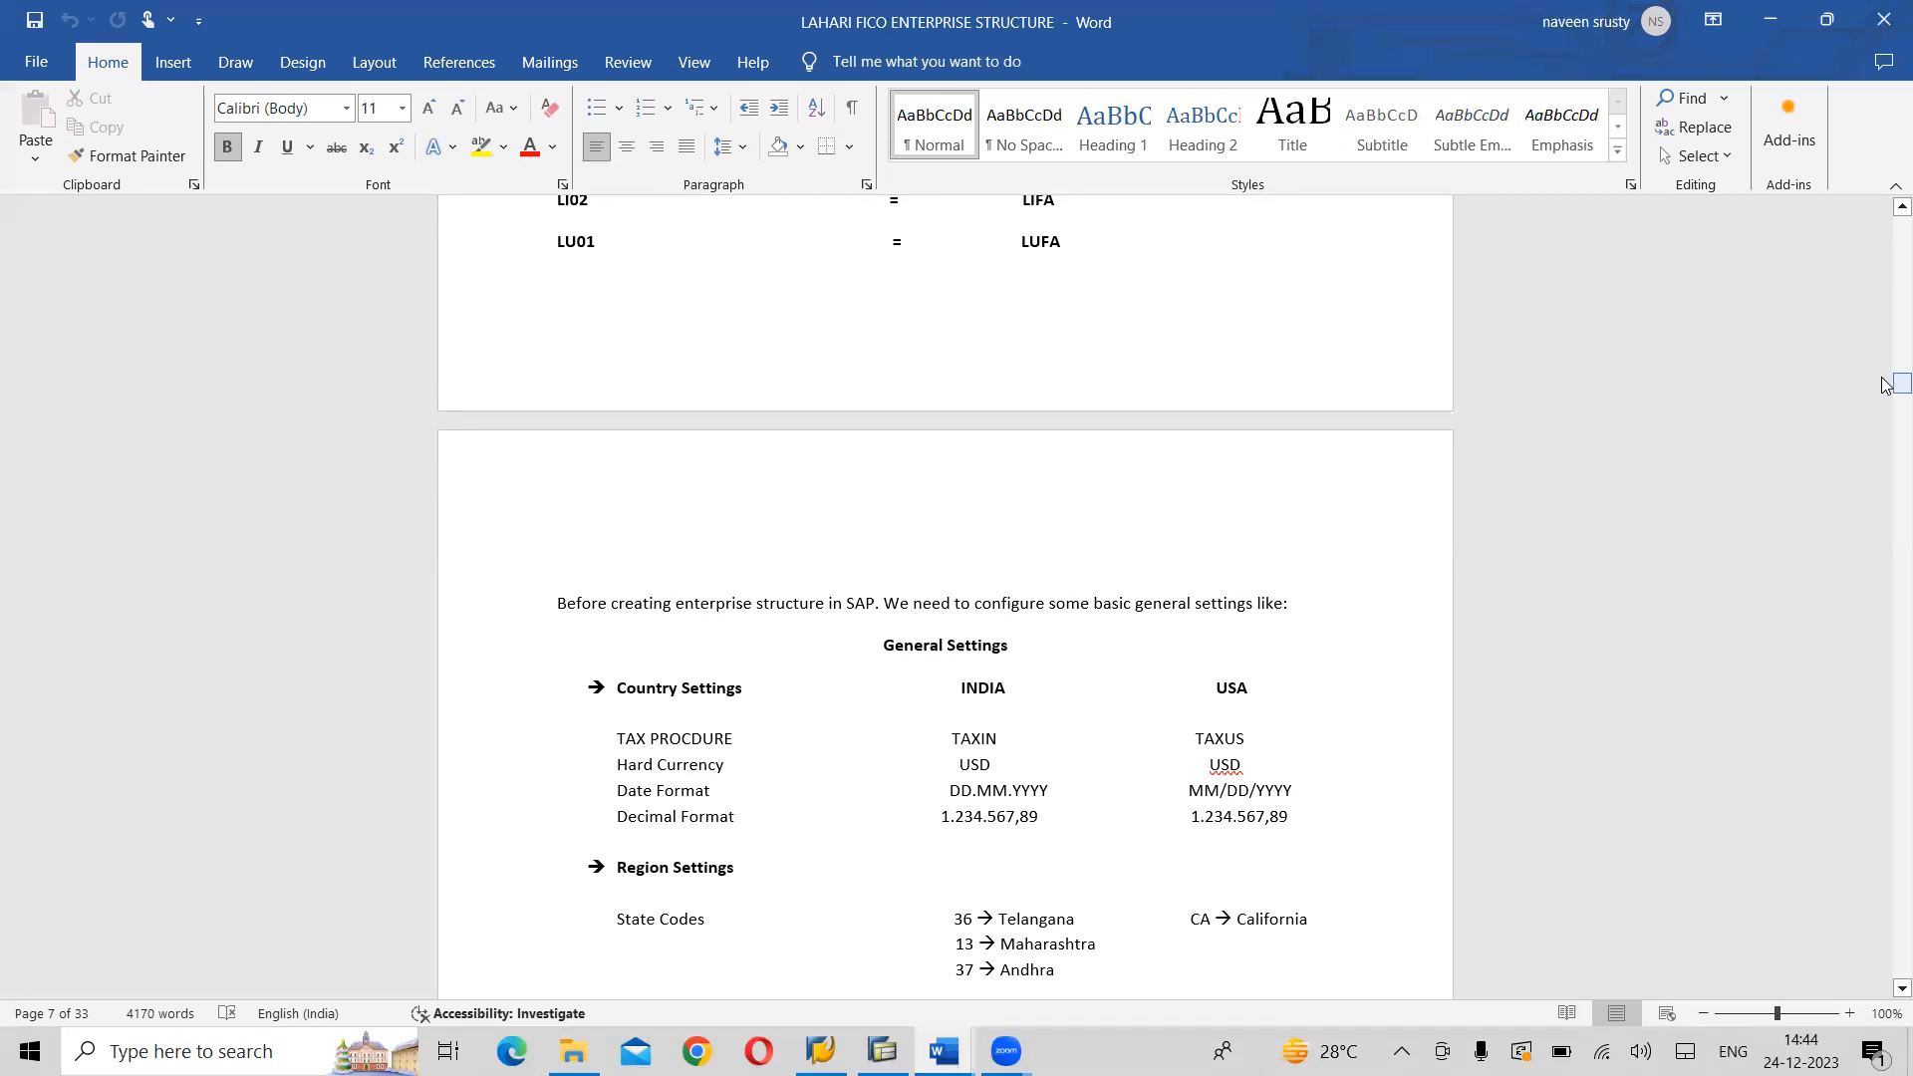
{"action": "mouse_move", "coordinate": [1886, 384]}
{"action": "left_mouse_down"}
{"action": "mouse_move", "coordinate": [1886, 196]}
{"action": "mouse_move", "coordinate": [1886, 386]}
{"action": "left_mouse_up"}
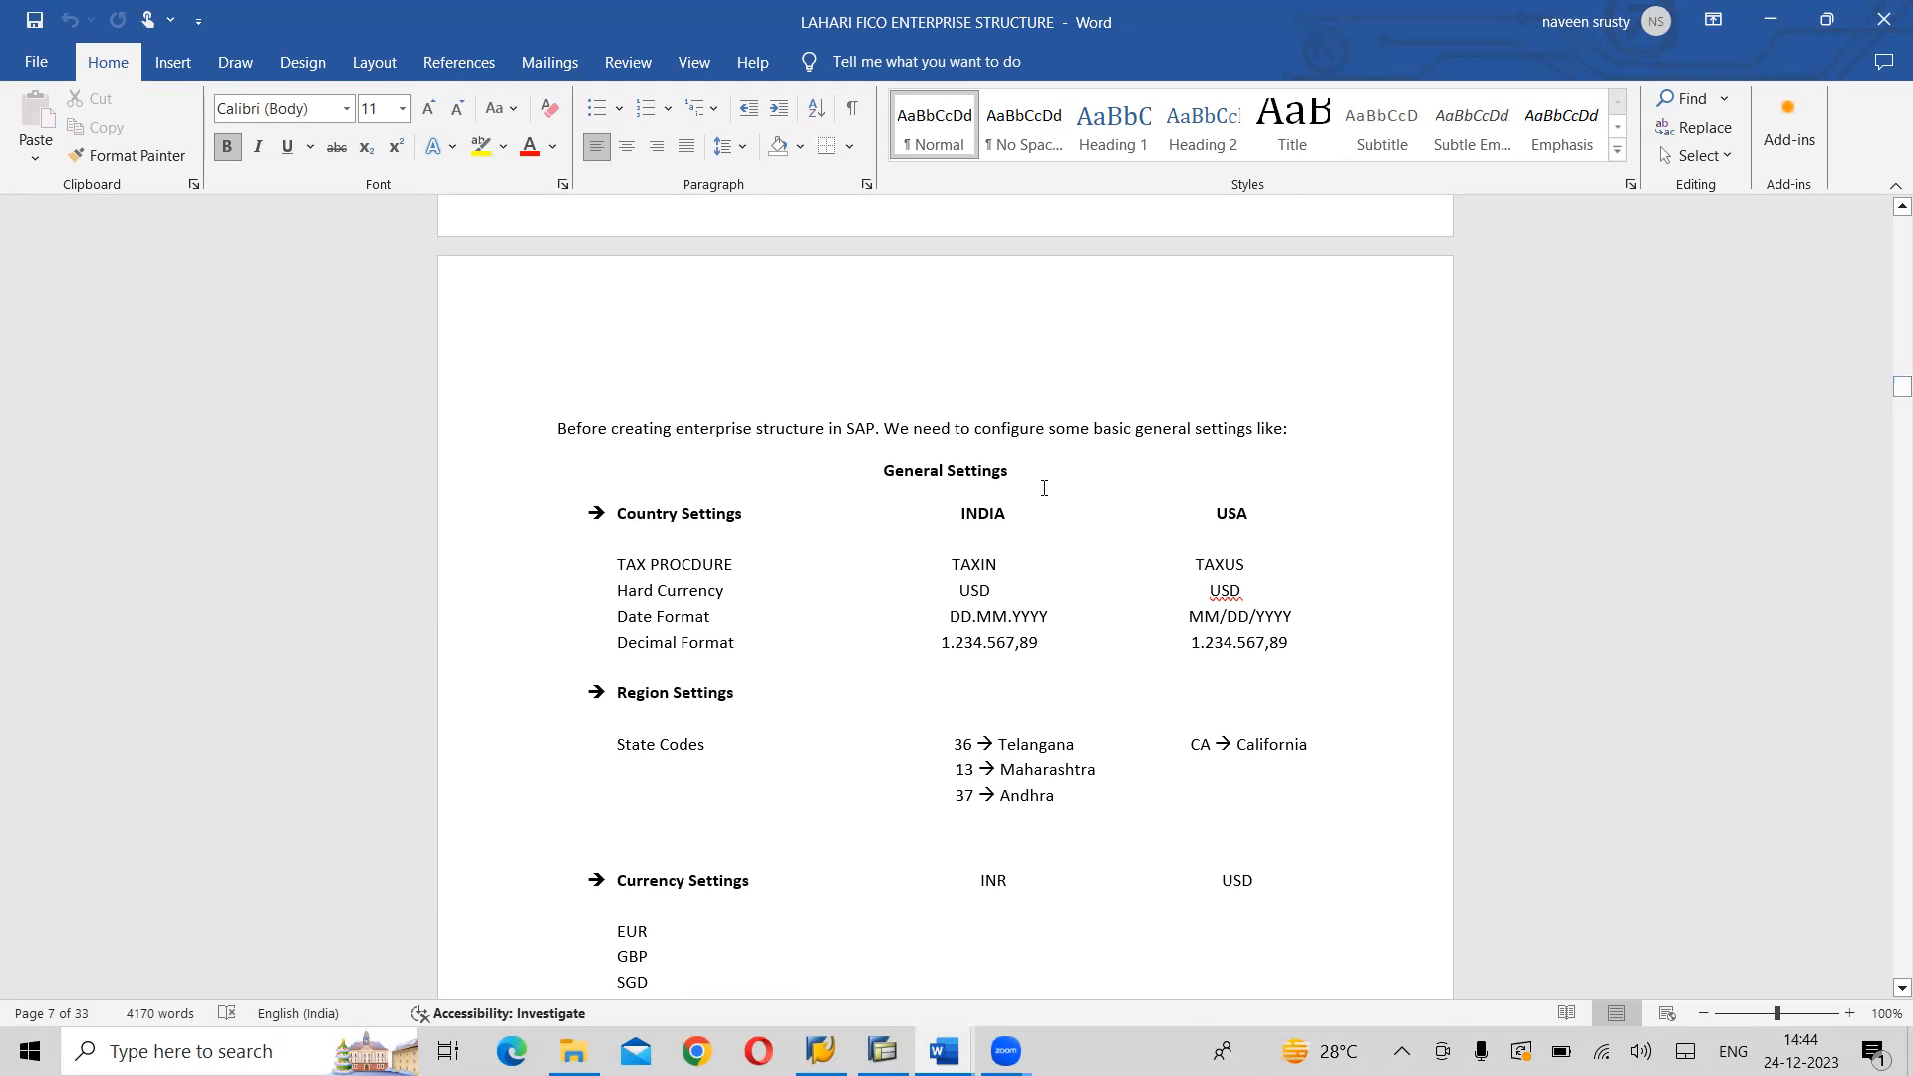
{"action": "left_click_drag", "start_coordinate": [991, 472], "coordinate": [905, 477]}
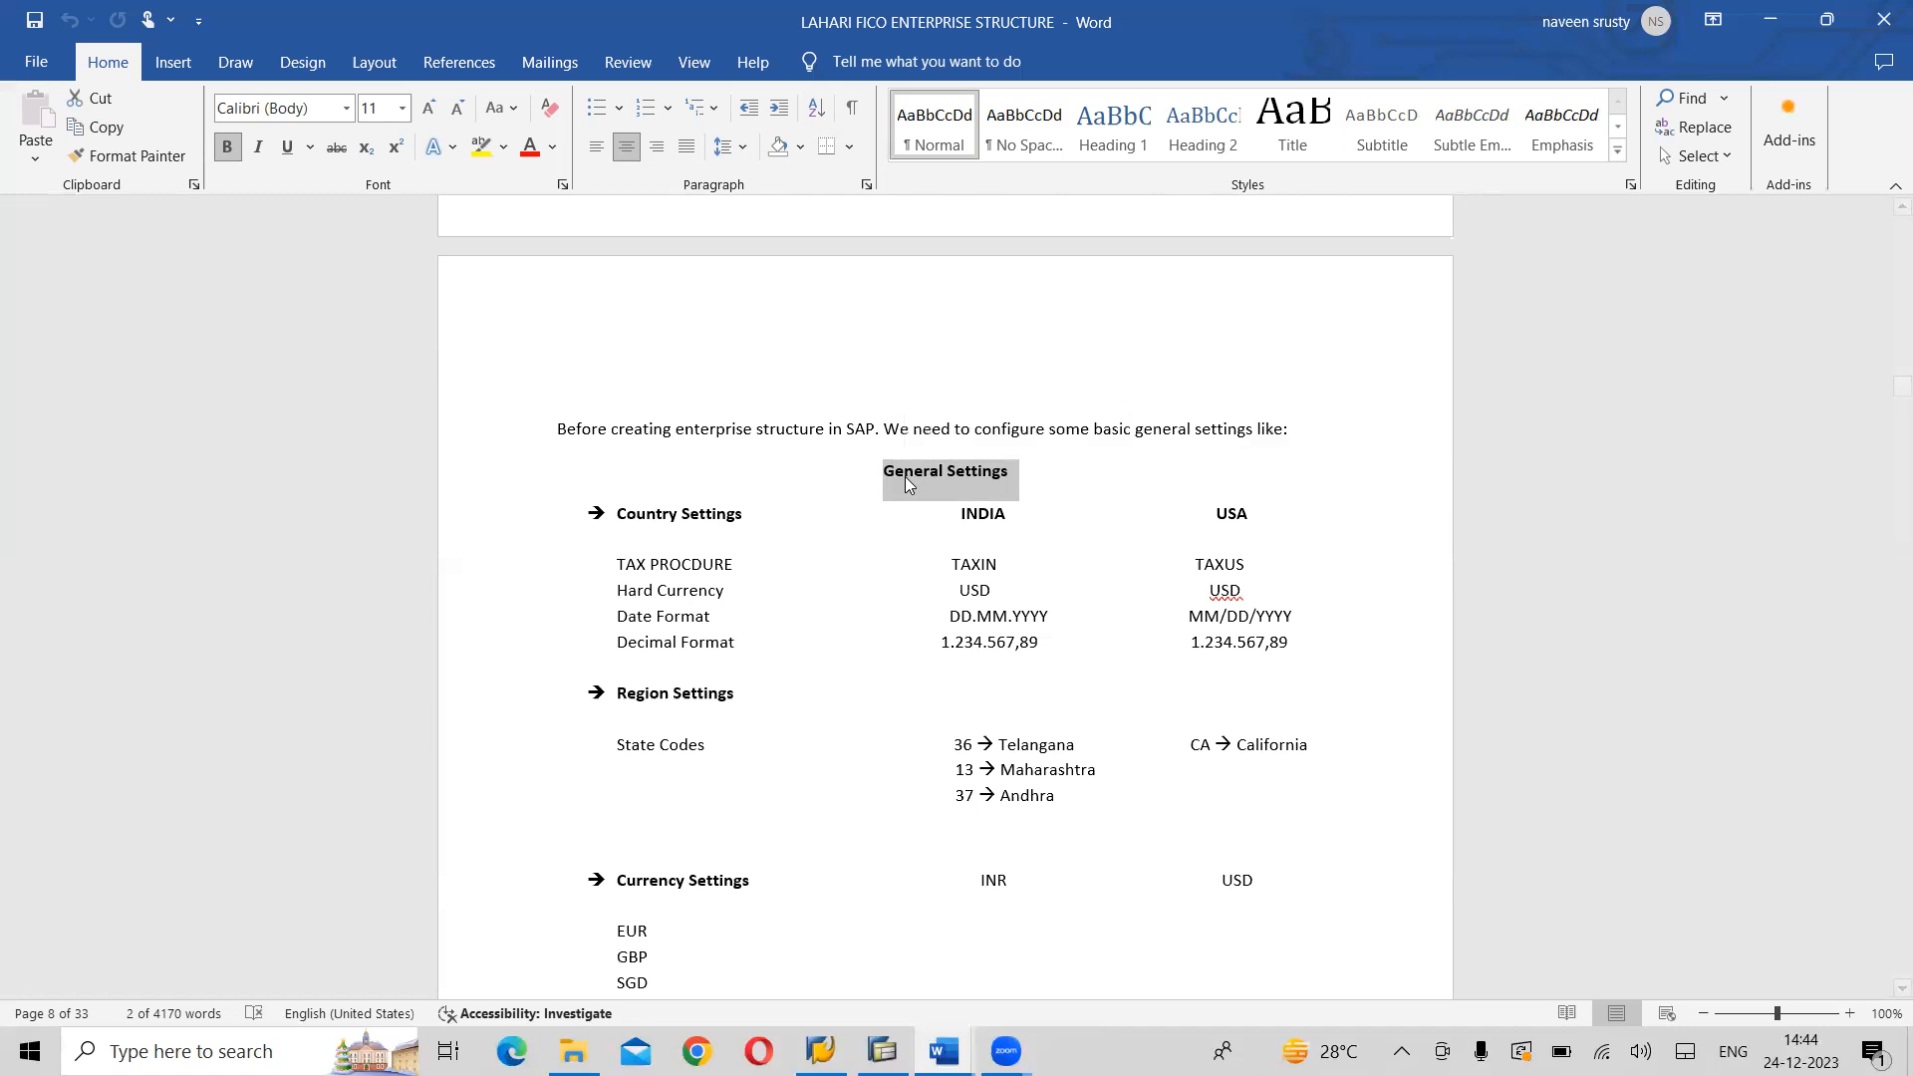
{"action": "left_click", "coordinate": [906, 478]}
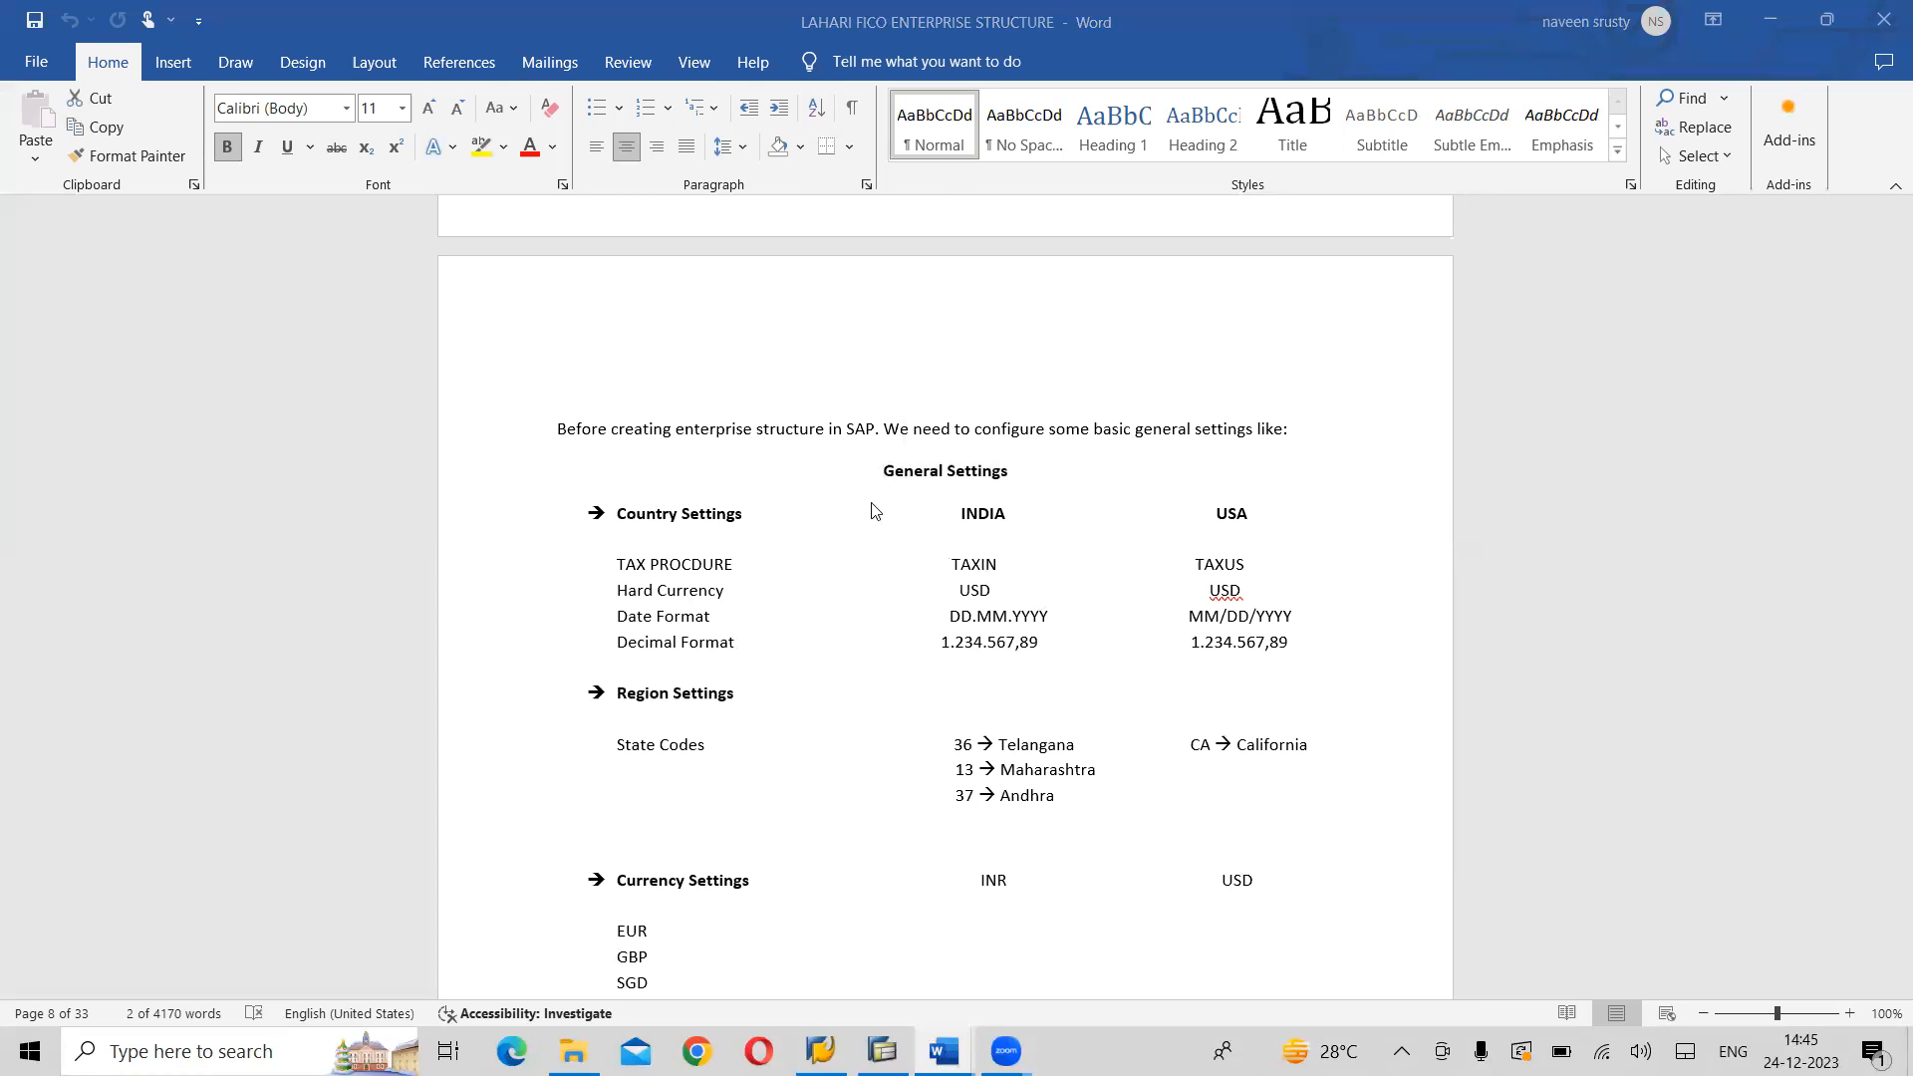
{"action": "triple_click", "coordinate": [902, 477]}
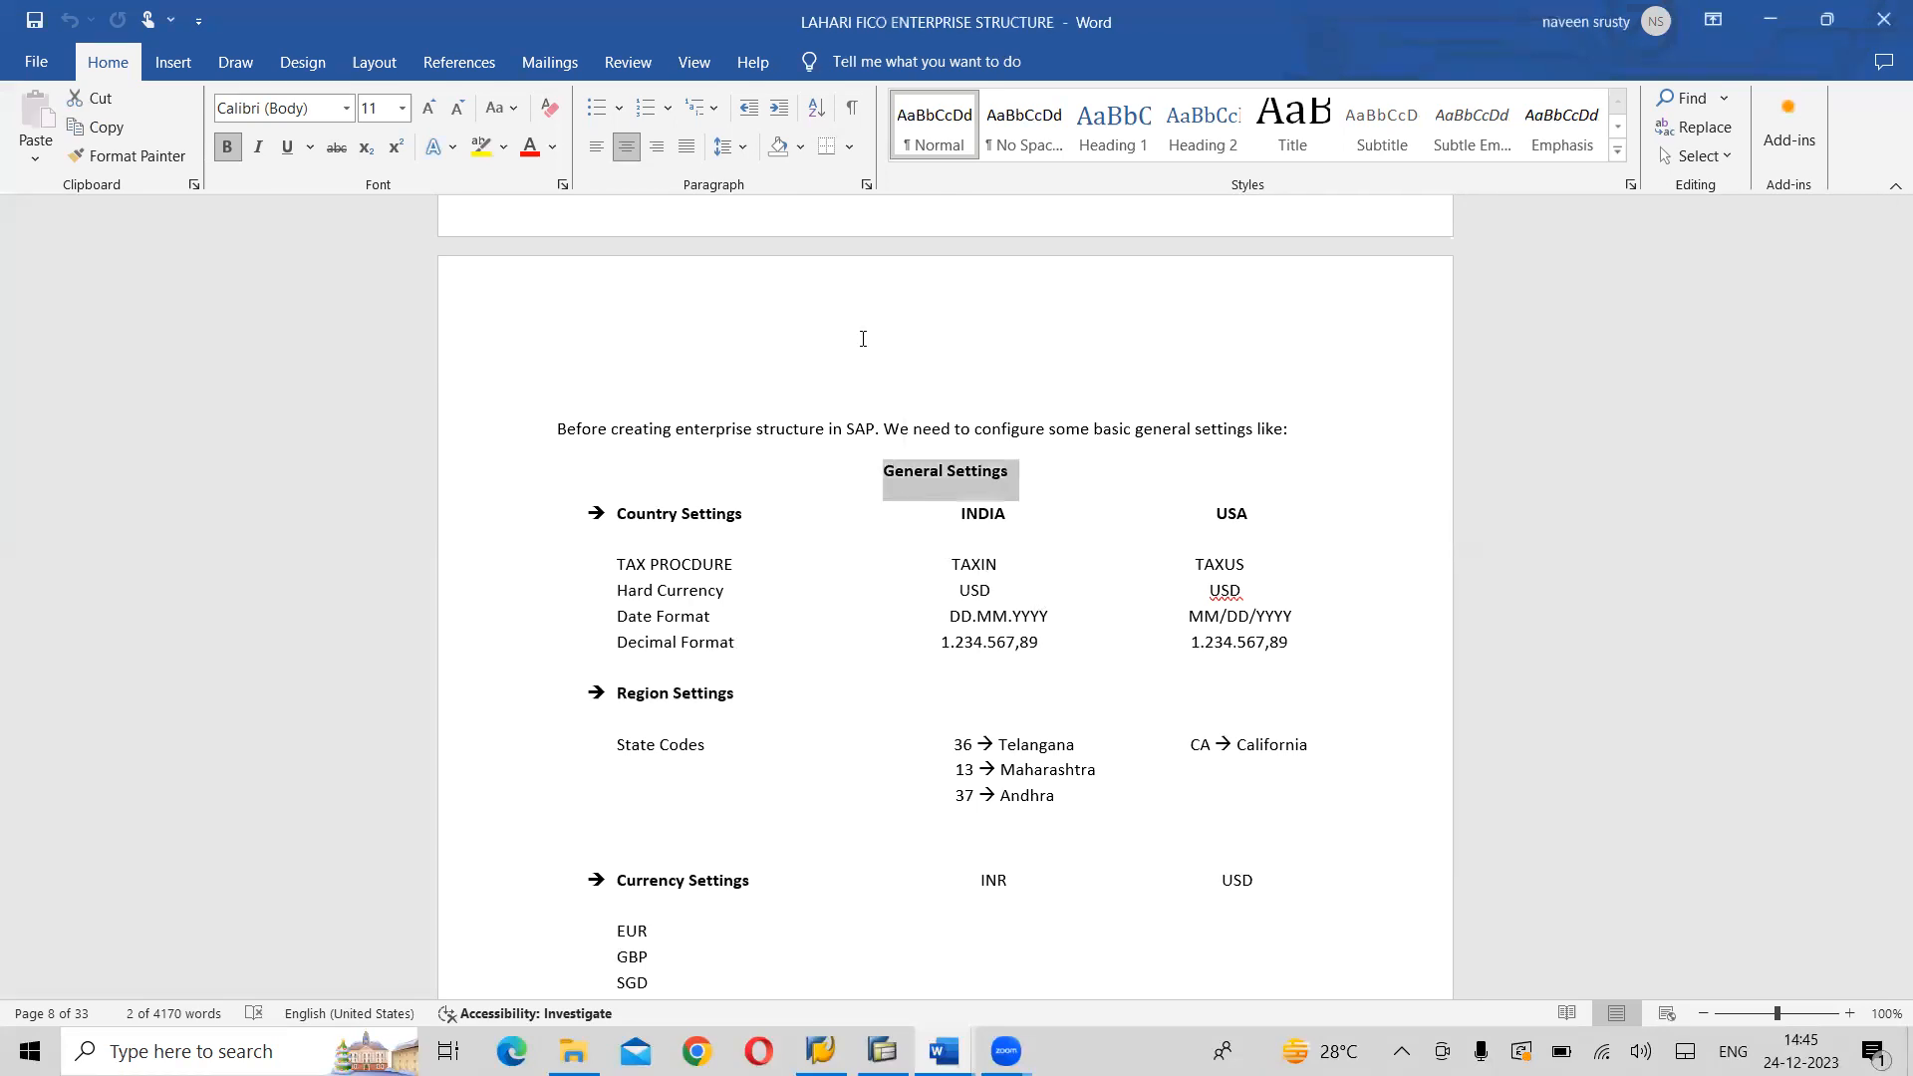
{"action": "left_click", "coordinate": [863, 338]}
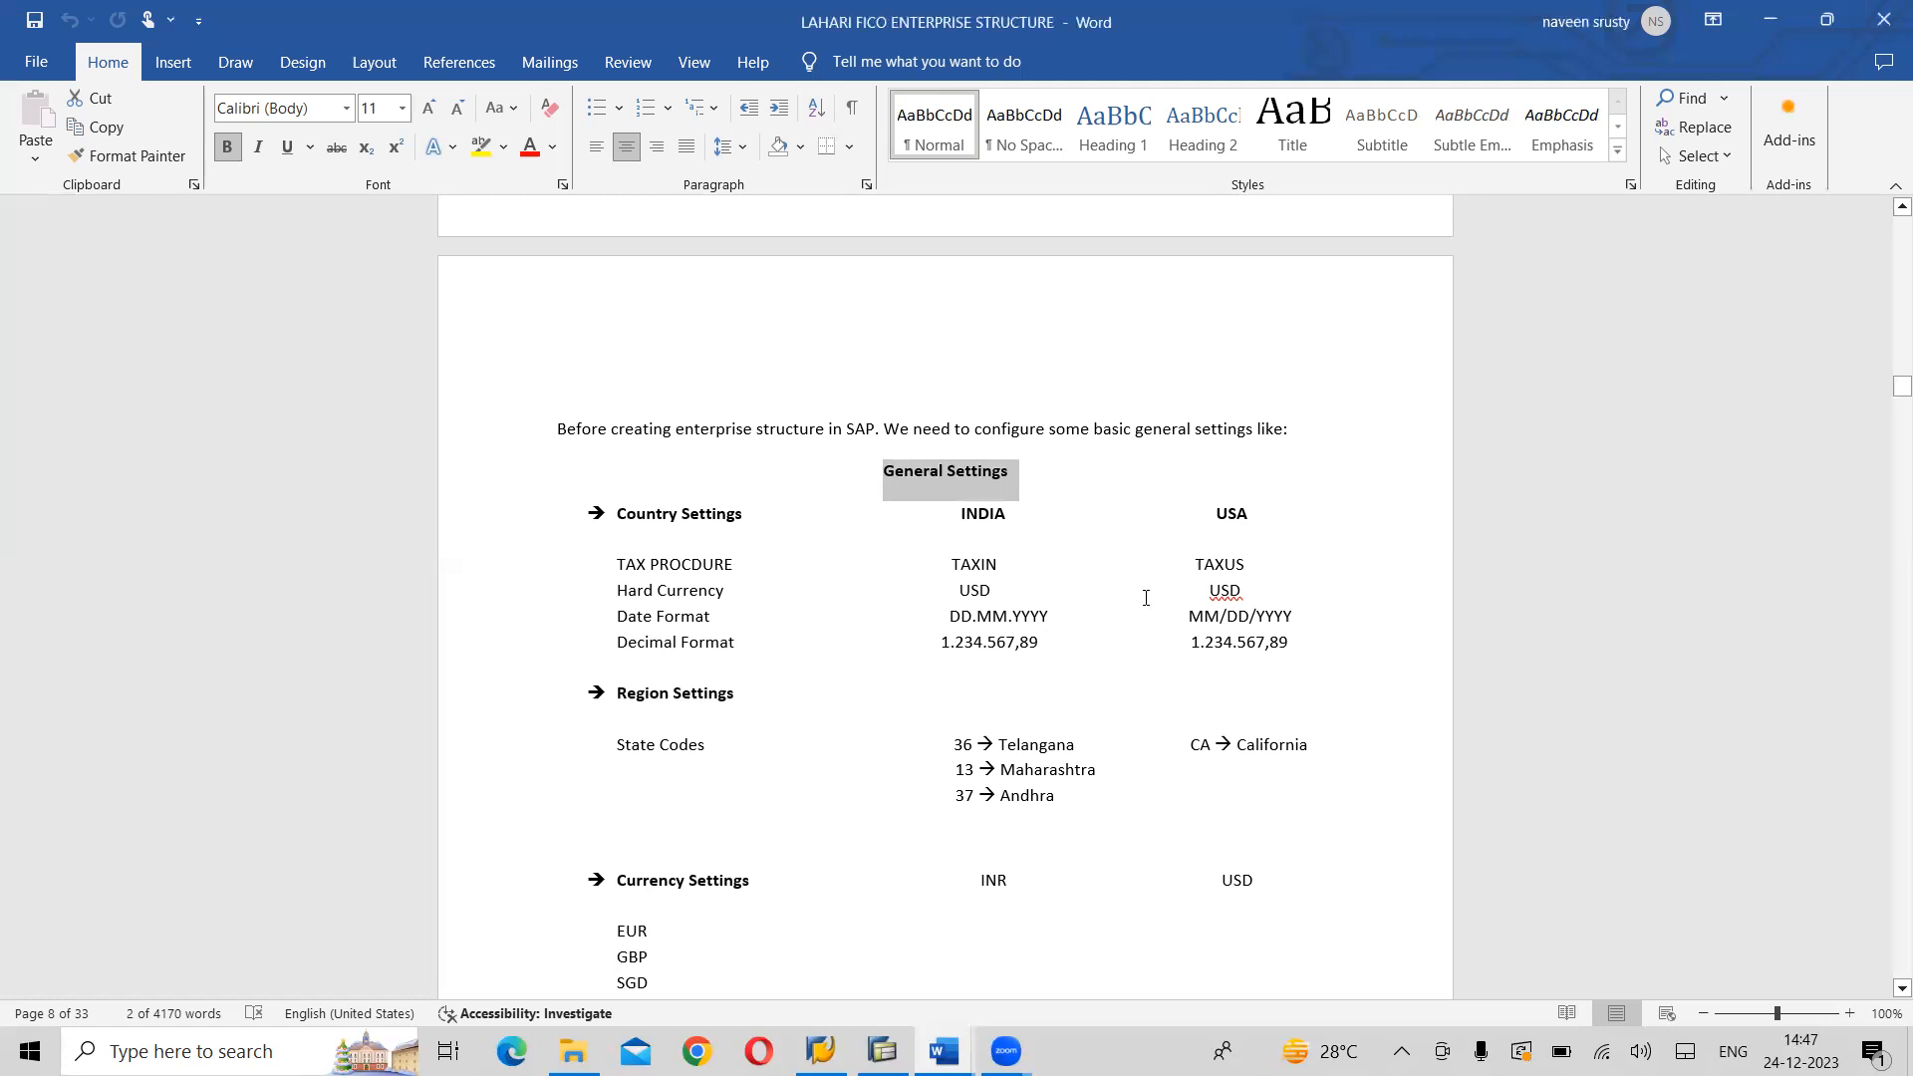
- In the INDIA column, correct the tax procedure to TAXINN and the decimal format to 1,234,567.89
{"action": "left_click", "coordinate": [1030, 566]}
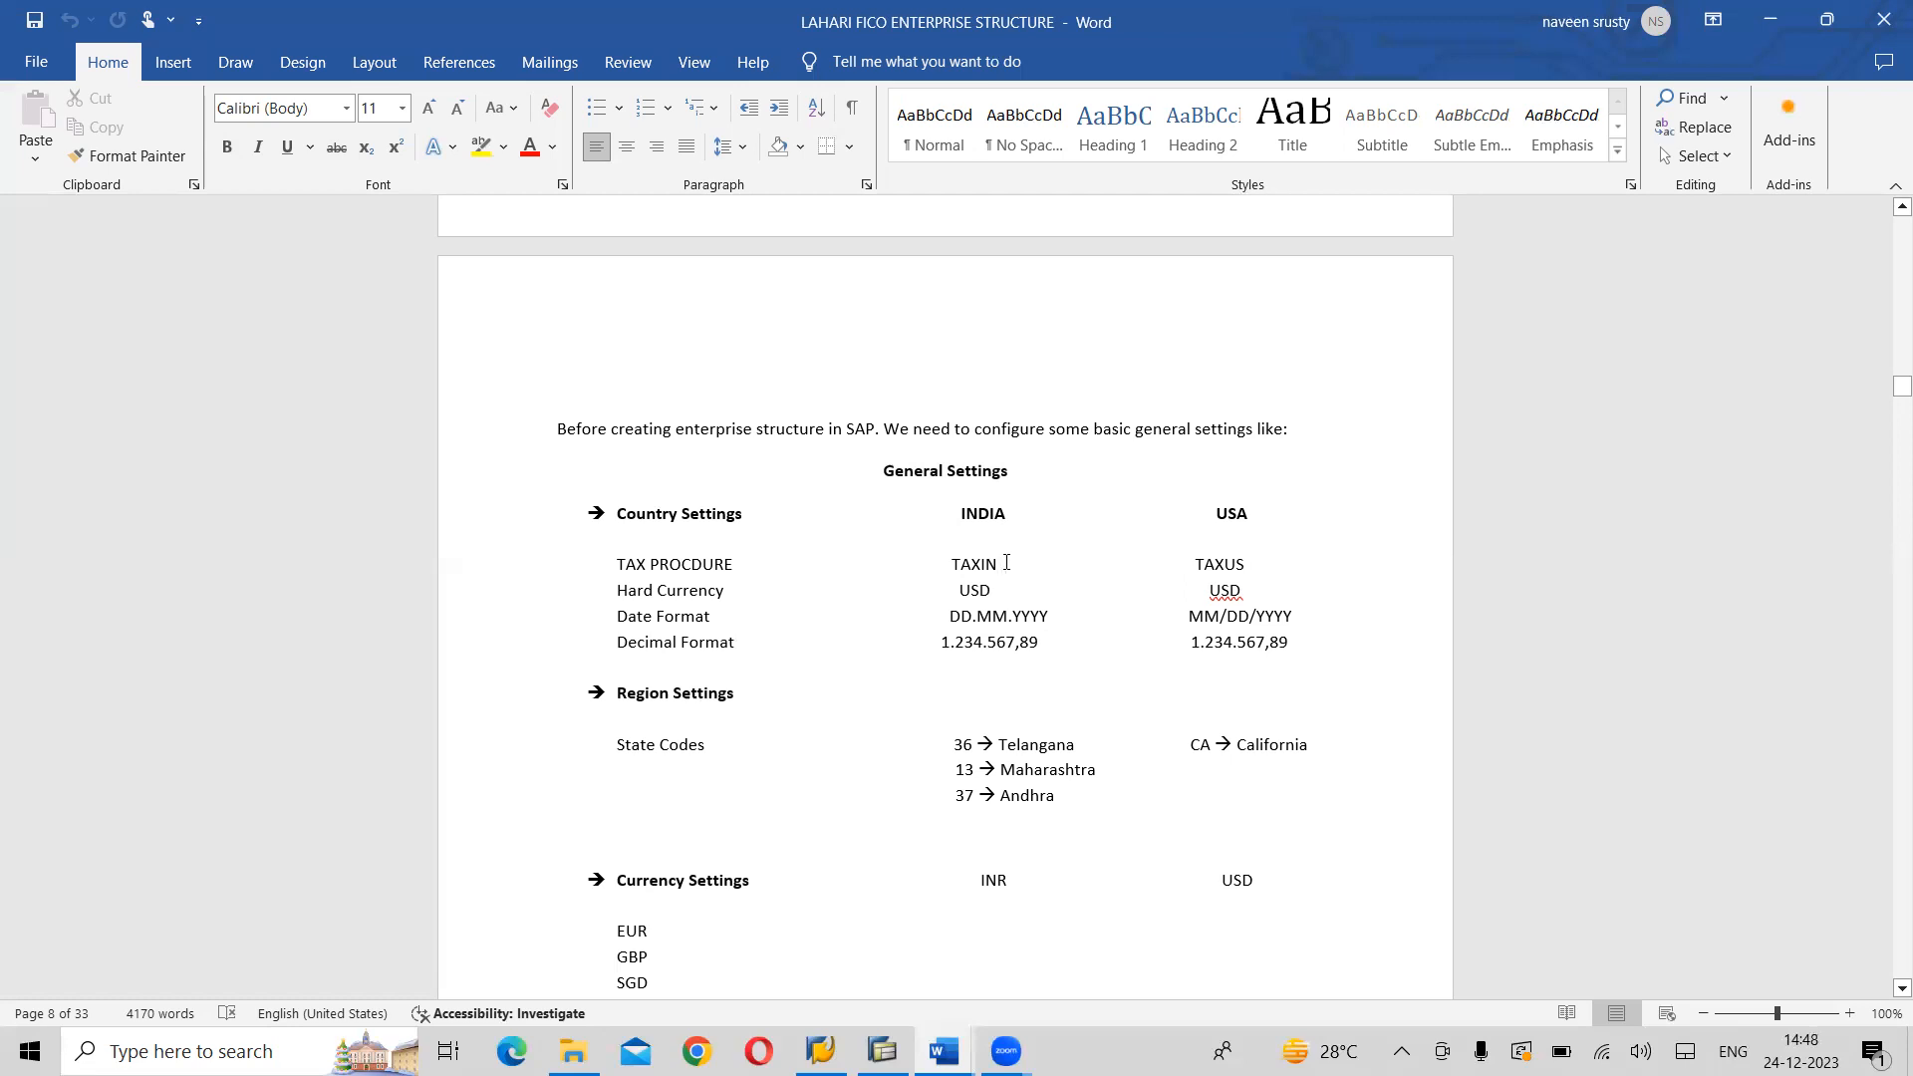
{"action": "type", "text": "N"}
{"action": "key", "text": "BackSpace"}
{"action": "type", "text": ","}
{"action": "key", "text": "Right"}
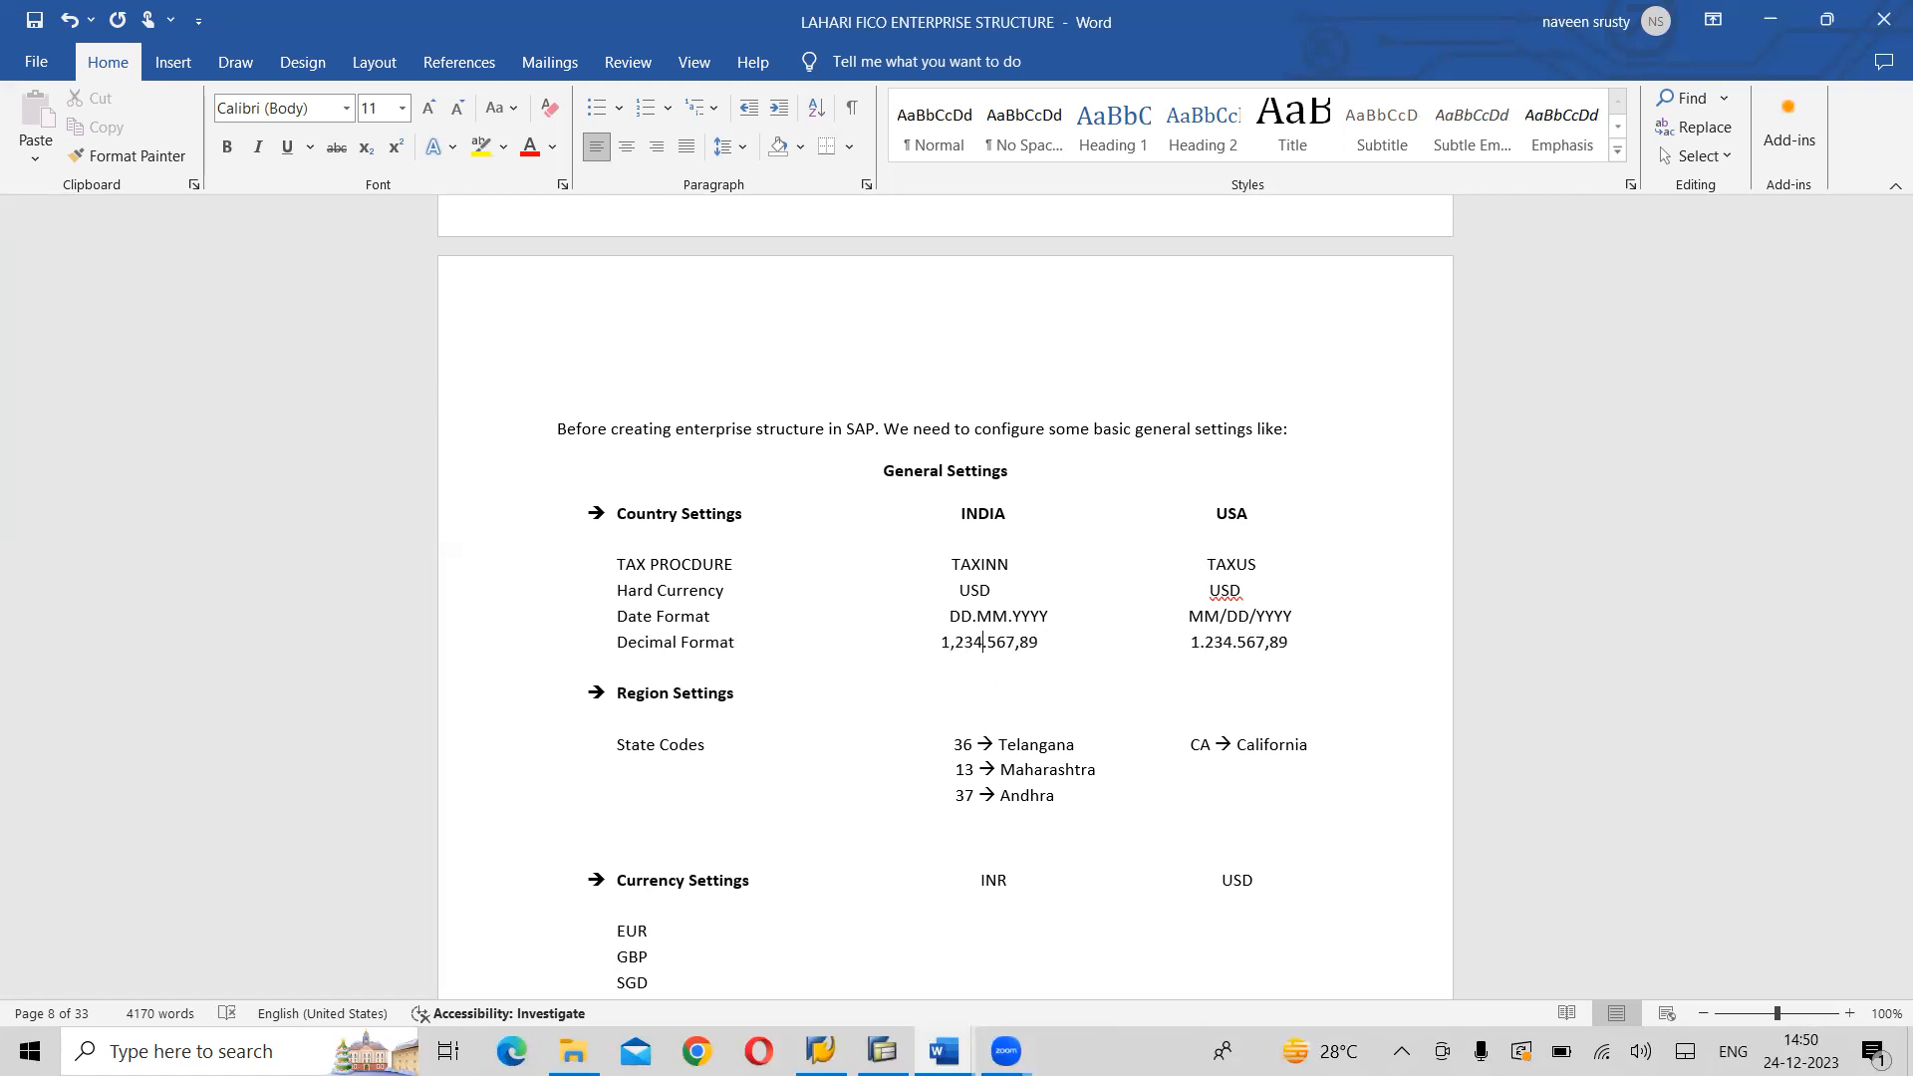
{"action": "key", "text": "Delete"}
{"action": "type", "text": ","}
{"action": "key", "text": "Right"}
{"action": "key", "text": "Right"}
{"action": "key", "text": "Delete"}
{"action": "type", "text": "."}
- Correct the decimal format in the USA column to 1,234,567.89
{"action": "left_click", "coordinate": [1207, 641]}
{"action": "key", "text": "BackSpace"}
{"action": "type", "text": ","}
{"action": "key", "text": "BackSpace"}
{"action": "type", "text": ","}
{"action": "key", "text": "Right"}
{"action": "key", "text": "Right"}
{"action": "key", "text": "BackSpace"}
{"action": "type", "text": "."}
- Review the Region, Currency and Calendar settings down to the start of the Chart of Accounts section
{"action": "left_click", "coordinate": [972, 746]}
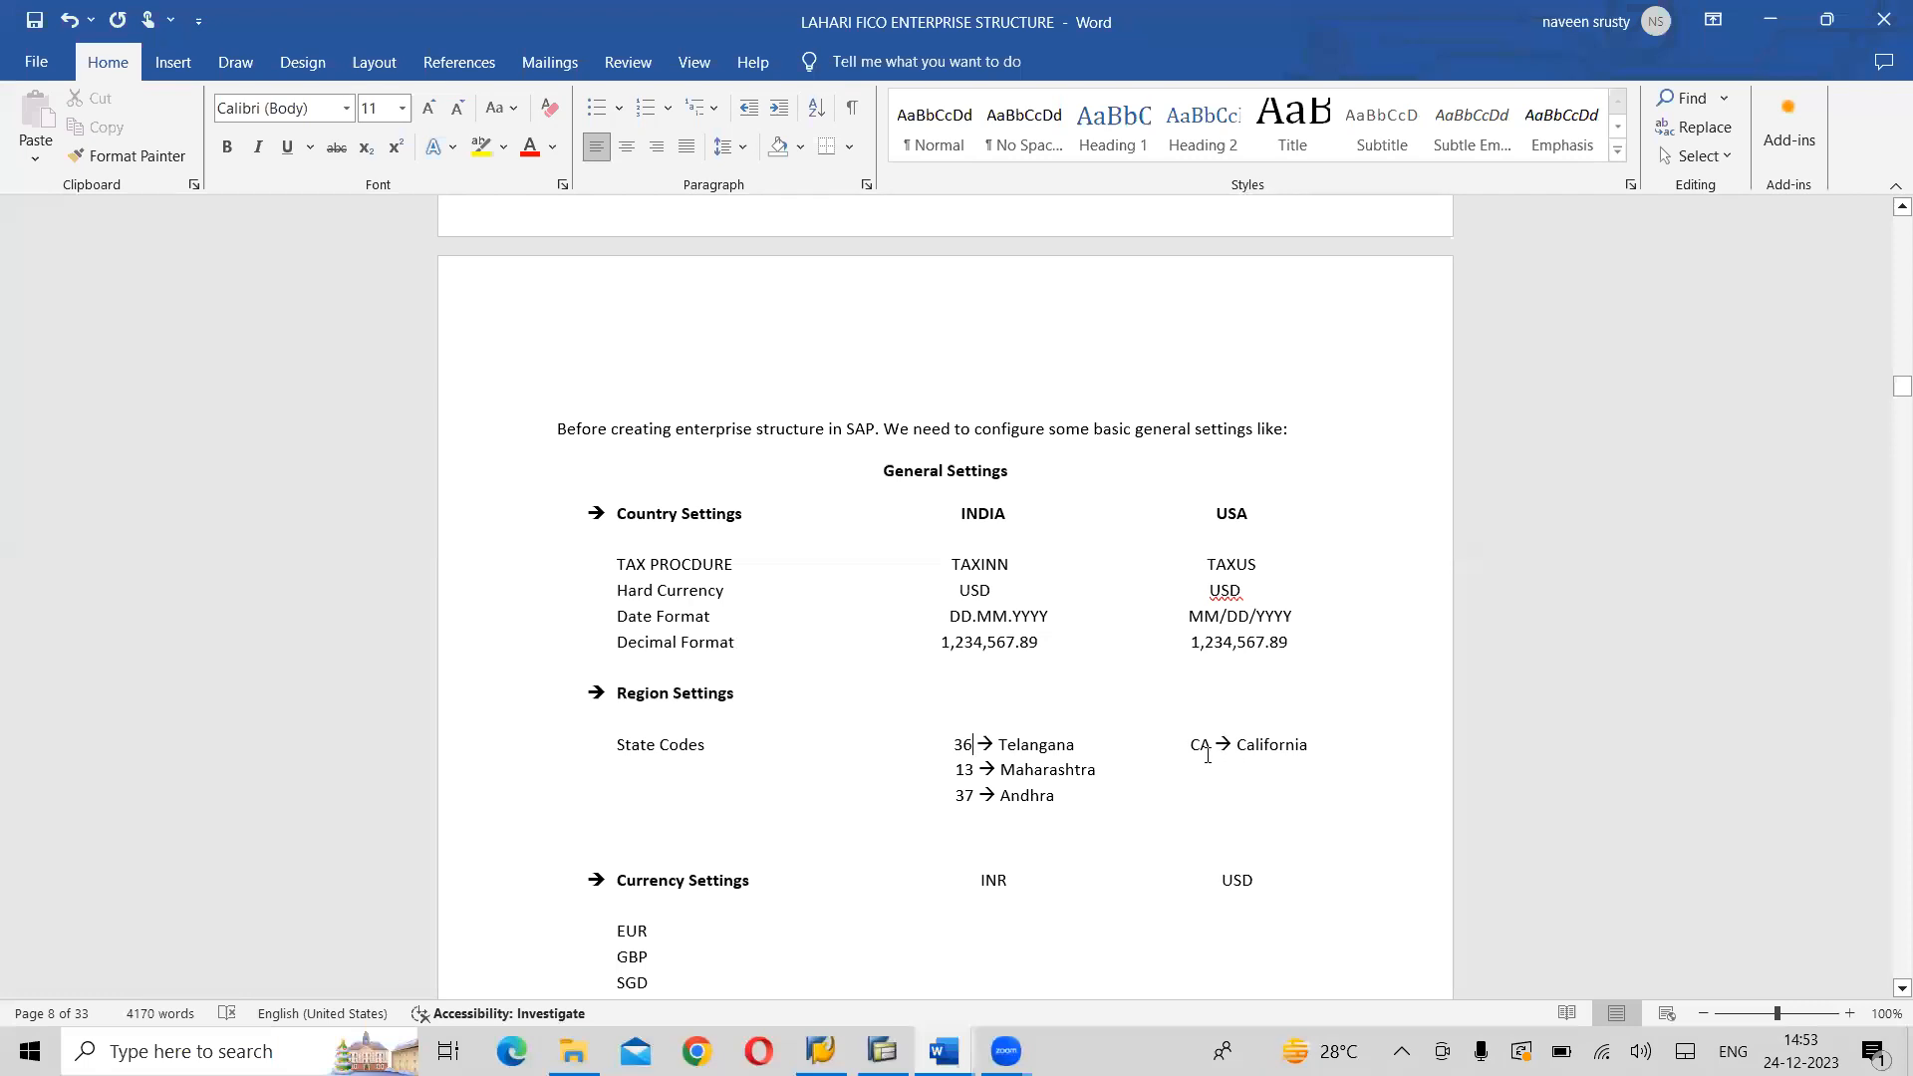
{"action": "left_click", "coordinate": [1886, 989]}
{"action": "left_click", "coordinate": [1888, 989]}
{"action": "left_click", "coordinate": [1888, 989]}
{"action": "left_click", "coordinate": [1888, 988]}
{"action": "left_click", "coordinate": [1888, 988]}
{"action": "left_click", "coordinate": [1888, 988]}
{"action": "scroll", "coordinate": [1883, 988], "scroll_direction": "down", "scroll_amount": 3}
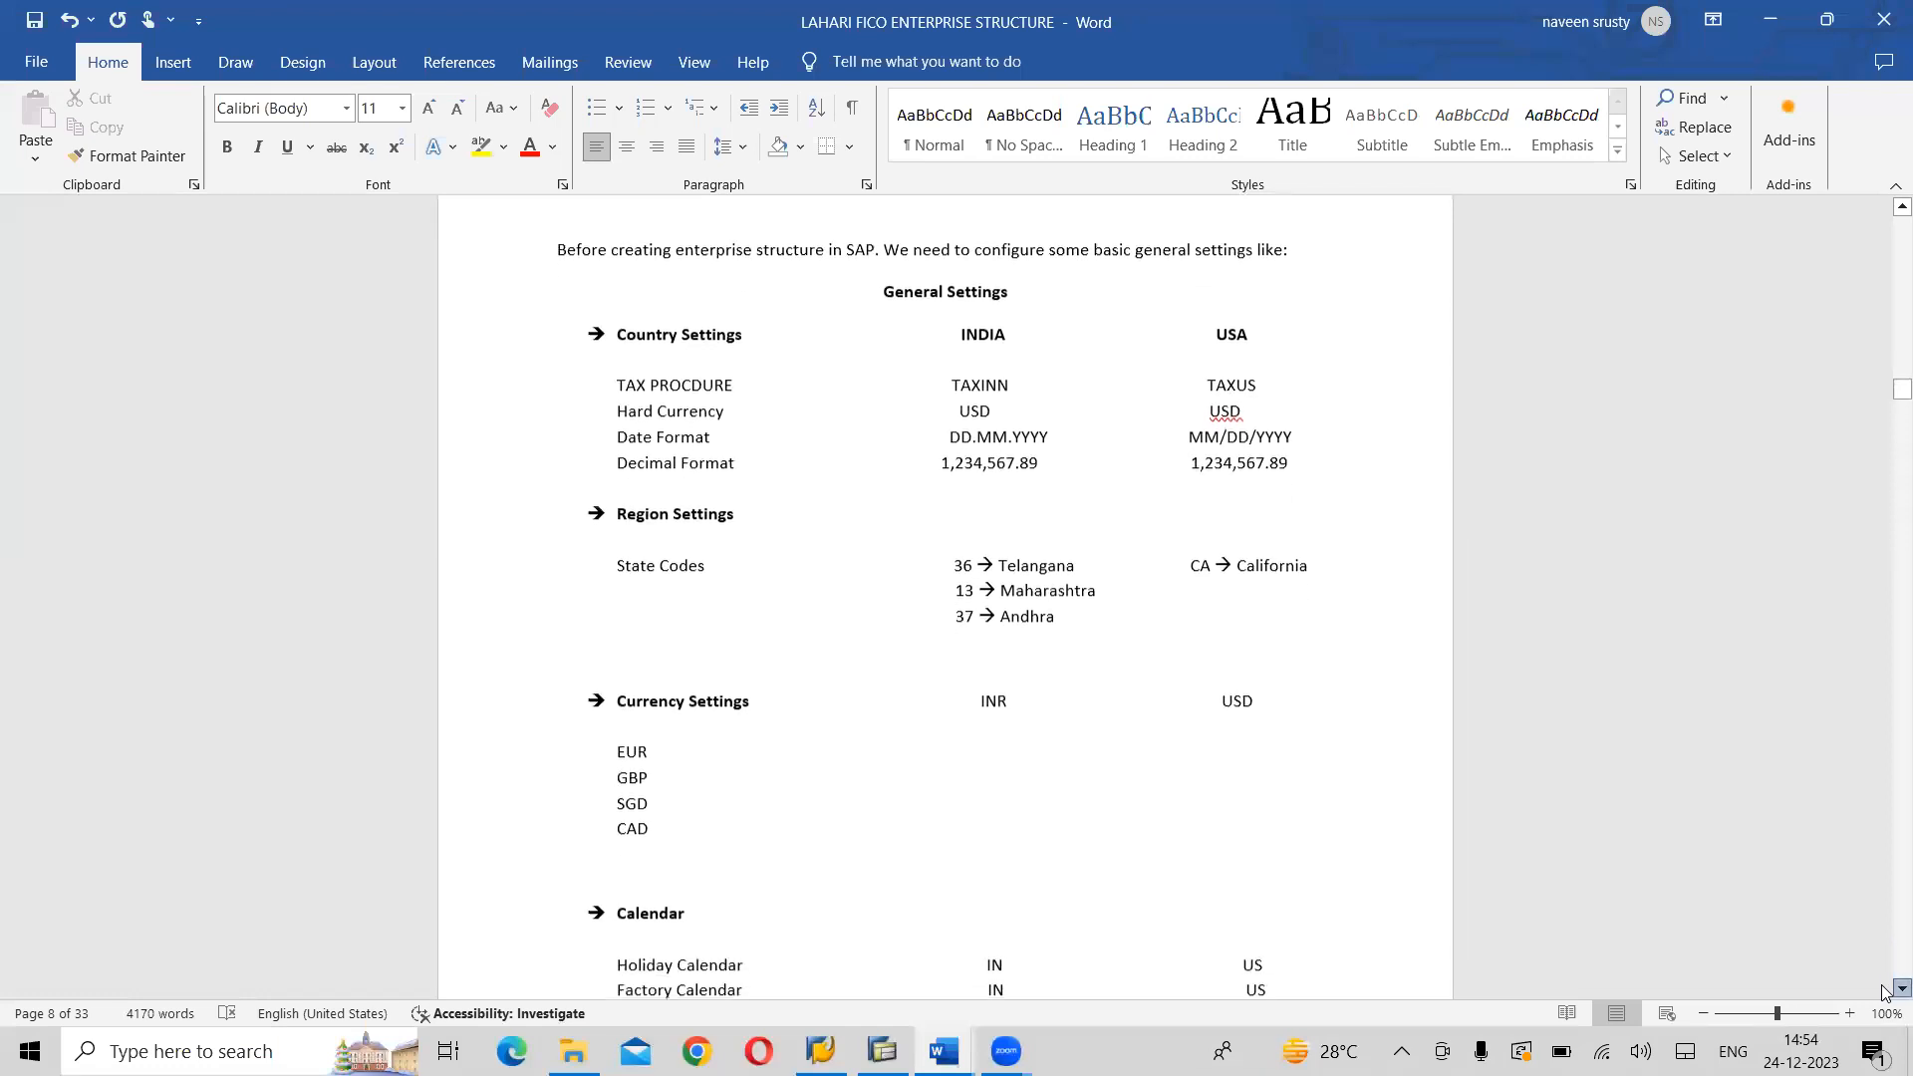
{"action": "scroll", "coordinate": [1883, 989], "scroll_direction": "down", "scroll_amount": 2}
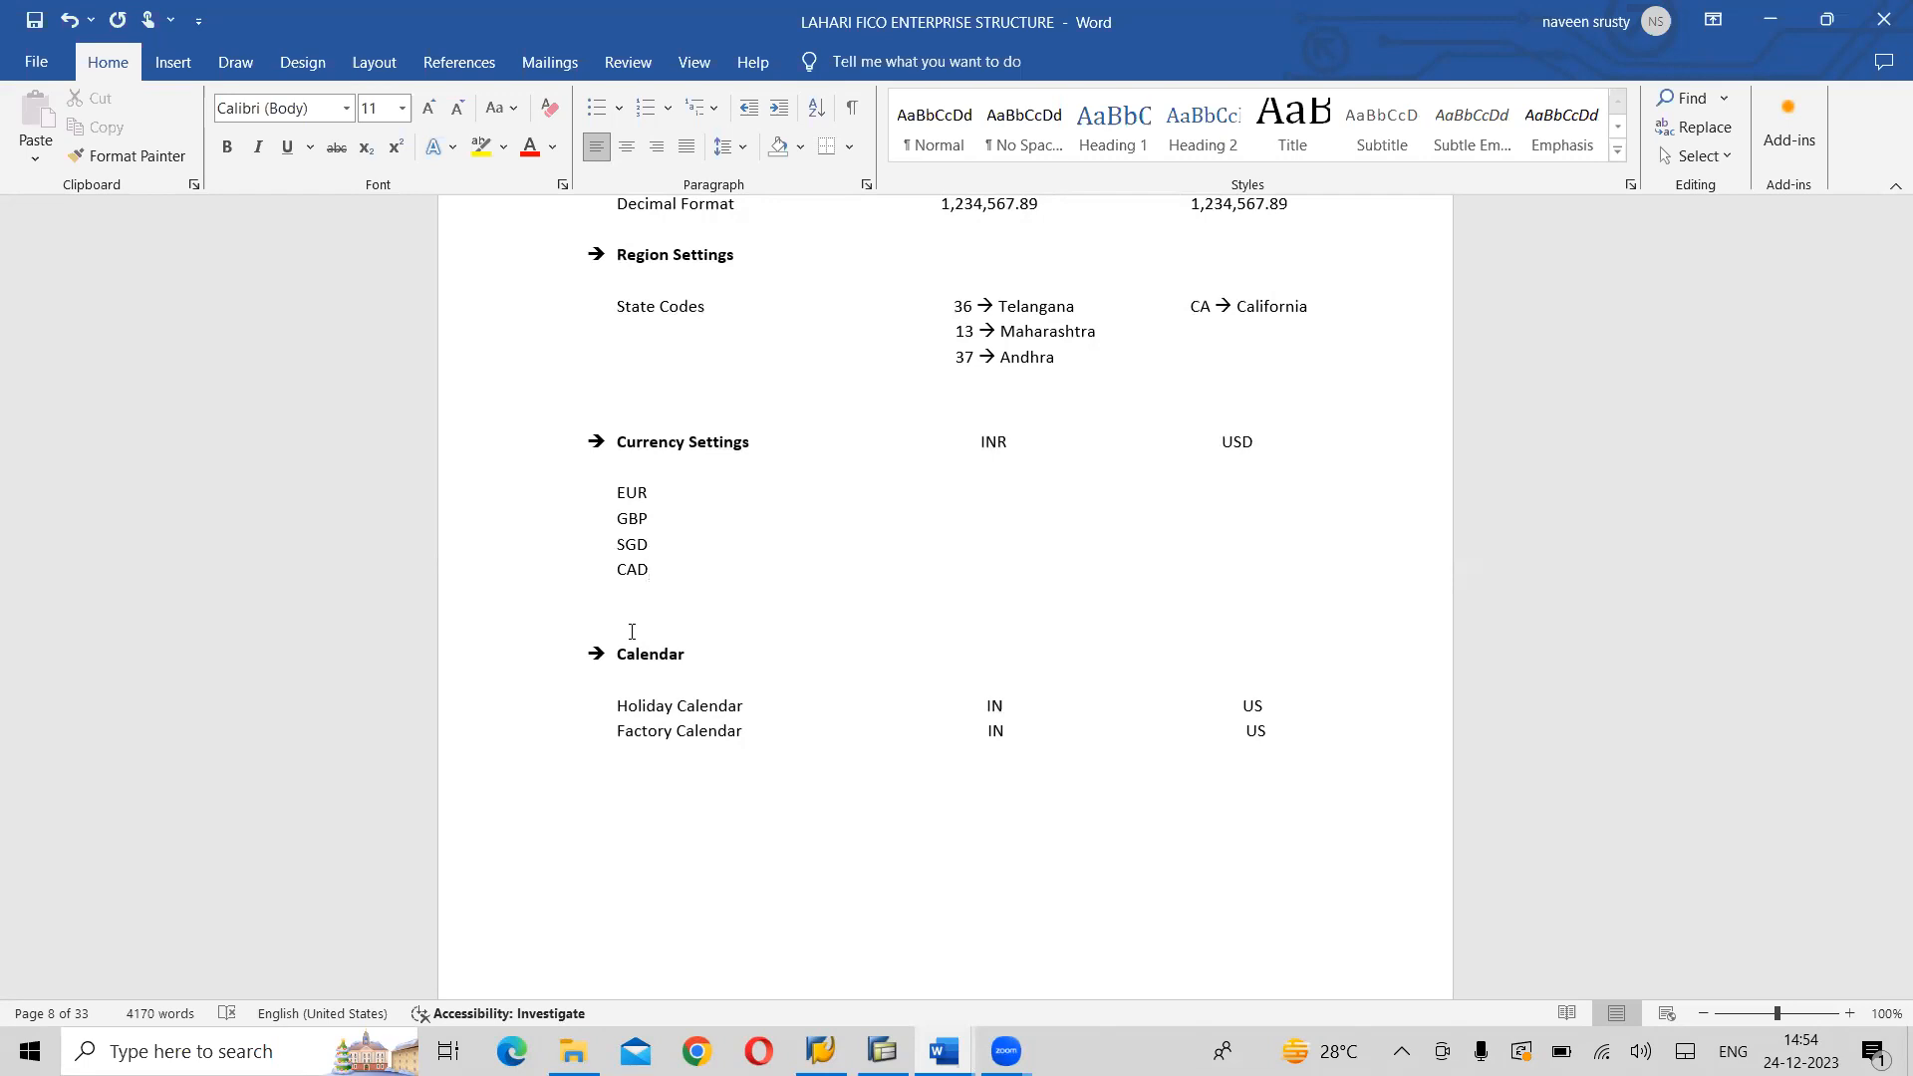
{"action": "scroll", "coordinate": [632, 631], "scroll_direction": "down", "scroll_amount": 6}
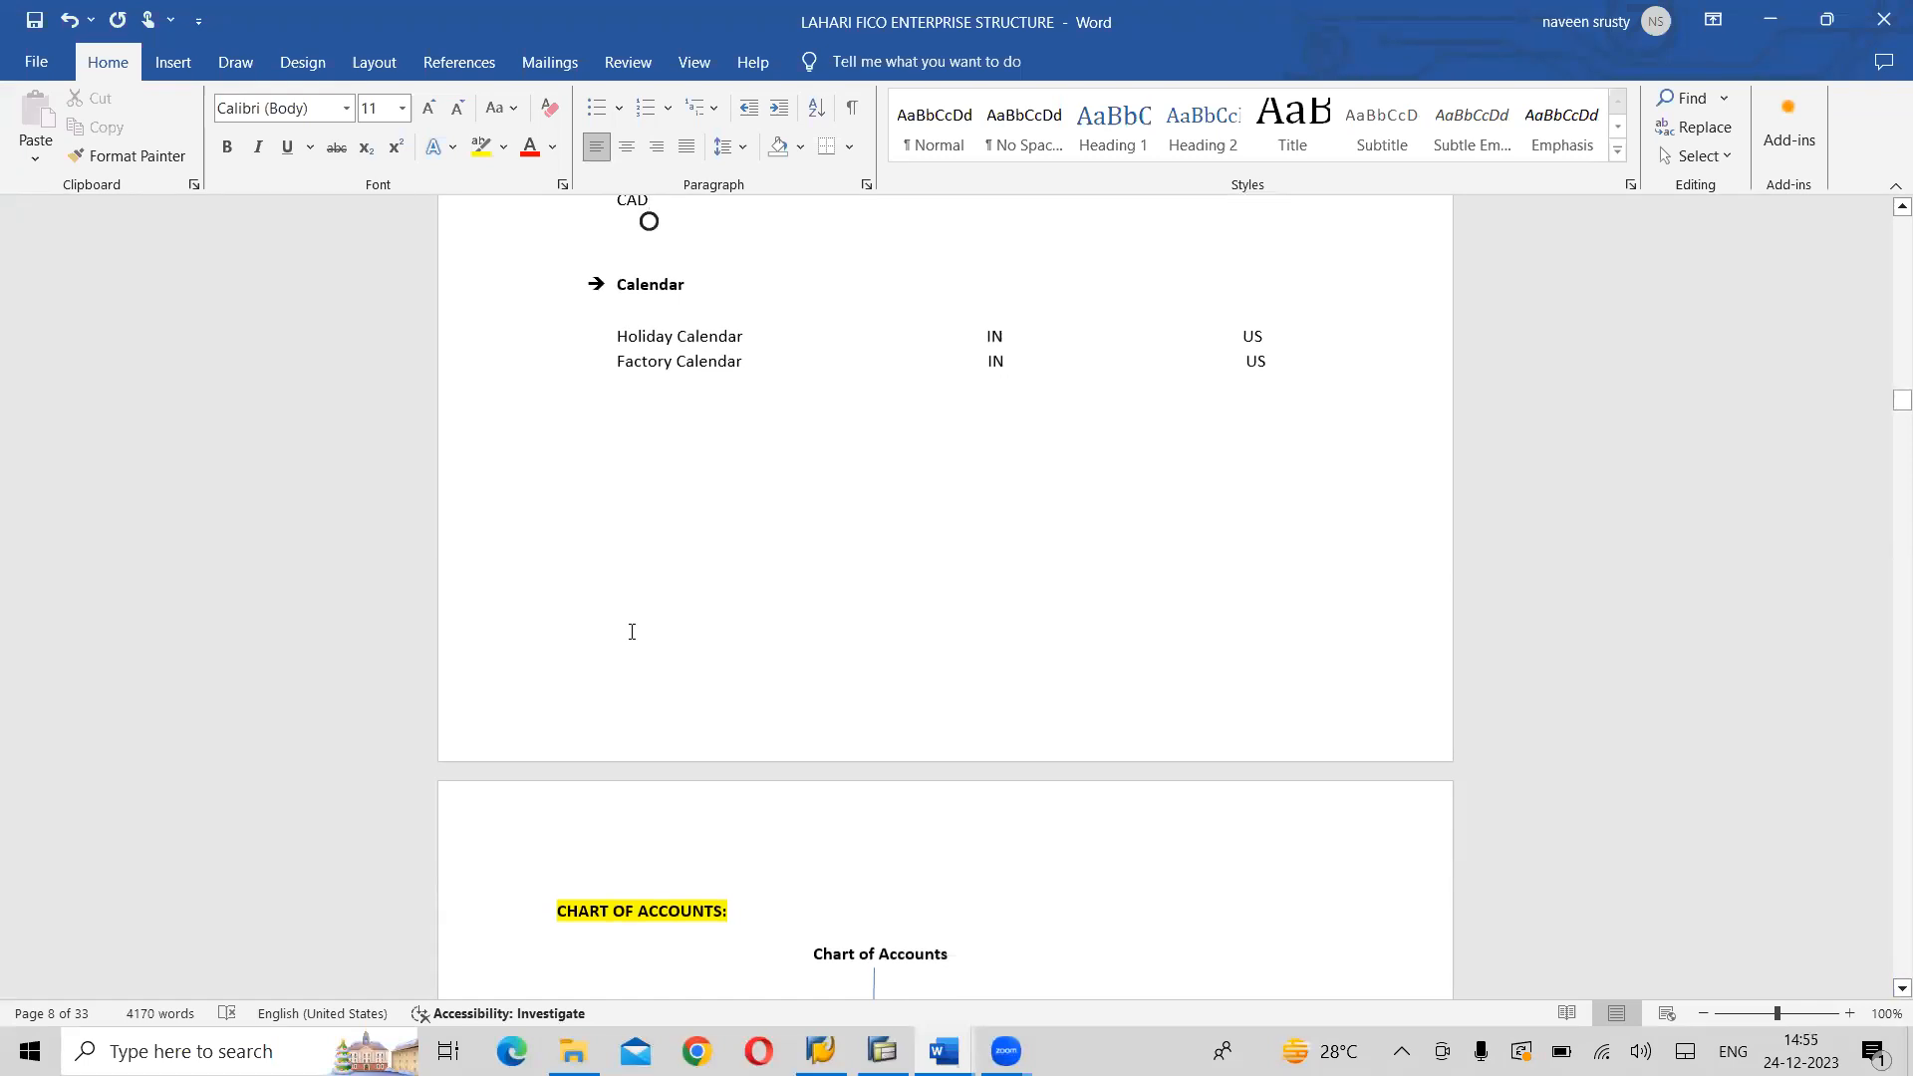
{"action": "scroll", "coordinate": [632, 631], "scroll_direction": "up", "scroll_amount": 2}
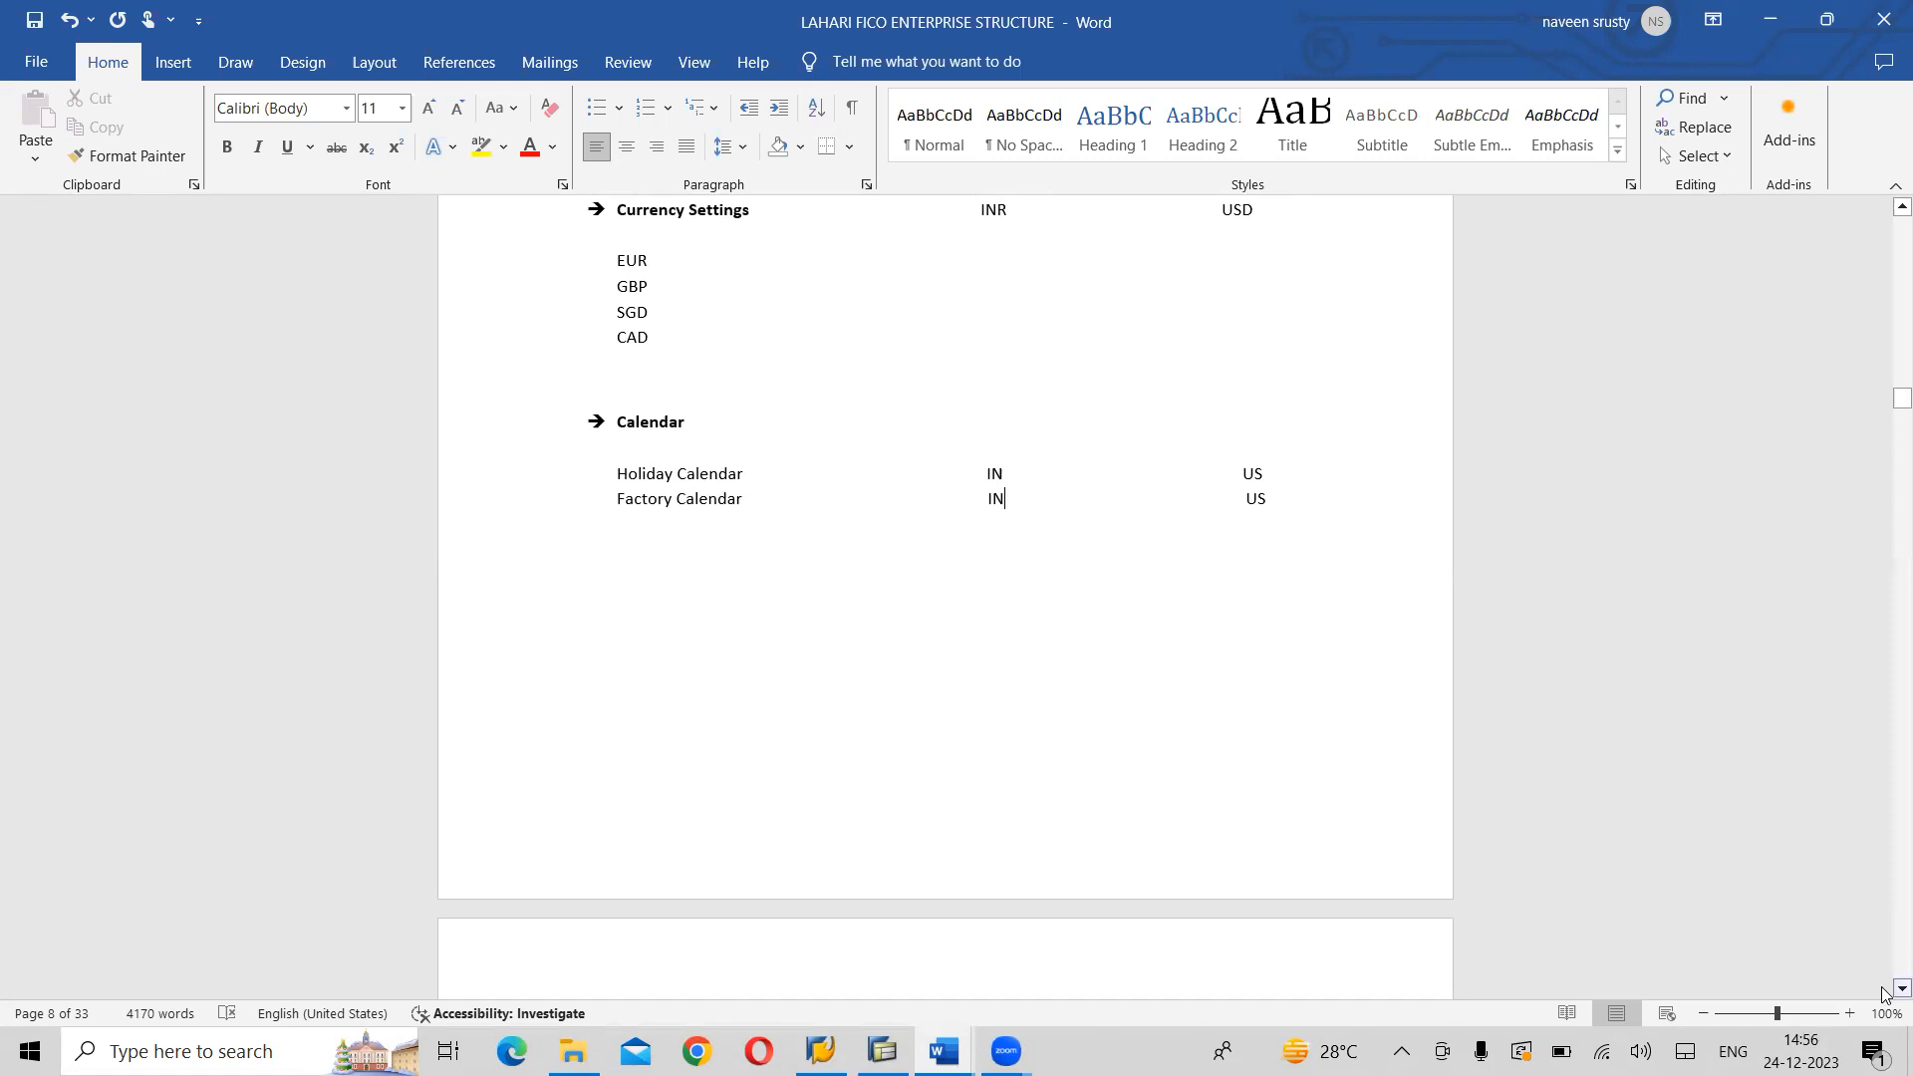
{"action": "left_click", "coordinate": [1901, 988]}
{"action": "left_click", "coordinate": [1883, 992]}
{"action": "left_click", "coordinate": [1883, 992]}
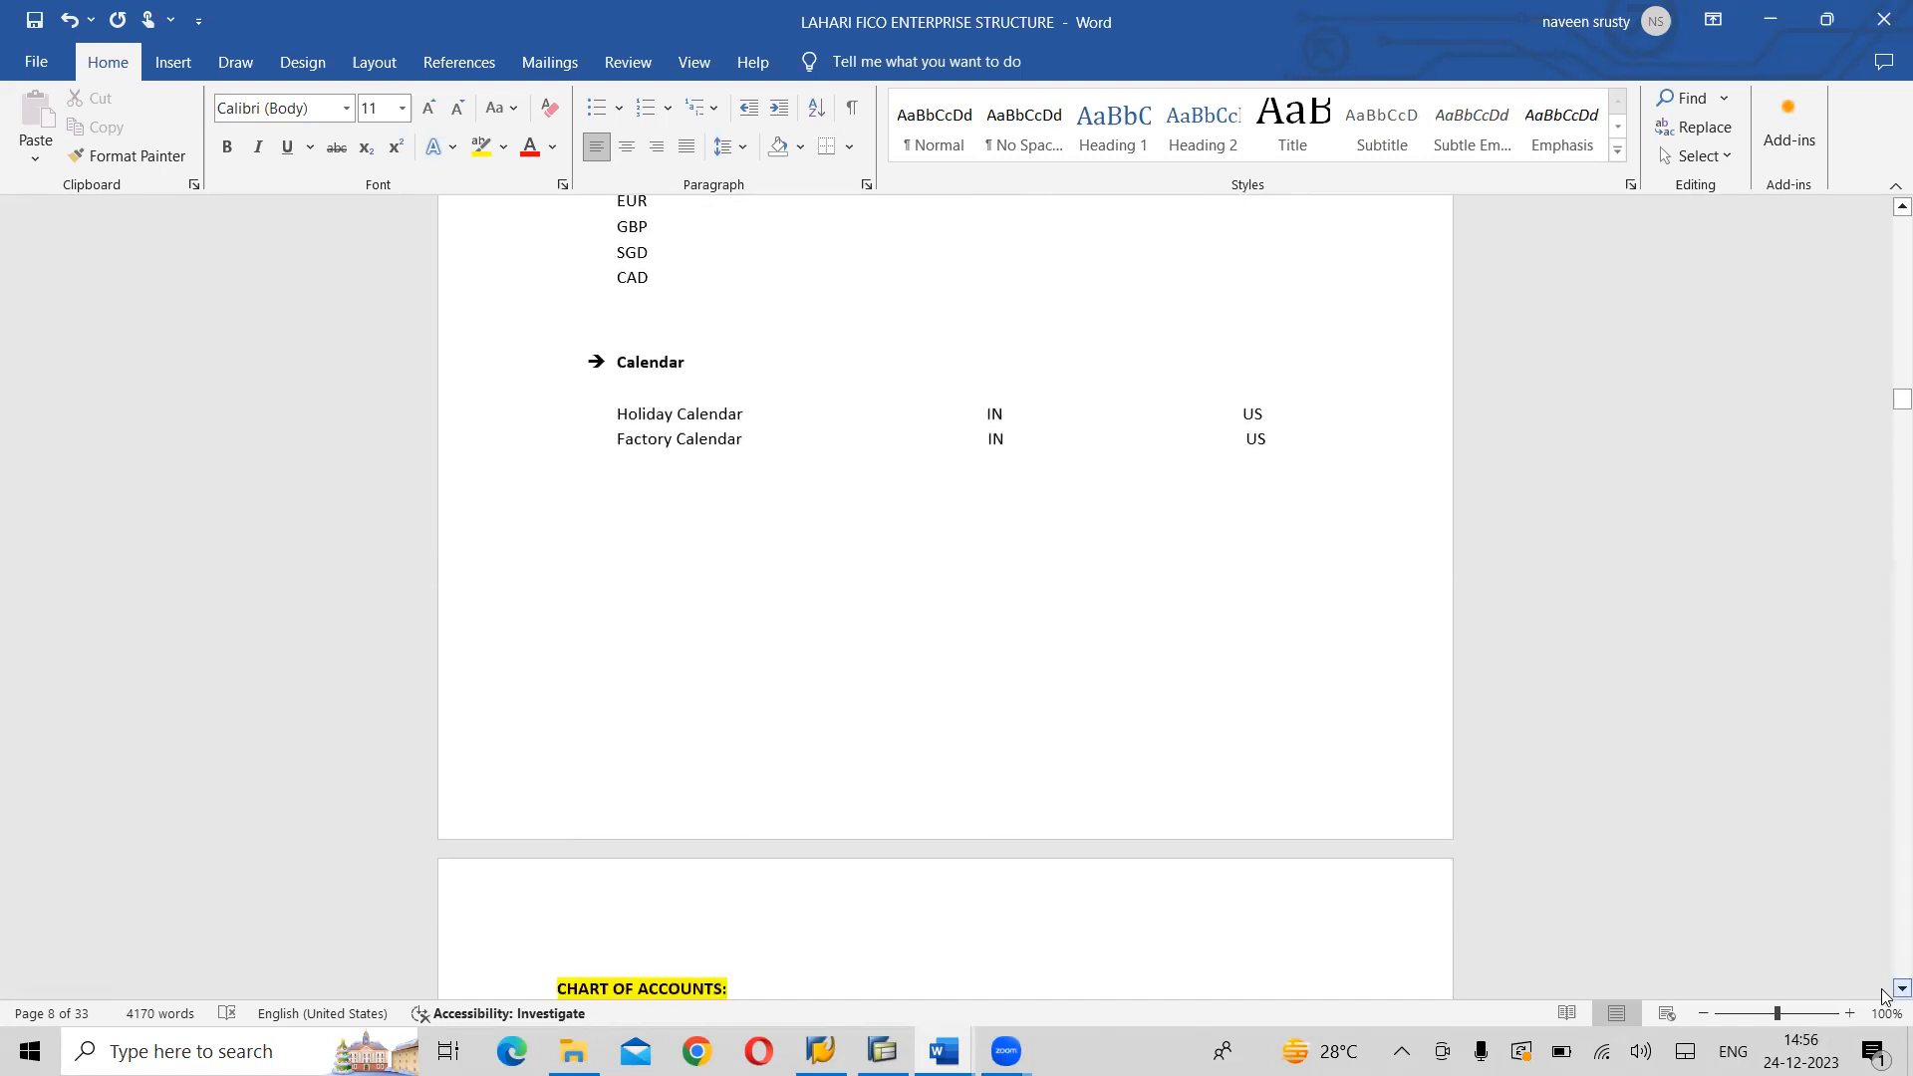
{"action": "scroll", "coordinate": [1883, 993], "scroll_direction": "down", "scroll_amount": 3}
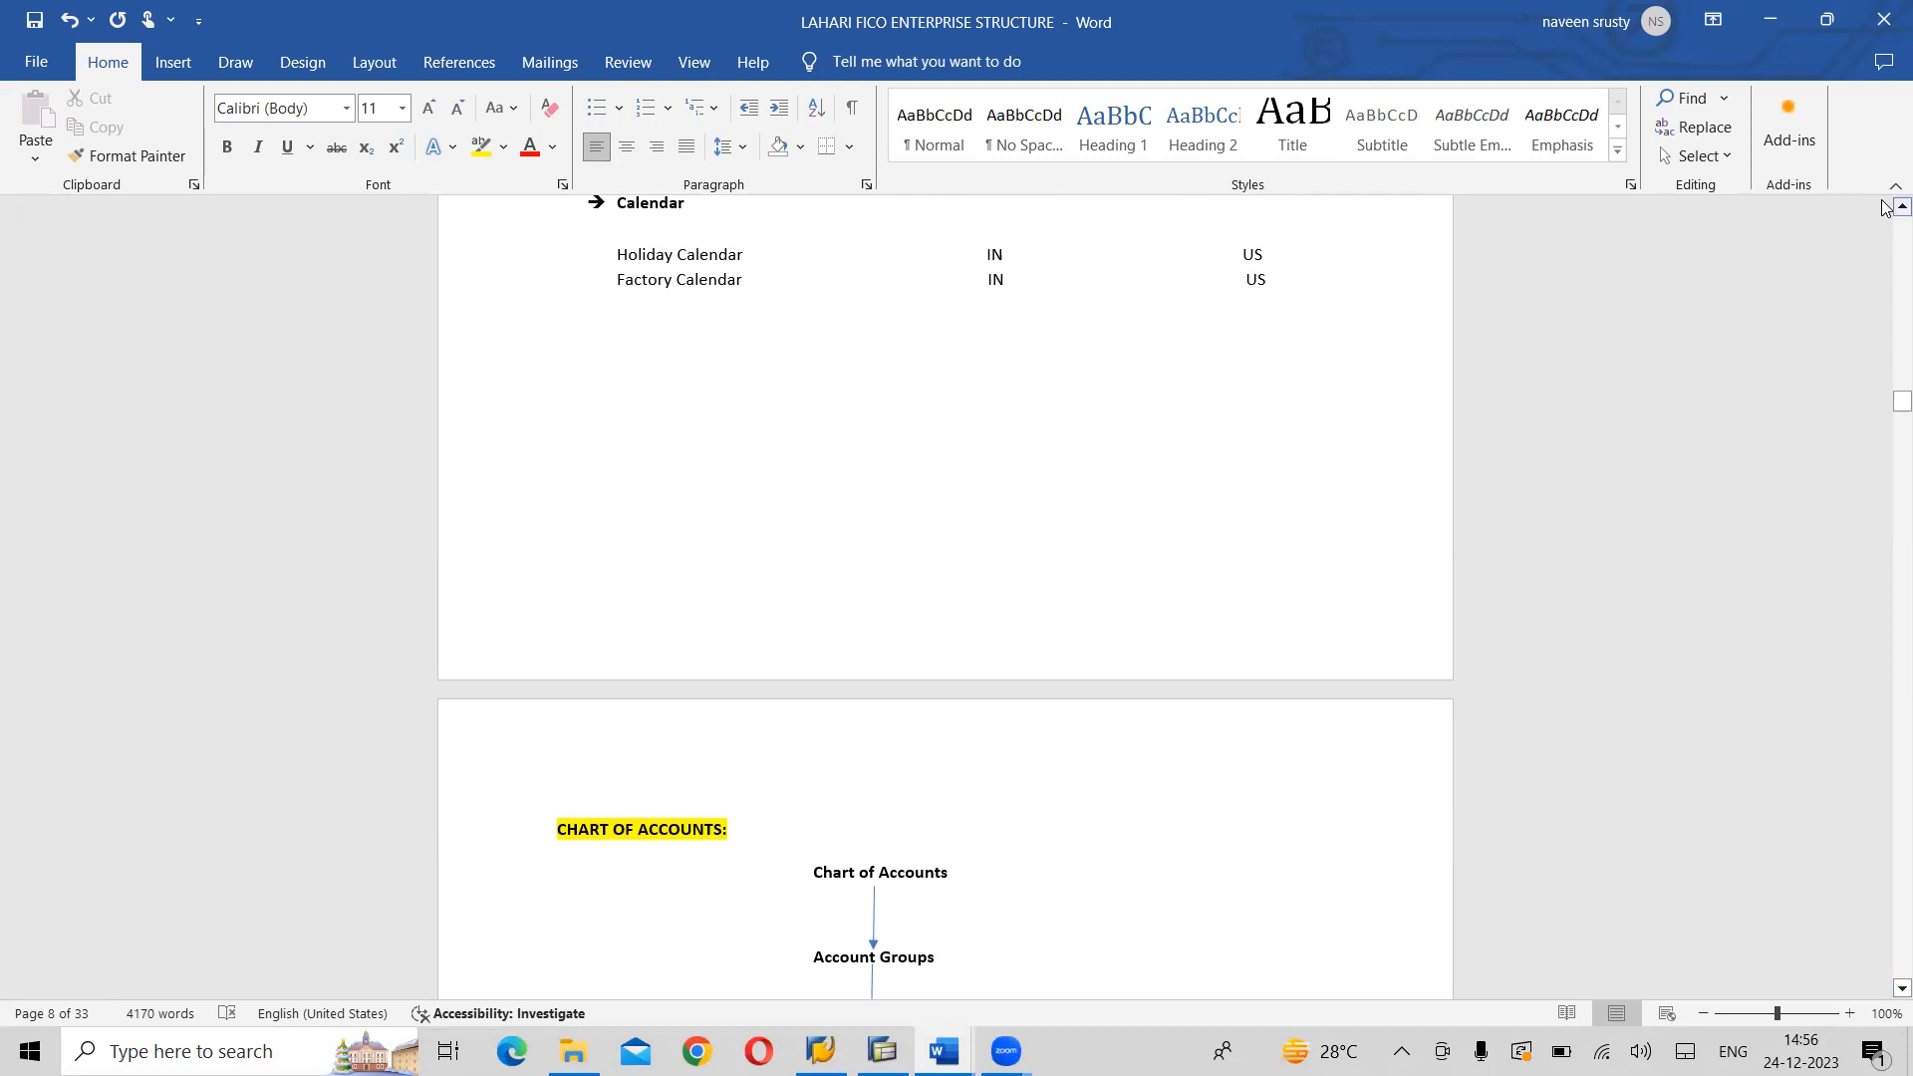
{"action": "scroll", "coordinate": [1883, 209], "scroll_direction": "up", "scroll_amount": 3}
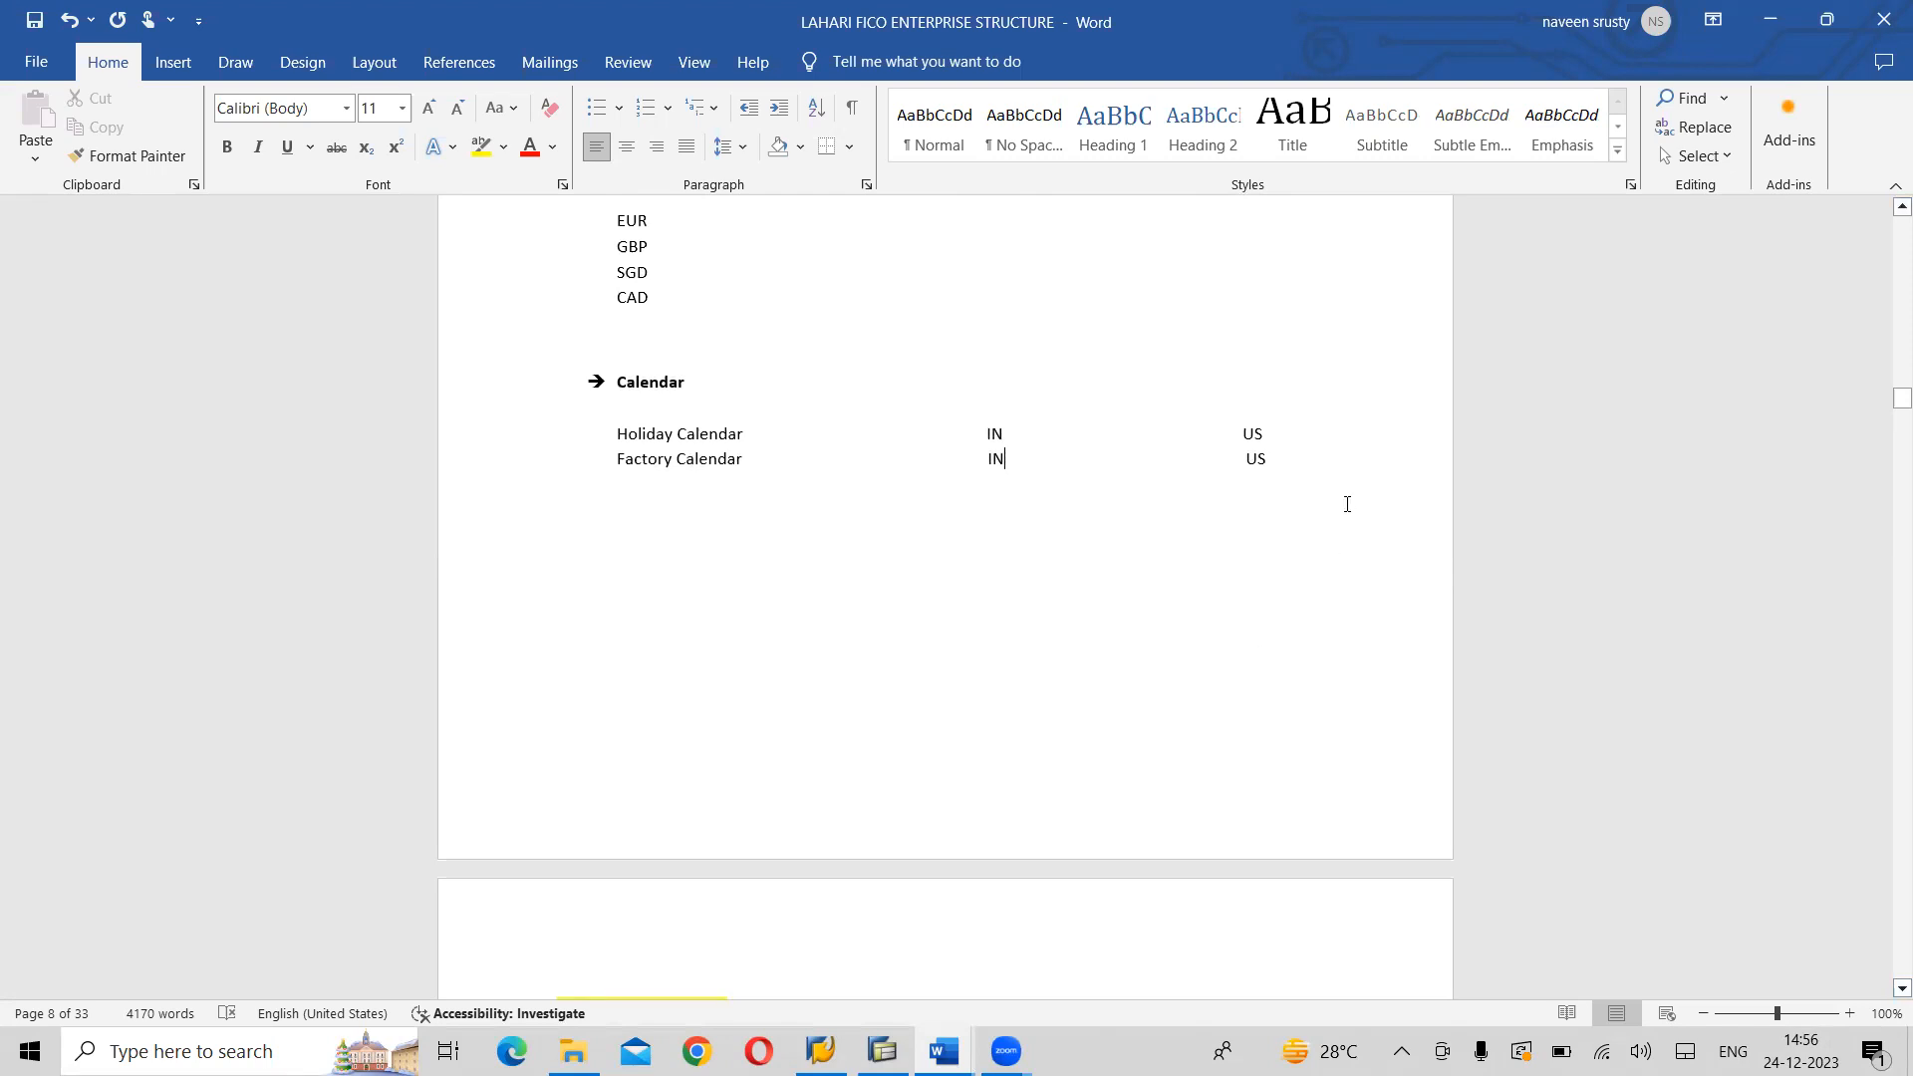
- Start a new arrow-bulleted line below the Factory Calendar row, leaving a gap after it
{"action": "key", "text": "Return"}
{"action": "key", "text": "Return"}
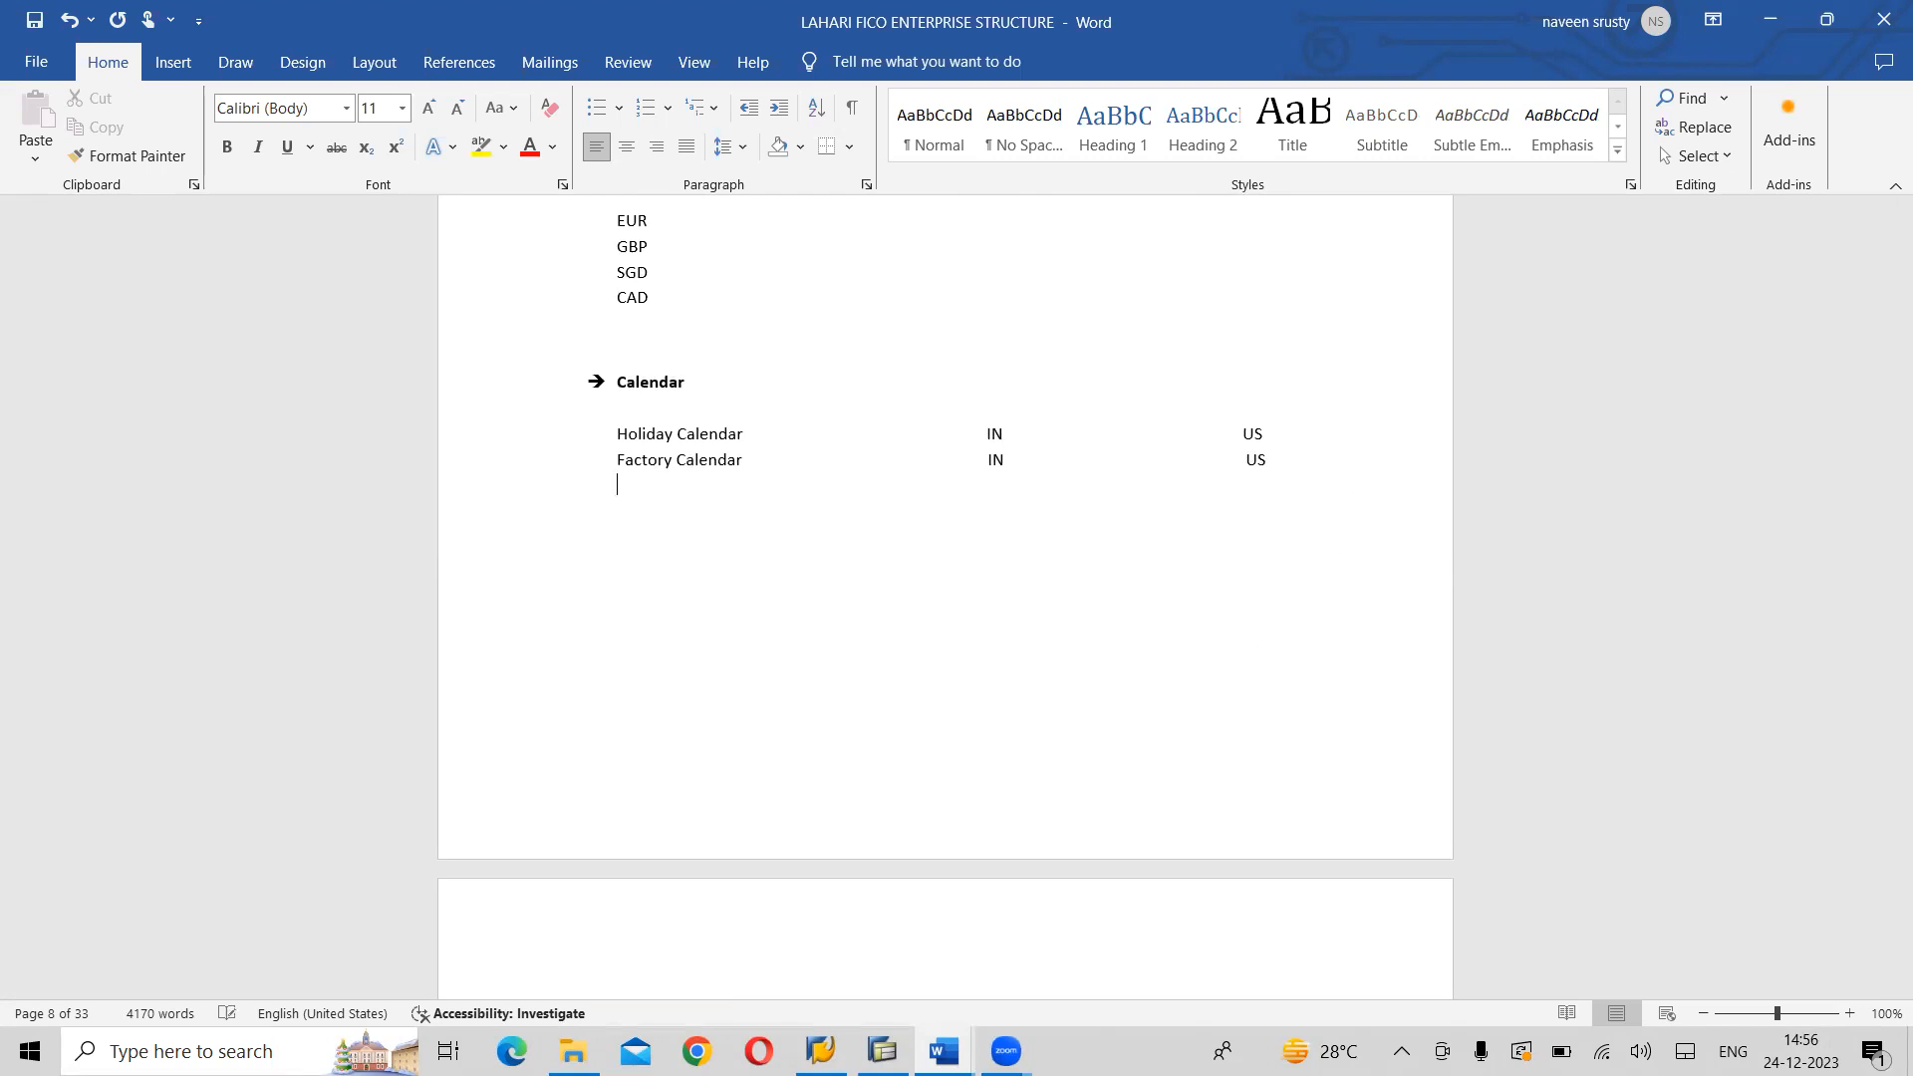
{"action": "key", "text": "BackSpace"}
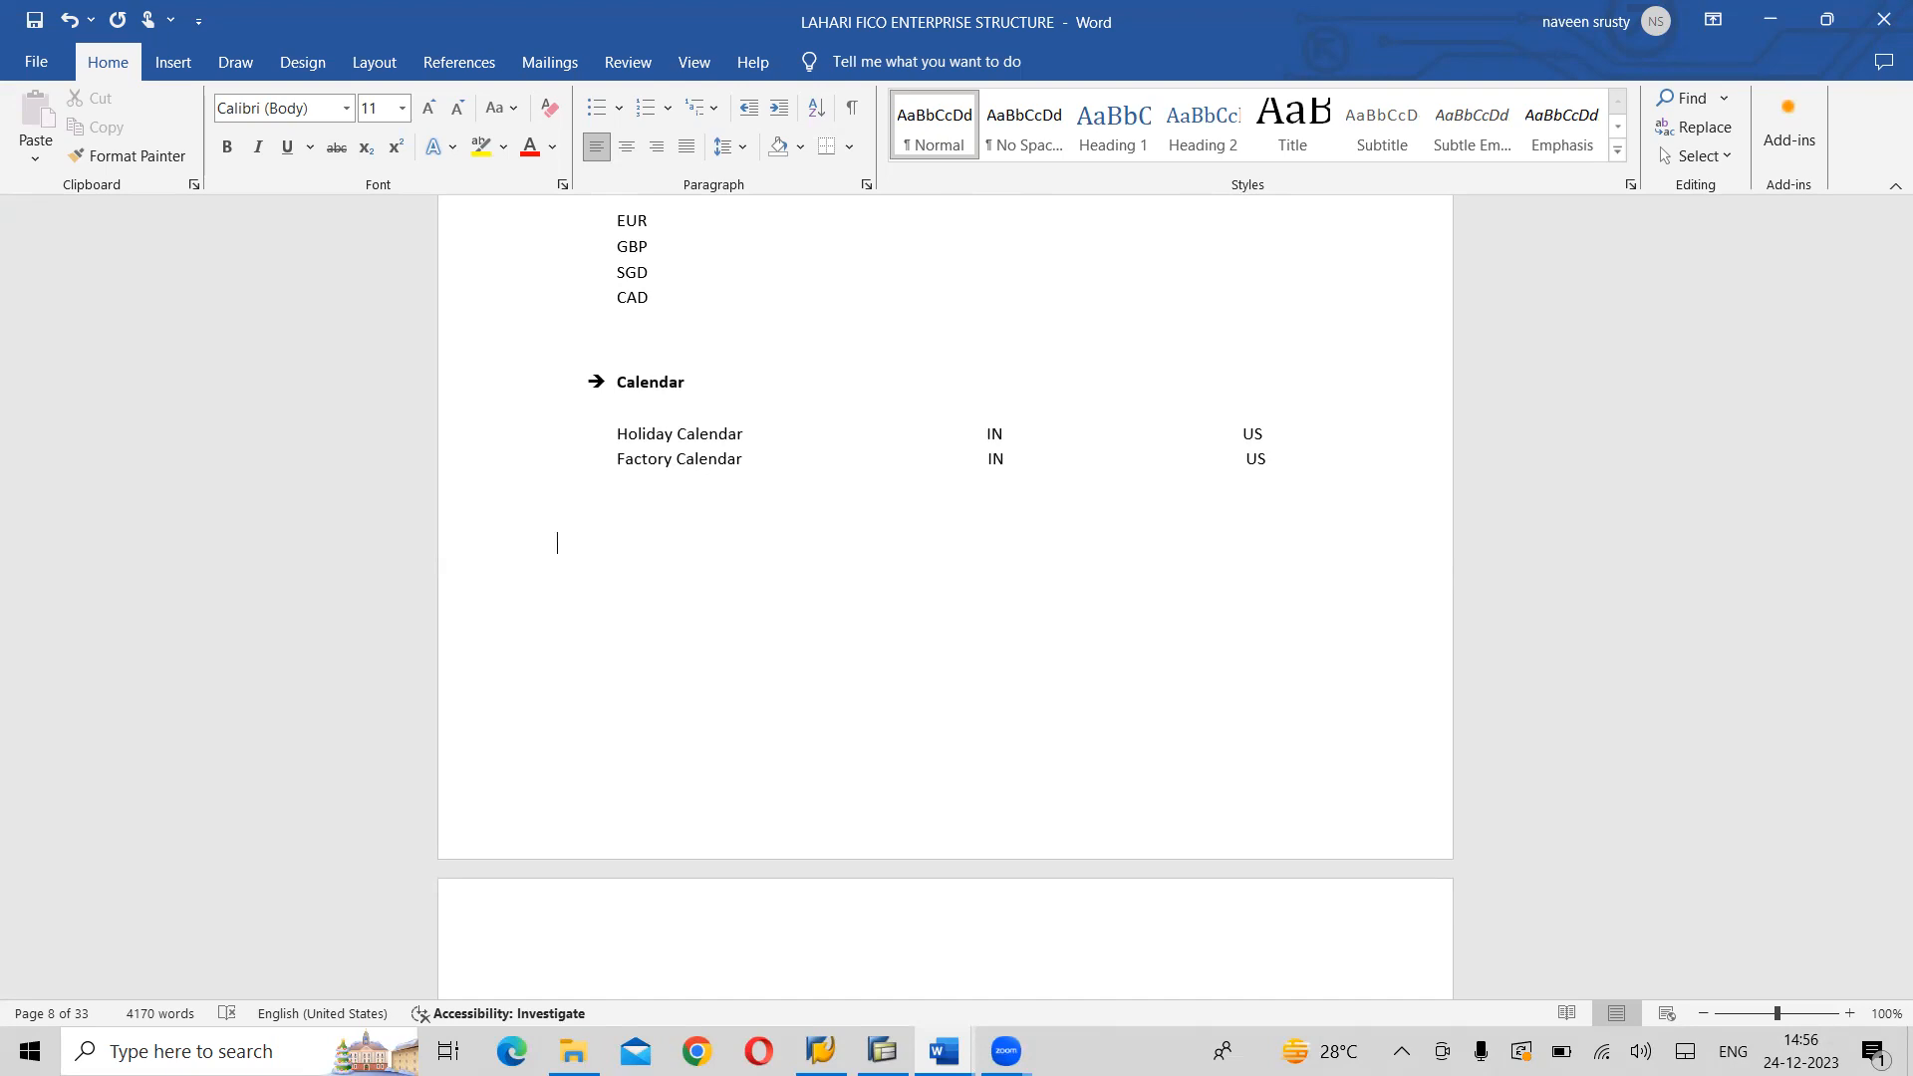
{"action": "type", "text": "-> "}
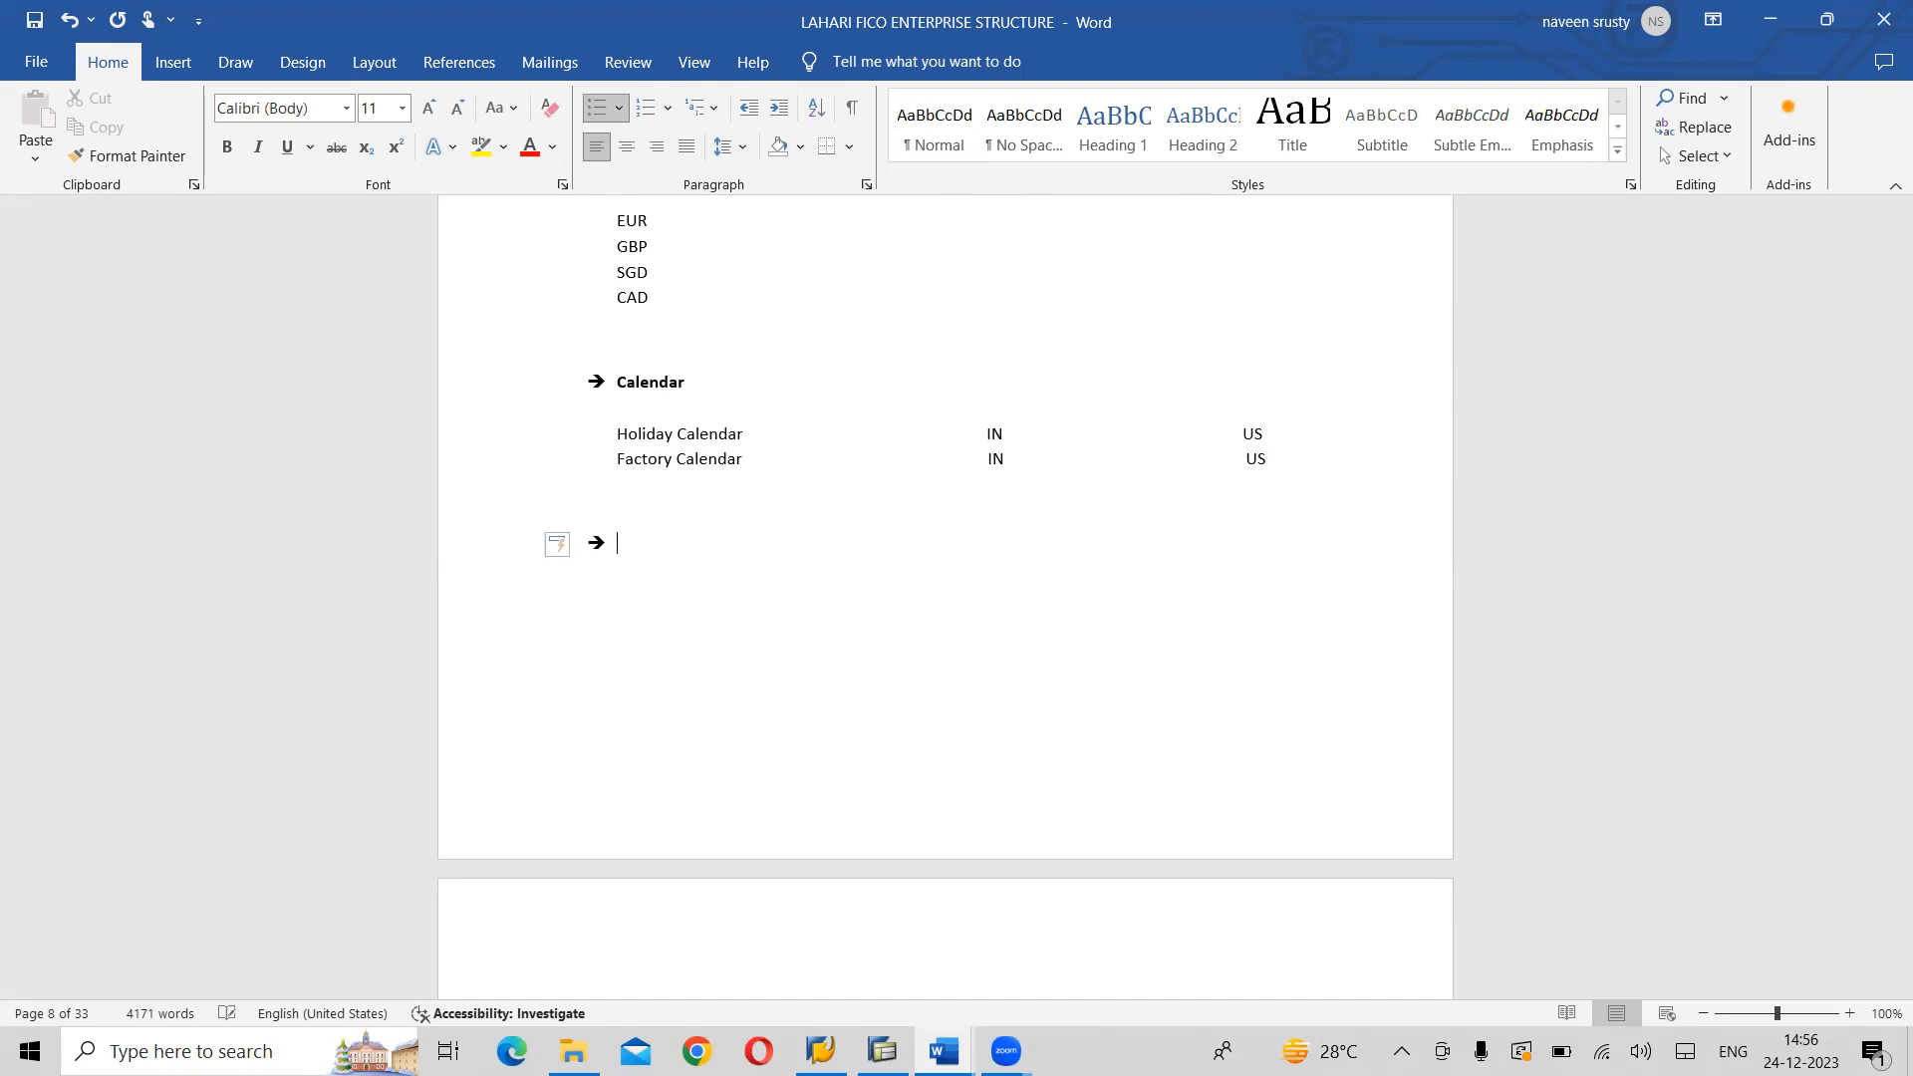
{"action": "type", "text": "Ch"}
- Enter "Change User Profile :" as the text of the new arrow bullet
{"action": "key", "text": "BackSpace"}
{"action": "key", "text": "BackSpace"}
{"action": "type", "text": "Change u"}
{"action": "key", "text": "BackSpace"}
{"action": "type", "text": "Use r Pr"}
{"action": "key", "text": "BackSpace"}
{"action": "key", "text": "BackSpace"}
{"action": "type", "text": "Profile :"}
- Switch to the SAP Easy Access window to view its start screen
{"action": "key", "text": "alt+Tab"}
{"action": "key", "text": "alt+Tab"}
{"action": "key", "text": "alt+Tab"}
{"action": "key", "text": "alt+Tab"}
{"action": "key", "text": "alt+Tab"}
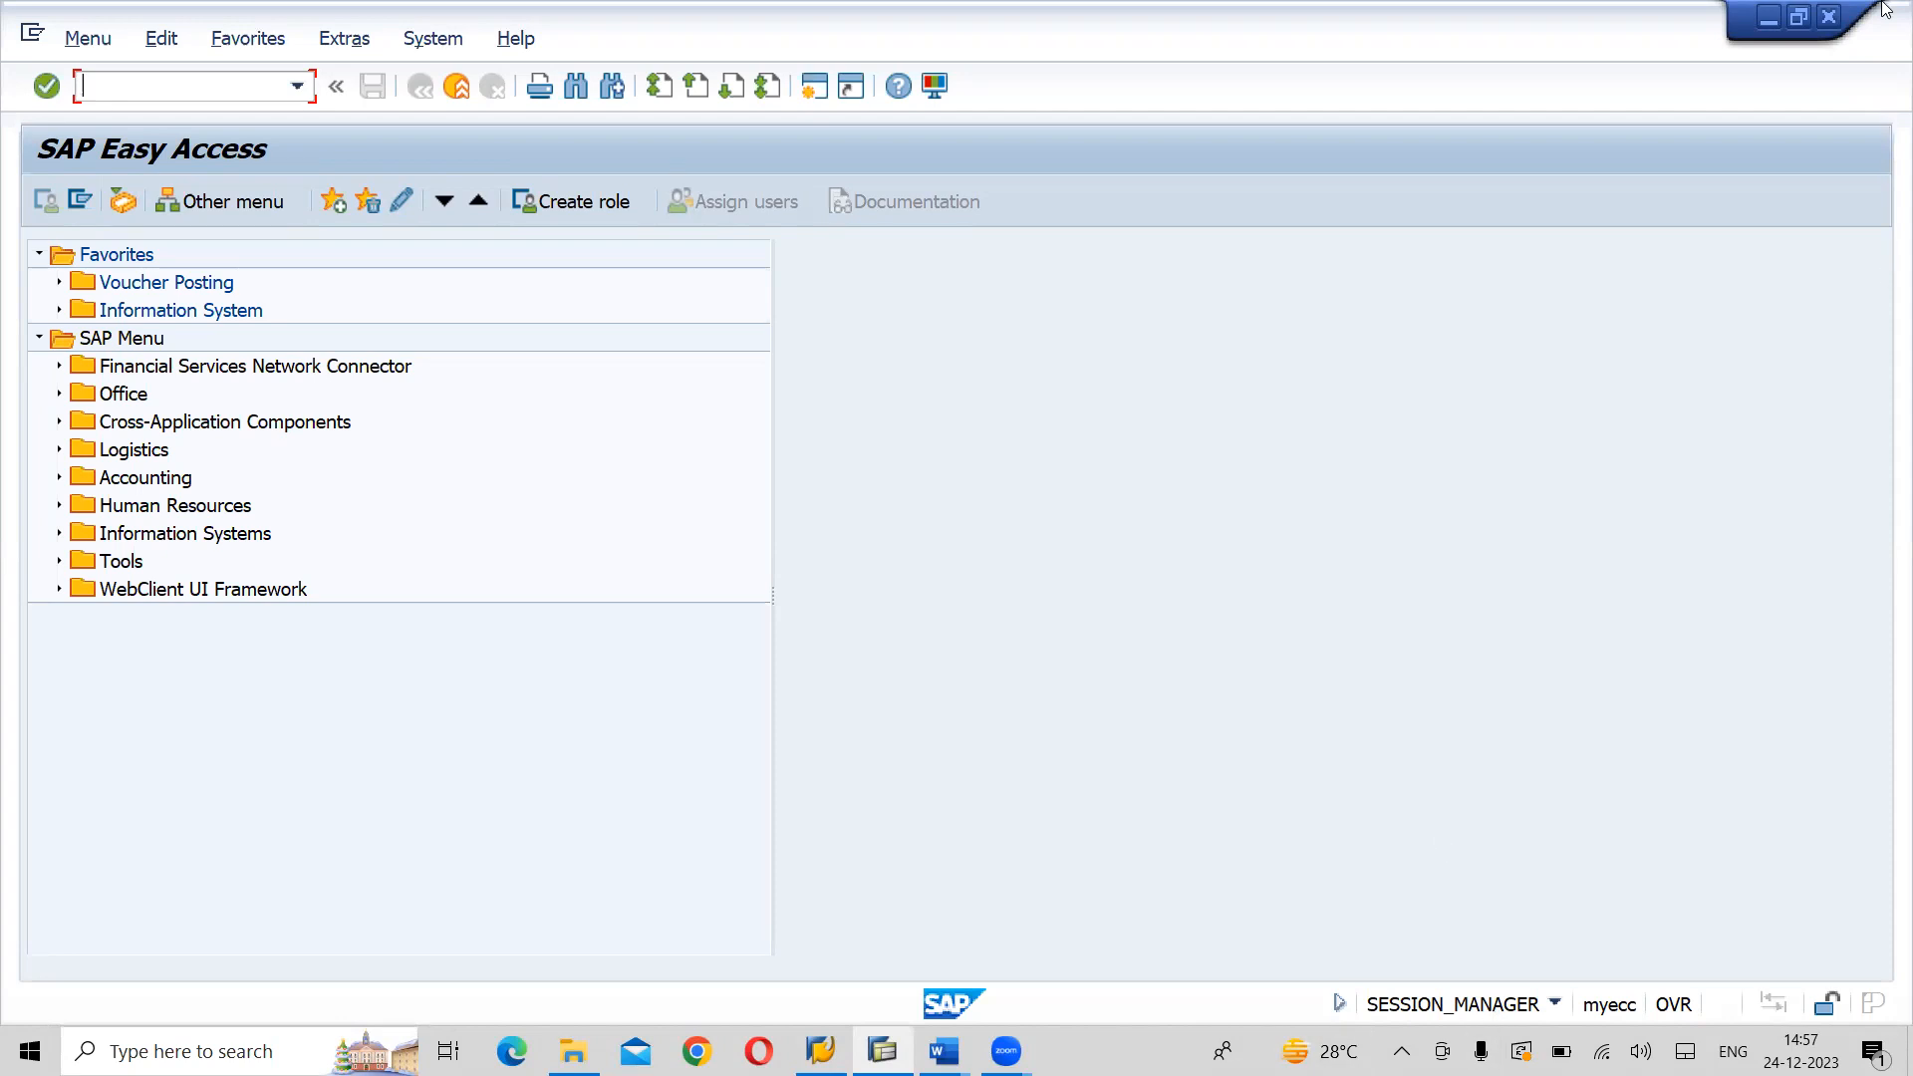
{"action": "key", "text": "alt+Tab"}
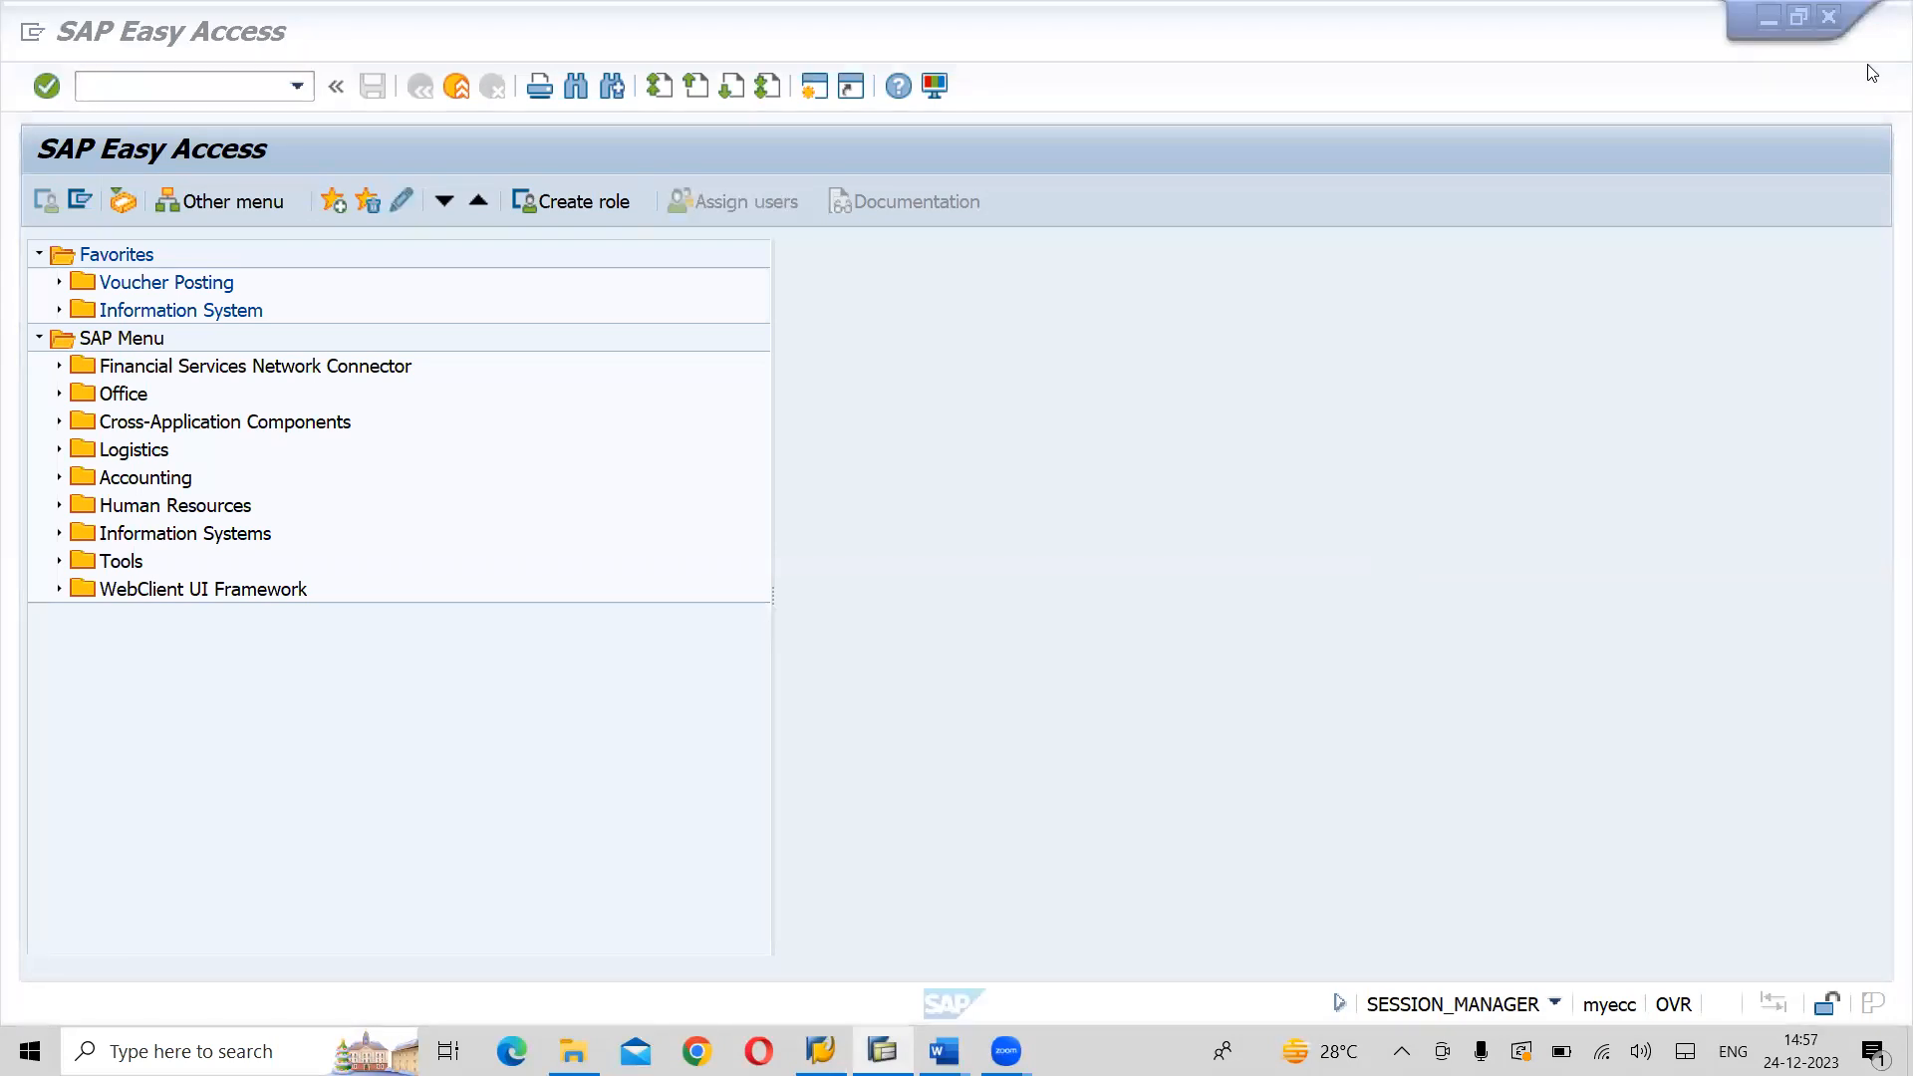
{"action": "left_click", "coordinate": [1489, 385]}
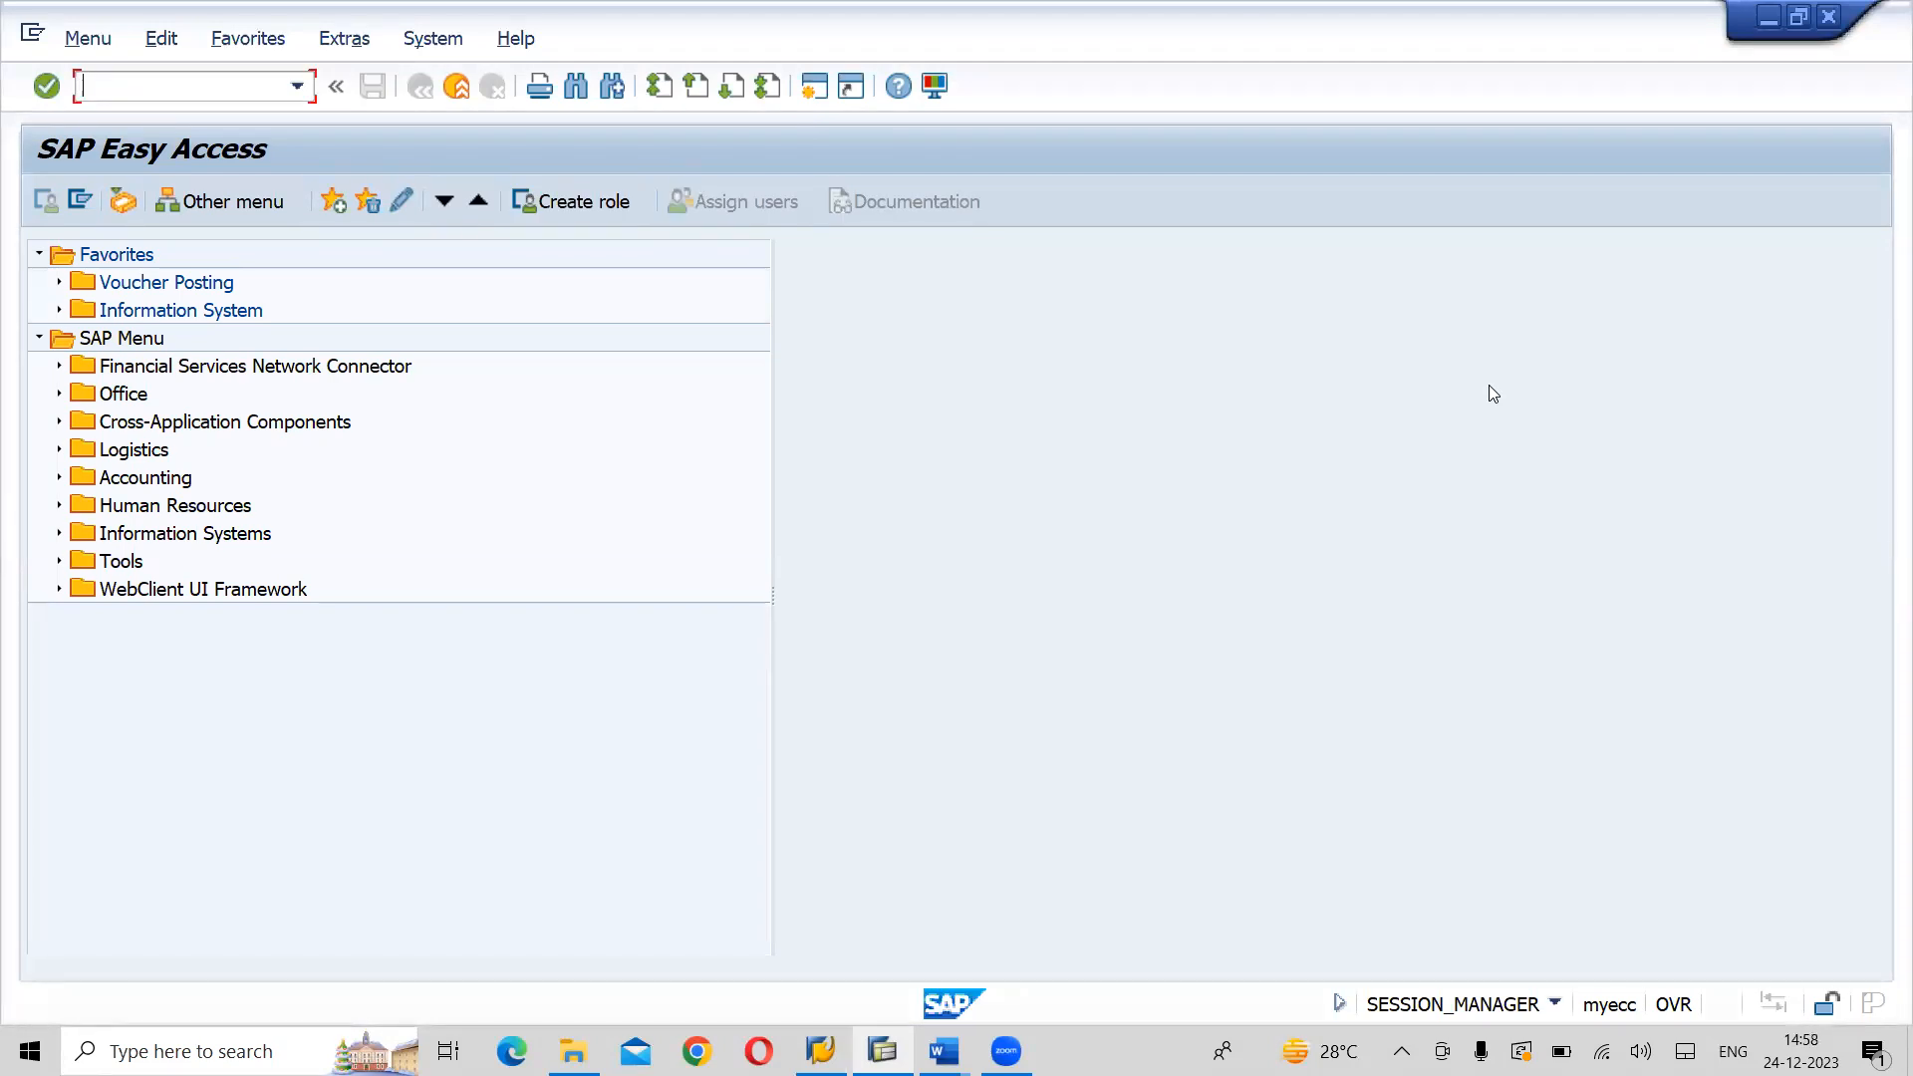
- Switch back to Word, create a new blank document and enter SWITZERLAND on its first line
{"action": "key", "text": "alt+Tab"}
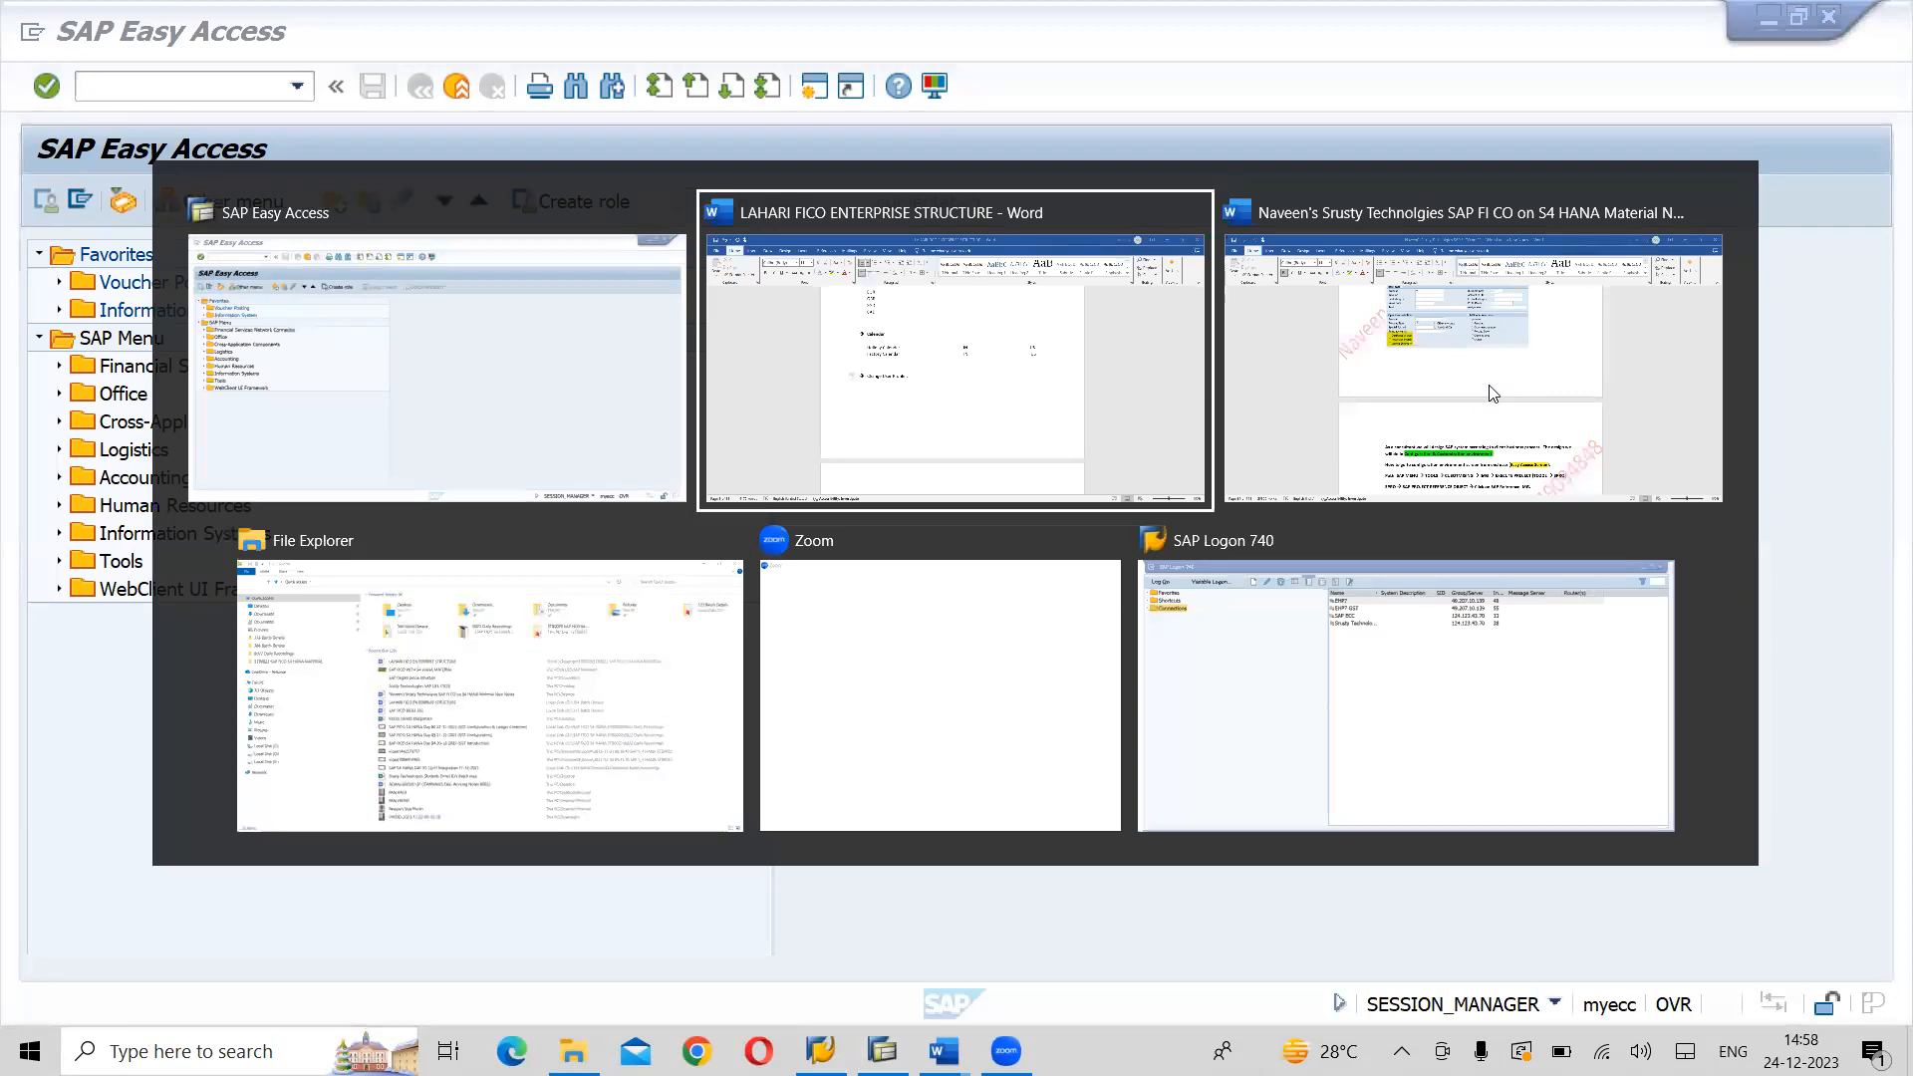
{"action": "key", "text": "ctrl+n"}
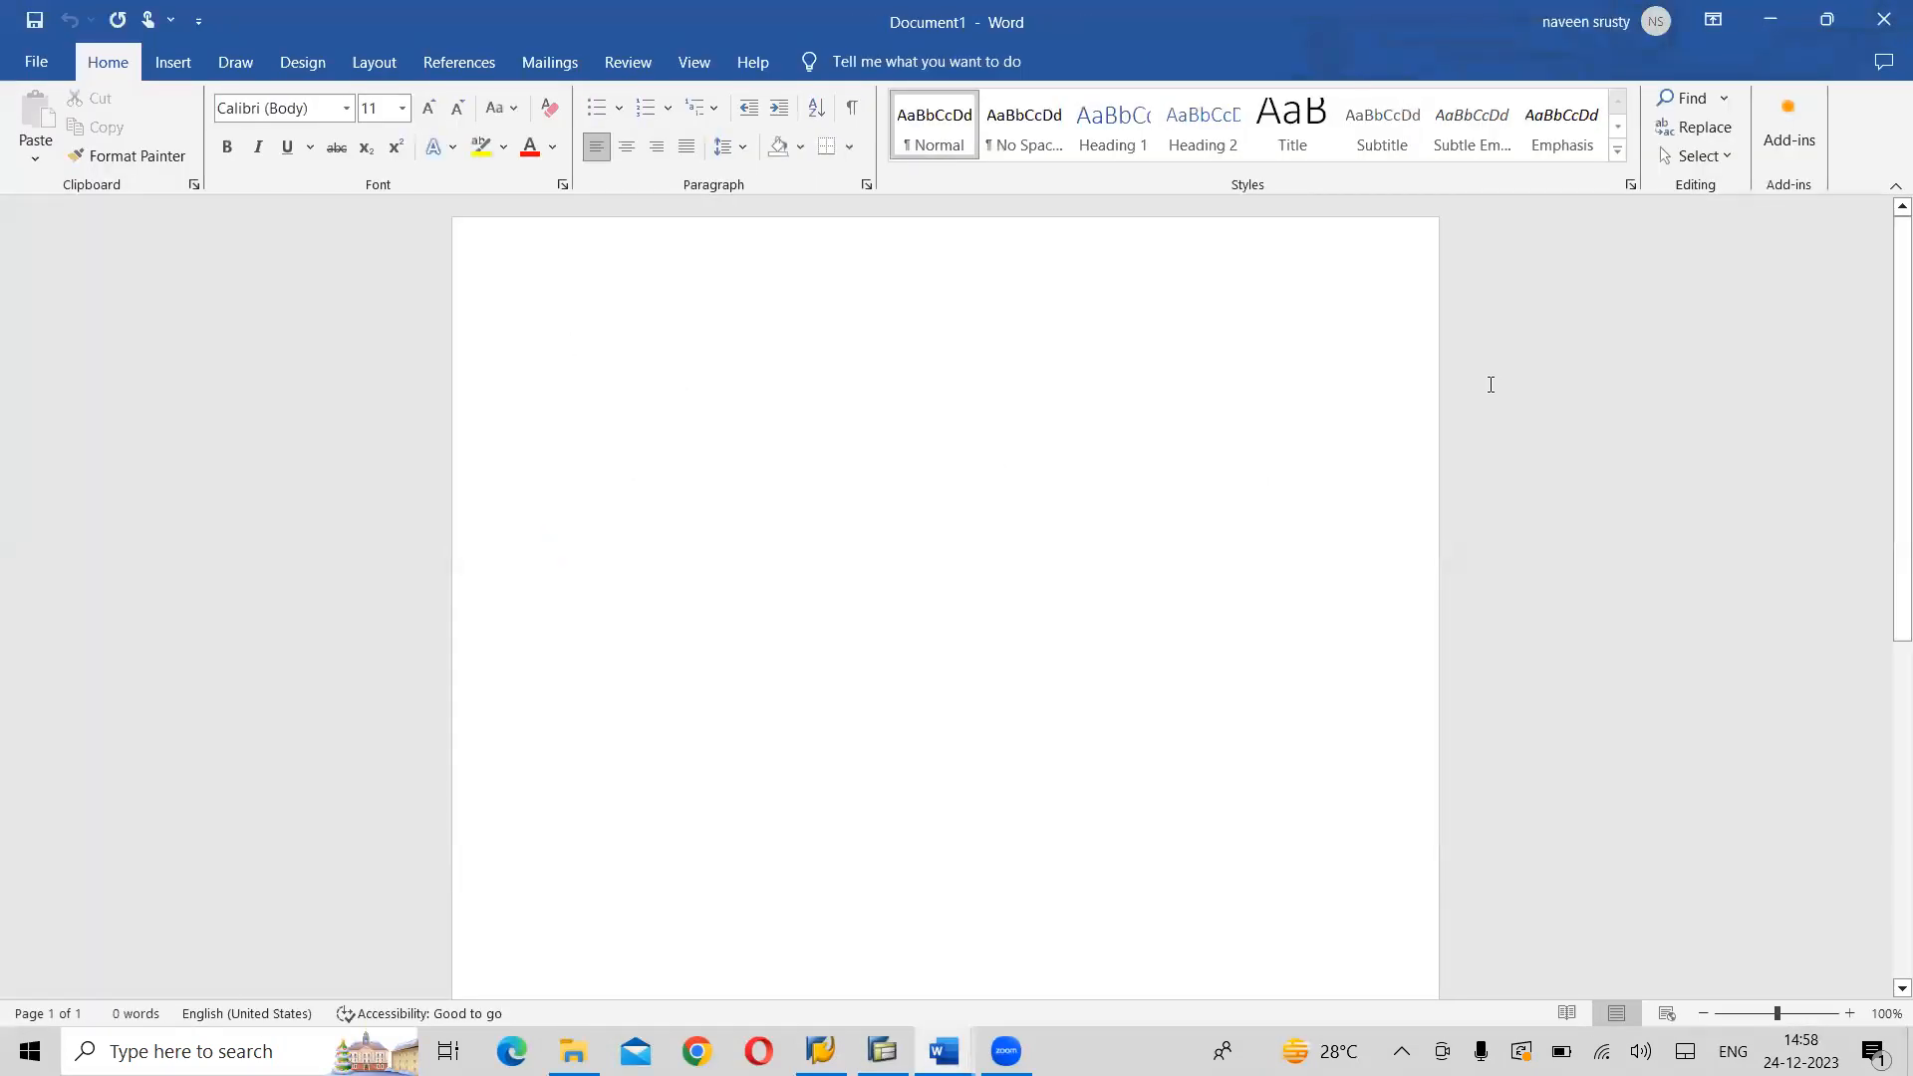
{"action": "type", "text": "sw"}
{"action": "key", "text": "BackSpace"}
{"action": "key", "text": "BackSpace"}
{"action": "type", "text": "swITZERLAND"}
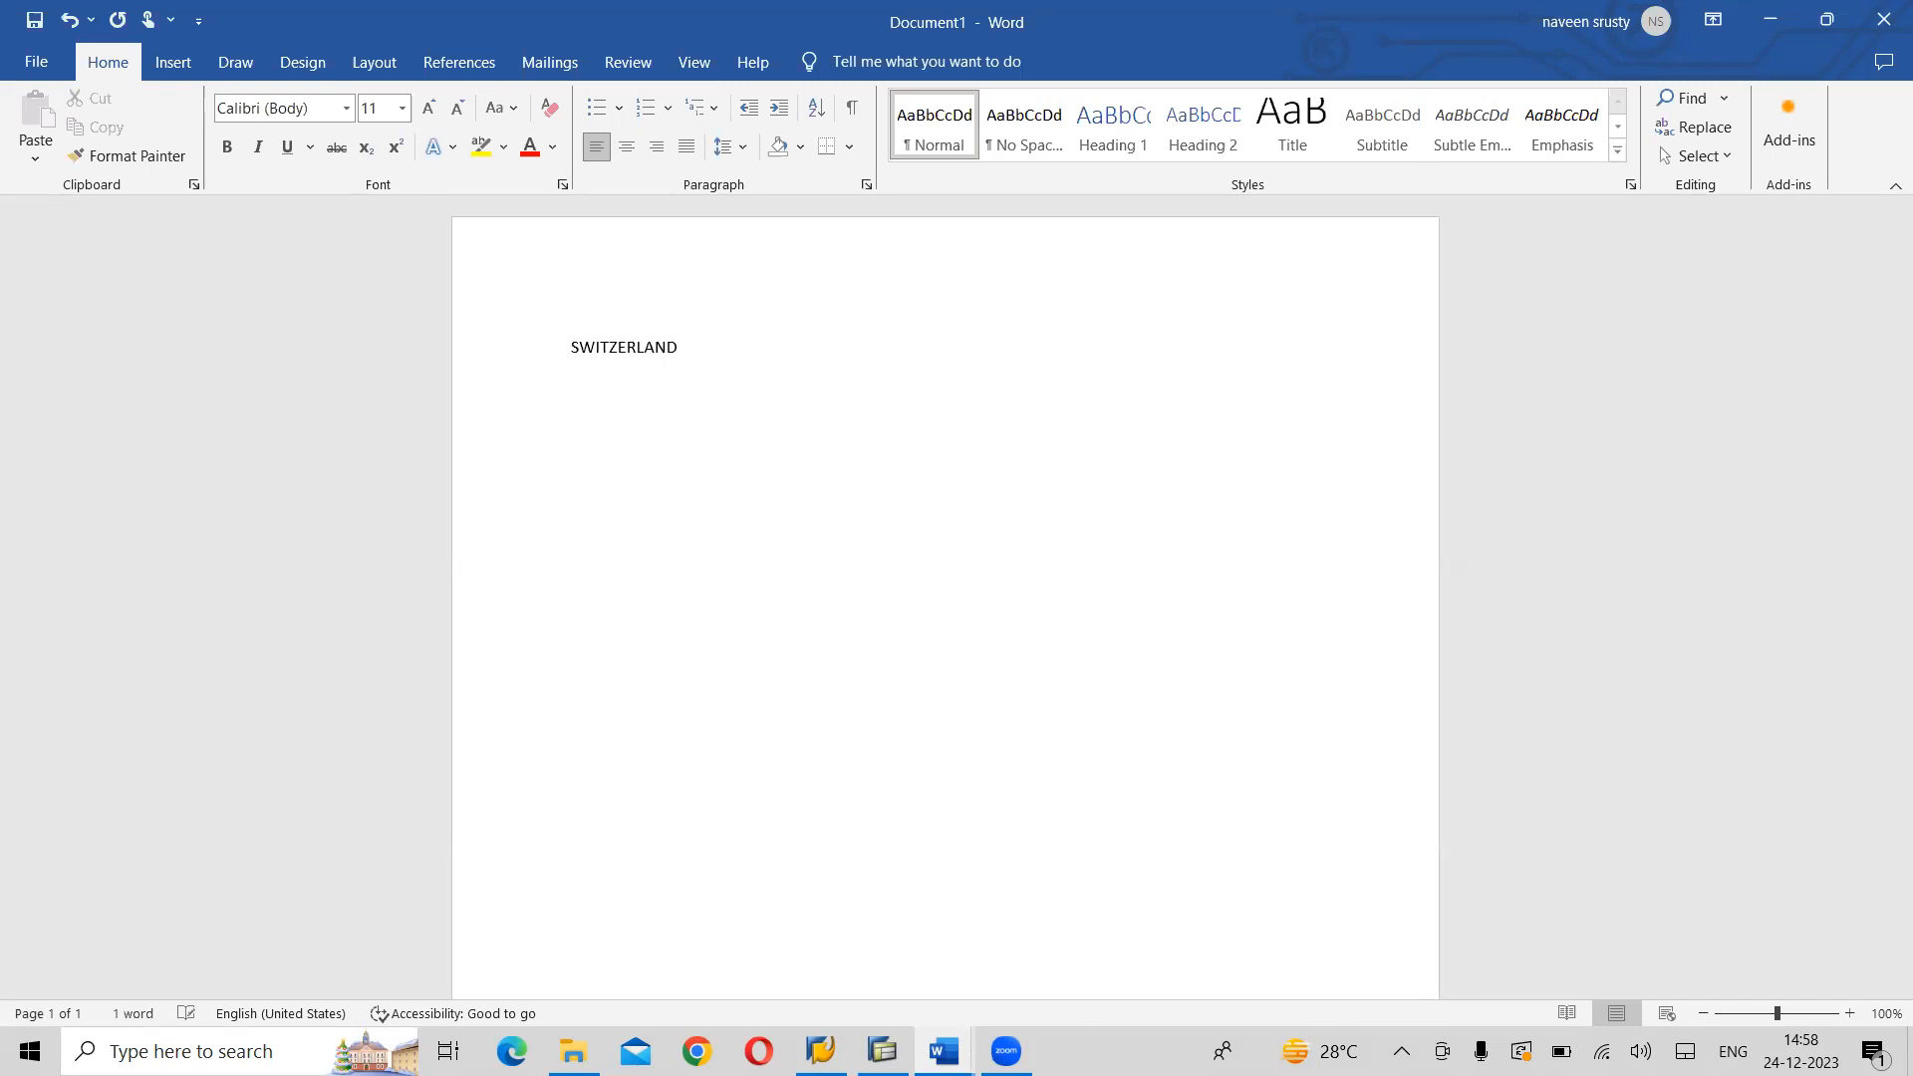
- Add the line "INDIA → INDIA" above SWITZERLAND and append "→ CLIENT" to the SWITZERLAND line
{"action": "key", "text": "Home"}
{"action": "key", "text": "Return"}
{"action": "key", "text": "Return"}
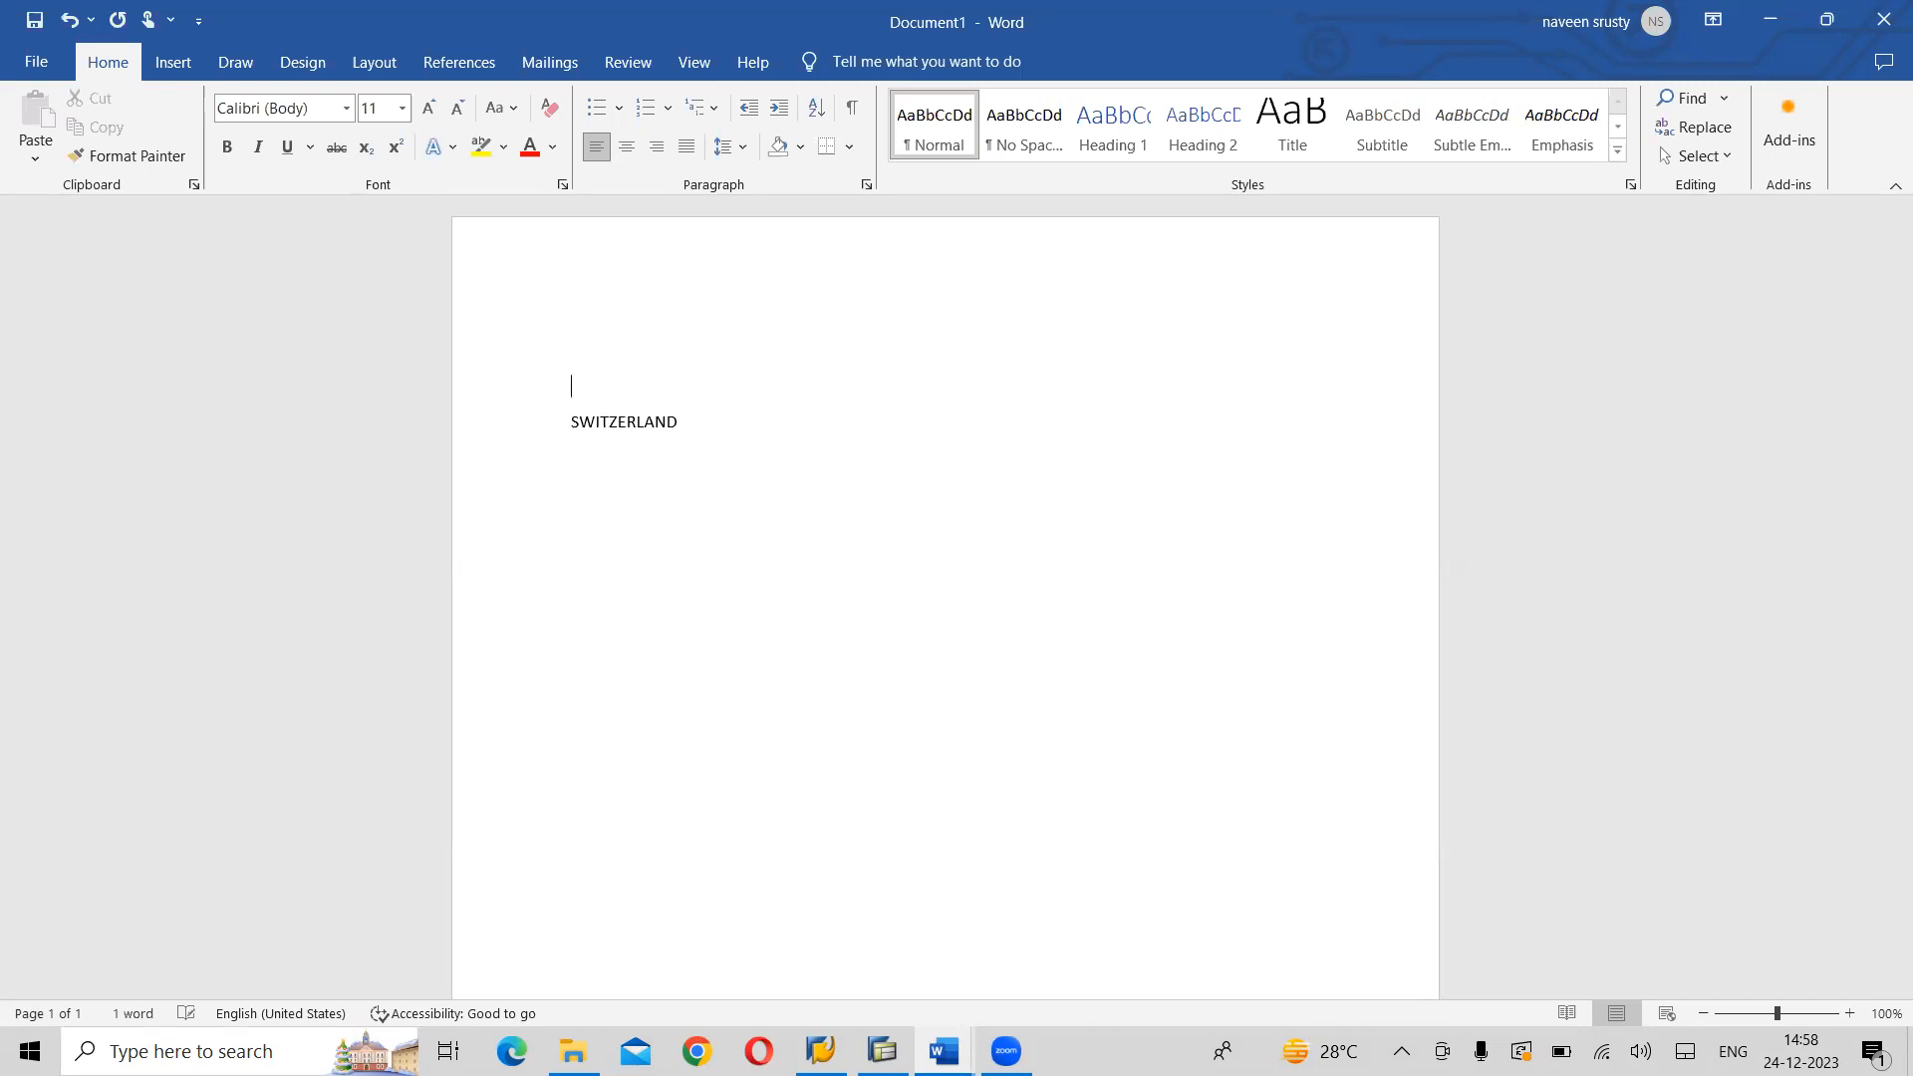
{"action": "type", "text": "INDIA"}
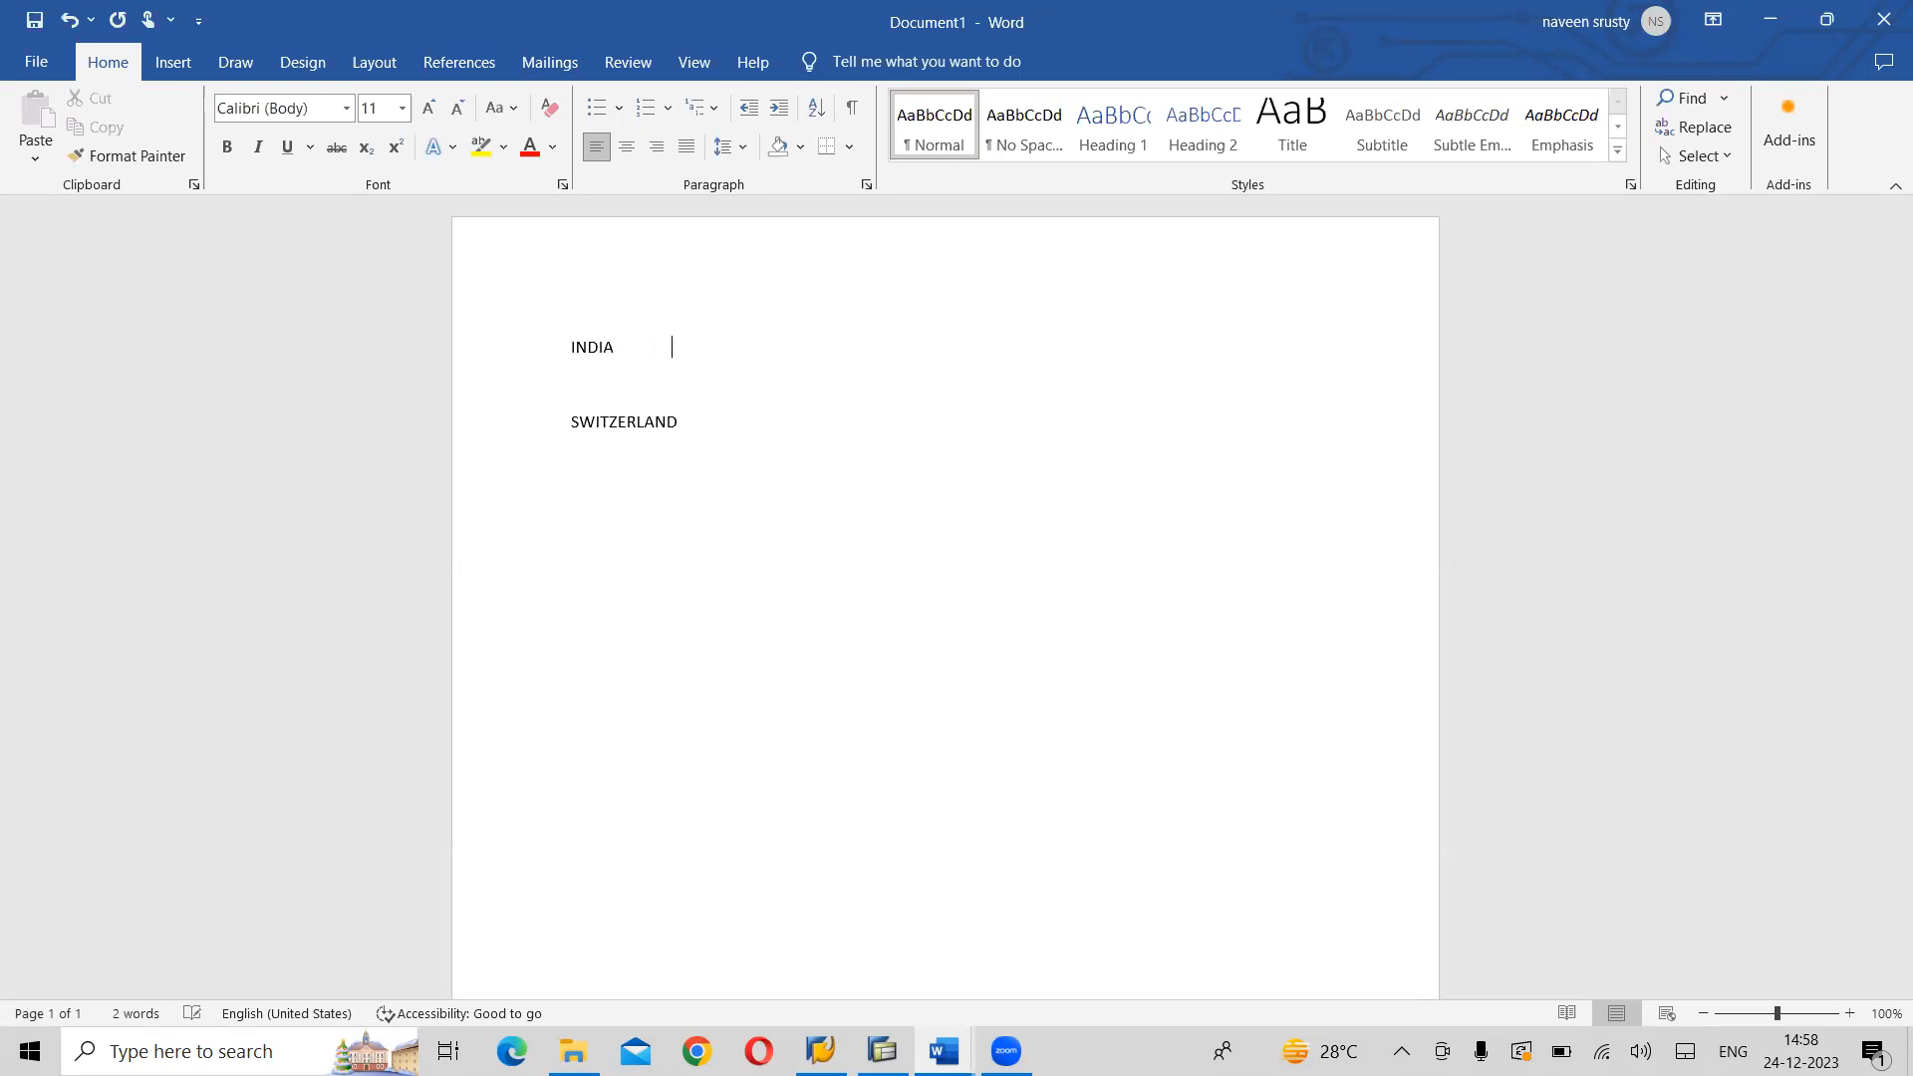
{"action": "type", "text": "              -> INDI"}
{"action": "type", "text": "A"}
{"action": "key", "text": "Down"}
{"action": "type", "text": "--> CLIENT"}
- Add the line "SINGAPORE → SERVER" below the SWITZERLAND line
{"action": "type", "text": "SINGA P"}
{"action": "key", "text": "BackSpace"}
{"action": "key", "text": "BackSpace"}
{"action": "type", "text": "PORE"}
{"action": "key", "text": "Tab"}
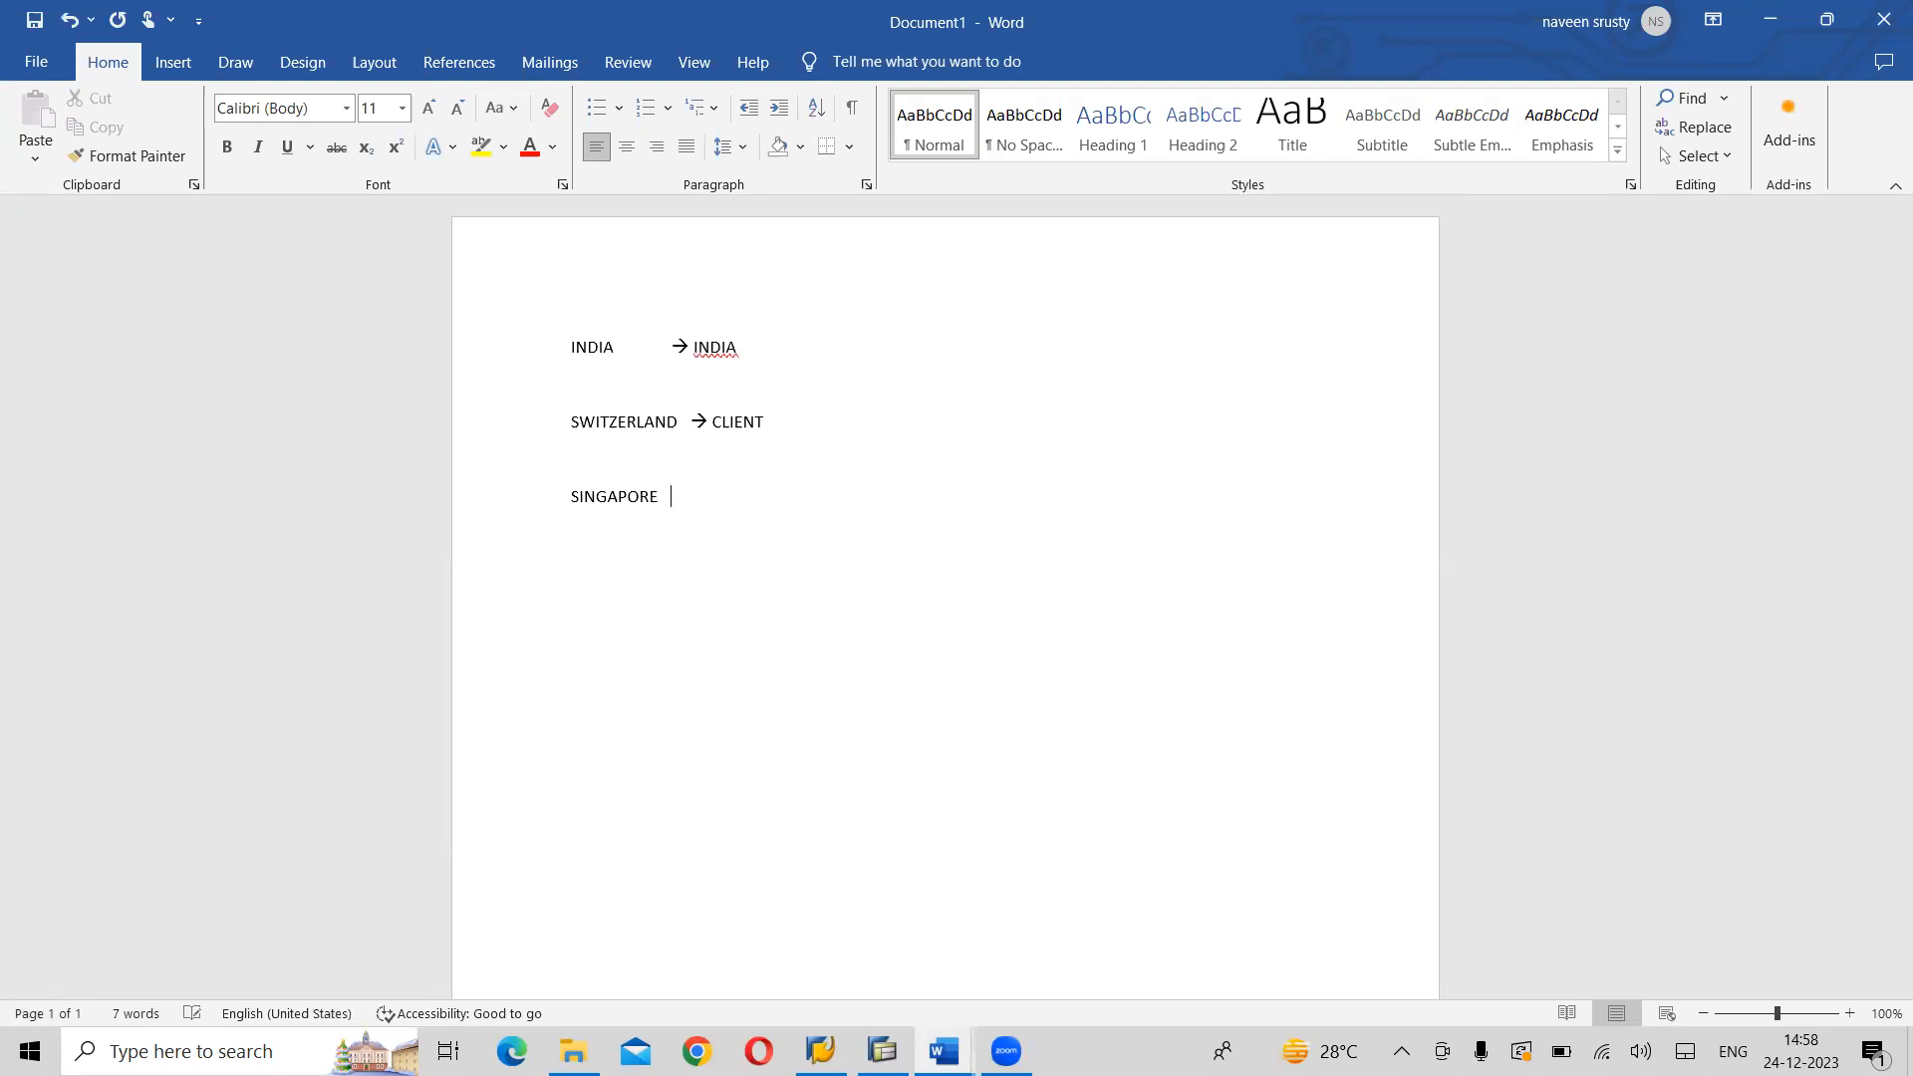
{"action": "type", "text": "--"}
{"action": "type", "text": "> S"}
{"action": "type", "text": "ERVER"}
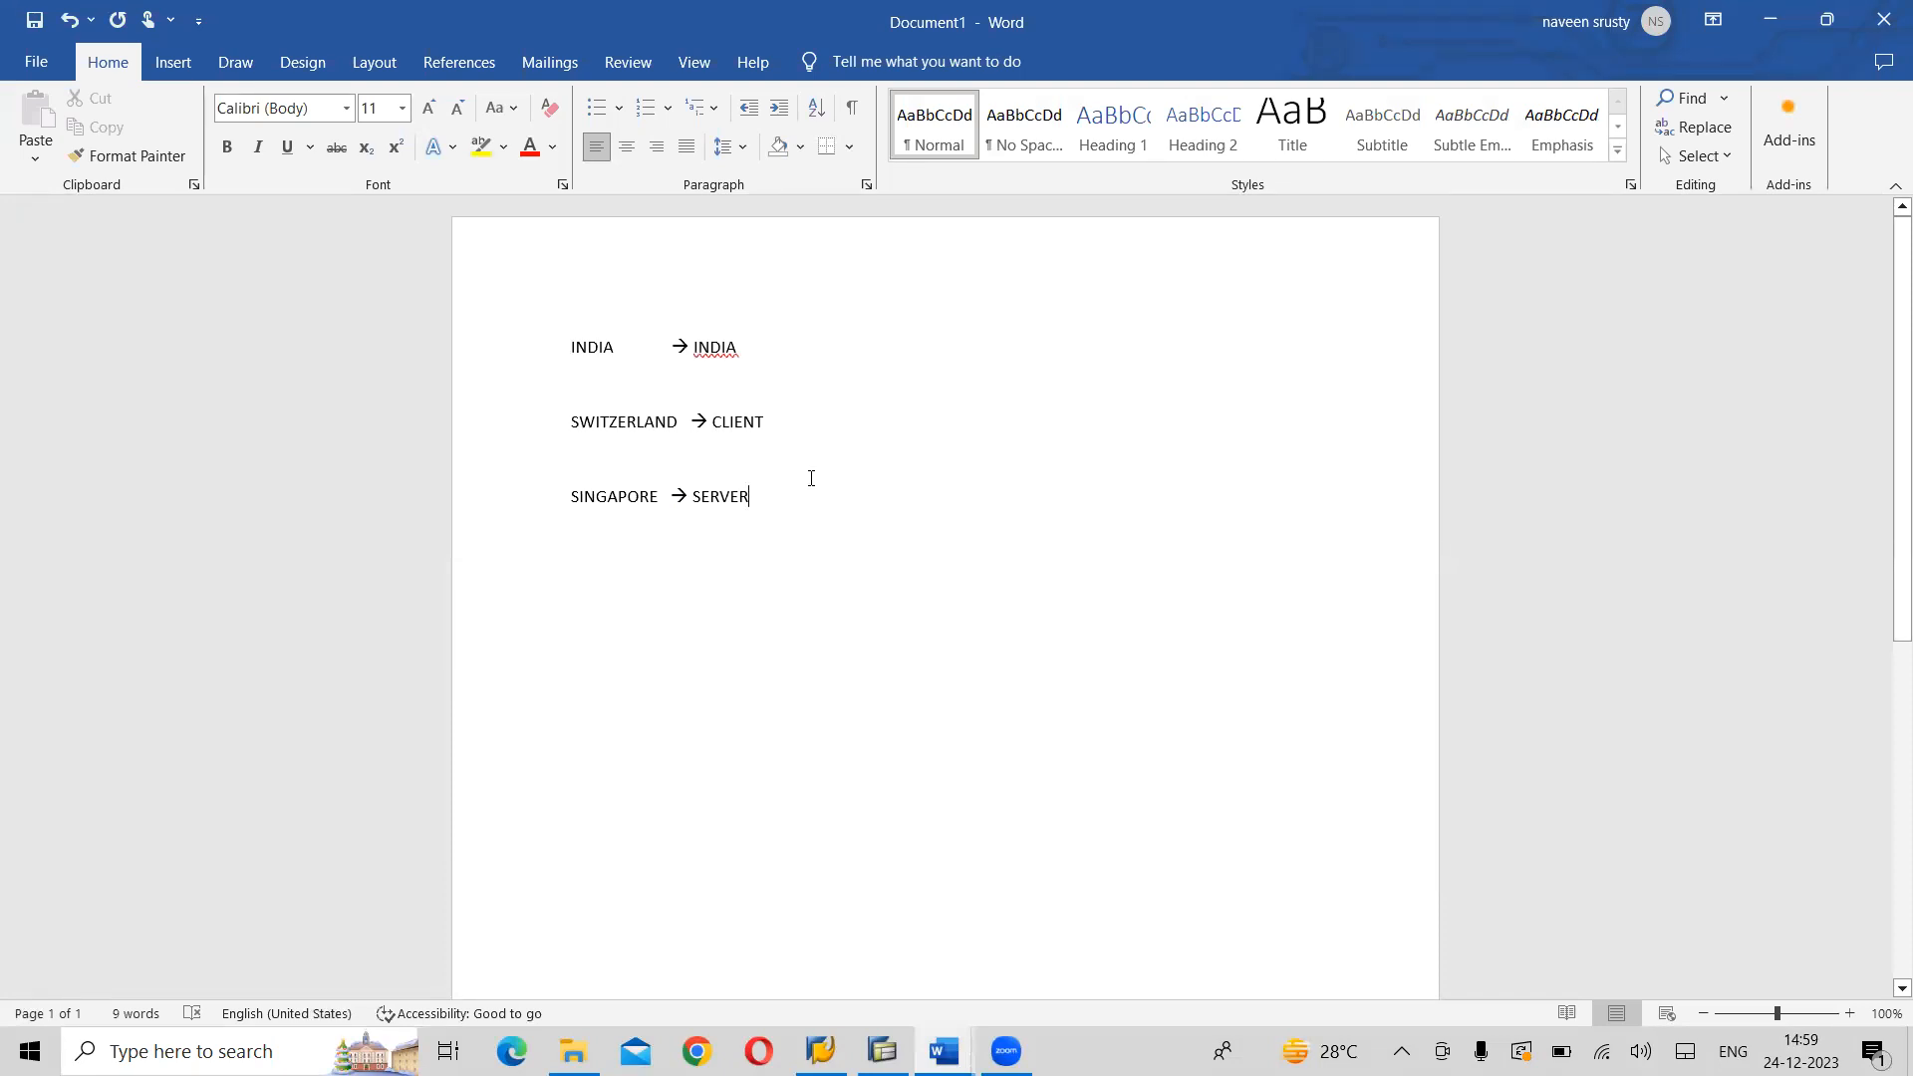
- Append the note "(When we are posting in switz)" after CLIENT on the SWITZERLAND line
{"action": "left_click", "coordinate": [797, 419]}
{"action": "type", "text": "("}
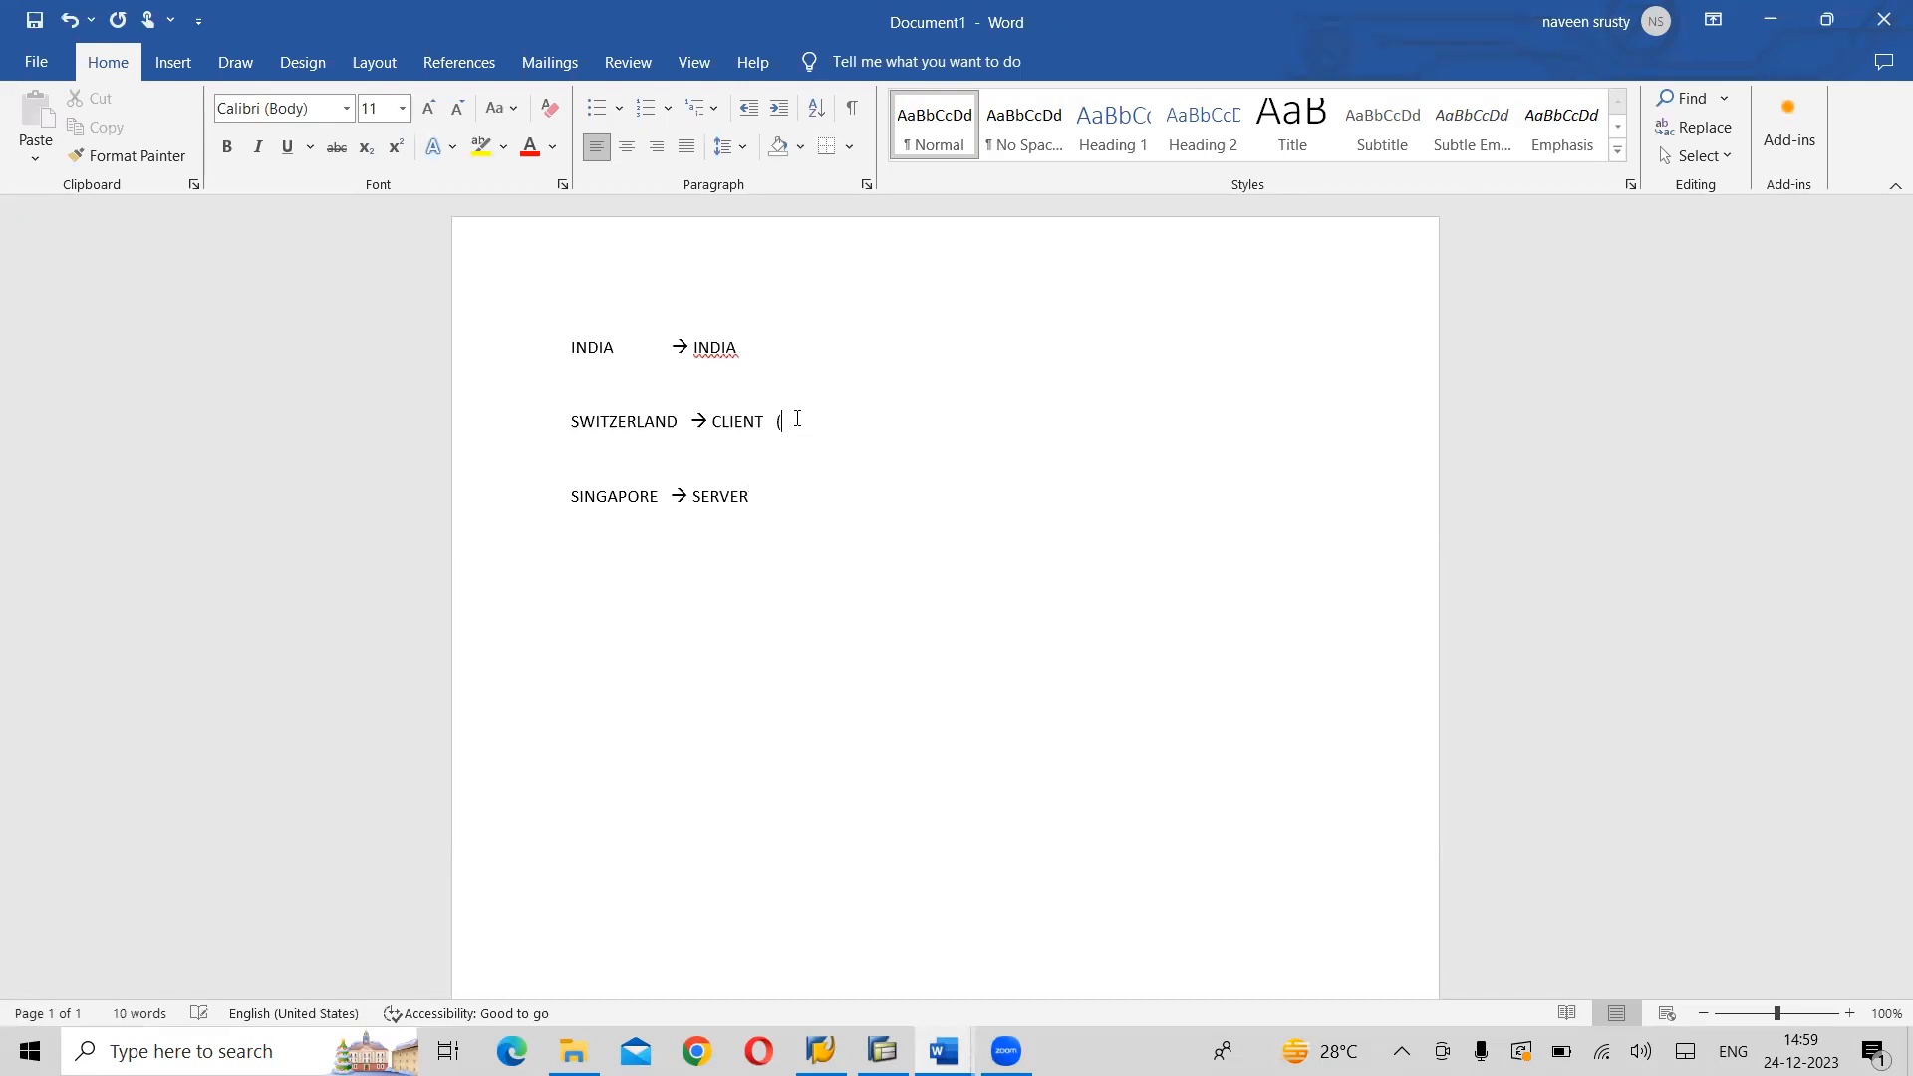
{"action": "type", "text": "When we are posting in switz)"}
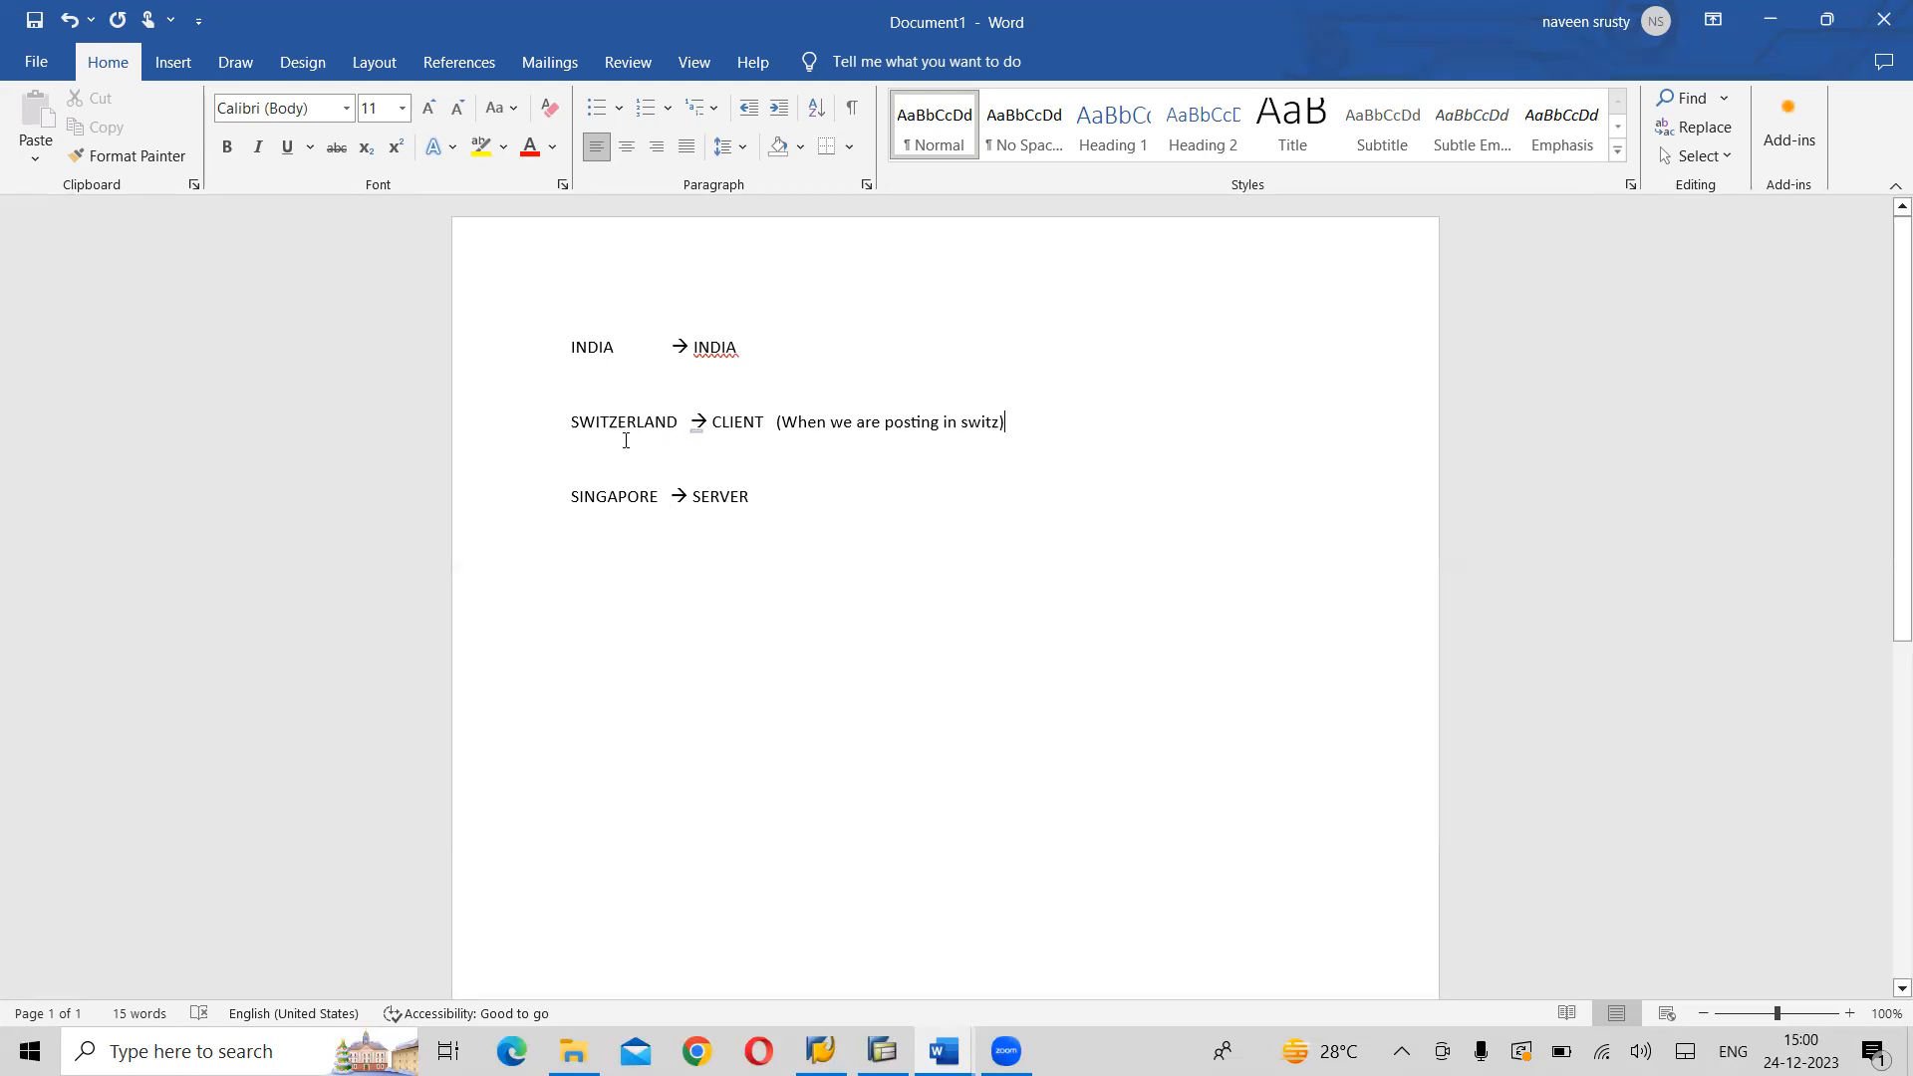
- Back in the LAHARI FICO ENTERPRISE STRUCTURE document, remove the space before the colon in "Change User Profile:" and highlight the heading yellow
{"action": "mouse_move", "coordinate": [699, 435]}
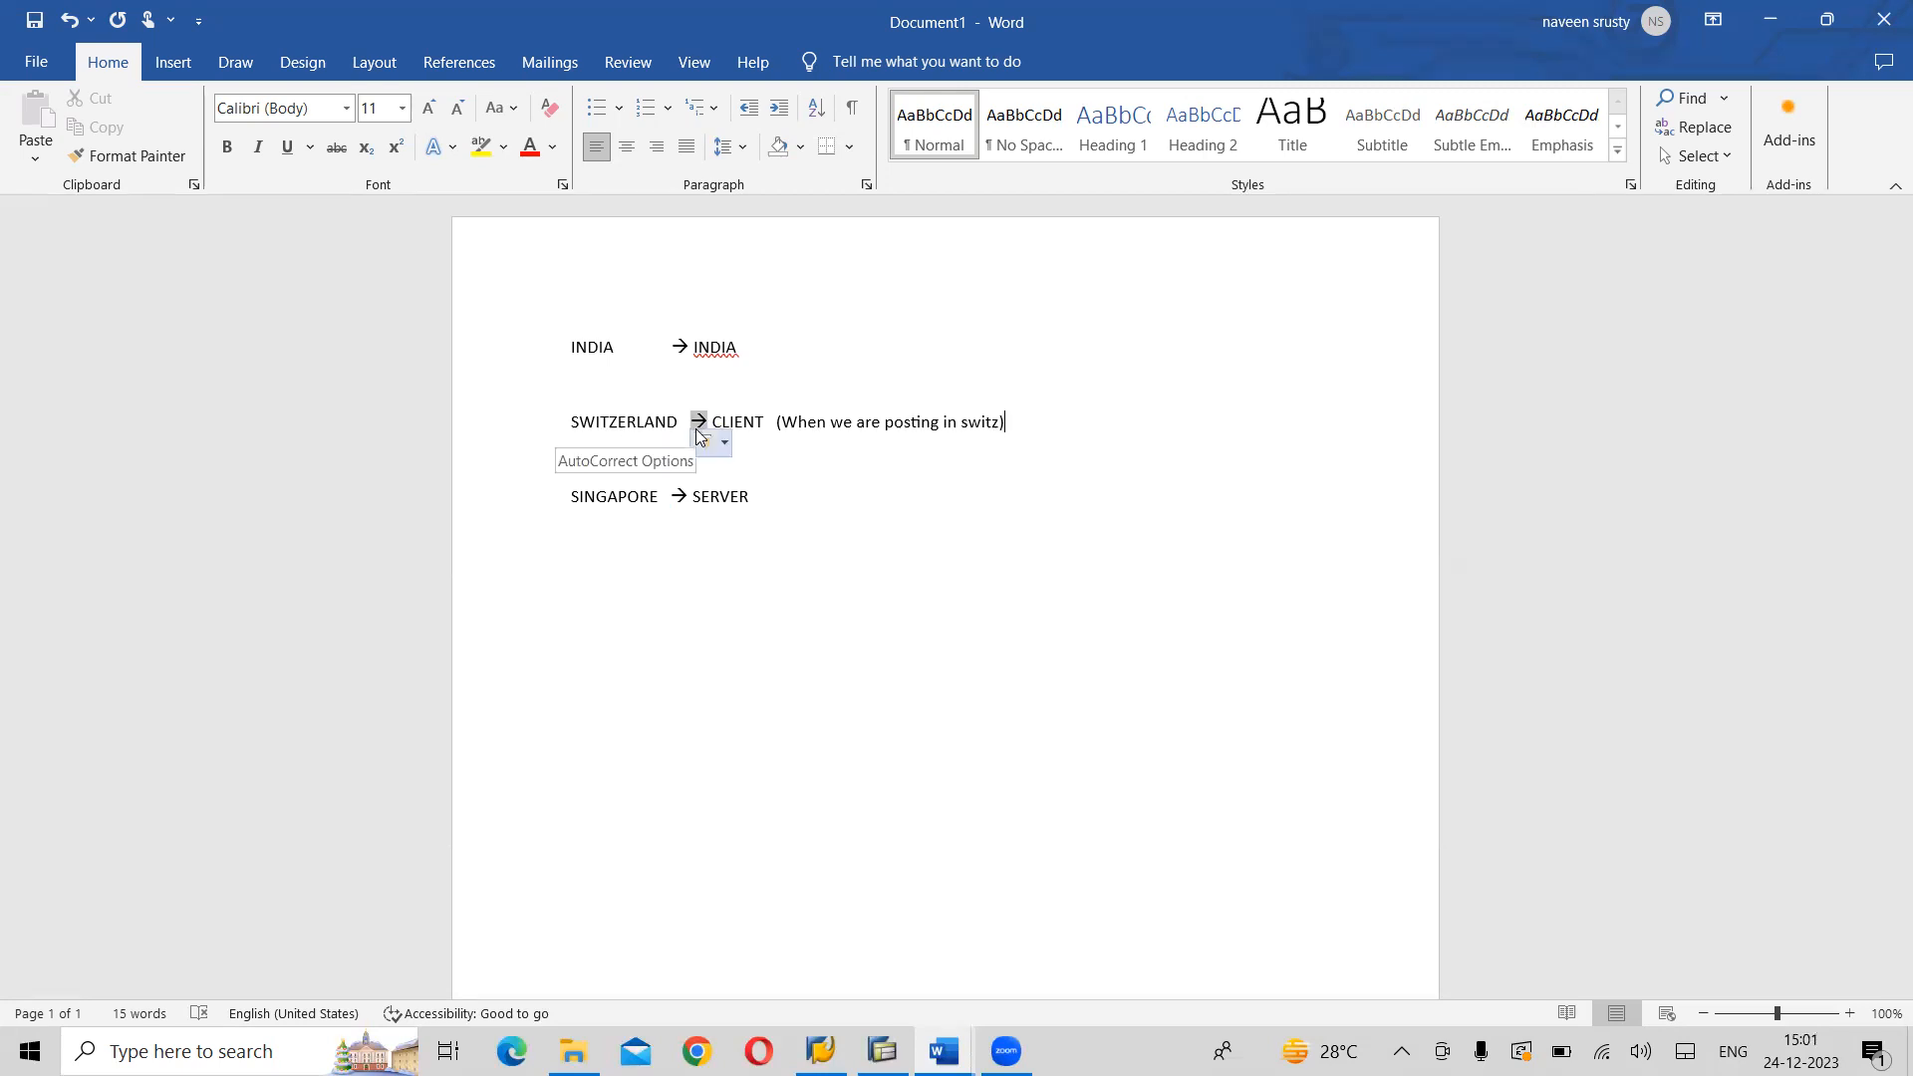
{"action": "key", "text": "alt+Tab"}
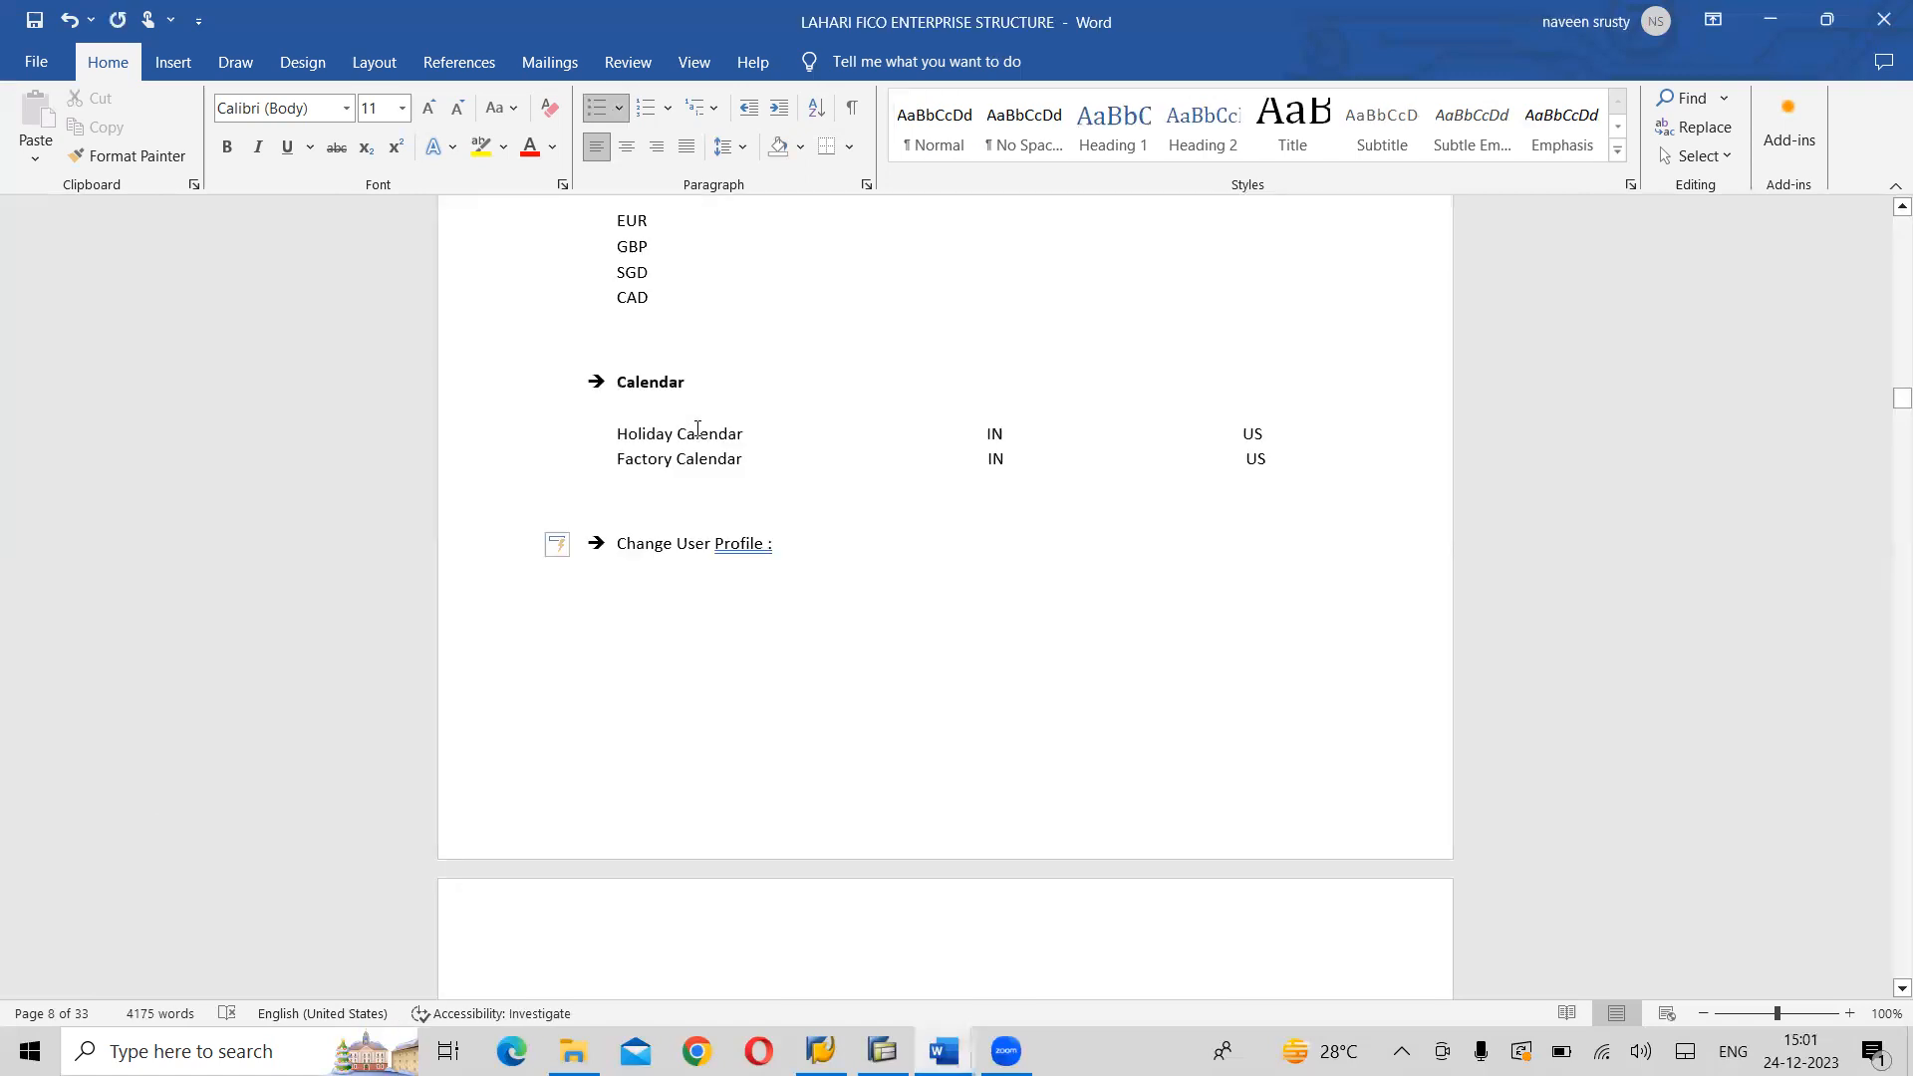
{"action": "key", "text": "BackSpace"}
{"action": "key", "text": "BackSpace"}
{"action": "key", "text": "BackSpace"}
{"action": "type", "text": ":"}
{"action": "left_click_drag", "start_coordinate": [774, 544], "coordinate": [617, 544]}
{"action": "left_click", "coordinate": [698, 501]}
{"action": "key", "text": "Left"}
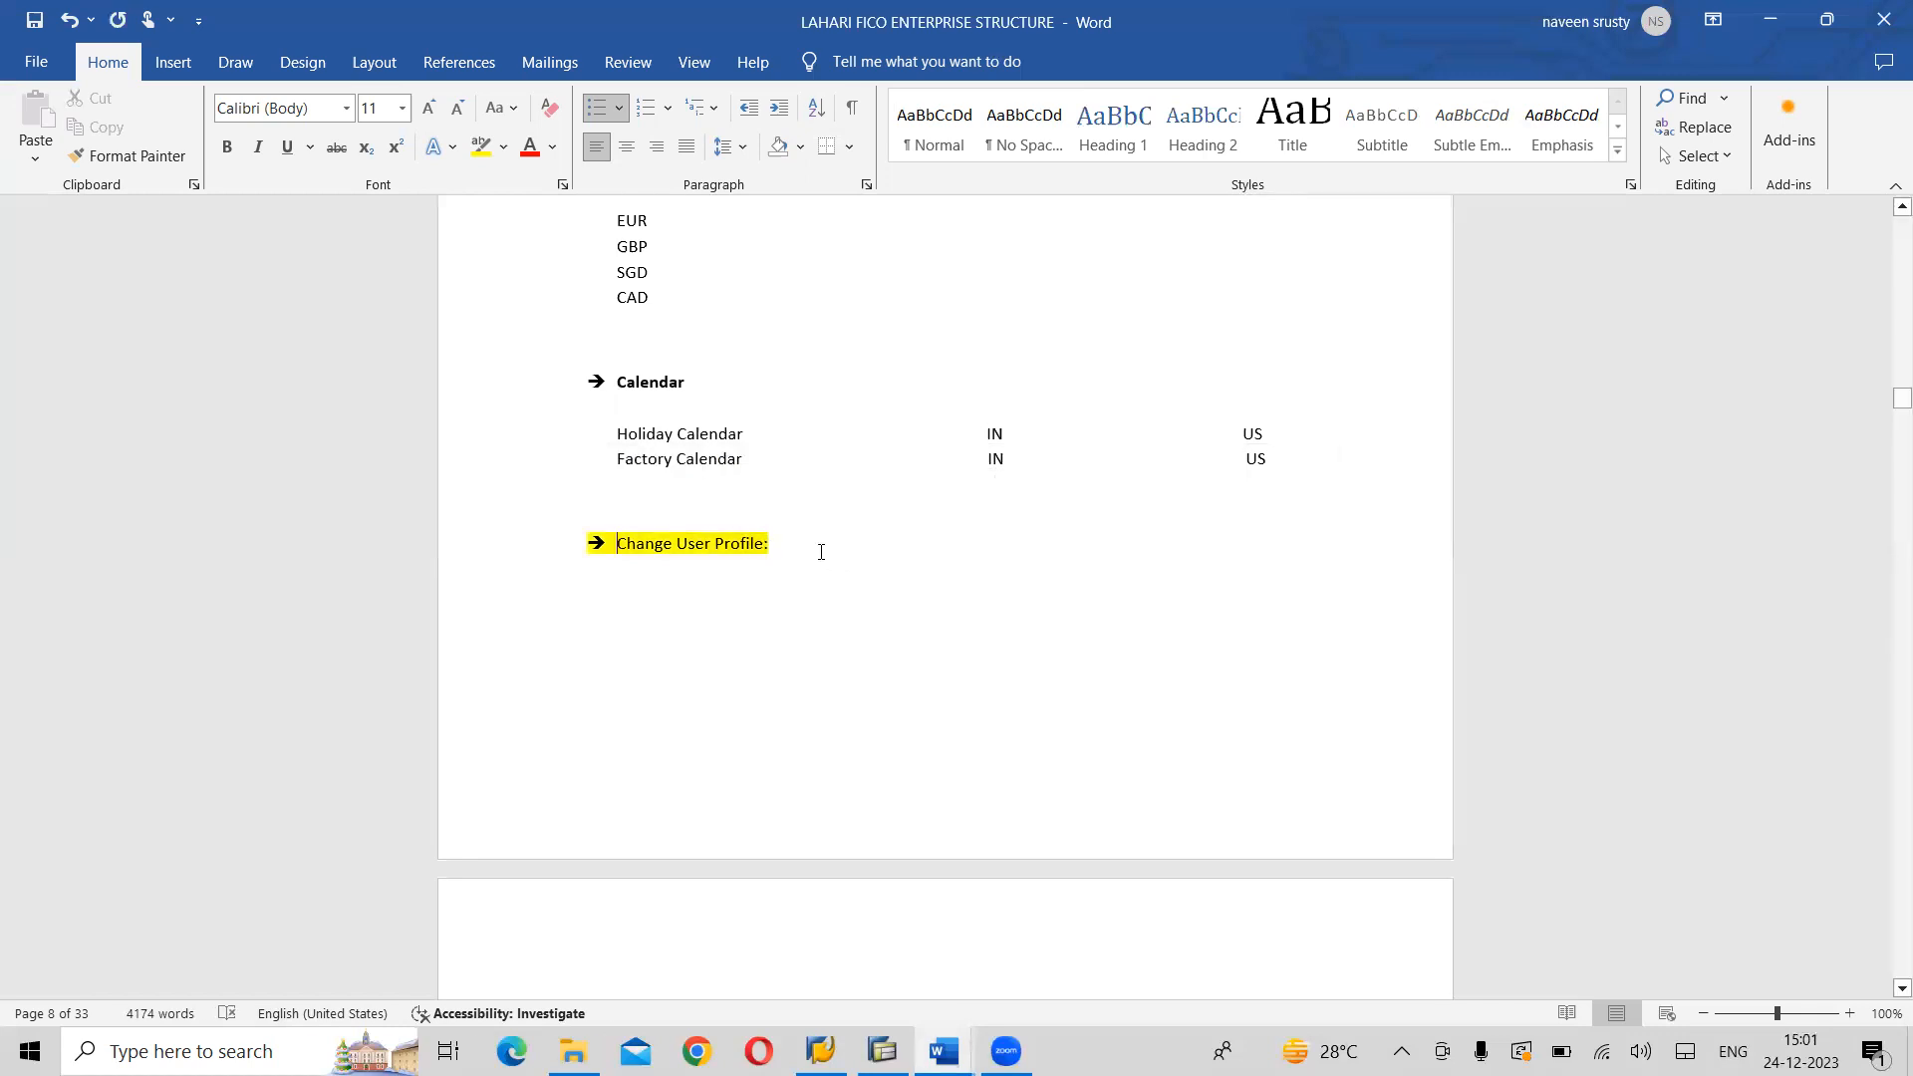
- Below the Change User Profile heading, start a new line reading "Path: Select user profile option"
{"action": "key", "text": "Return"}
{"action": "key", "text": "Return"}
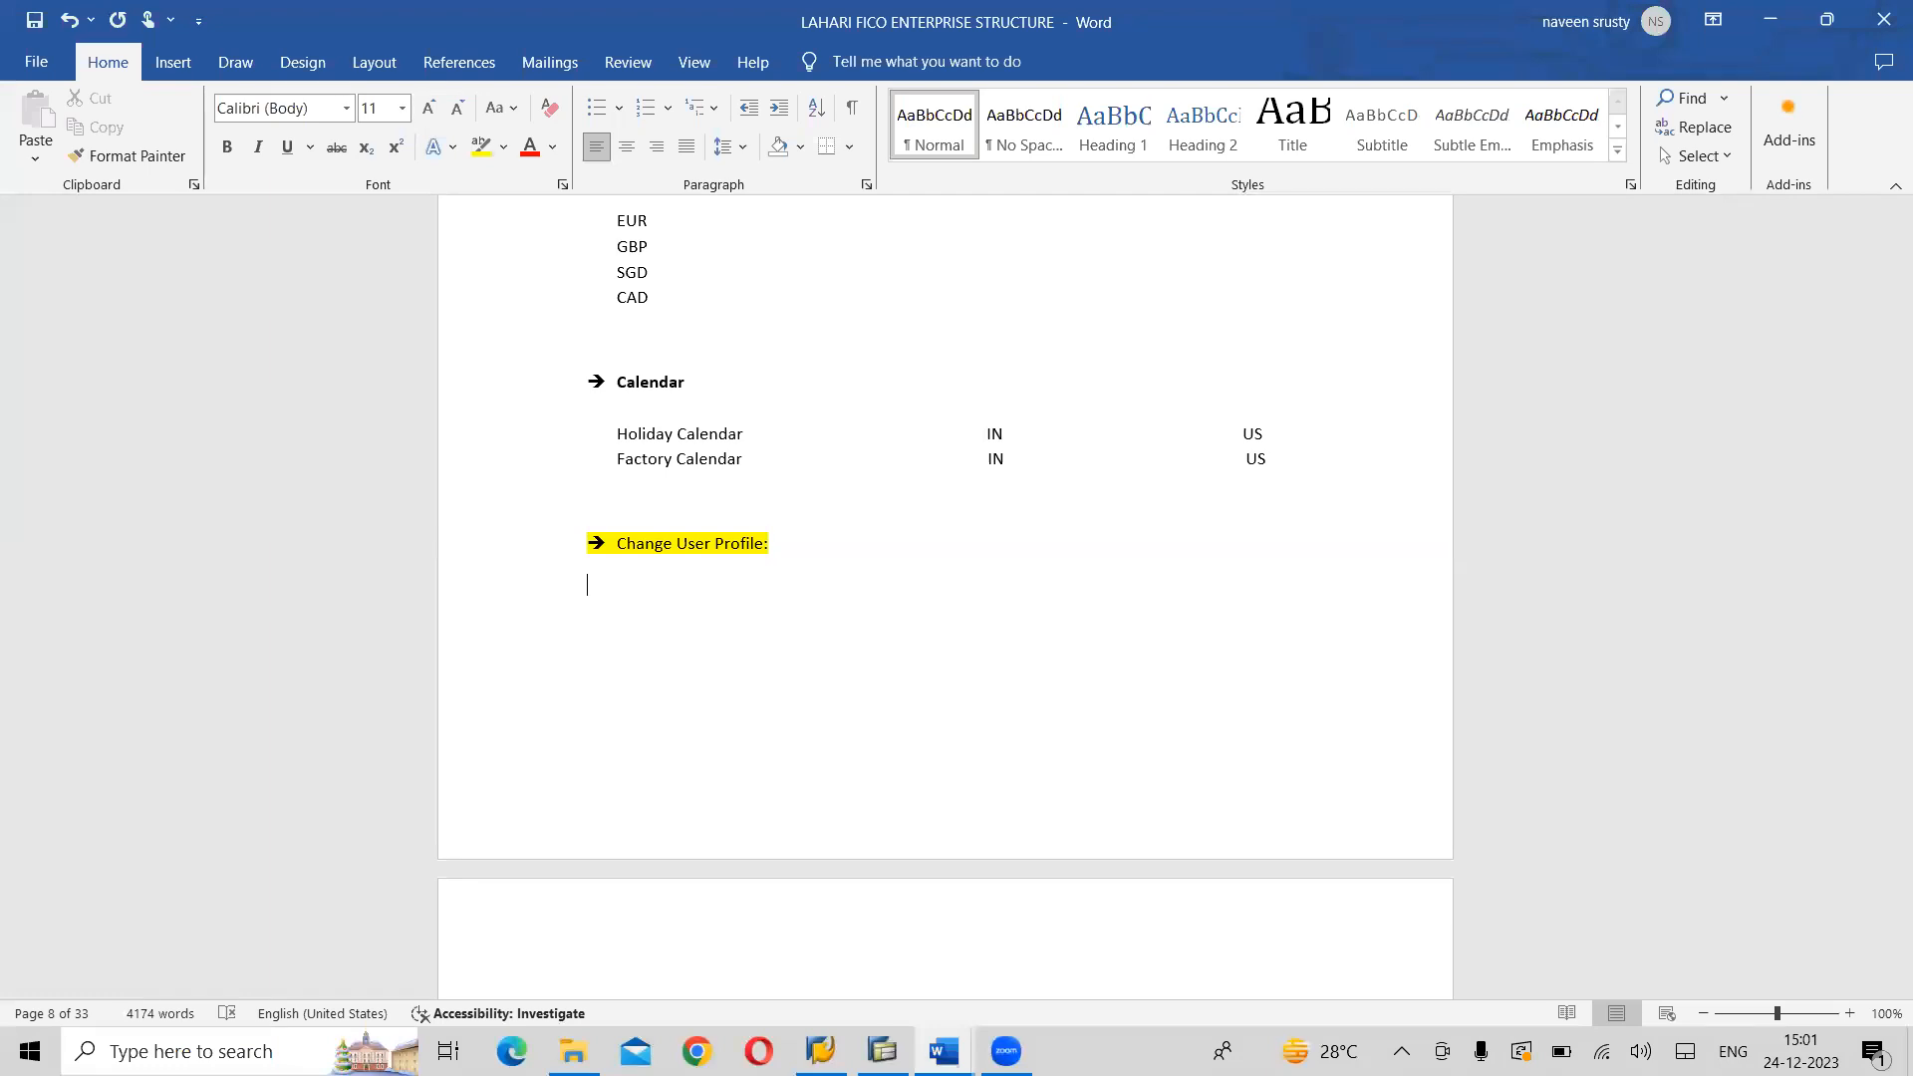
{"action": "type", "text": "Pat"}
{"action": "key", "text": "BackSpace"}
{"action": "key", "text": "BackSpace"}
{"action": "key", "text": "BackSpace"}
{"action": "key", "text": "BackSpace"}
{"action": "type", "text": "Path: Select user"}
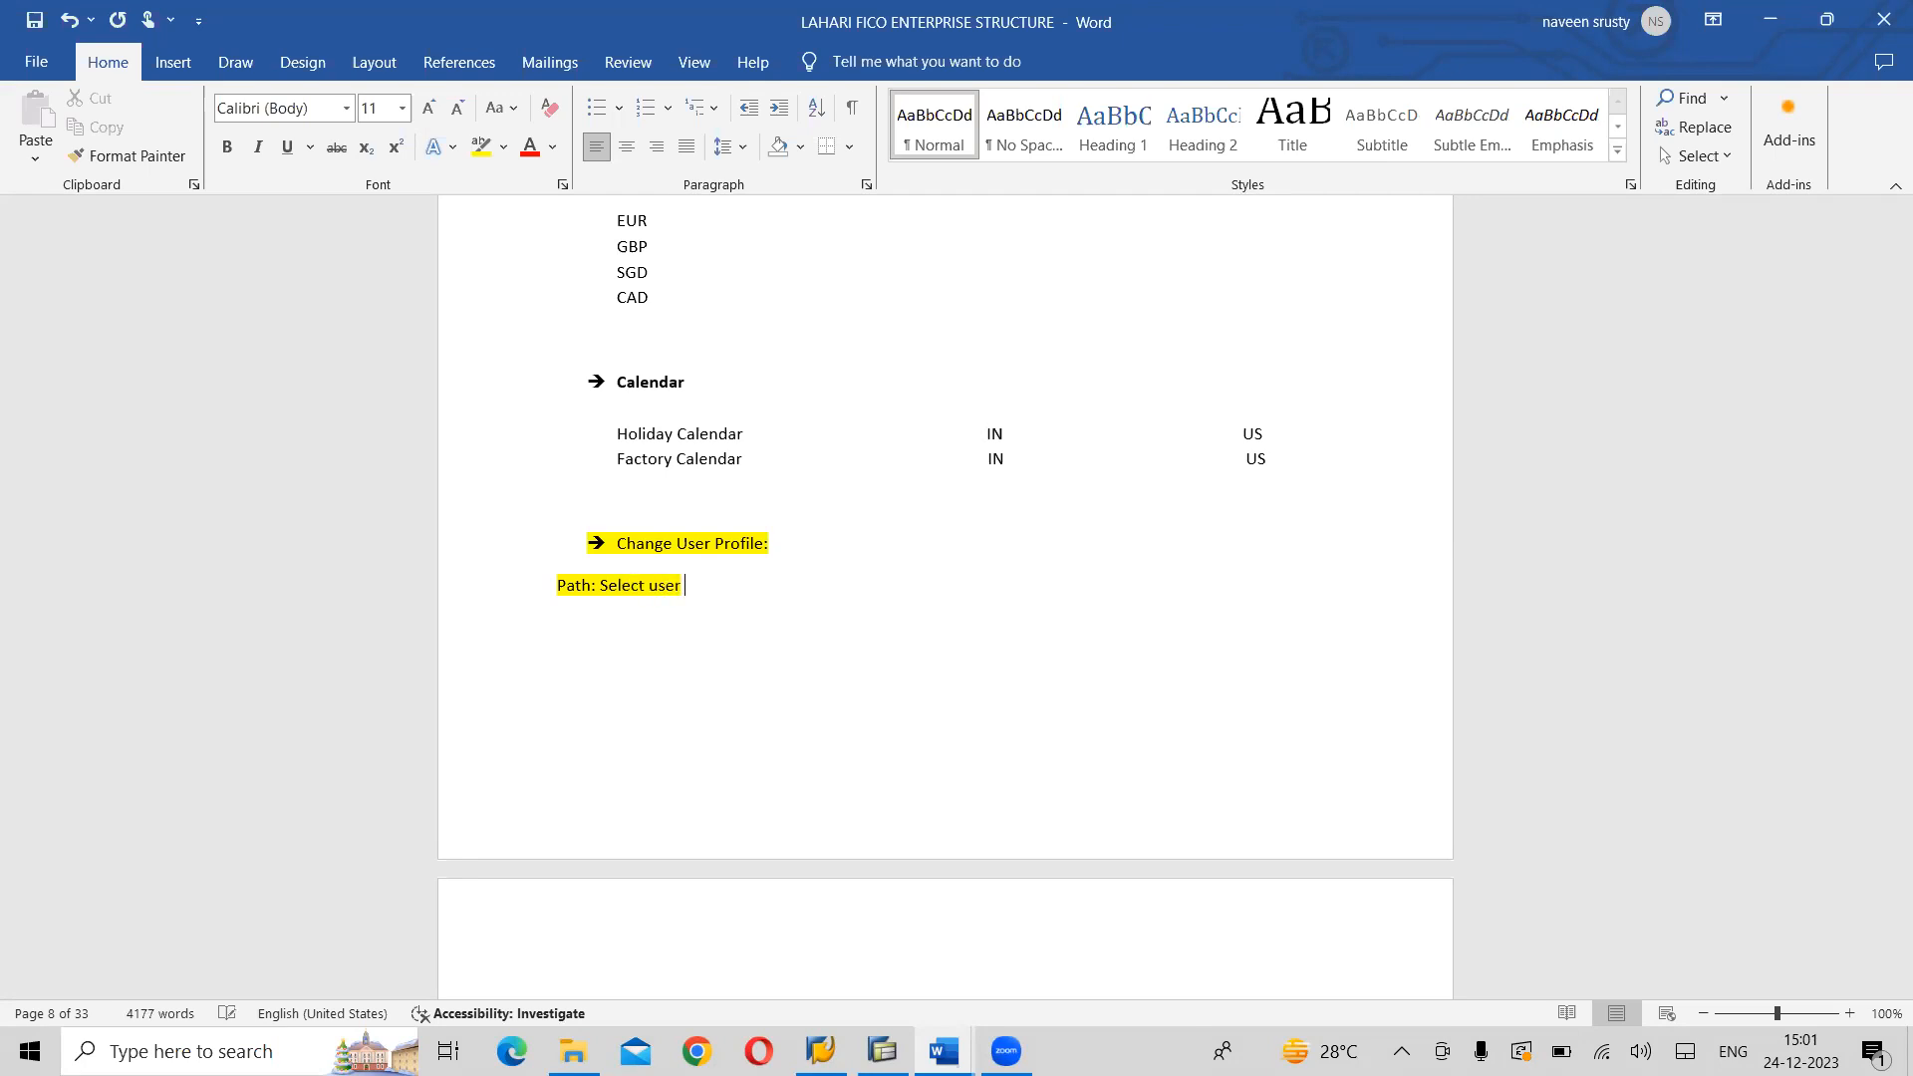
{"action": "type", "text": " profile"}
{"action": "type", "text": "option"}
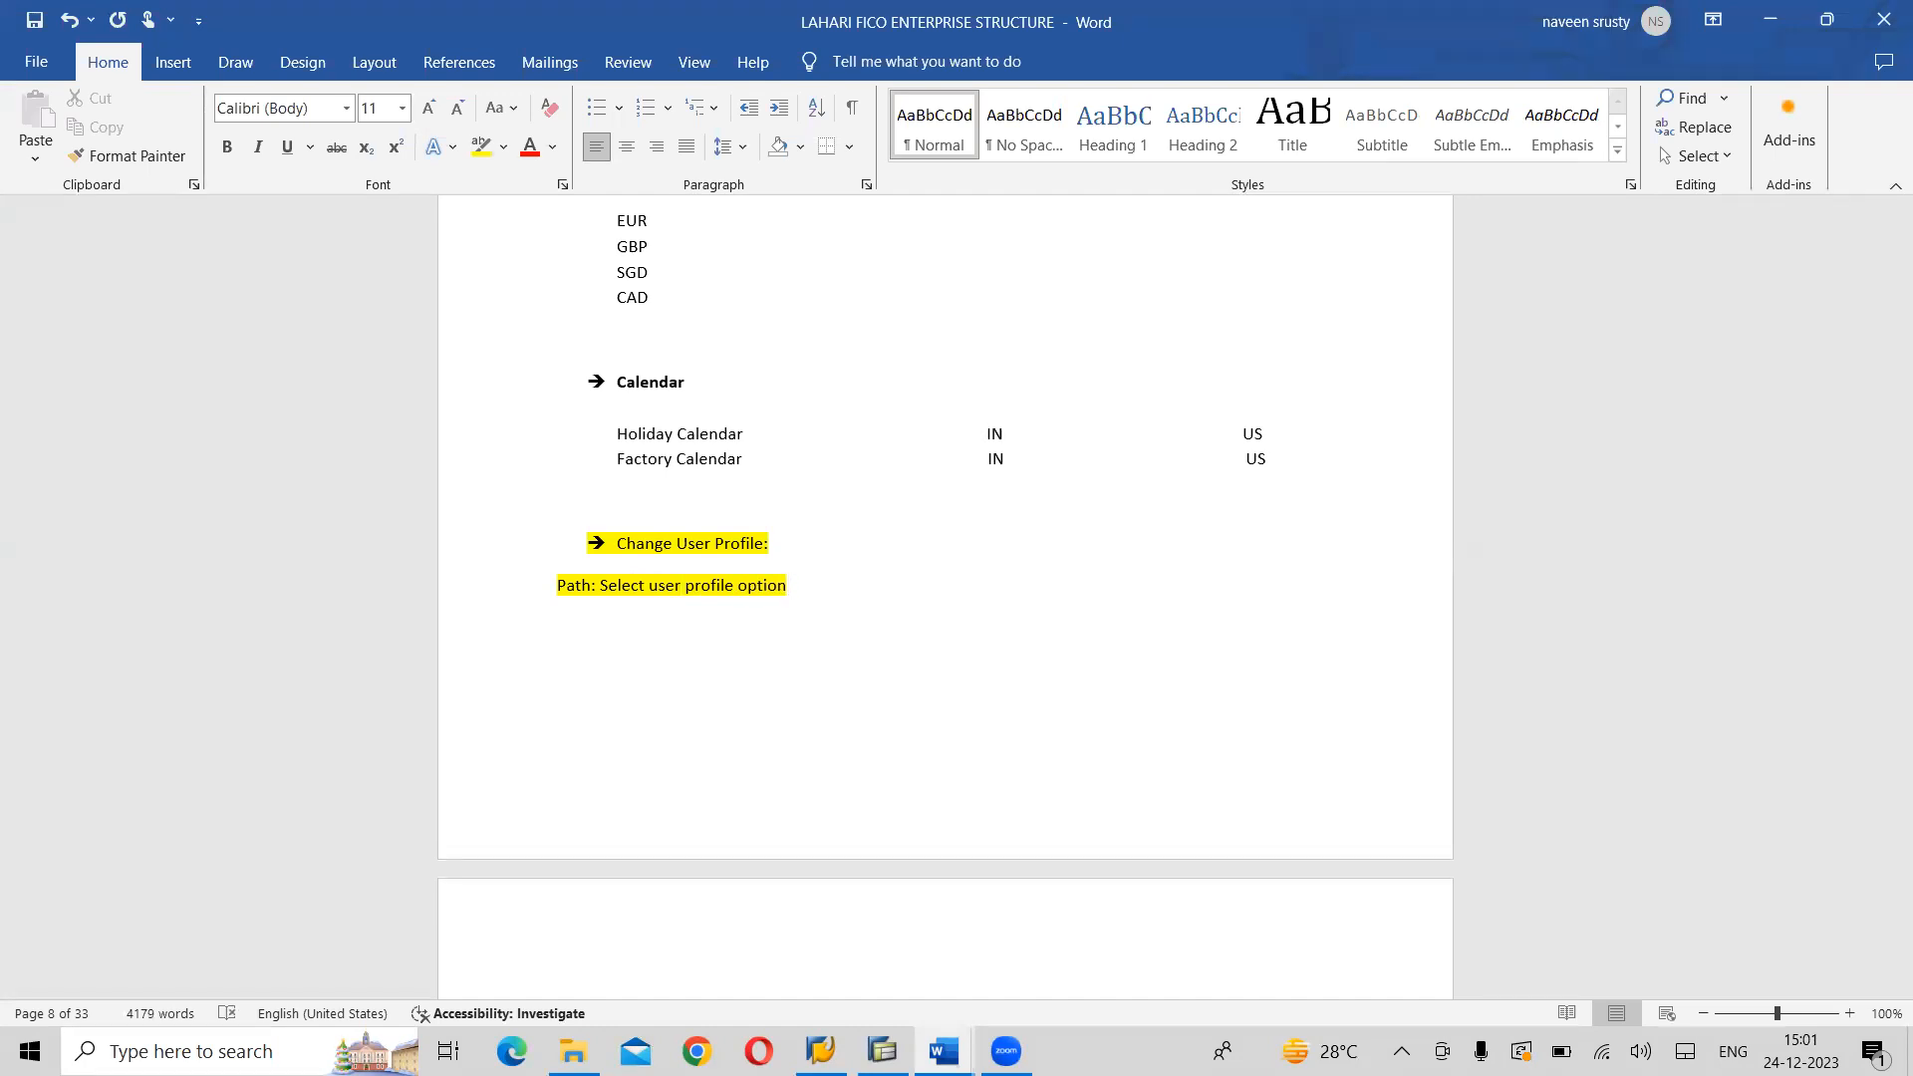
{"action": "type", "text": " from System"}
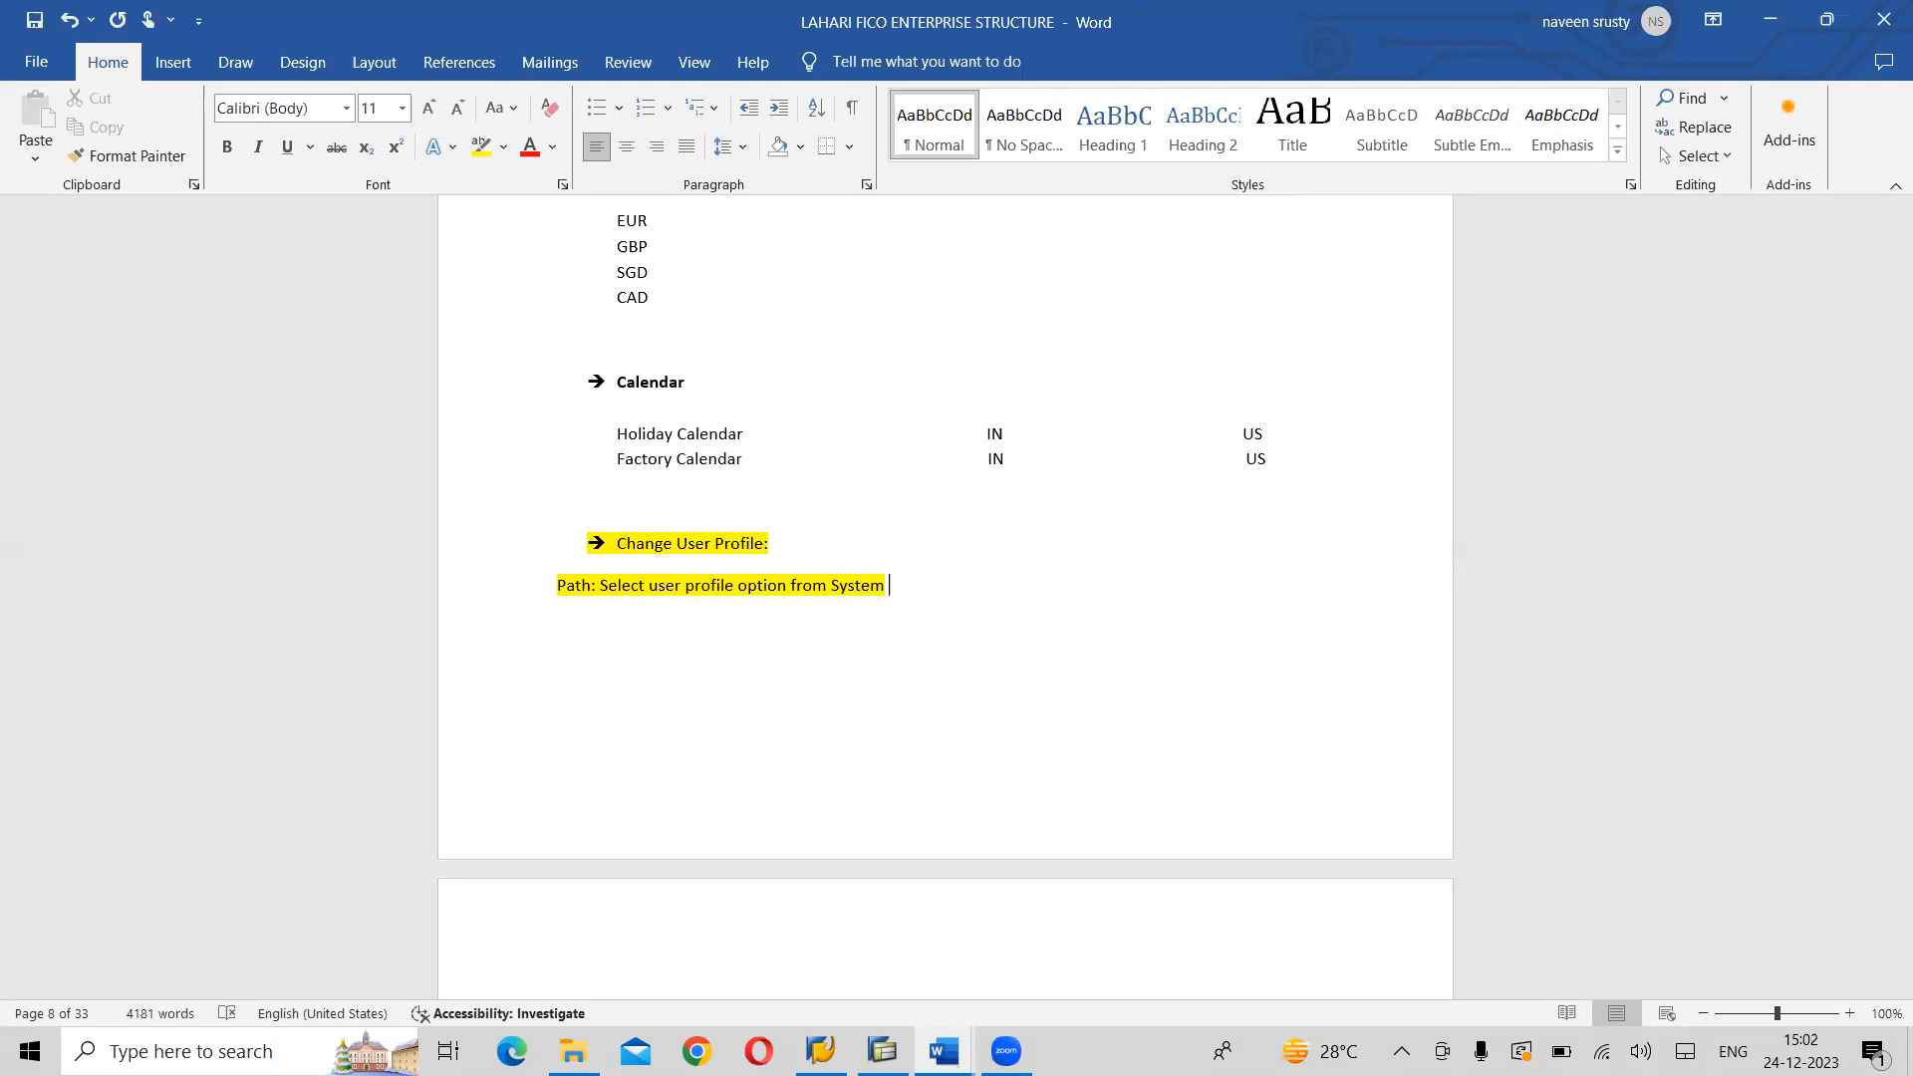
- Complete the path line with "from System Menu → Own Data."
{"action": "type", "text": "Menu --."}
{"action": "key", "text": "BackSpace"}
{"action": "type", "text": "> O"}
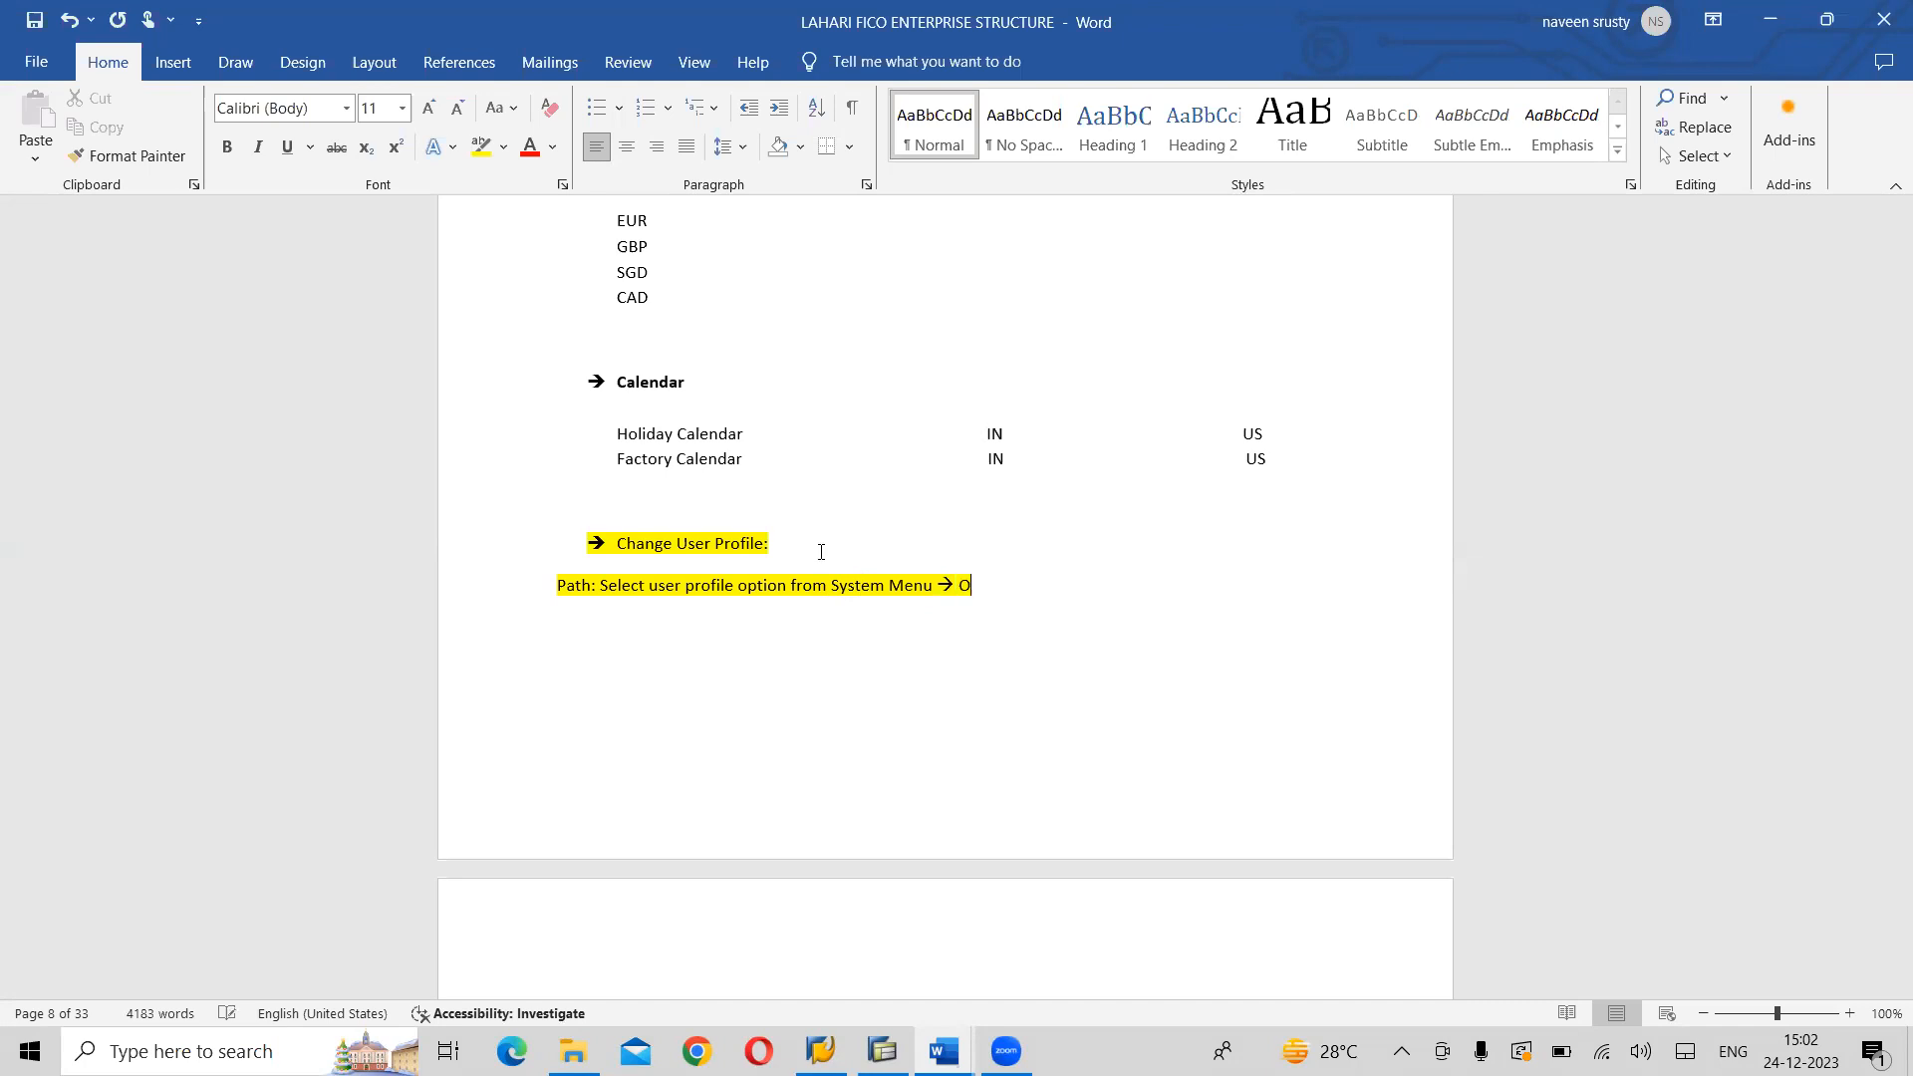
{"action": "type", "text": "wn Data."}
- Switch to SAP Easy Access and log off from the session
{"action": "key", "text": "alt+Tab"}
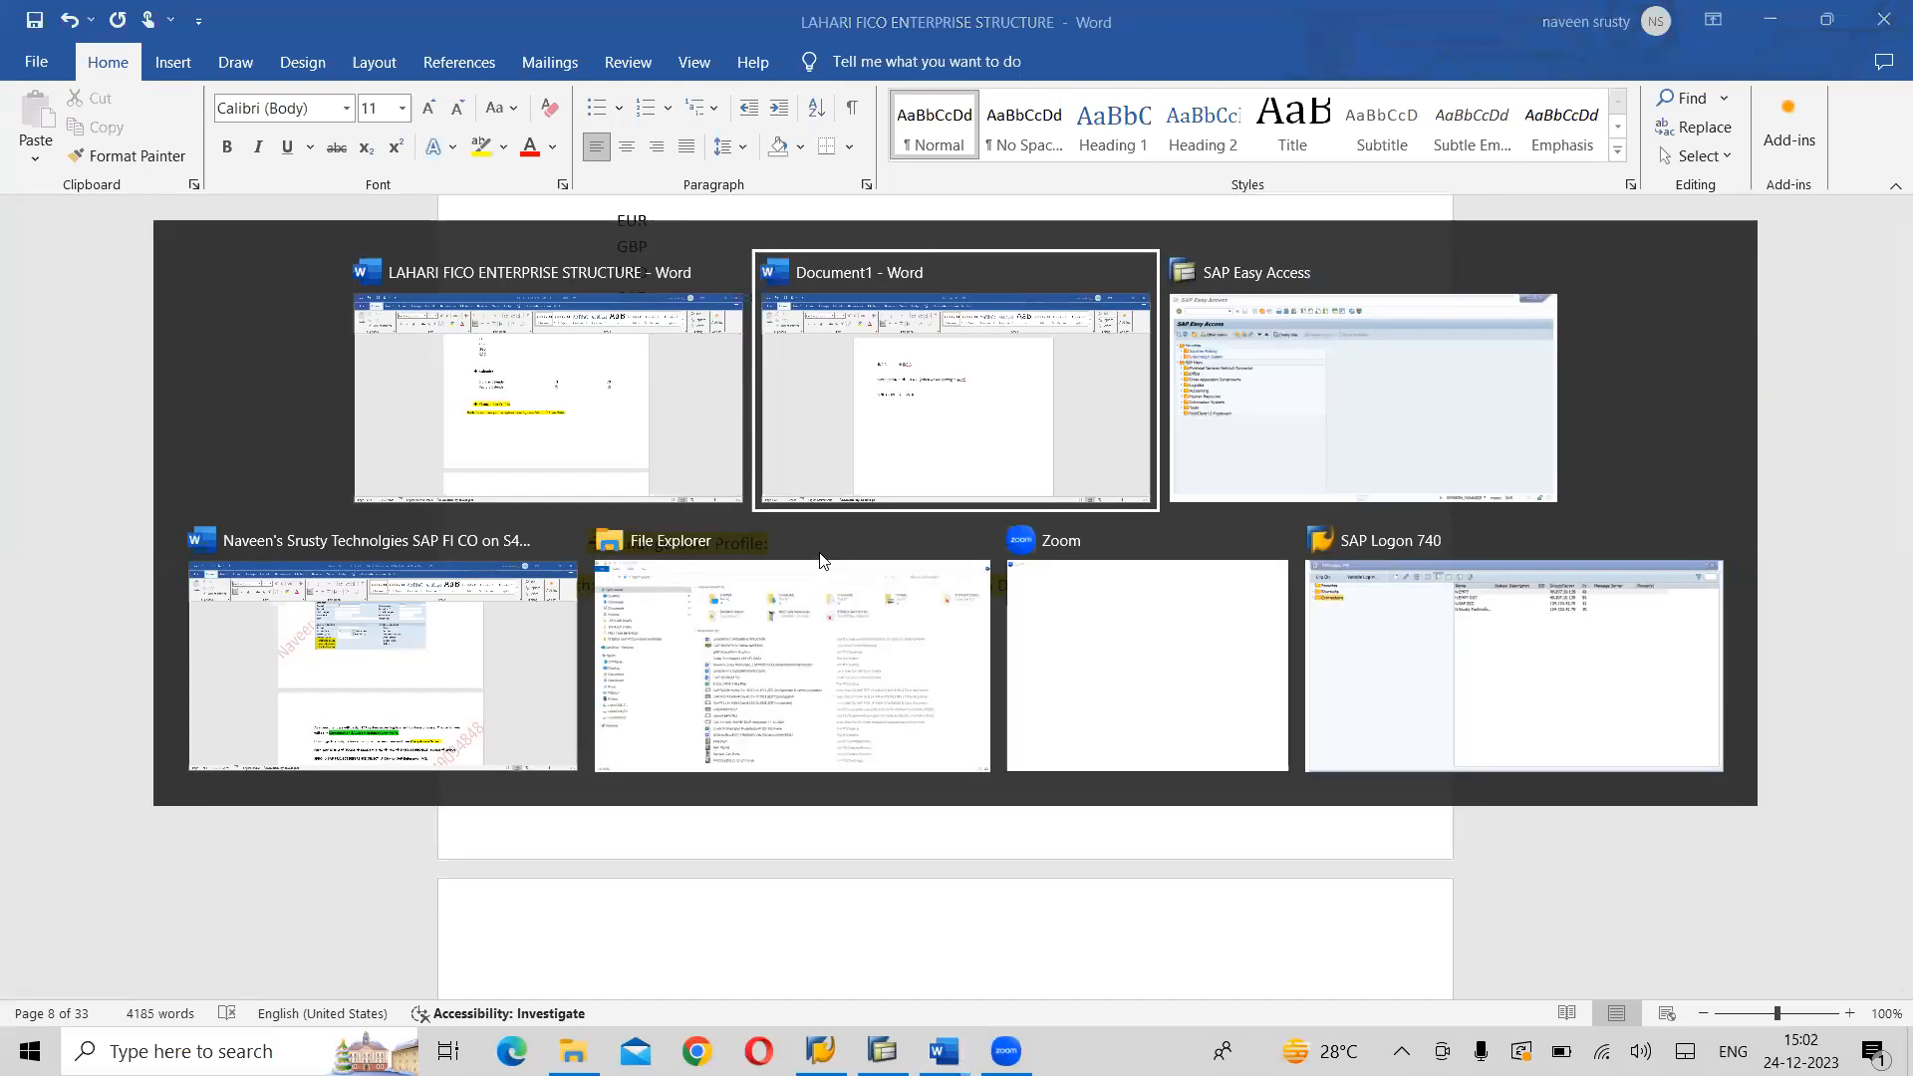
{"action": "key", "text": "Tab"}
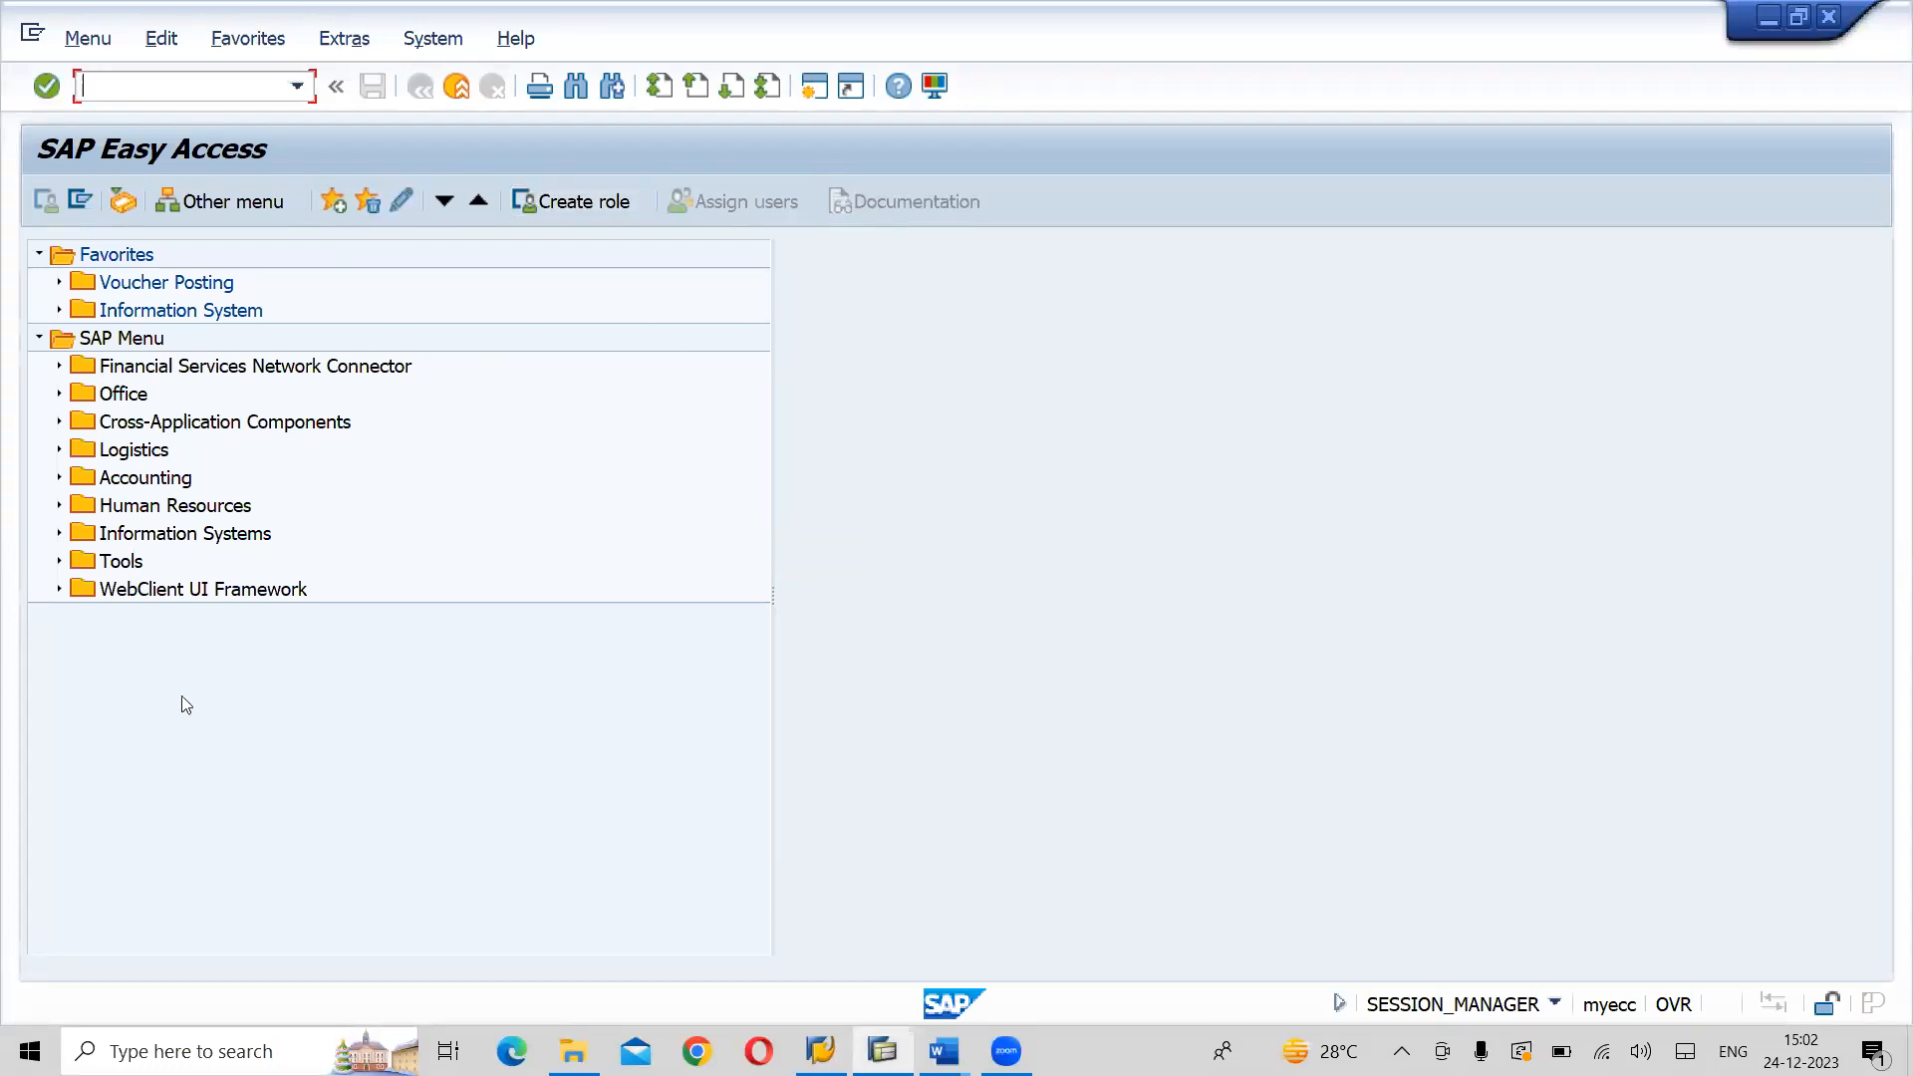
{"action": "left_click", "coordinate": [1829, 24]}
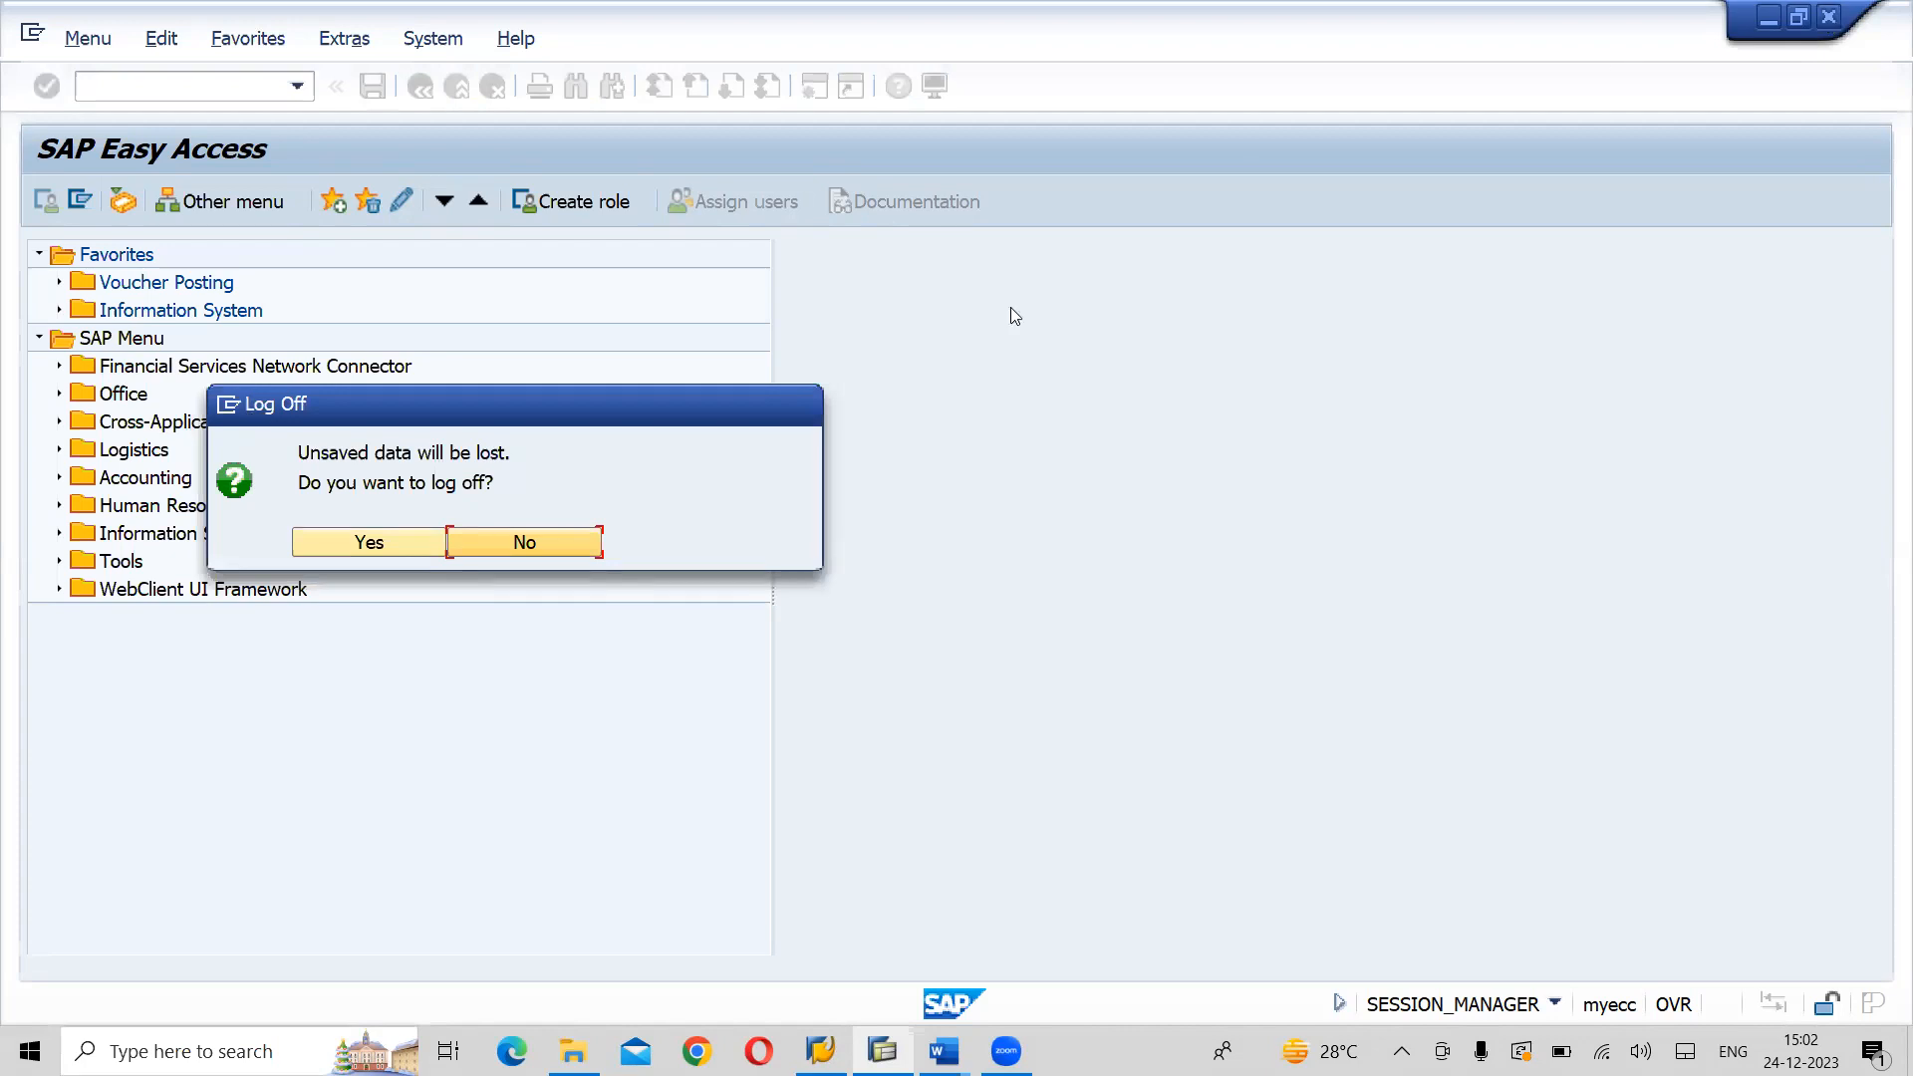
{"action": "left_click", "coordinate": [371, 544]}
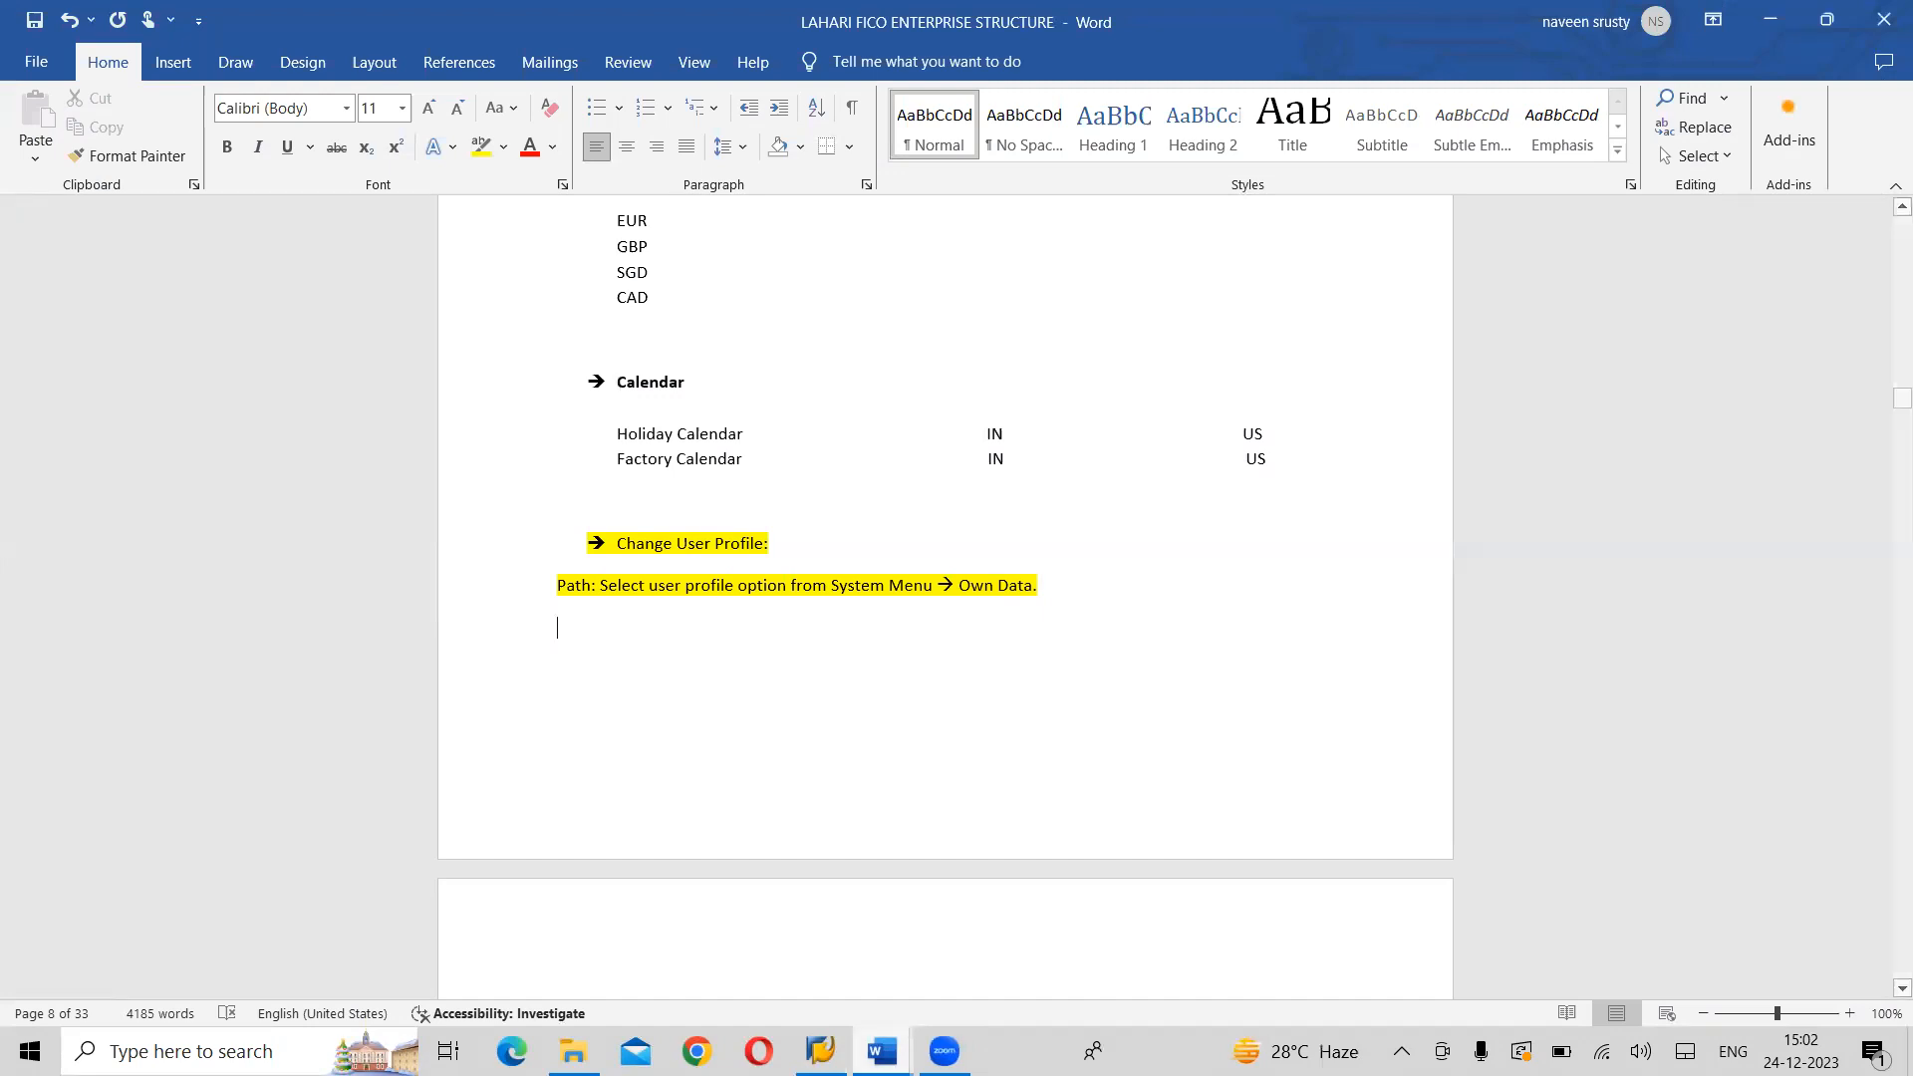
- From SAP Logon, log on to the EHP7 system in client 800 with the first remembered user name and the account password
{"action": "mouse_move", "coordinate": [821, 1052]}
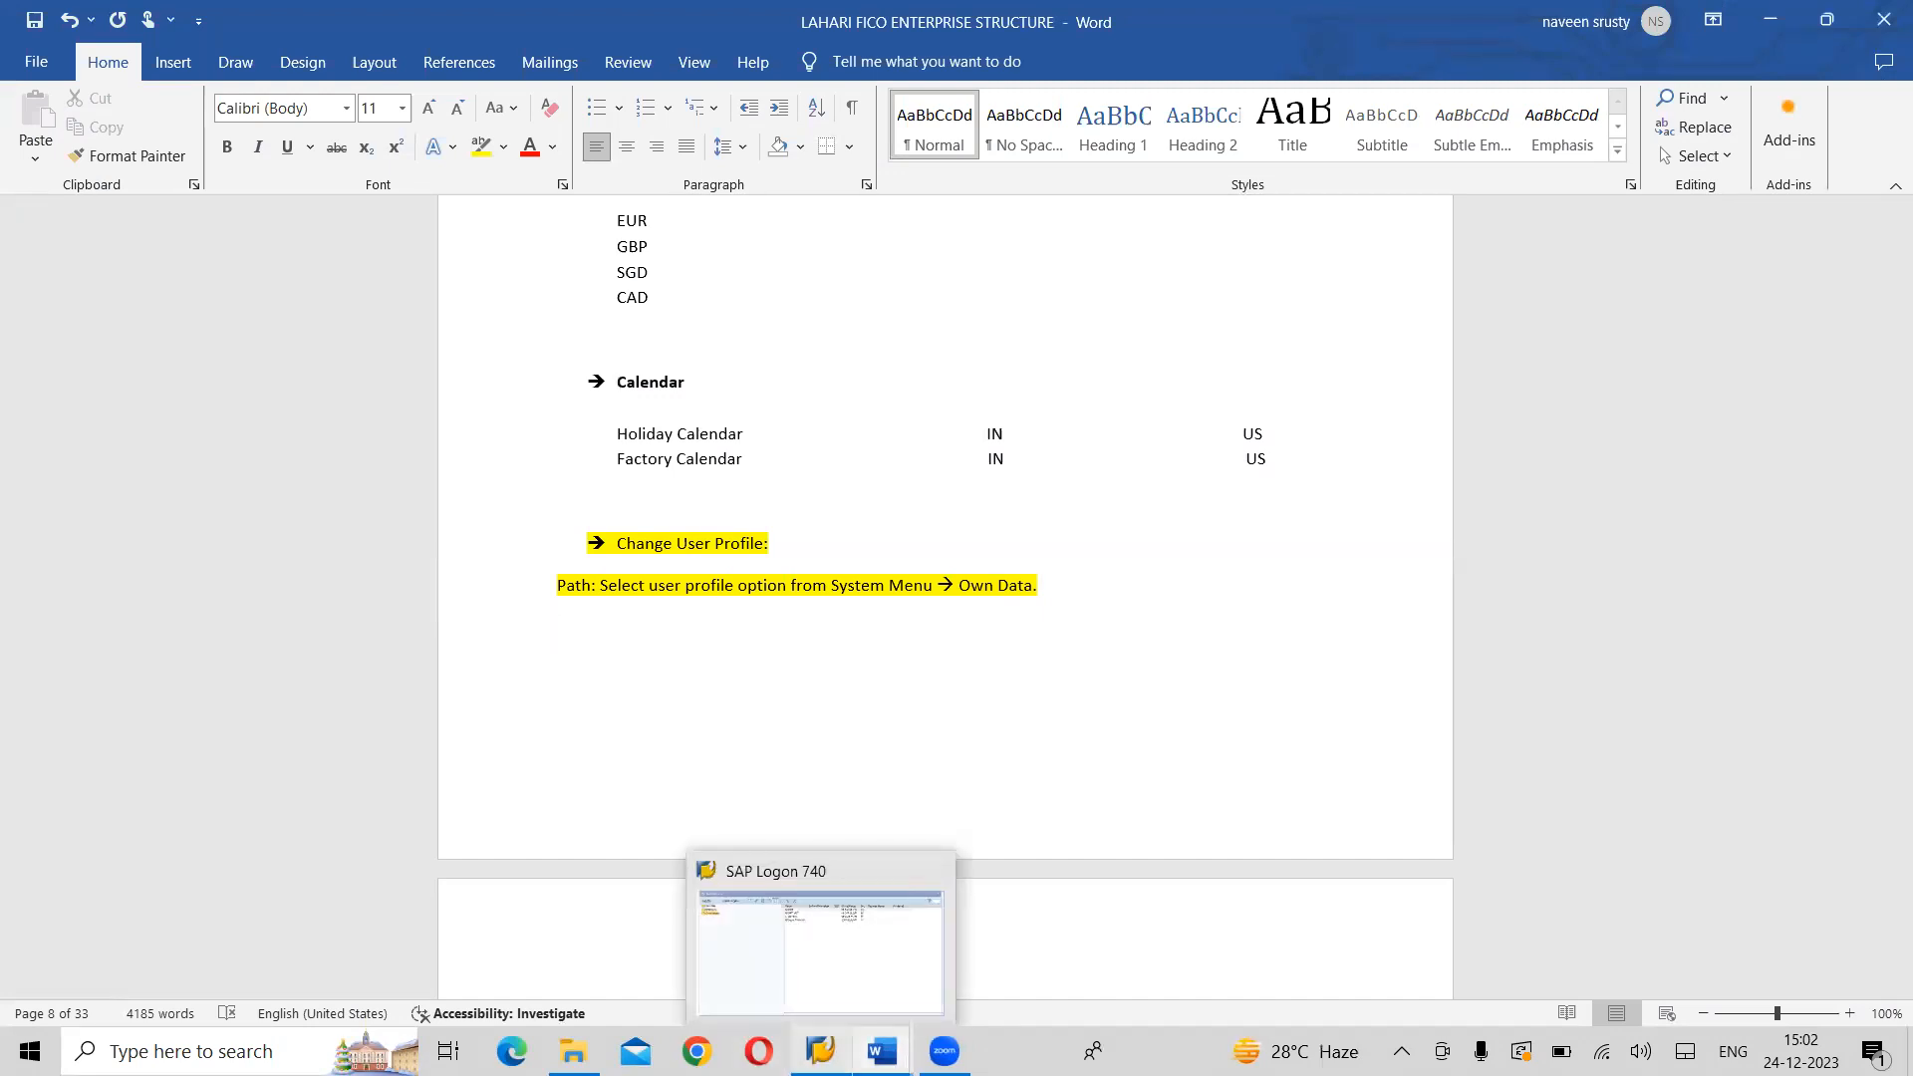
{"action": "left_click", "coordinate": [819, 936]}
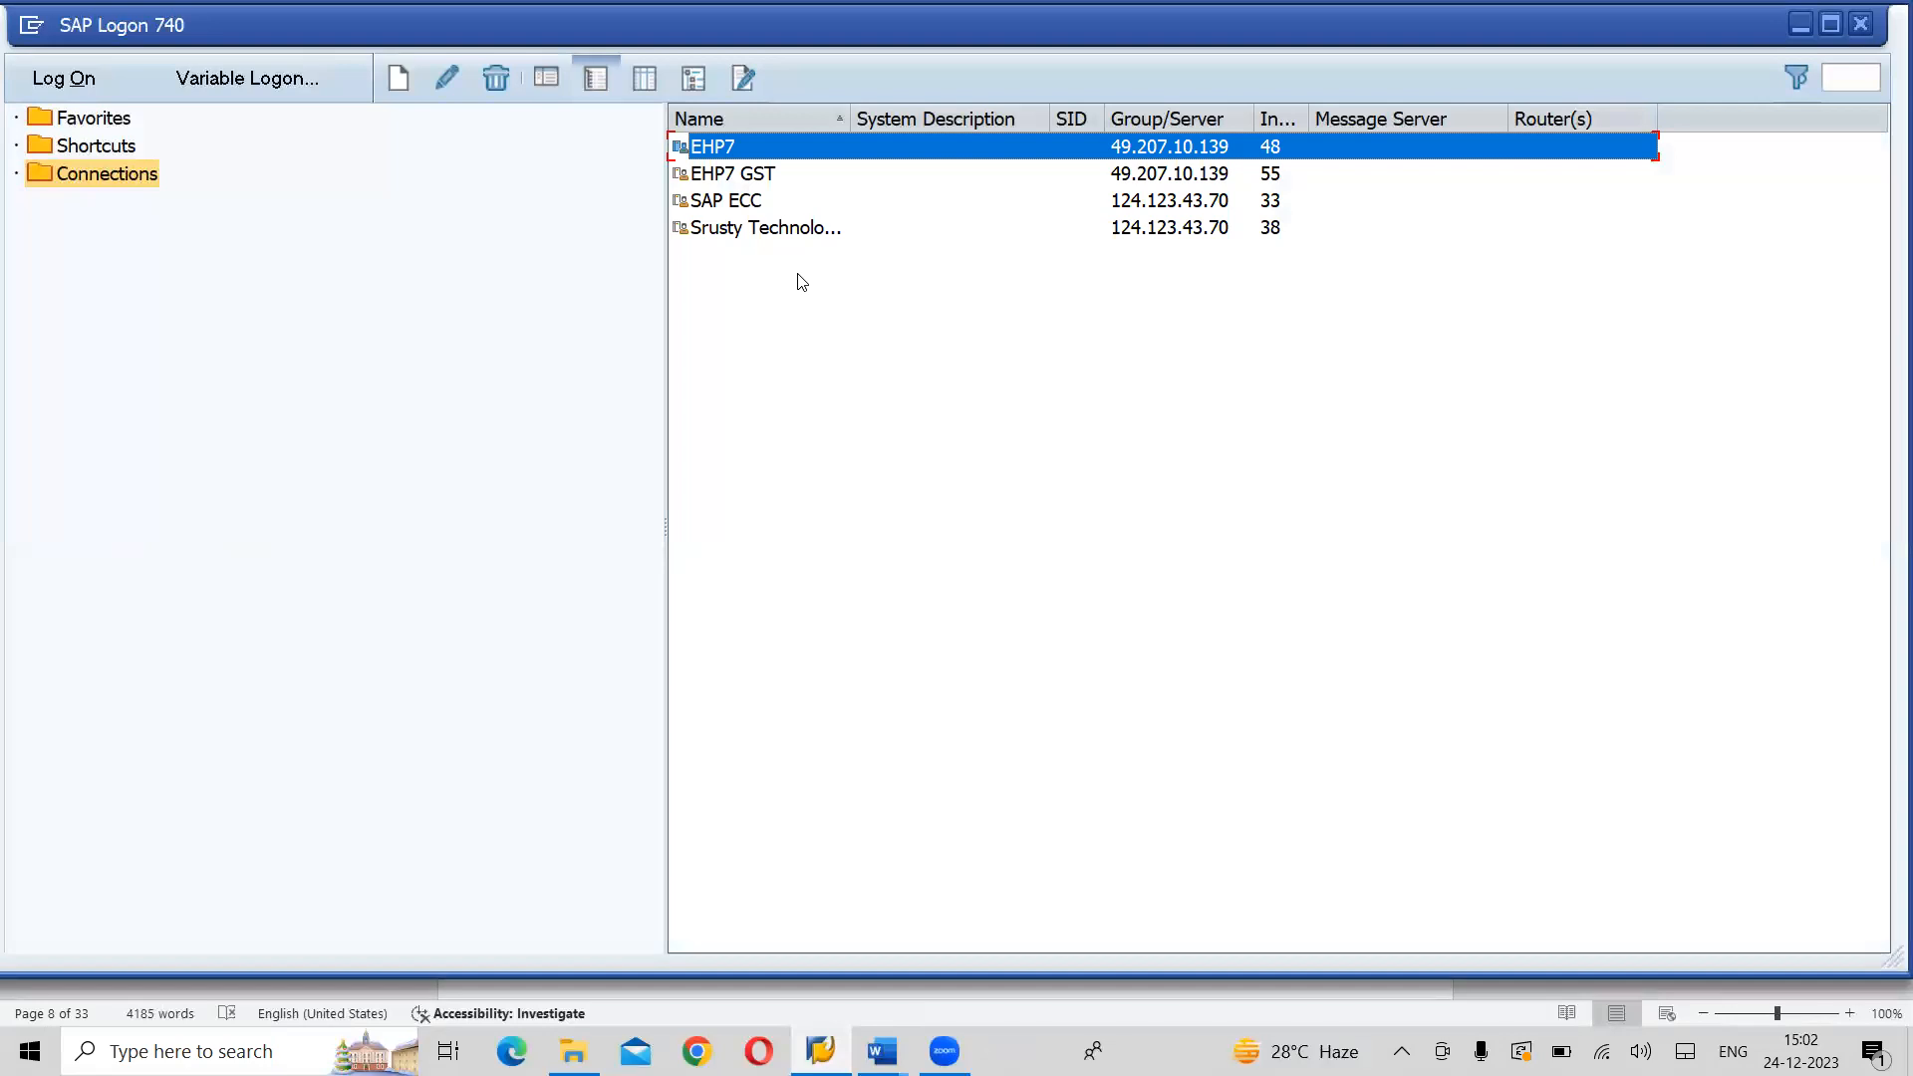
{"action": "double_click", "coordinate": [720, 150]}
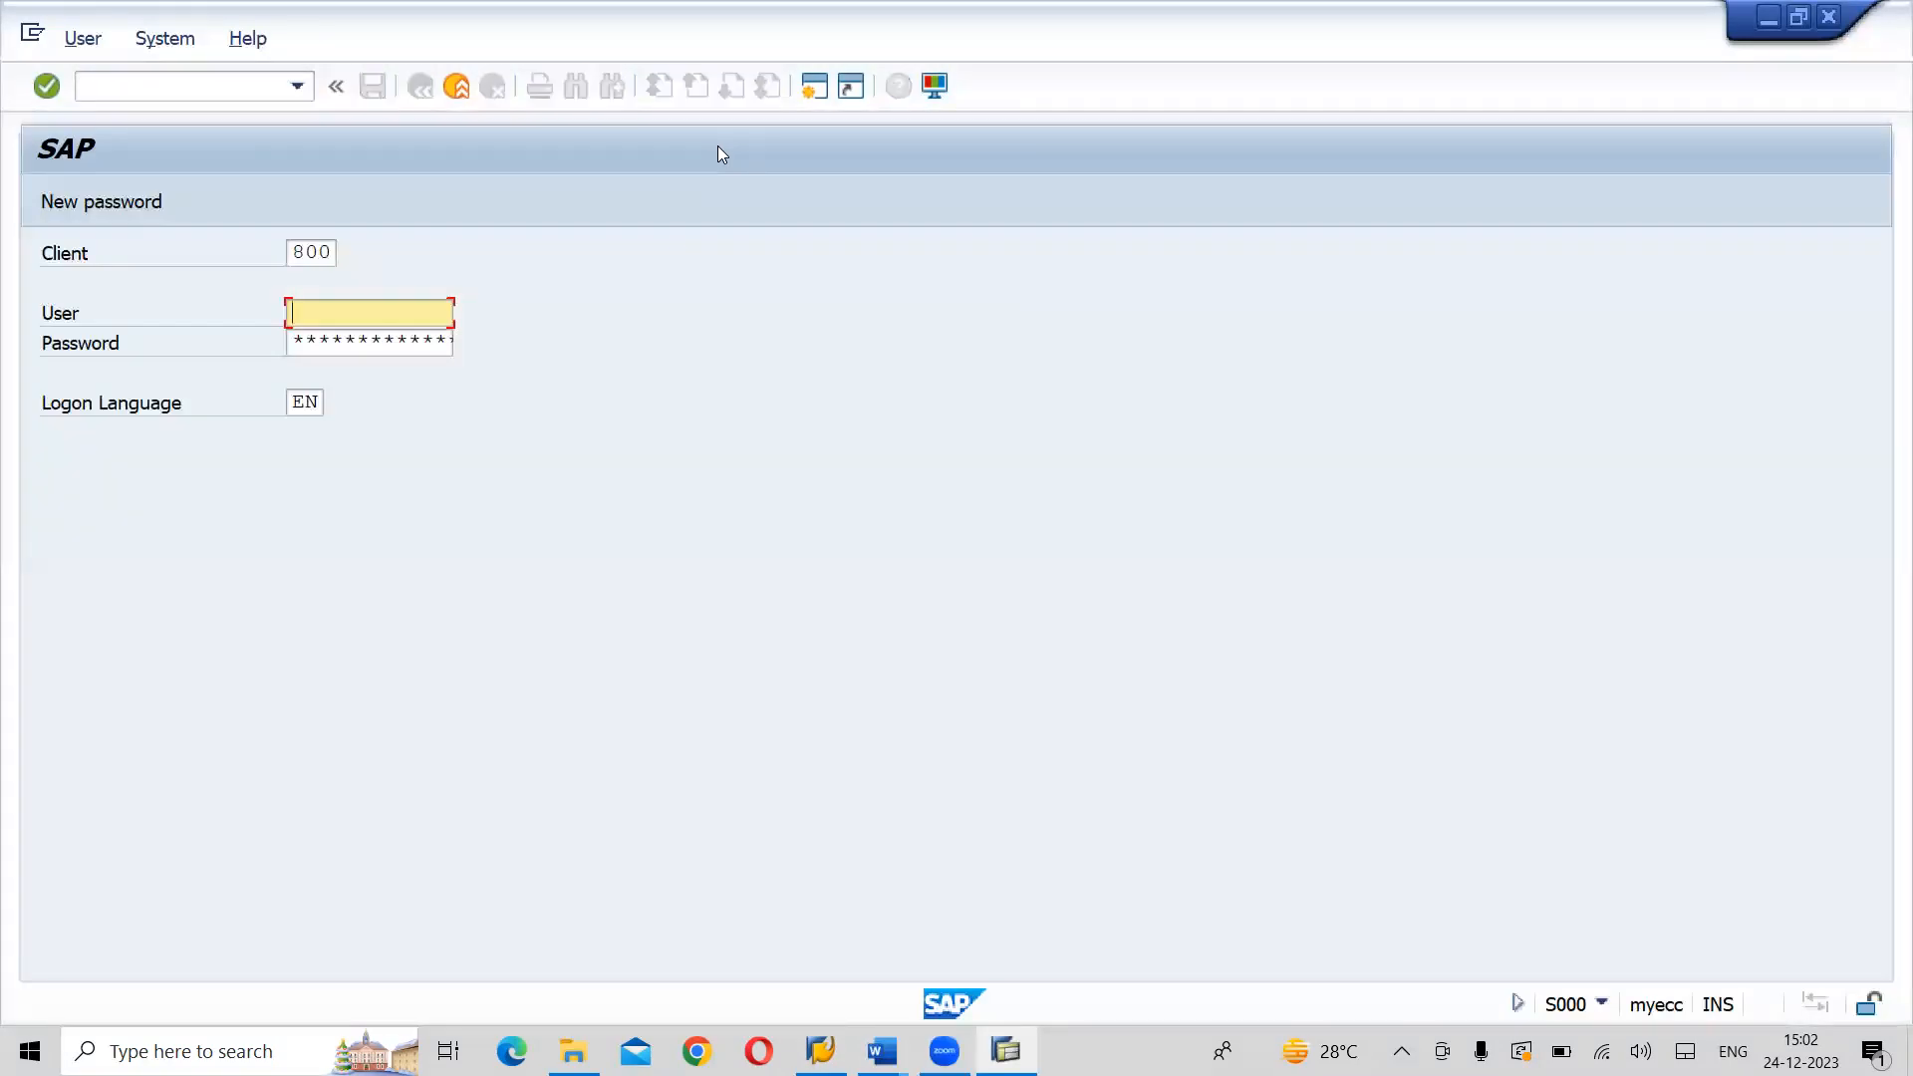
{"action": "key", "text": "Down"}
{"action": "key", "text": "Down"}
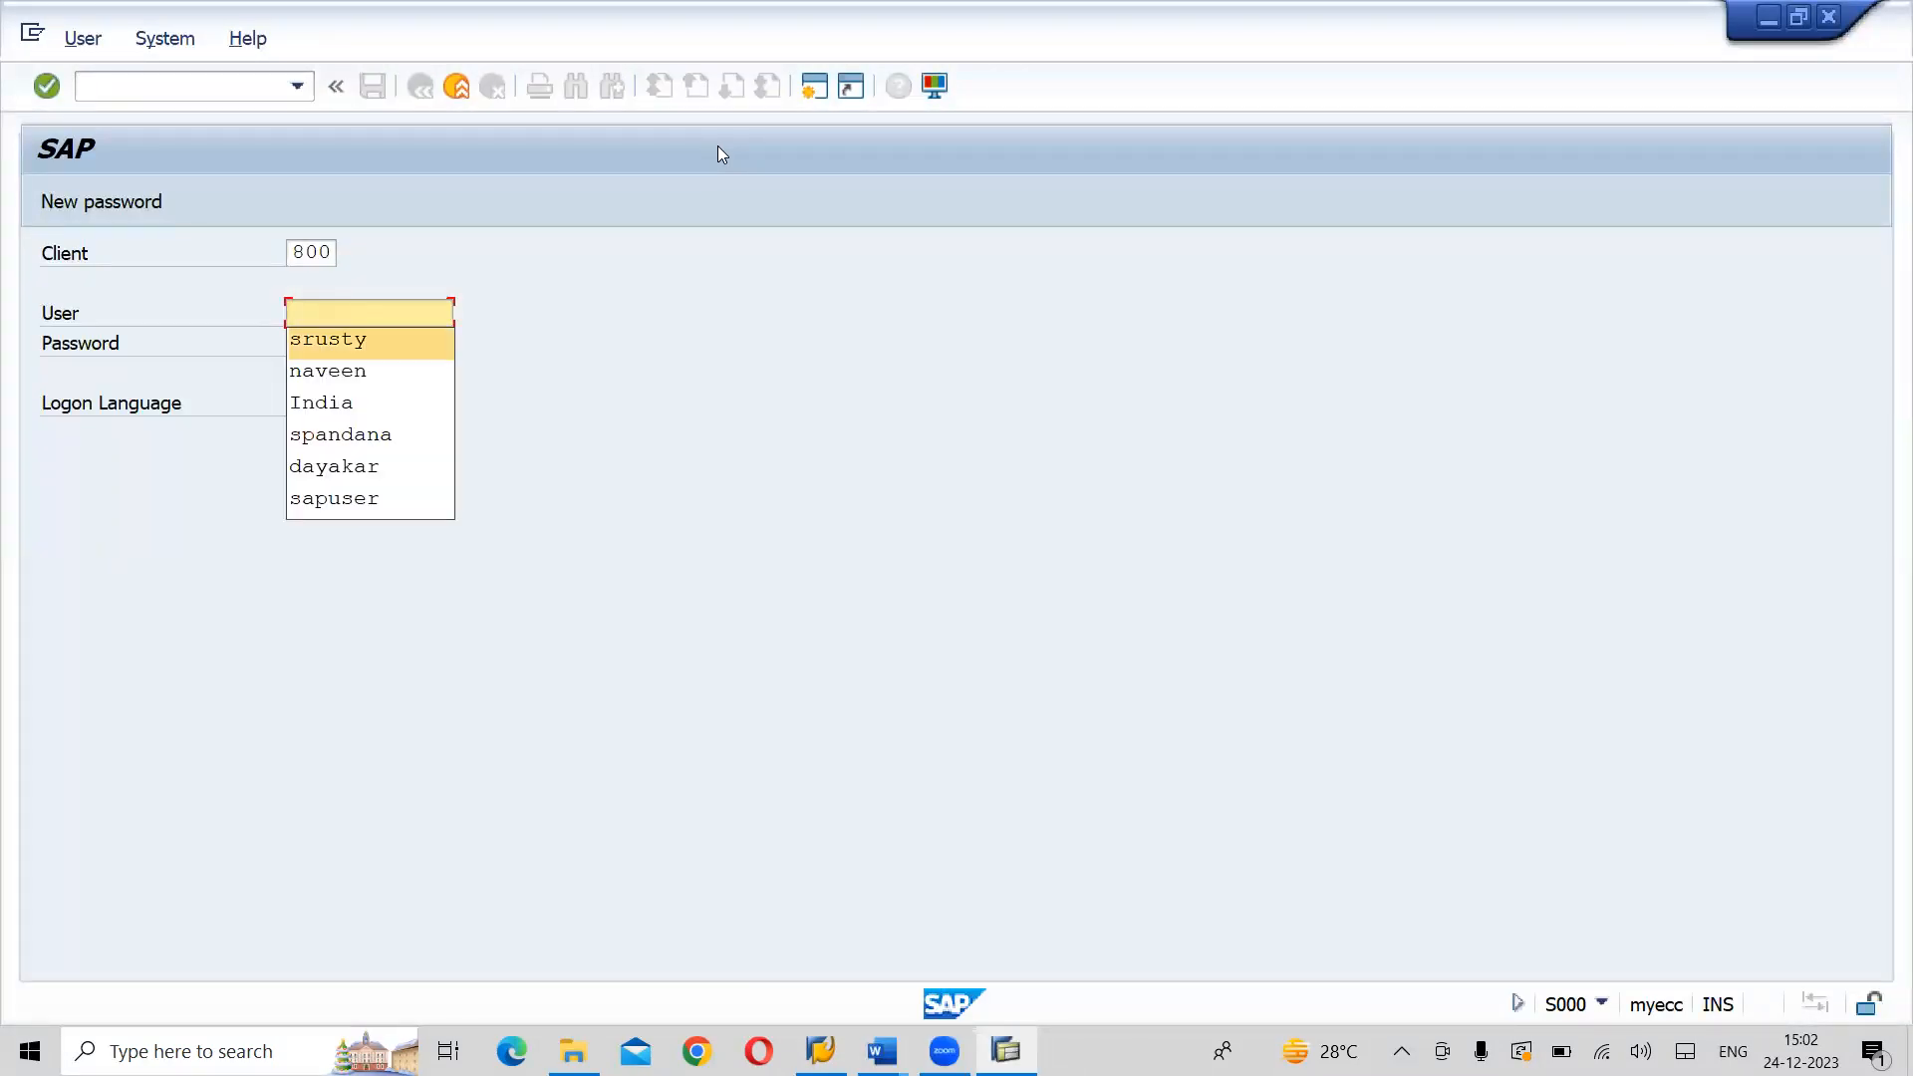
{"action": "key", "text": "Tab"}
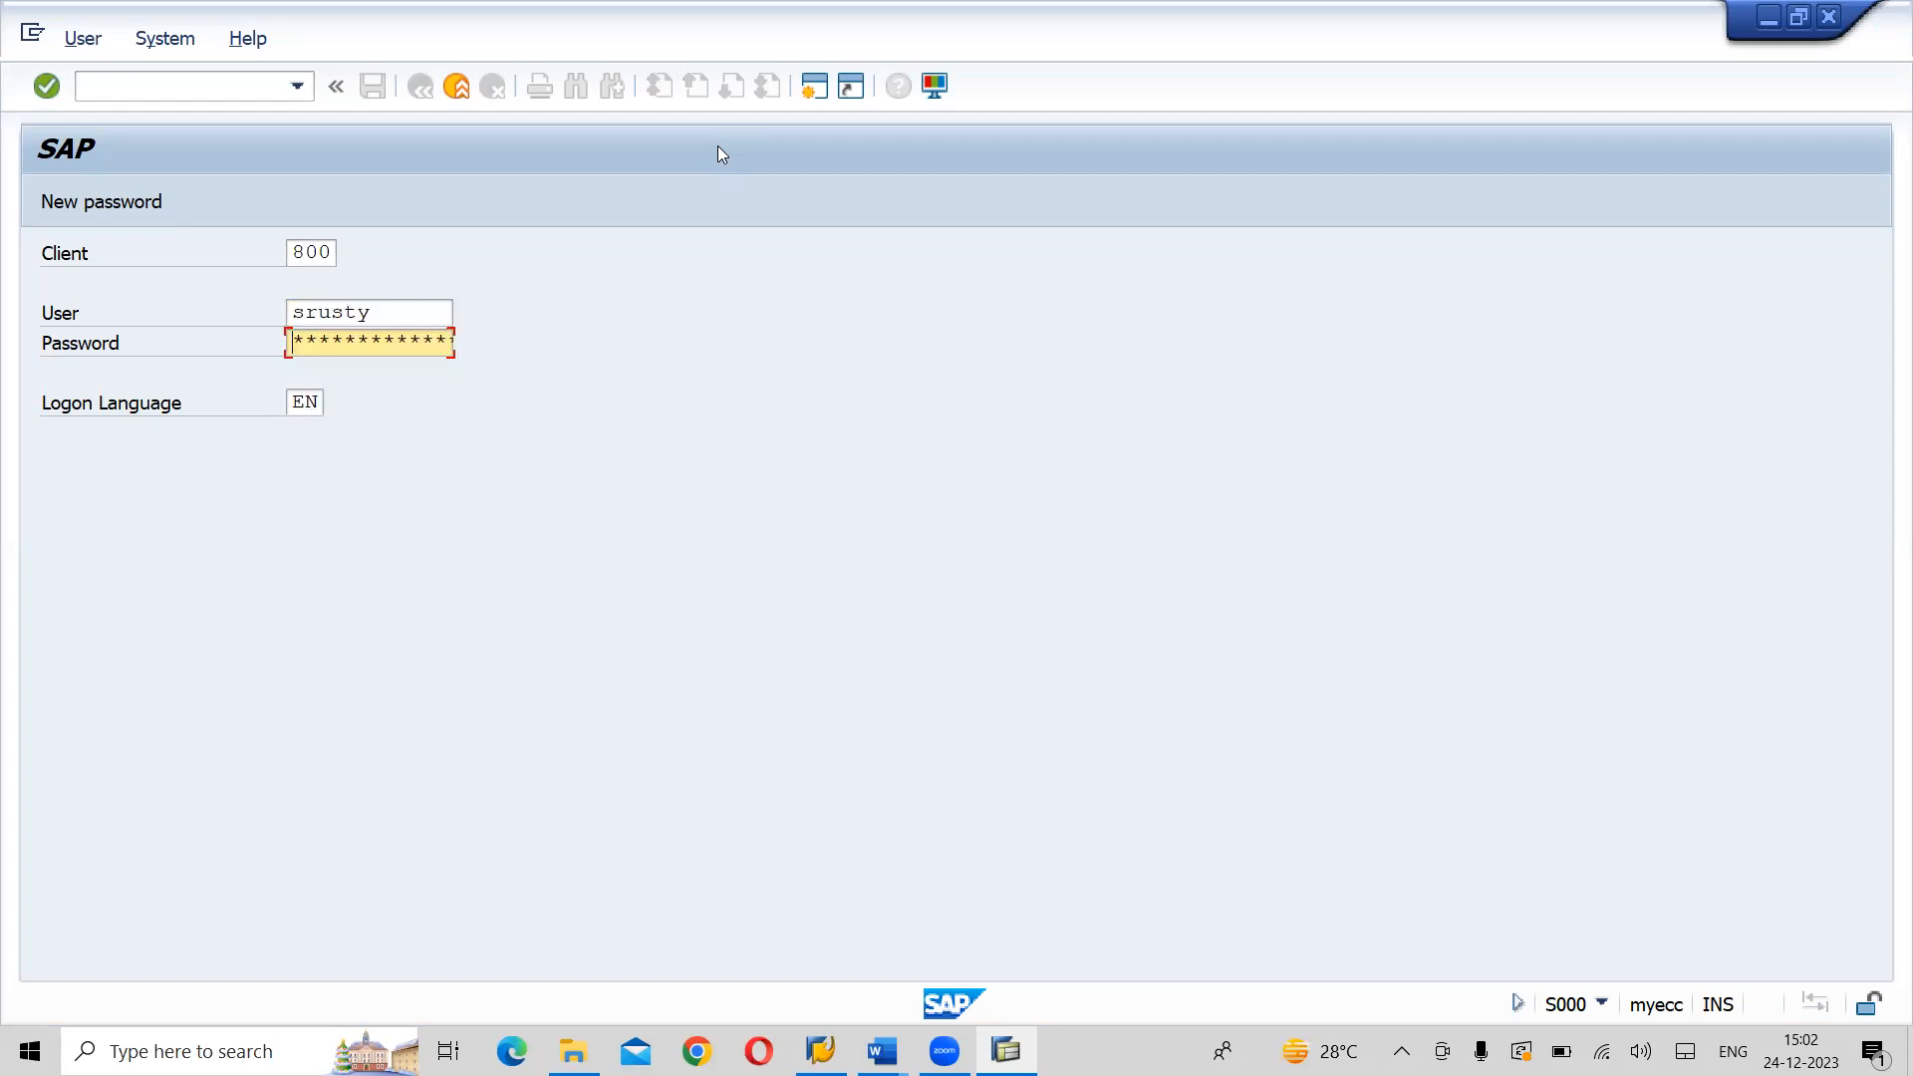
{"action": "key", "text": "Return"}
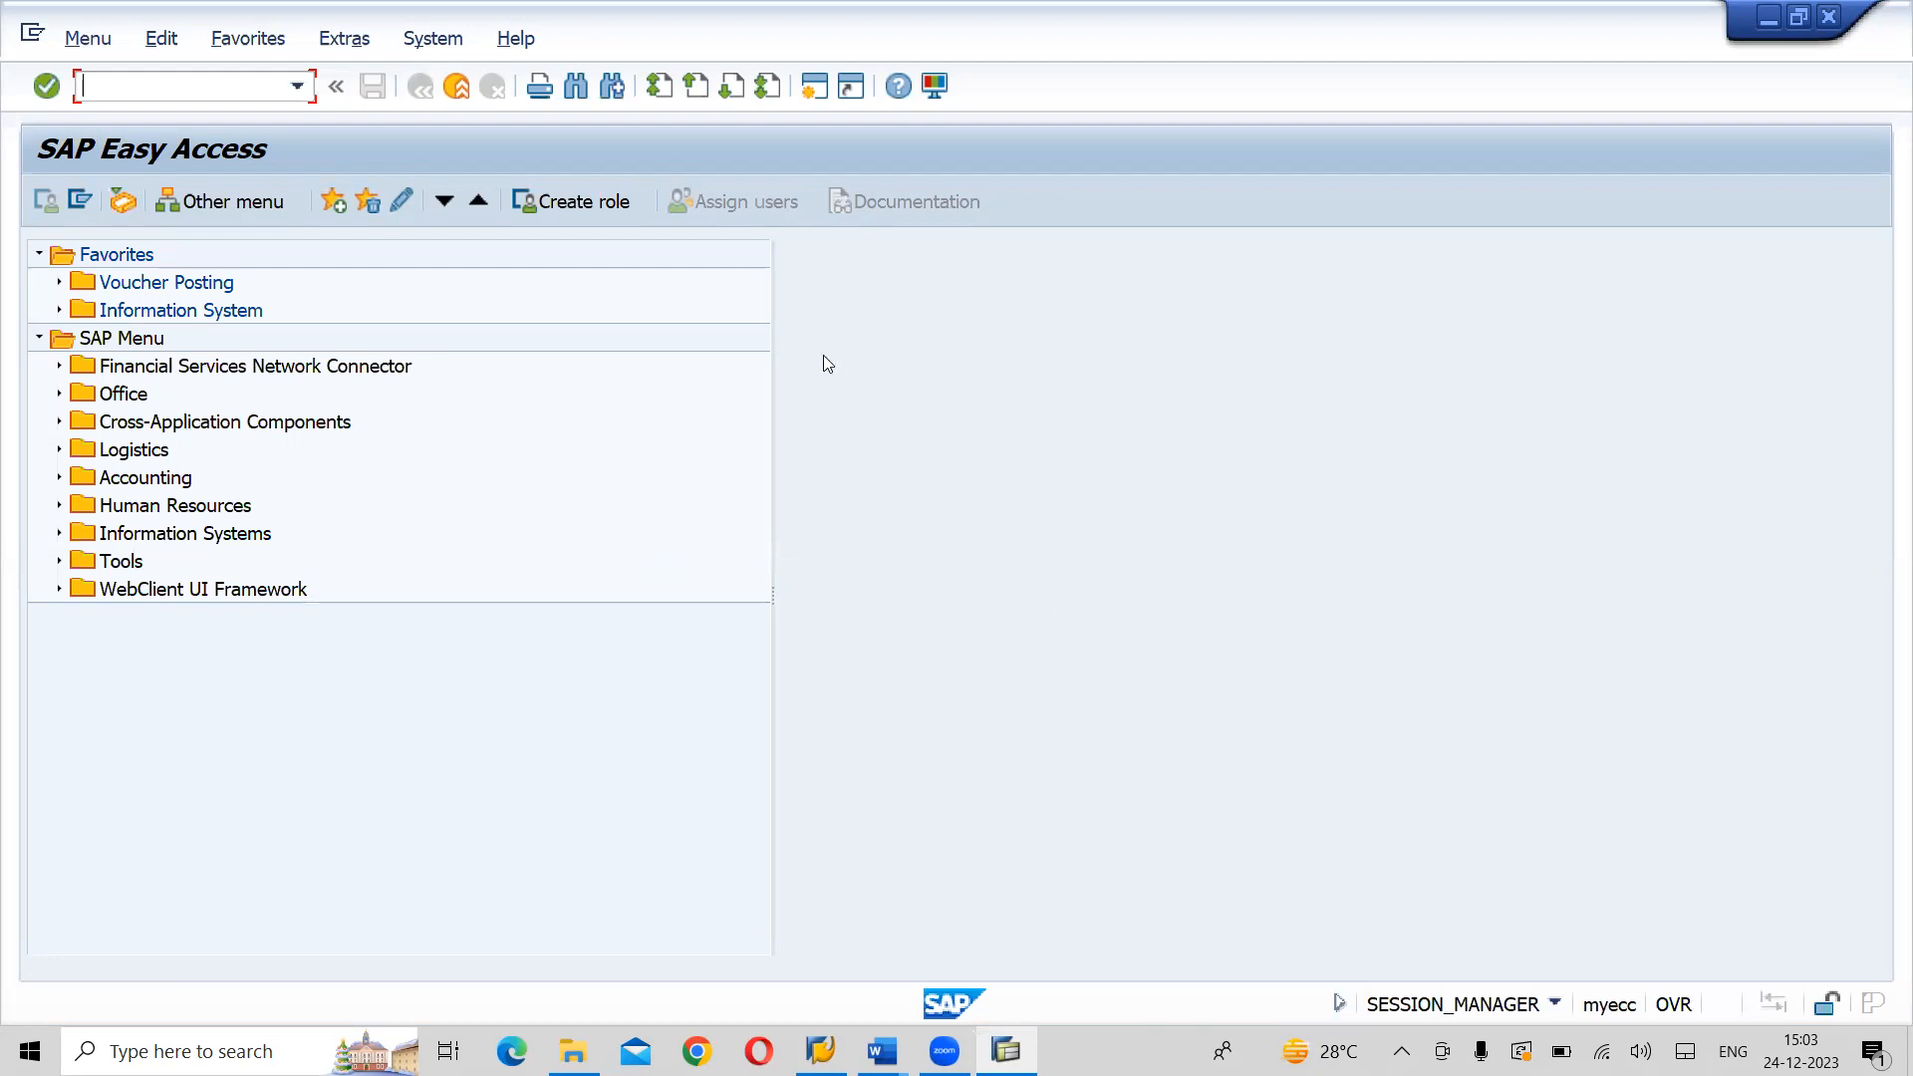
- Capture the System menu expanded to User Profile → Own Data and paste the screenshot below the path line in the LAHARI FICO ENTERPRISE STRUCTURE document
{"action": "left_click", "coordinate": [420, 43]}
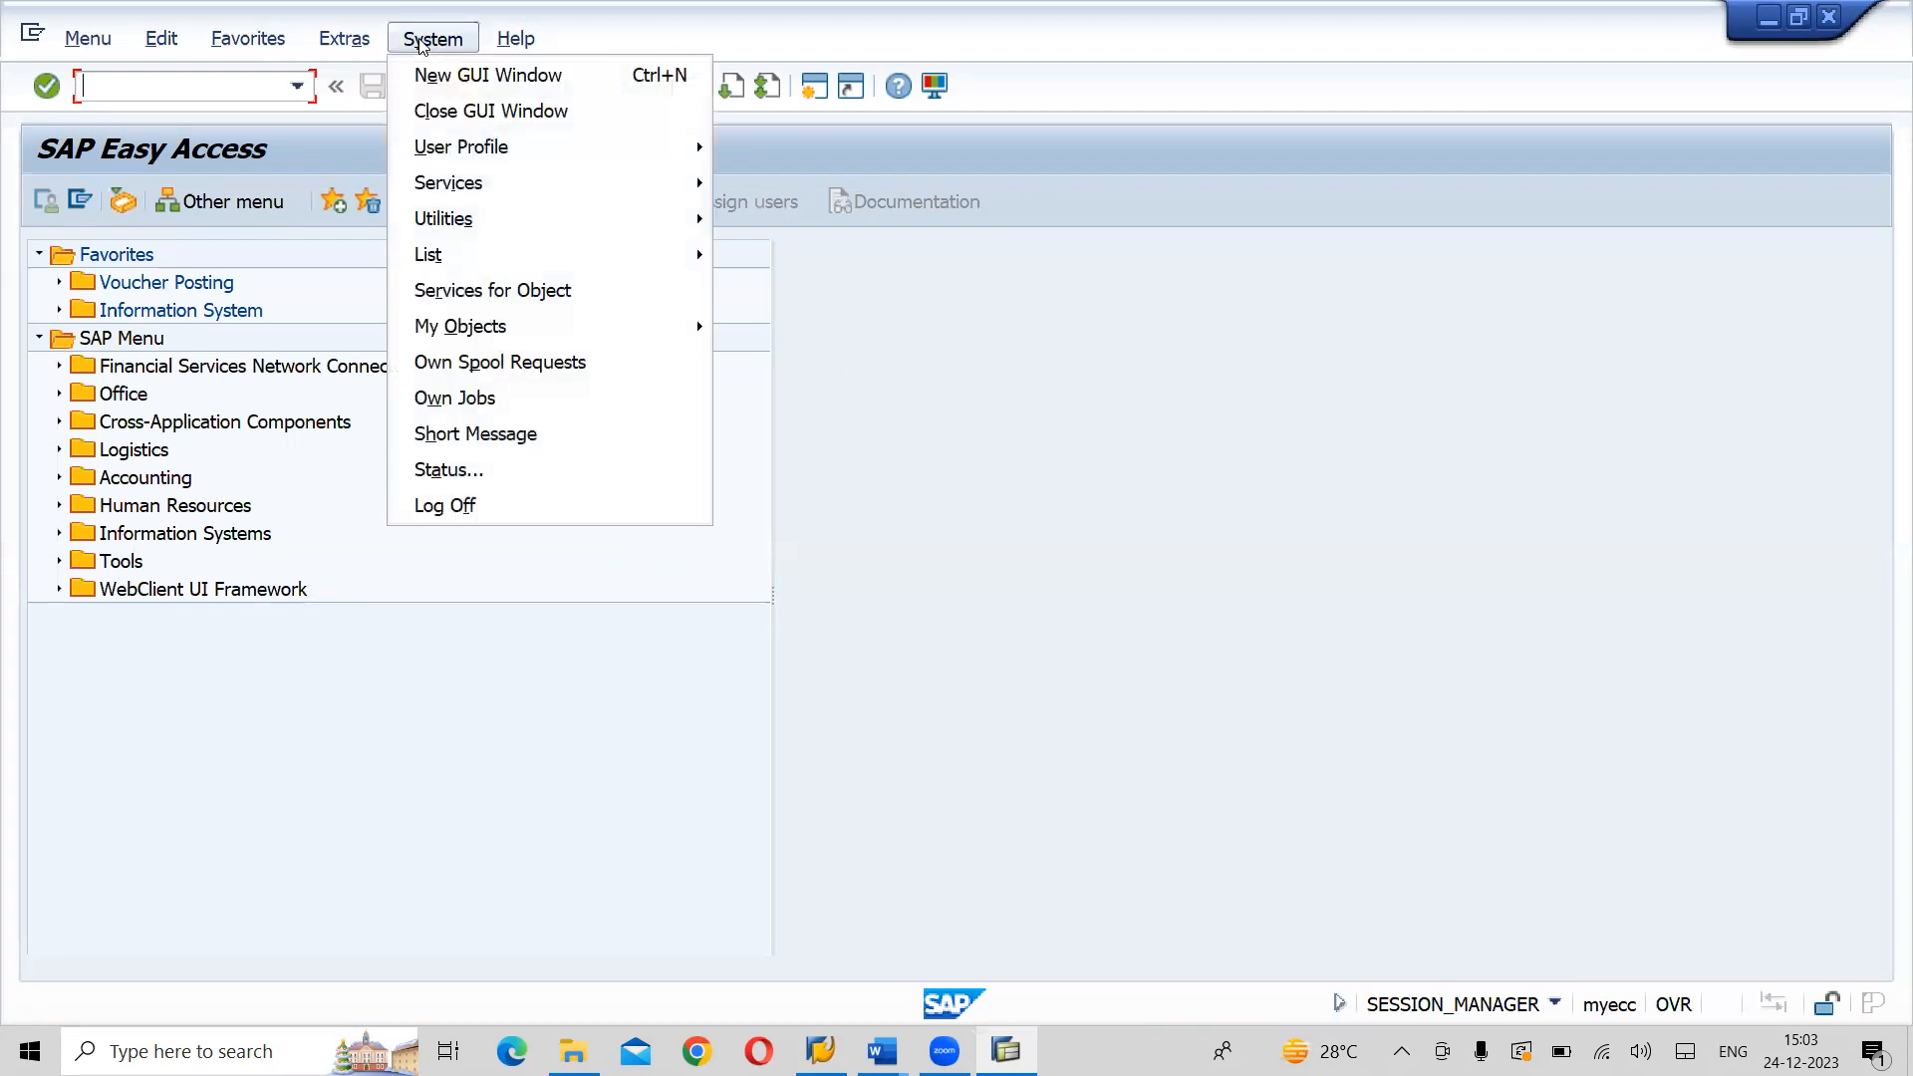
{"action": "mouse_move", "coordinate": [472, 160]}
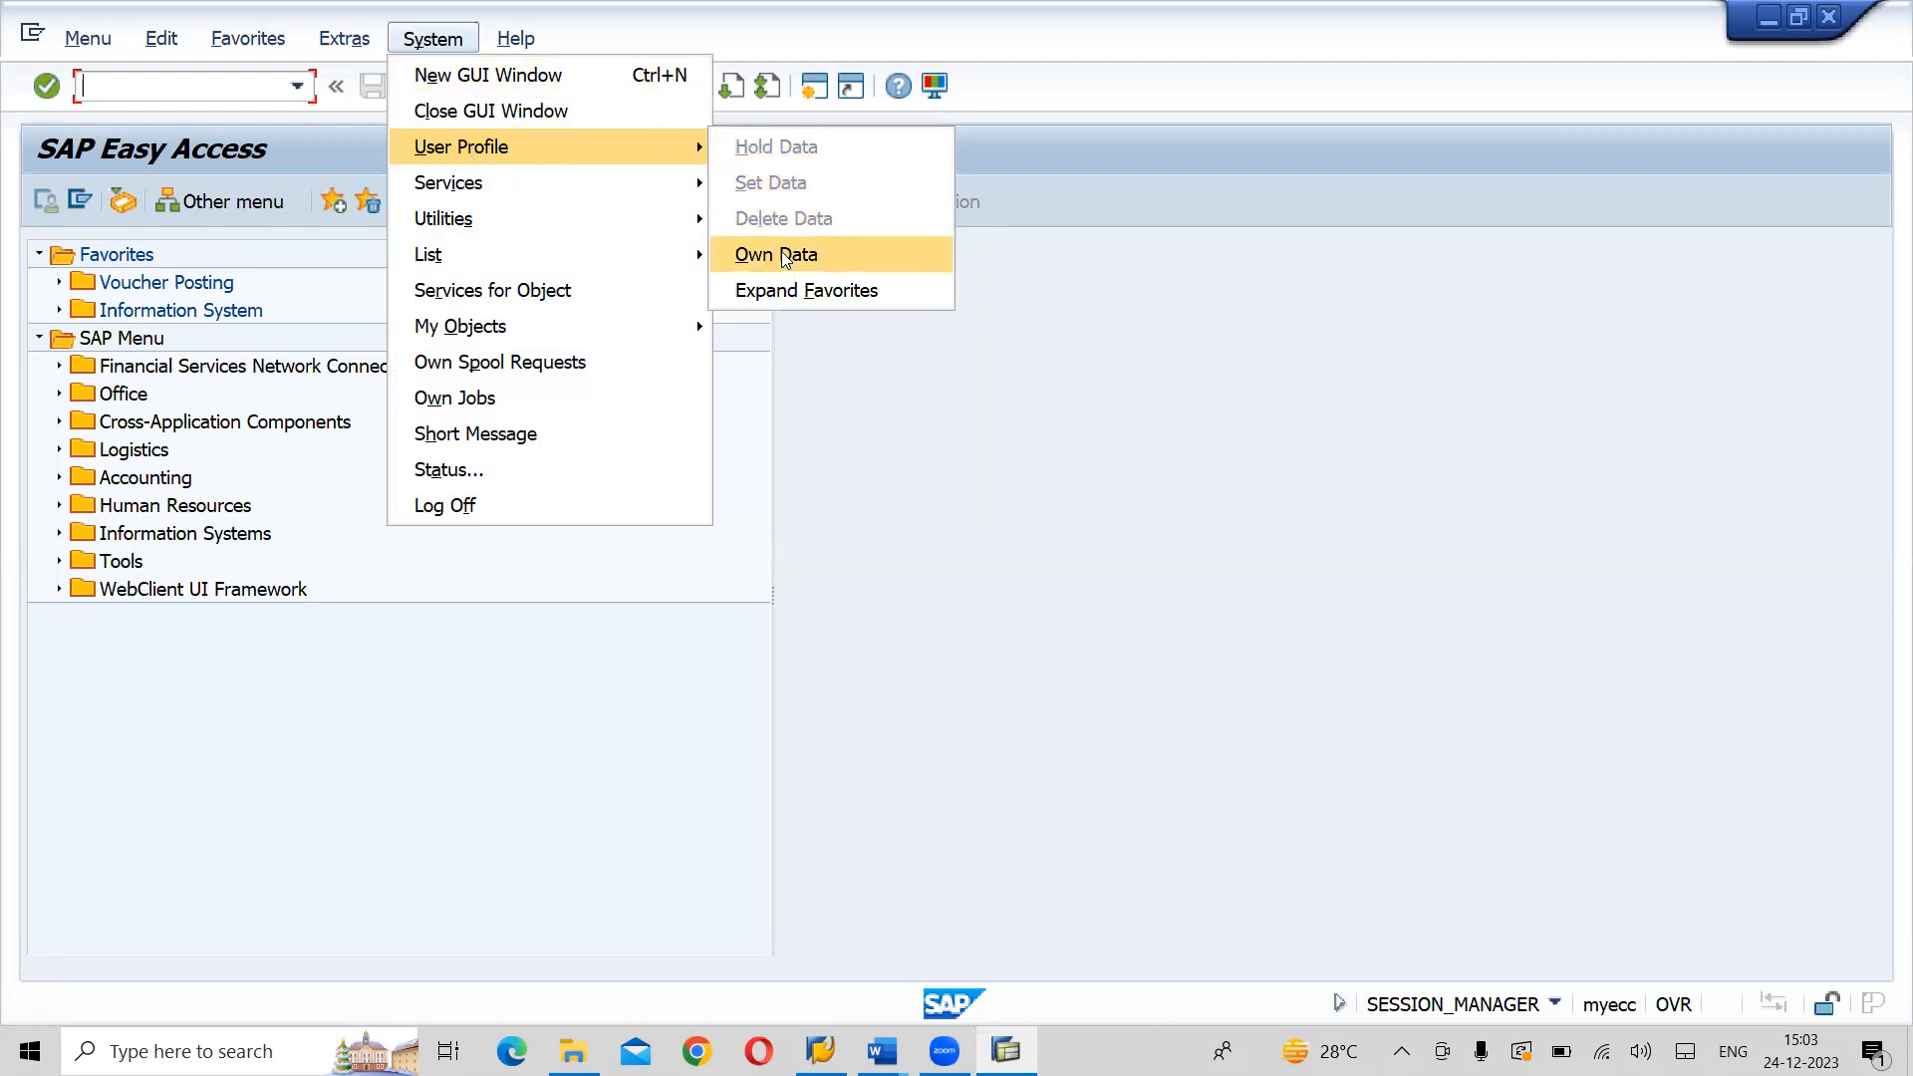
{"action": "key", "text": "super+shift+s"}
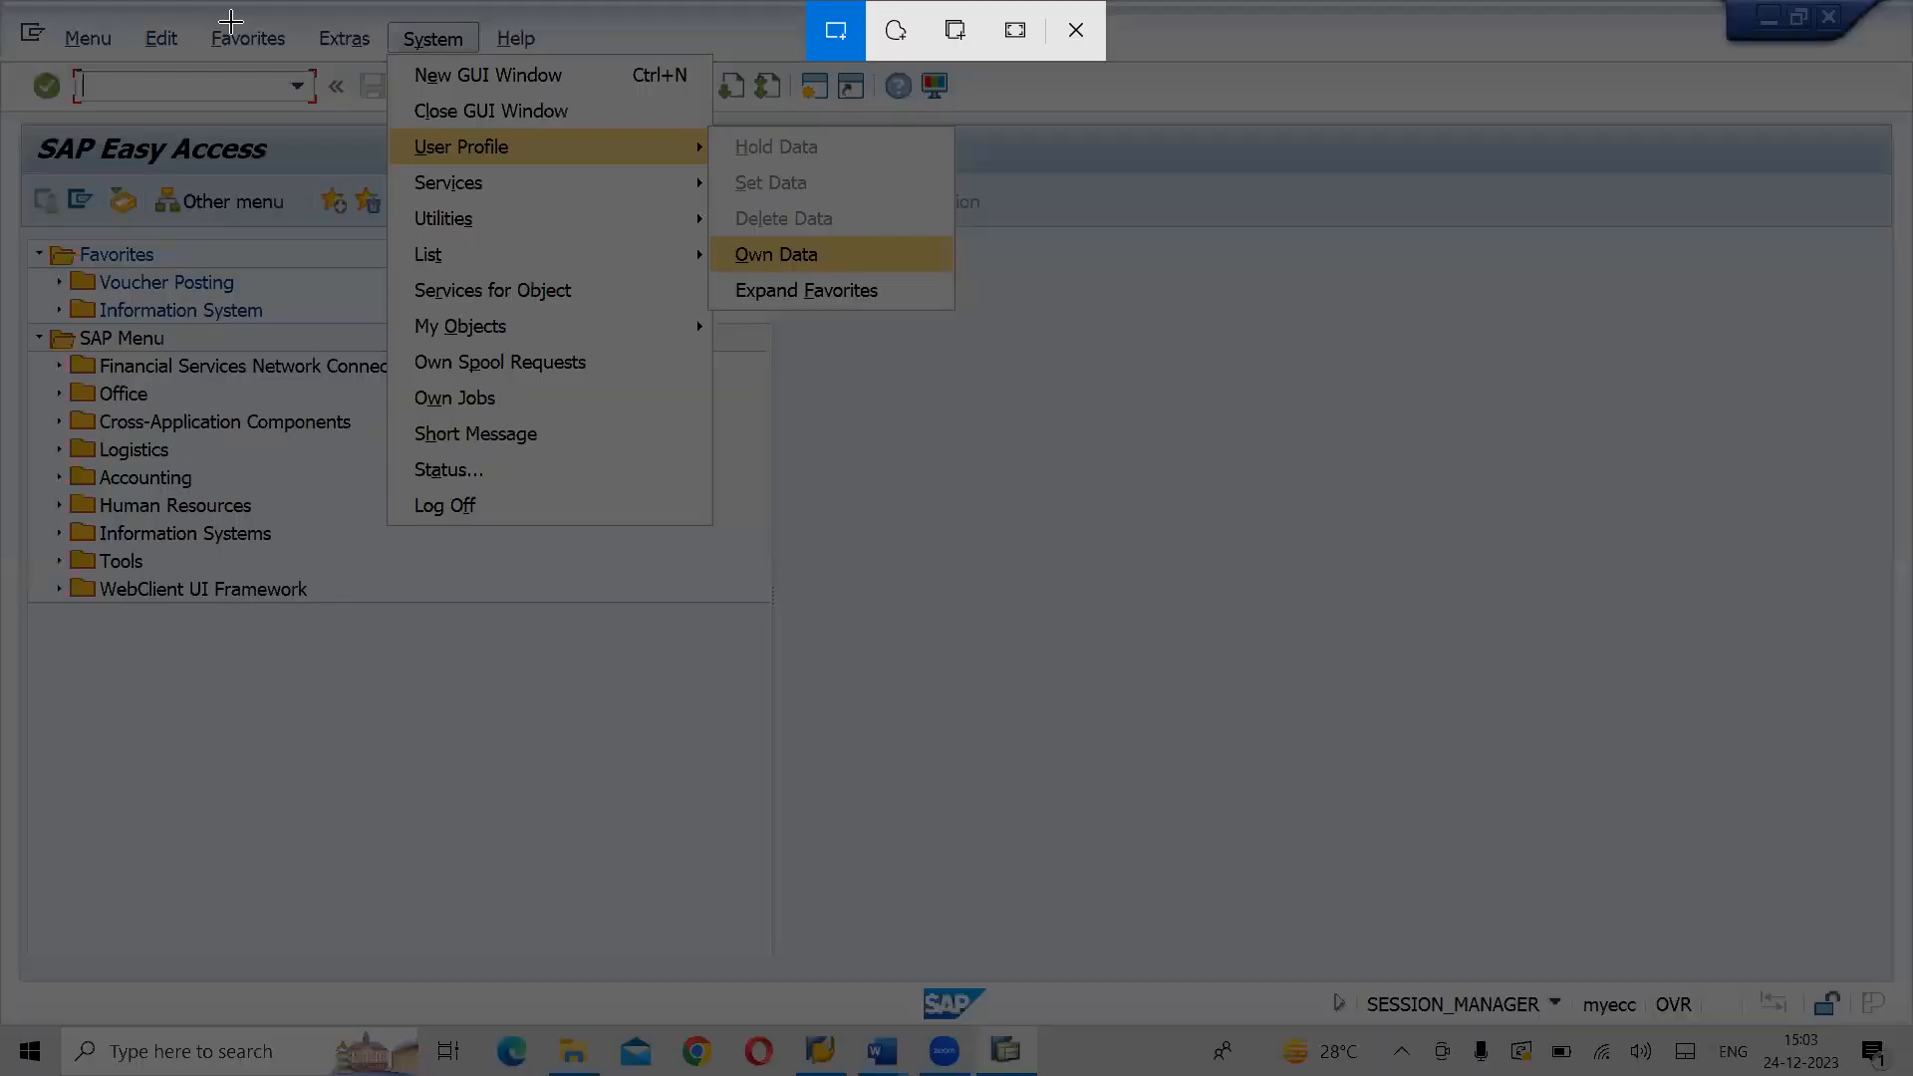
{"action": "mouse_move", "coordinate": [16, 14]}
{"action": "left_mouse_down"}
{"action": "mouse_move", "coordinate": [458, 412]}
{"action": "mouse_move", "coordinate": [780, 512]}
{"action": "mouse_move", "coordinate": [1062, 511]}
{"action": "mouse_move", "coordinate": [1128, 544]}
{"action": "left_mouse_up"}
{"action": "key", "text": "alt+Tab"}
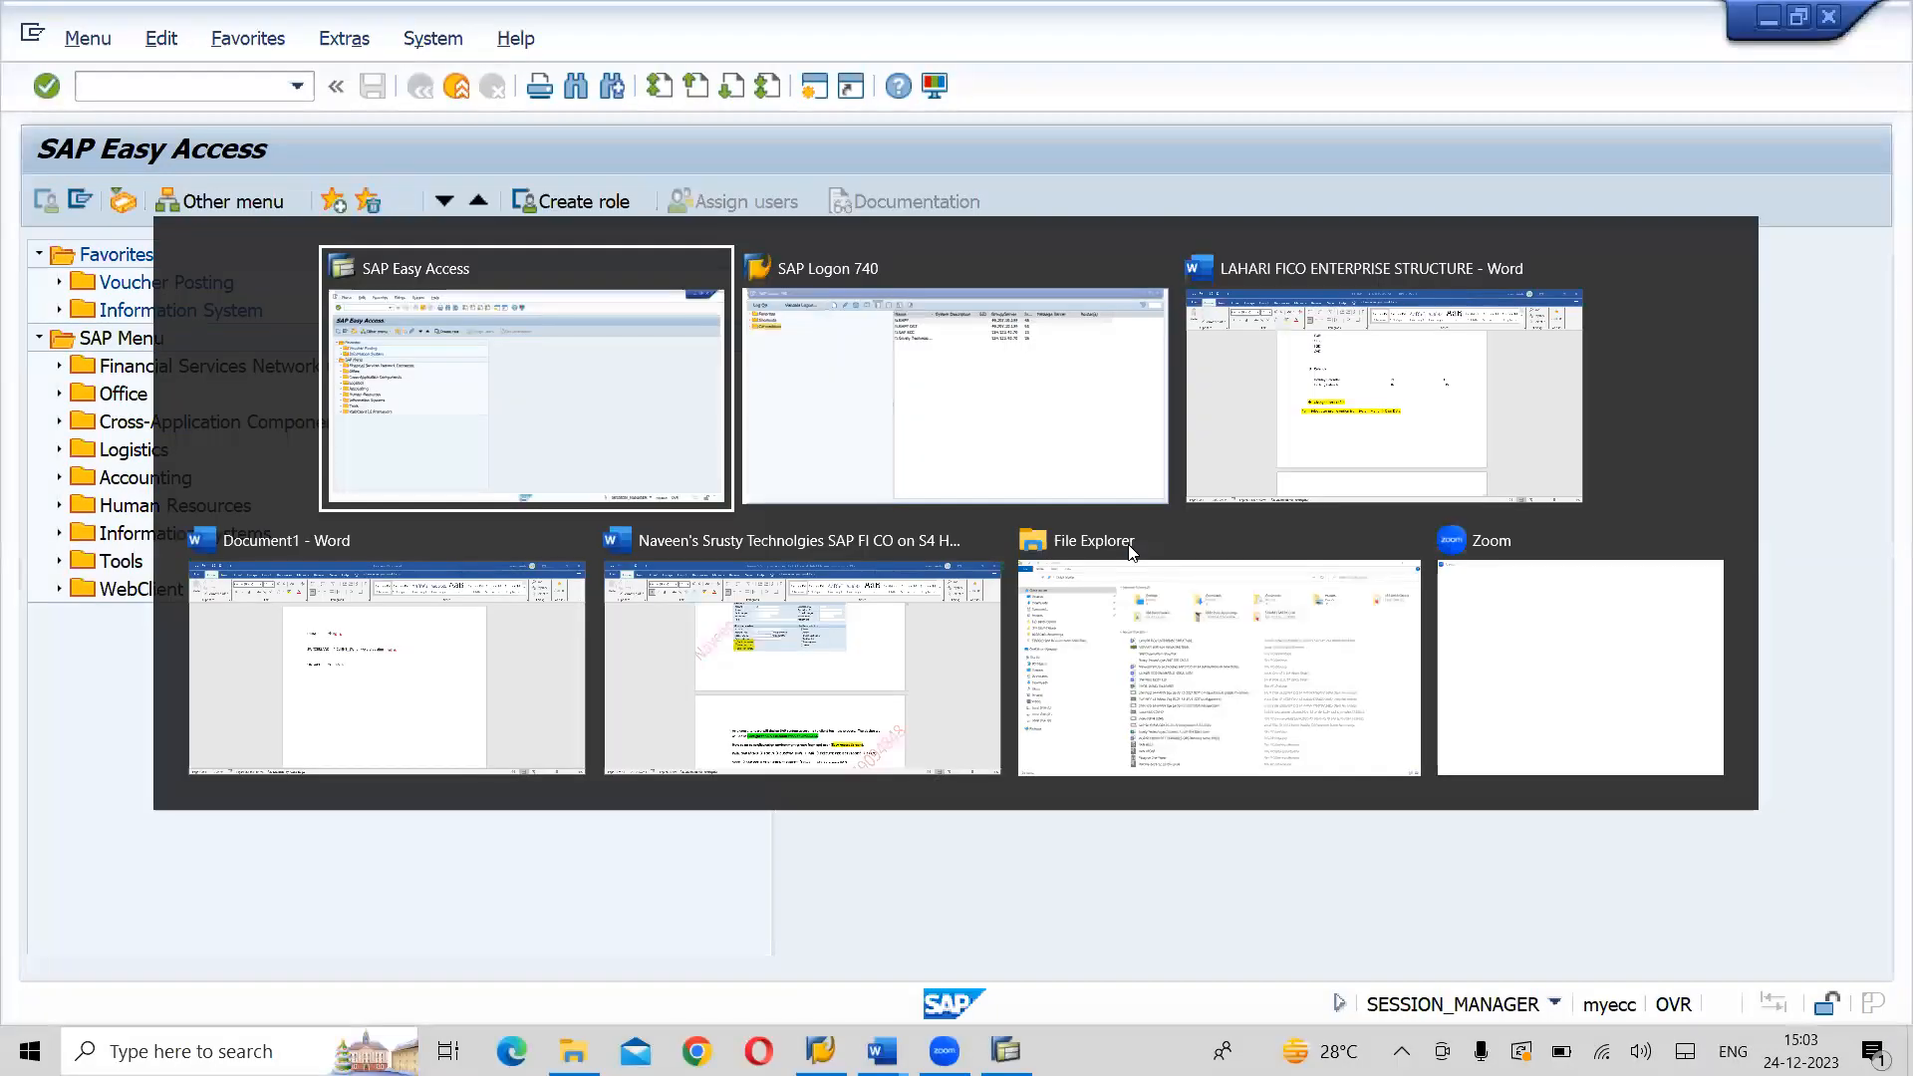
{"action": "key", "text": "alt+Tab"}
{"action": "key", "text": "ctrl+v"}
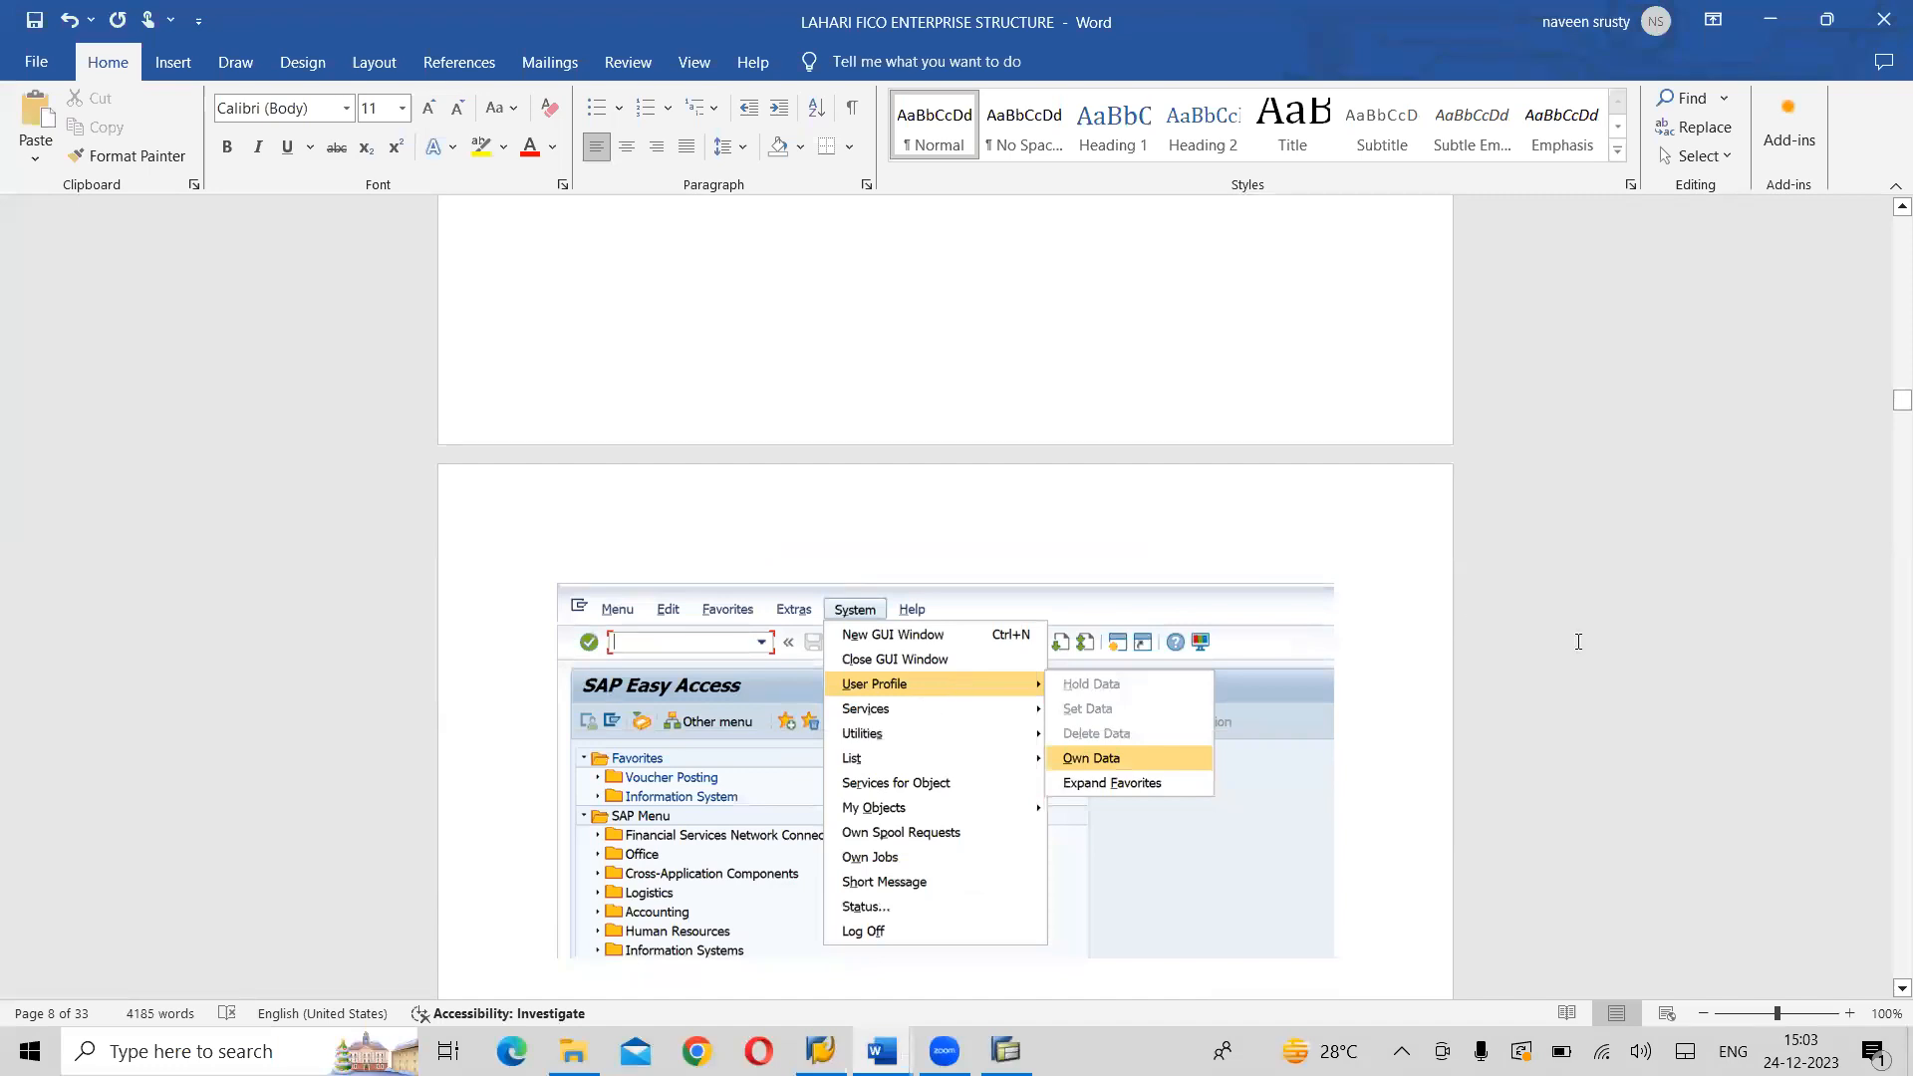
- Insert blank lines above the Change User Profile heading so the section moves onto the same page as its screenshot
{"action": "left_click_drag", "start_coordinate": [1886, 400], "coordinate": [1886, 390]}
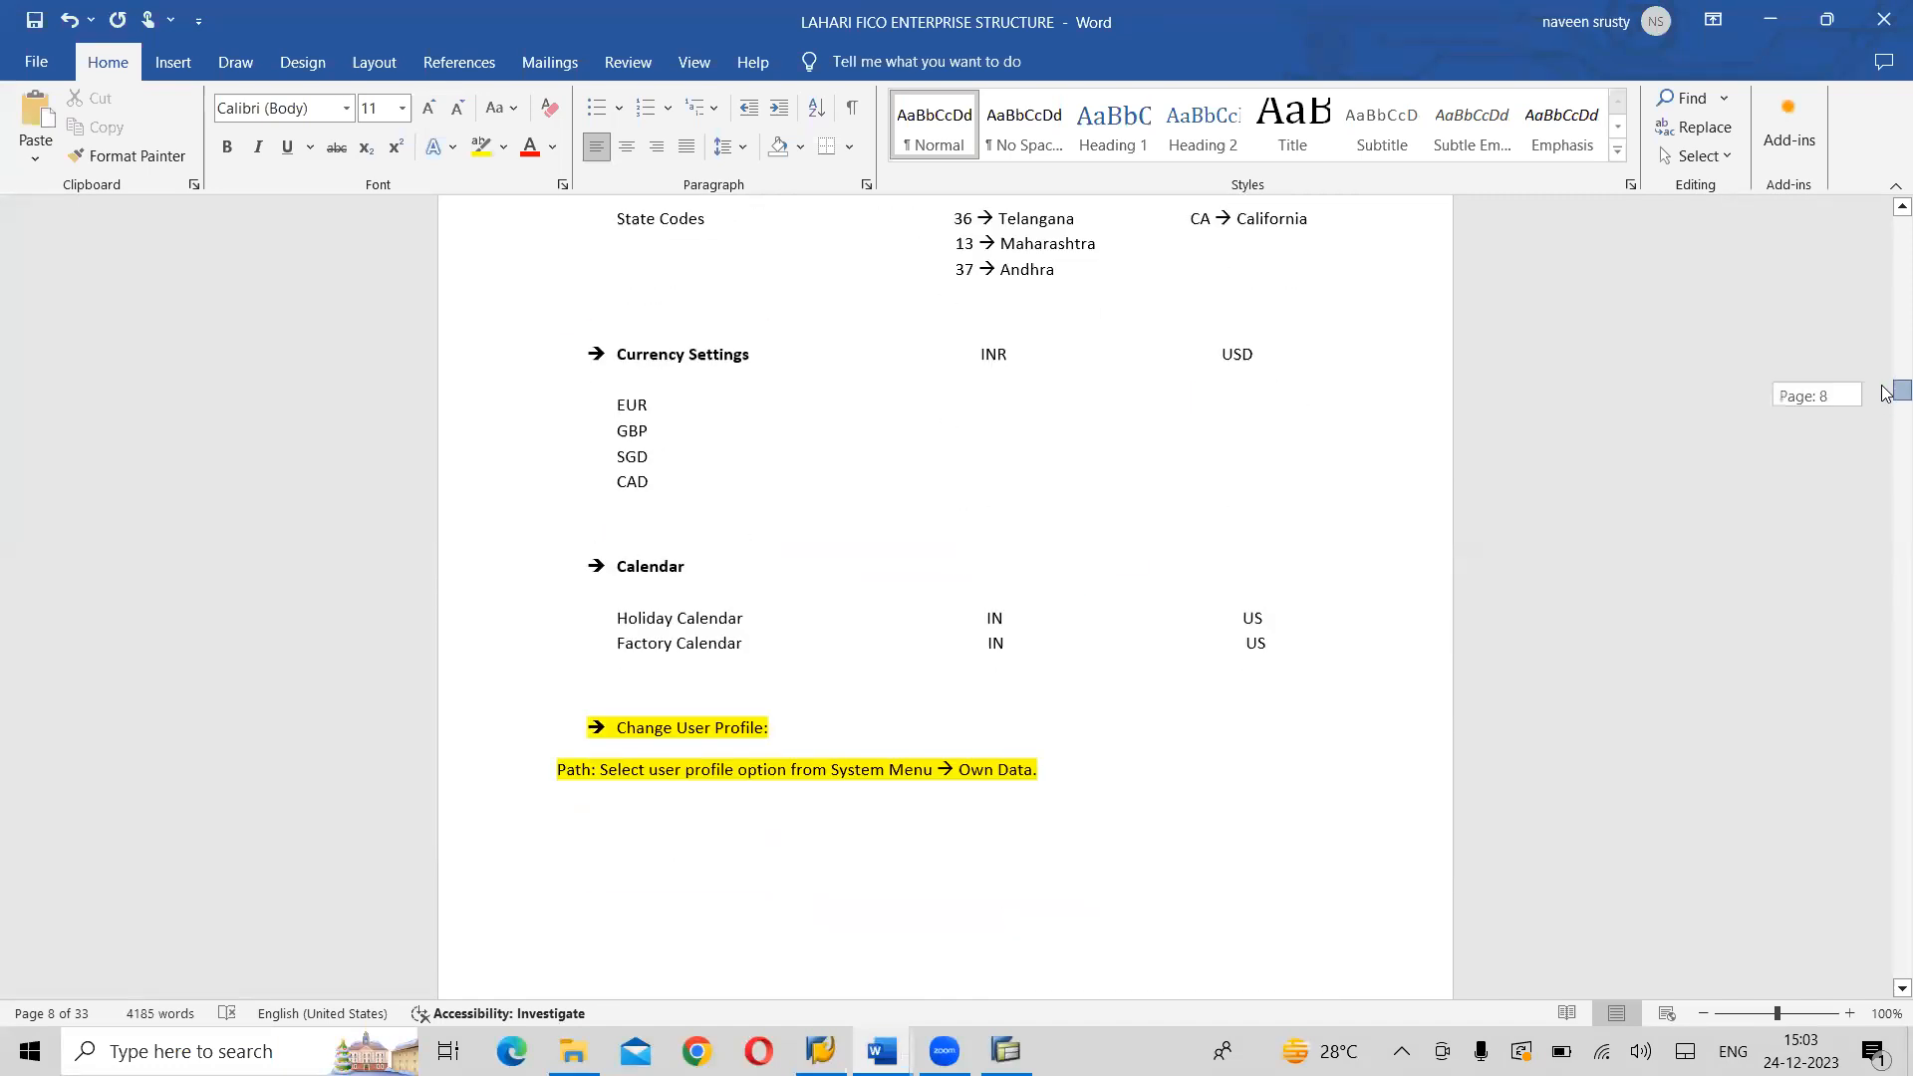
{"action": "left_click", "coordinate": [602, 680]}
{"action": "key", "text": "Return"}
{"action": "key", "text": "Return"}
{"action": "key", "text": "Return"}
{"action": "key", "text": "Return"}
{"action": "key", "text": "Return"}
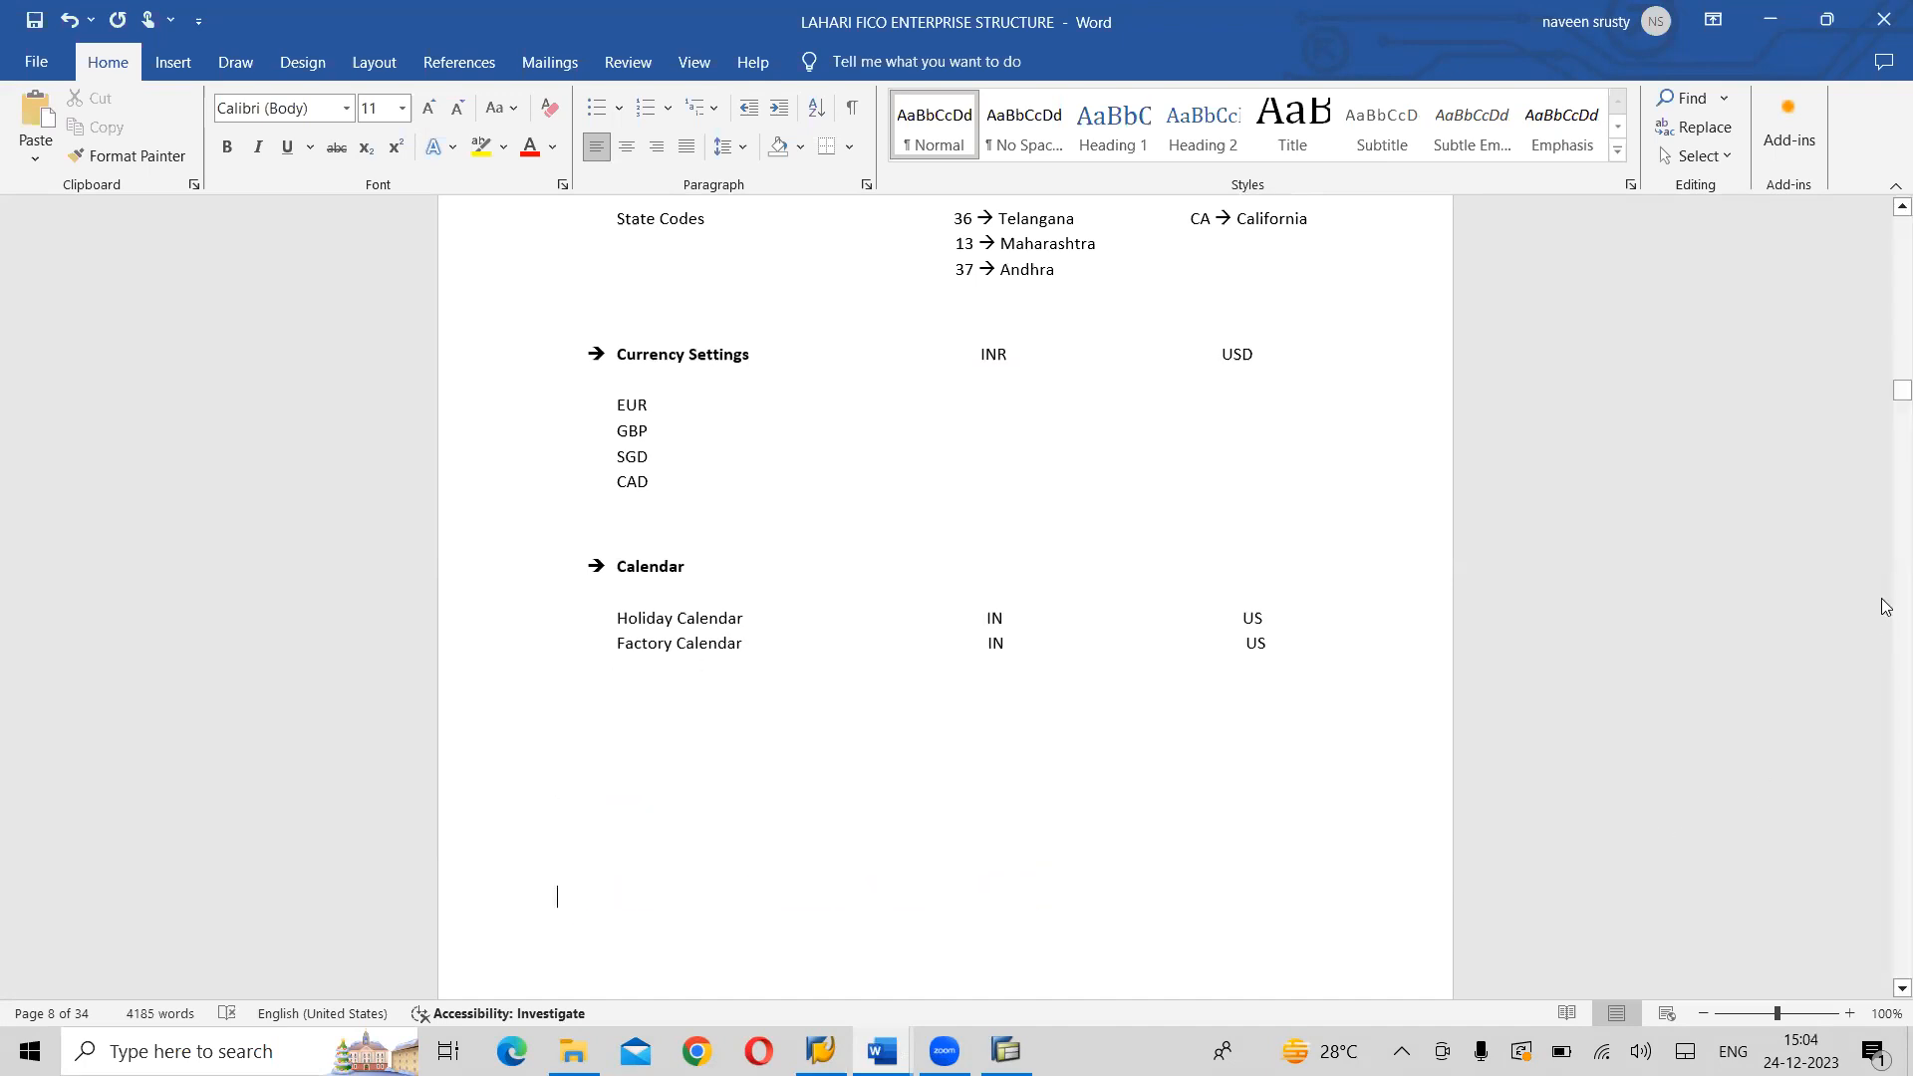
{"action": "left_click_drag", "start_coordinate": [1886, 409], "coordinate": [1886, 421]}
{"action": "left_click_drag", "start_coordinate": [1885, 424], "coordinate": [1885, 420]}
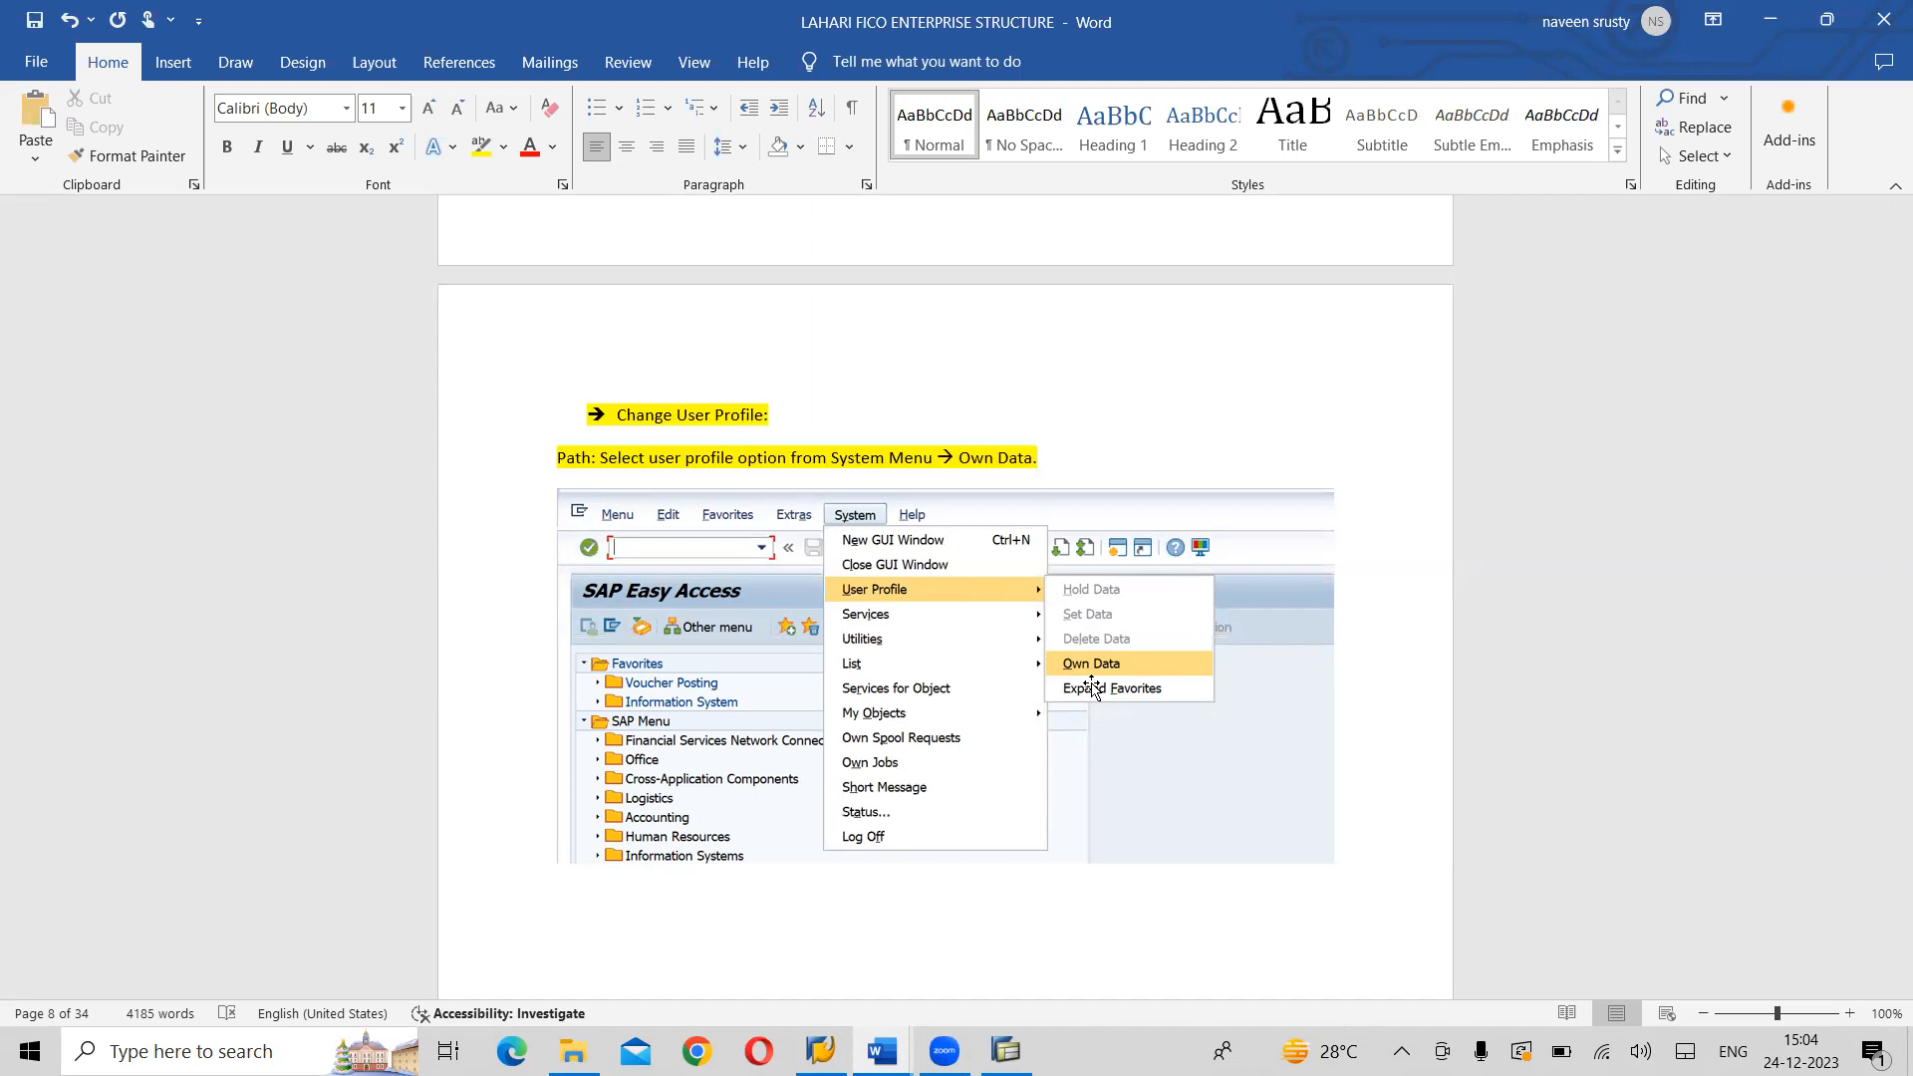
- Back in SAP Easy Access, open the logged-on user's own data for maintenance
{"action": "key", "text": "alt+Tab"}
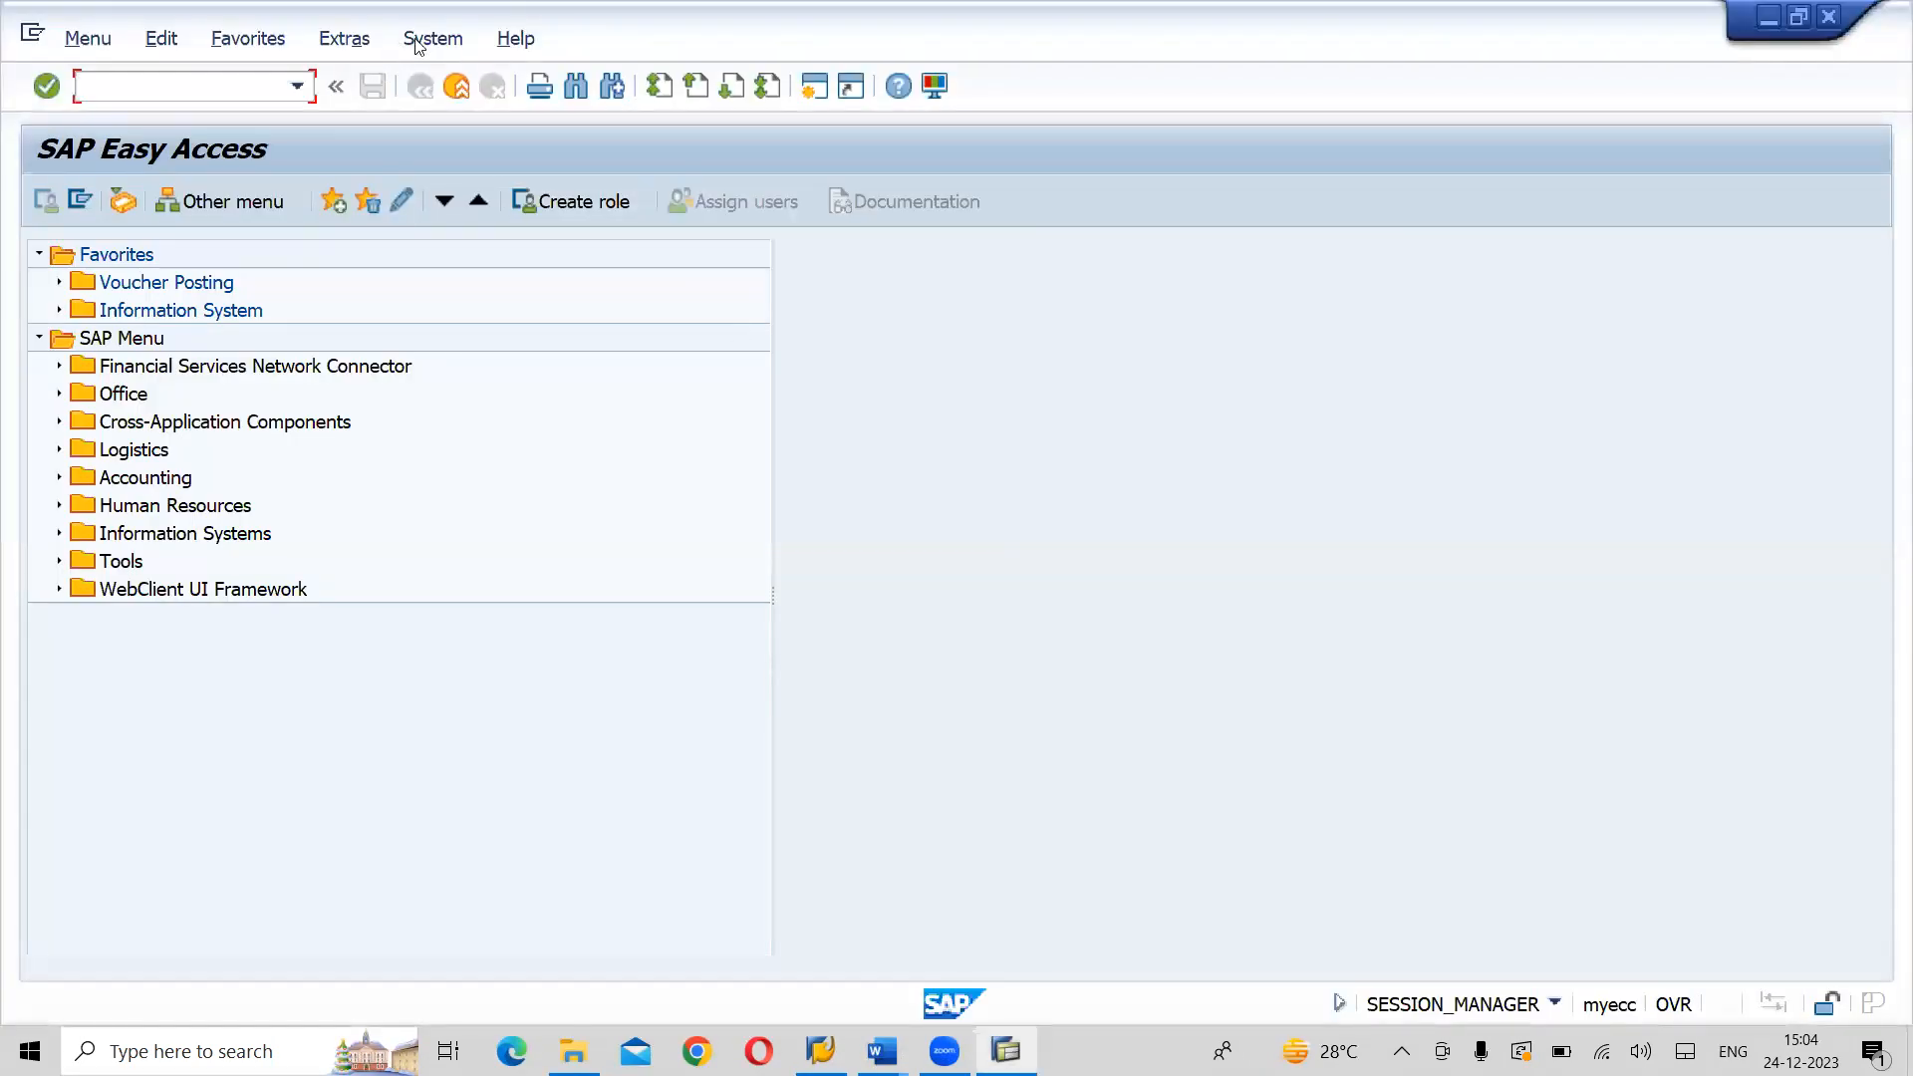
{"action": "left_click", "coordinate": [432, 40]}
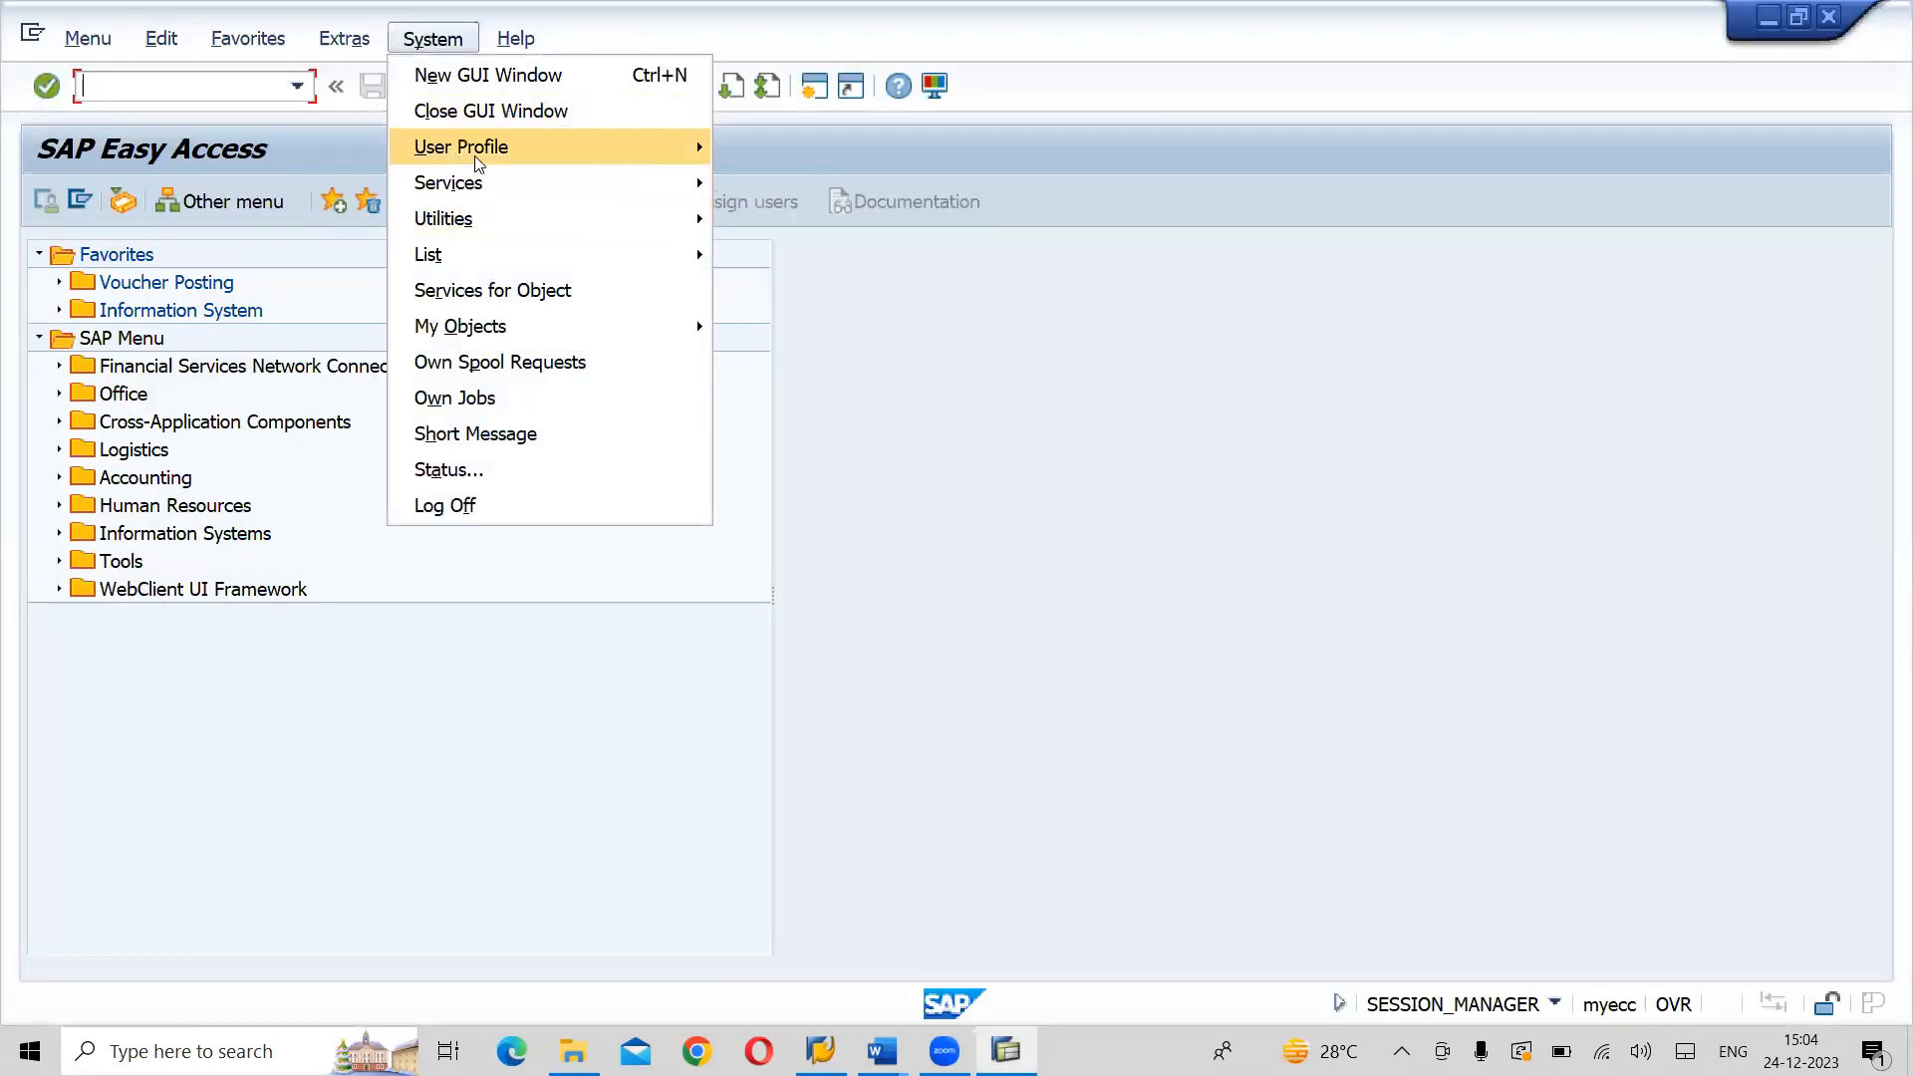
{"action": "mouse_move", "coordinate": [482, 153]}
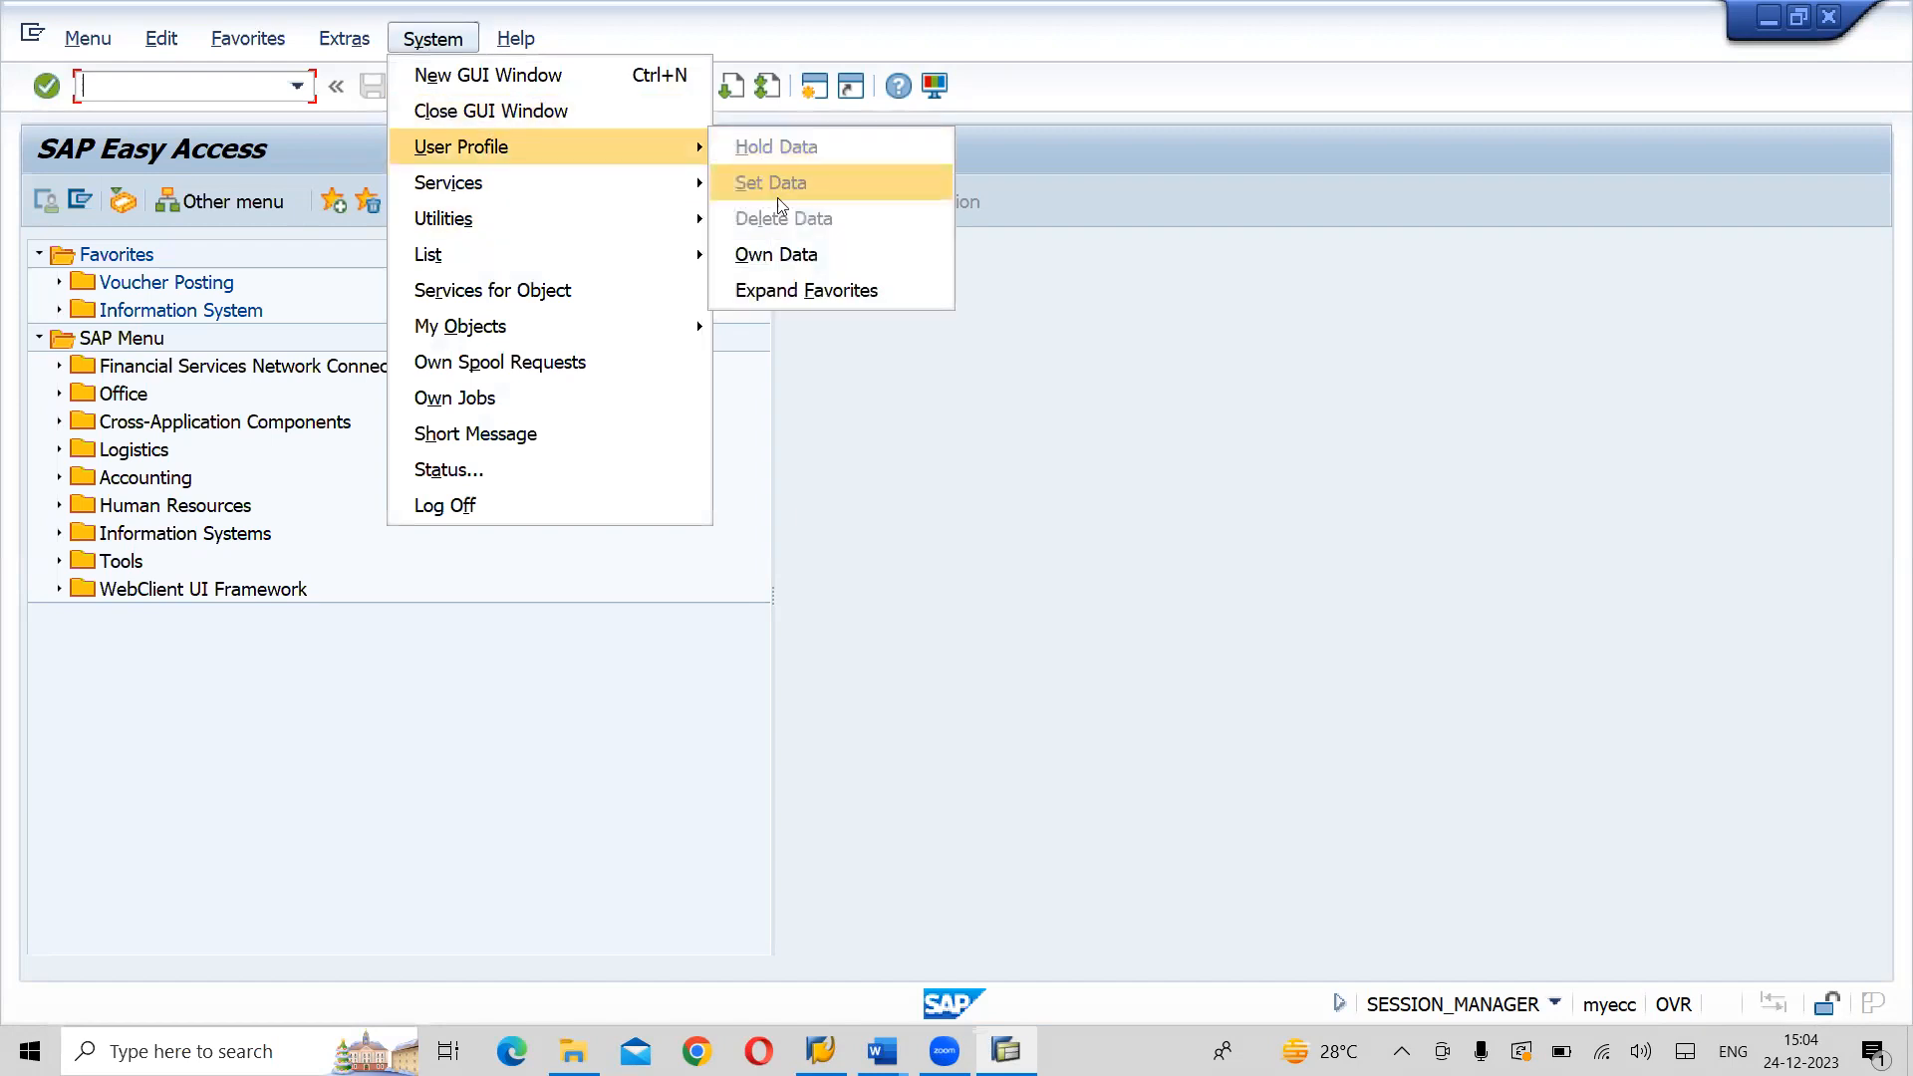
{"action": "left_click", "coordinate": [779, 265]}
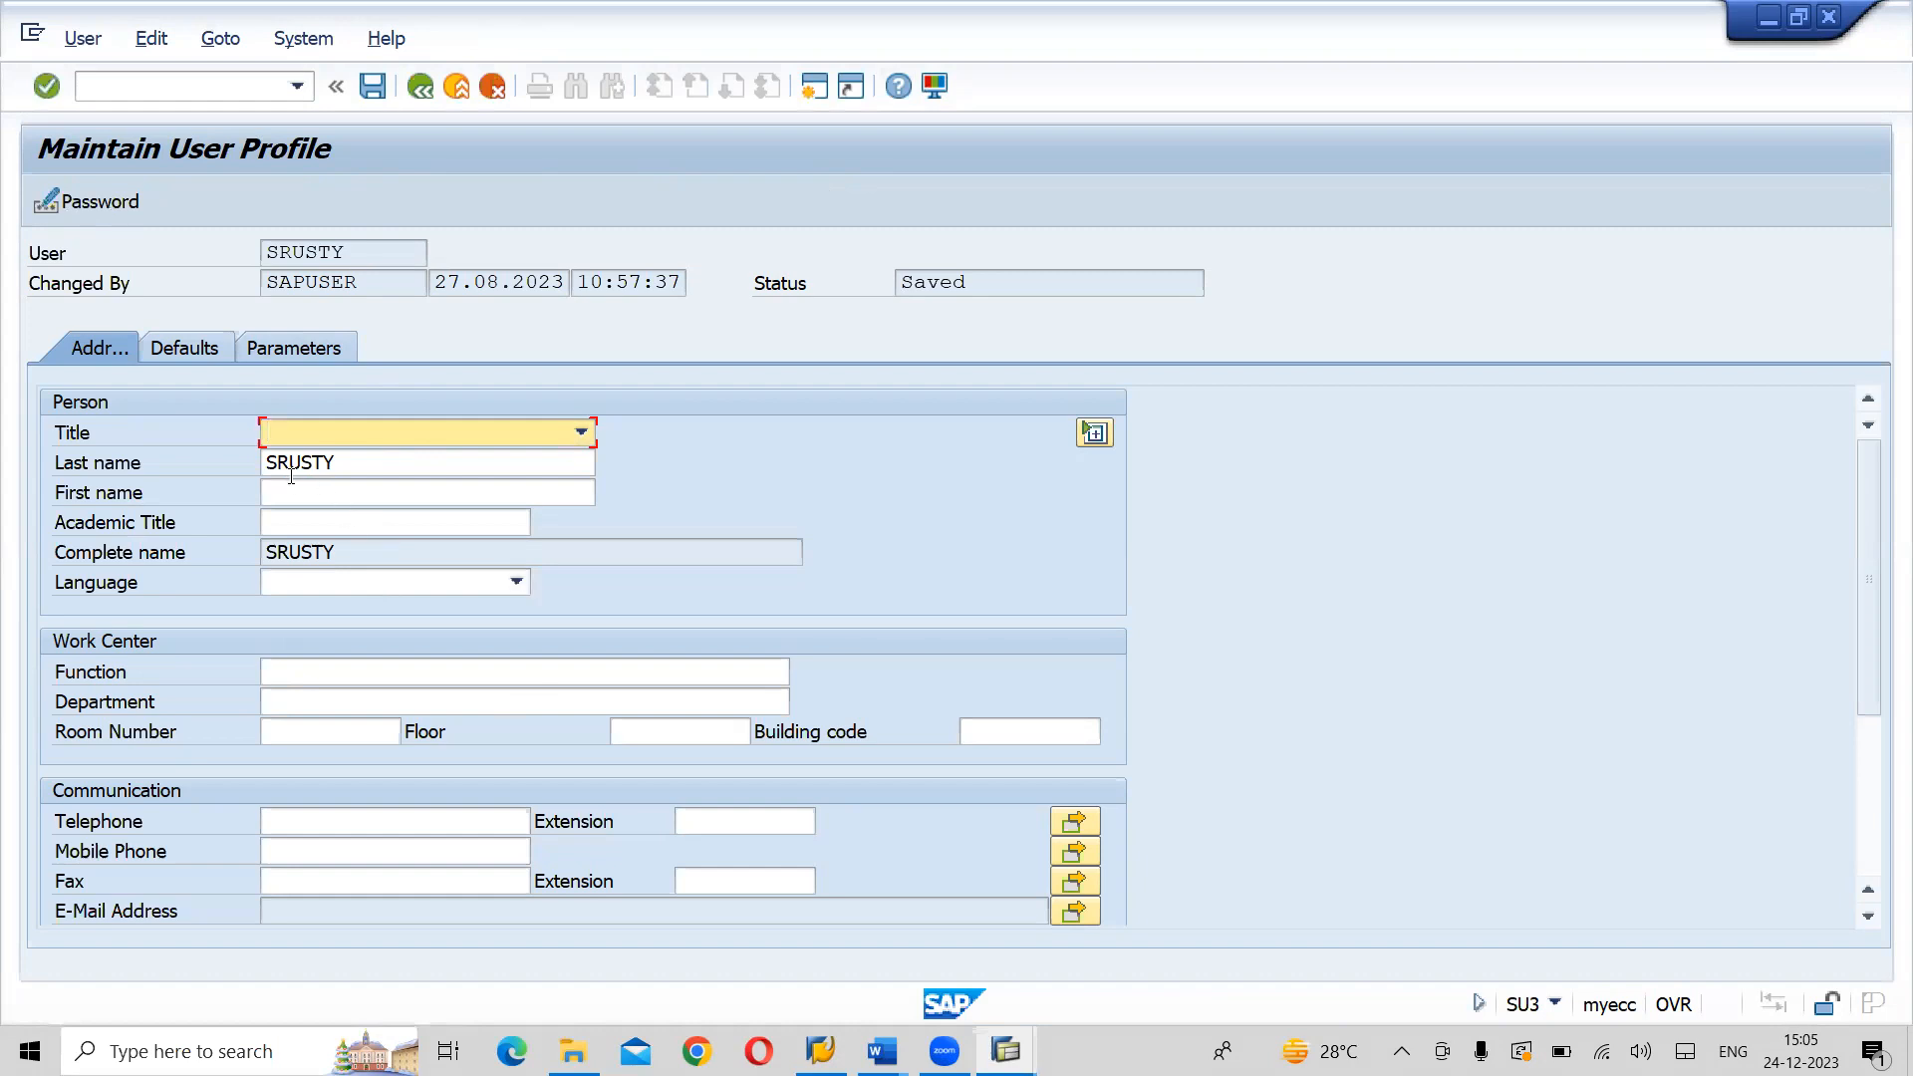
- In the Person section of the user profile, set the title to Mr. and enter the user's first name
{"action": "left_click", "coordinate": [592, 430]}
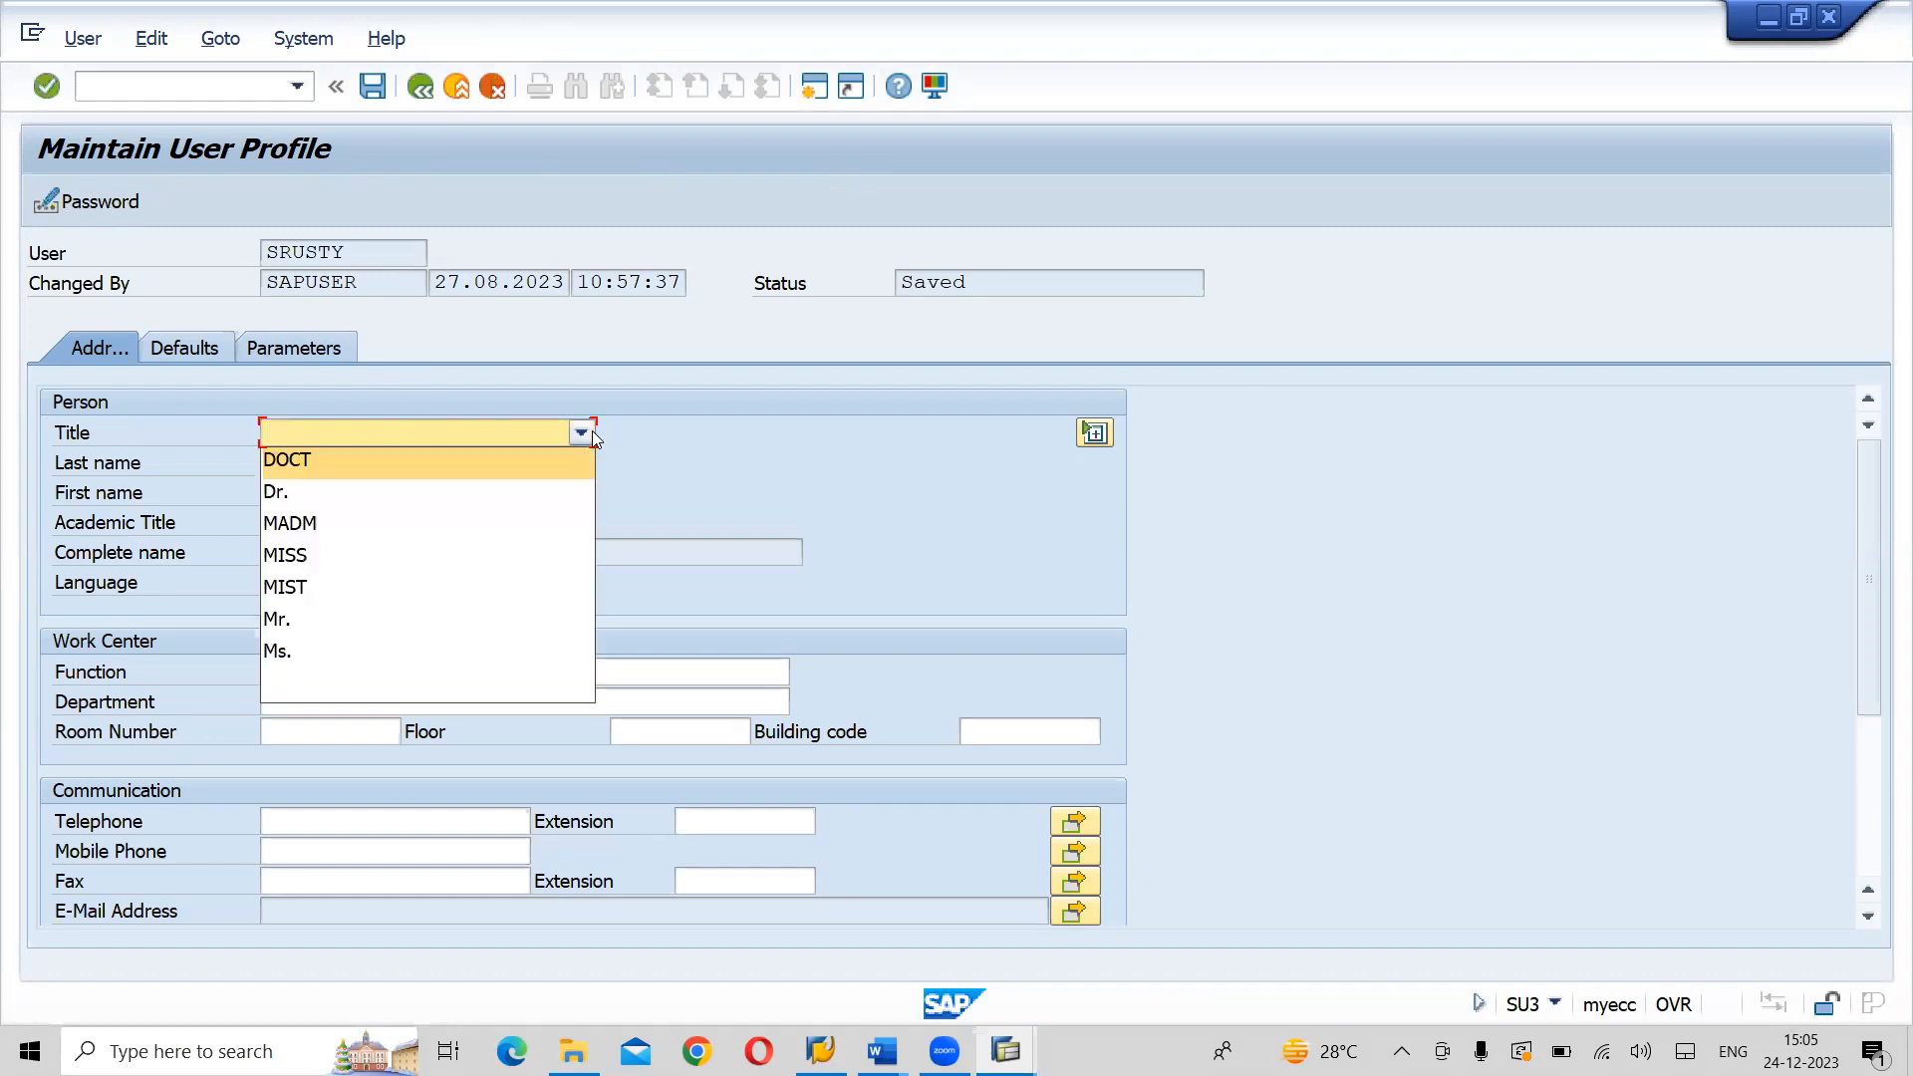
{"action": "left_click", "coordinate": [297, 619]}
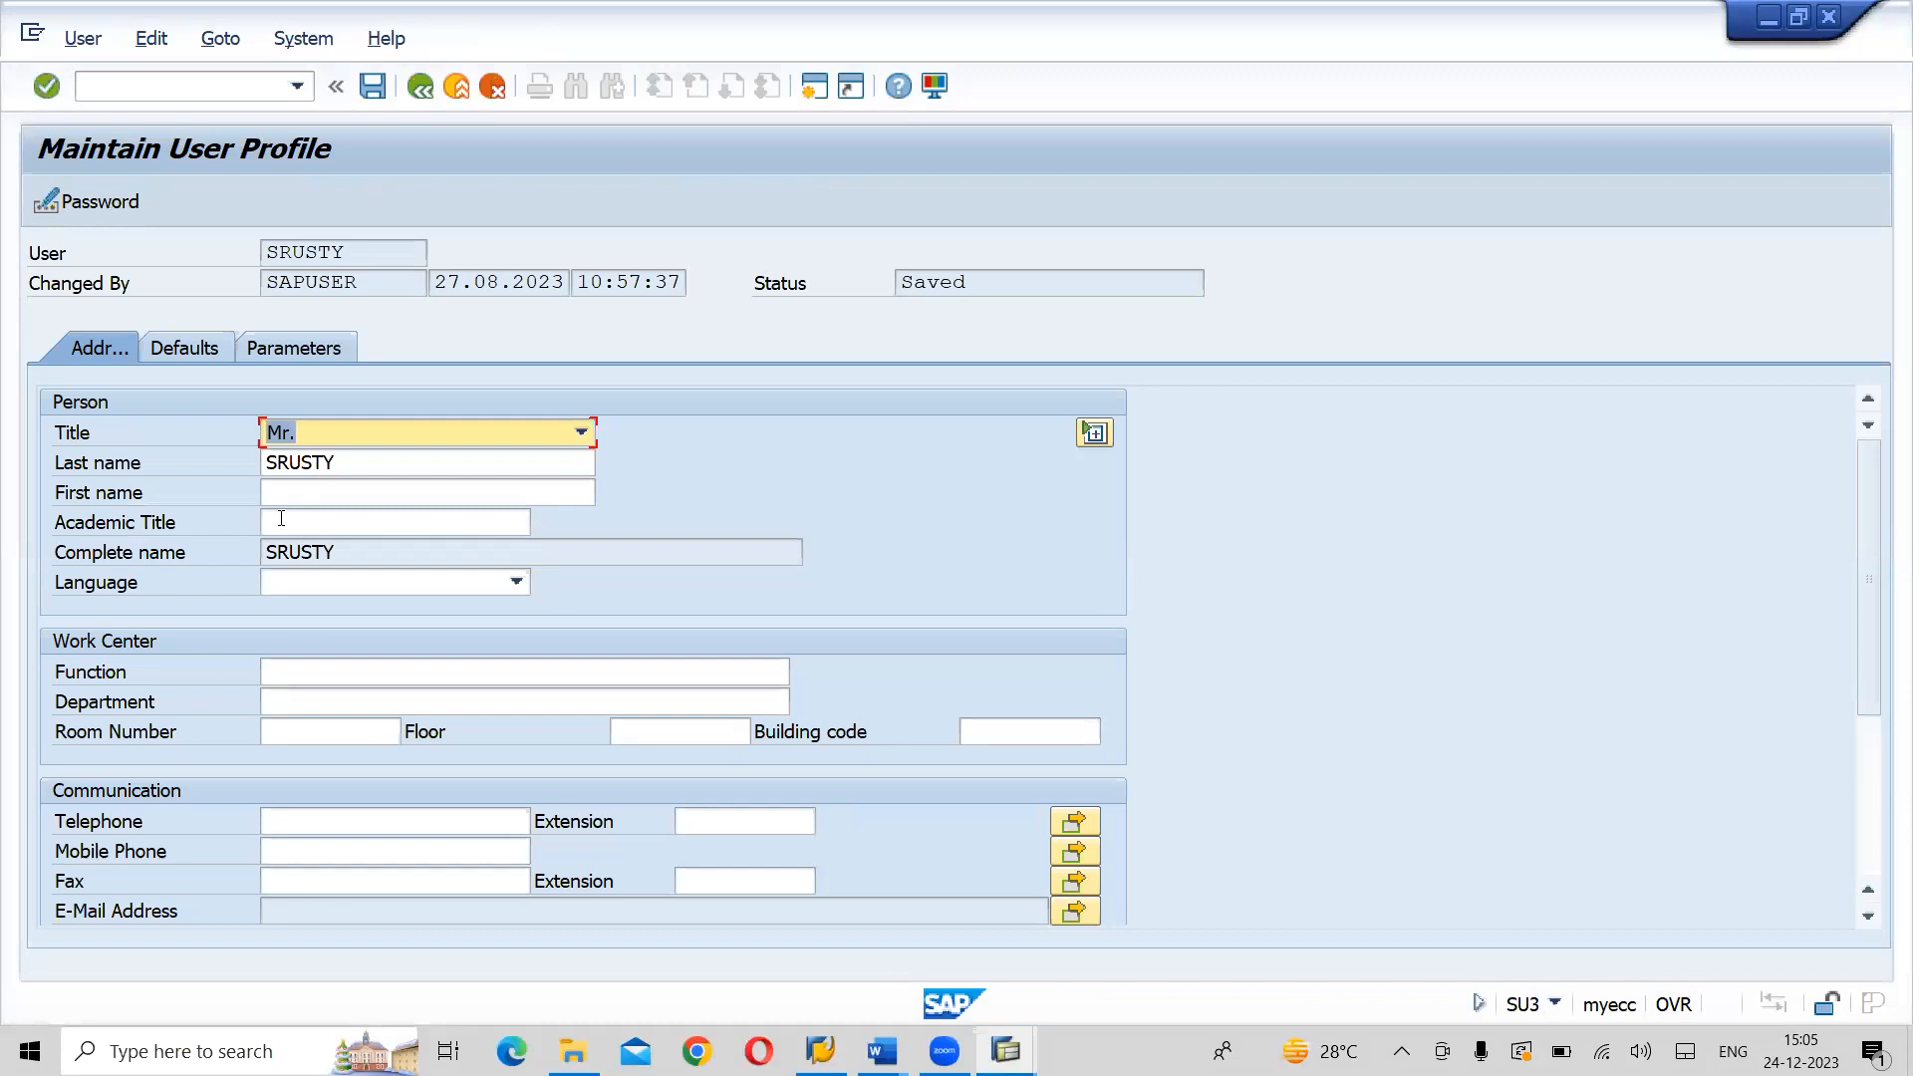
{"action": "left_click", "coordinate": [307, 494]}
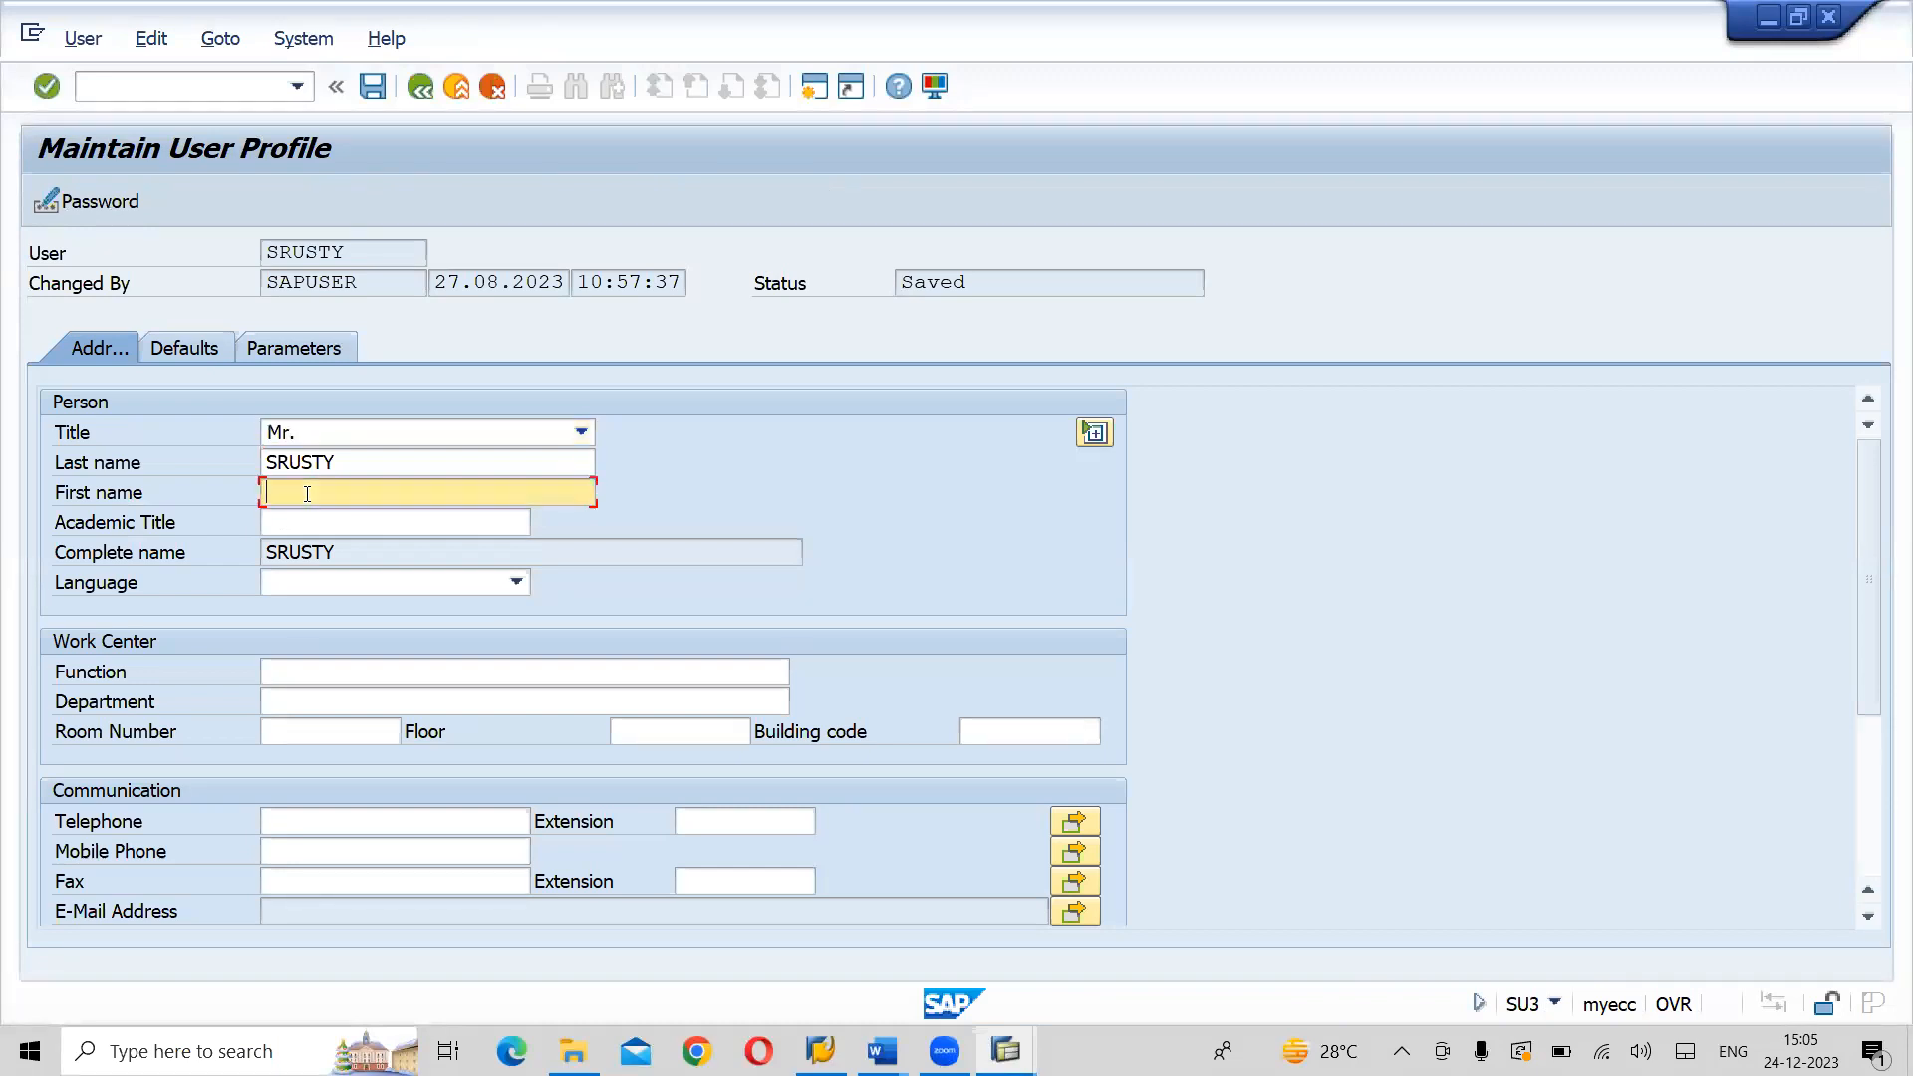
{"action": "type", "text": "Naveen"}
- Enter the contact e-mail address as the department in the Work Center section
{"action": "left_click", "coordinate": [285, 696]}
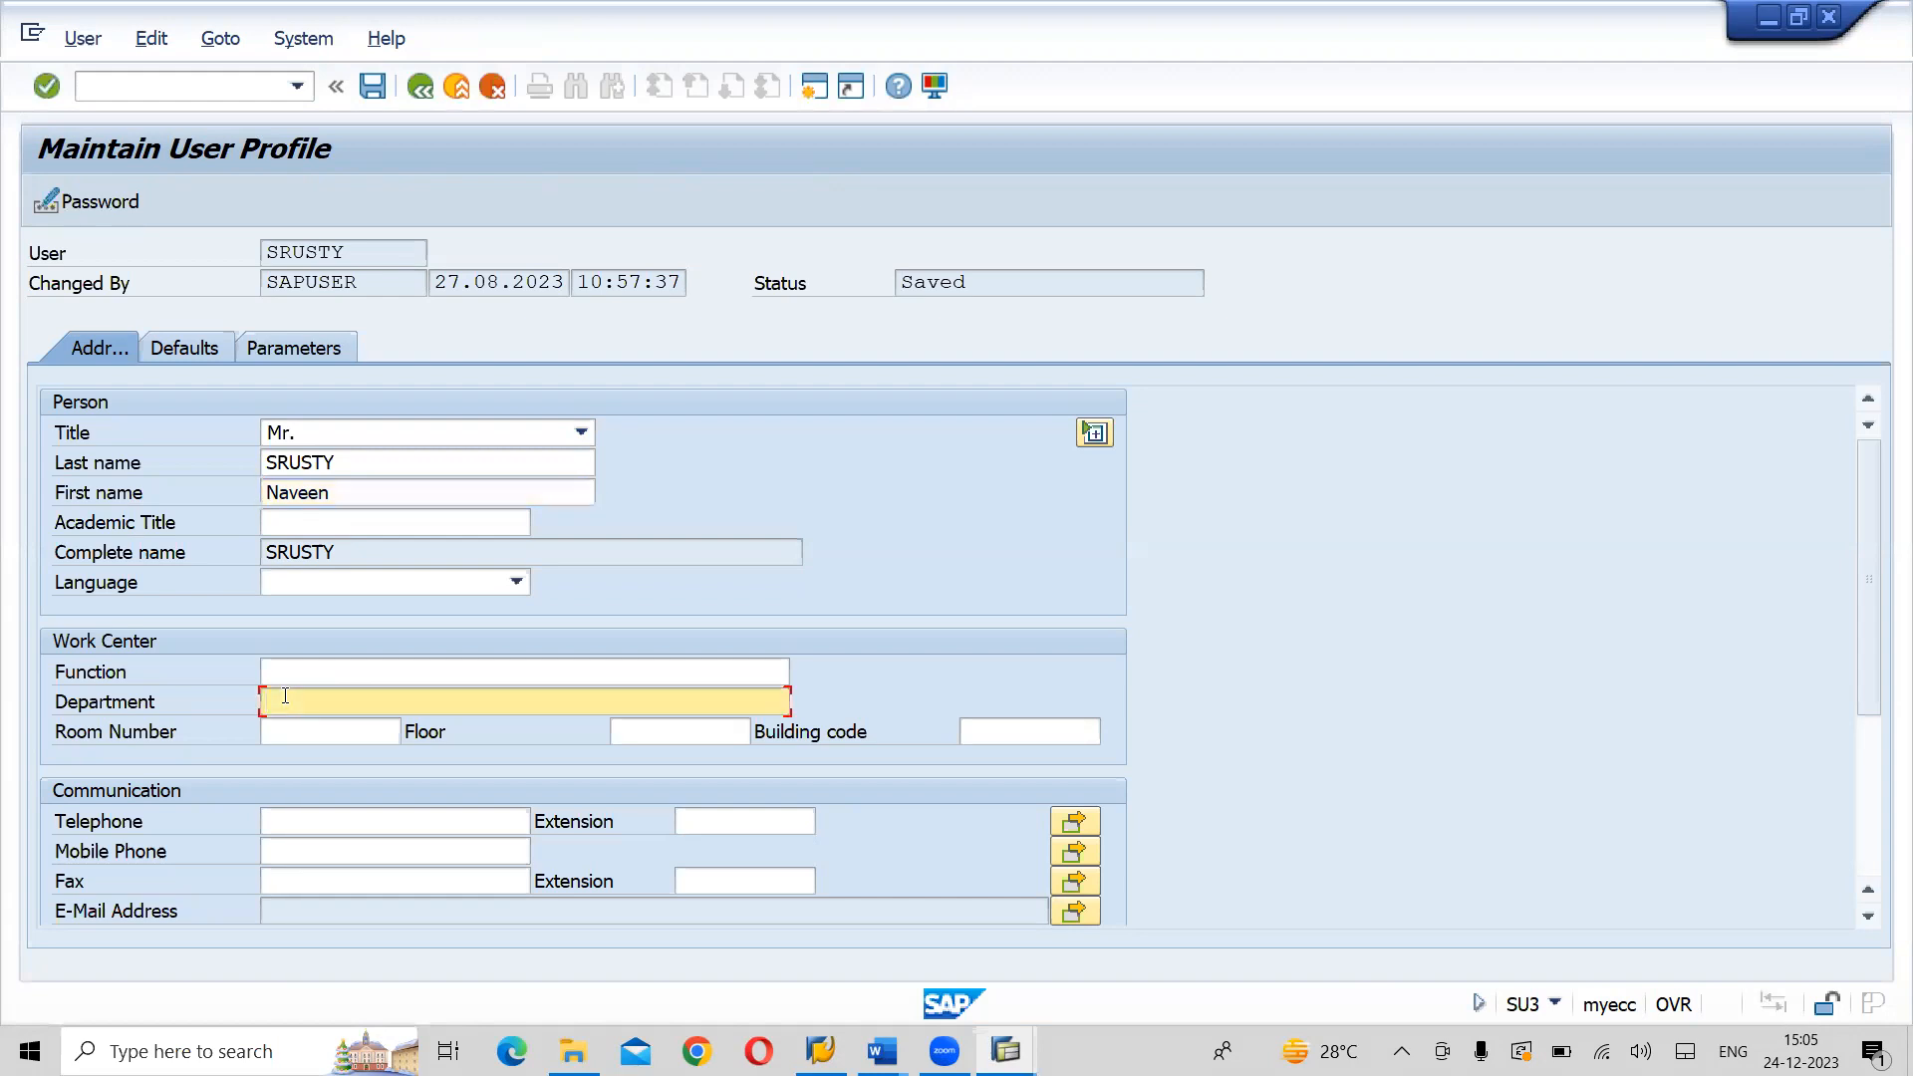
- Enter the contact's telephone number and copy it into the mobile phone field
{"action": "left_click", "coordinate": [345, 825]}
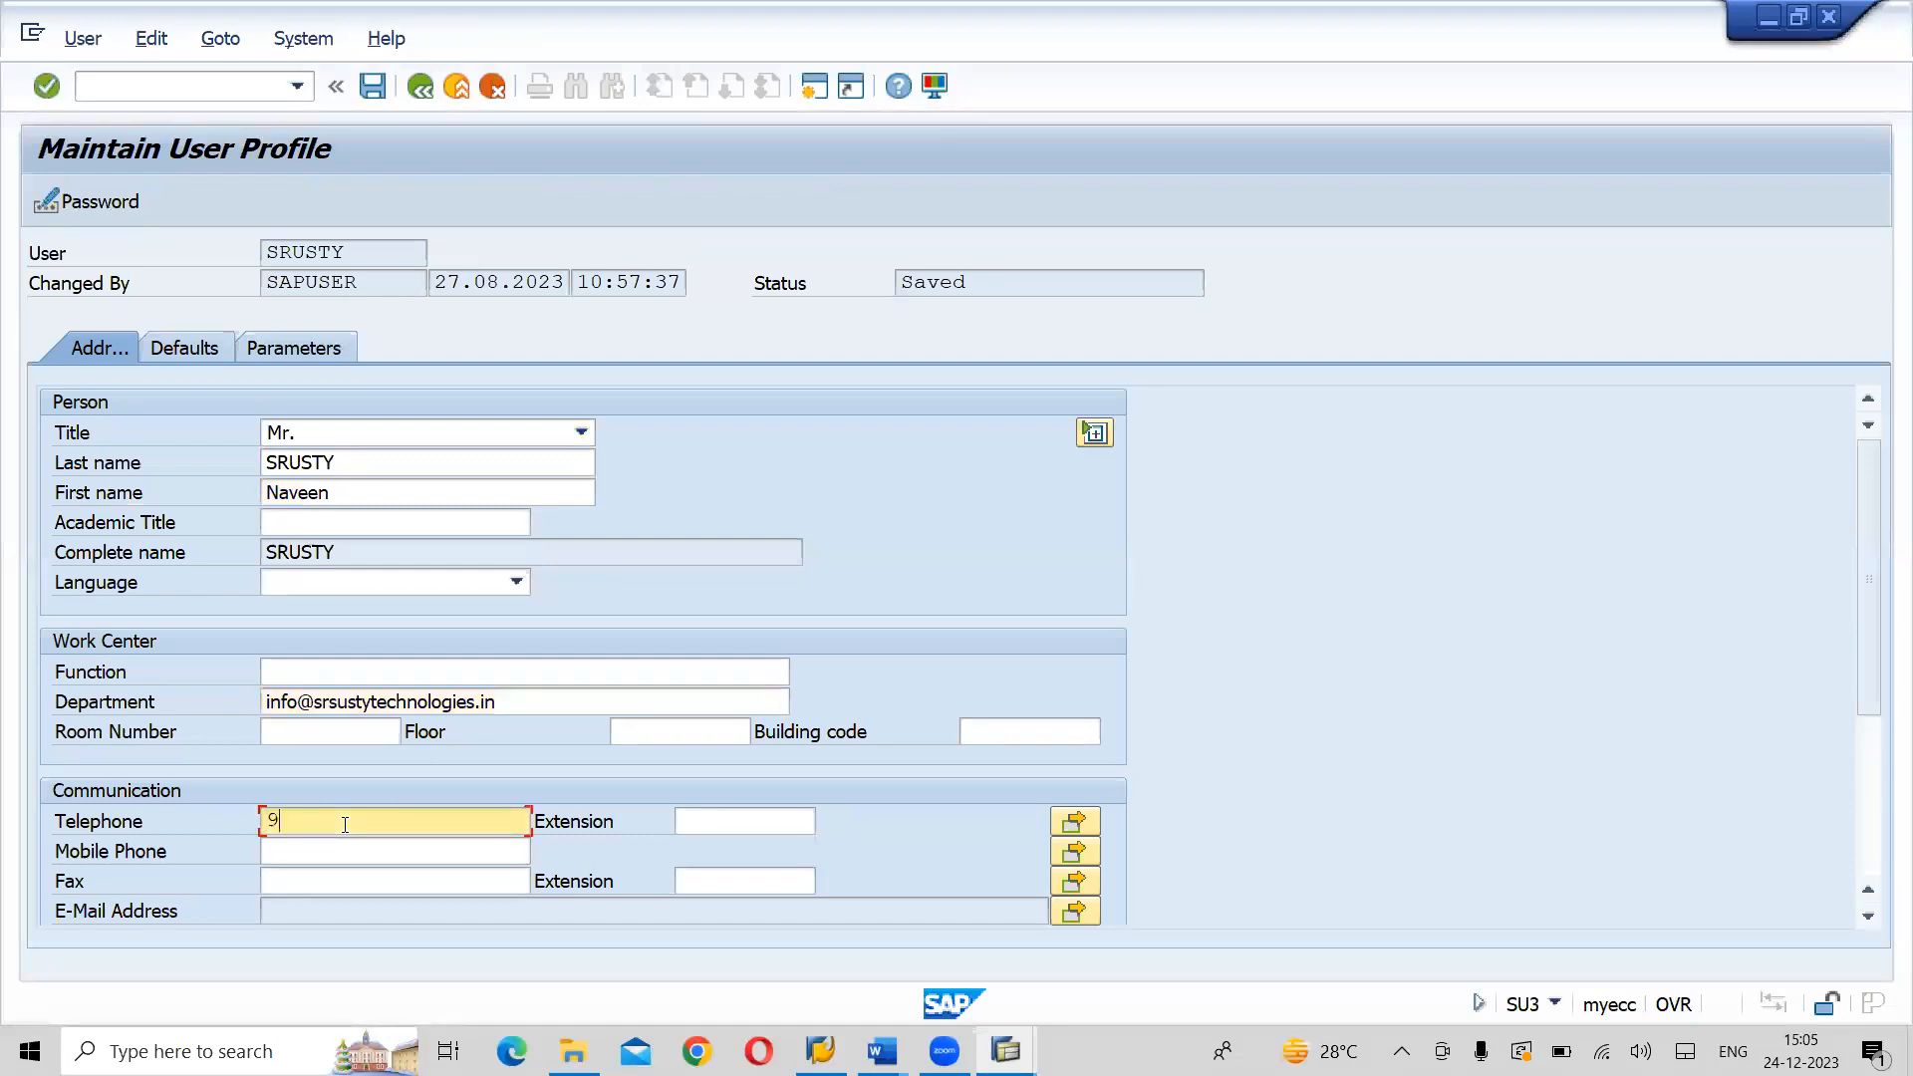
{"action": "left_click_drag", "start_coordinate": [345, 823], "coordinate": [259, 822]}
{"action": "key", "text": "ctrl+c"}
{"action": "left_click", "coordinate": [257, 817]}
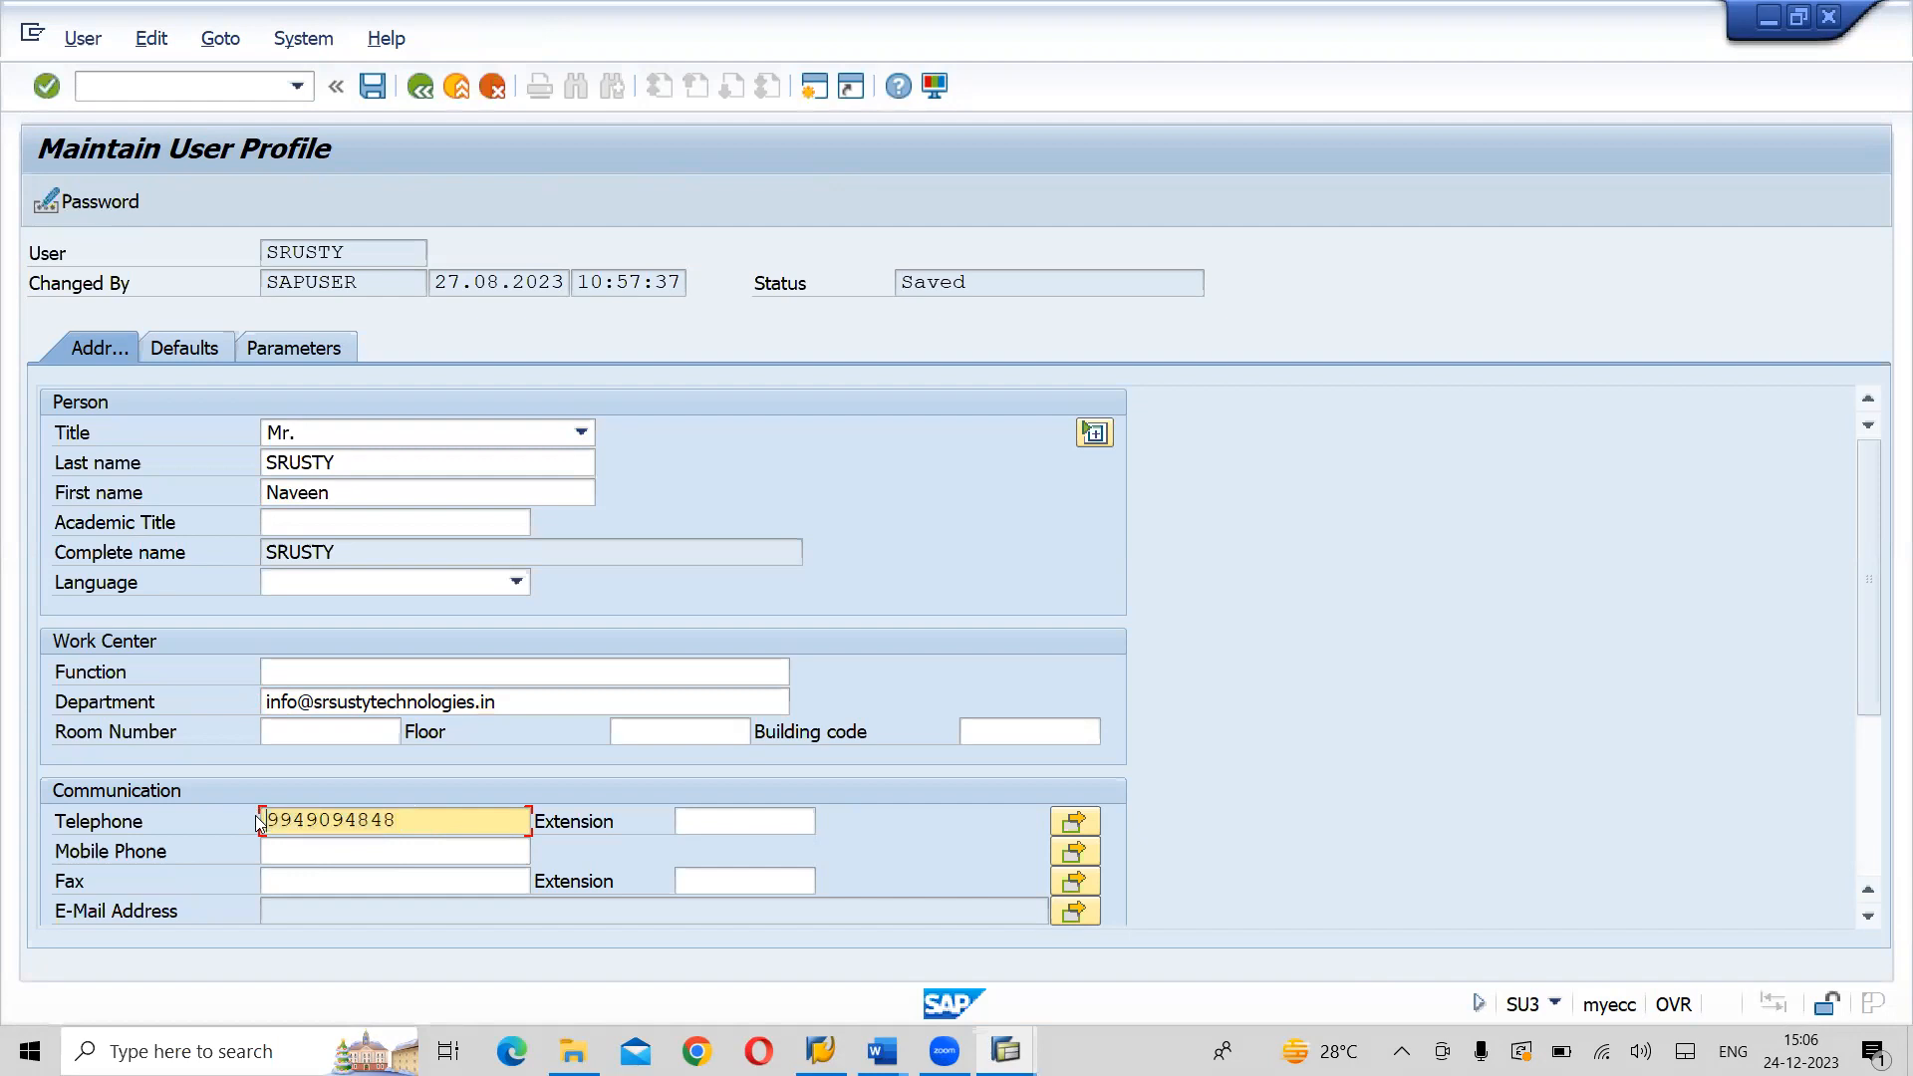
{"action": "left_click", "coordinate": [313, 852]}
{"action": "key", "text": "ctrl+v"}
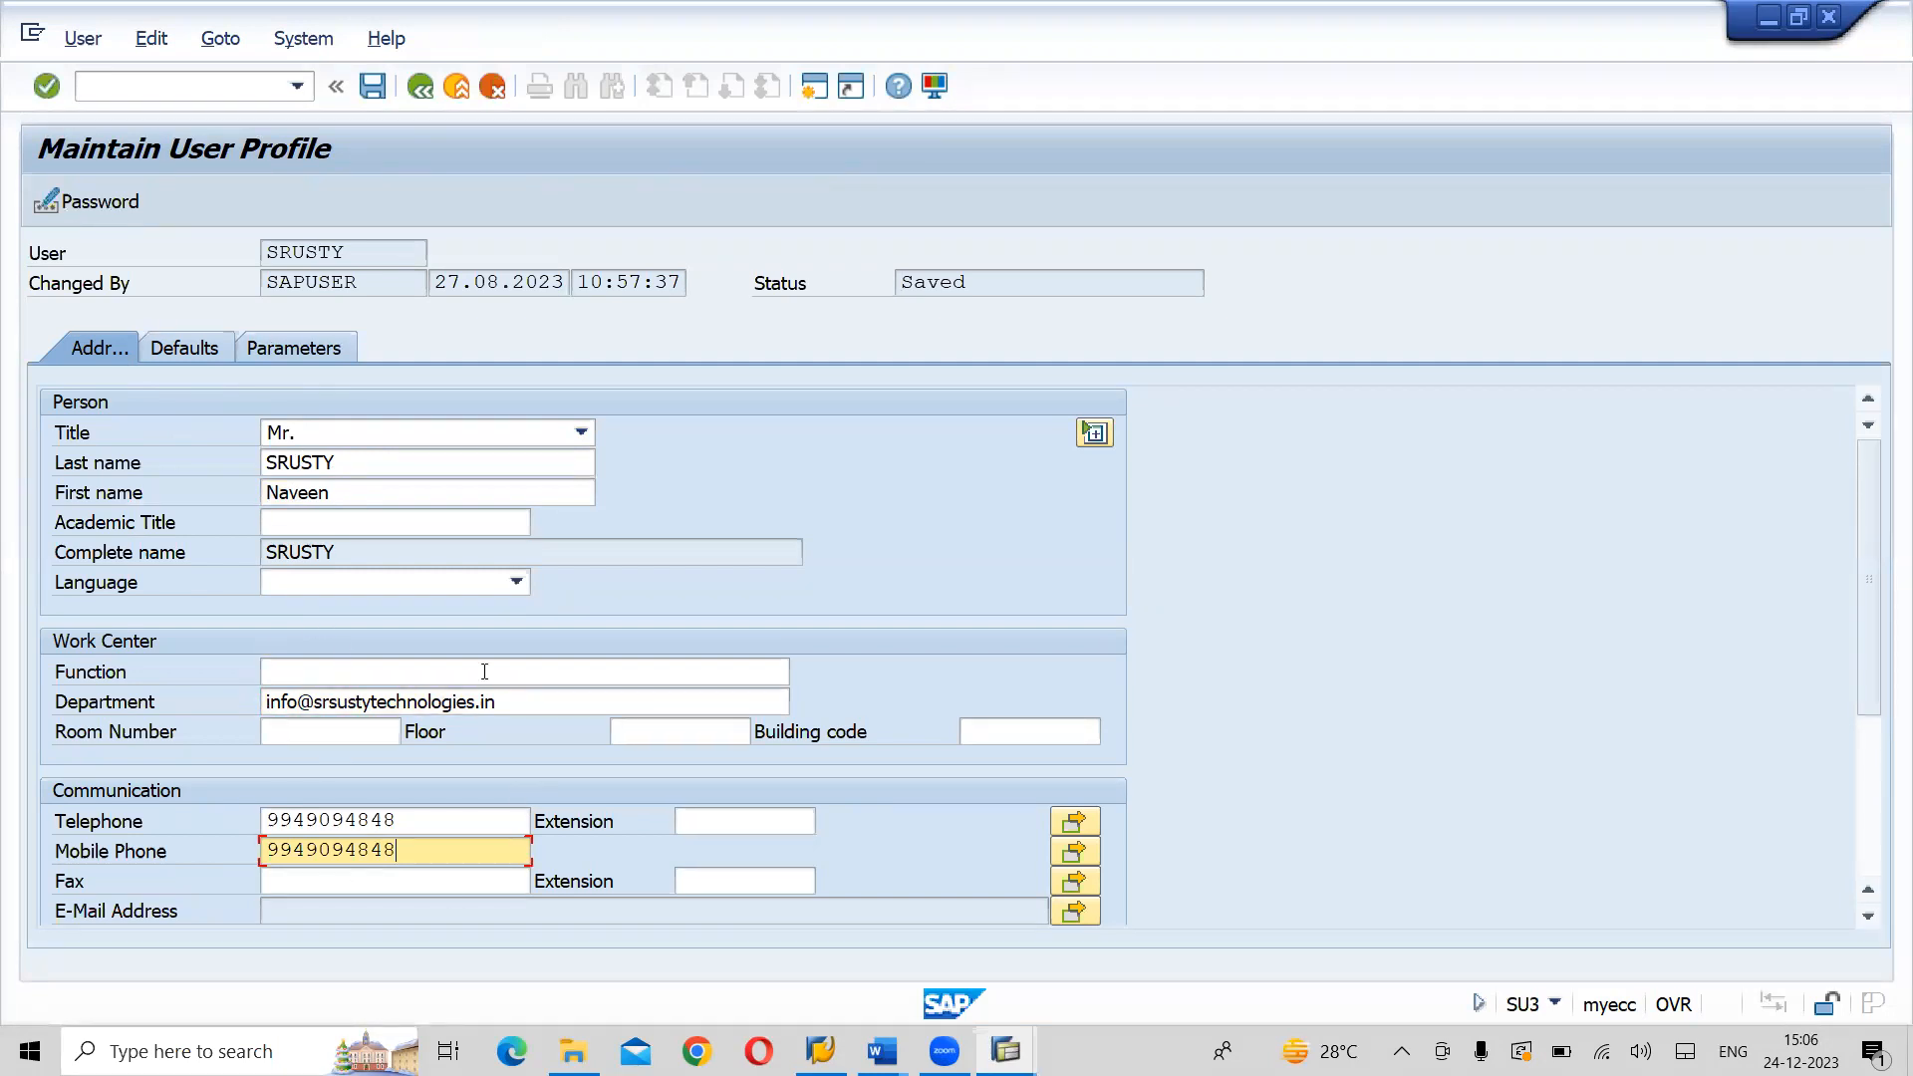
- In the user defaults, set the logon language to EN and decimal notation to 1,234,567.89, and open the output device for editing
{"action": "left_click", "coordinate": [187, 355]}
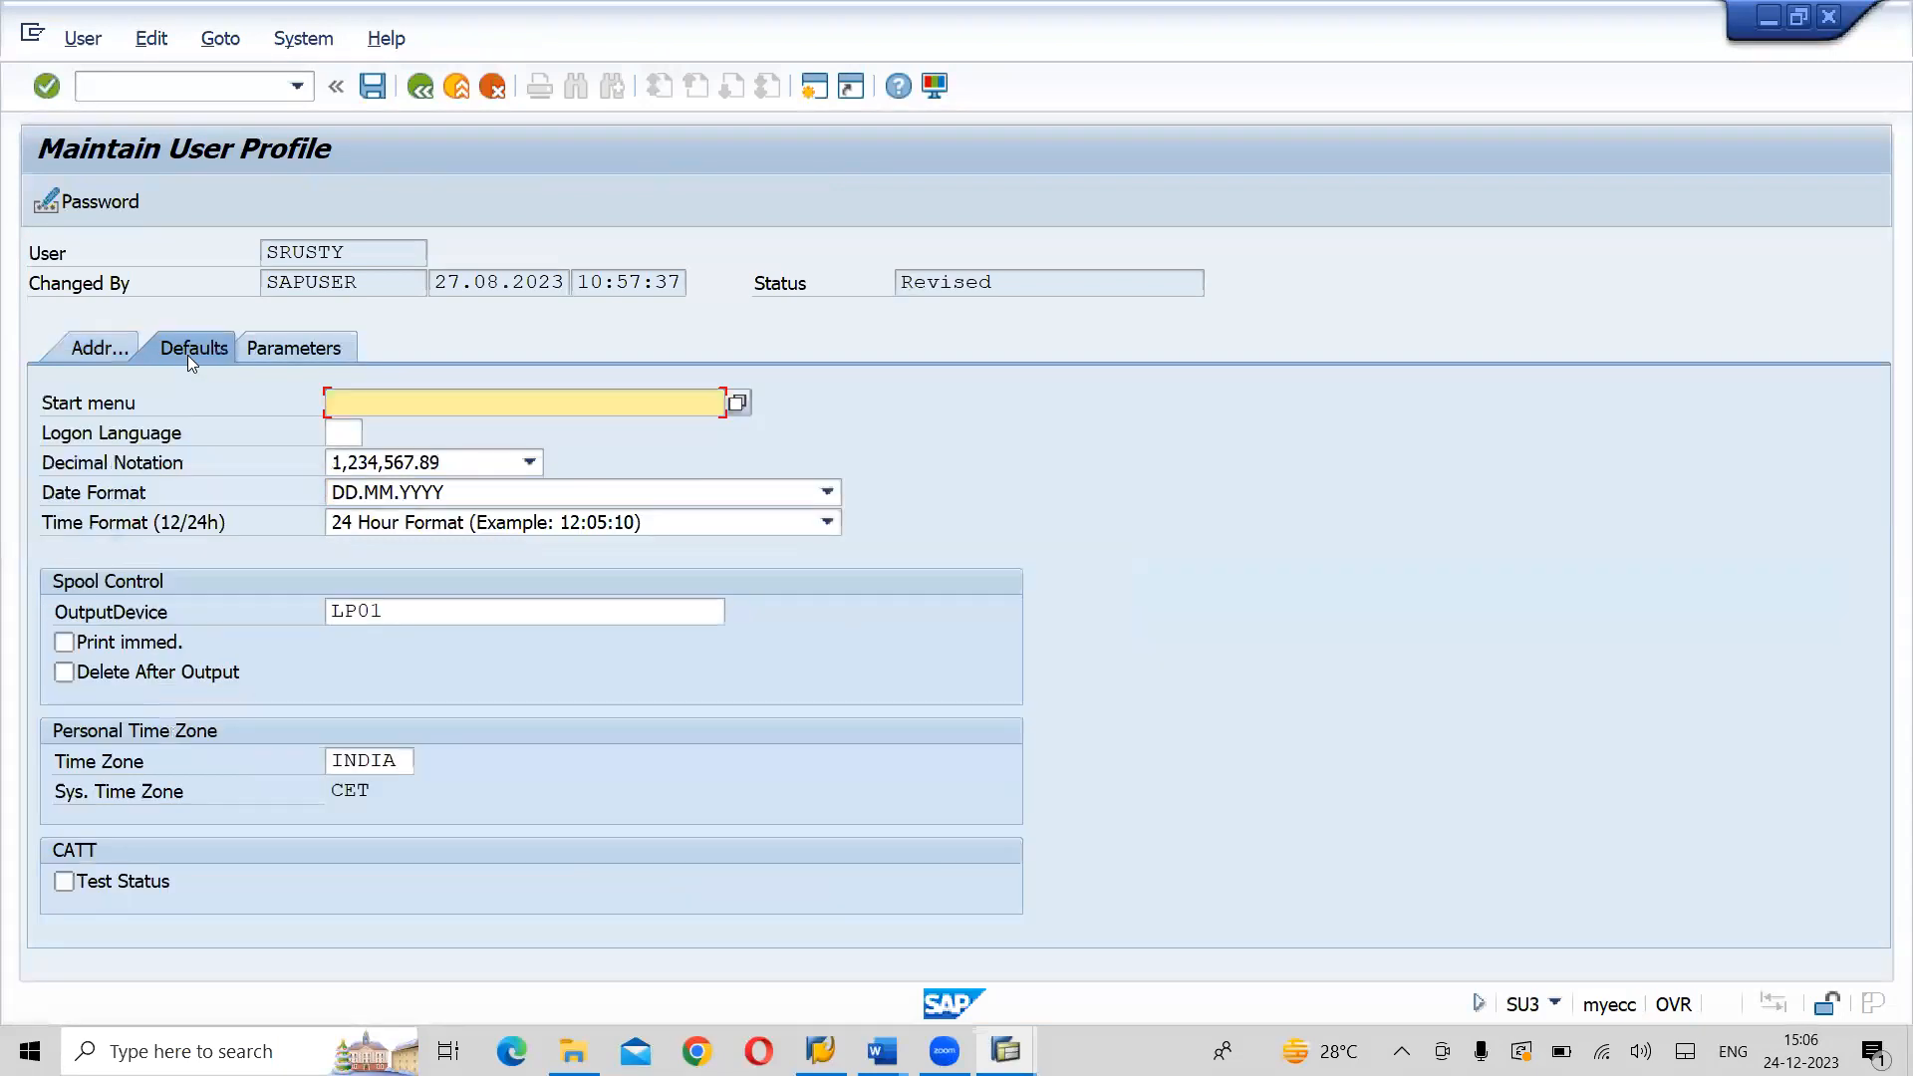
{"action": "left_click", "coordinate": [340, 434]}
{"action": "type", "text": "E"}
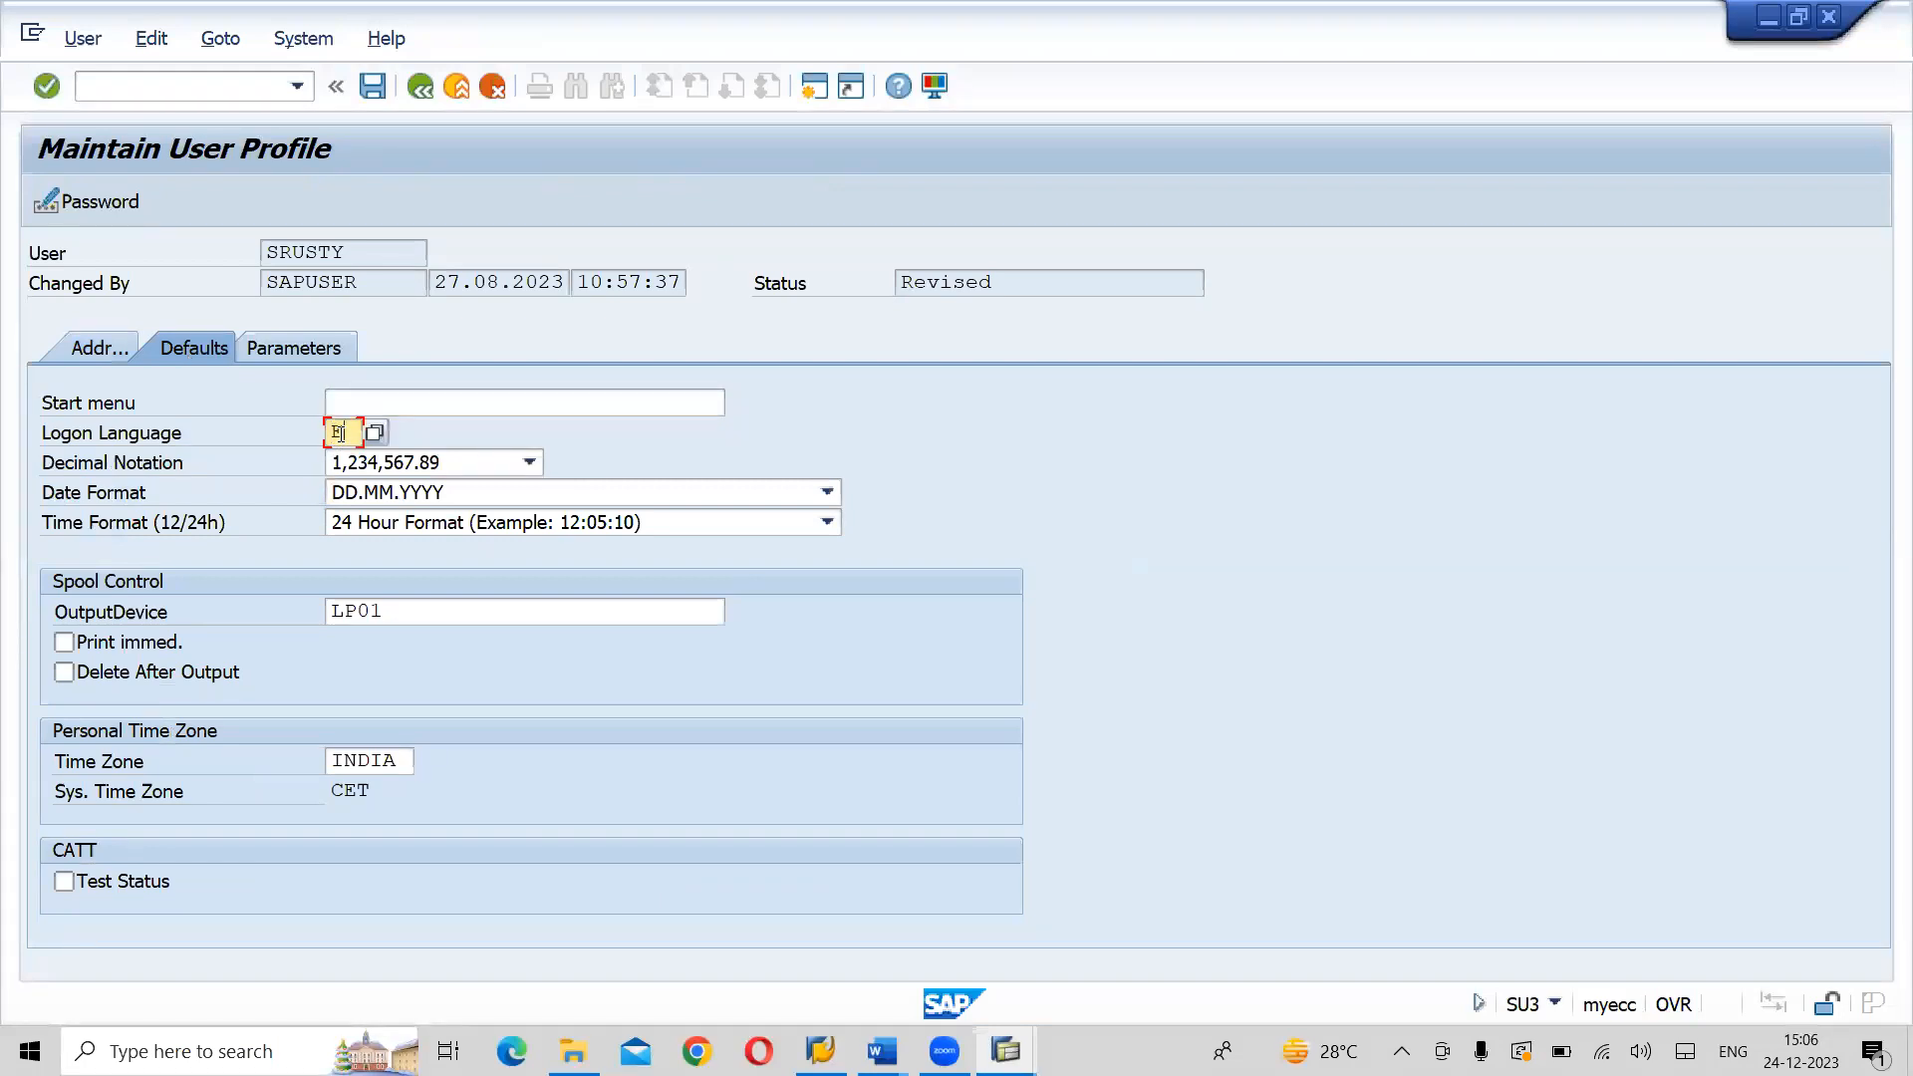
{"action": "type", "text": "N"}
{"action": "left_click", "coordinate": [530, 463]}
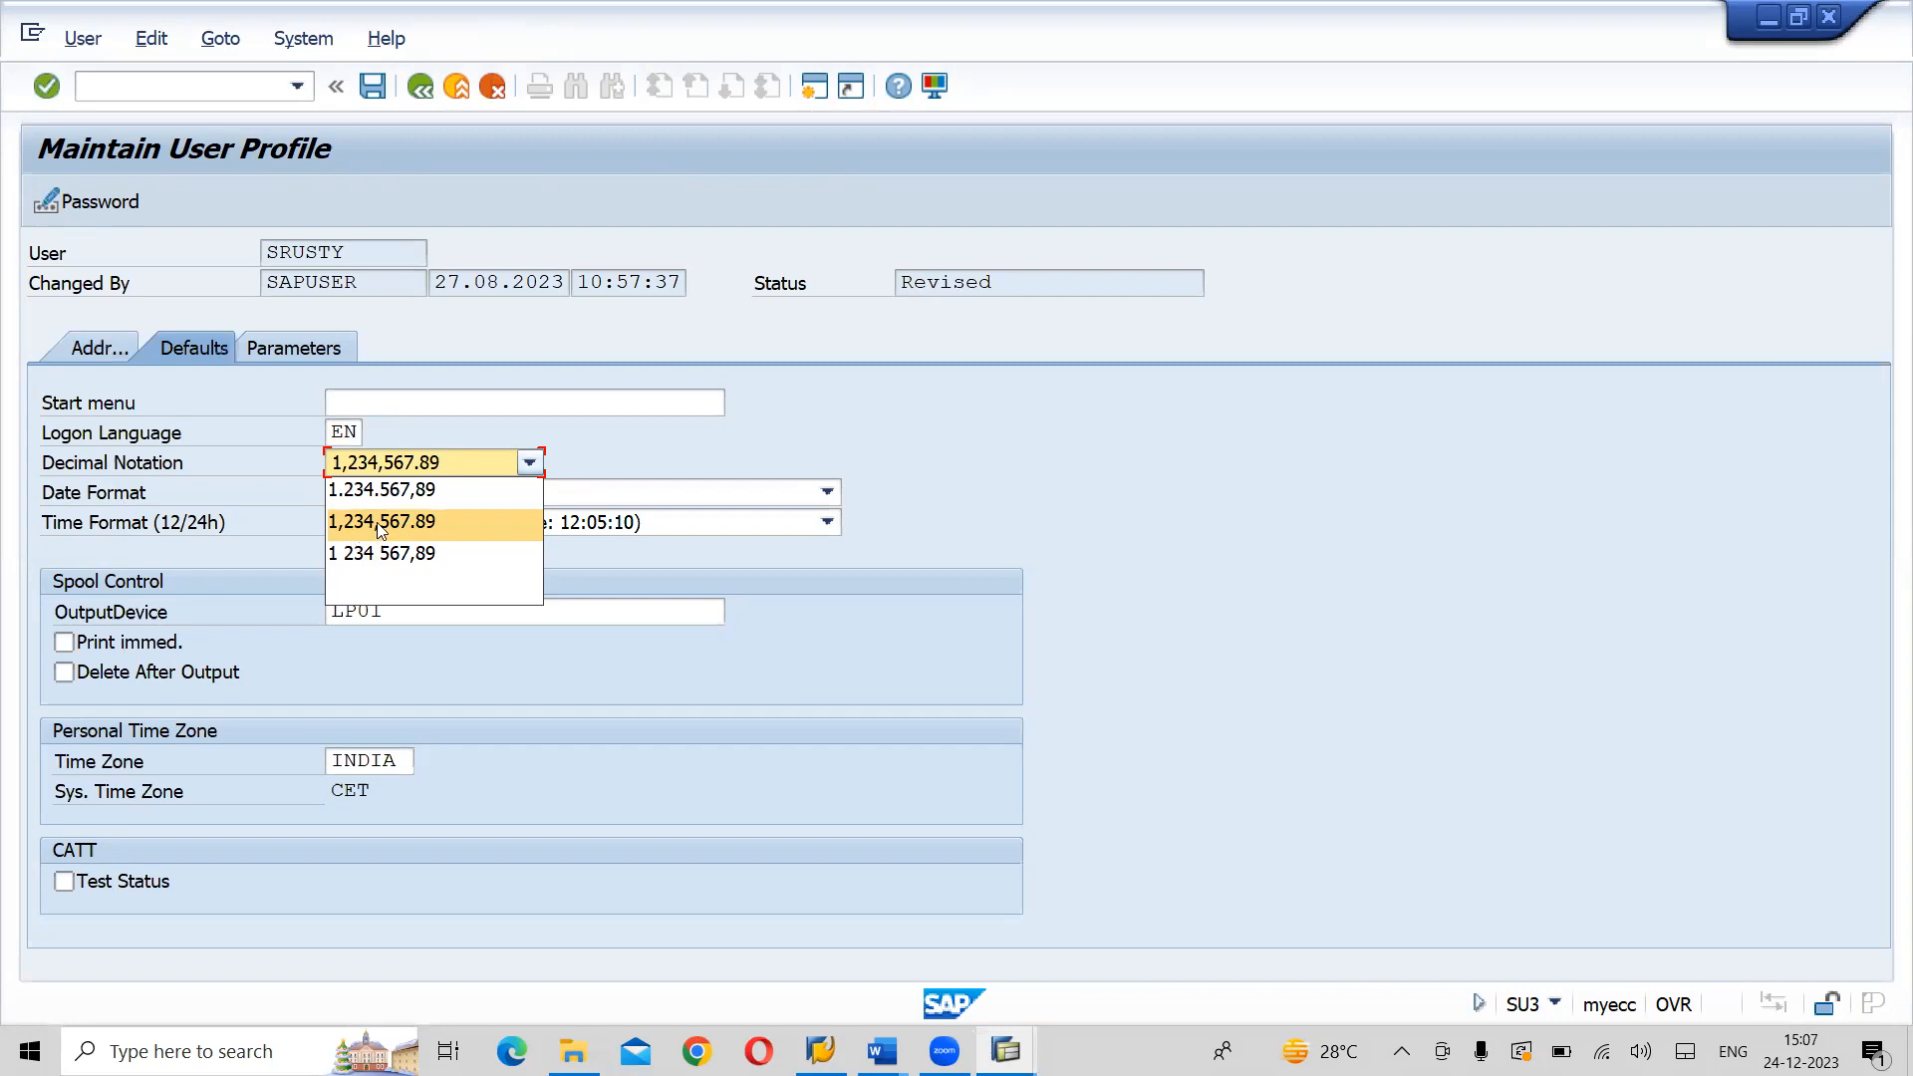
{"action": "left_click", "coordinate": [354, 537]}
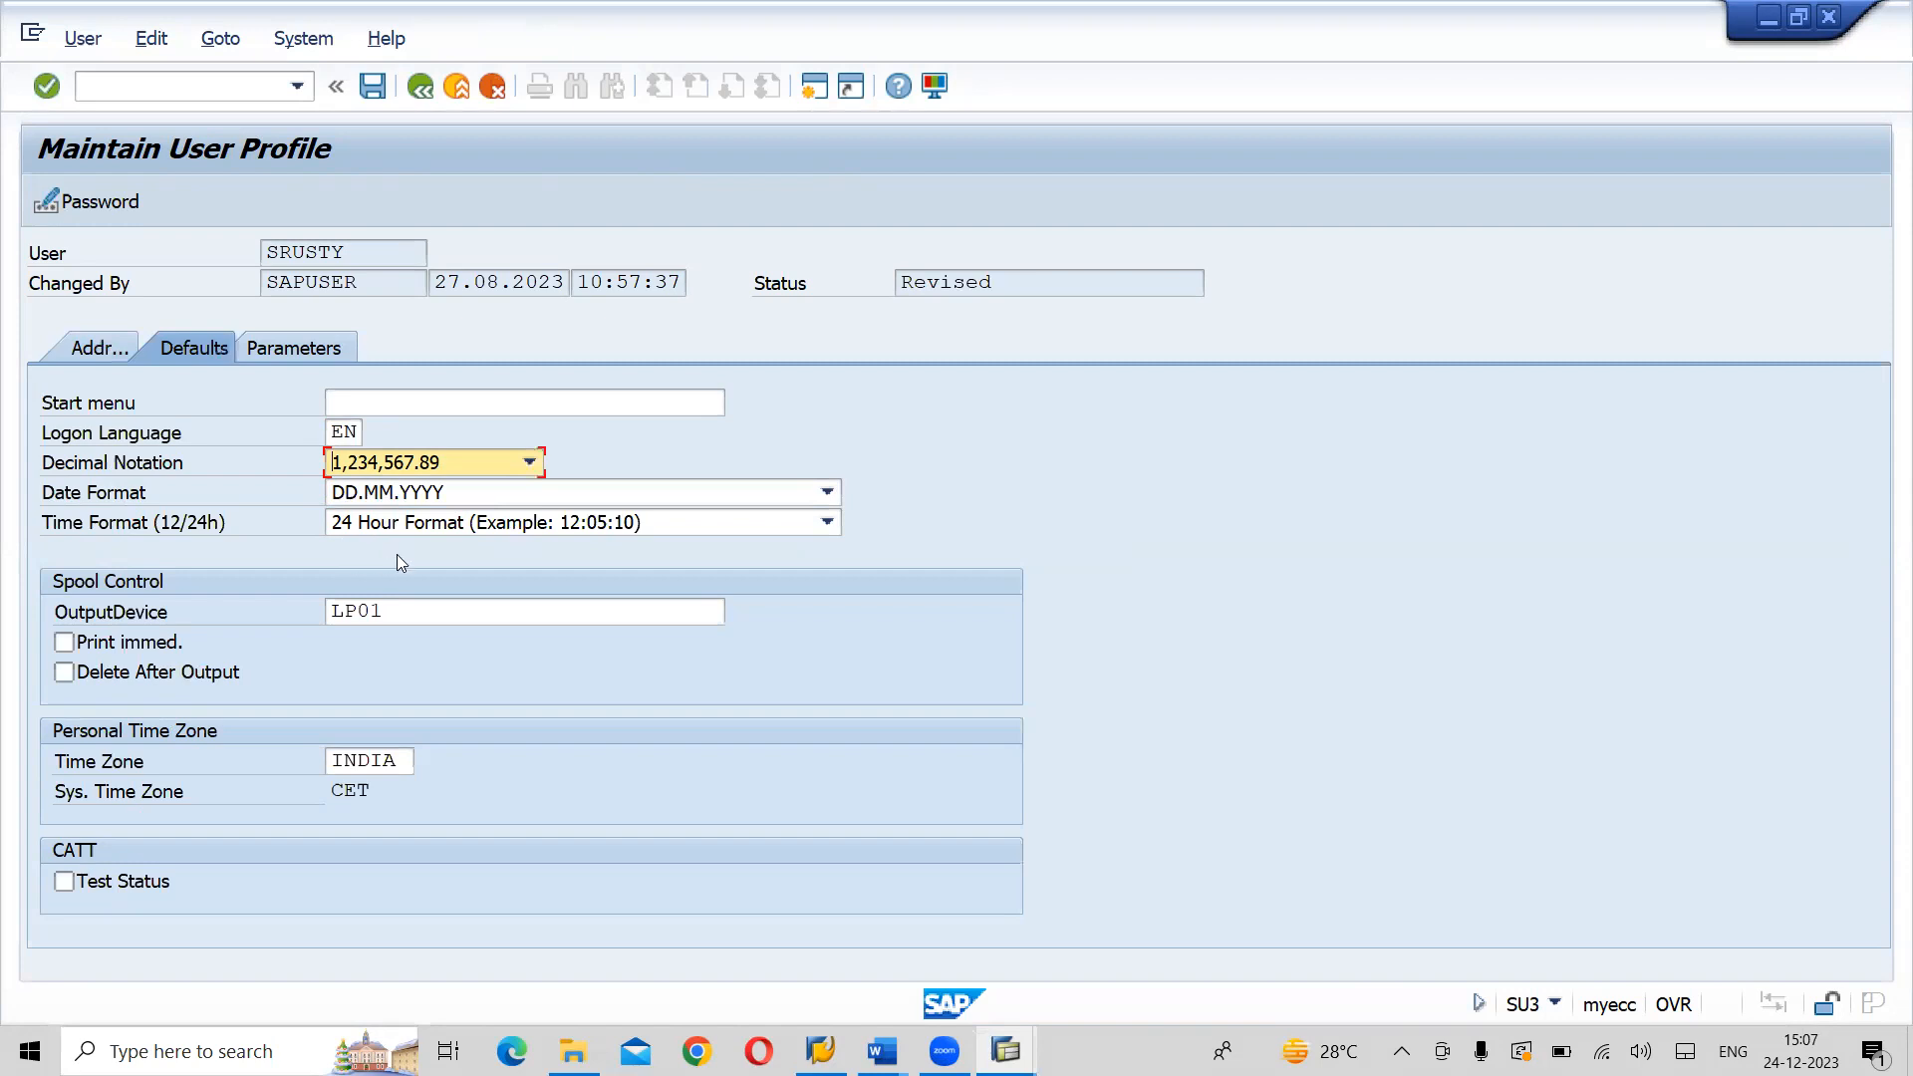
{"action": "left_click", "coordinate": [418, 614]}
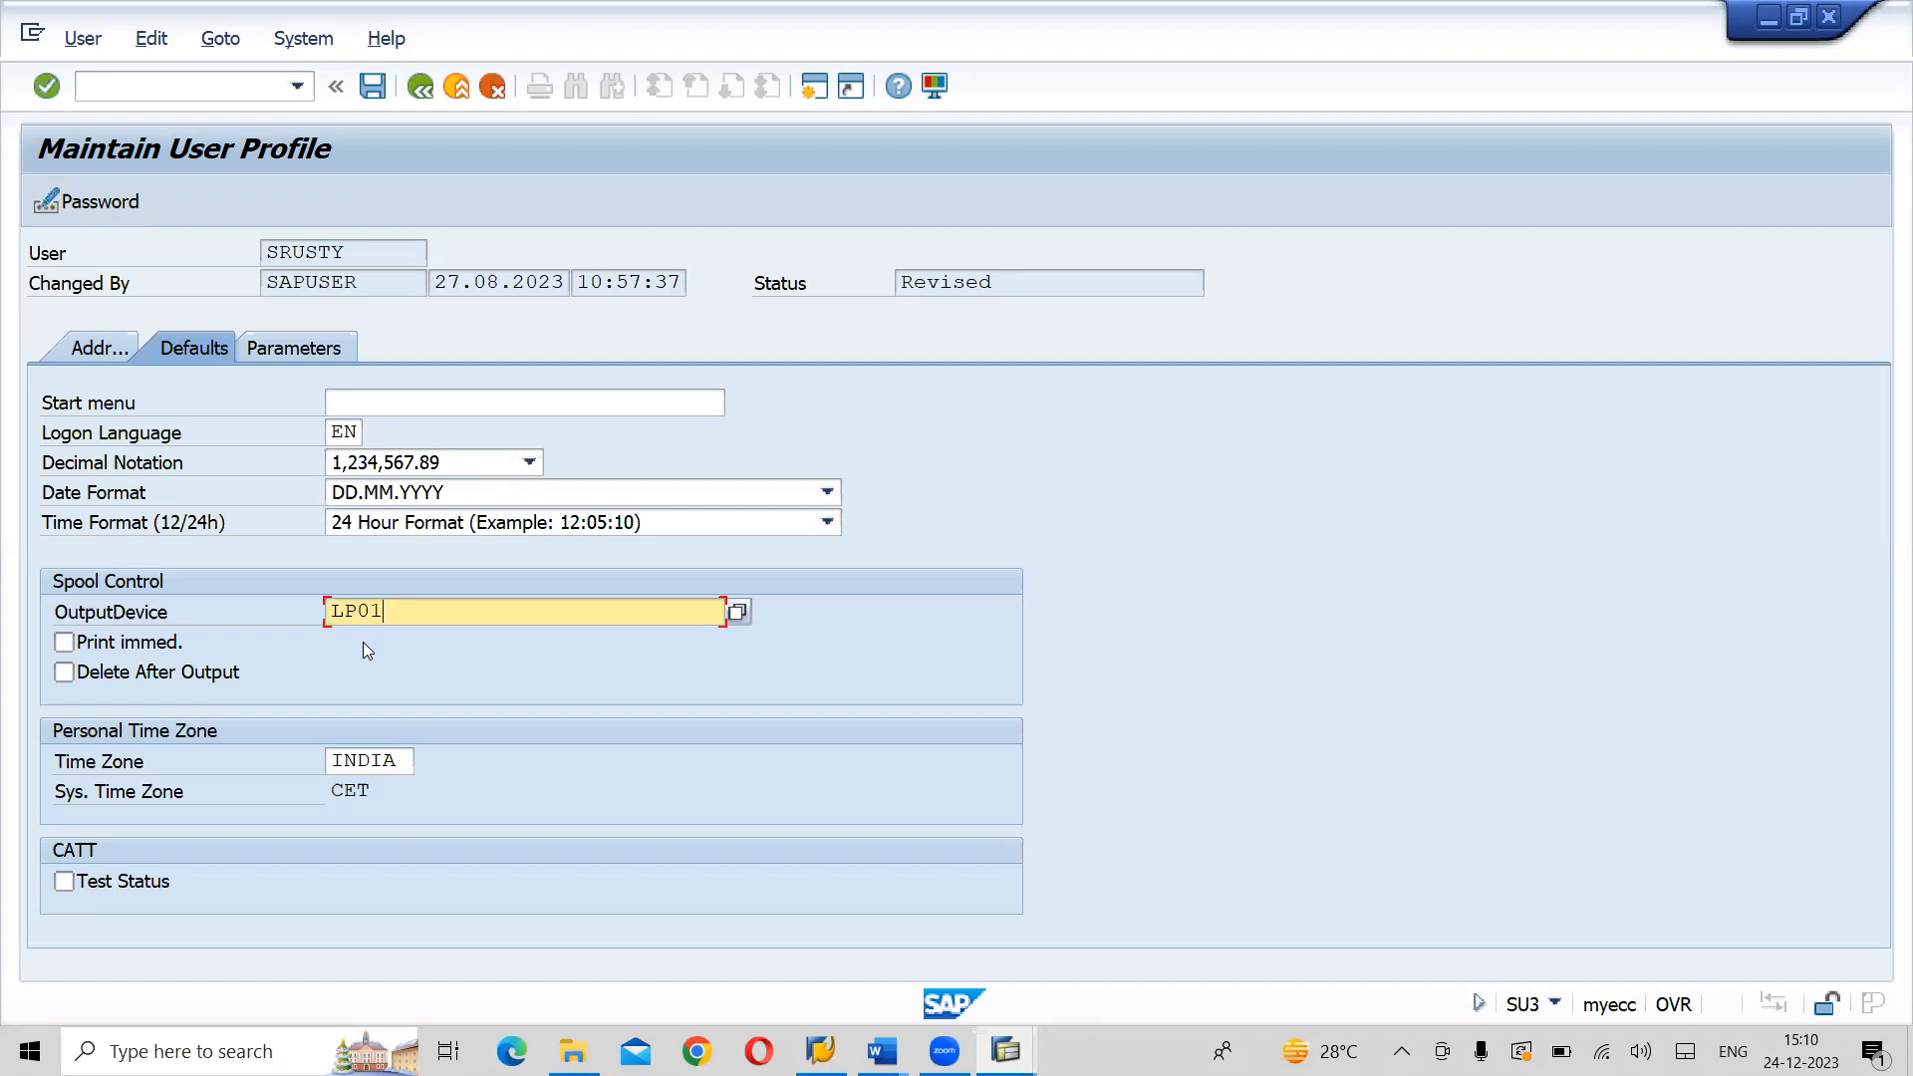
- Save the maintained user profile, and switch to the SAP FICO notes in Word at the configuration environment section
{"action": "left_click", "coordinate": [375, 85]}
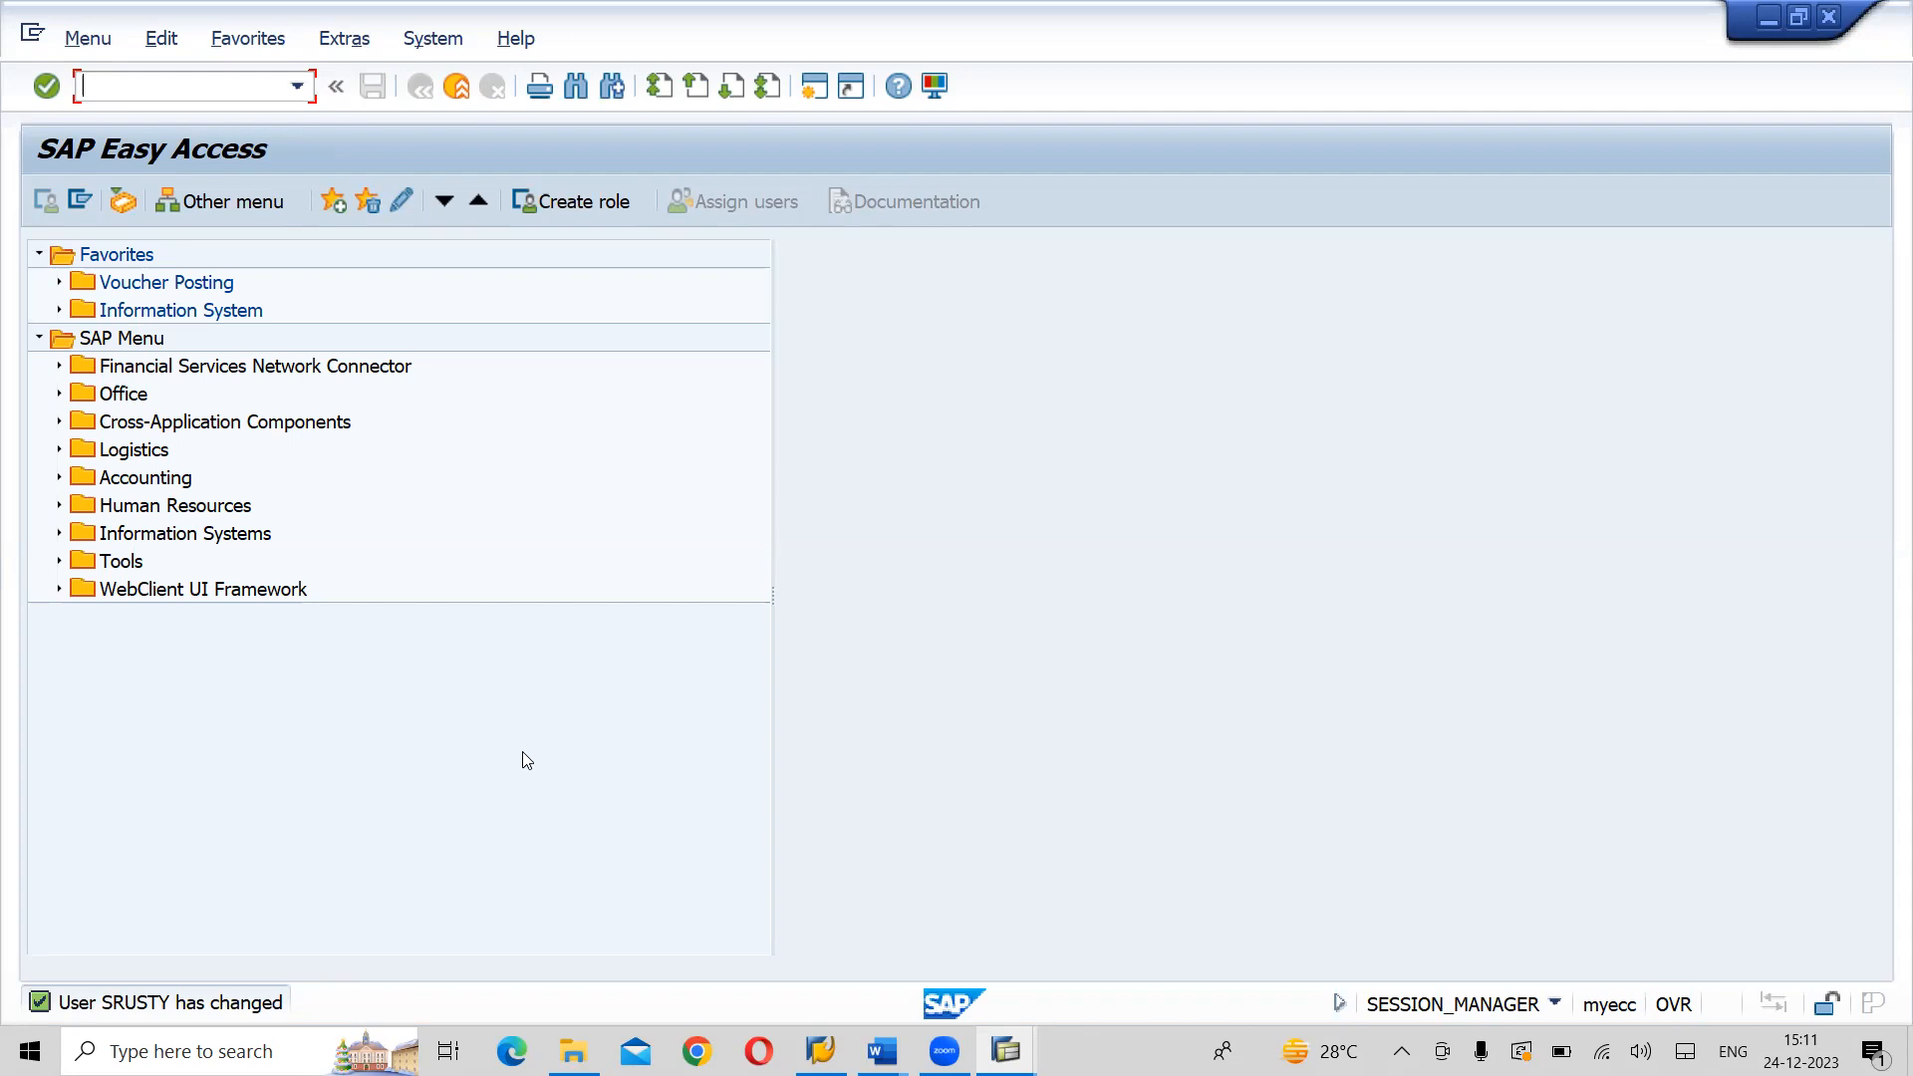
{"action": "key", "text": "alt+Tab"}
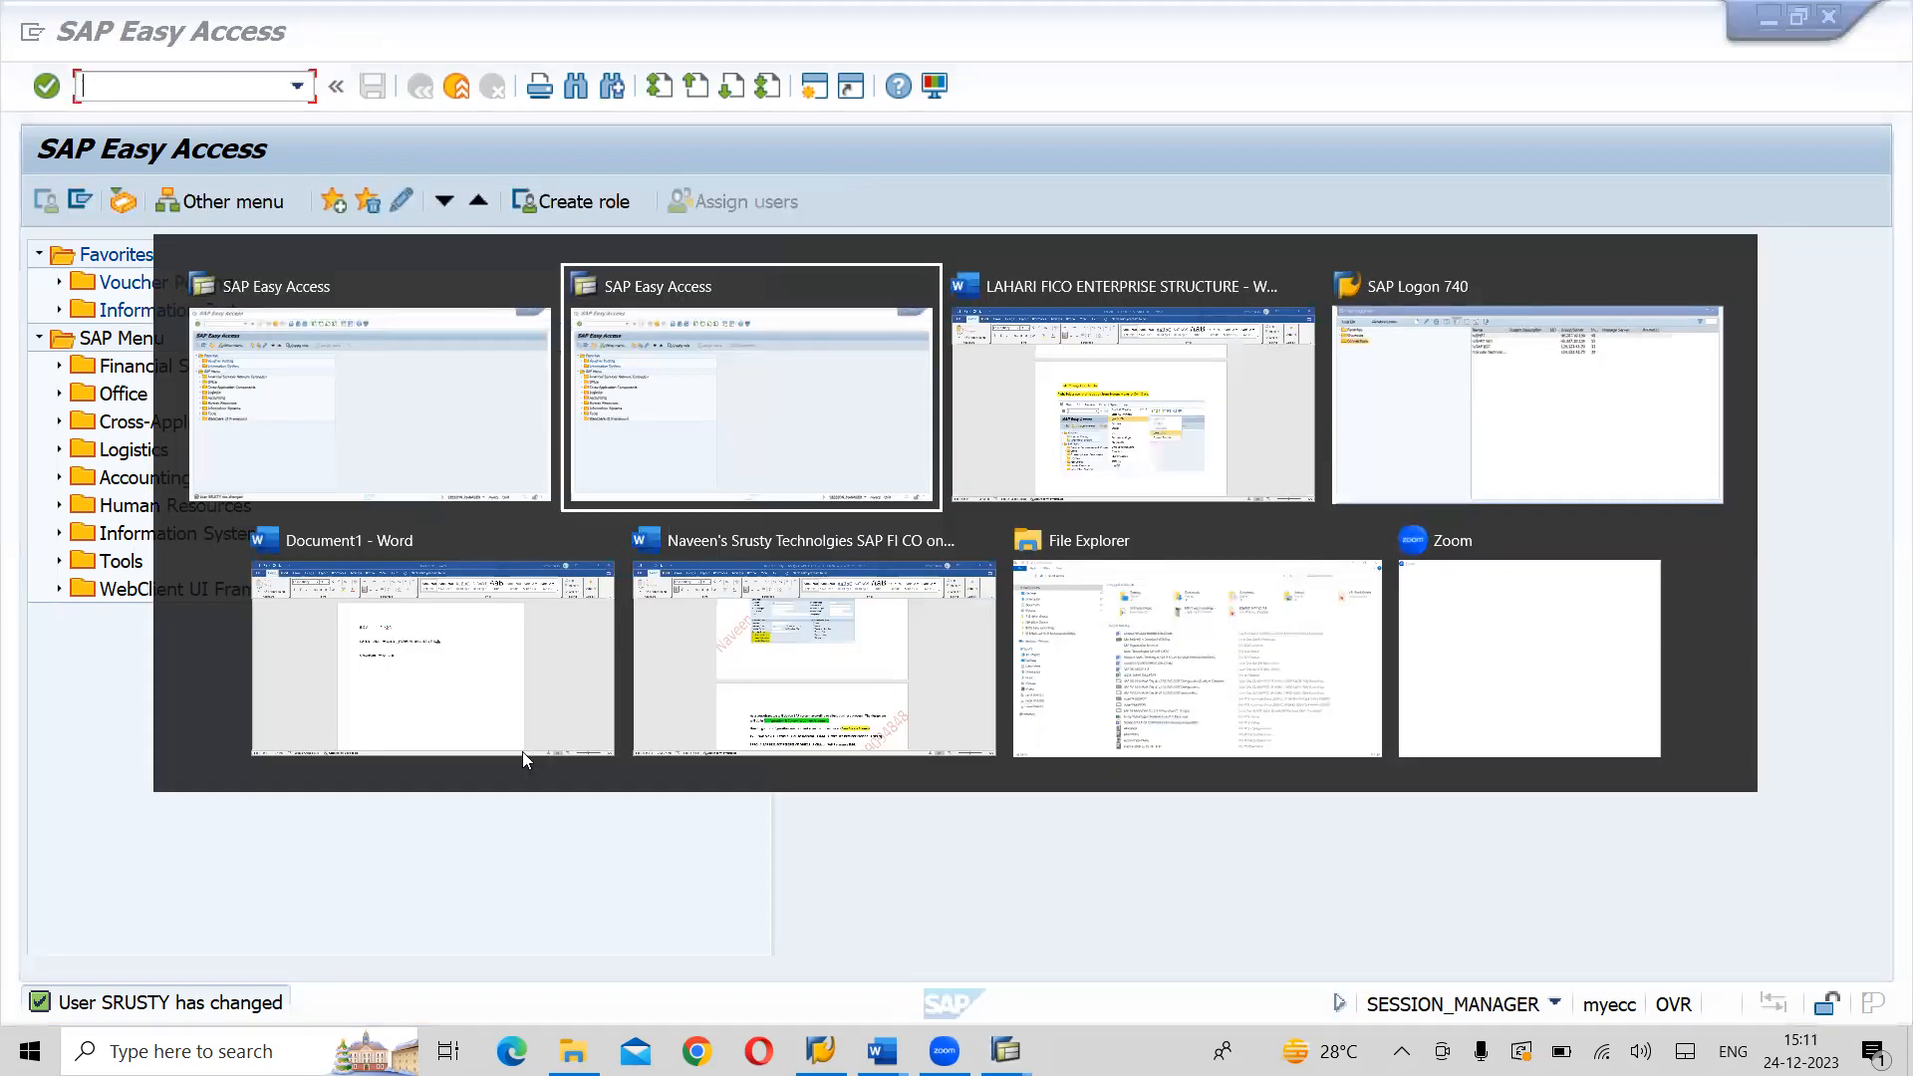
{"action": "key", "text": "alt+Tab"}
{"action": "key", "text": "alt+Tab"}
{"action": "key", "text": "alt+Tab"}
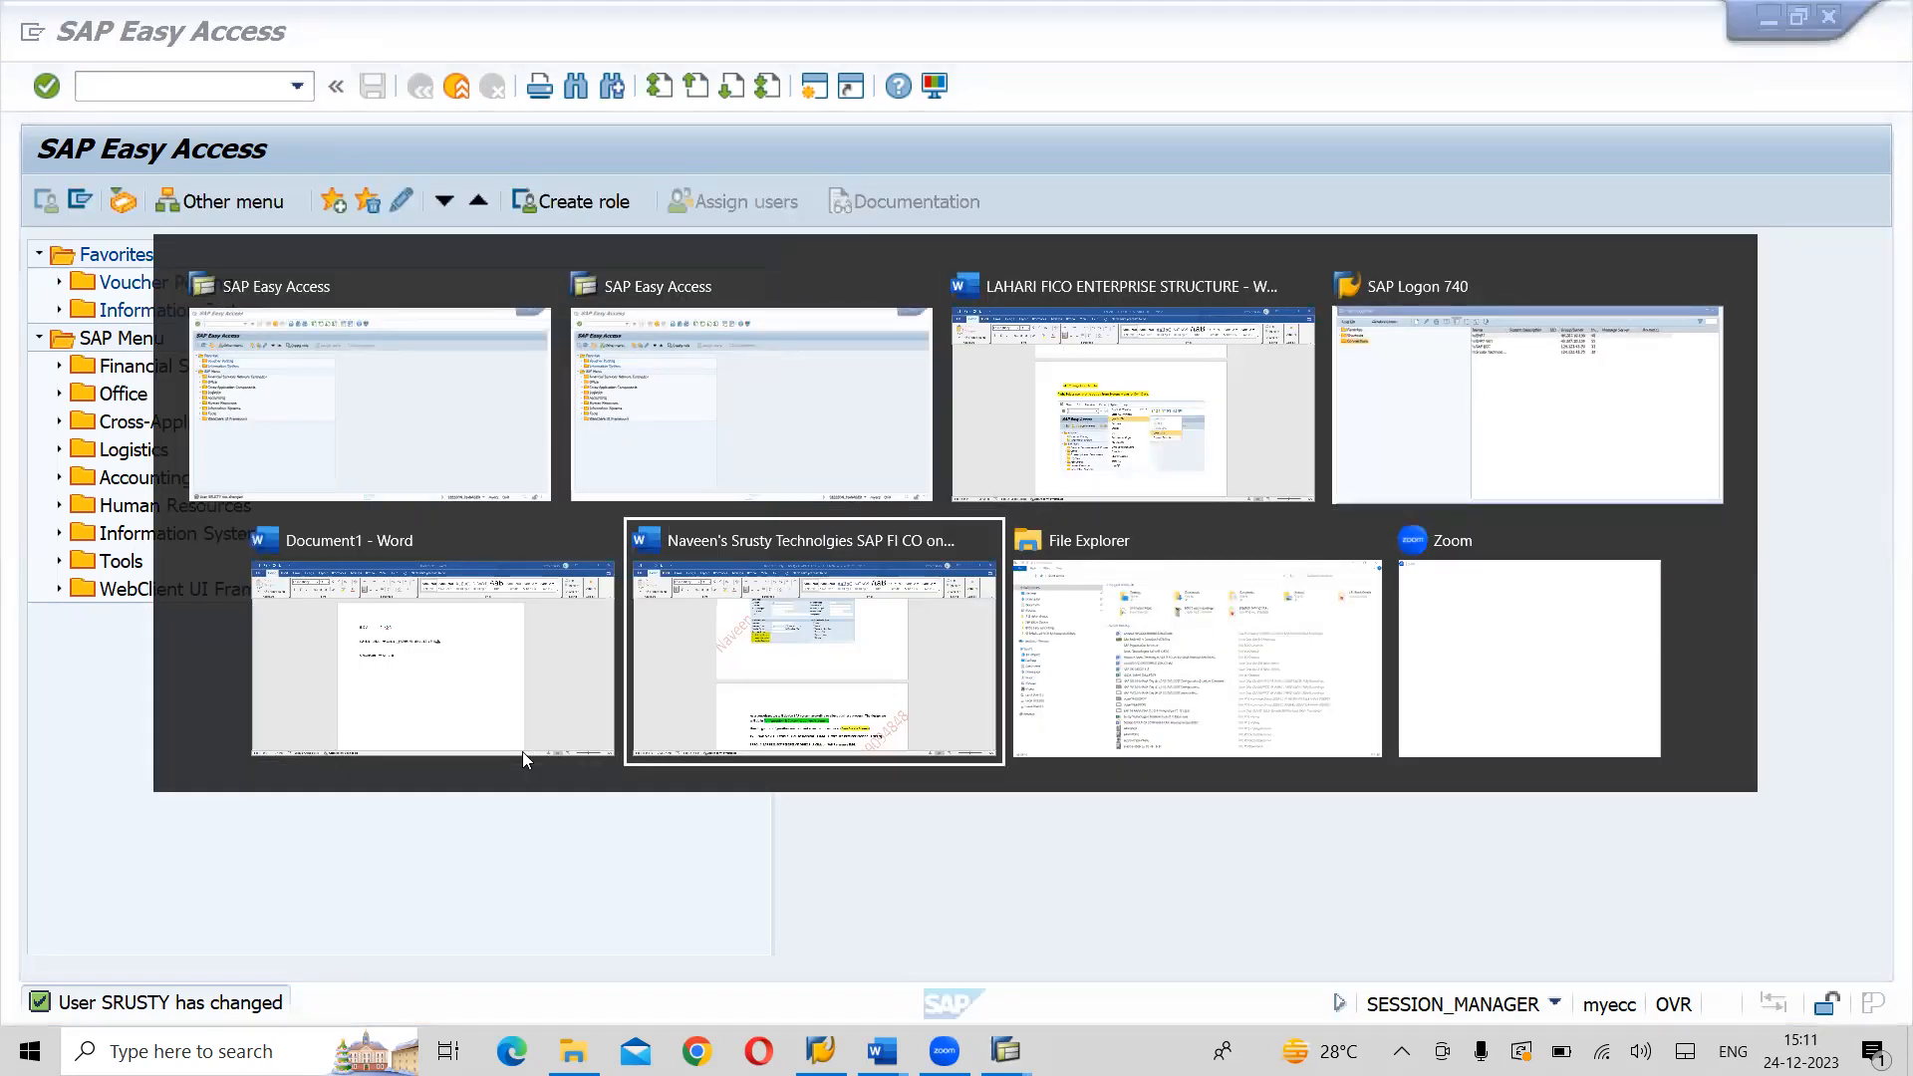
{"action": "scroll", "coordinate": [518, 760], "scroll_direction": "down", "scroll_amount": 5}
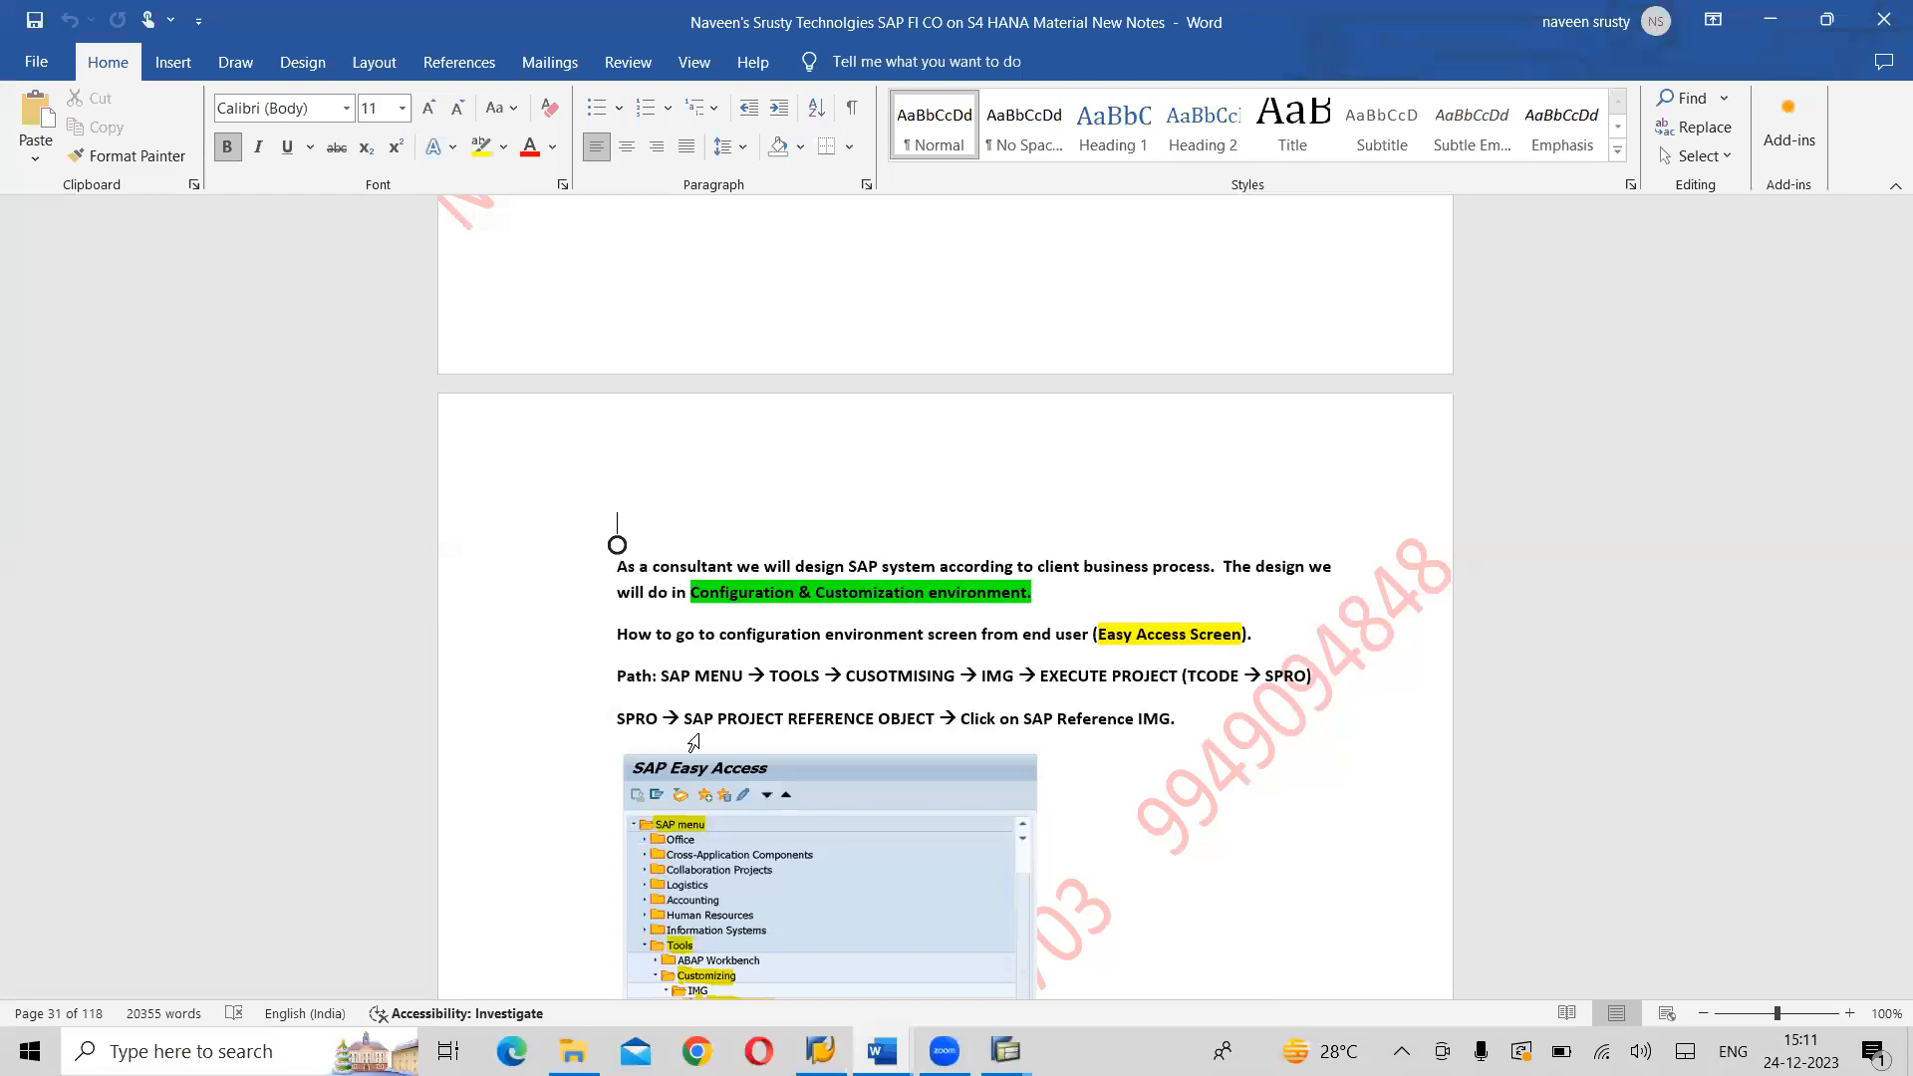
{"action": "key", "text": "alt+Tab"}
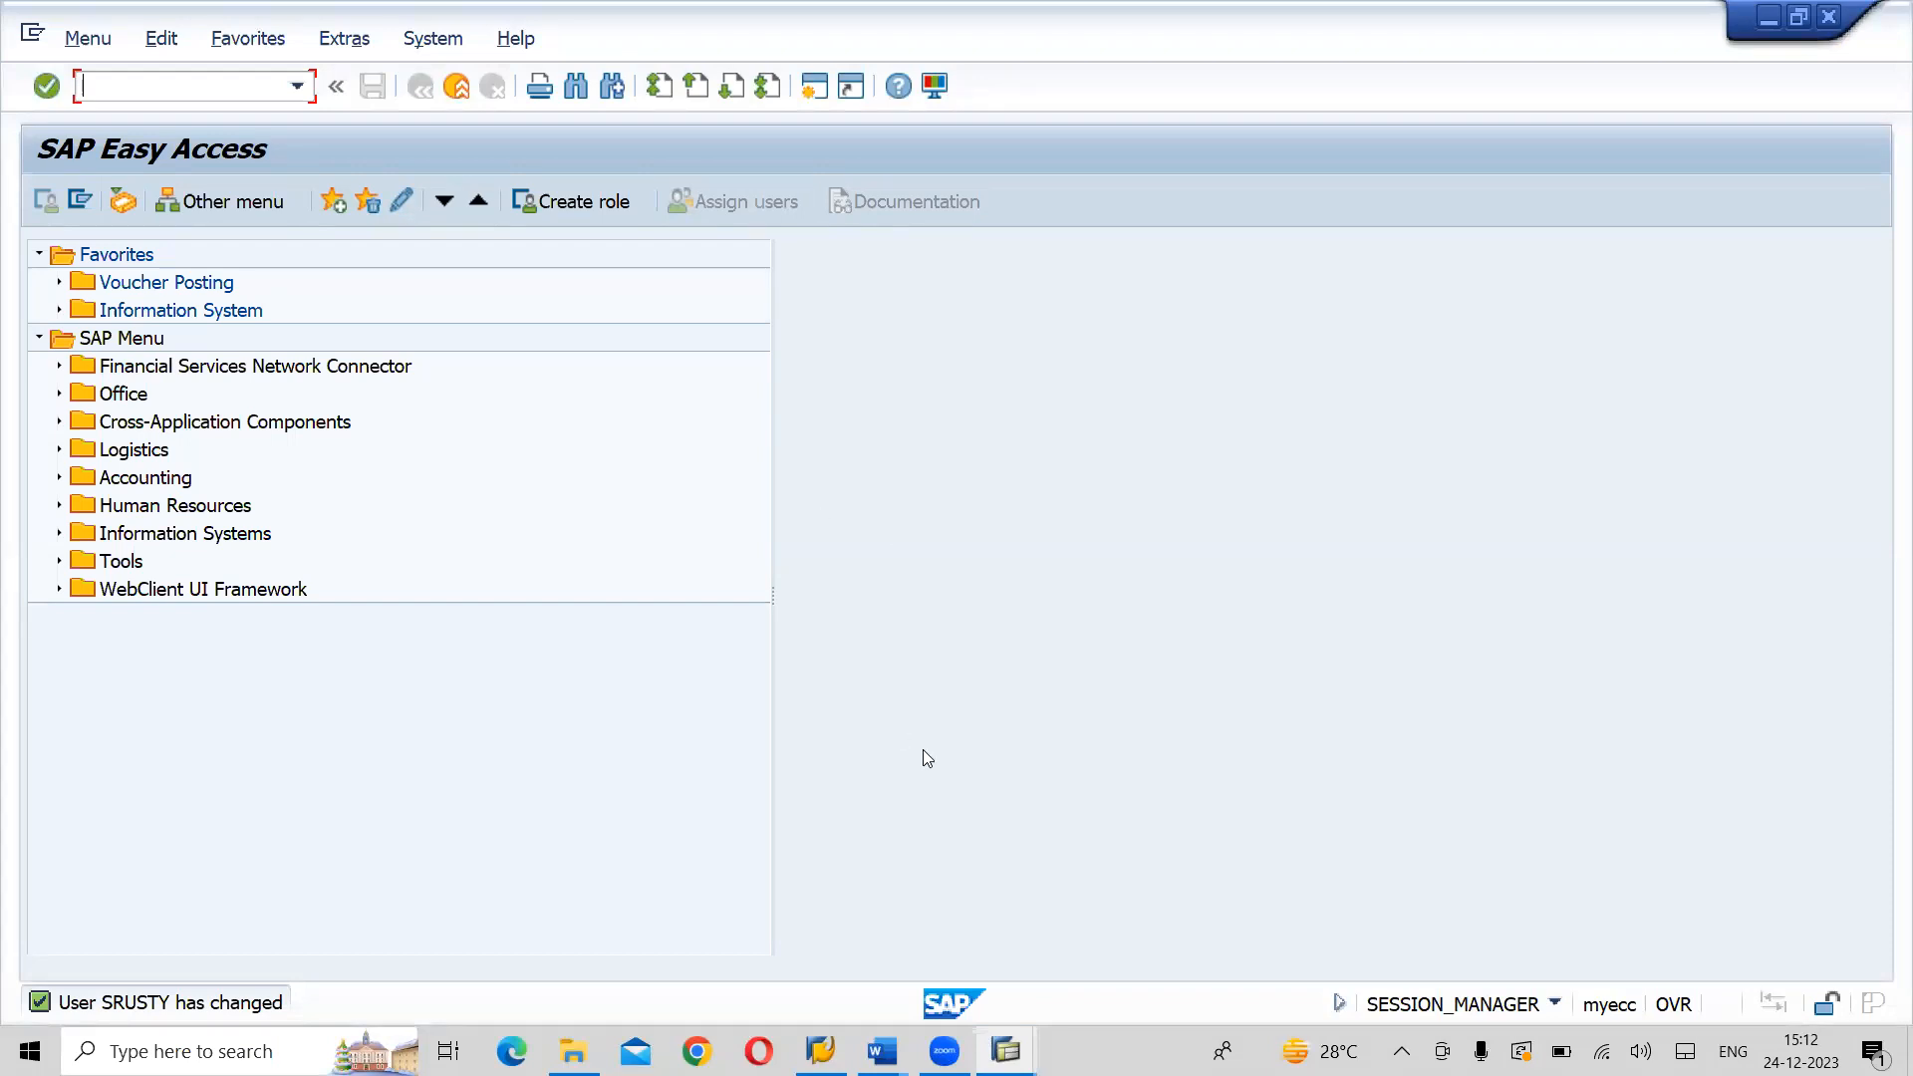
{"action": "key", "text": "alt+Tab"}
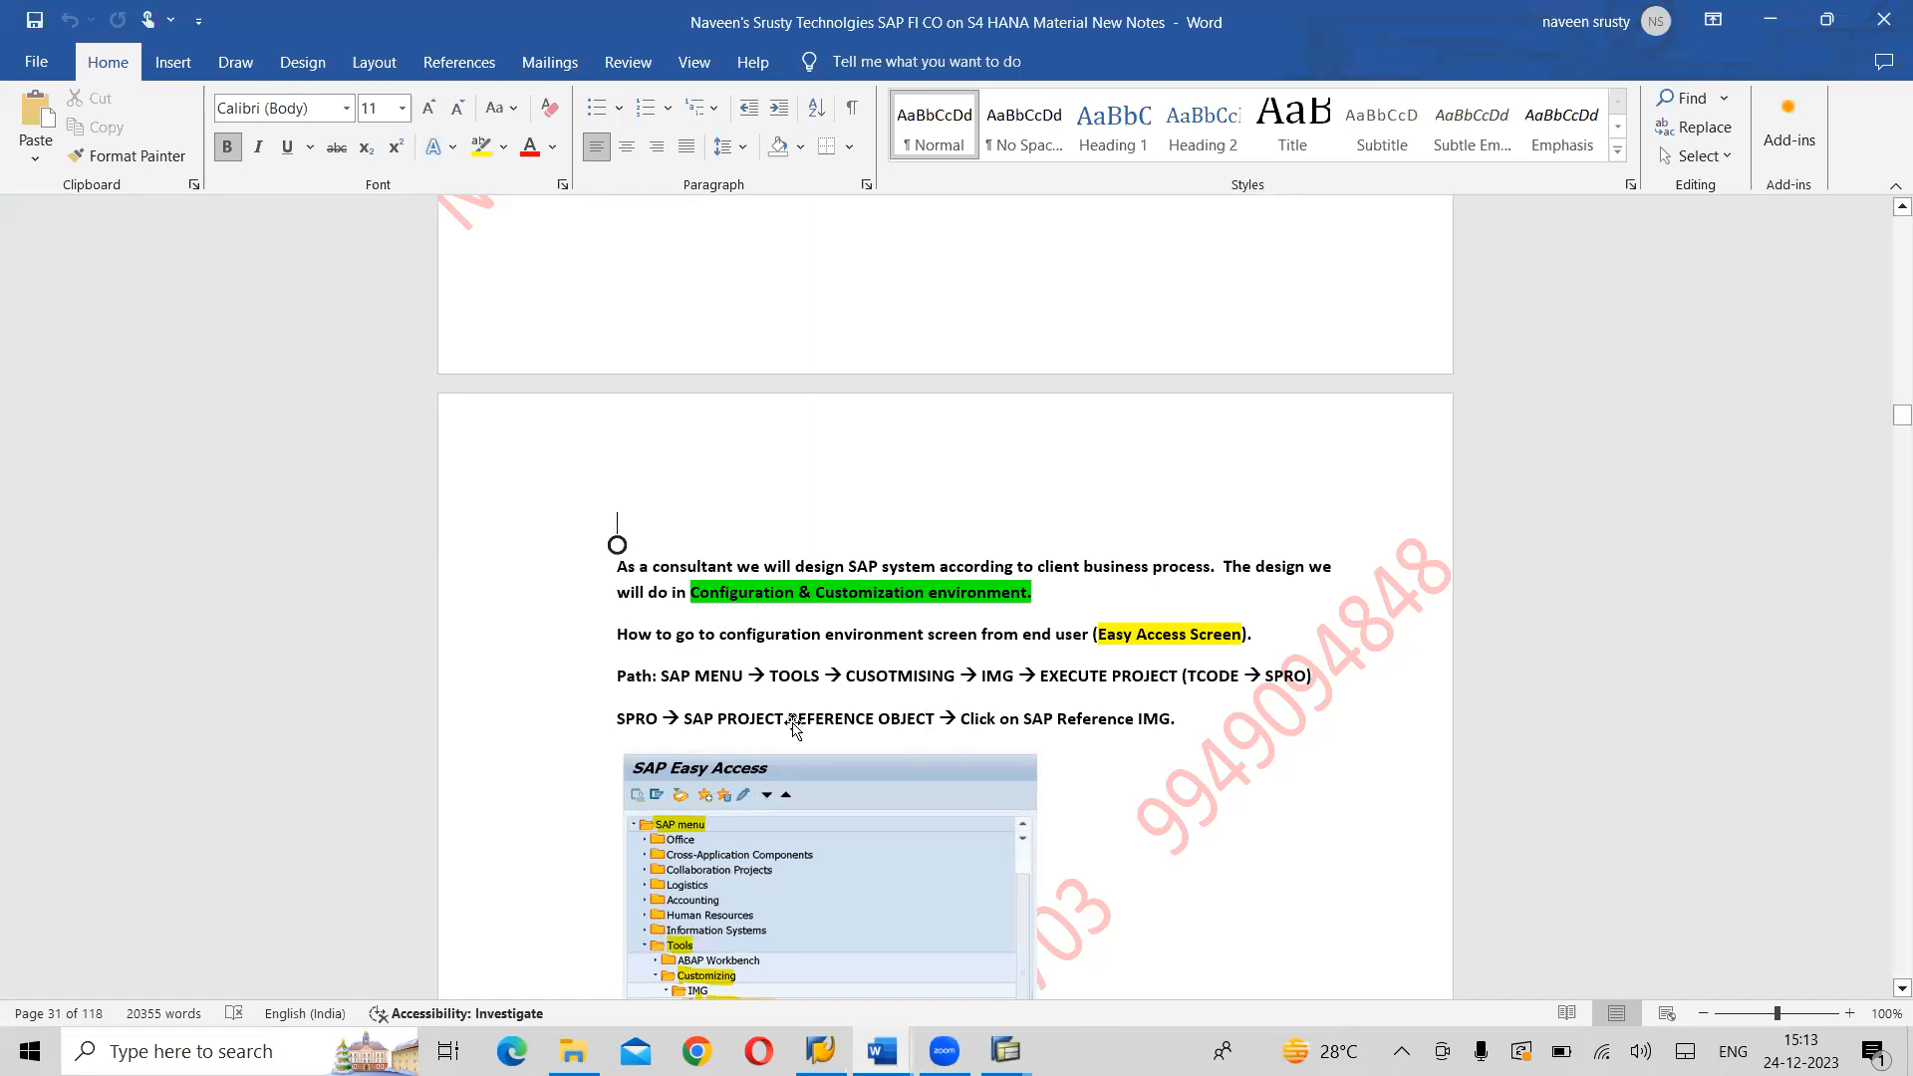
- In the SPRO path line of the notes, highlight "Path:" in yellow and change TCODE to T-CODE
{"action": "left_click", "coordinate": [624, 675]}
{"action": "left_click_drag", "start_coordinate": [659, 678], "coordinate": [618, 690]}
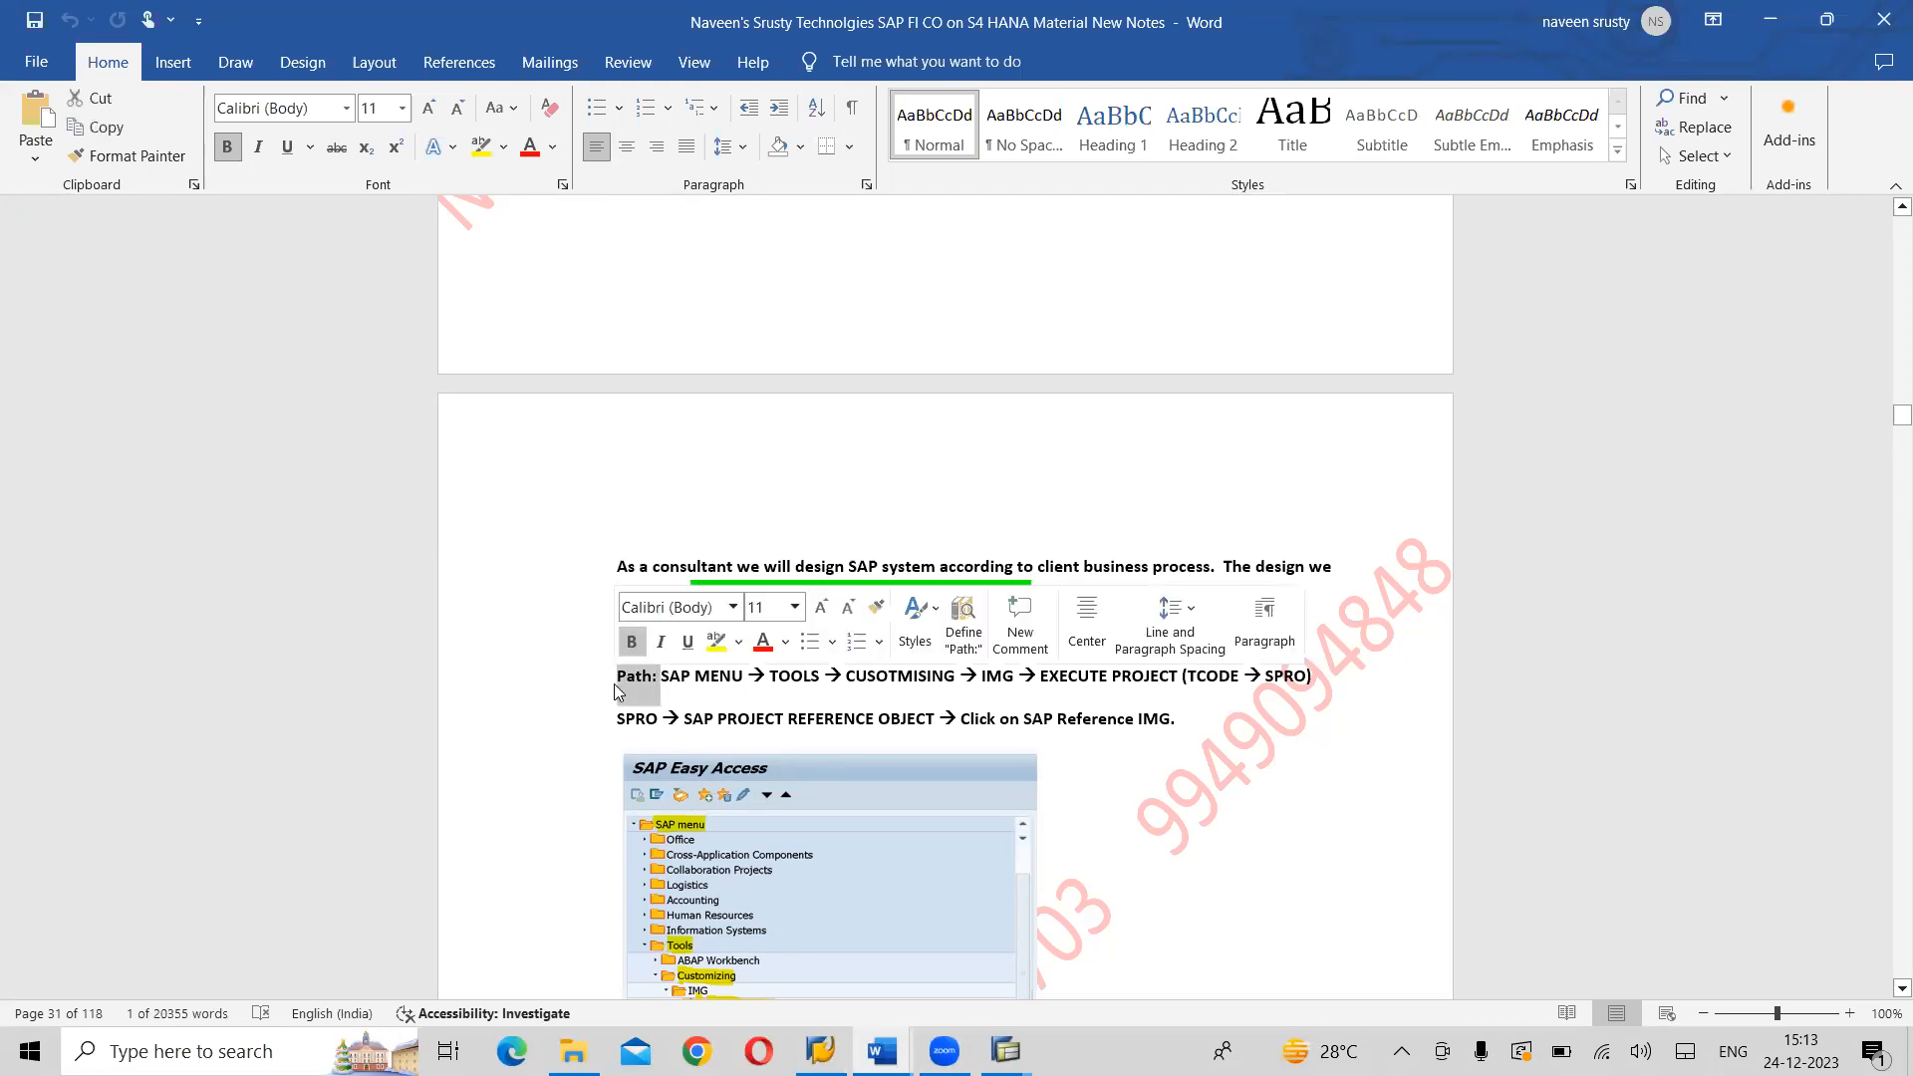
{"action": "left_click", "coordinate": [716, 641]}
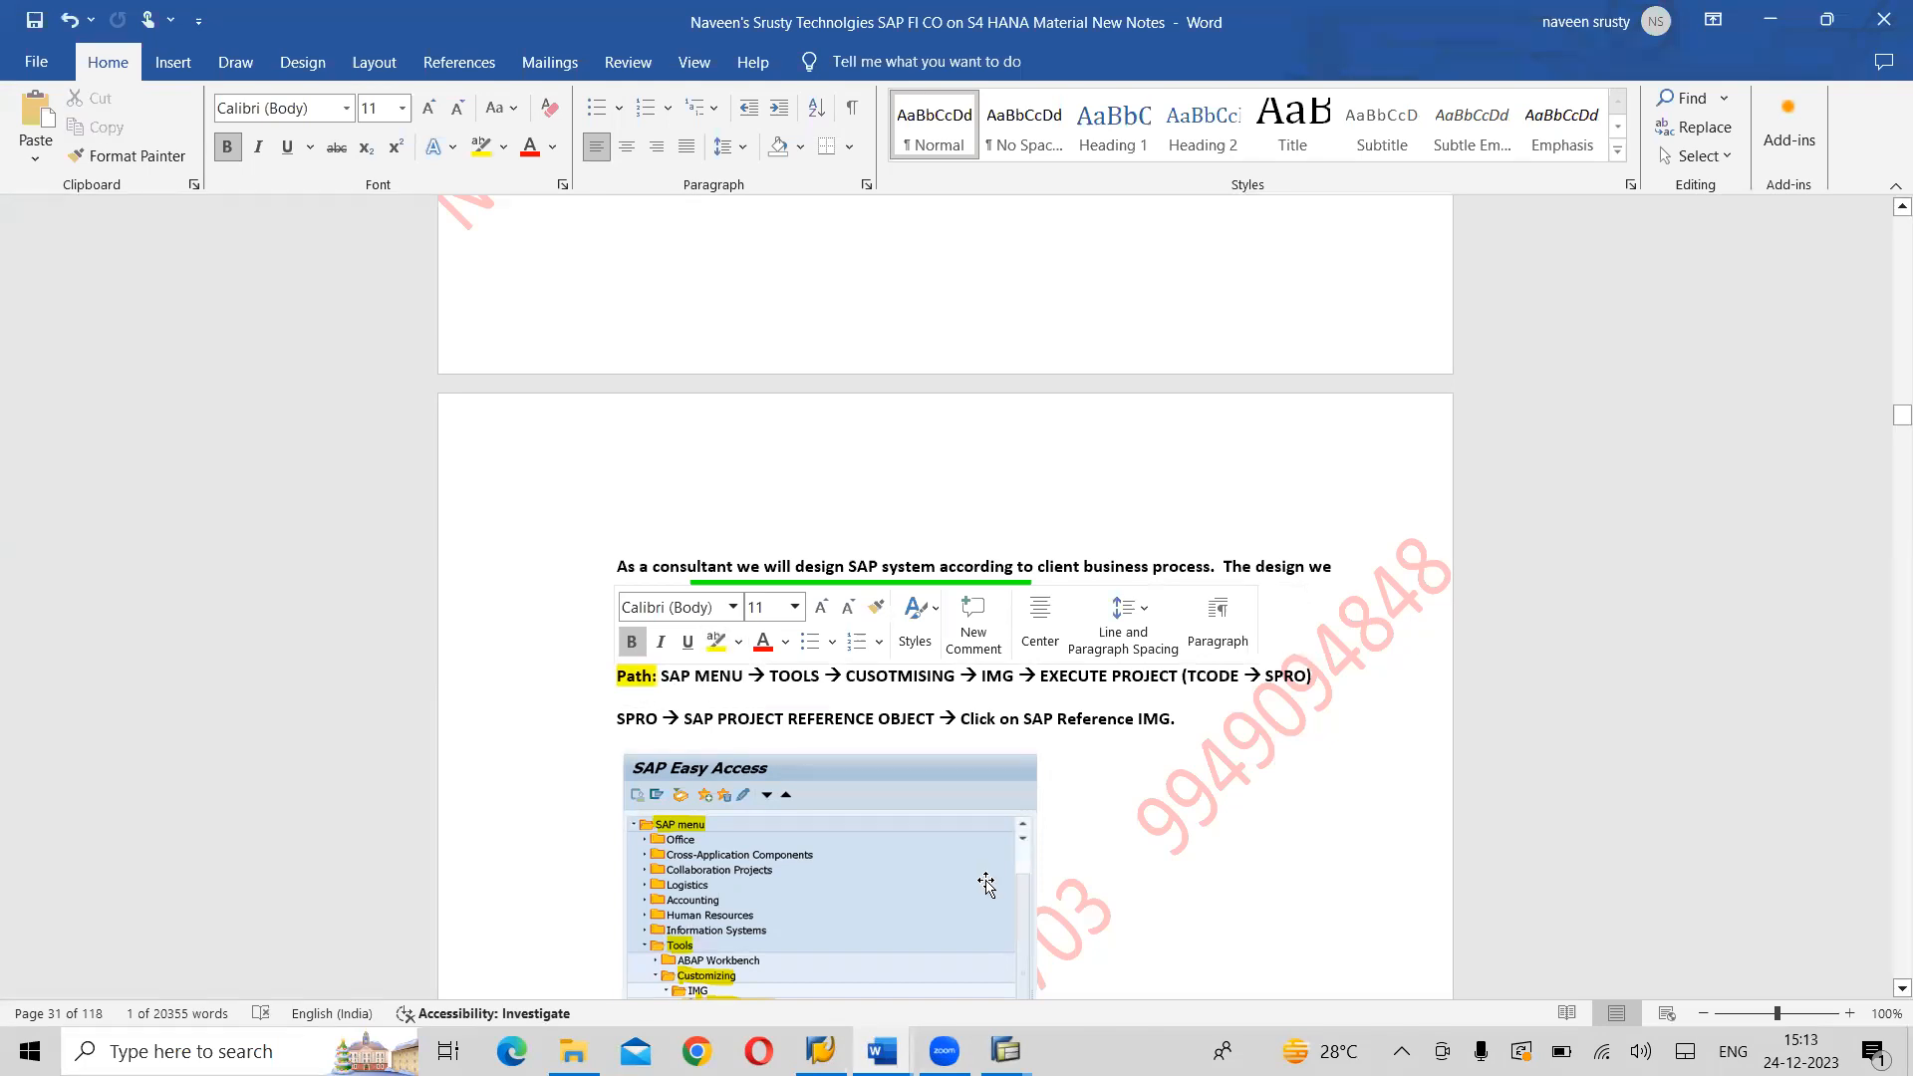
{"action": "key", "text": "Left"}
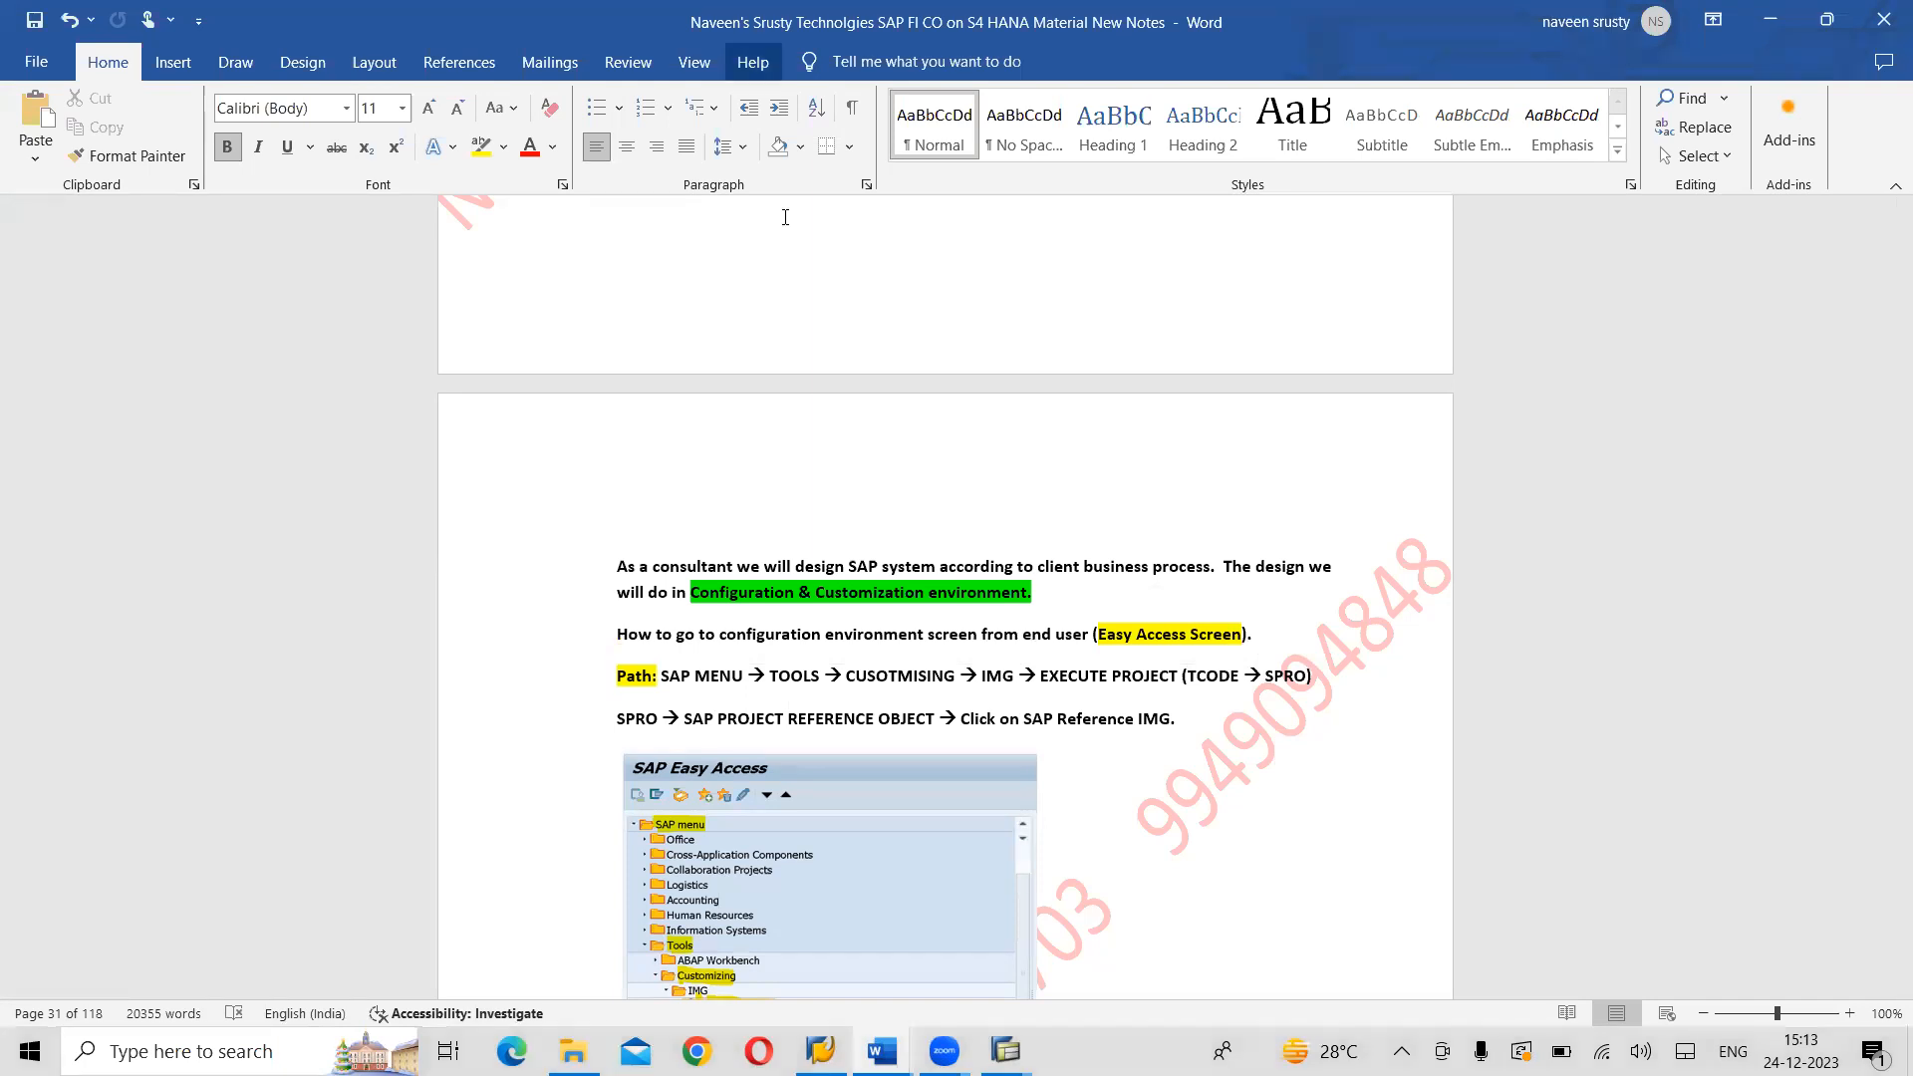
{"action": "left_click", "coordinate": [755, 63]}
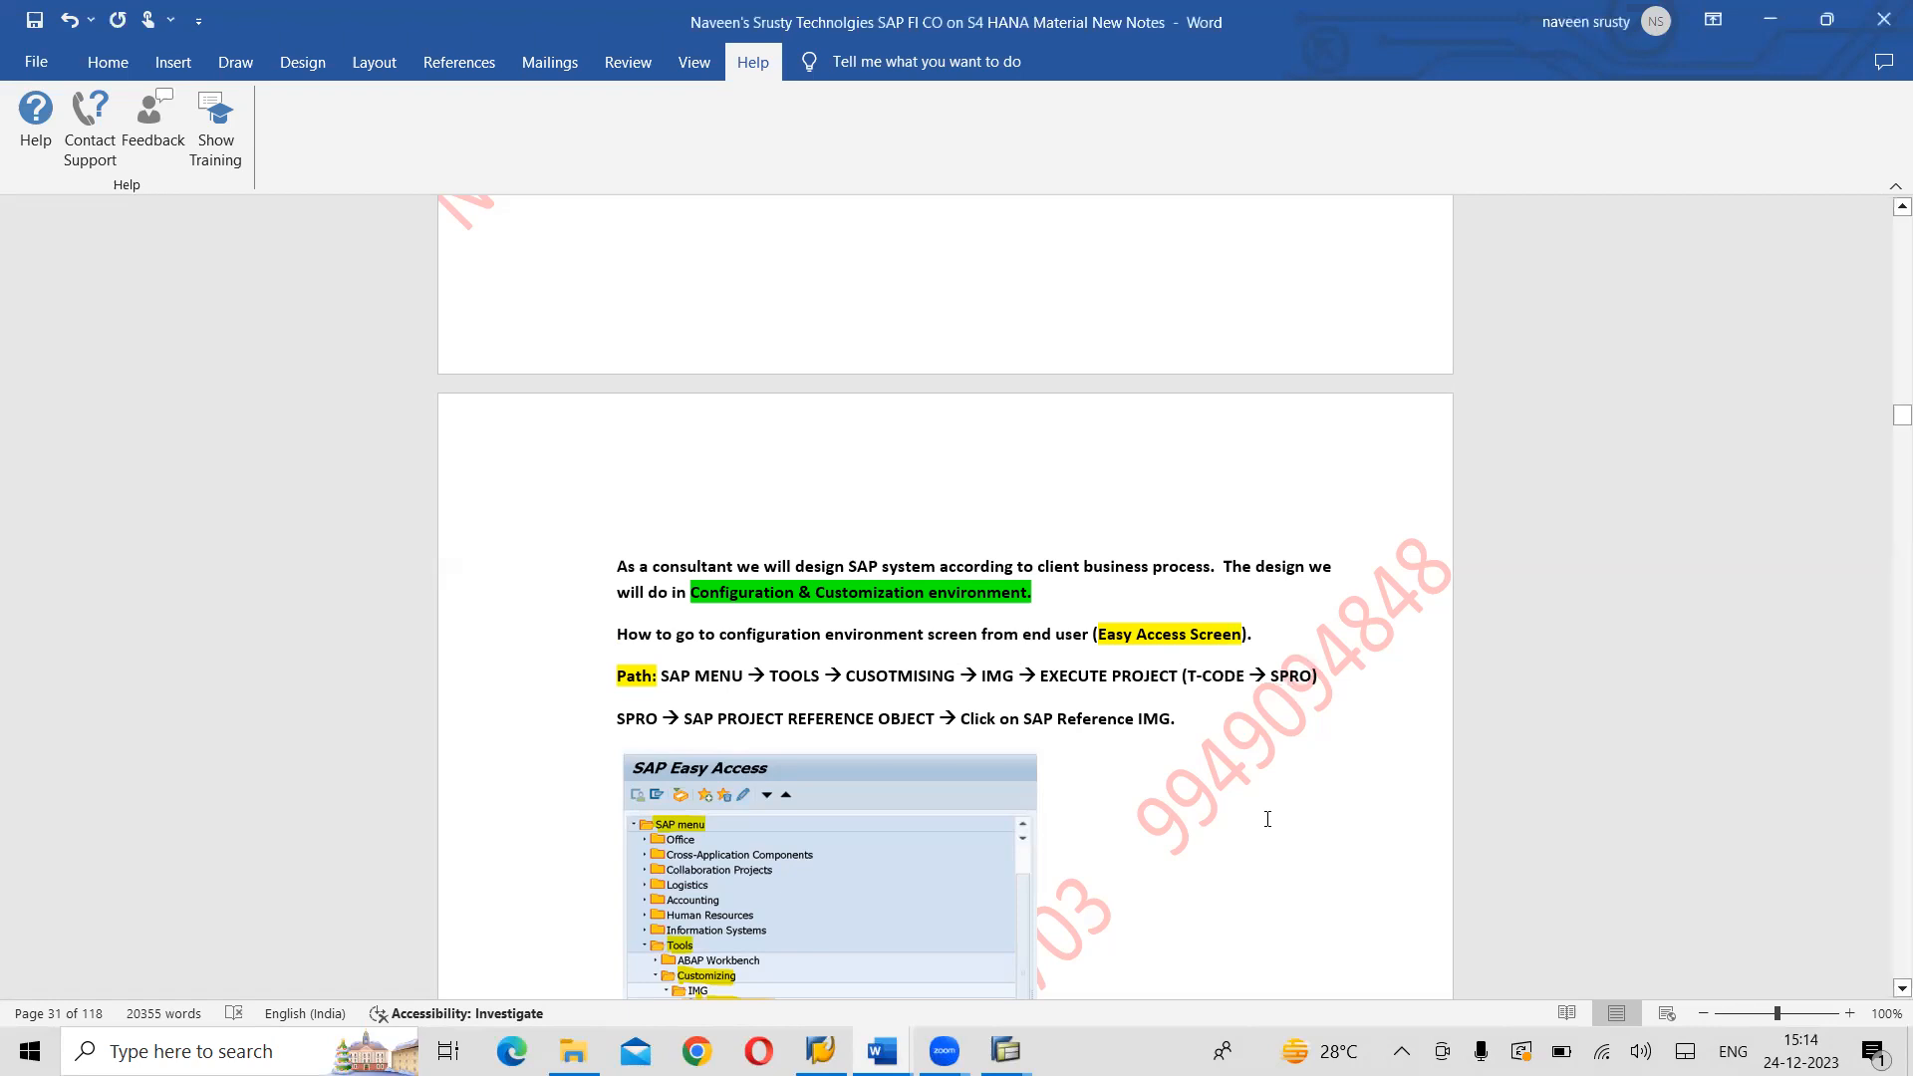
- Review the notes on the SPRO path, the SAP Reference IMG, IMG activity T-codes and the preceding screen field types
{"action": "scroll", "coordinate": [1252, 811], "scroll_direction": "down", "scroll_amount": 2}
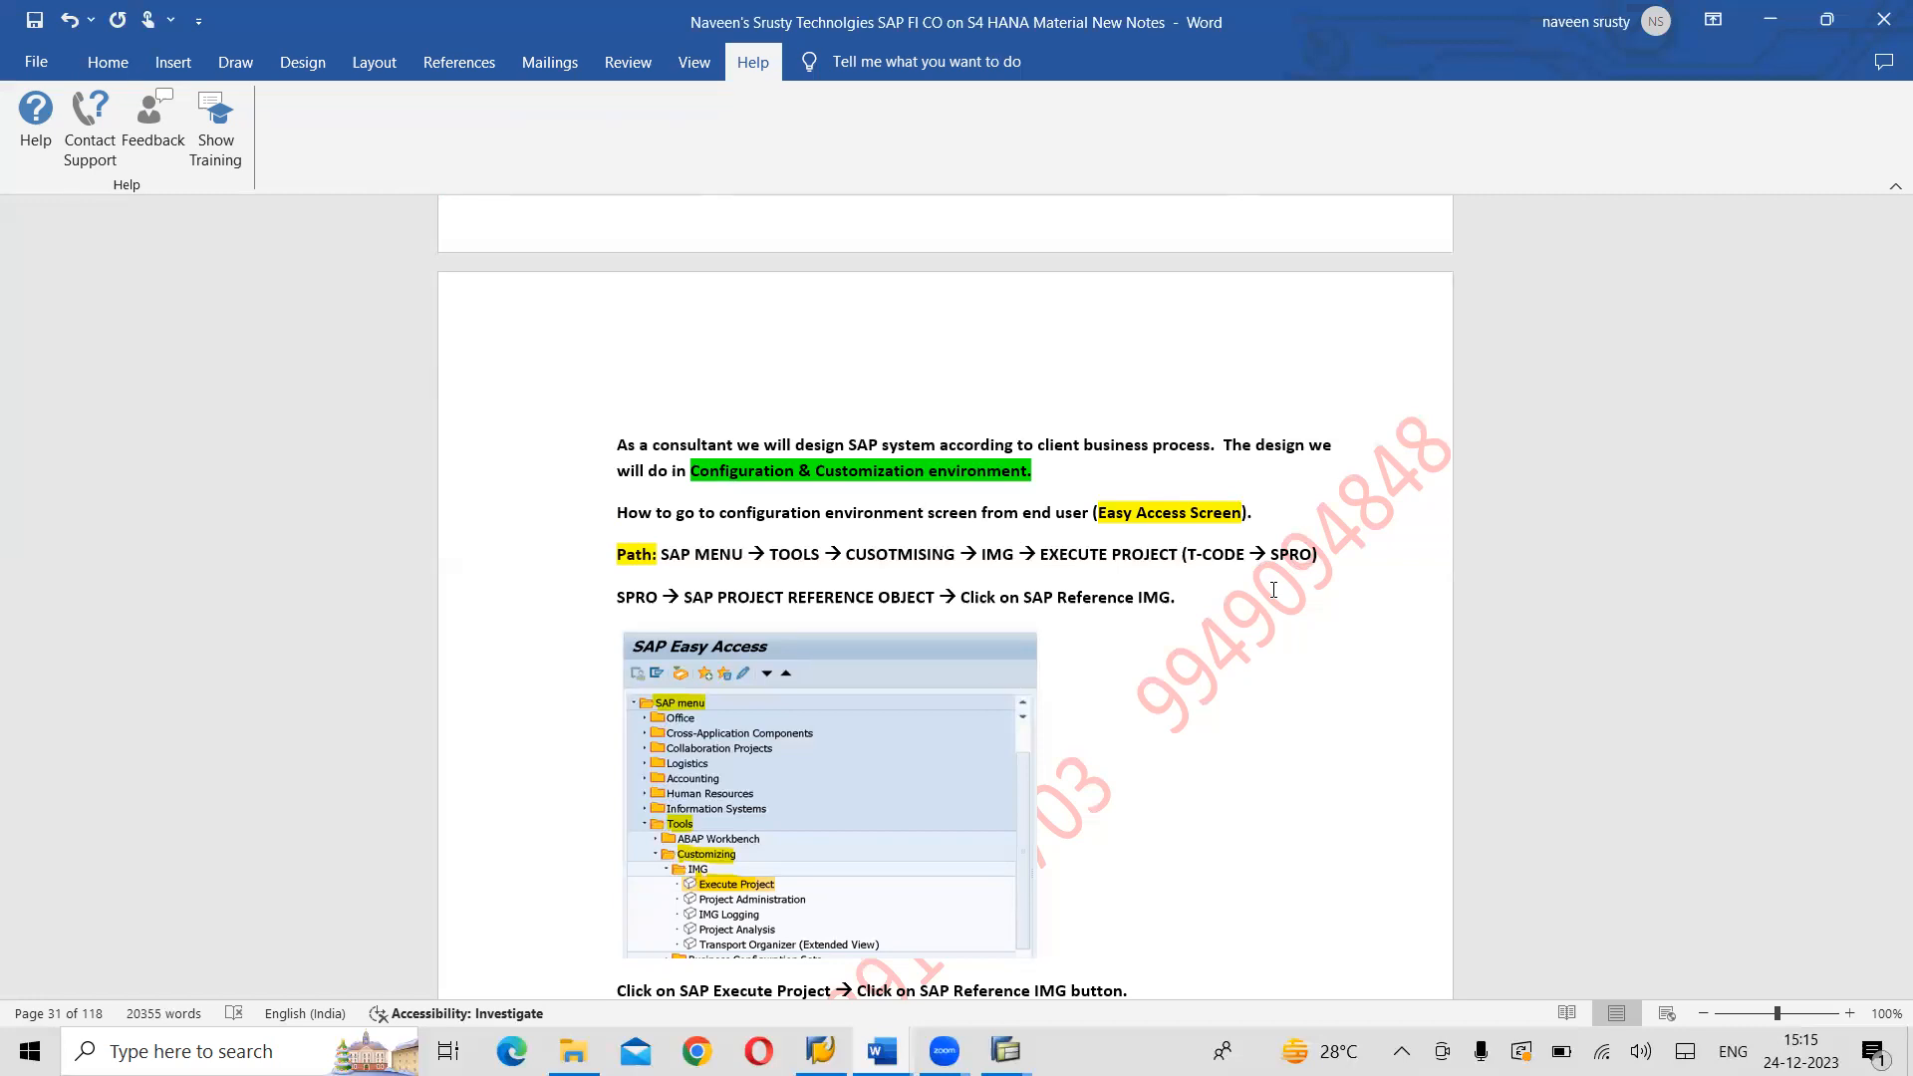
{"action": "scroll", "coordinate": [1274, 589], "scroll_direction": "down", "scroll_amount": 5}
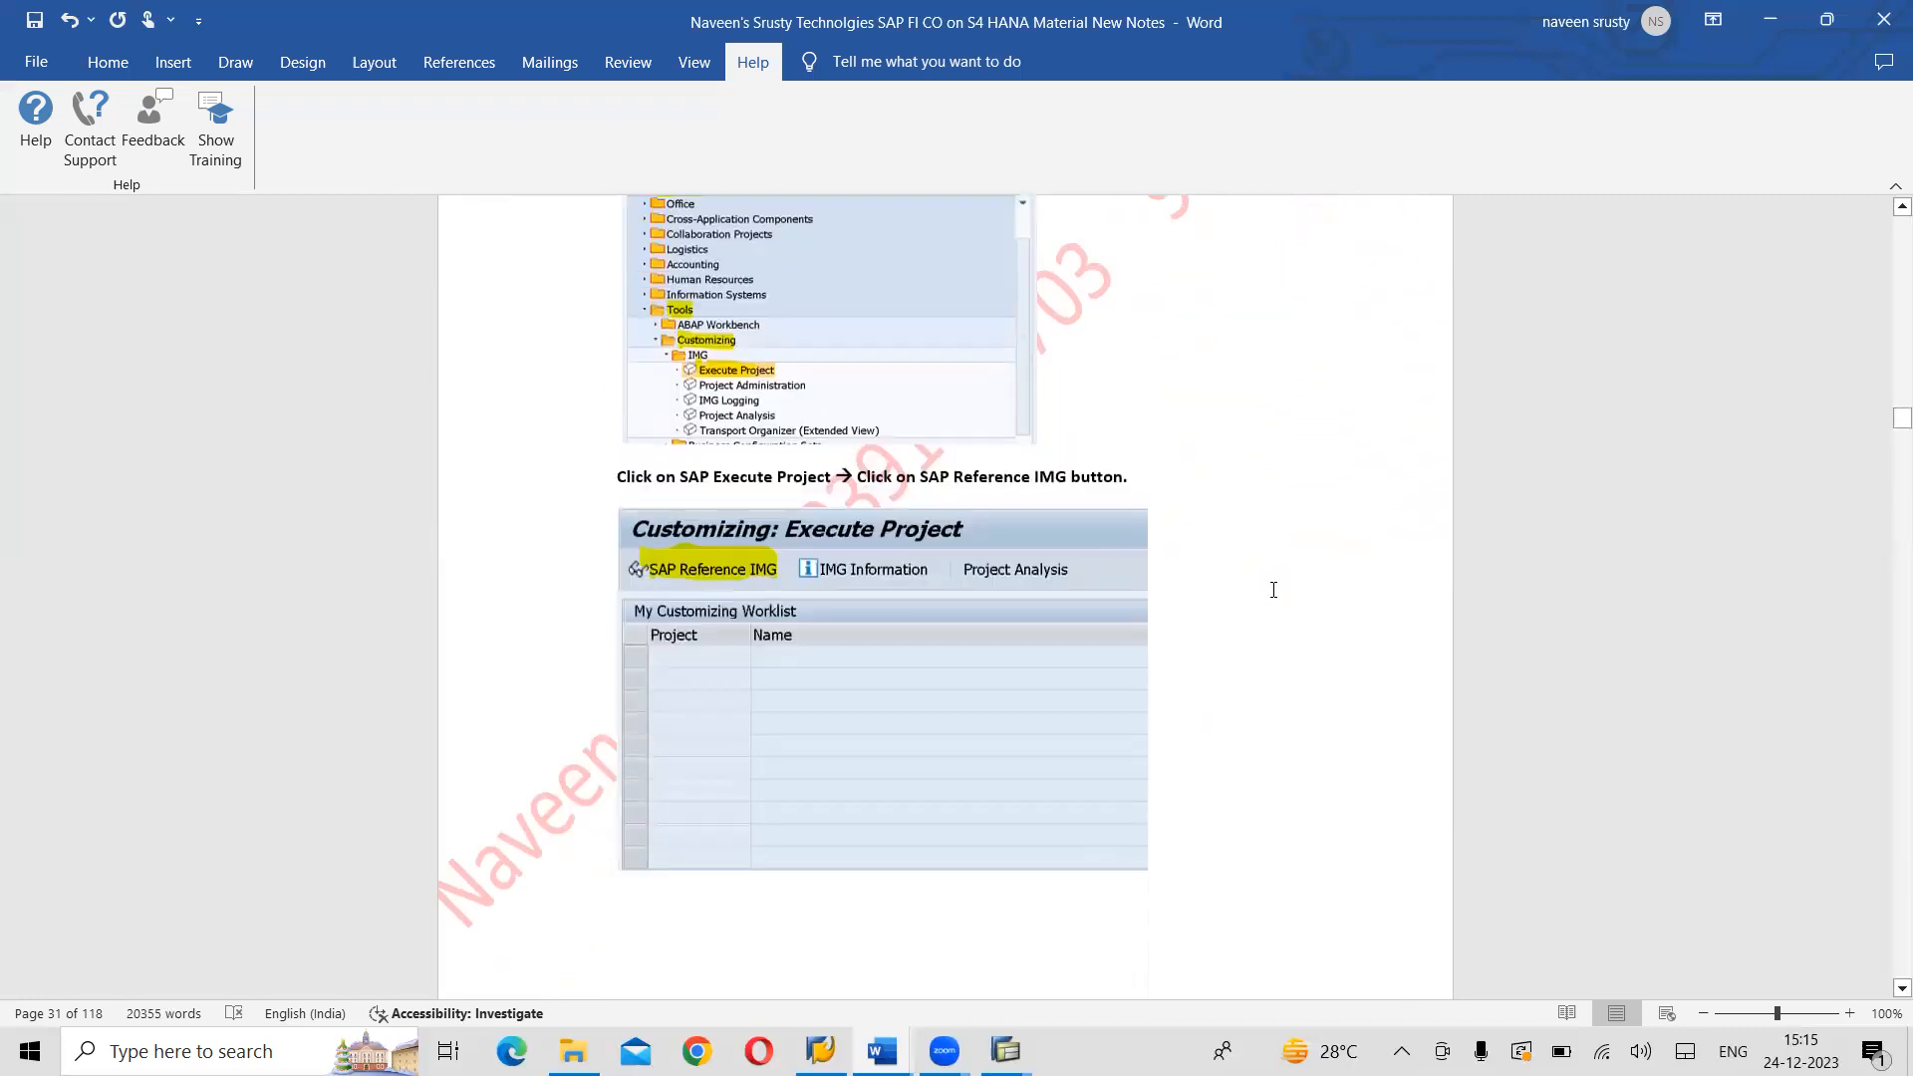
{"action": "scroll", "coordinate": [1273, 590], "scroll_direction": "down", "scroll_amount": 7}
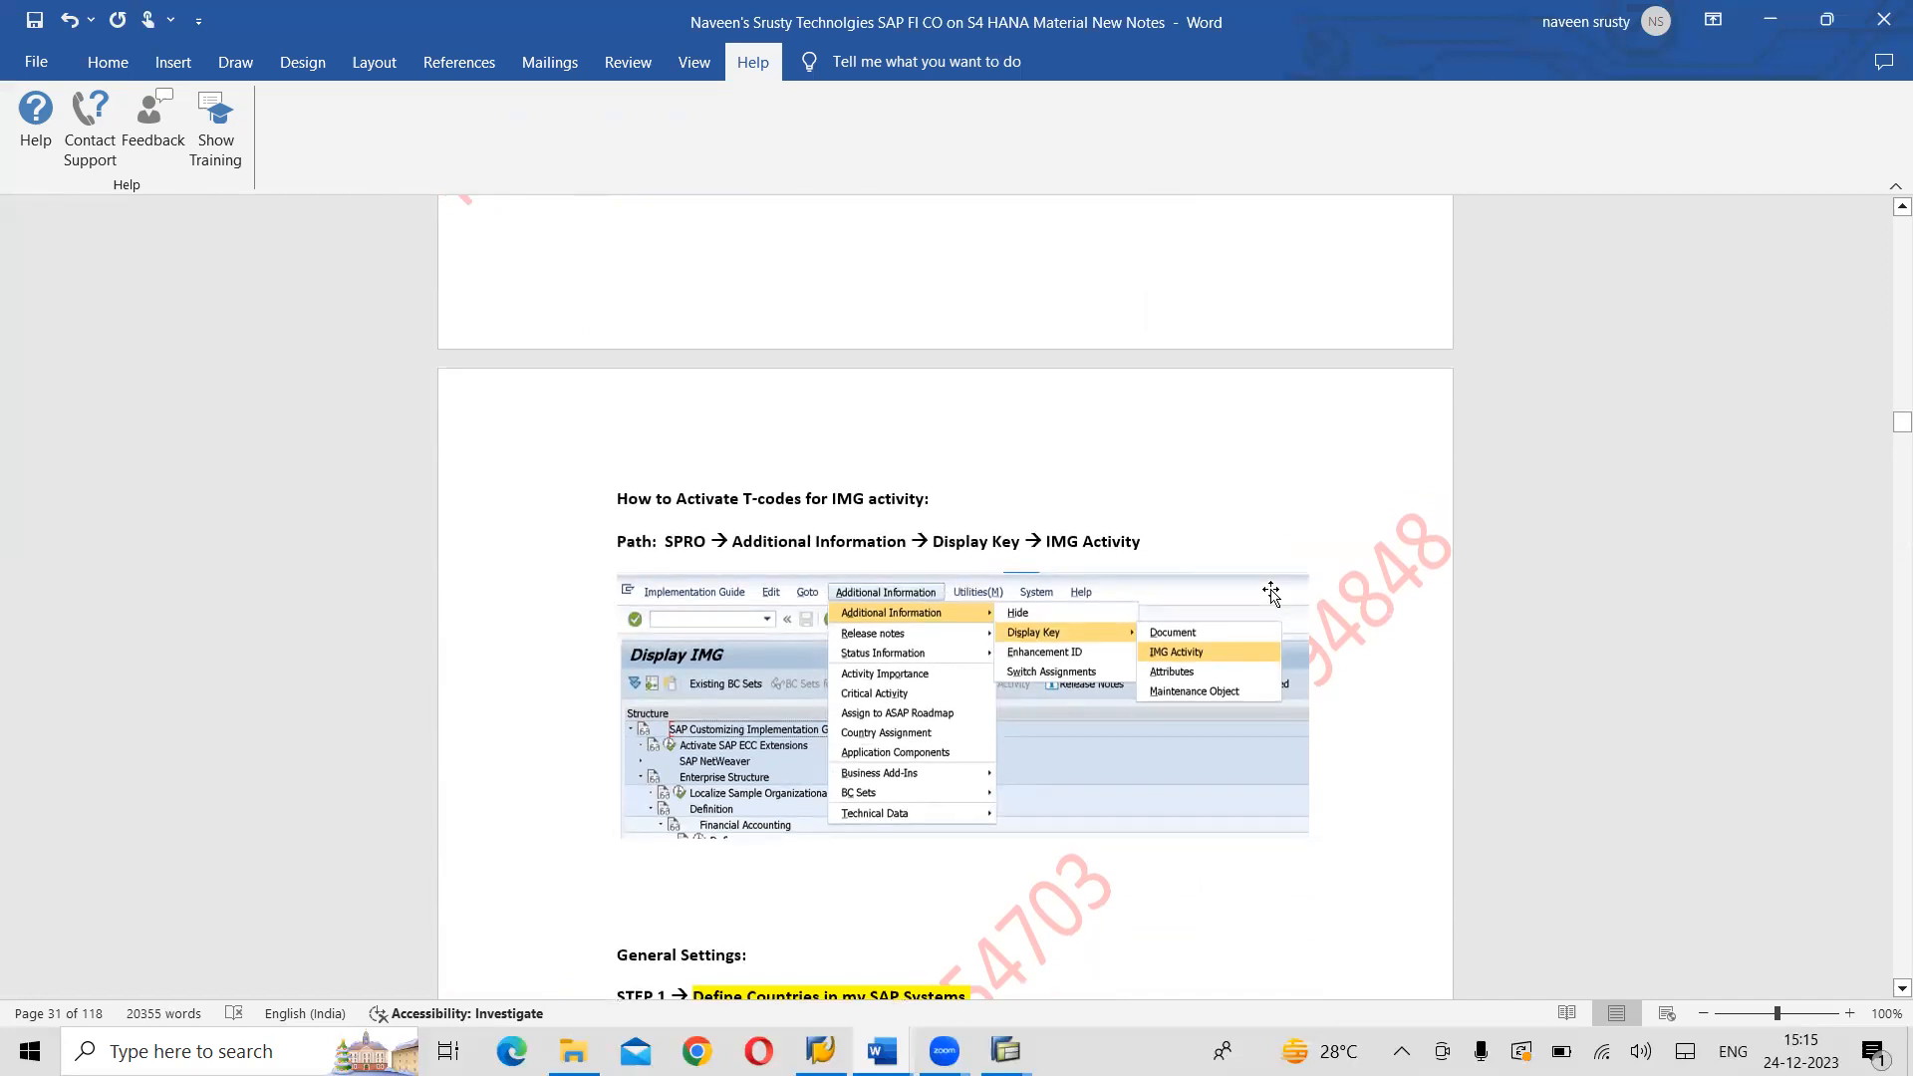
{"action": "scroll", "coordinate": [1272, 592], "scroll_direction": "up", "scroll_amount": 15}
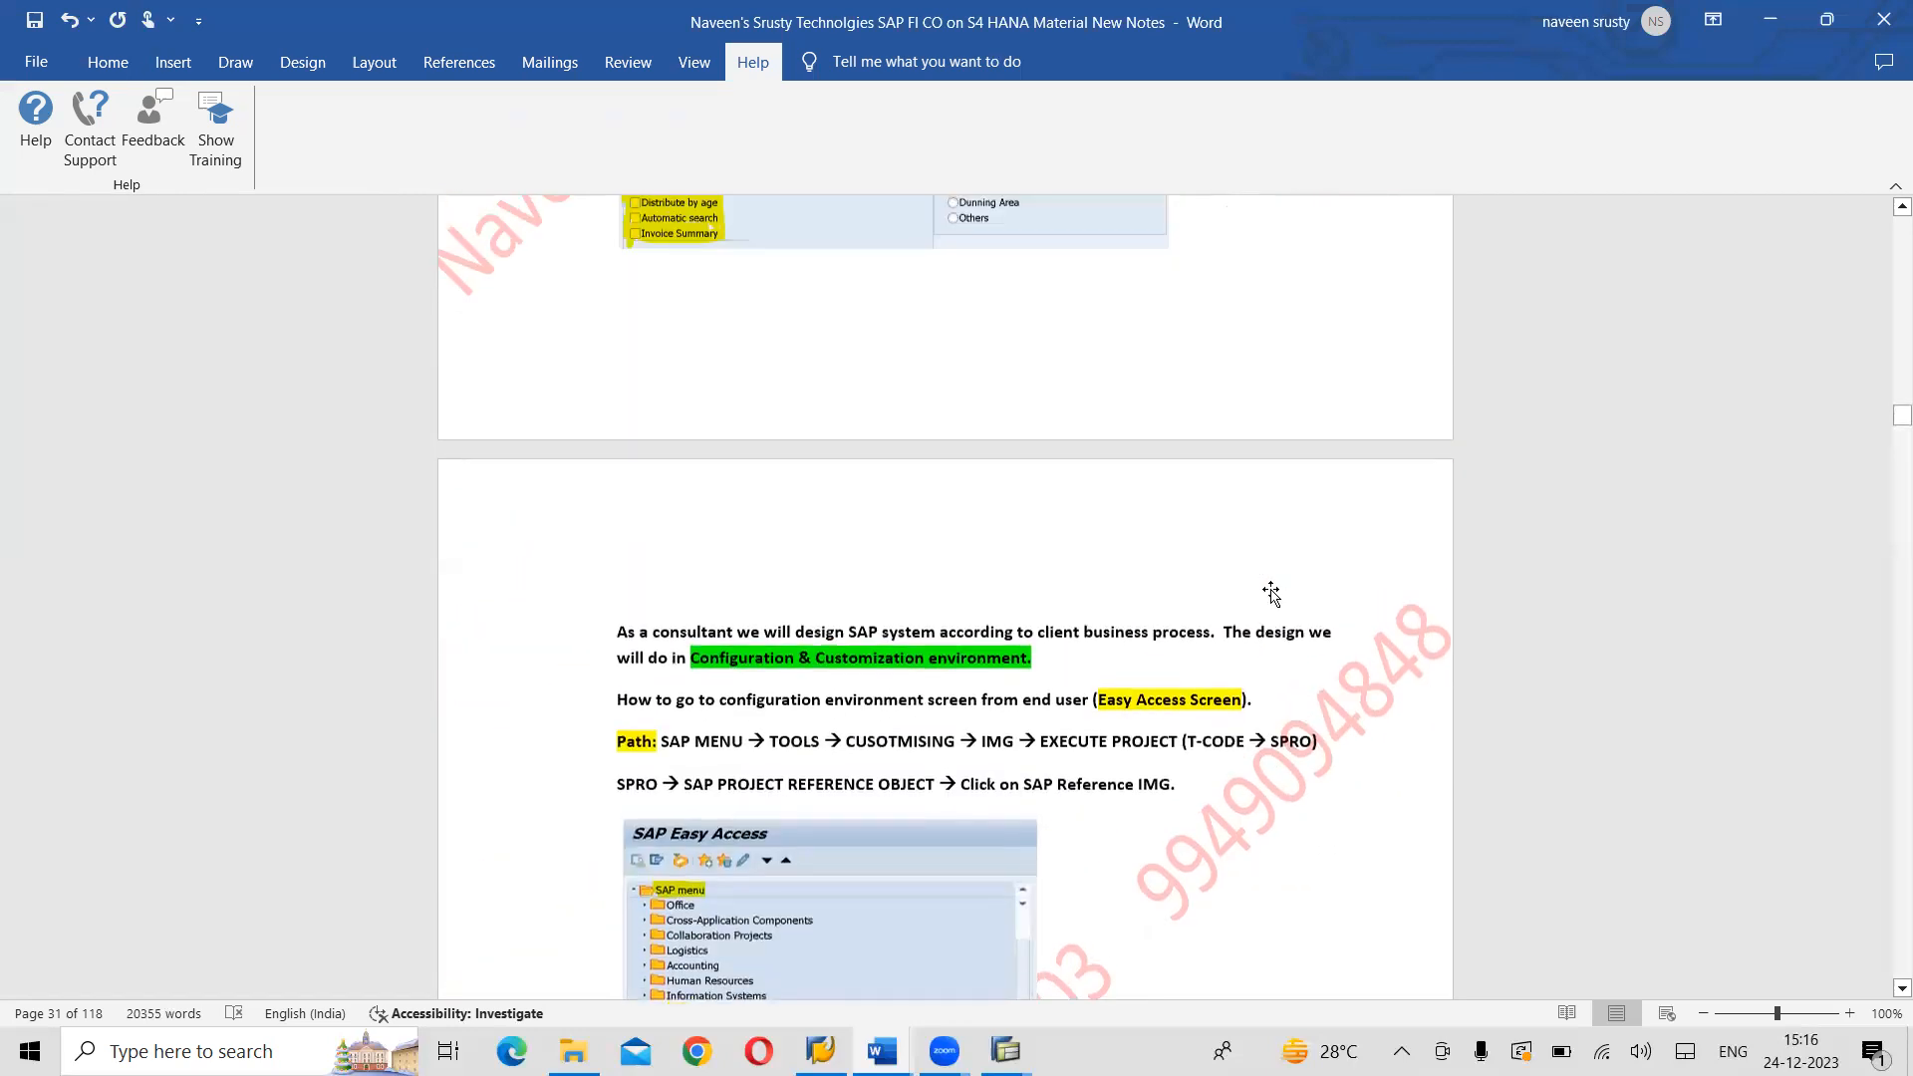
{"action": "scroll", "coordinate": [1271, 592], "scroll_direction": "up", "scroll_amount": 12}
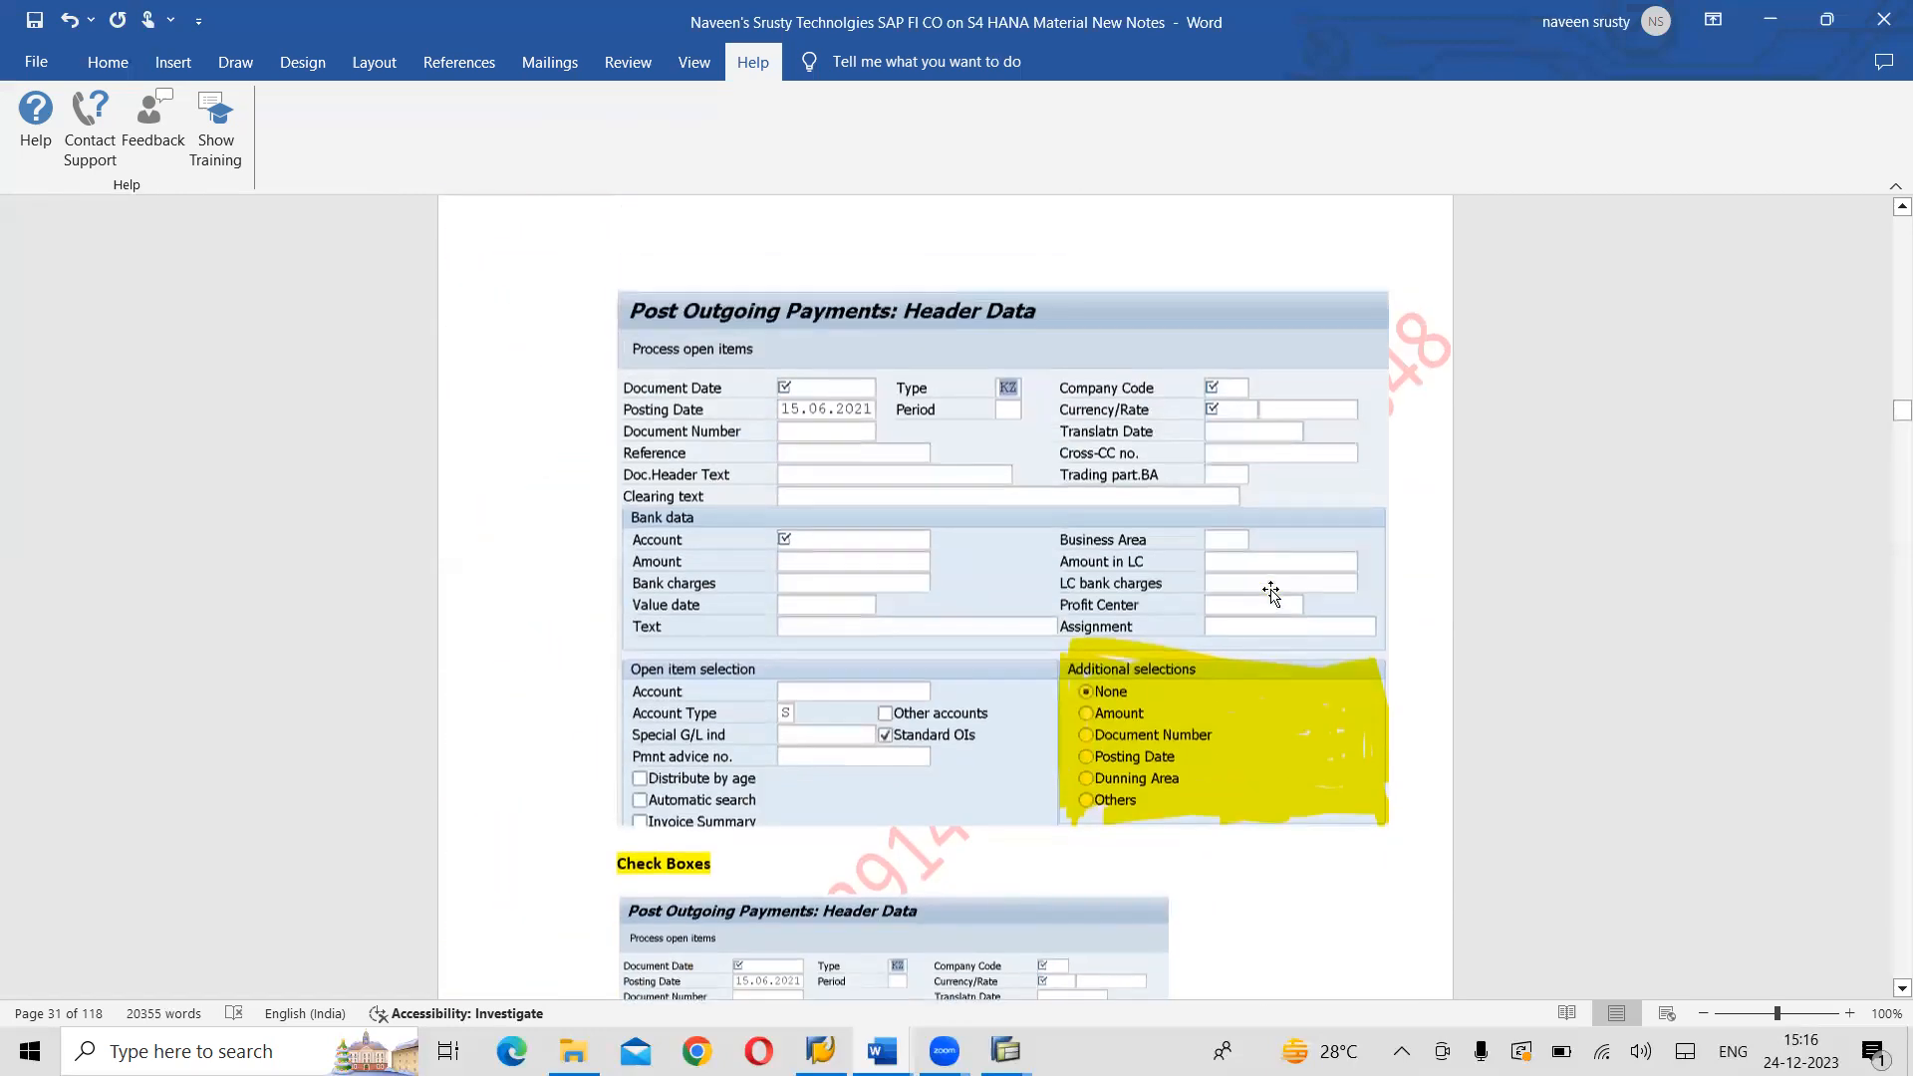
{"action": "scroll", "coordinate": [1272, 592], "scroll_direction": "up", "scroll_amount": 7}
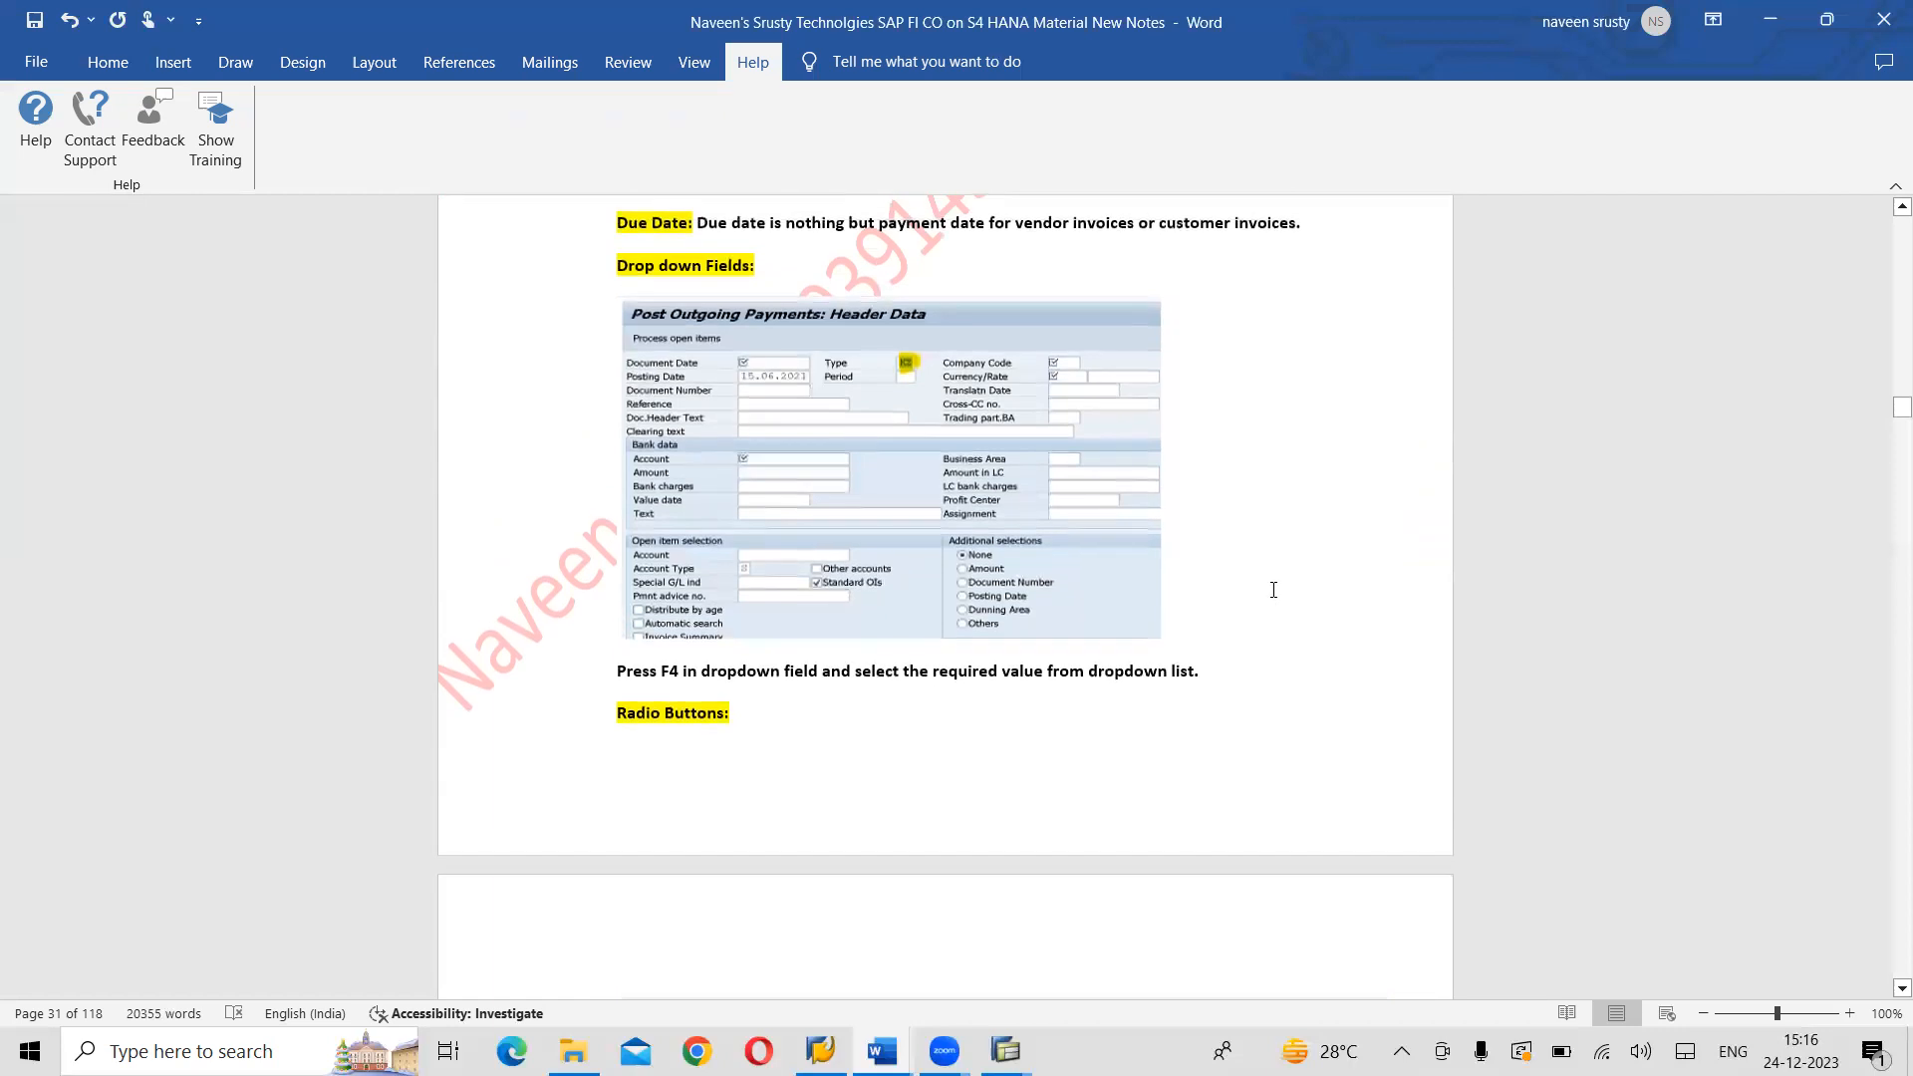
{"action": "scroll", "coordinate": [1273, 590], "scroll_direction": "up", "scroll_amount": 8}
{"action": "scroll", "coordinate": [1273, 590], "scroll_direction": "down", "scroll_amount": 6}
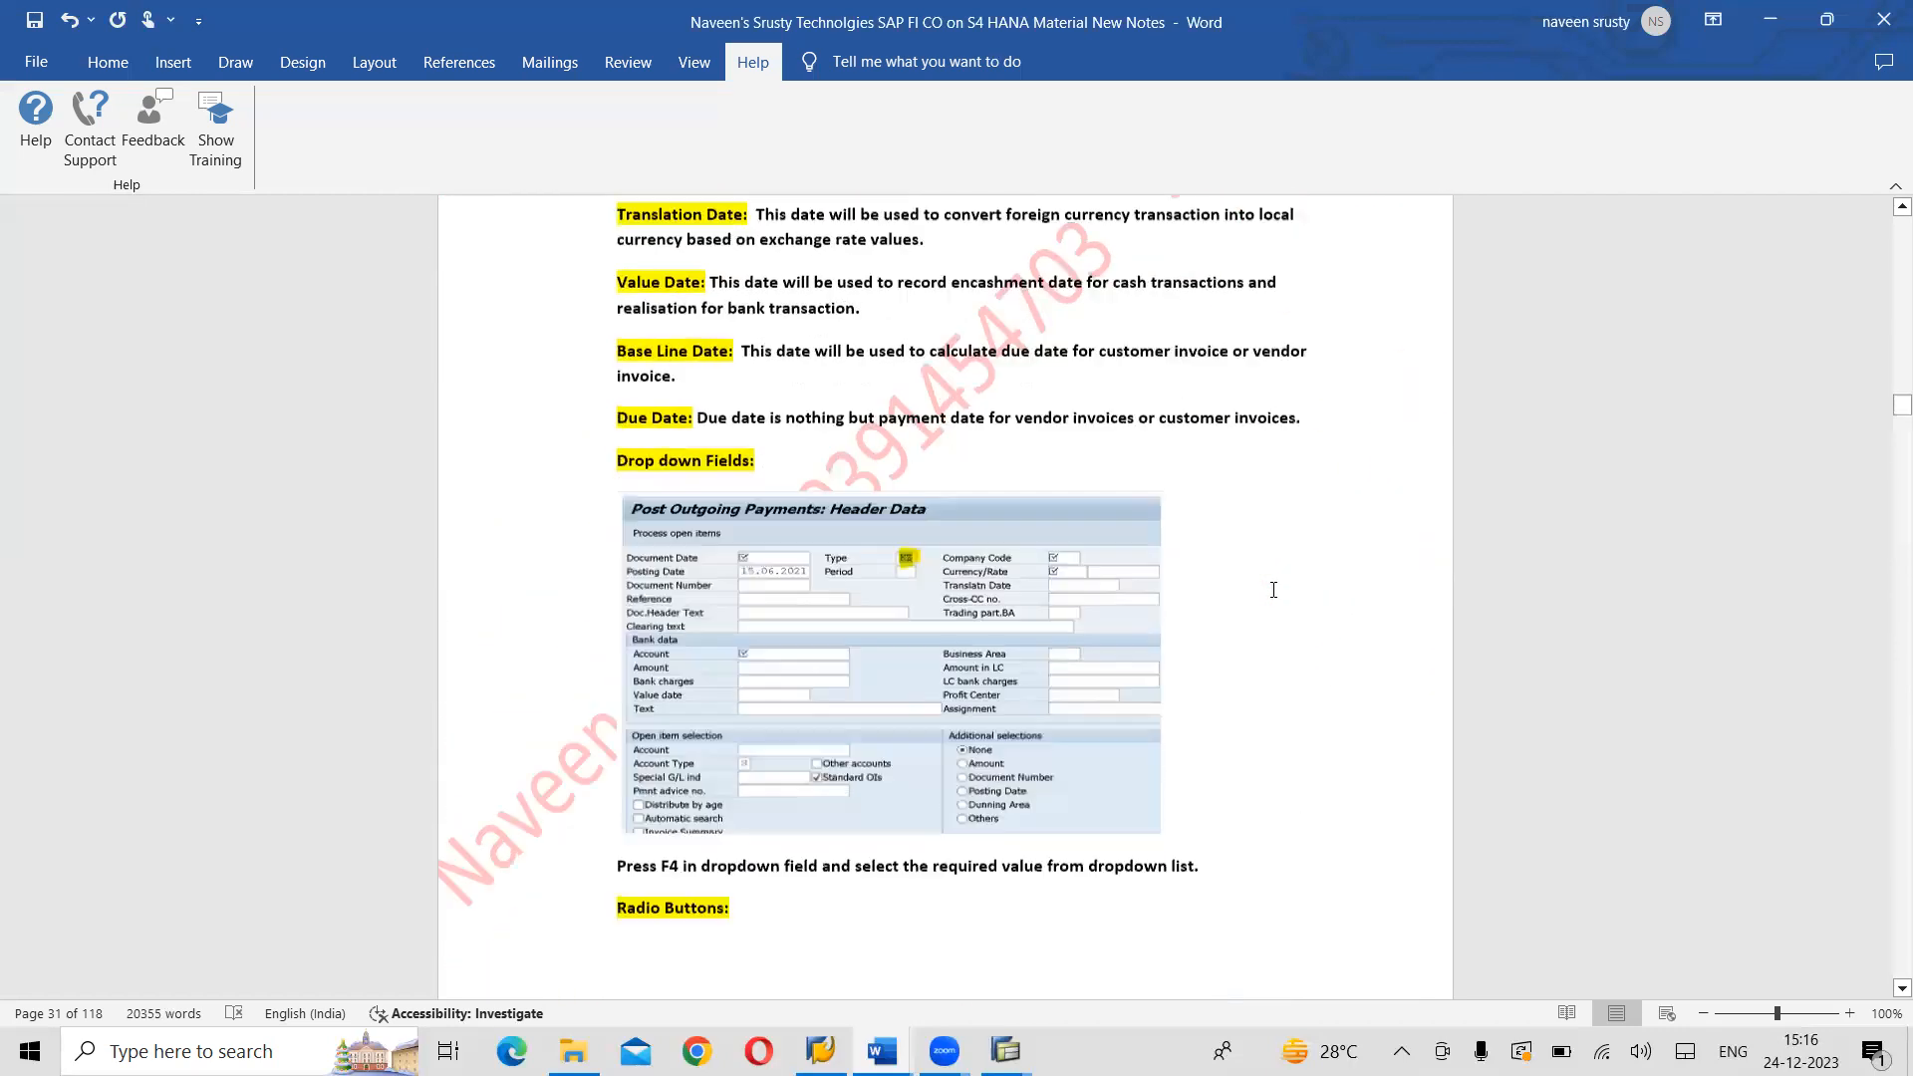
{"action": "scroll", "coordinate": [1274, 590], "scroll_direction": "down", "scroll_amount": 19}
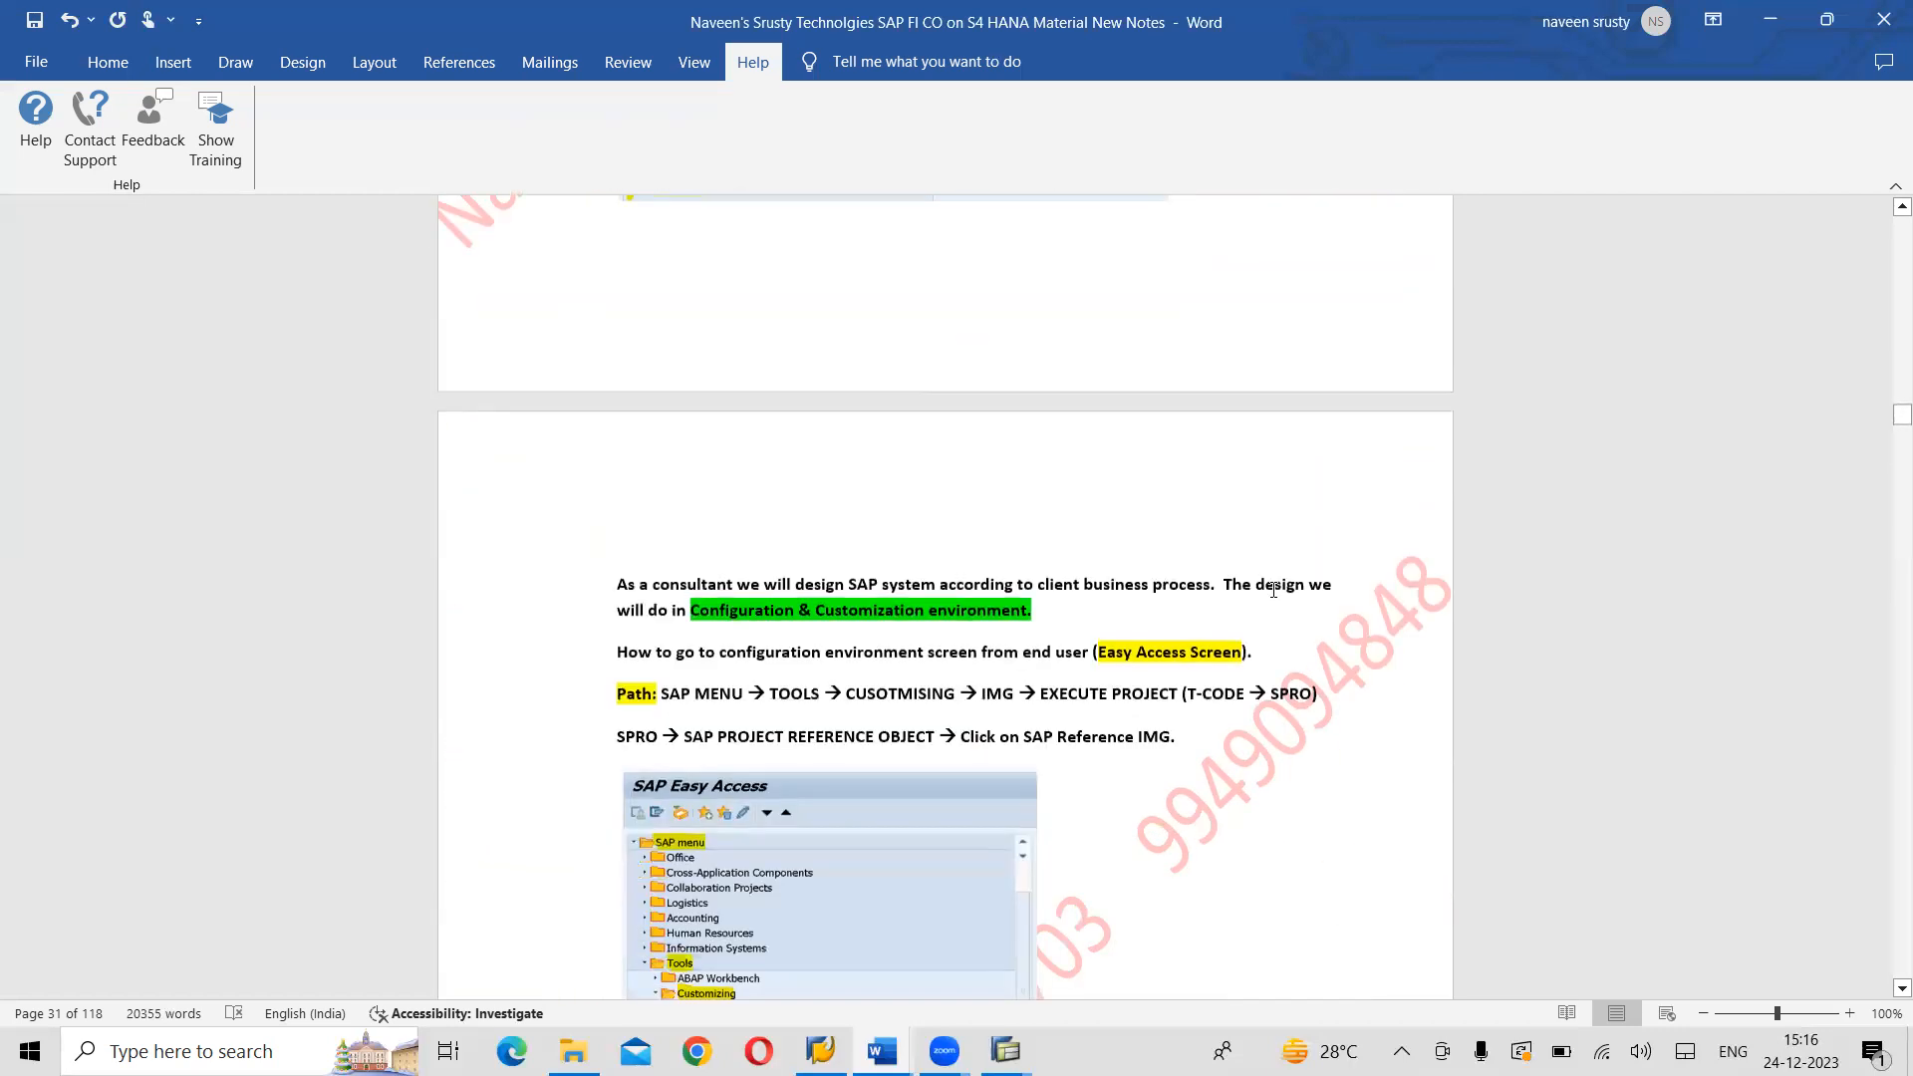
{"action": "scroll", "coordinate": [1273, 590], "scroll_direction": "down", "scroll_amount": 4}
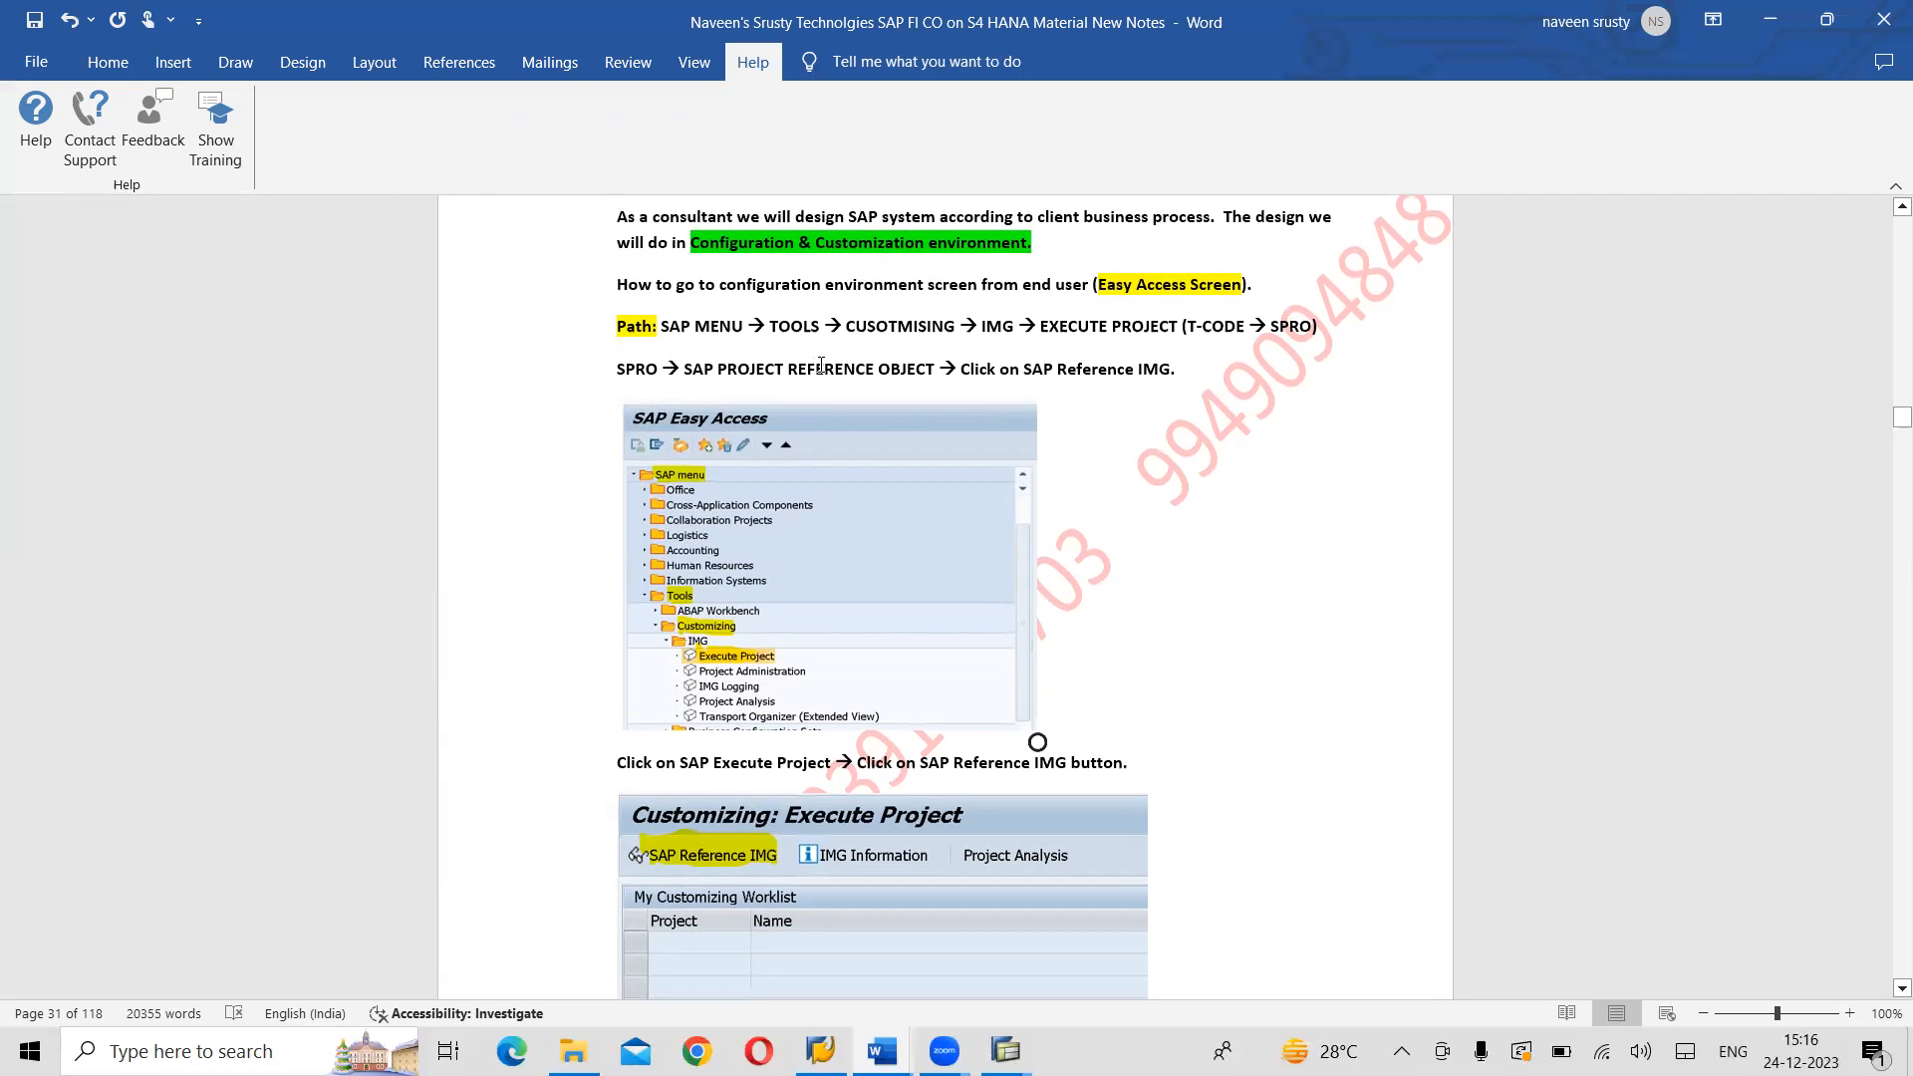
- Switch to SAP Easy Access and expand Tools, Customizing and IMG in the SAP Menu tree
{"action": "key", "text": "alt+Tab"}
{"action": "key", "text": "alt+Tab"}
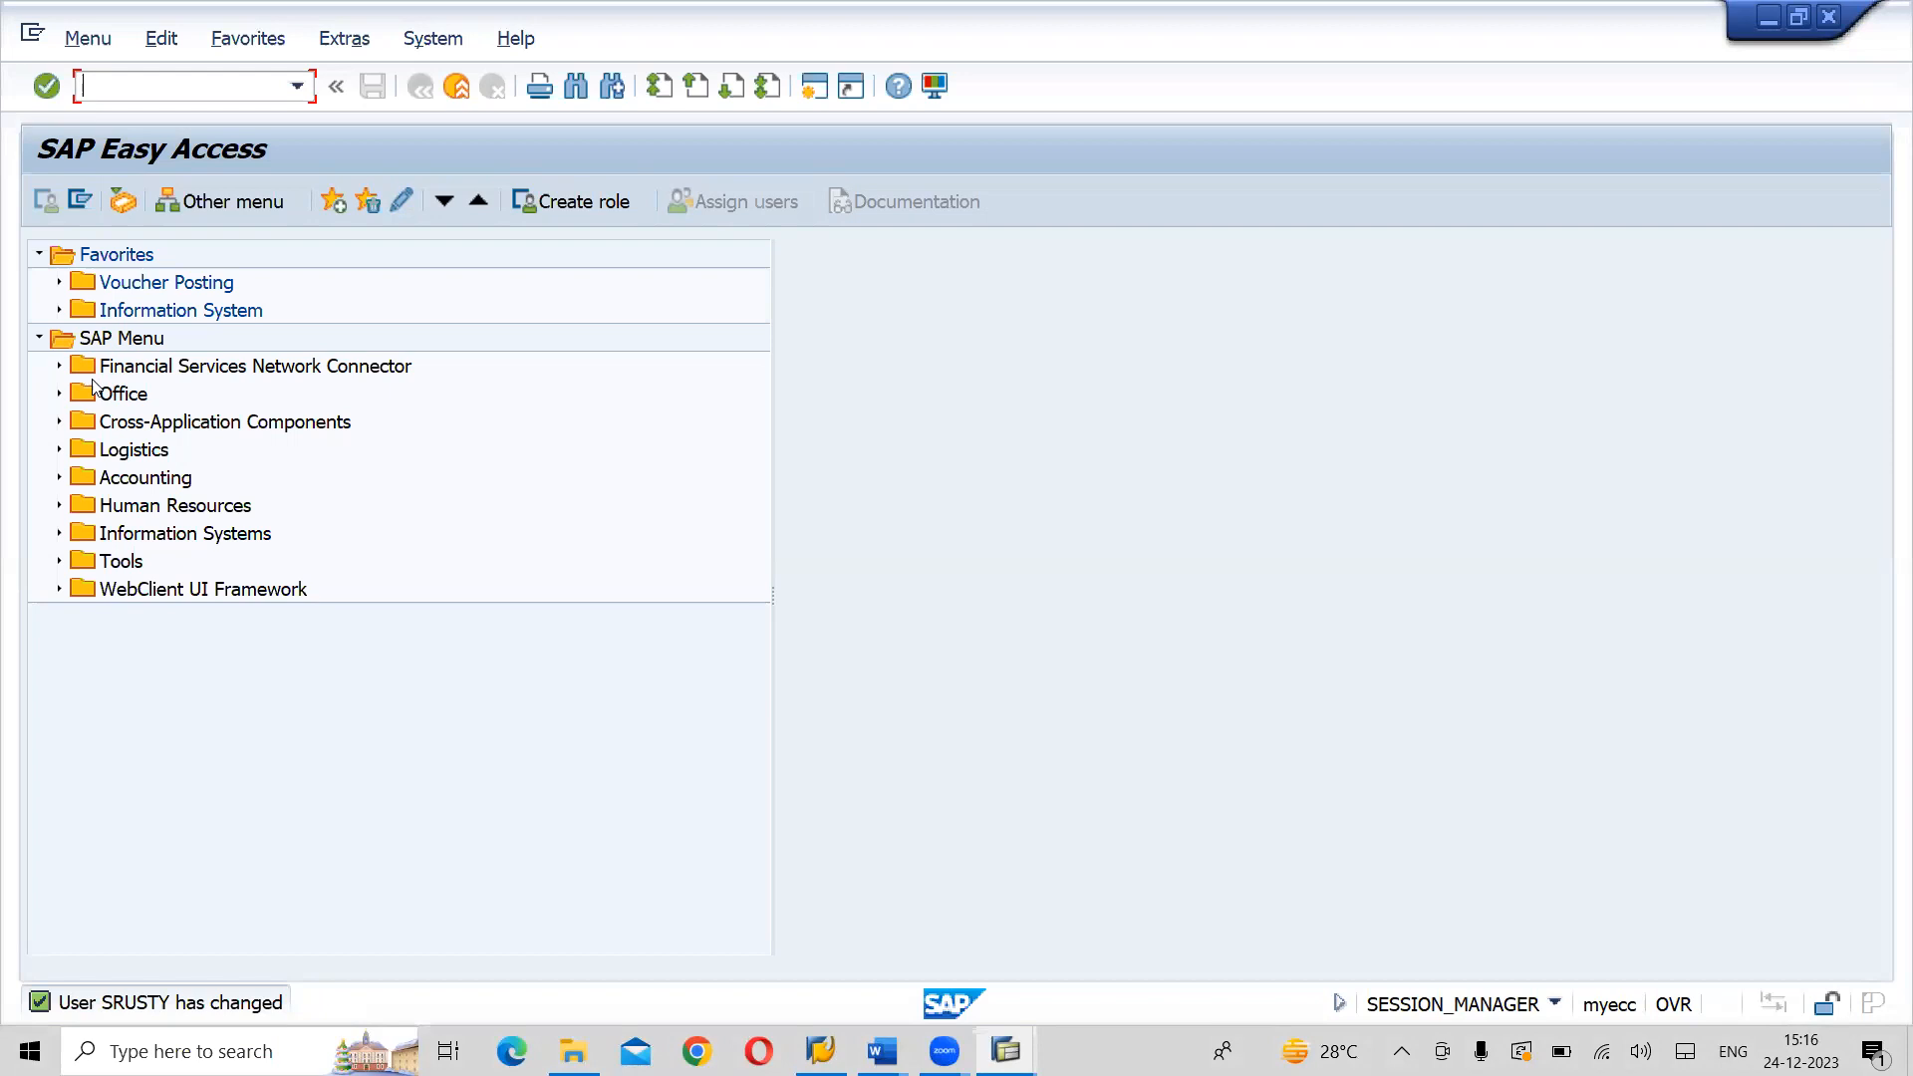
{"action": "left_click", "coordinate": [112, 345]}
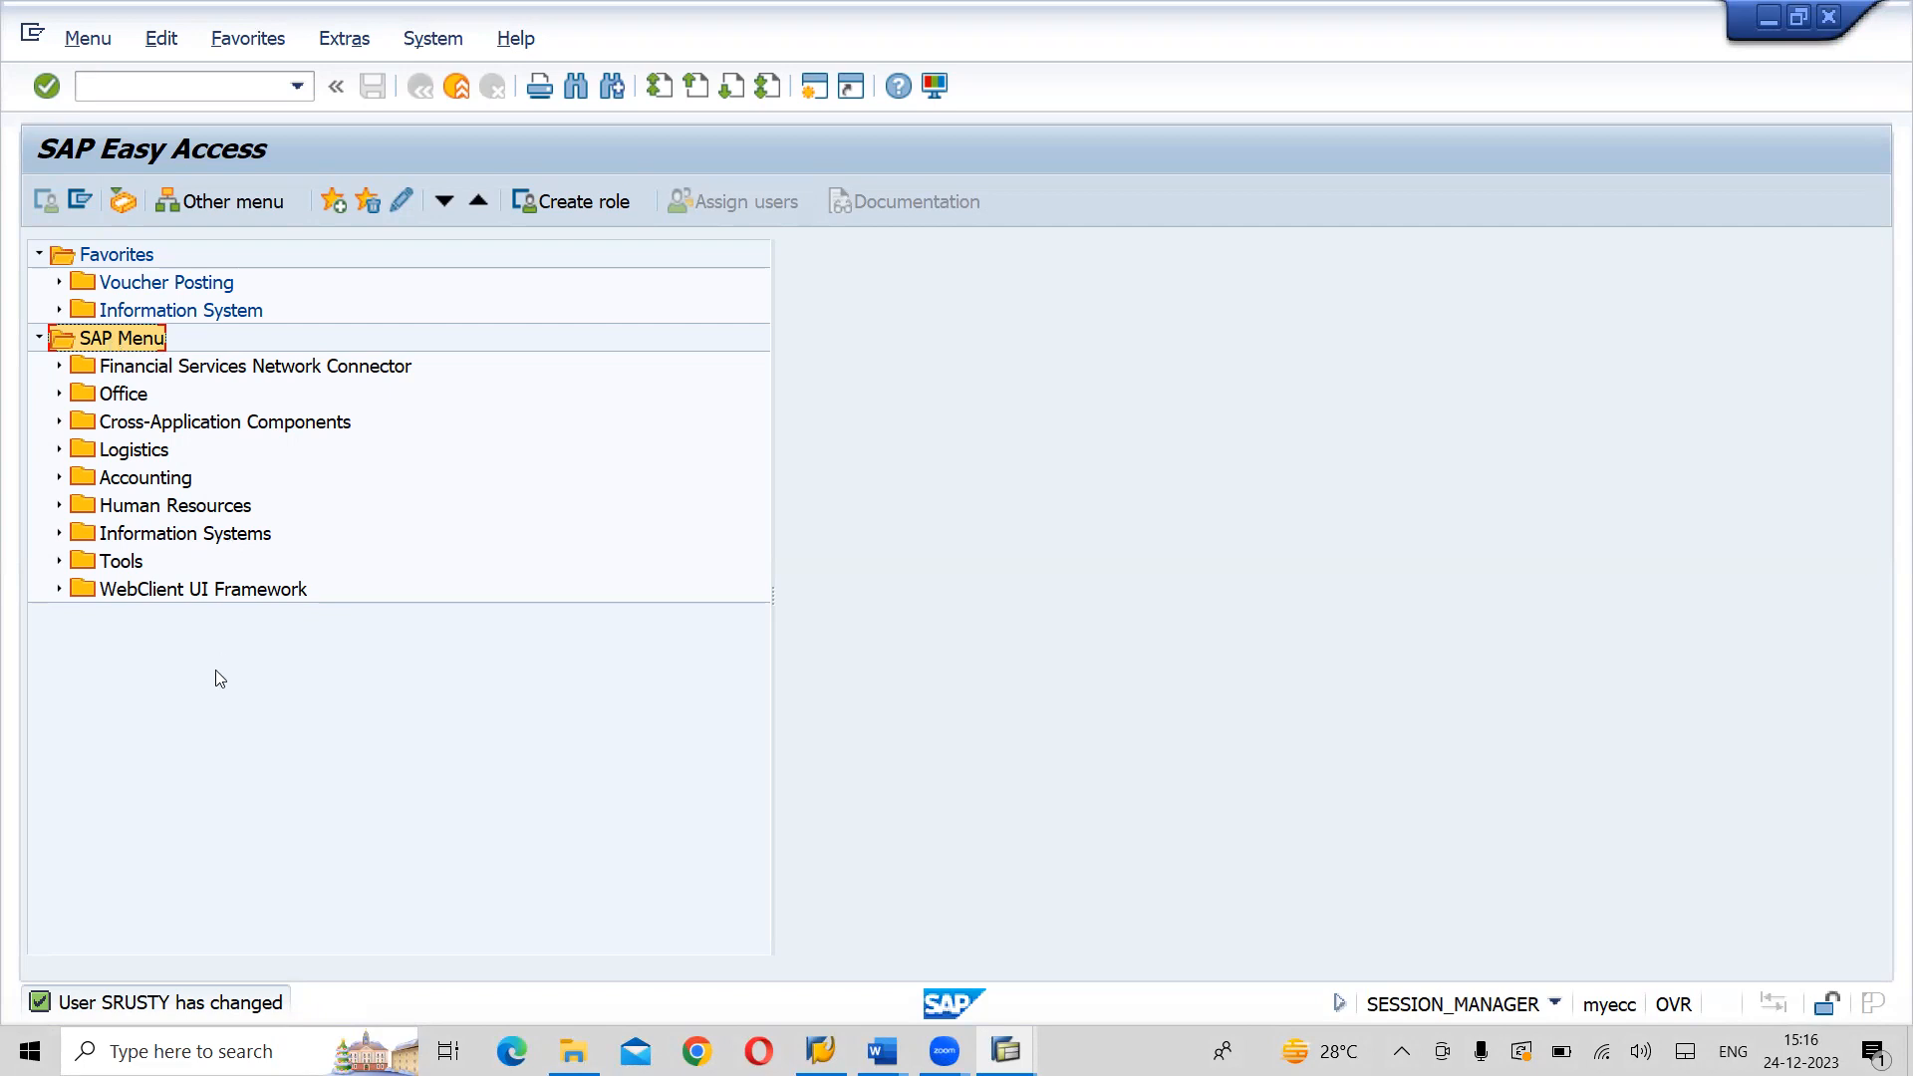
{"action": "left_click", "coordinate": [133, 570]}
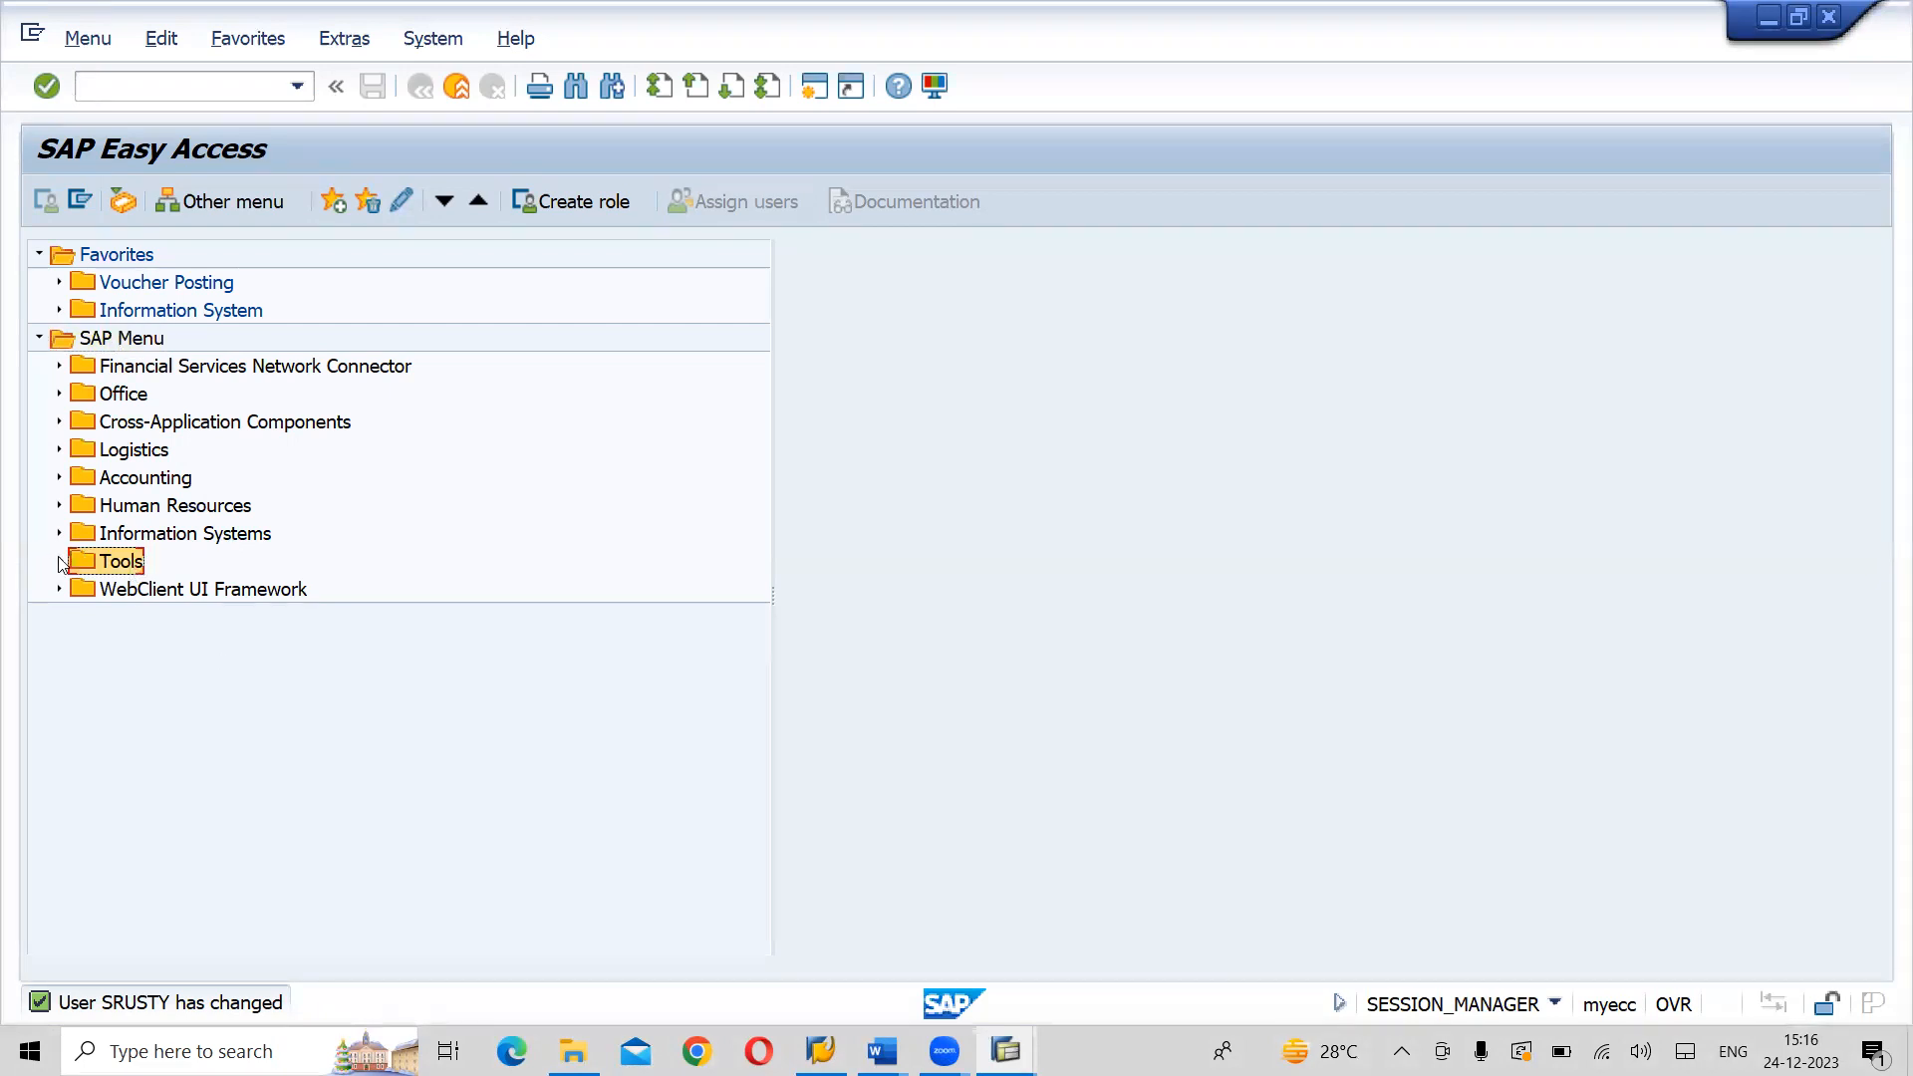
{"action": "left_click", "coordinate": [57, 562]}
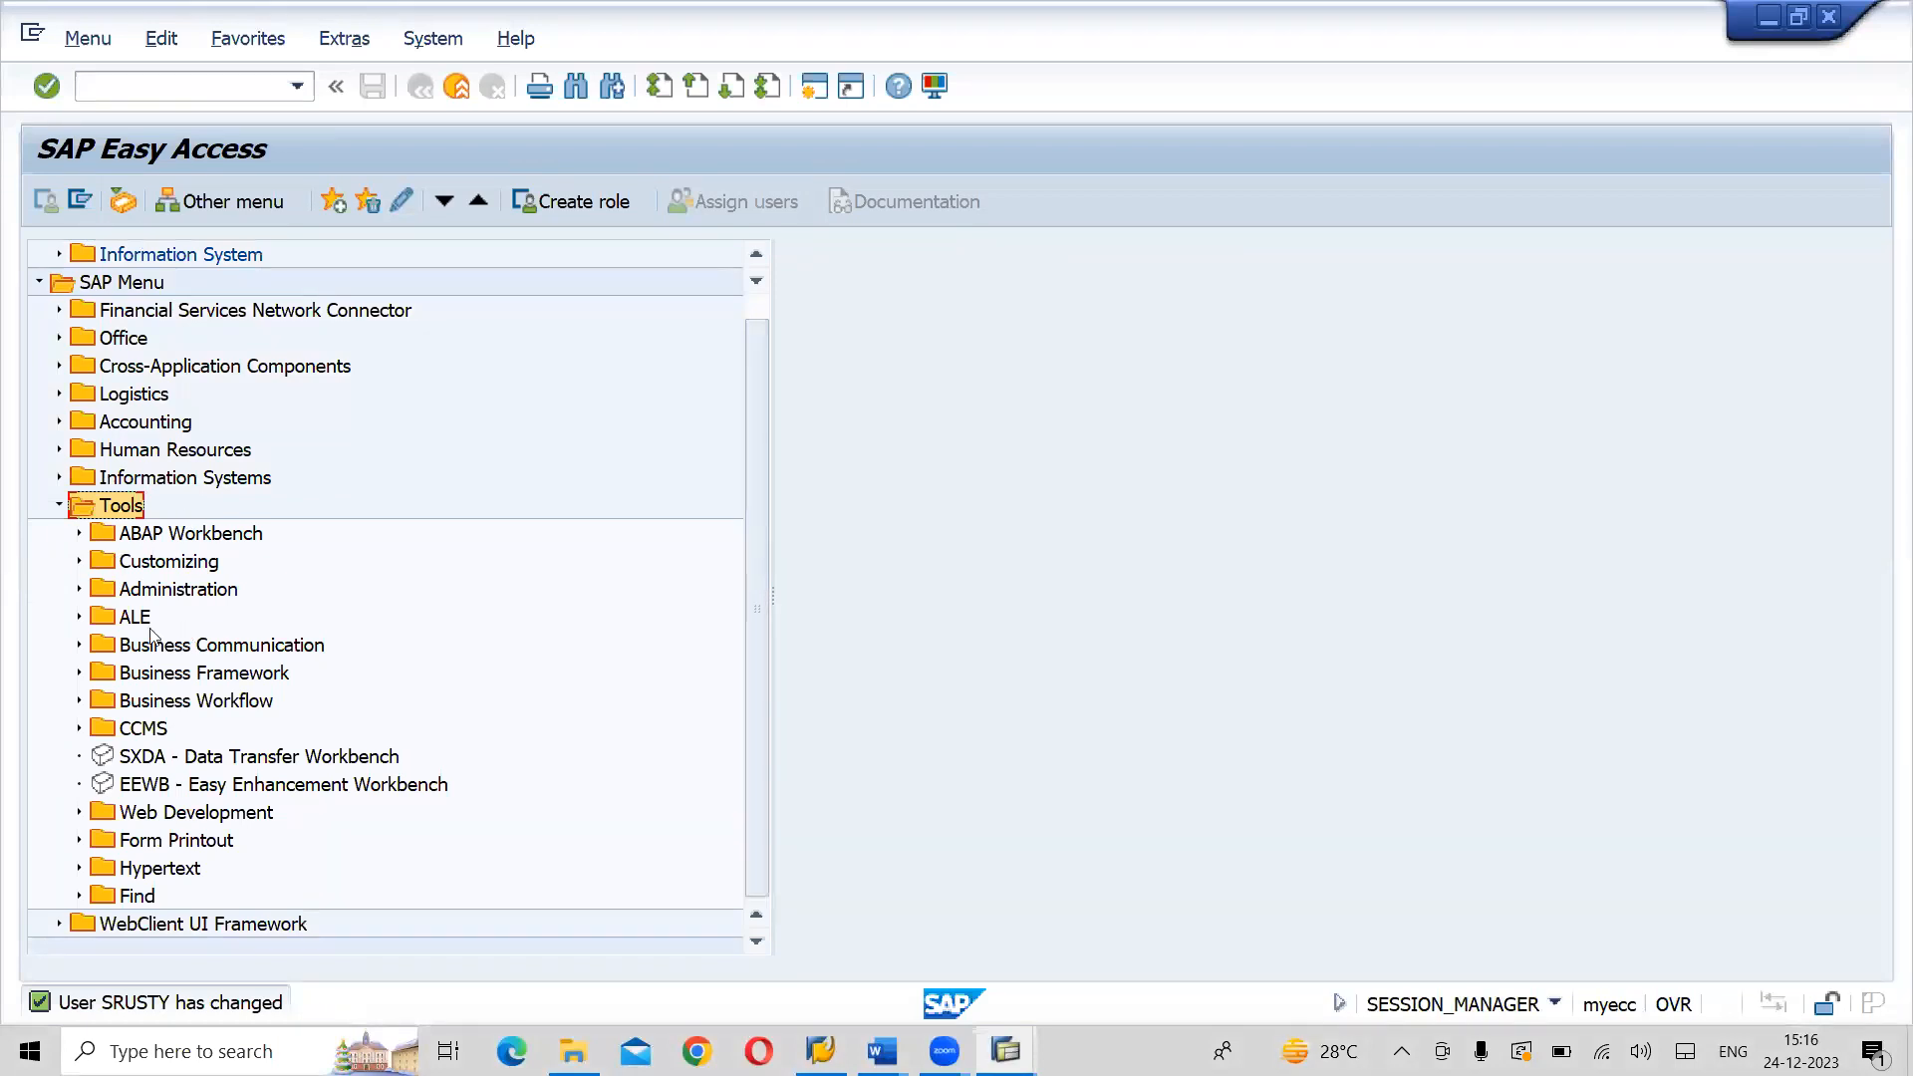
{"action": "left_click", "coordinate": [174, 564]}
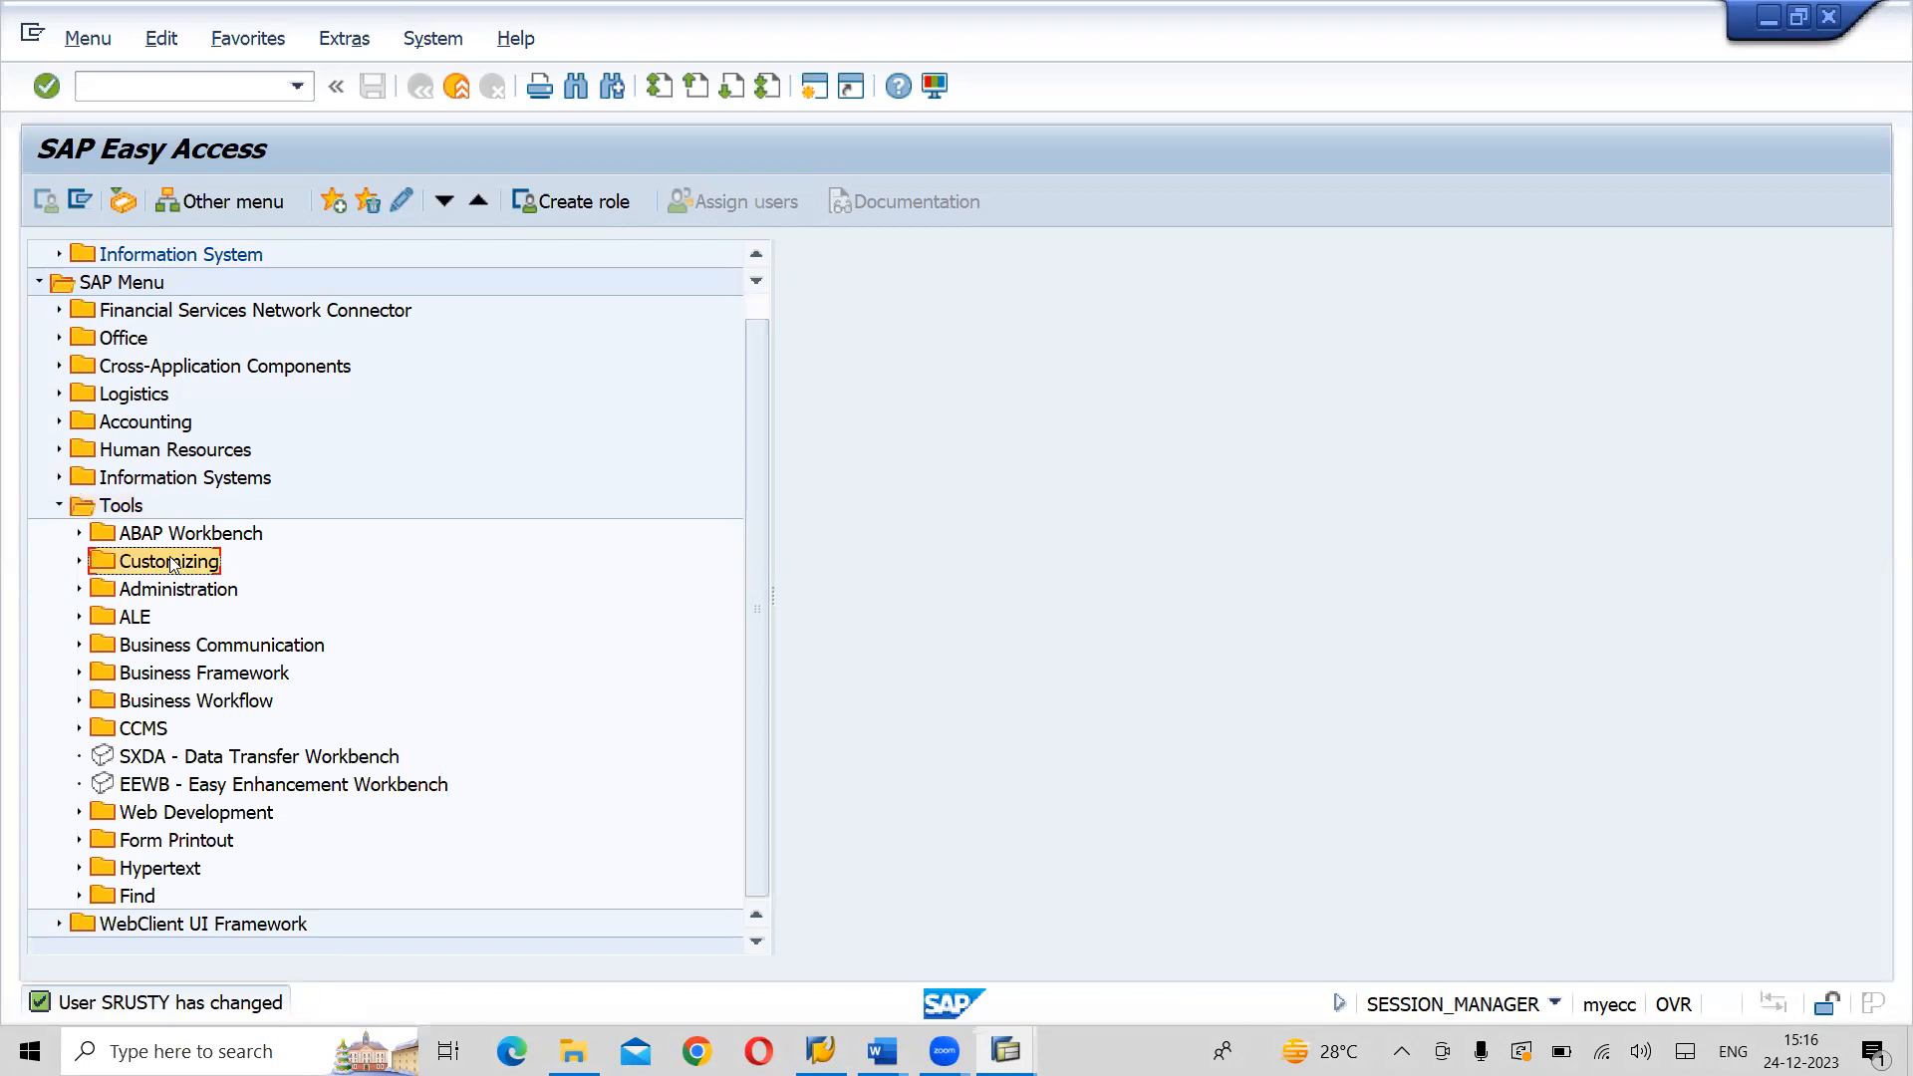
{"action": "left_click", "coordinate": [80, 562]}
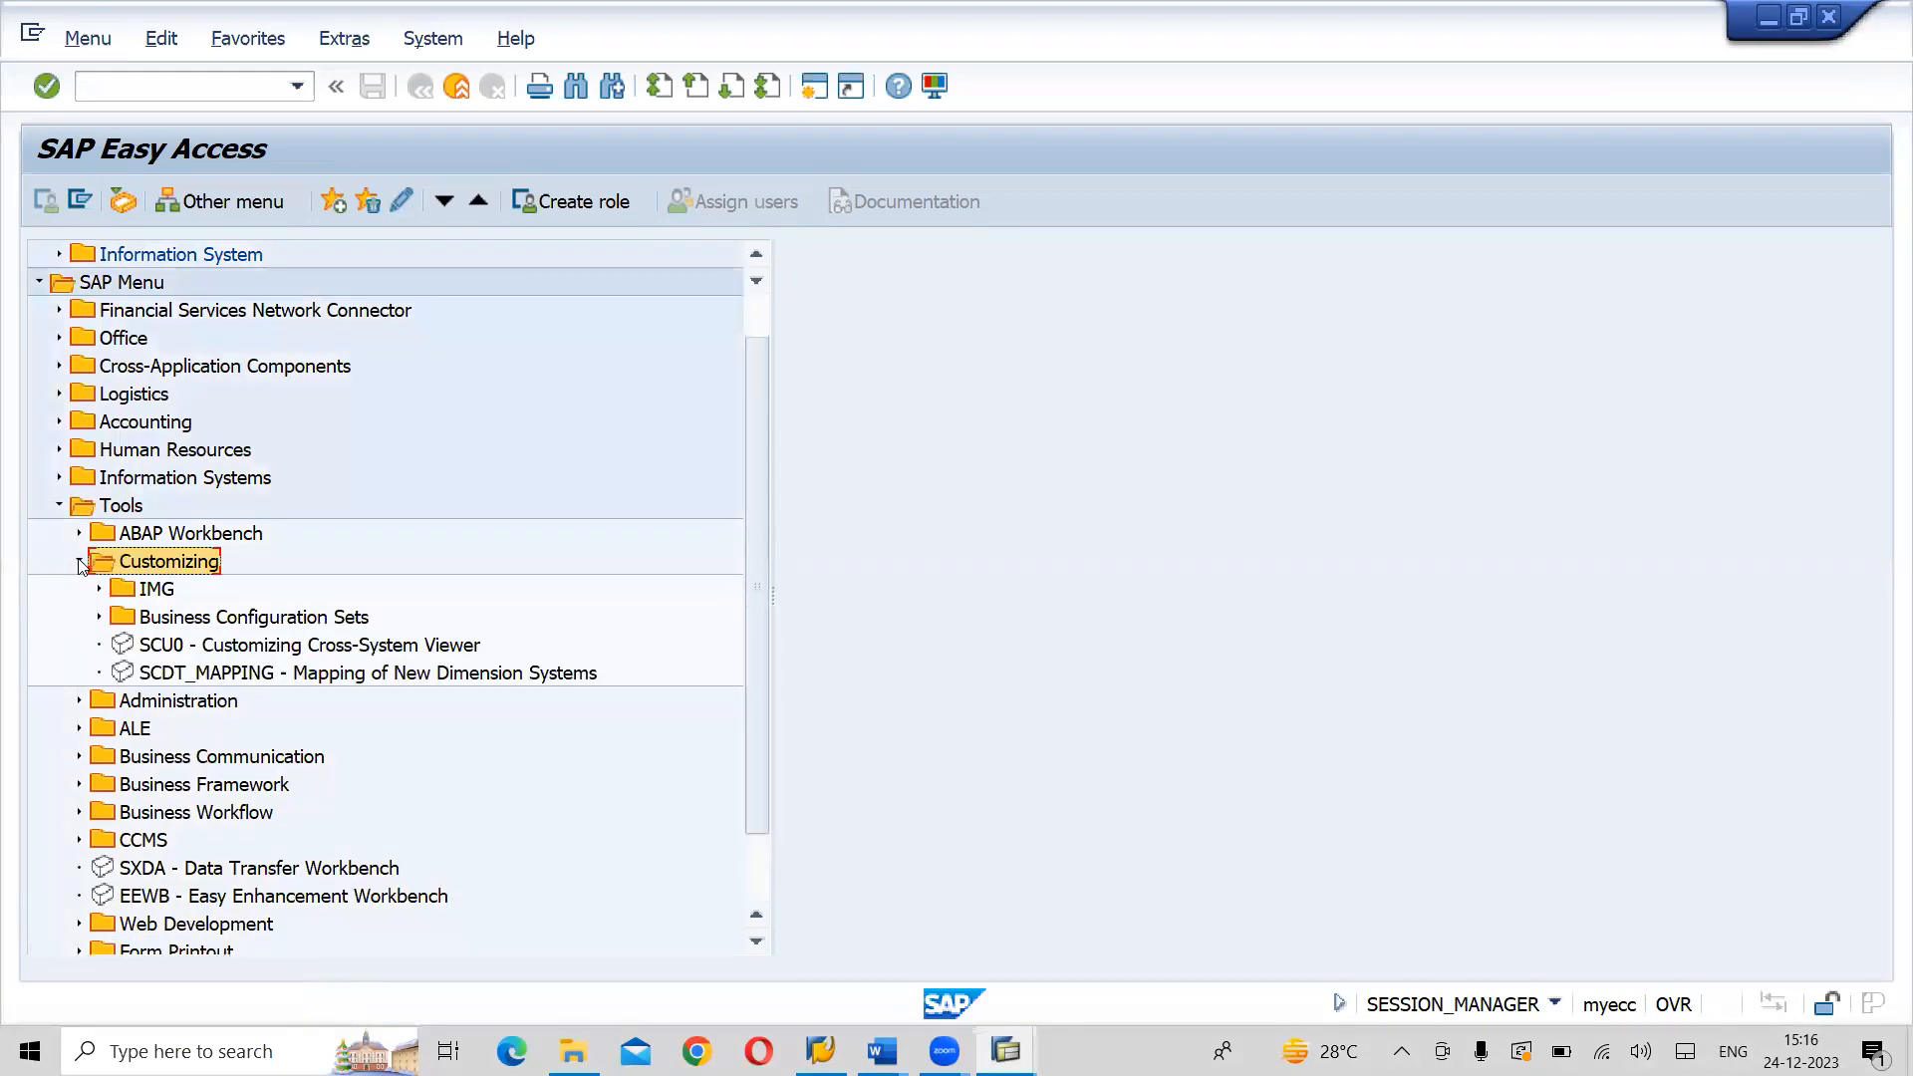
{"action": "left_click", "coordinate": [160, 590]}
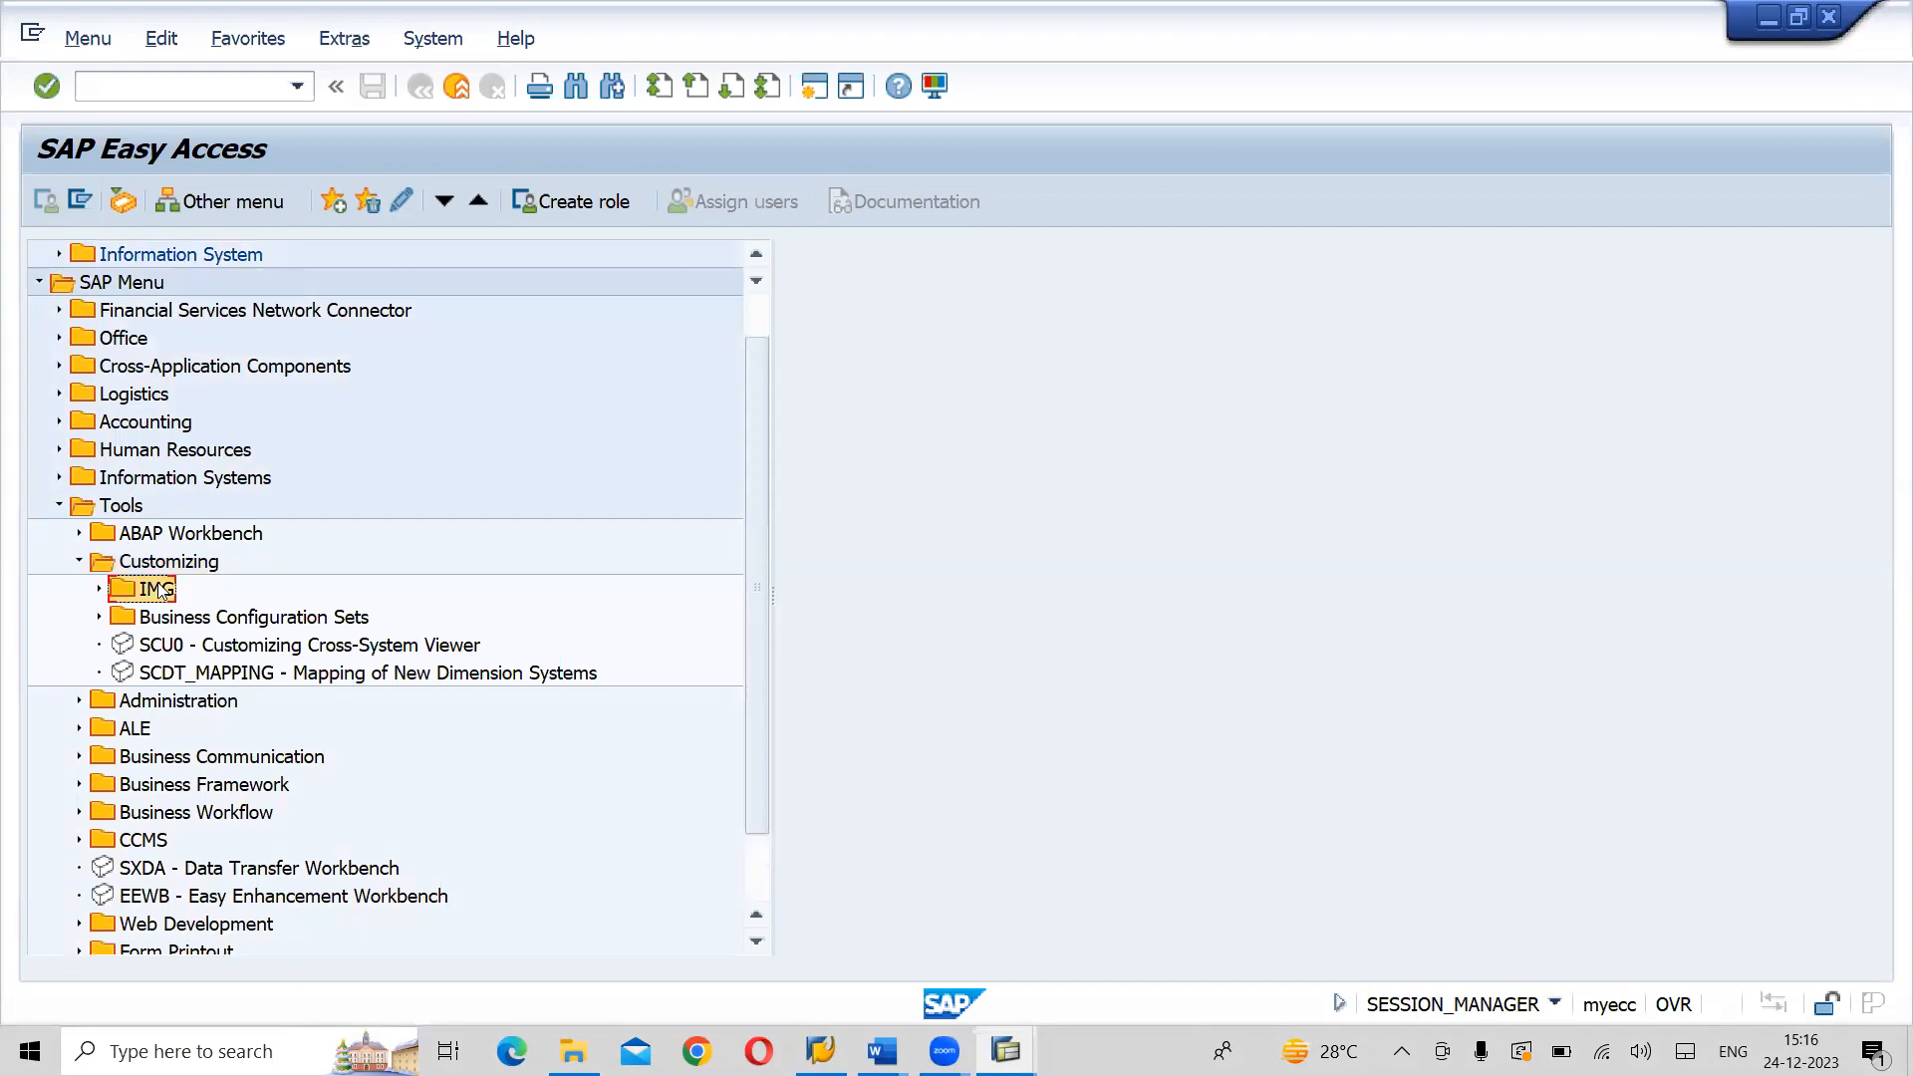
{"action": "left_click", "coordinate": [99, 589]}
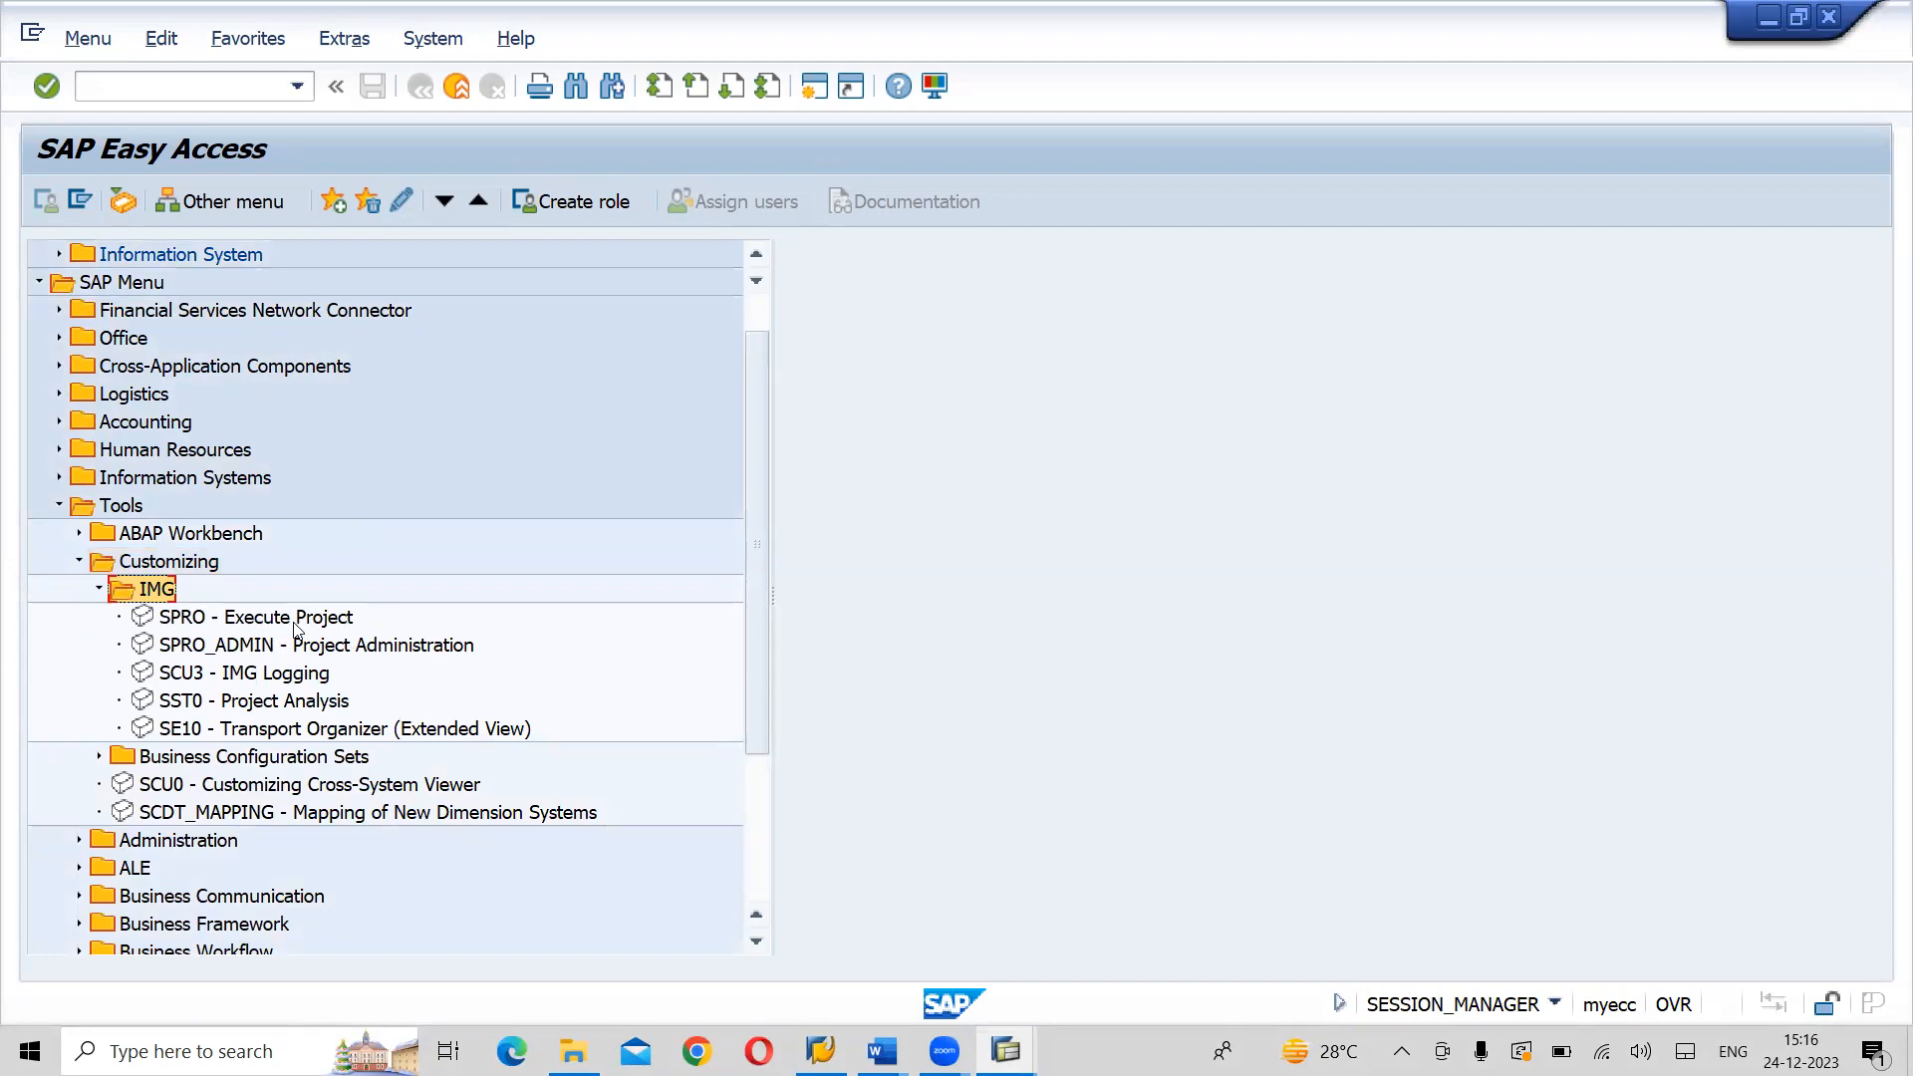
- Run SPRO - Execute Project and display the SAP Reference IMG
{"action": "left_click", "coordinate": [221, 620]}
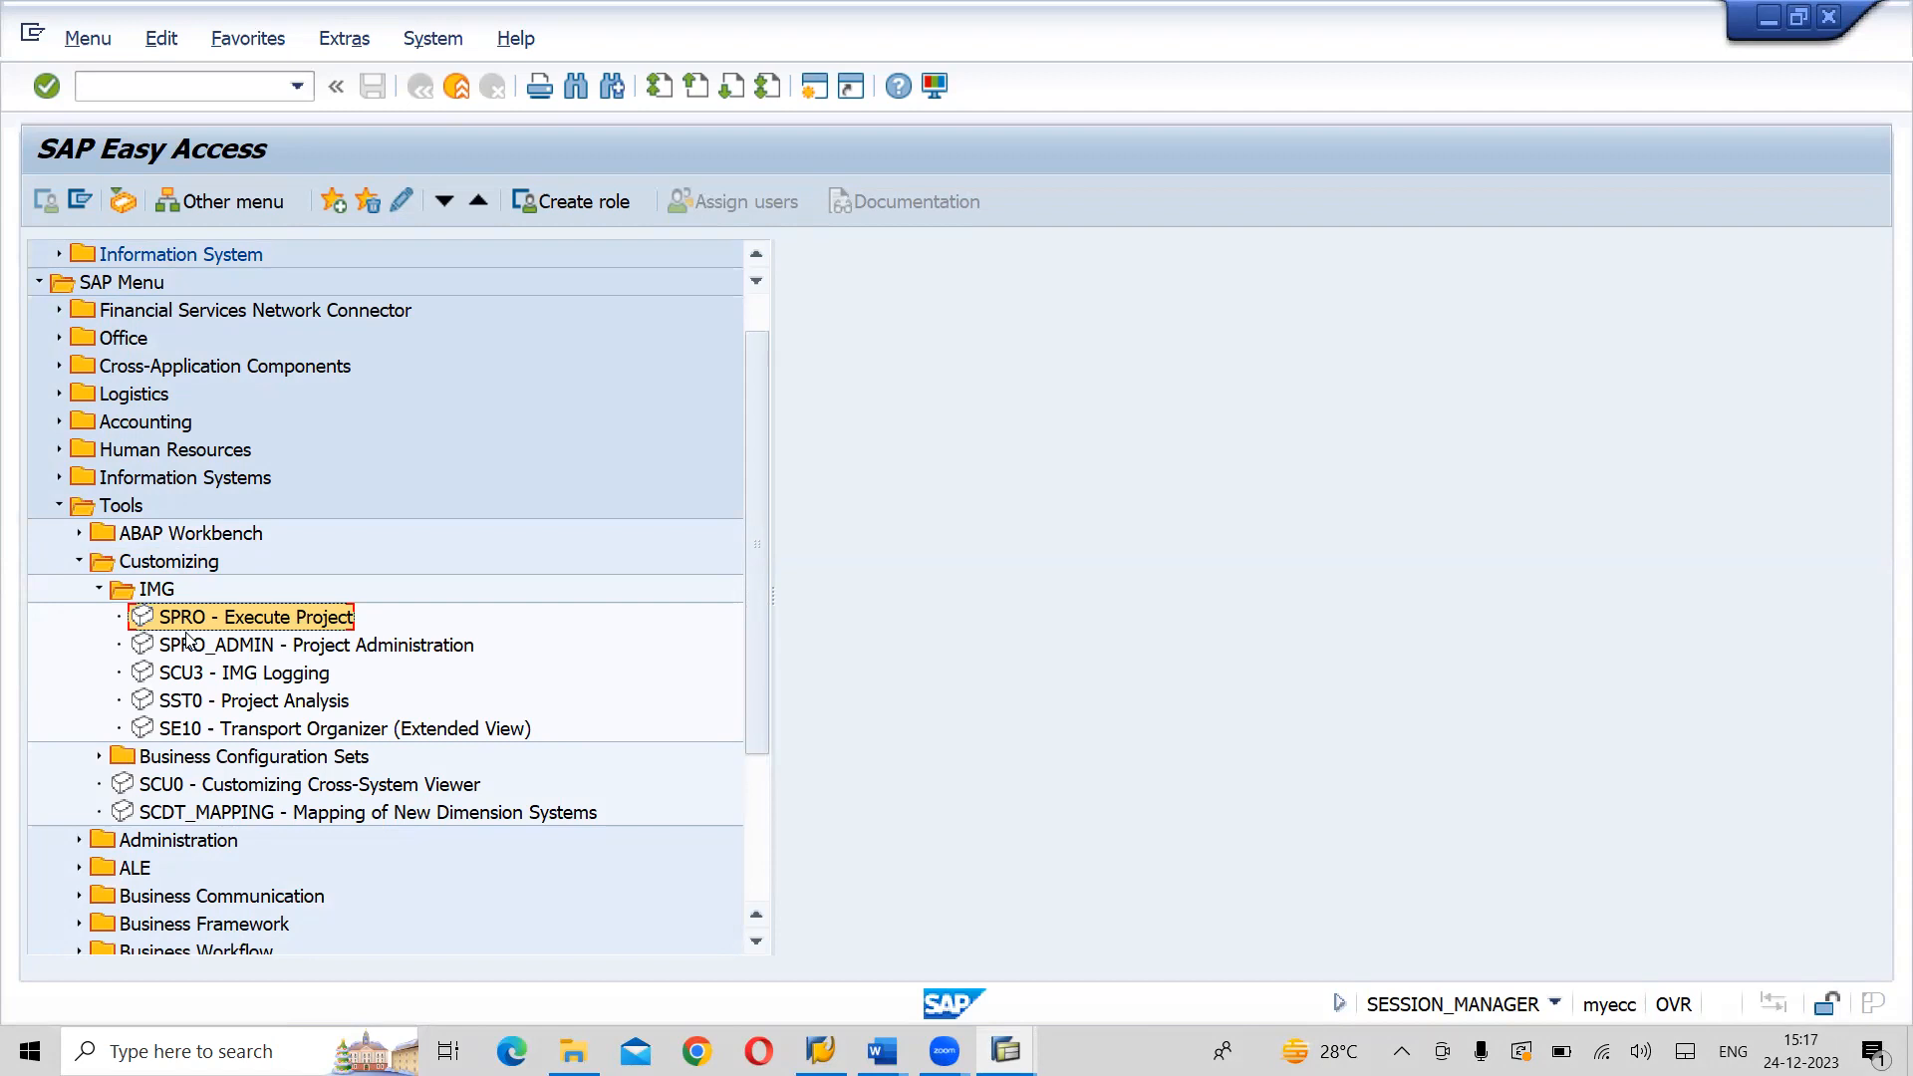
{"action": "double_click", "coordinate": [256, 624]}
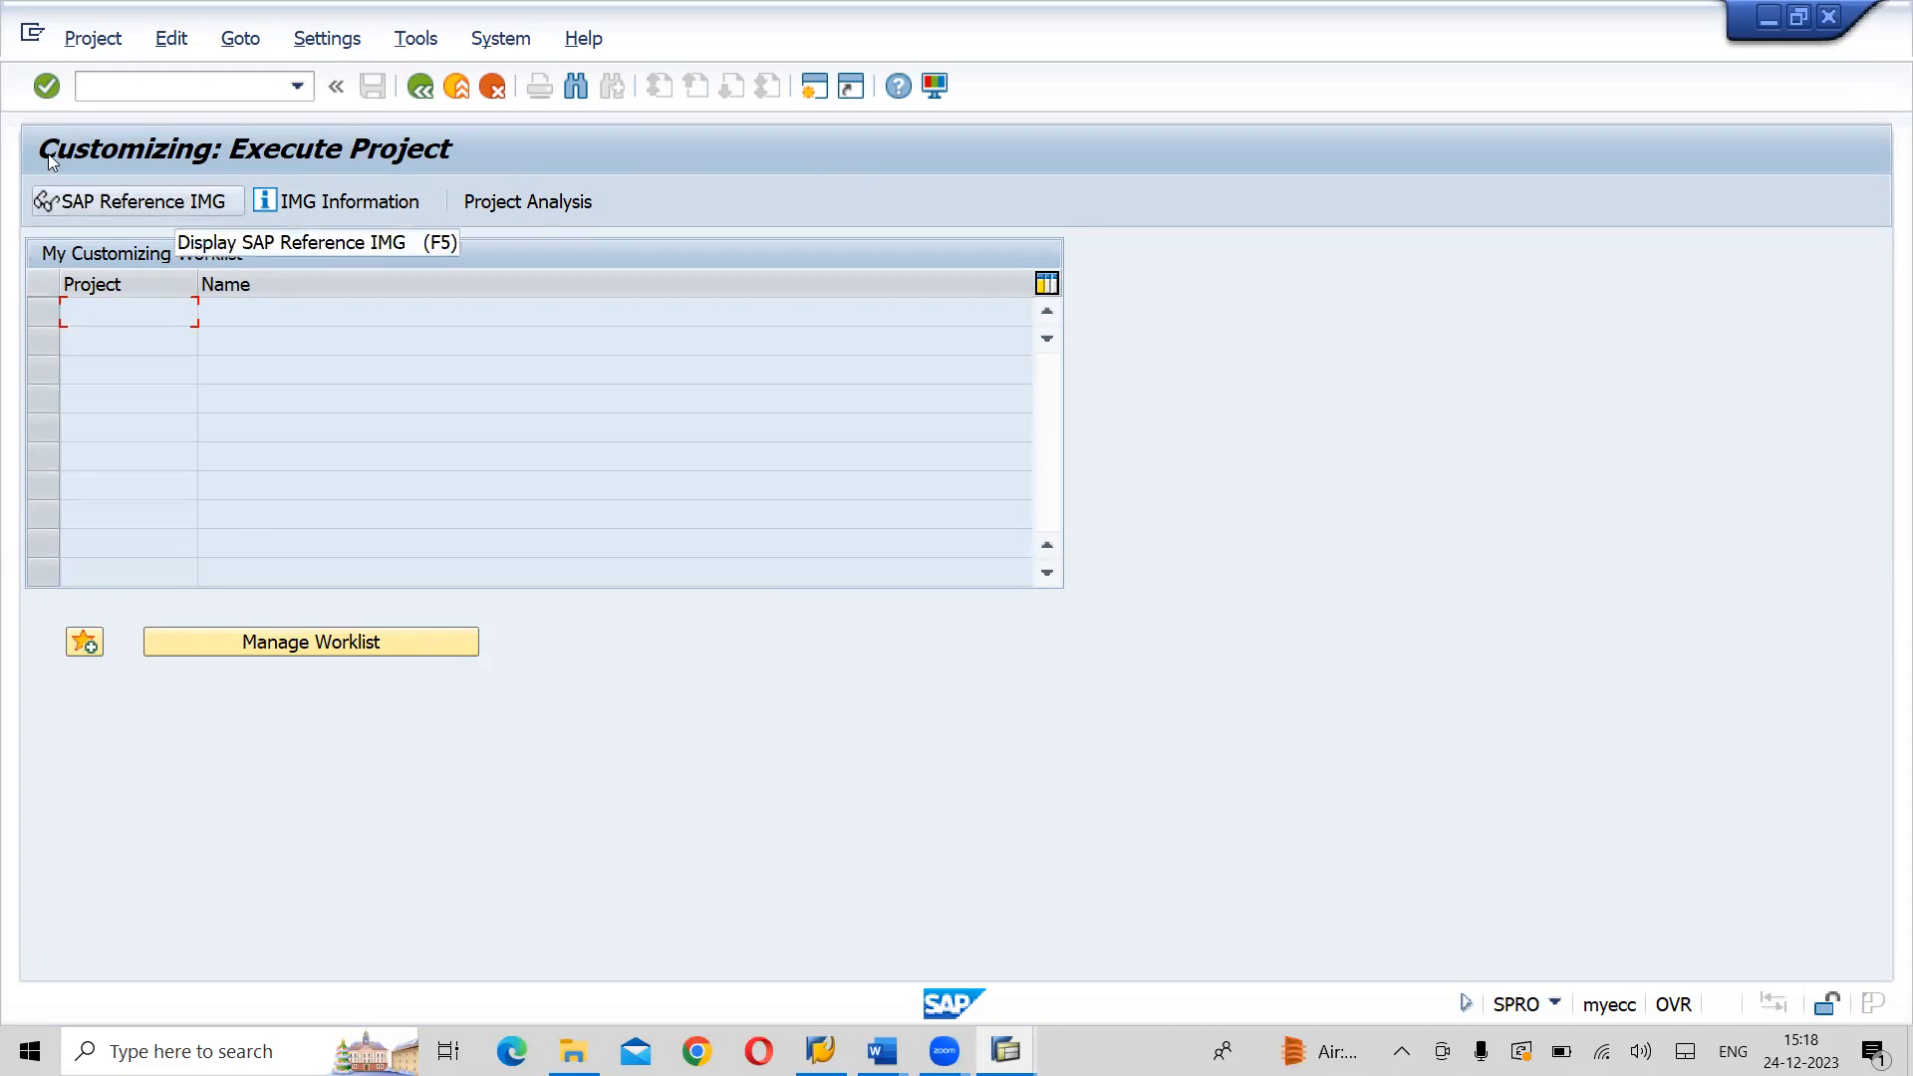
{"action": "left_click", "coordinate": [145, 197]}
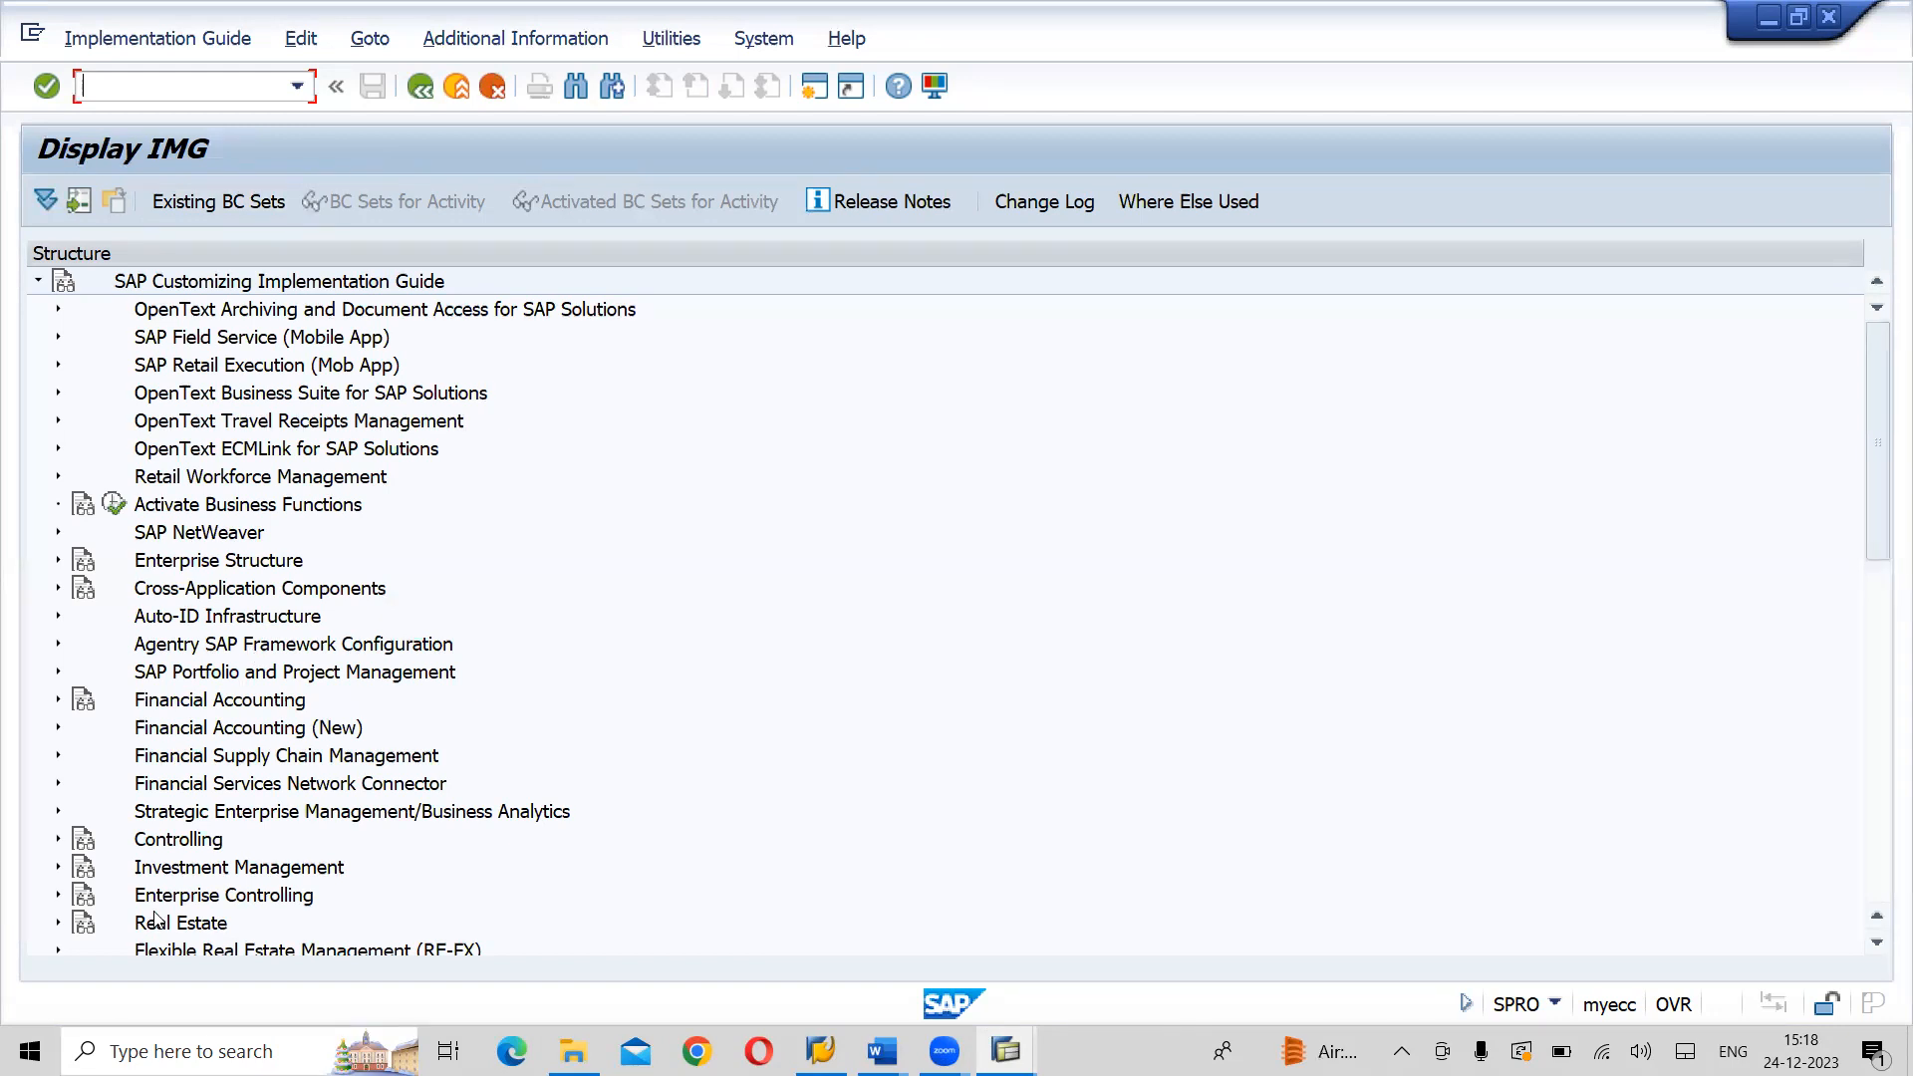
- Read the IMG documentation for Activate Business Functions and Enterprise Structure, closing each text before browsing the structure further
{"action": "left_click", "coordinate": [83, 508]}
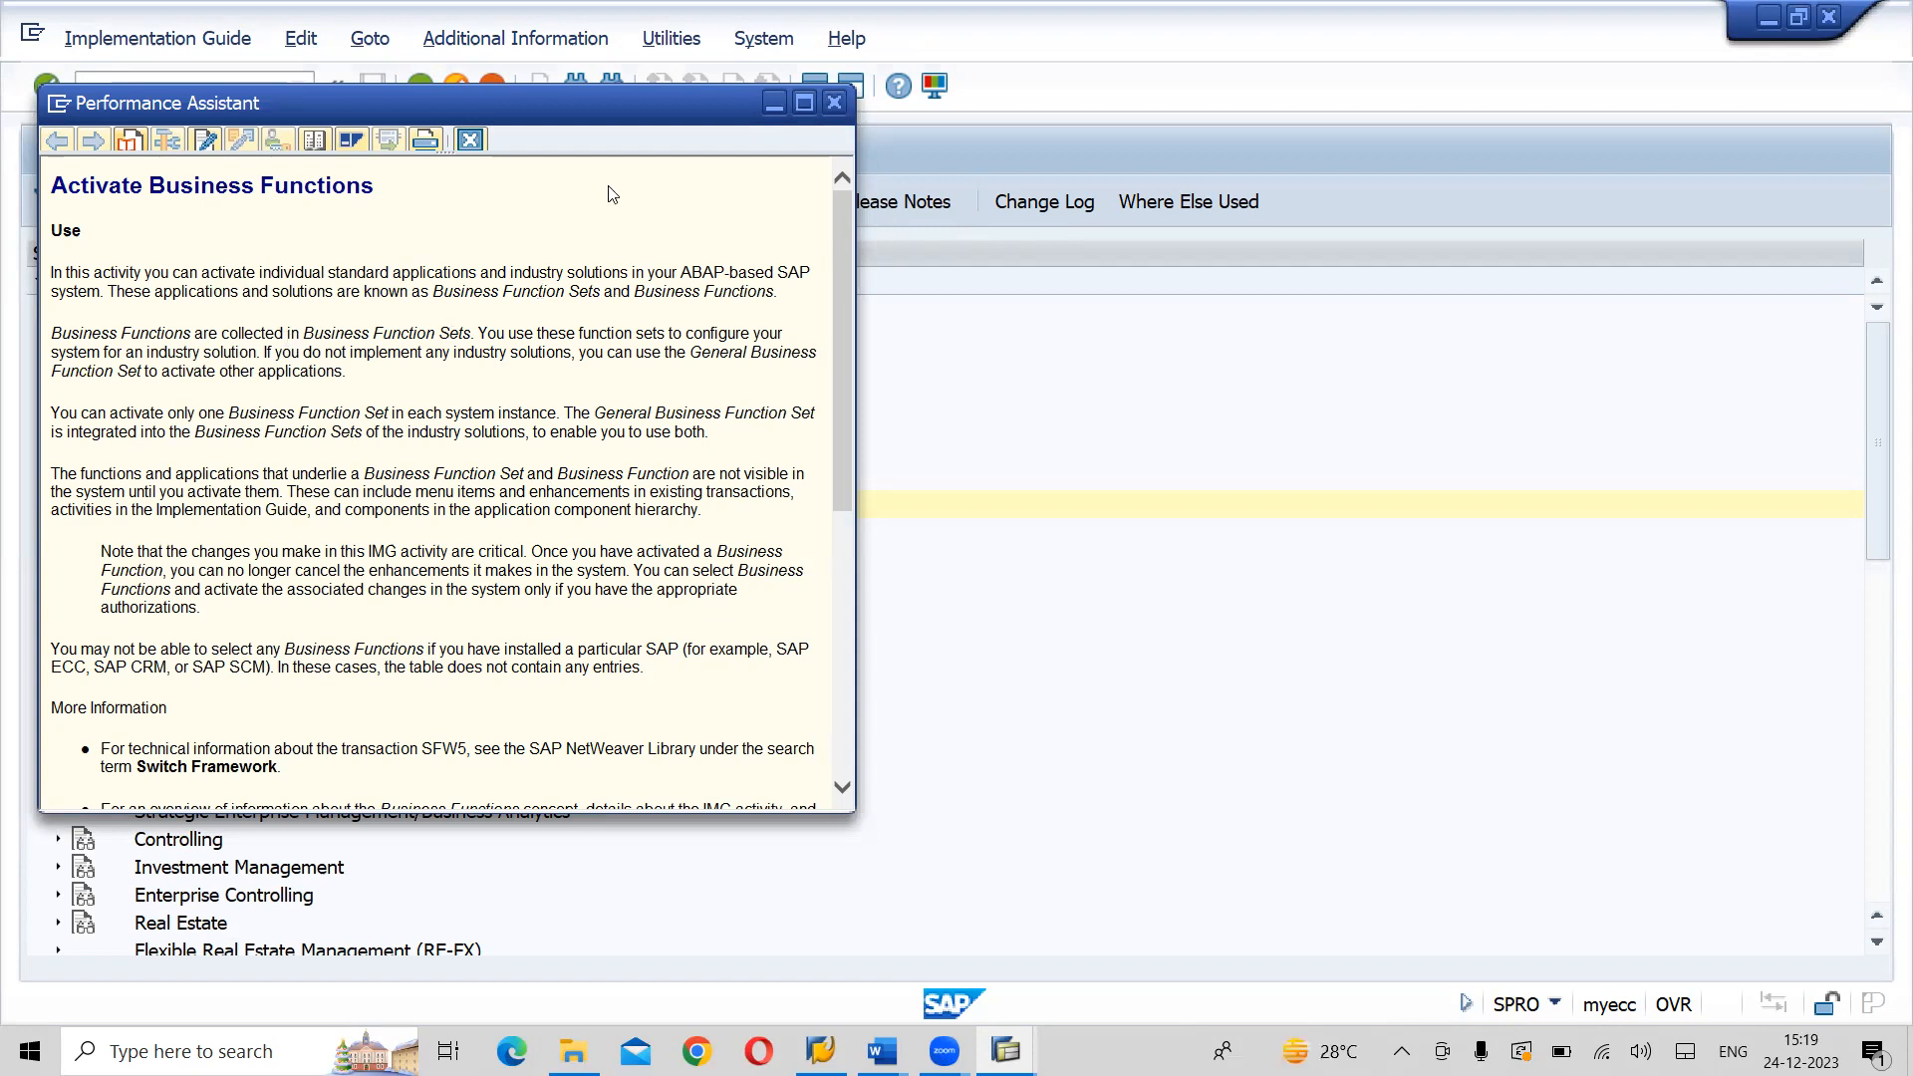
{"action": "left_click", "coordinate": [835, 106]}
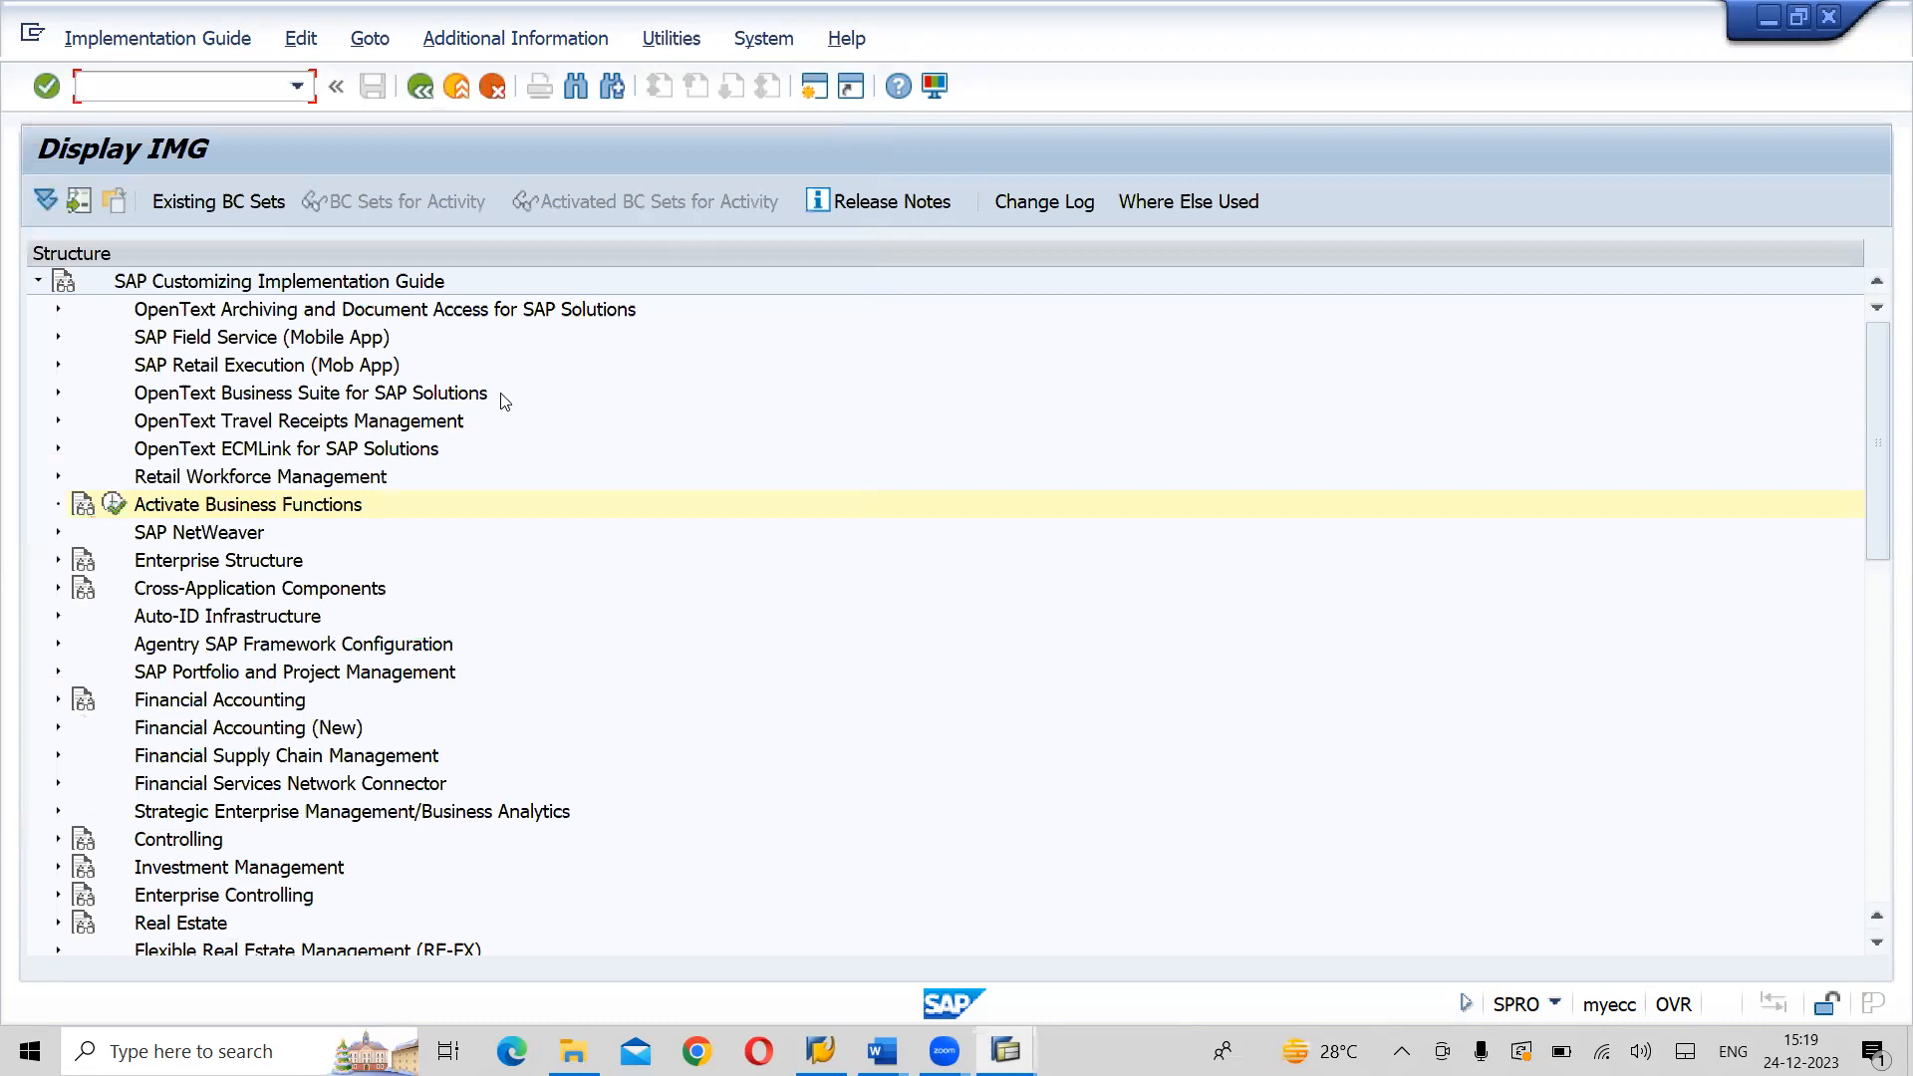
{"action": "left_click", "coordinate": [83, 566]}
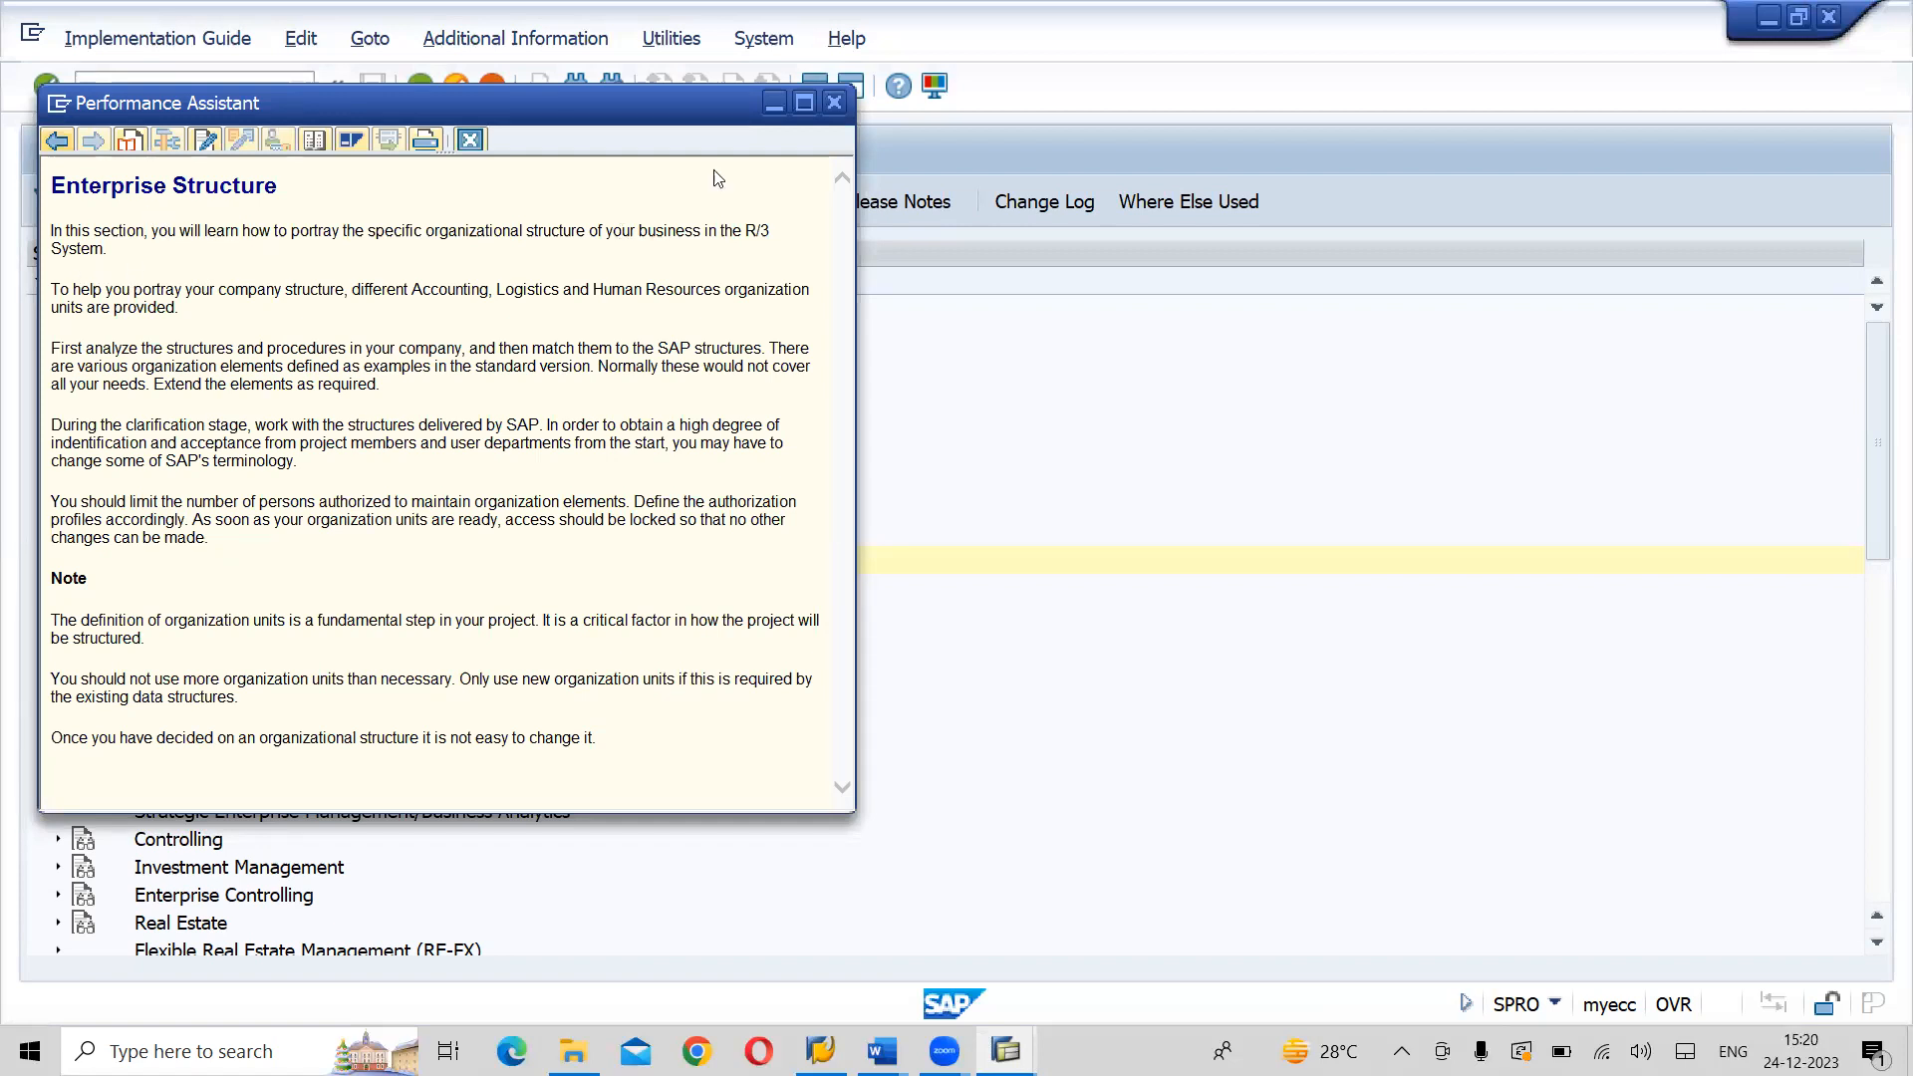
{"action": "left_click", "coordinate": [834, 103]}
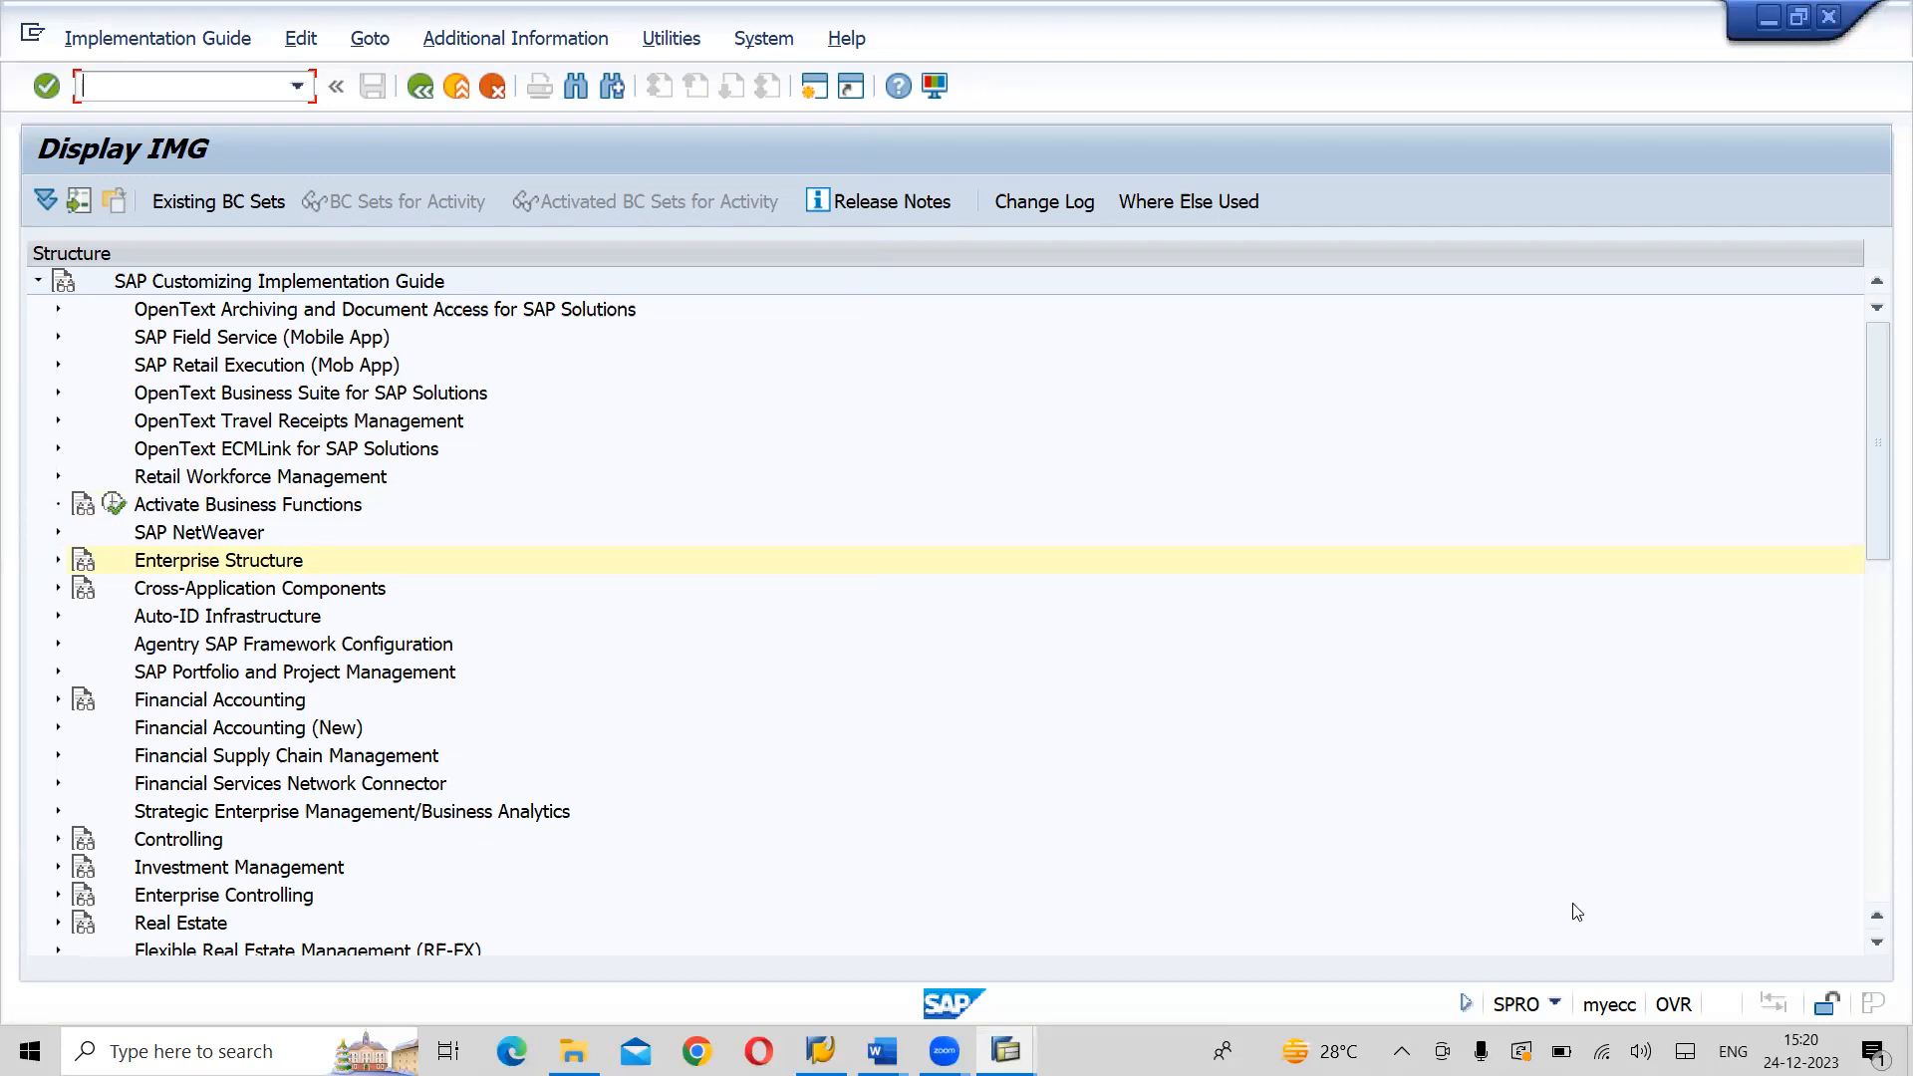
{"action": "left_click", "coordinate": [1877, 943]}
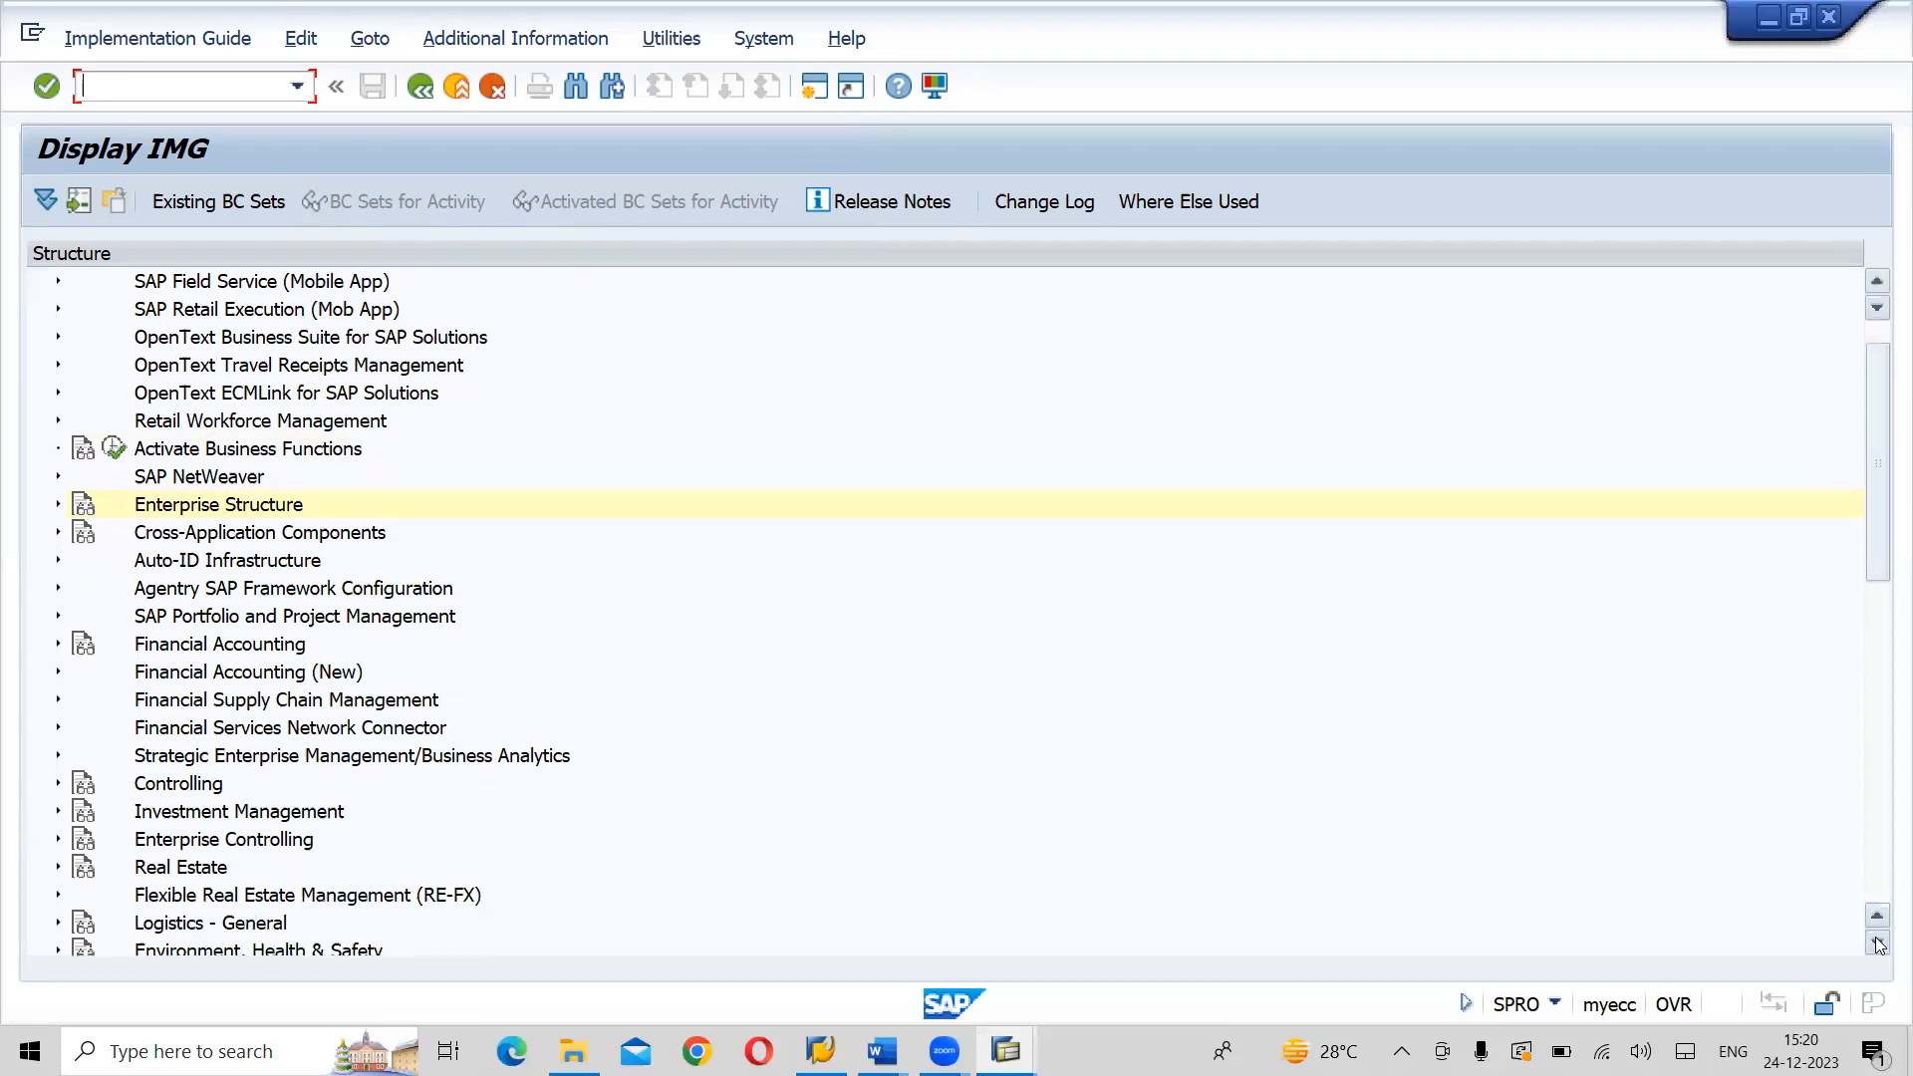
- Browse the IMG structure and expand Financial Accounting (New) to view its components, collapsing it again
{"action": "left_click", "coordinate": [1877, 943]}
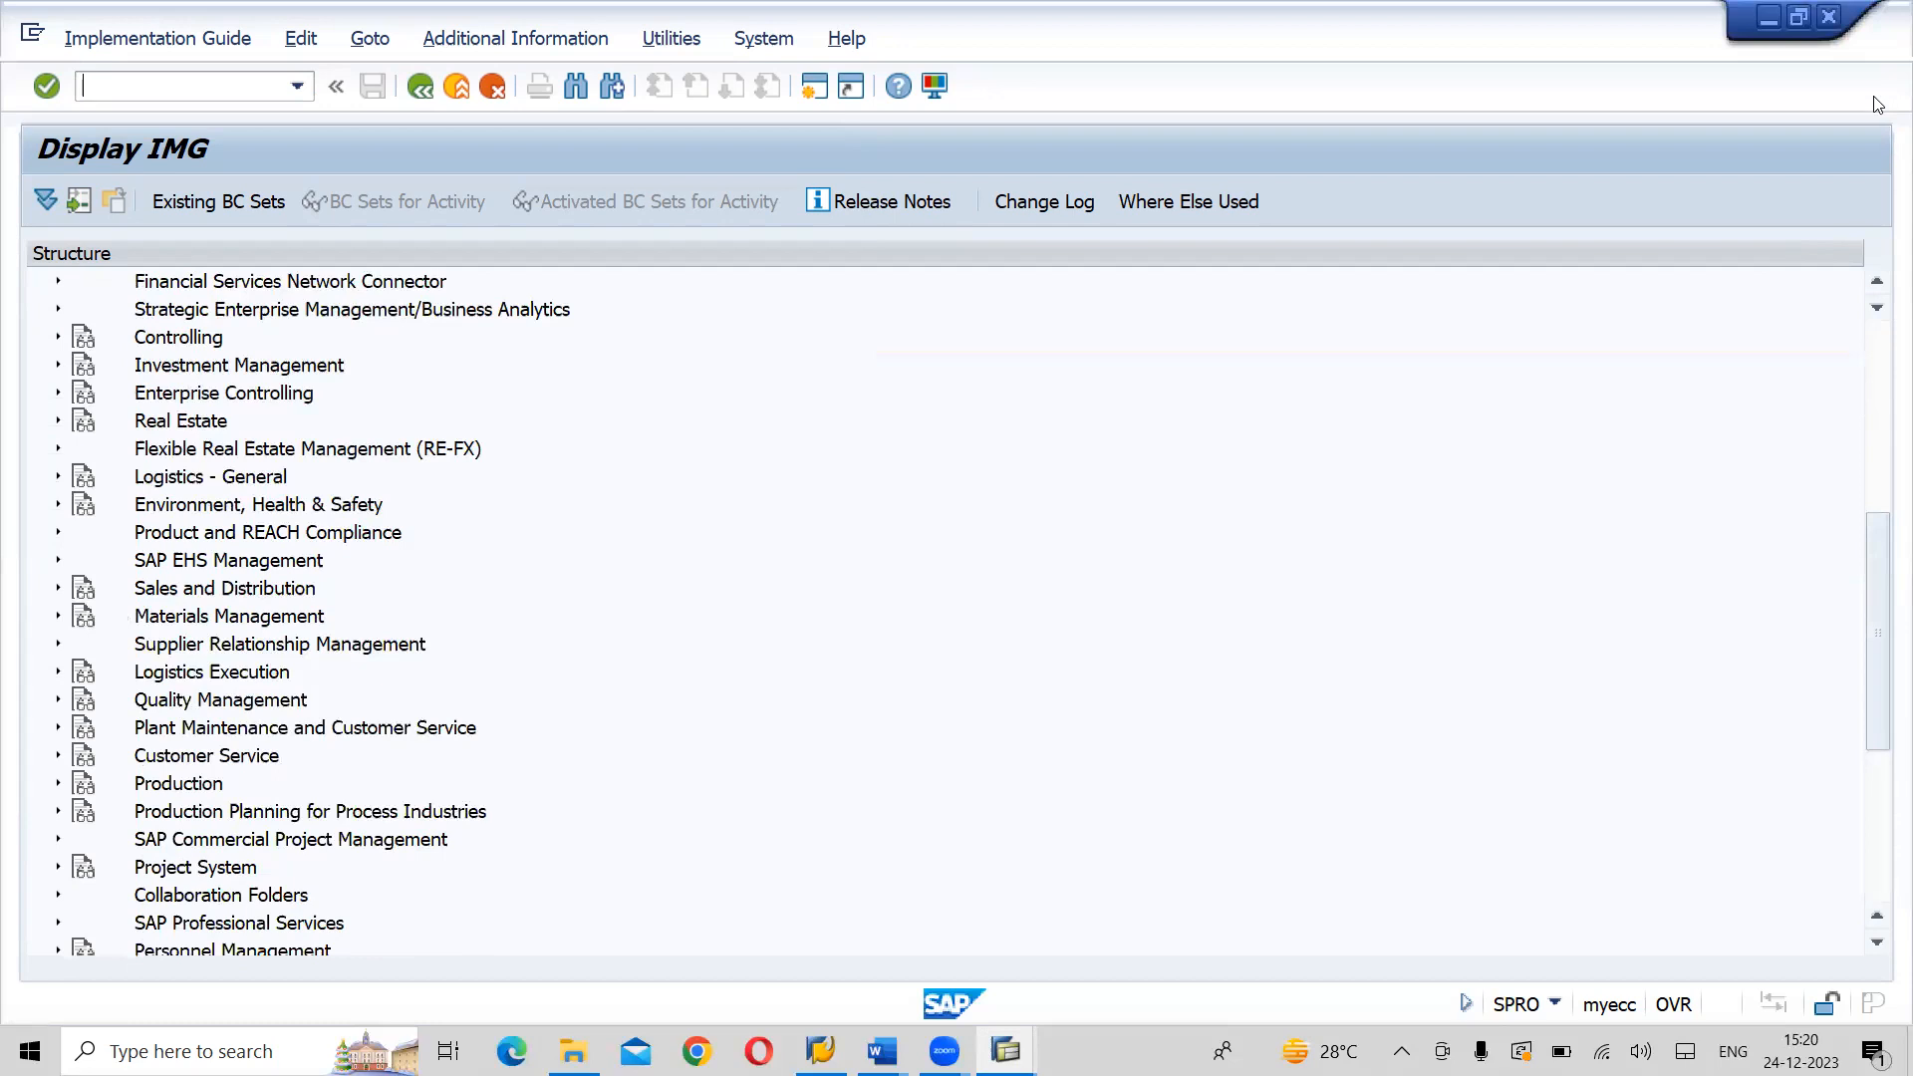
{"action": "left_click", "coordinate": [1877, 290]}
{"action": "left_click", "coordinate": [1877, 291]}
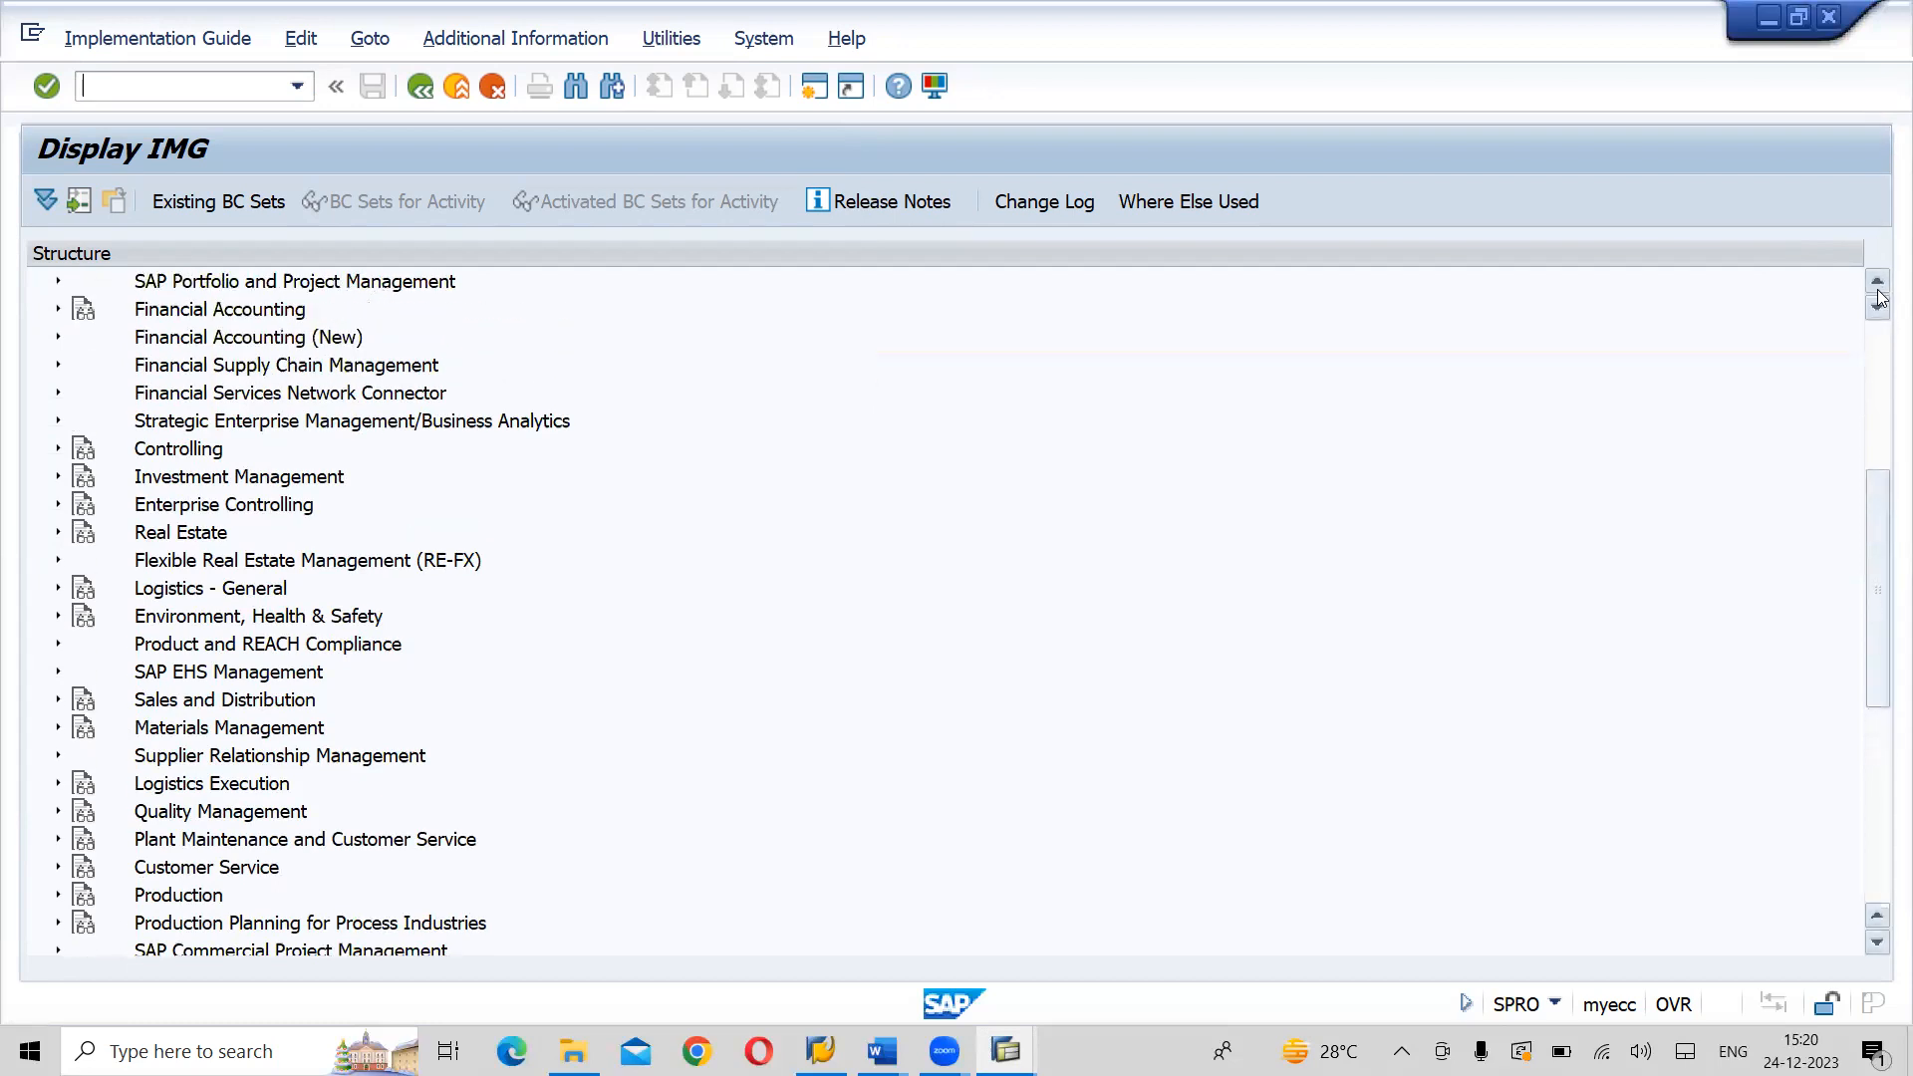
{"action": "left_click", "coordinate": [205, 338]}
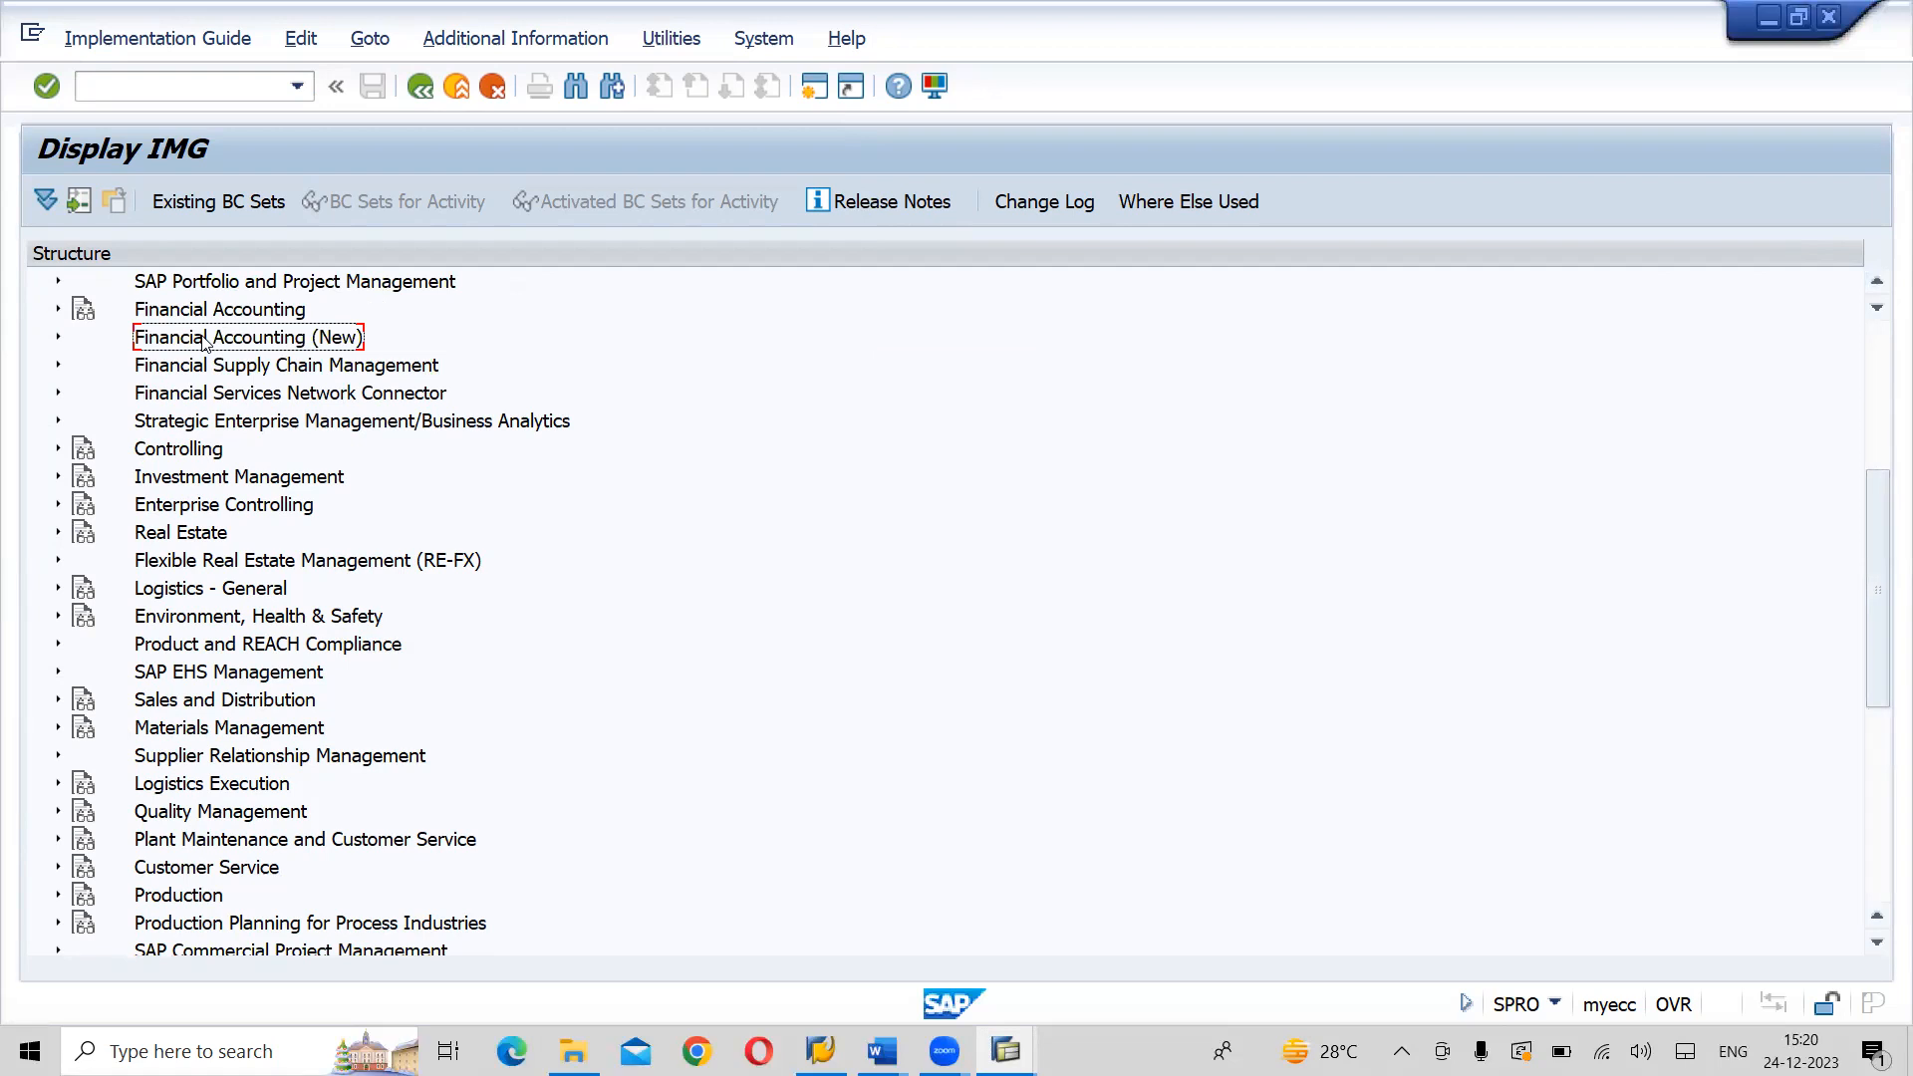
{"action": "left_click", "coordinate": [56, 340]}
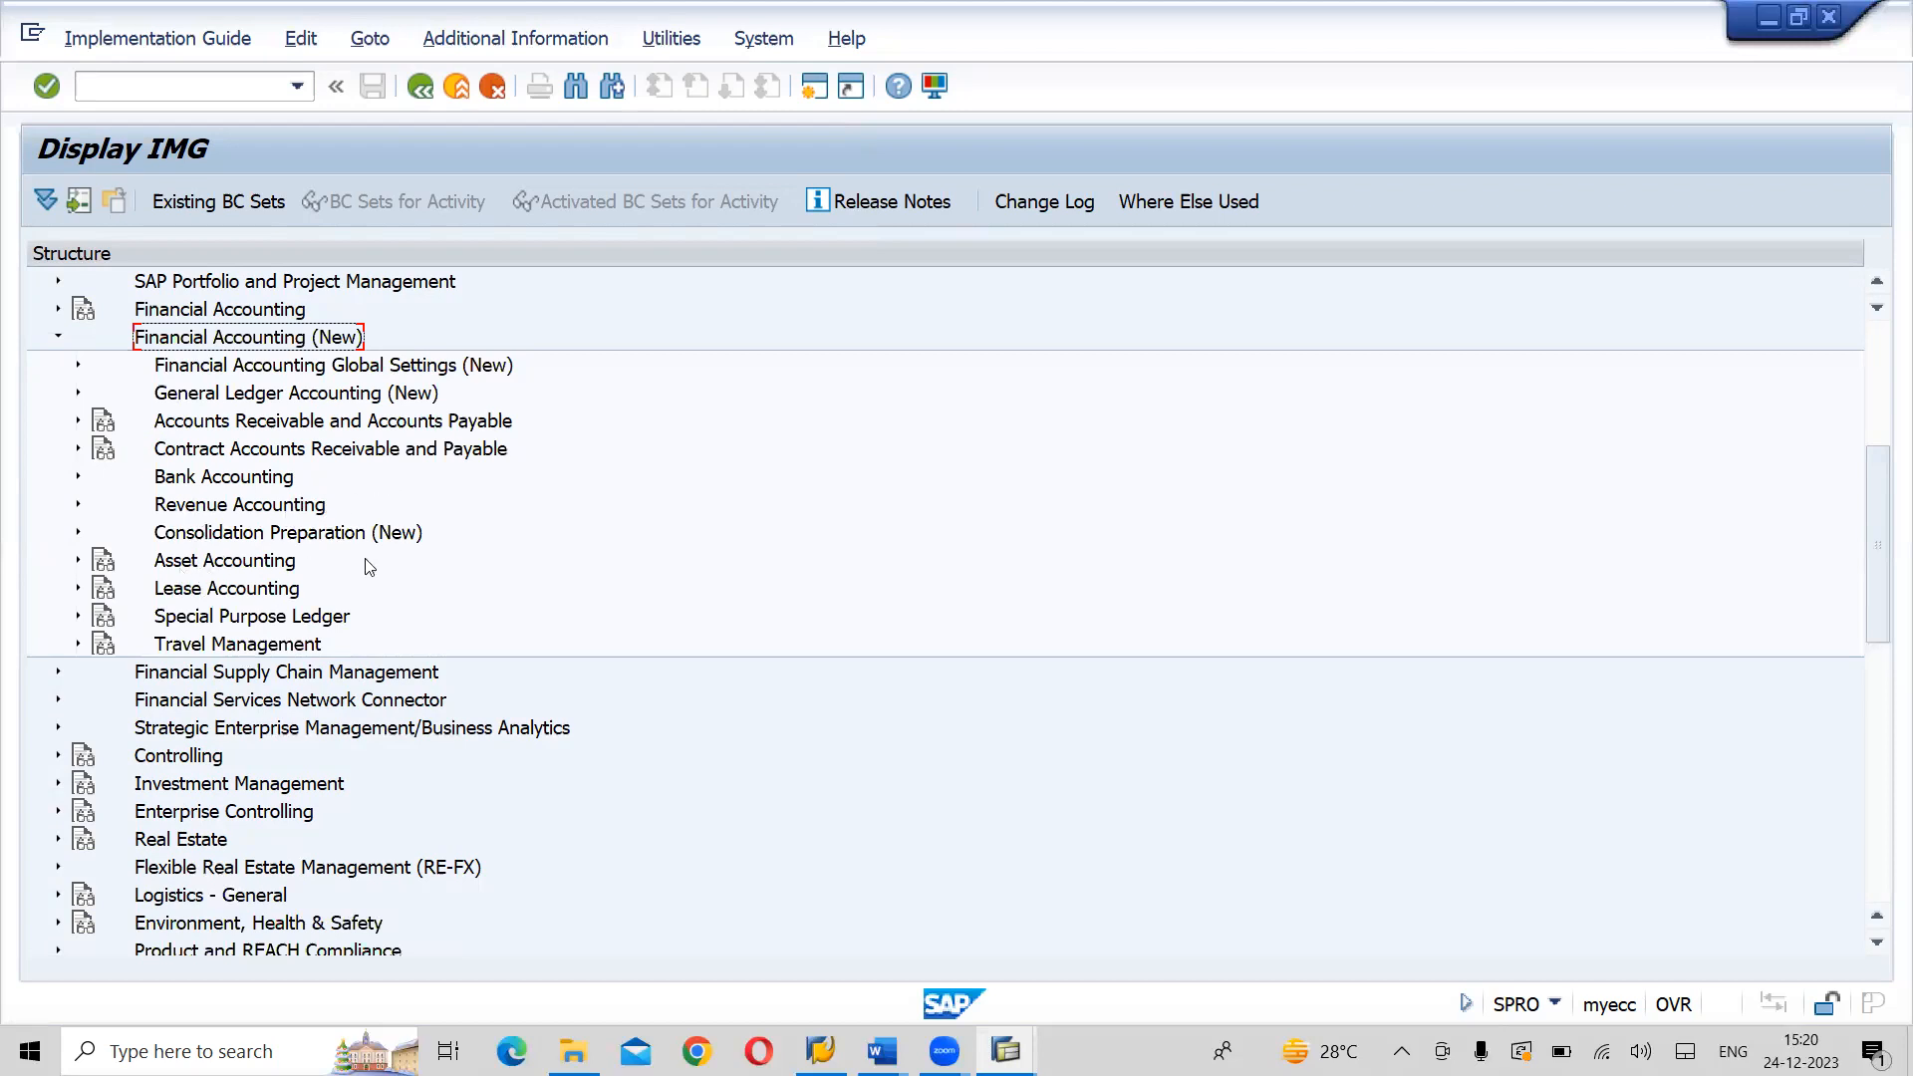
{"action": "left_click", "coordinate": [60, 339]}
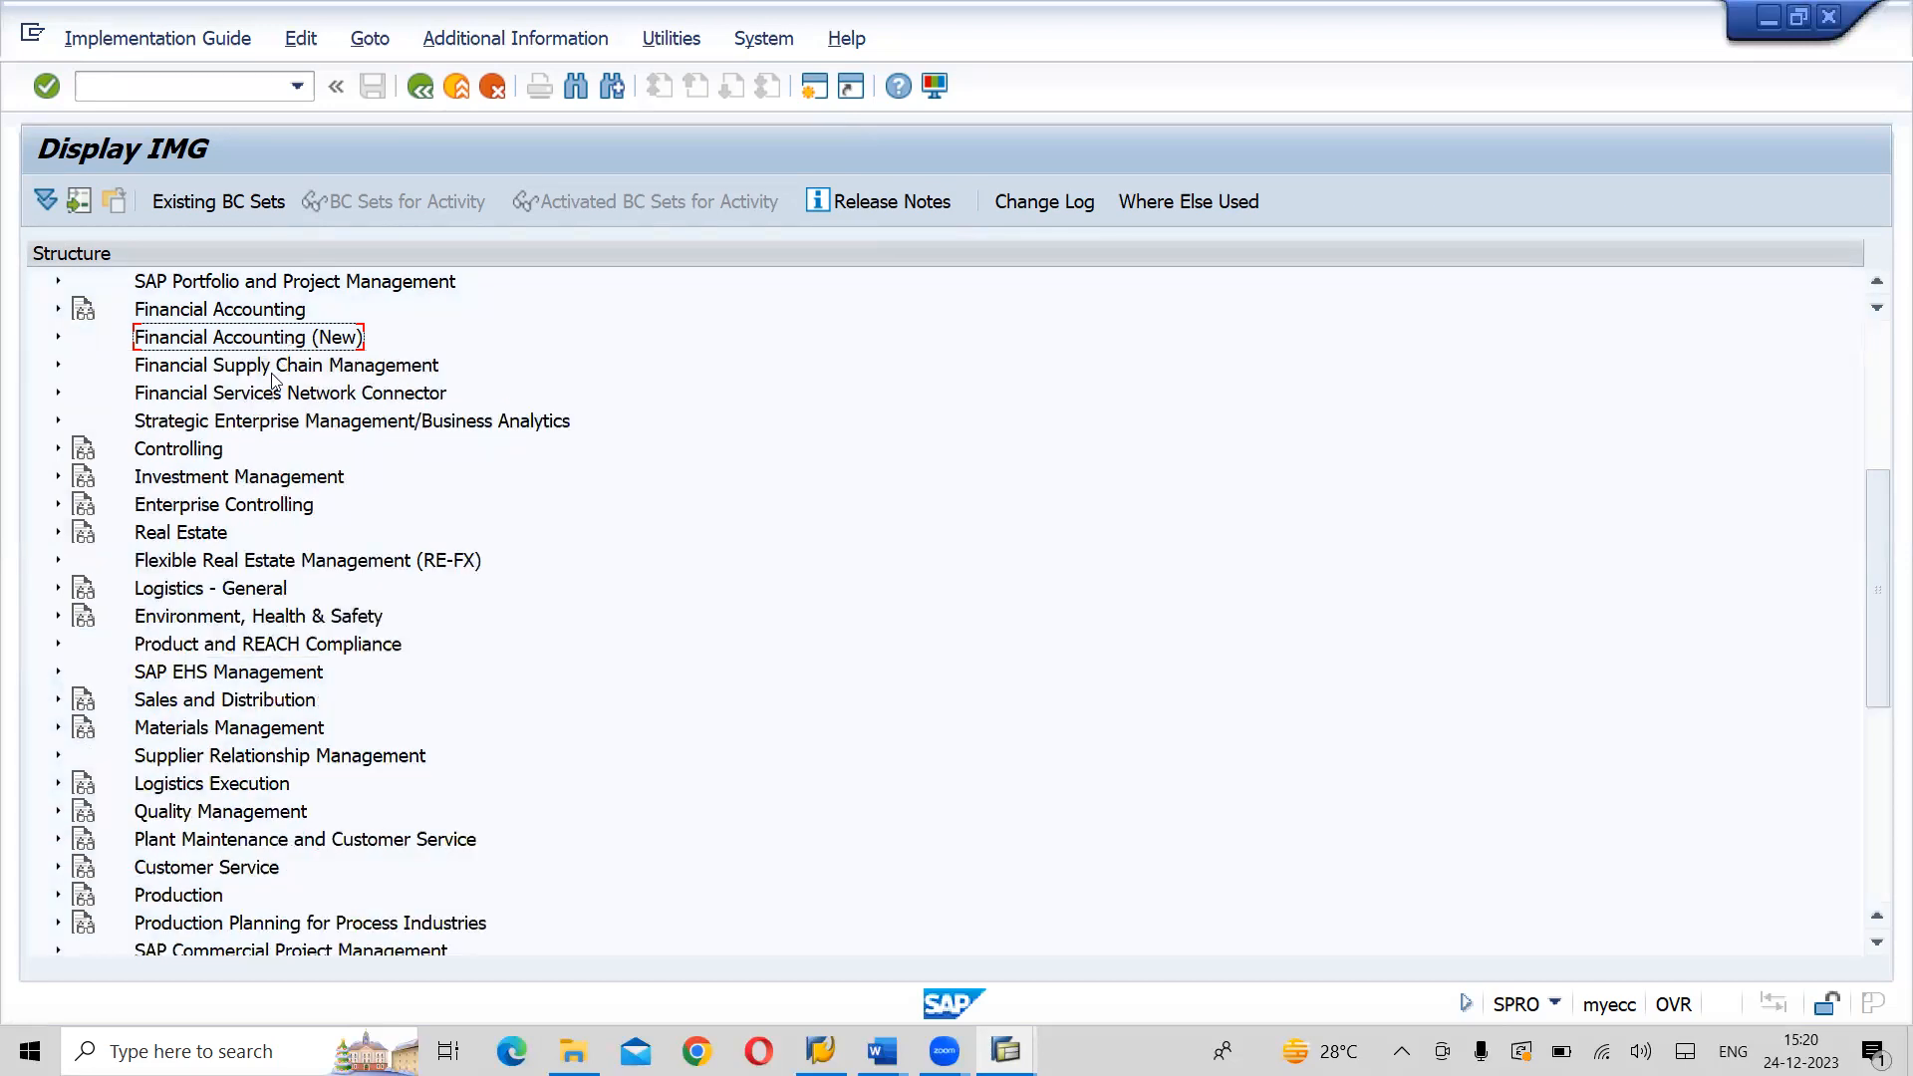
- Expand and collapse the Controlling node to view its components, and locate Materials Management and Sales and Distribution
{"action": "left_click", "coordinate": [190, 449]}
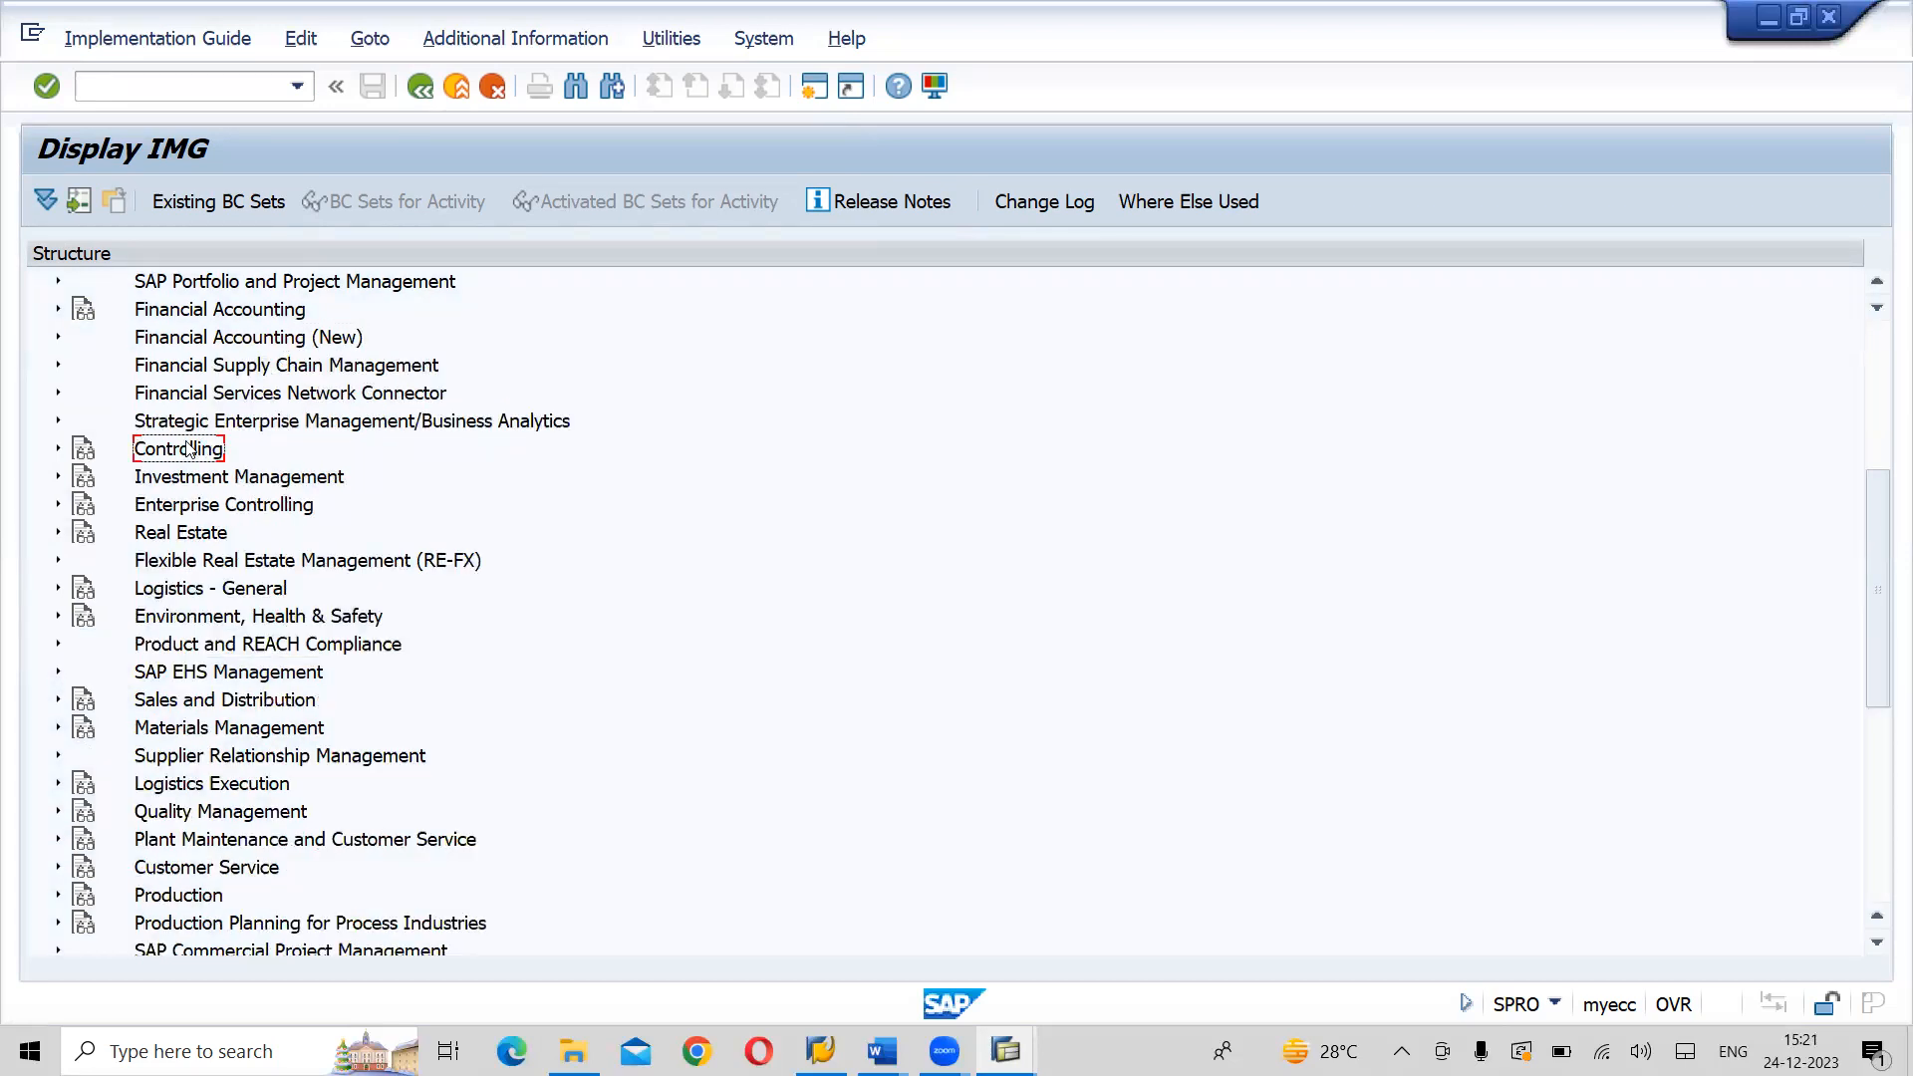
{"action": "left_click", "coordinate": [57, 450]}
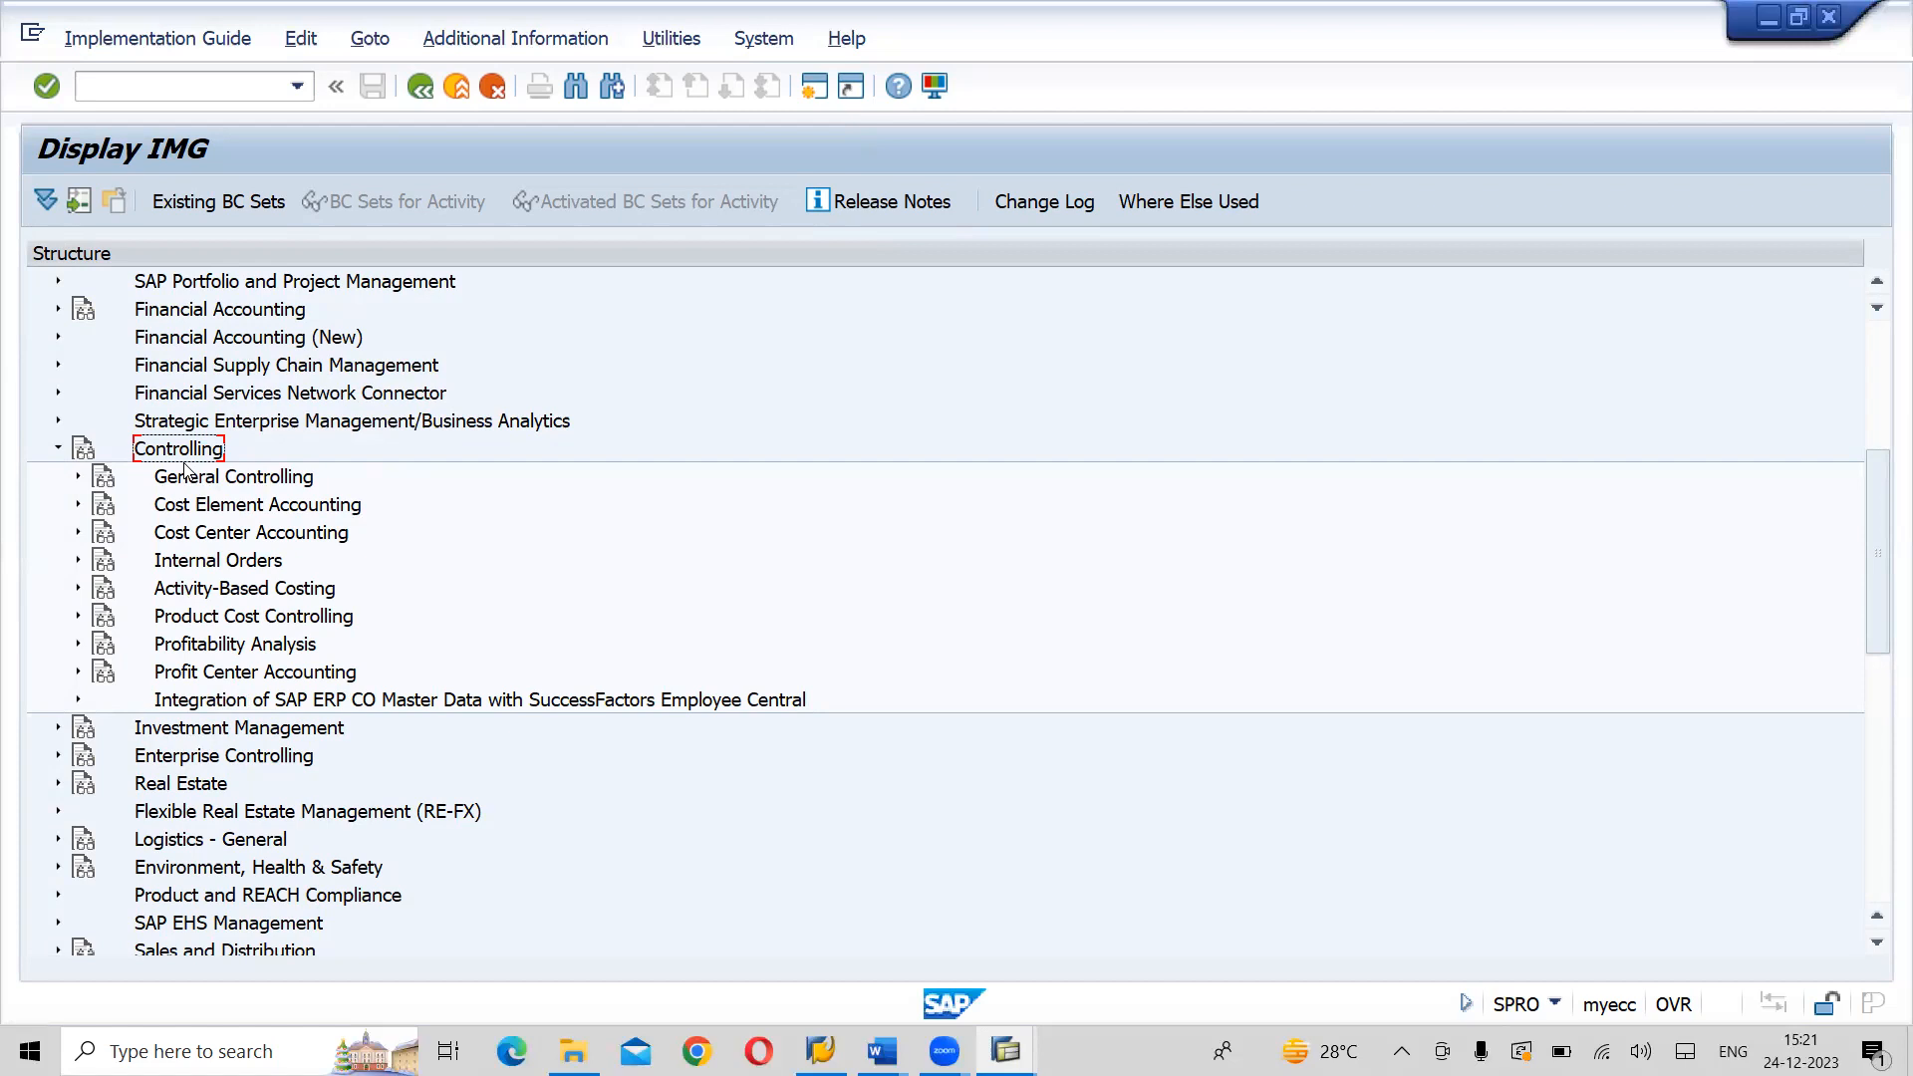
{"action": "left_click", "coordinate": [58, 449]}
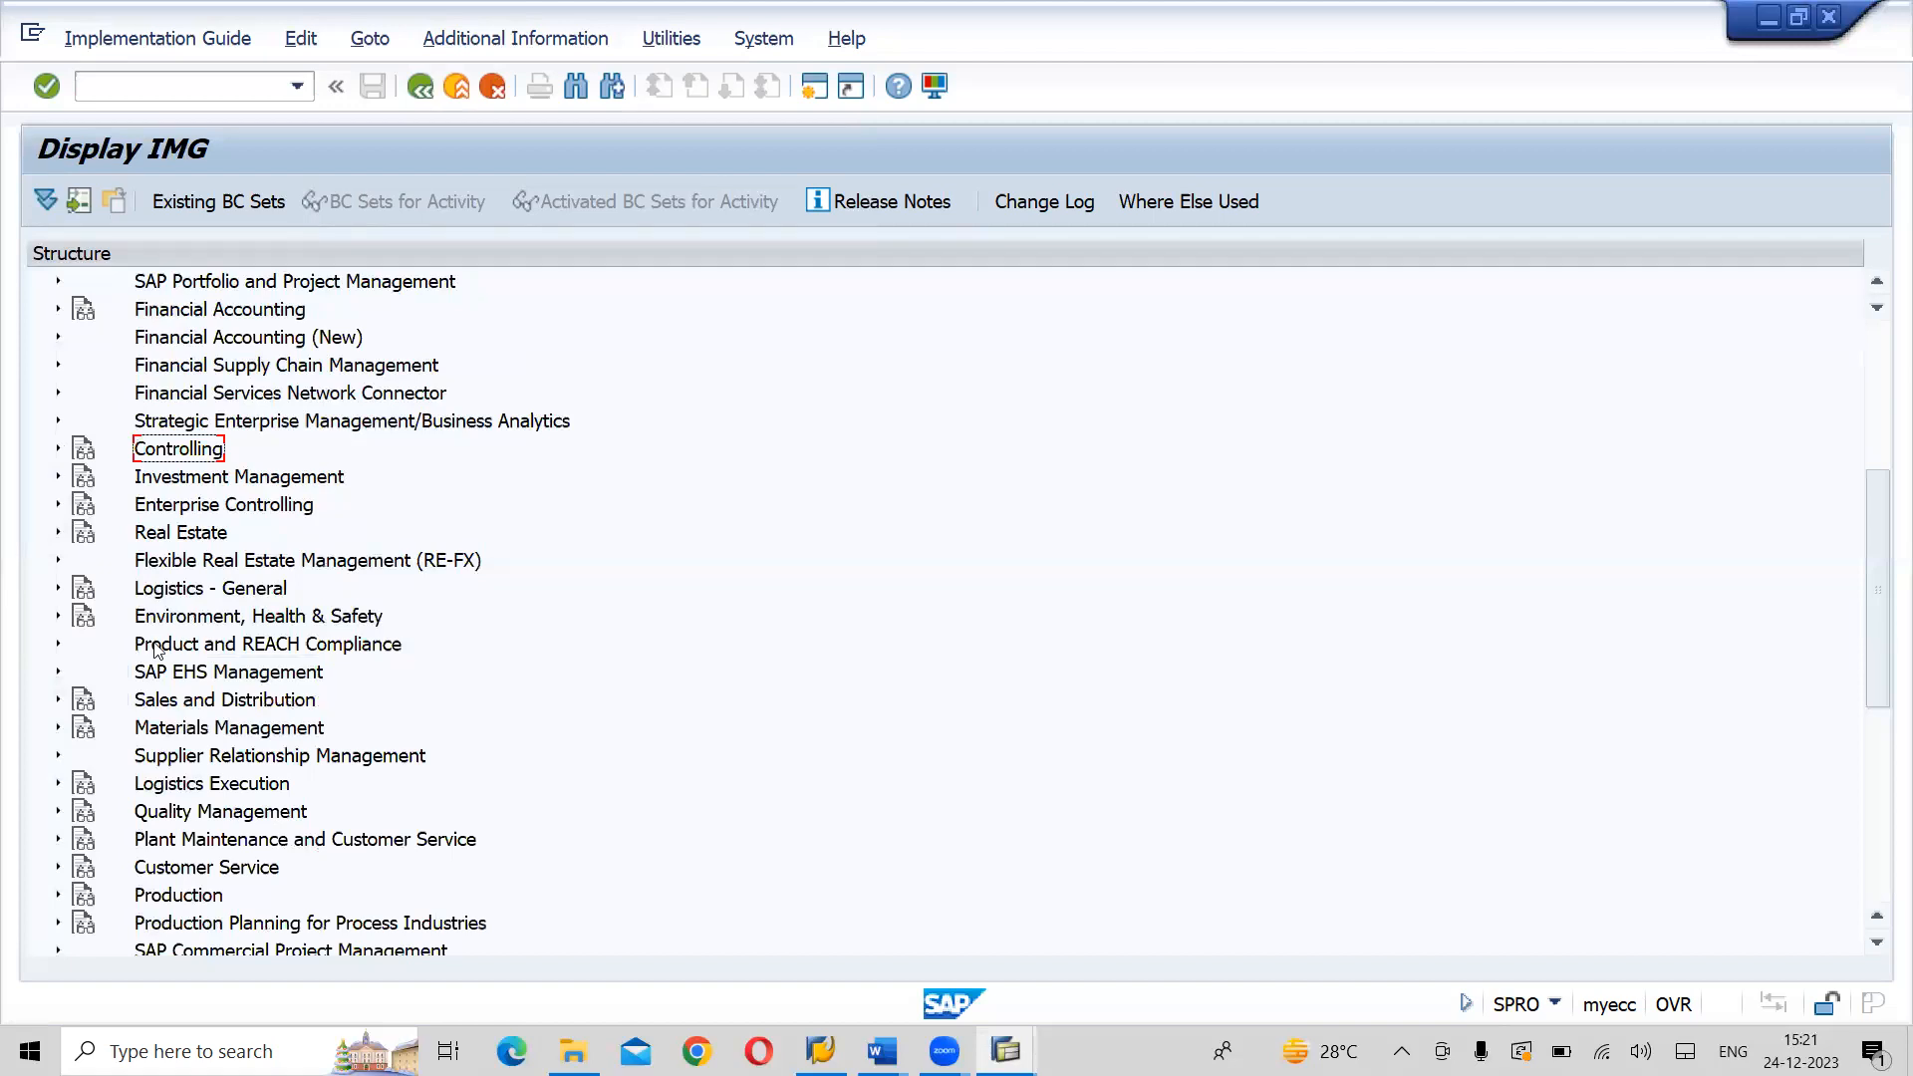
{"action": "left_click", "coordinate": [186, 733]}
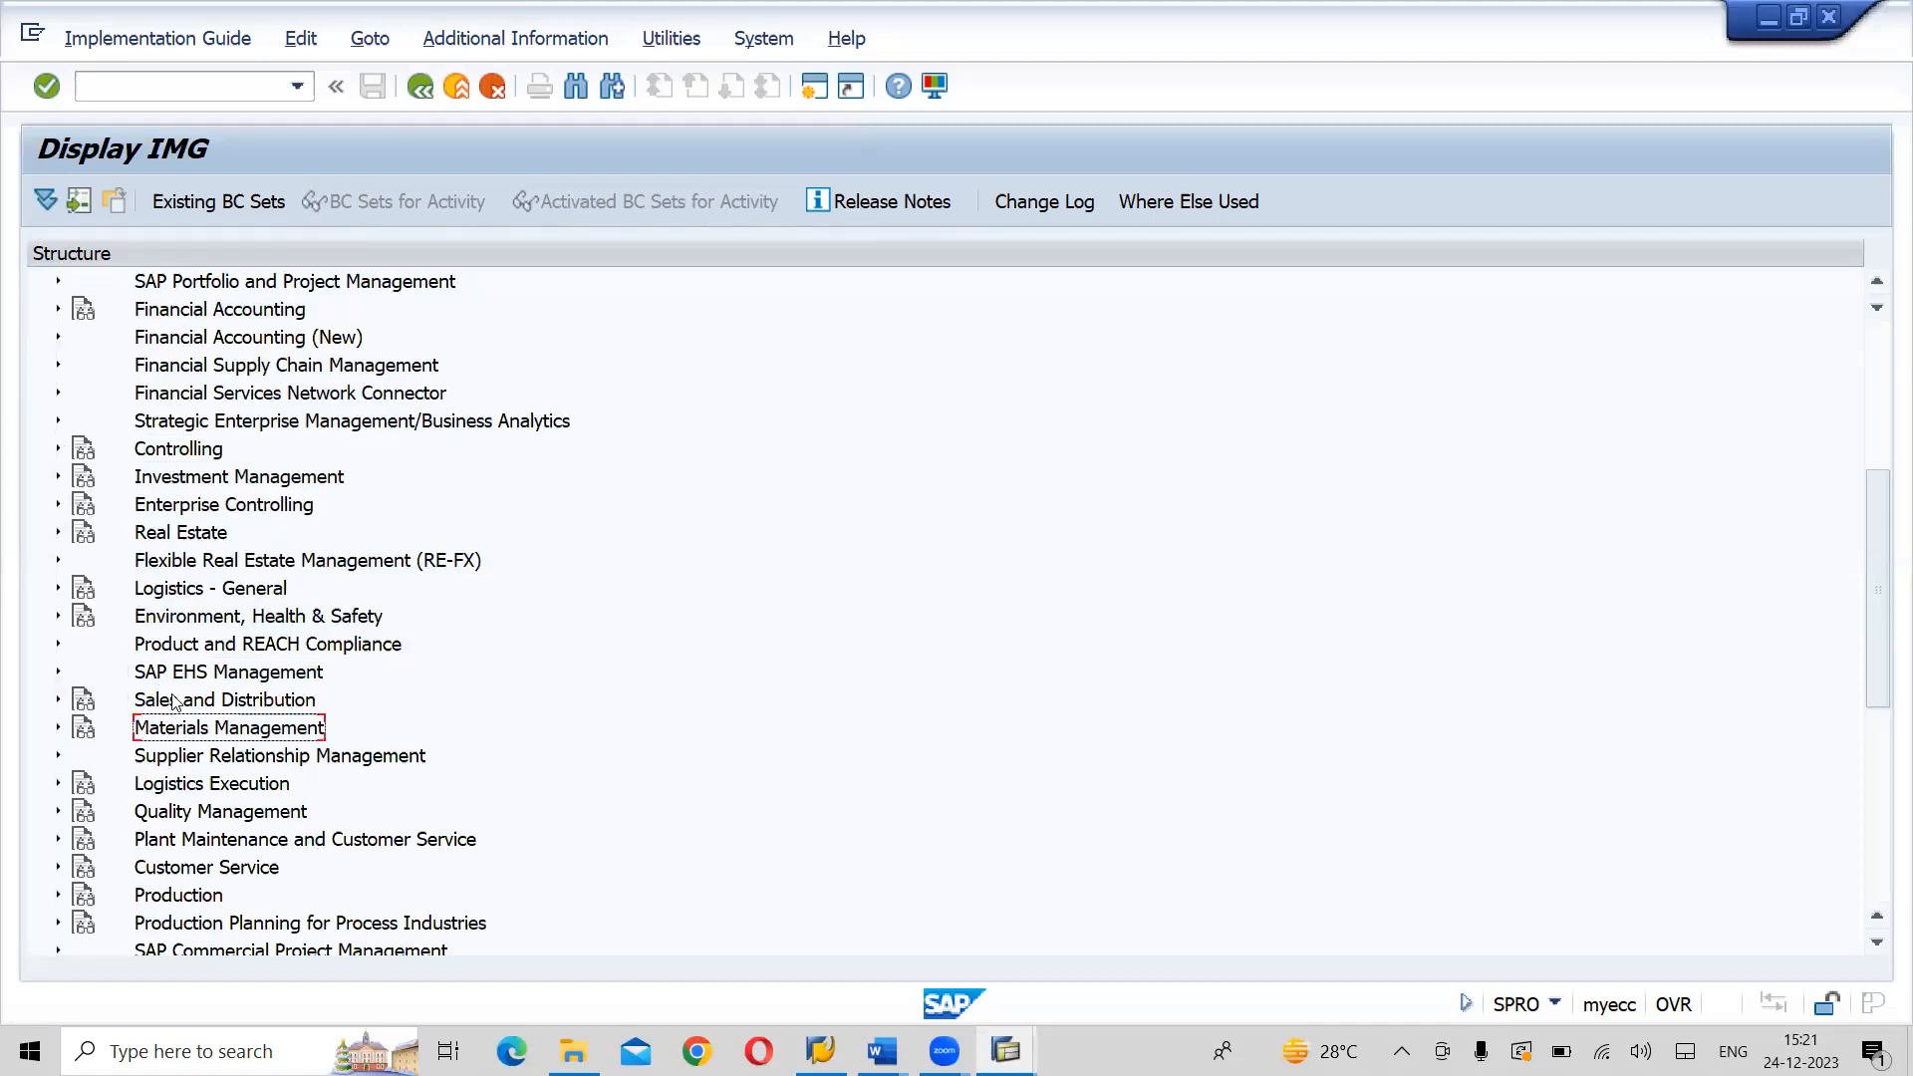
{"action": "left_click", "coordinate": [176, 708]}
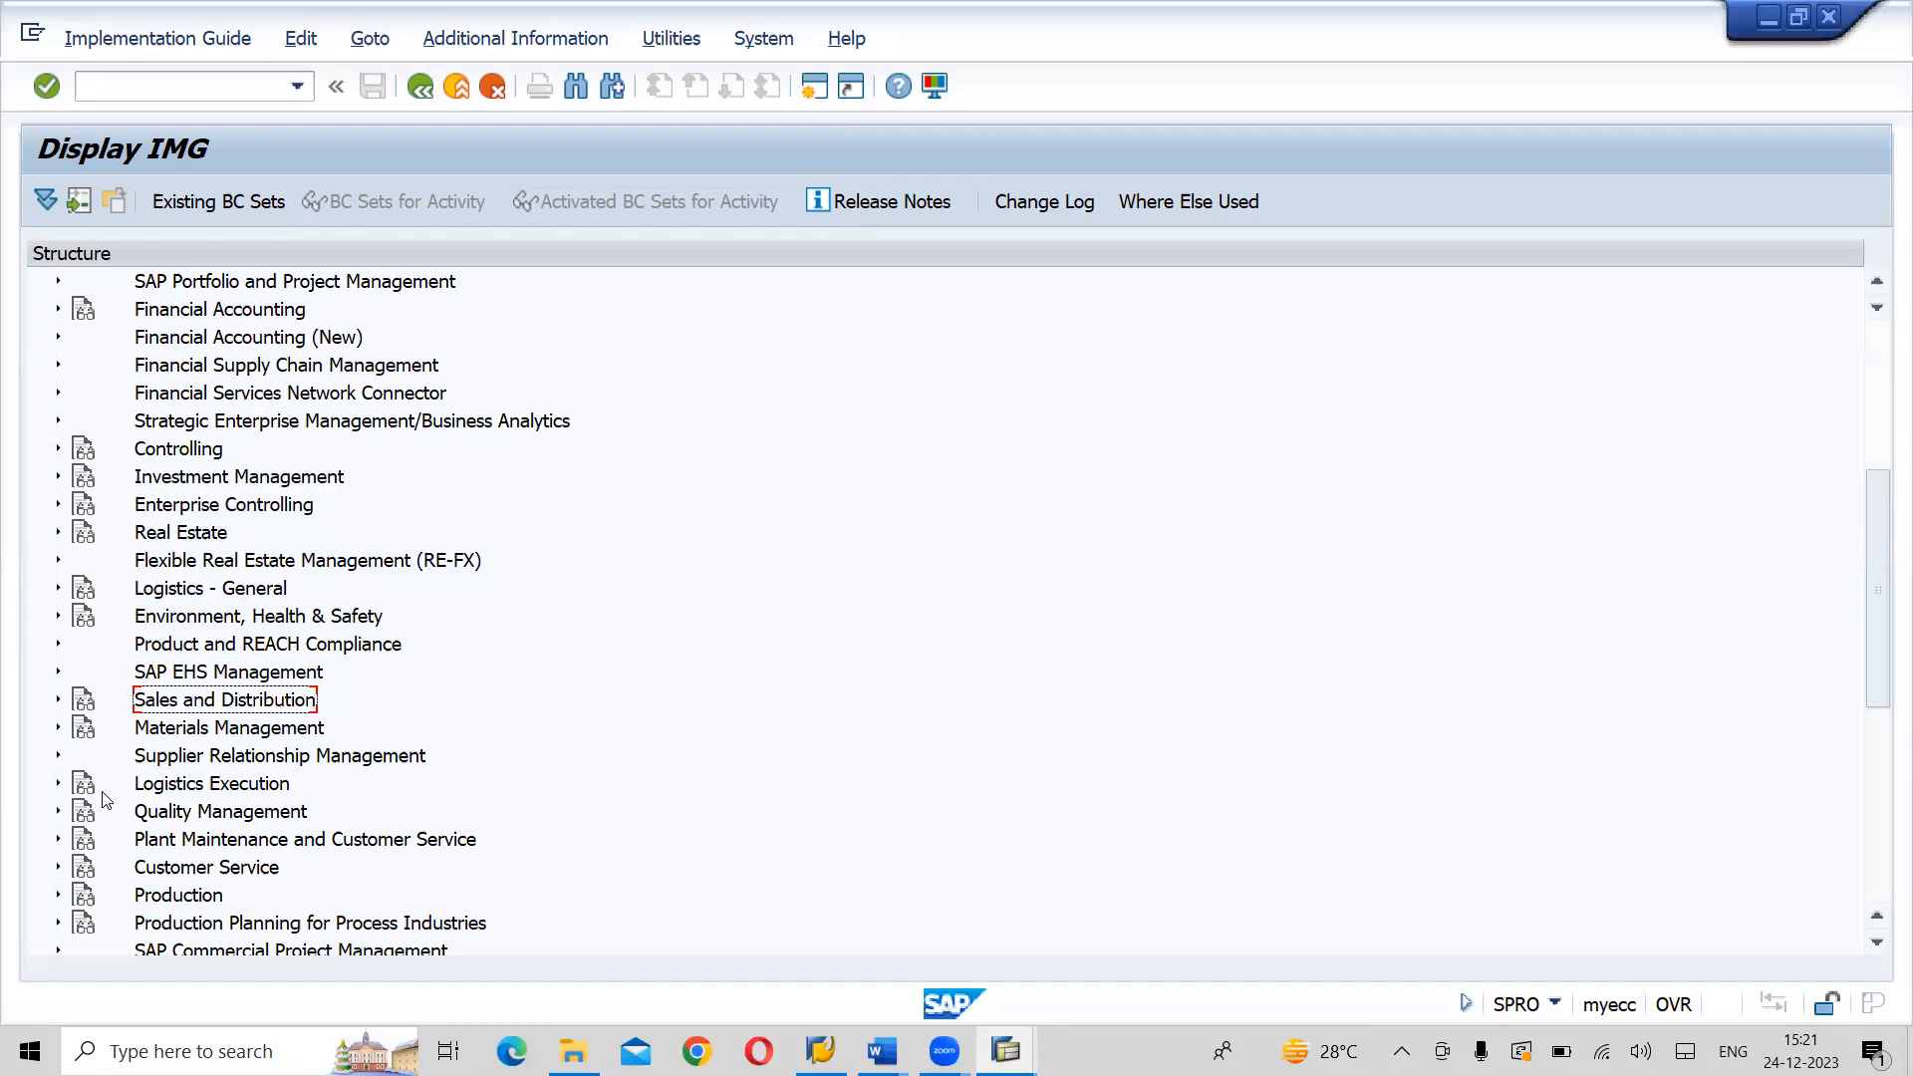
- Leave the IMG for SAP Easy Access and check the configuration path in the Word notes before returning to SAP
{"action": "left_click", "coordinate": [441, 105]}
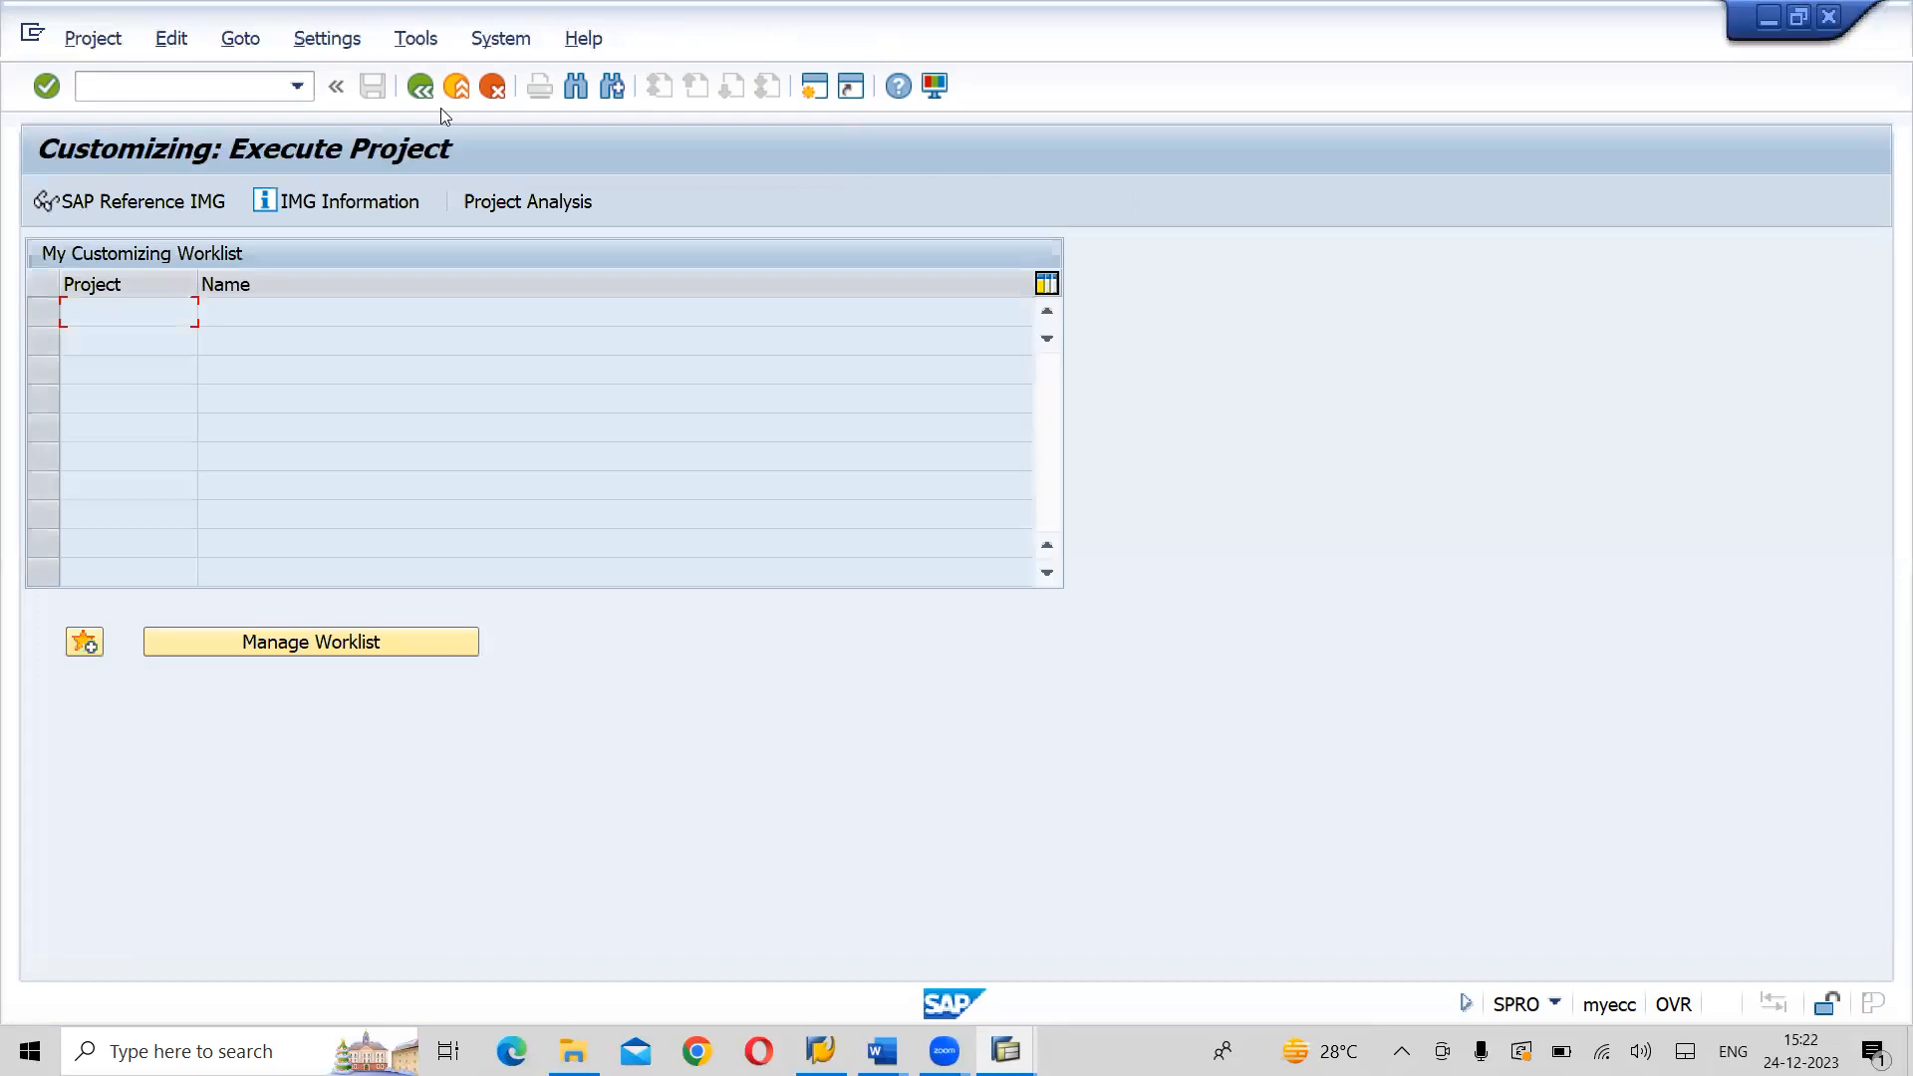
{"action": "left_click", "coordinate": [435, 105]}
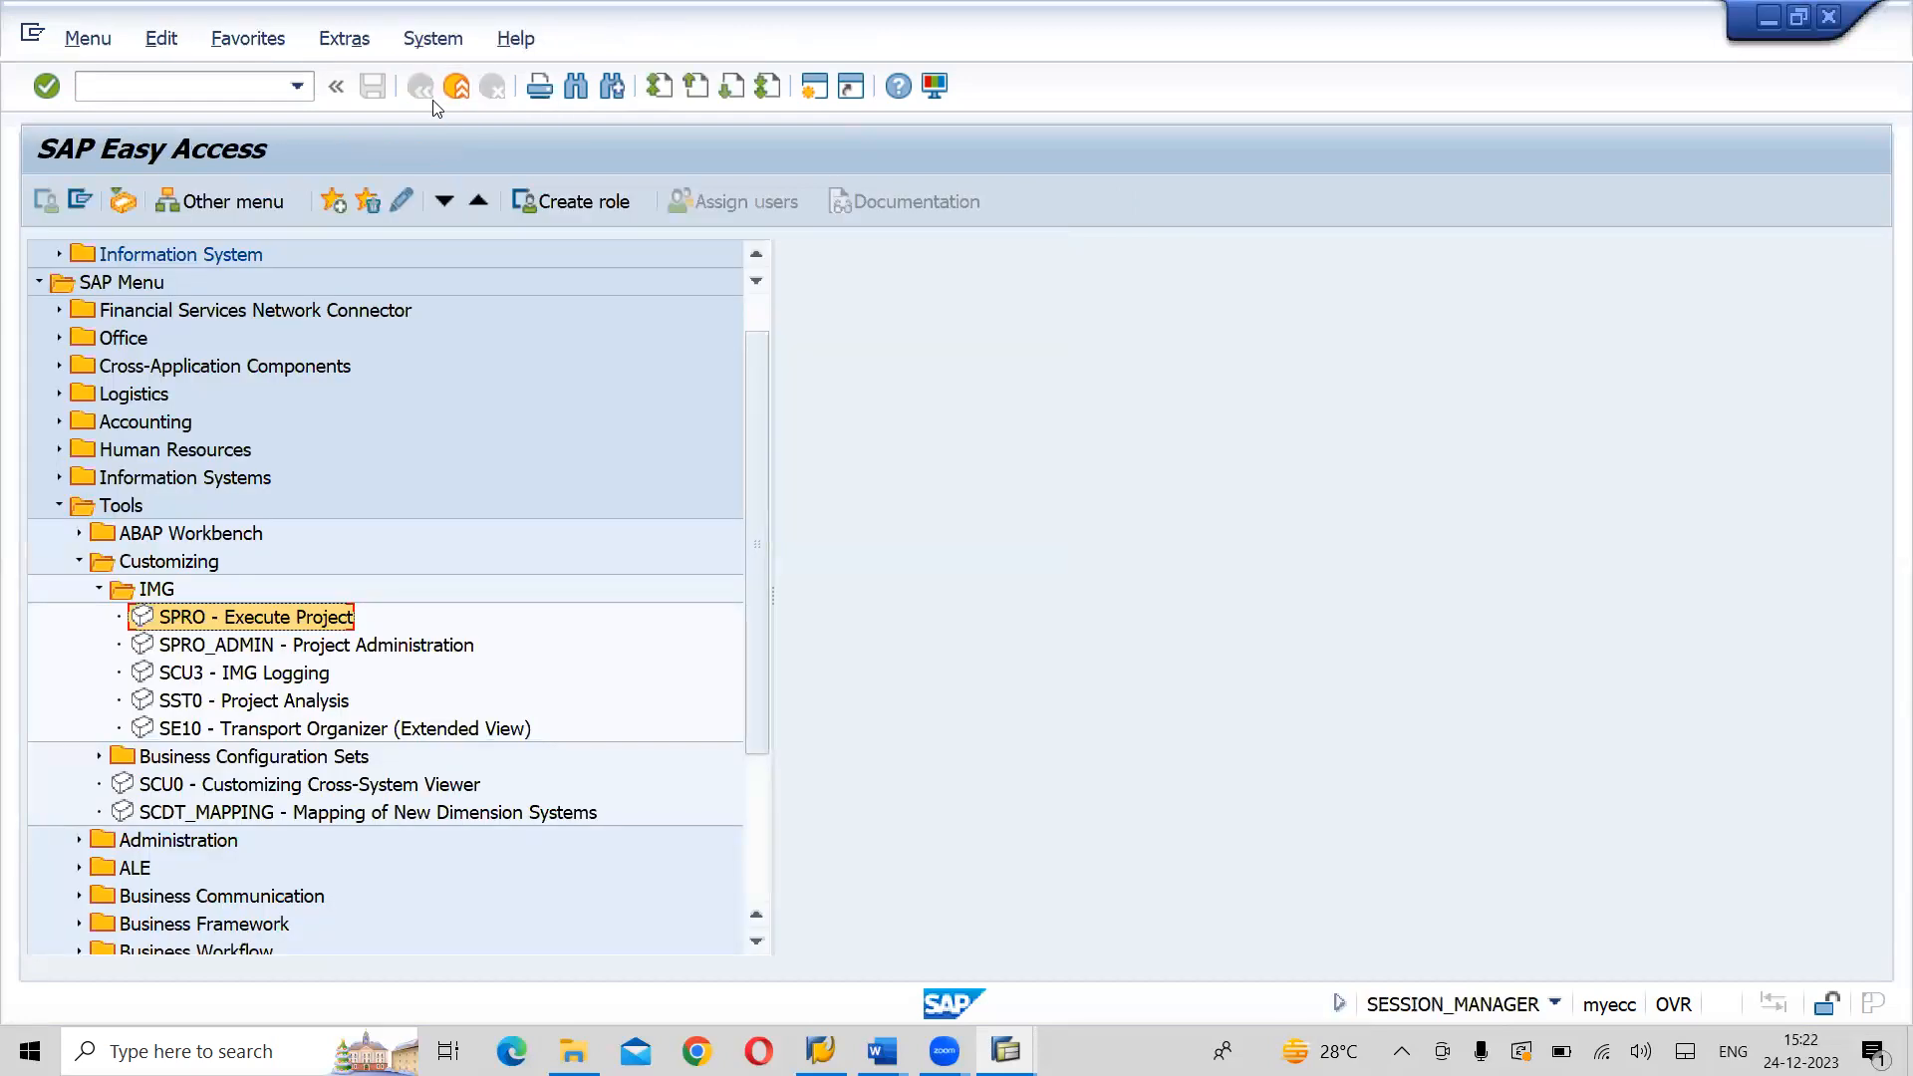
{"action": "key", "text": "alt+Tab"}
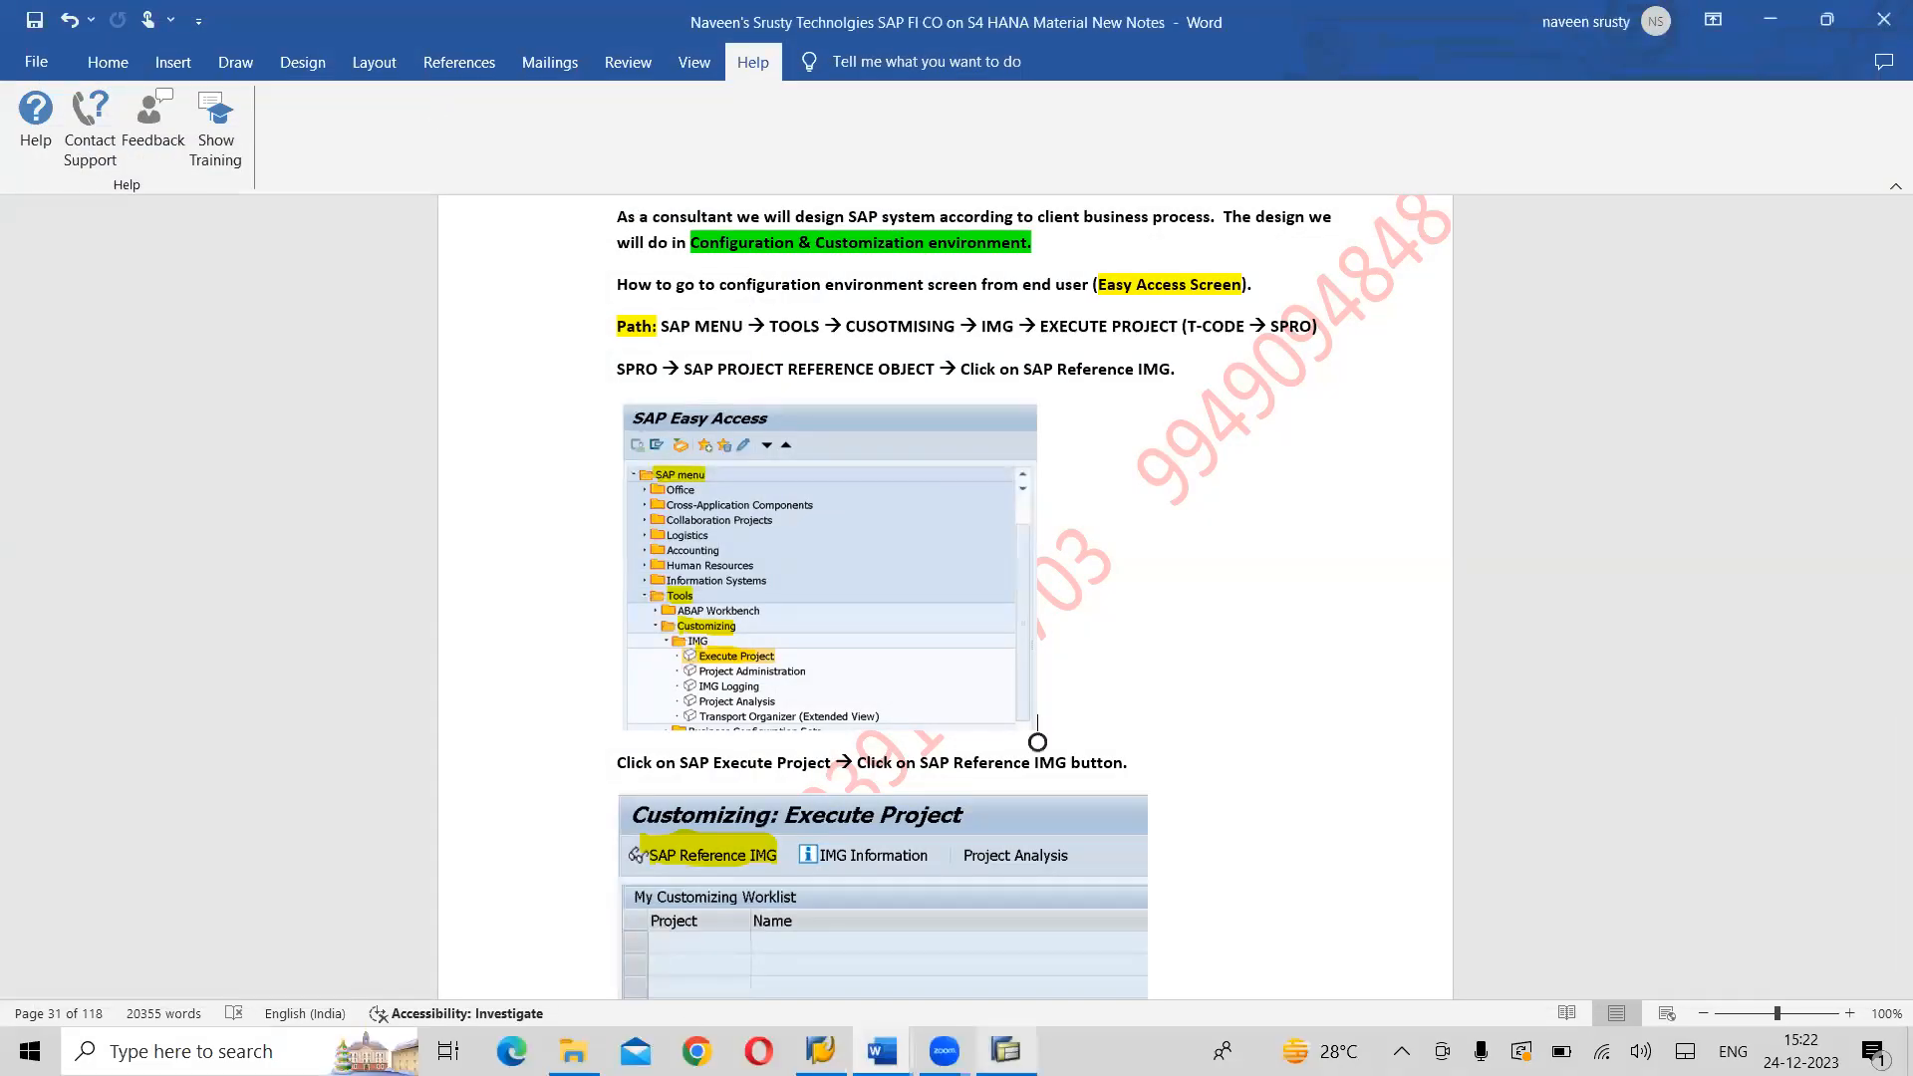
{"action": "key", "text": "alt+Tab"}
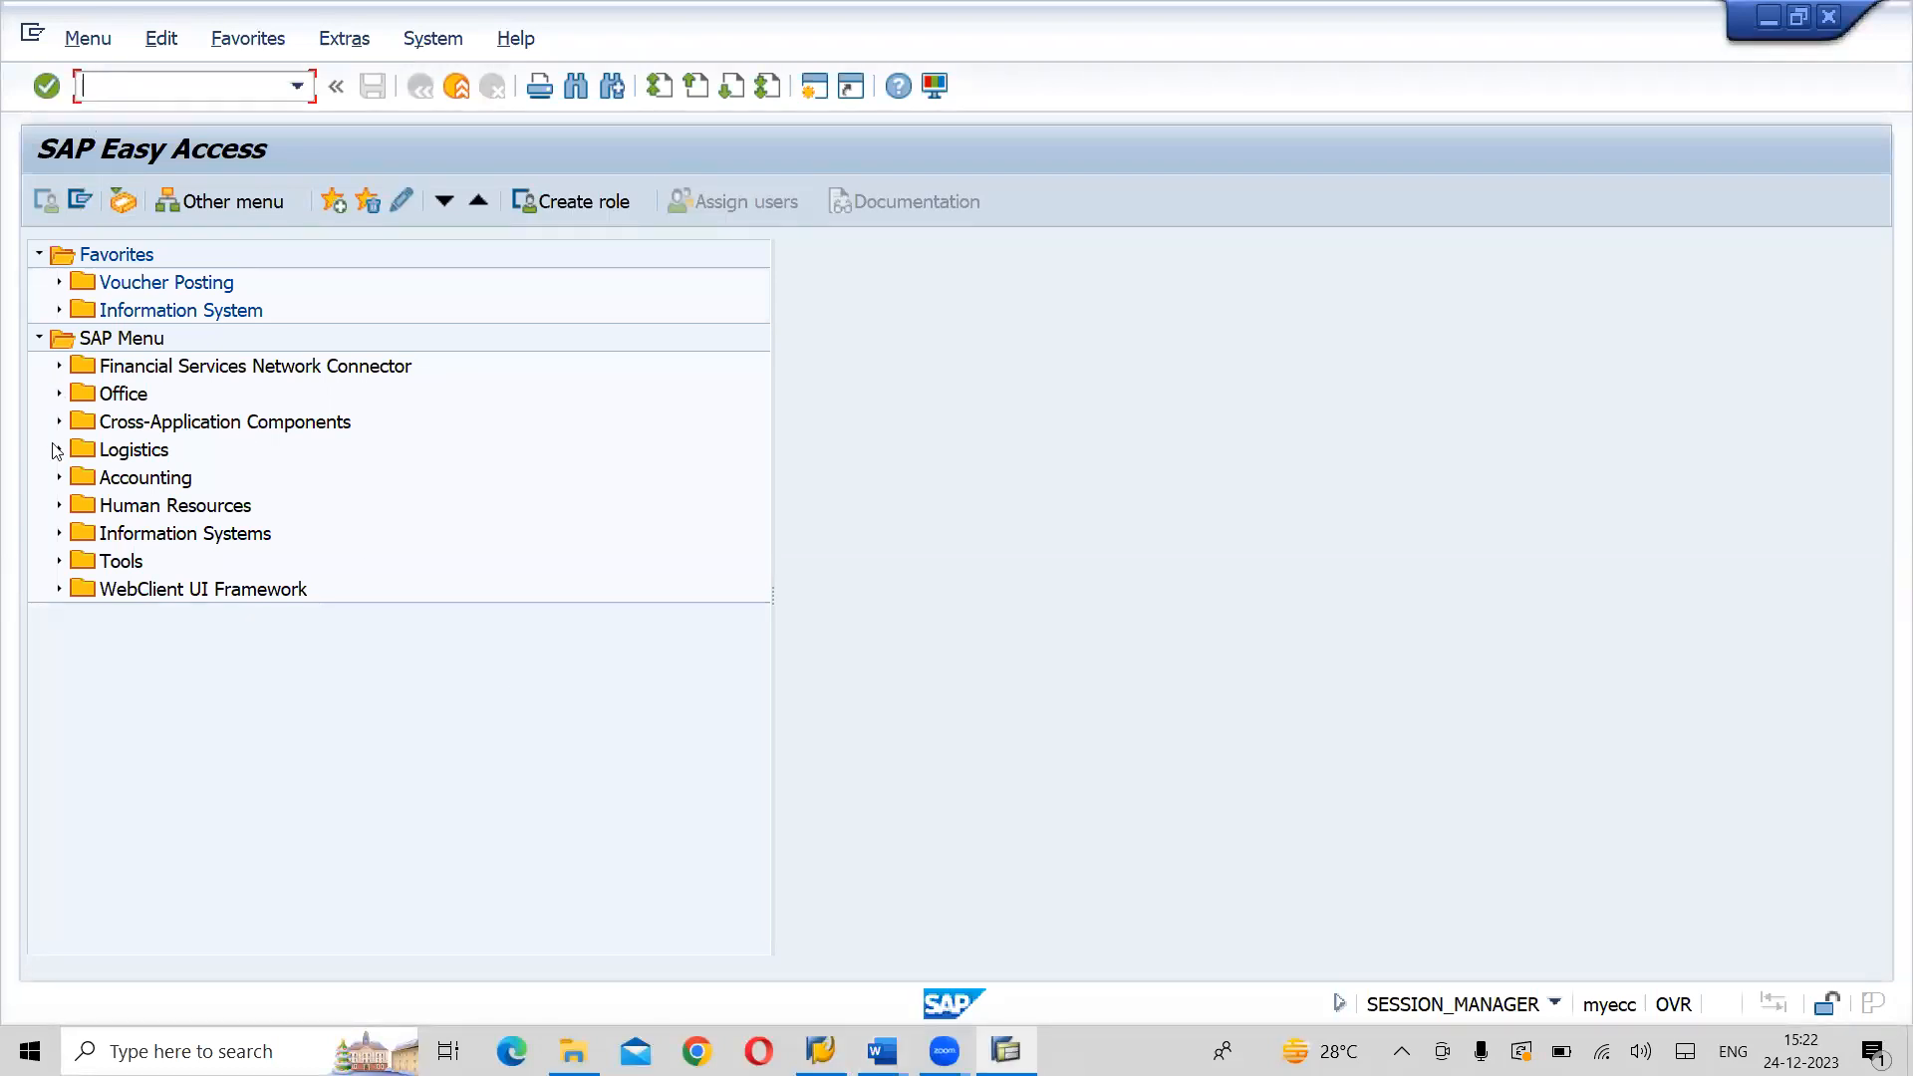
- Expand Tools in the SAP Menu, run transaction SPRO and display the SAP Reference IMG
{"action": "left_click", "coordinate": [59, 562]}
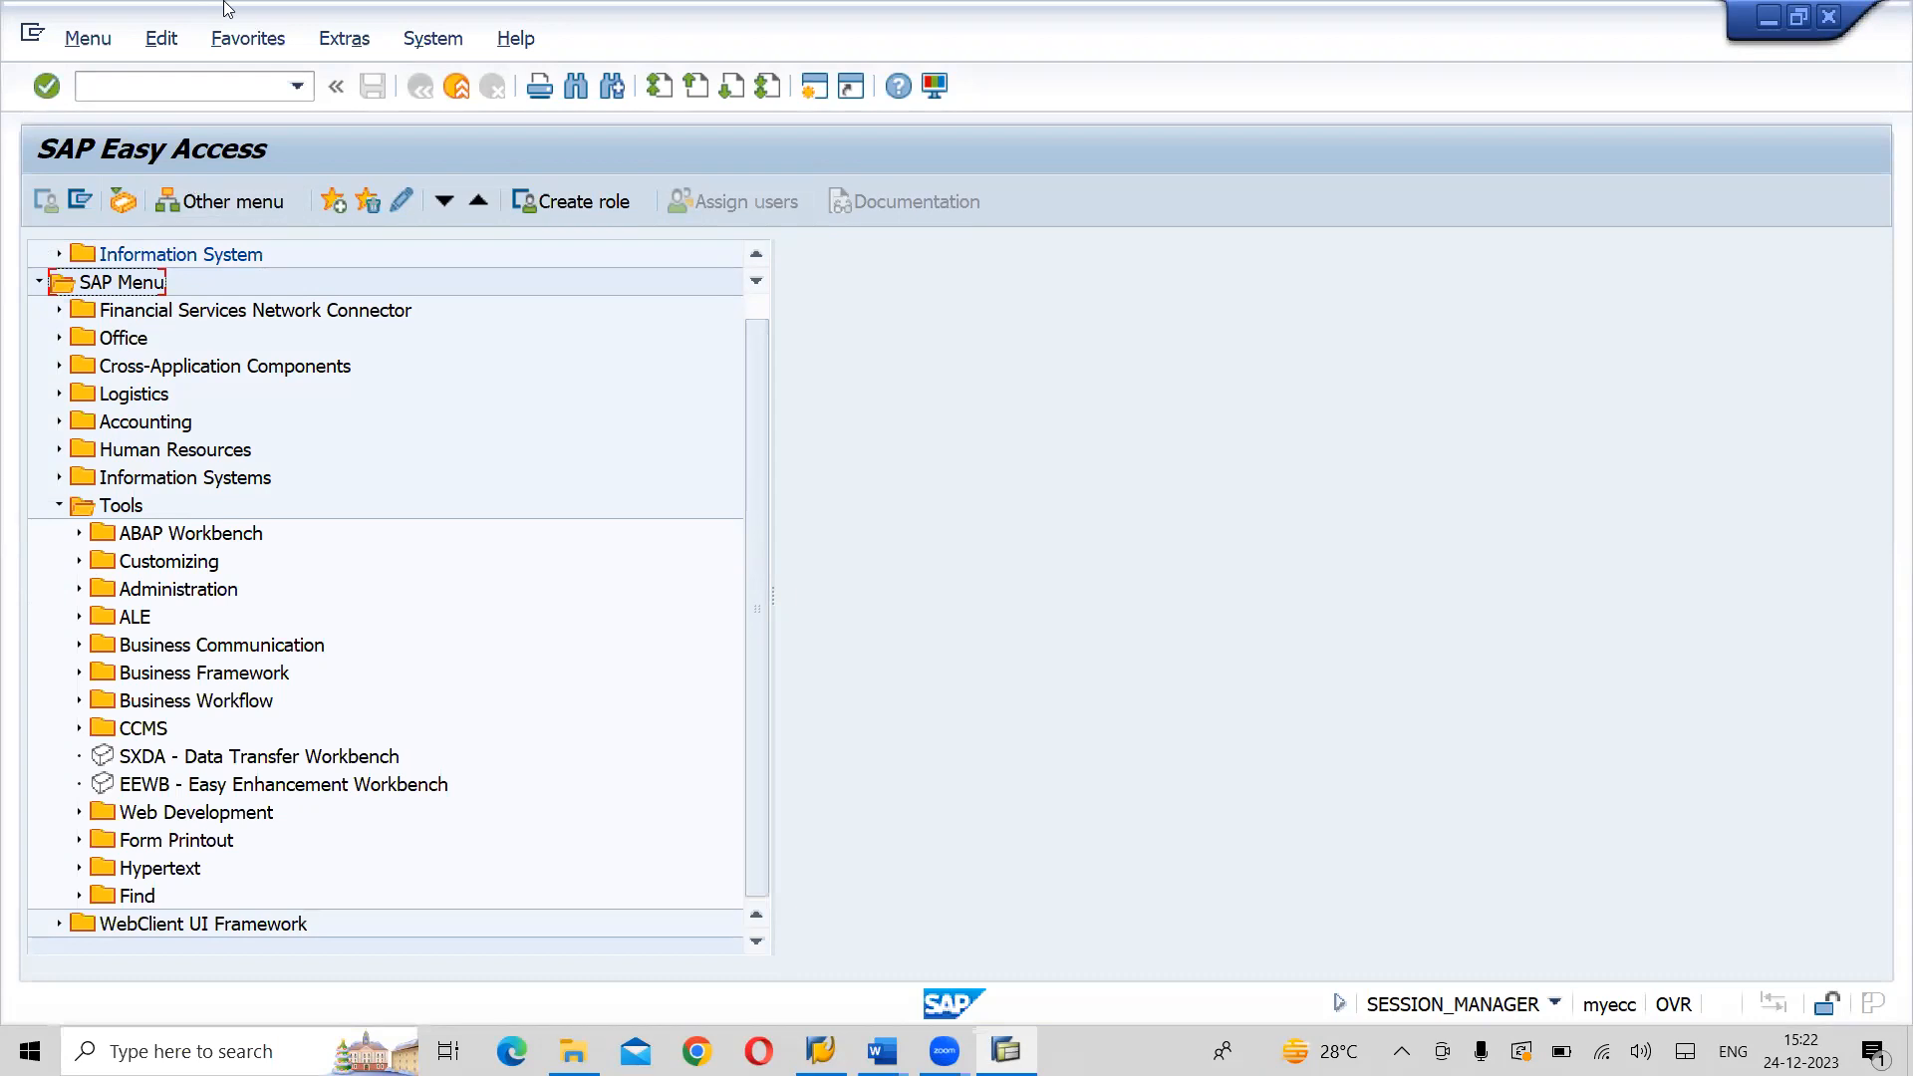
{"action": "left_click", "coordinate": [161, 88]}
{"action": "type", "text": "SPRO"}
{"action": "key", "text": "Return"}
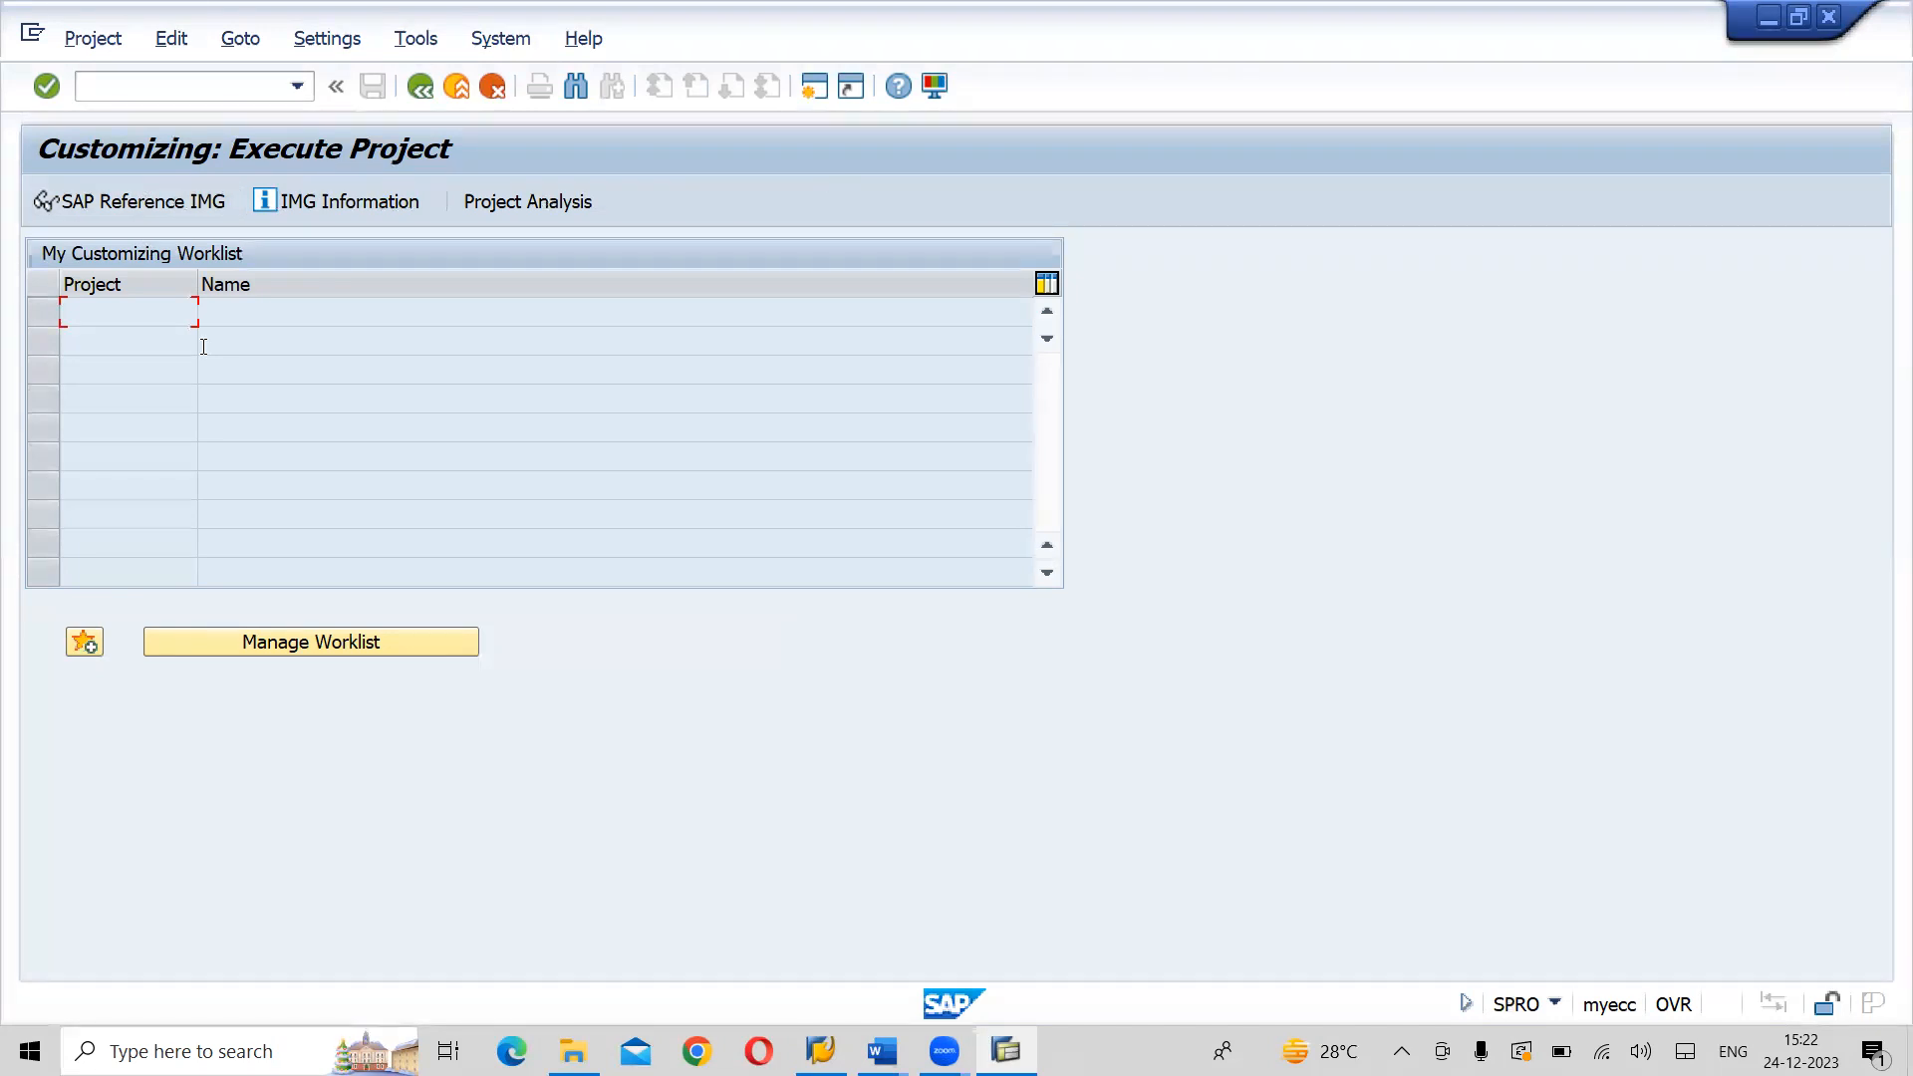
{"action": "left_click", "coordinate": [153, 211]}
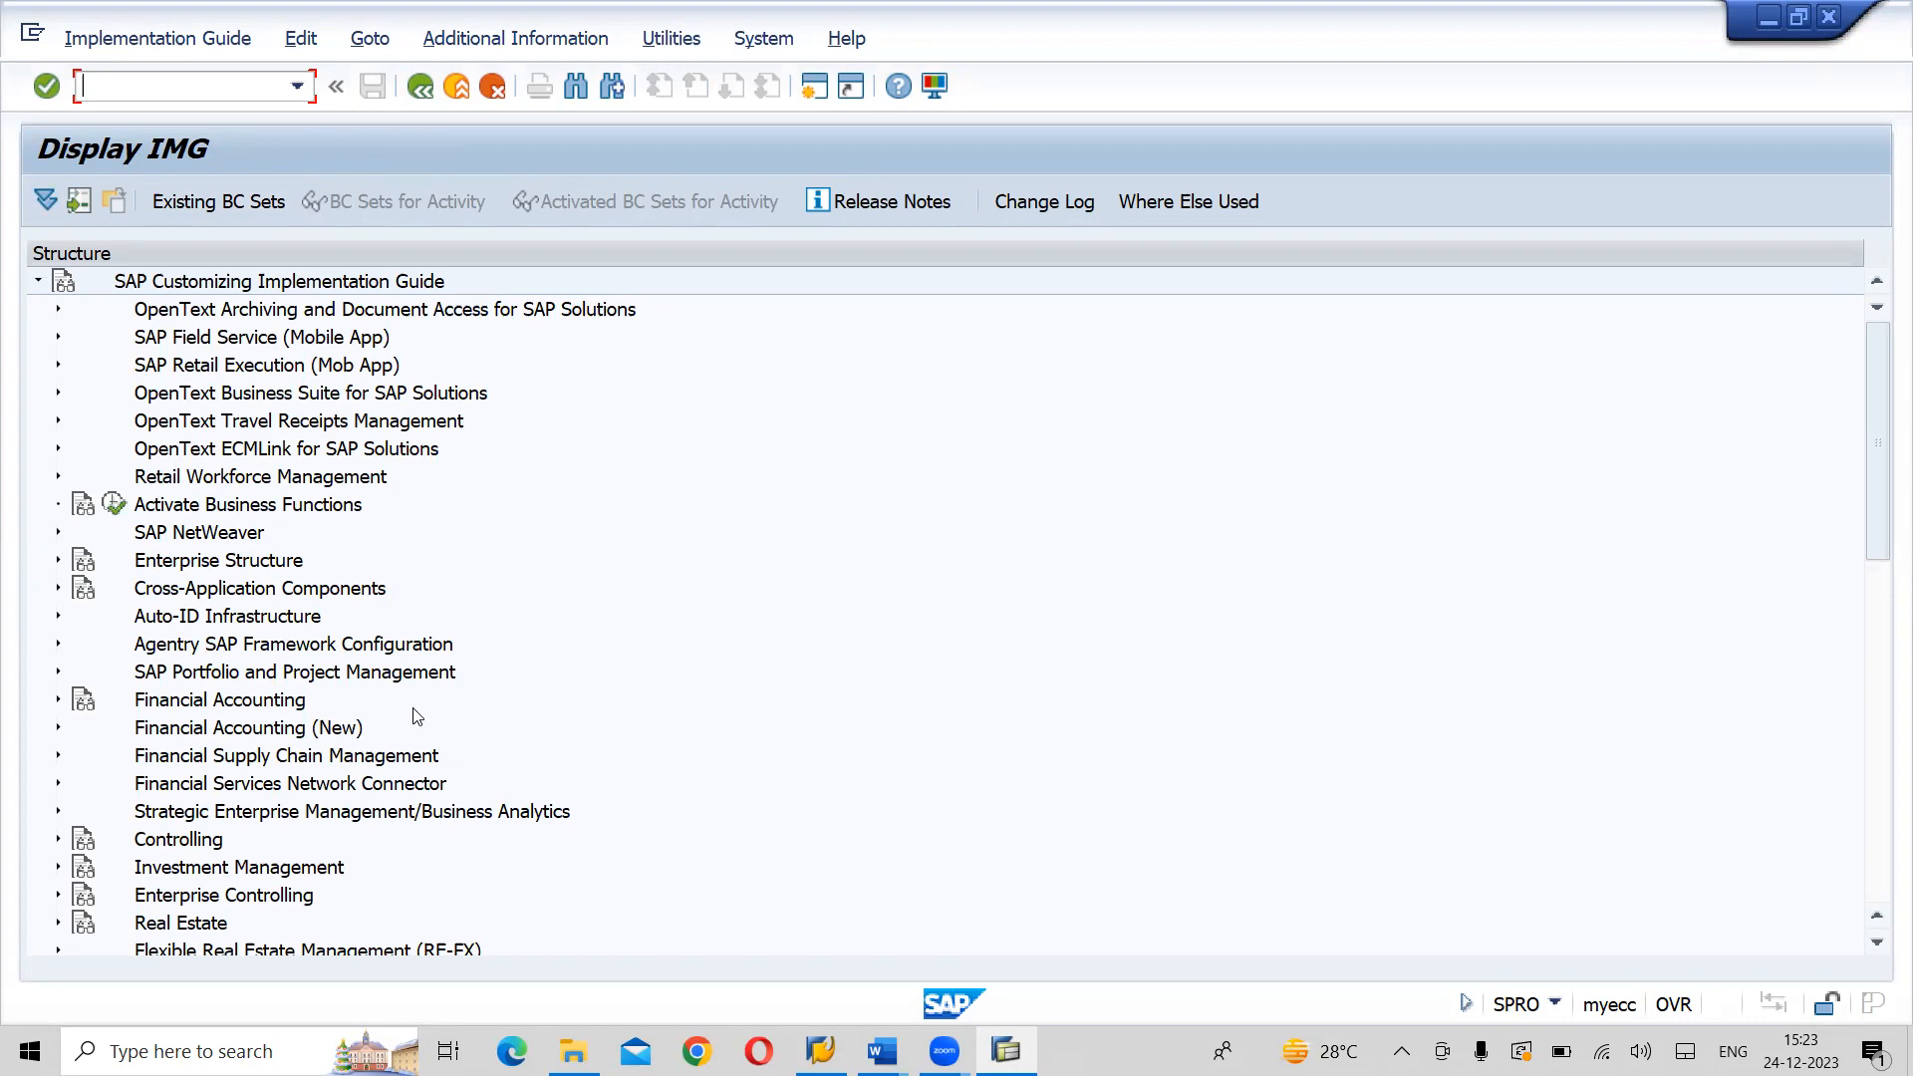
- Compare the Financial Accounting and Financial Accounting (New) entries, exit to Execute Project and redisplay the SAP Reference IMG
{"action": "left_click", "coordinate": [244, 732]}
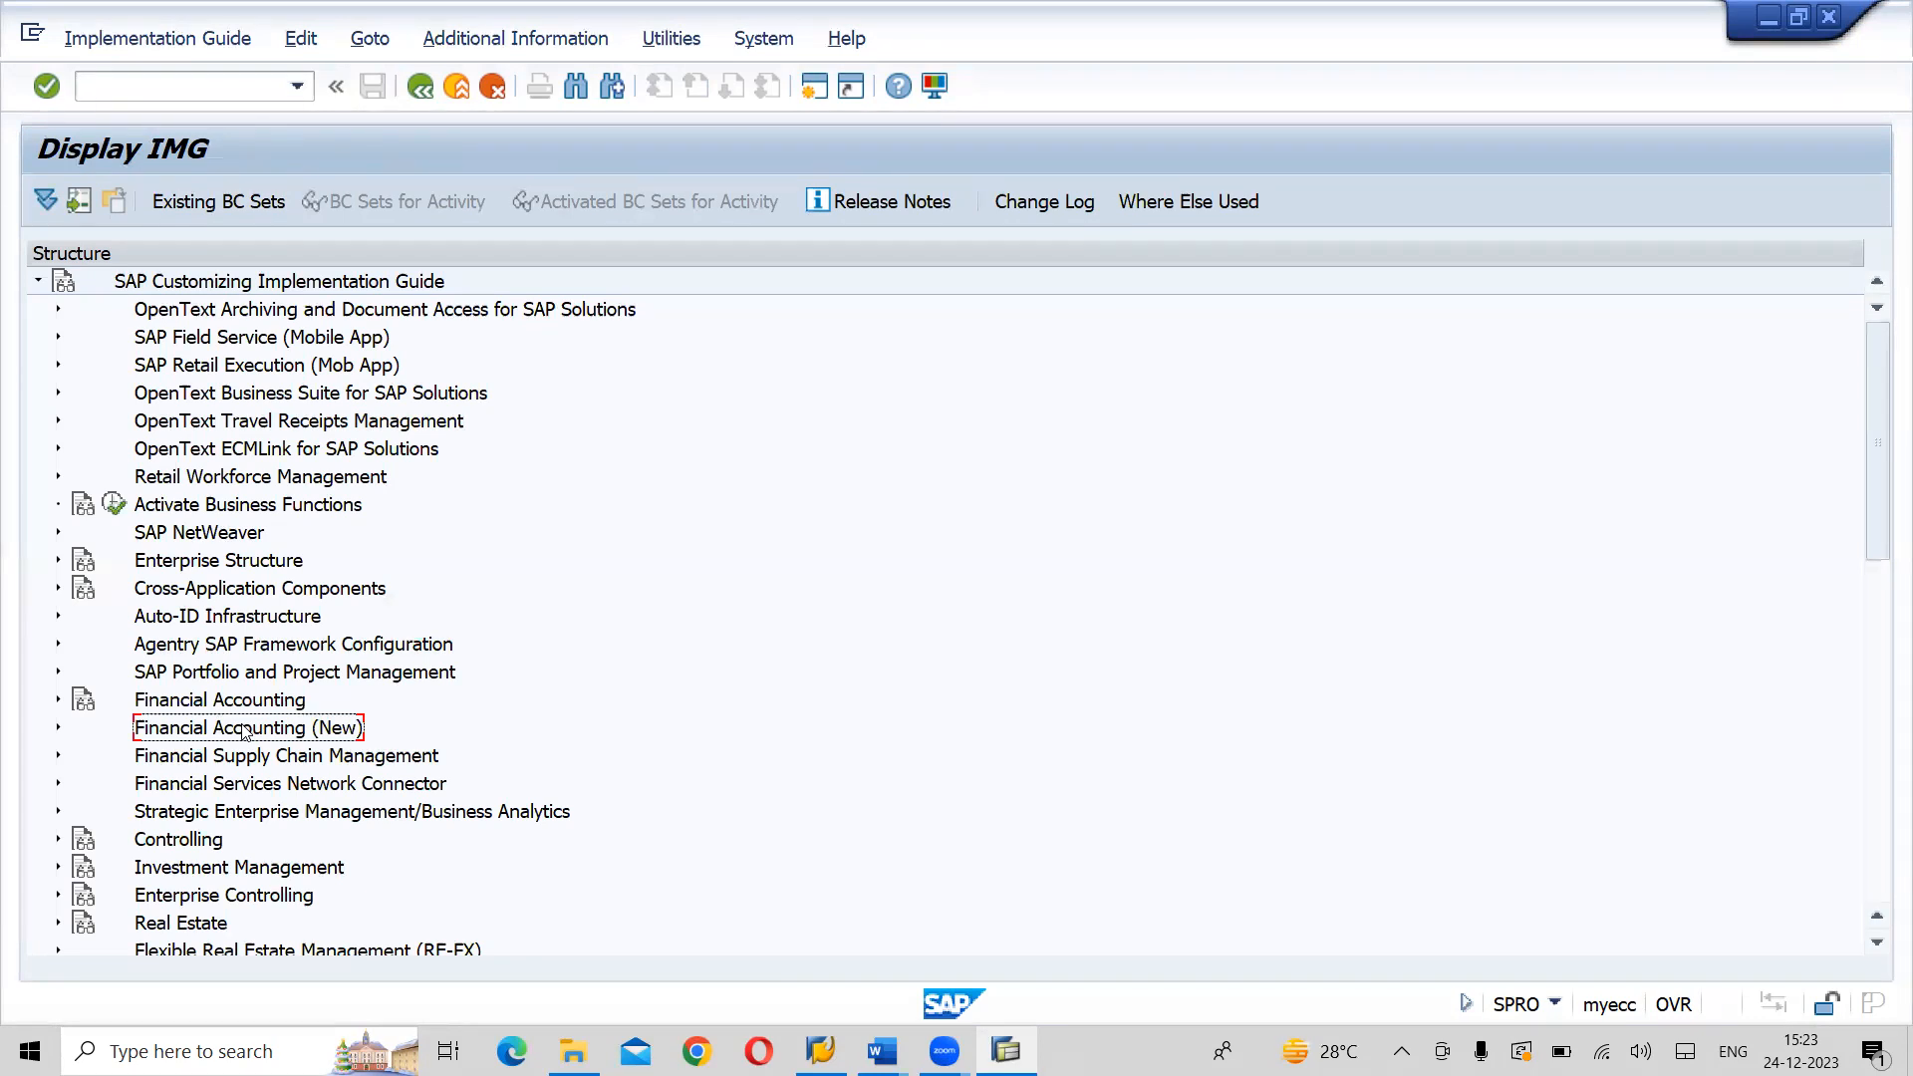
{"action": "left_click", "coordinate": [232, 704]}
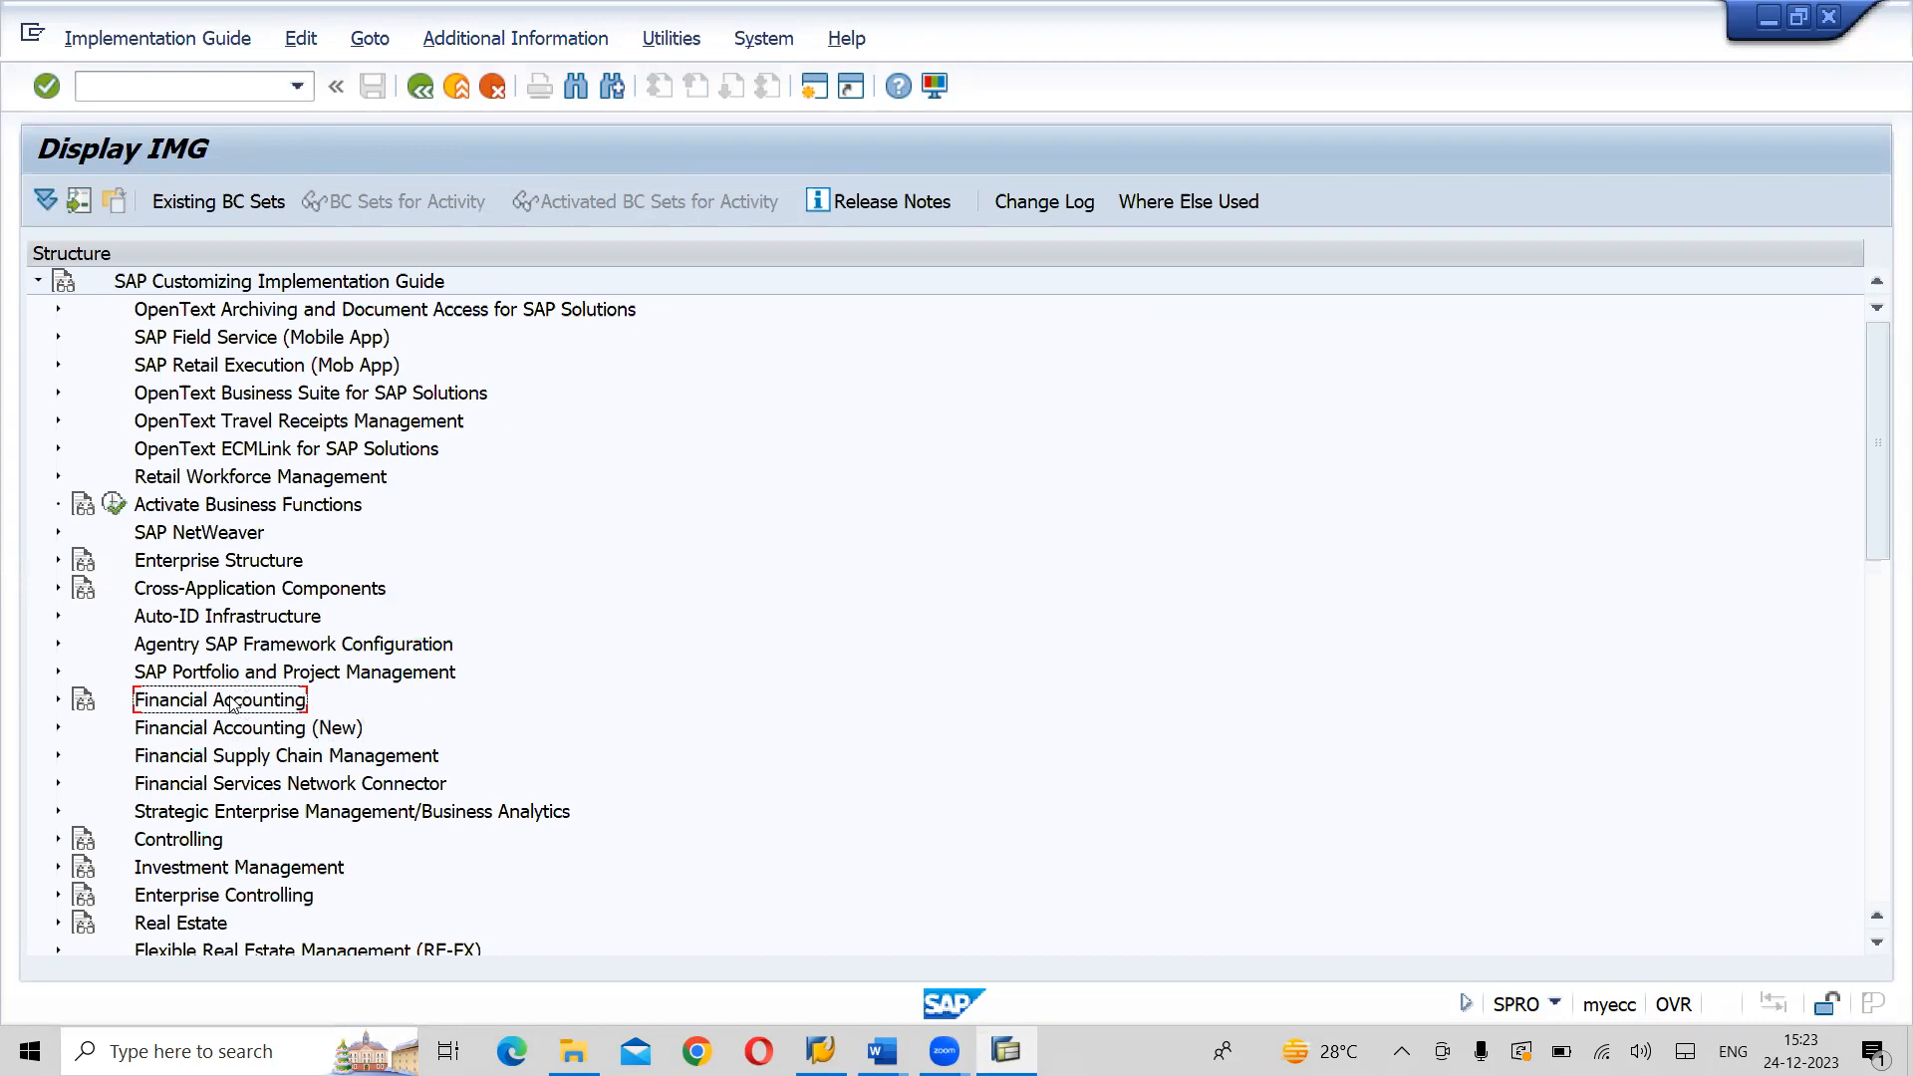
{"action": "left_click", "coordinate": [253, 737]}
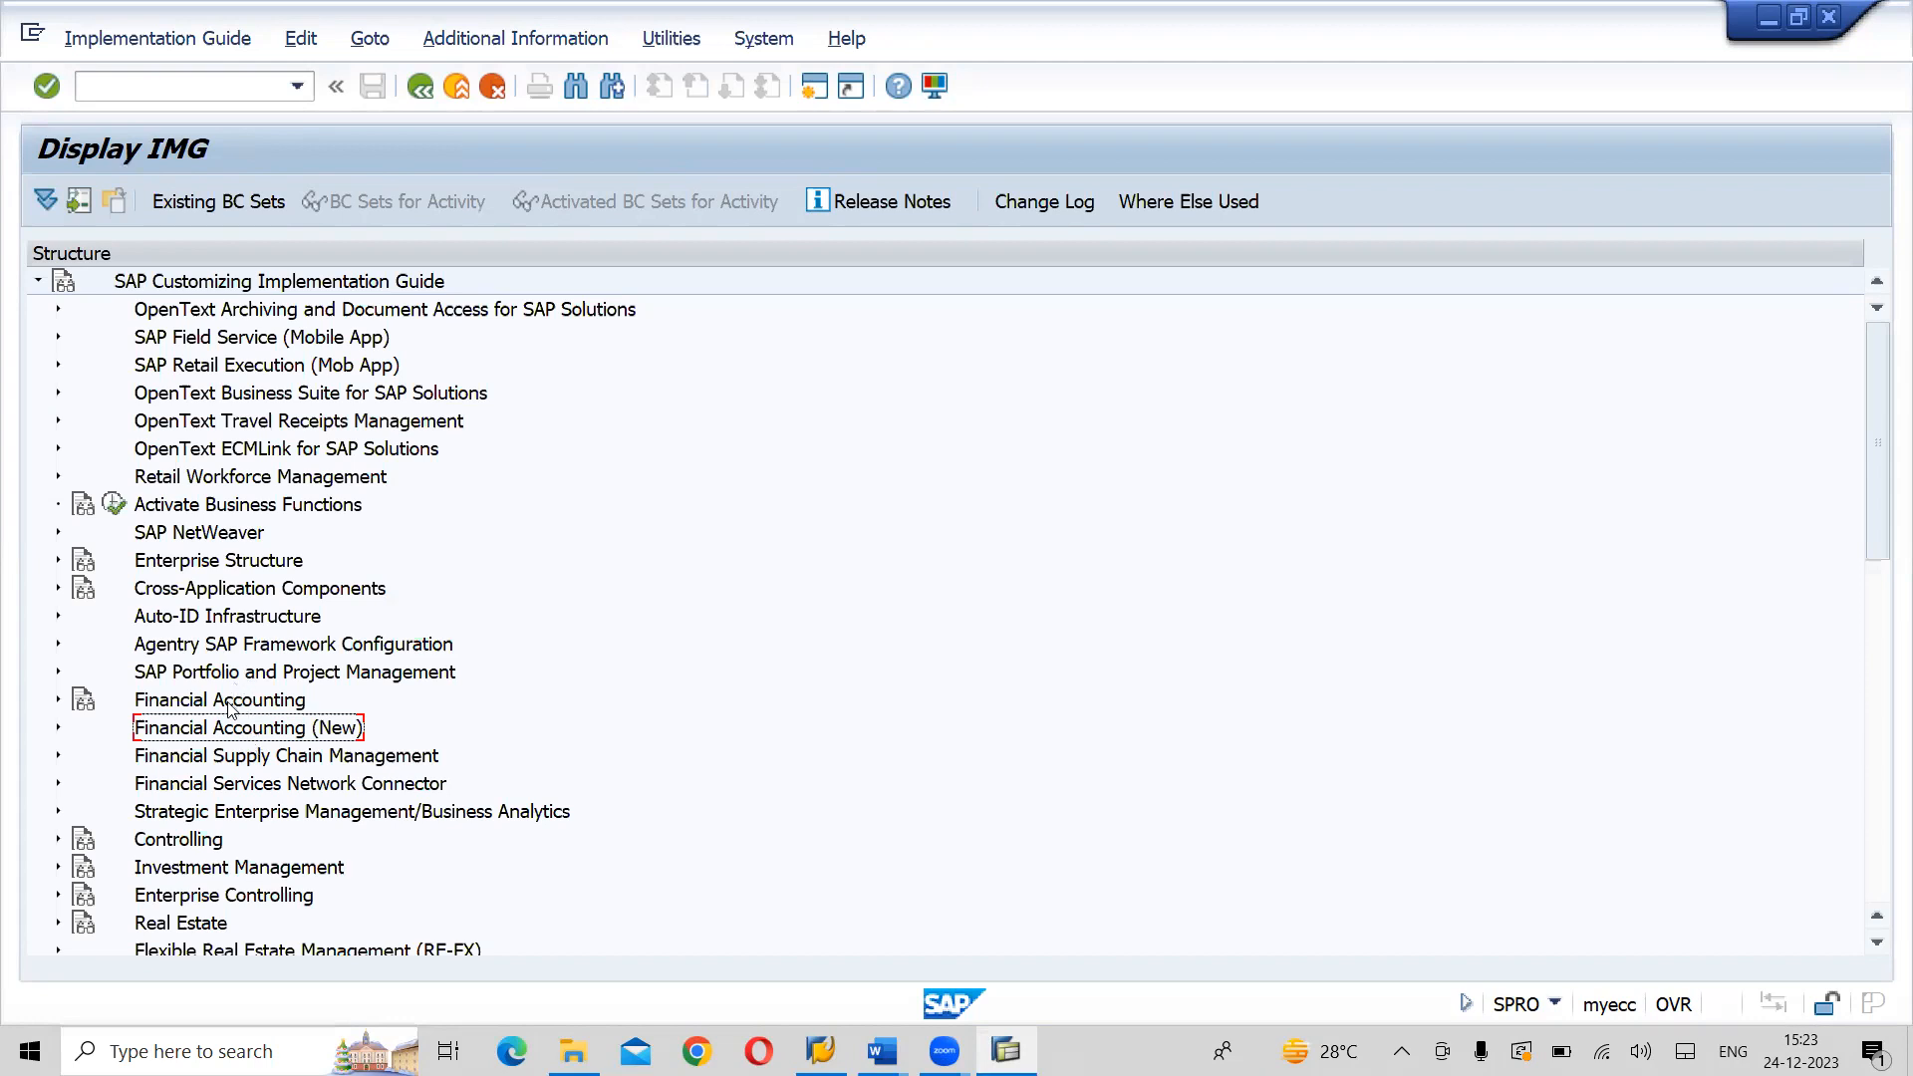
{"action": "left_click", "coordinate": [232, 709]}
{"action": "left_click", "coordinate": [244, 726]}
{"action": "left_click", "coordinate": [406, 101]}
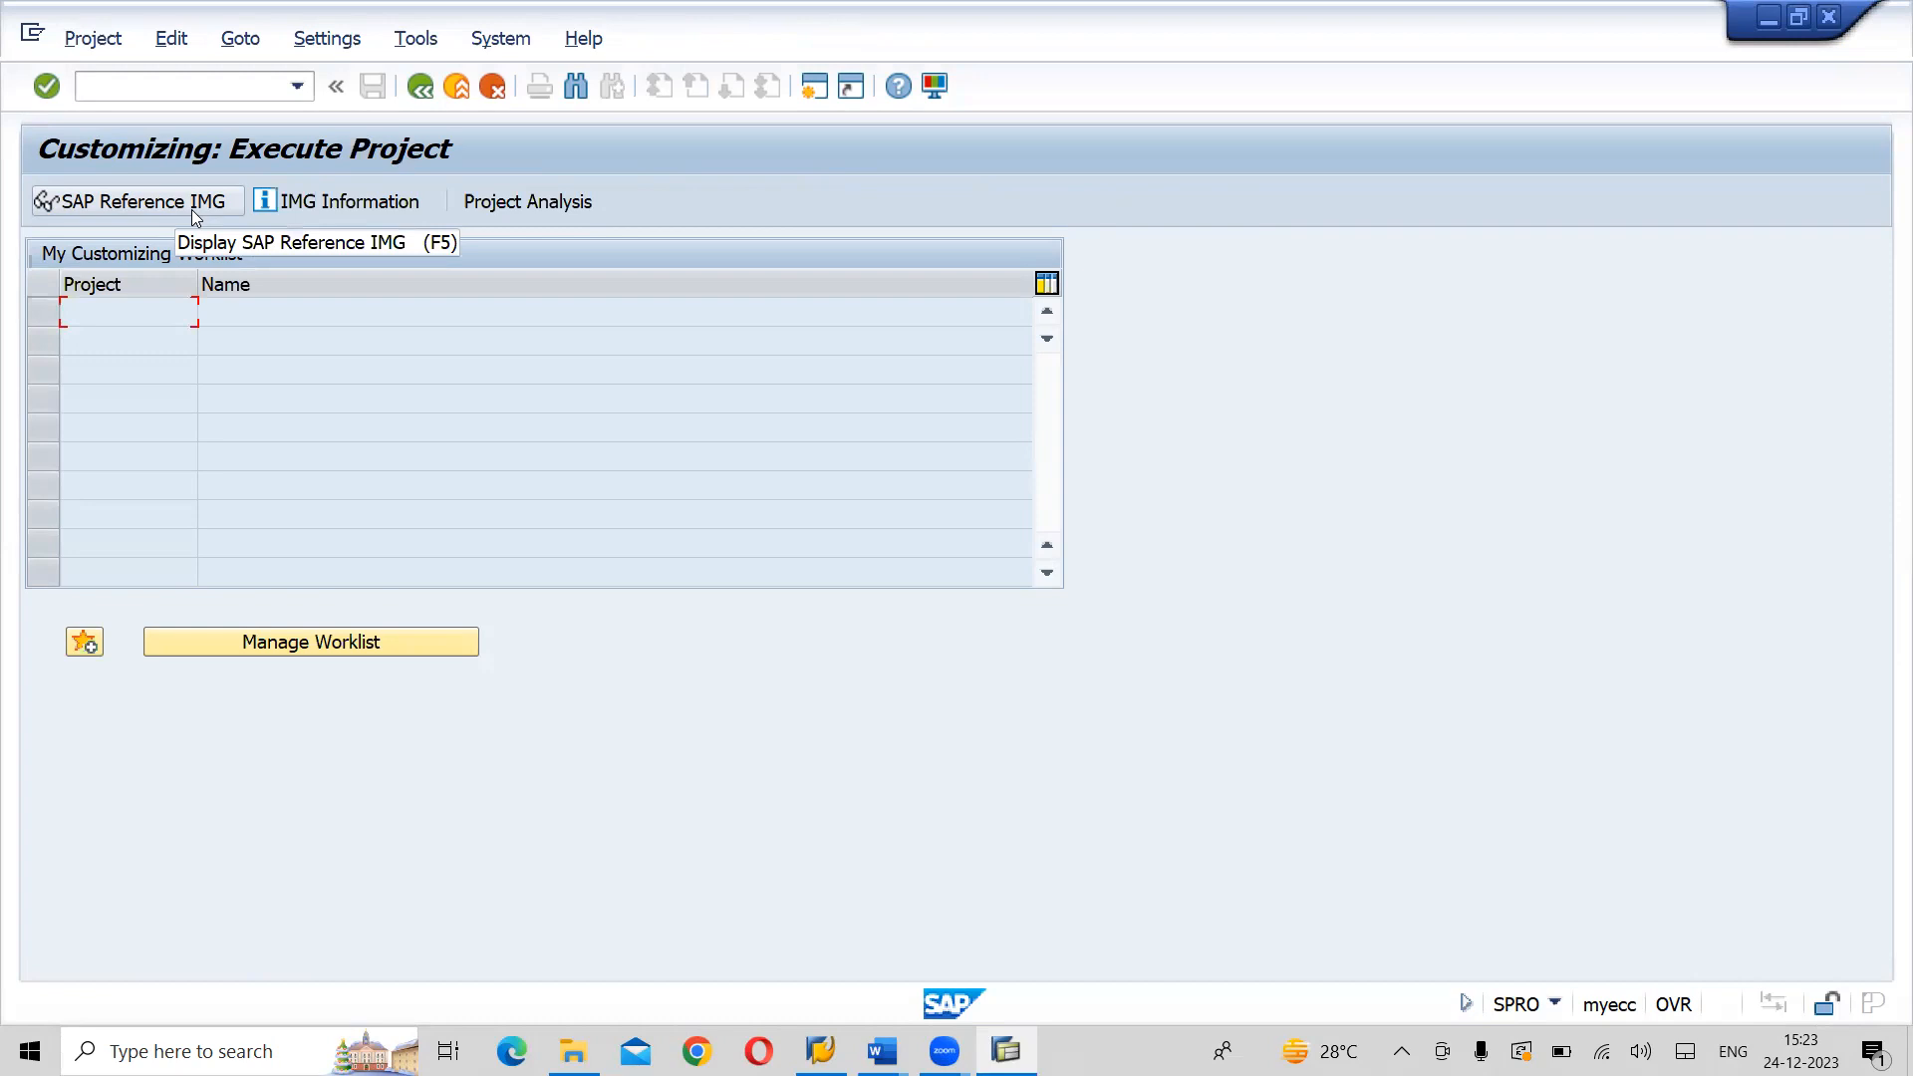
{"action": "left_click", "coordinate": [191, 209]}
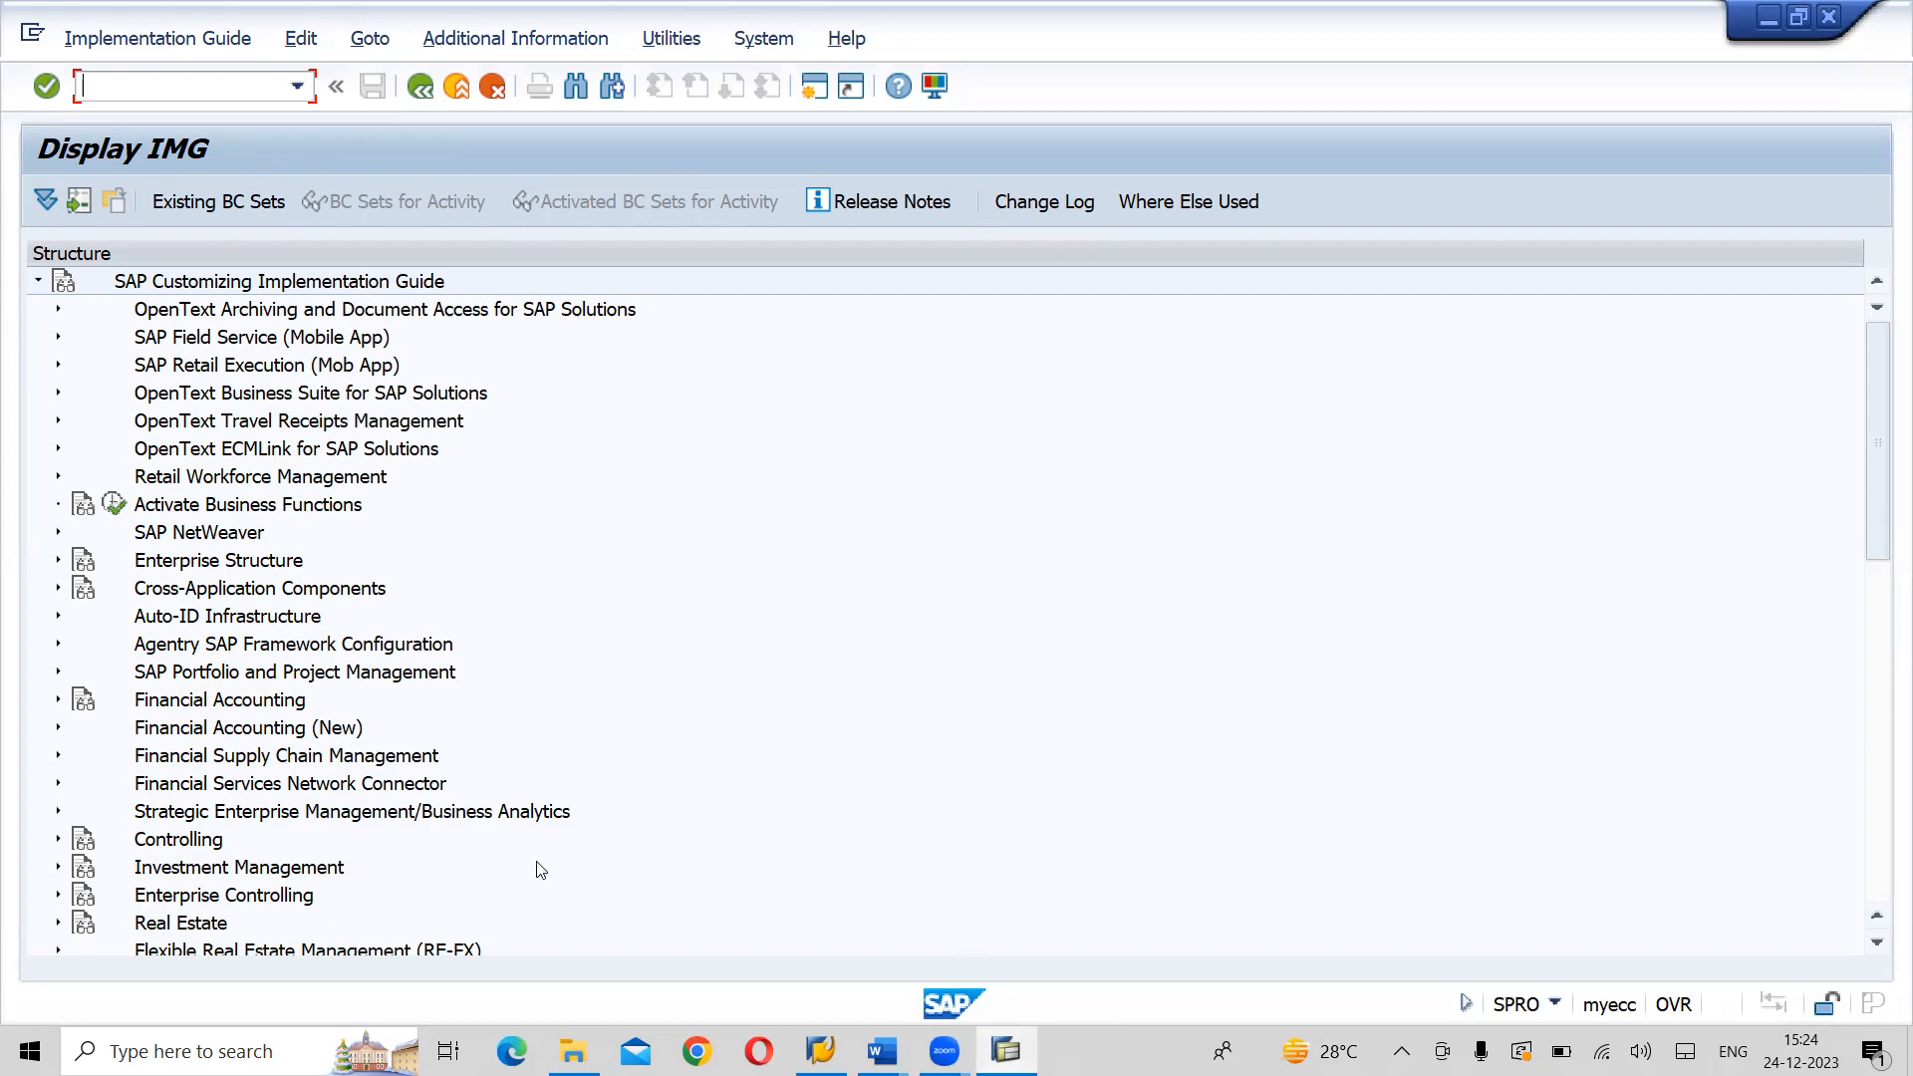
- Expand Enterprise Structure, Definition and Financial Accounting, and read the IMG activity documentation for Define company
{"action": "left_click", "coordinate": [58, 561]}
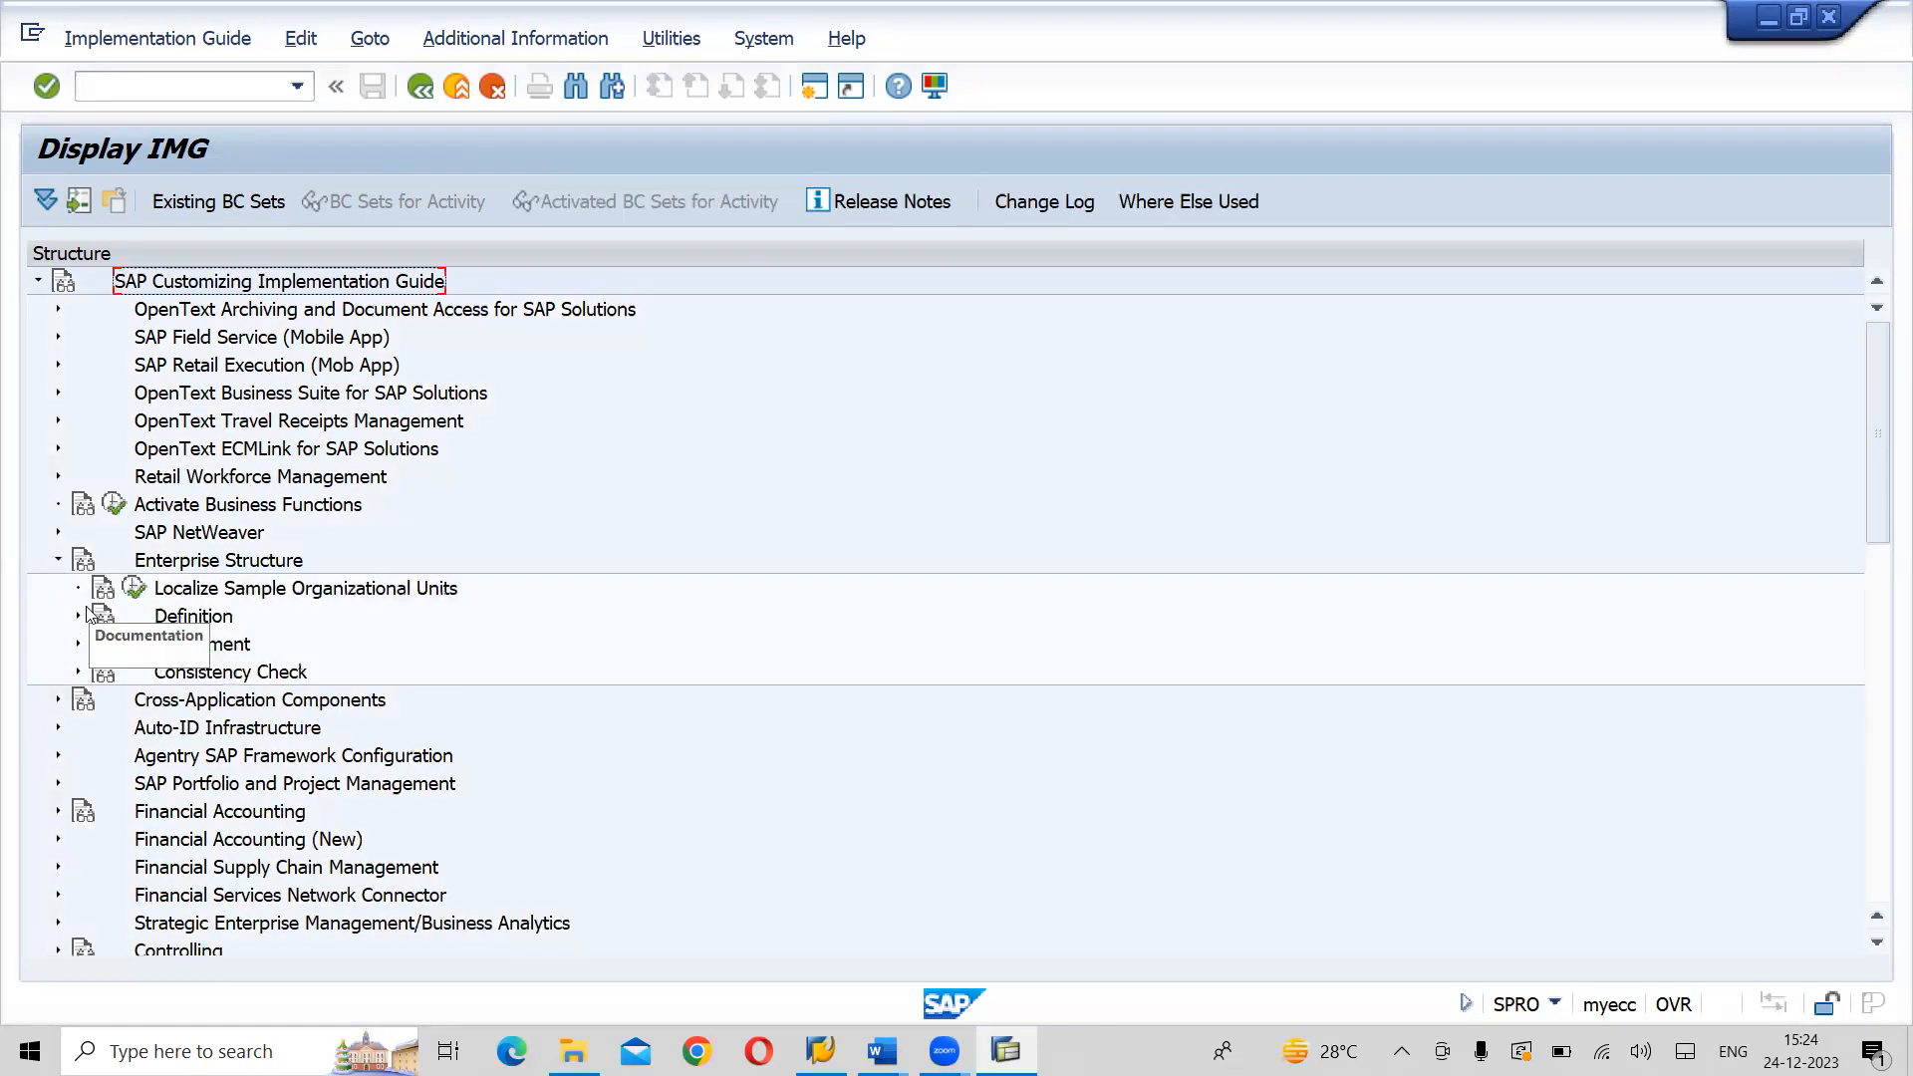
{"action": "left_click", "coordinate": [80, 617]}
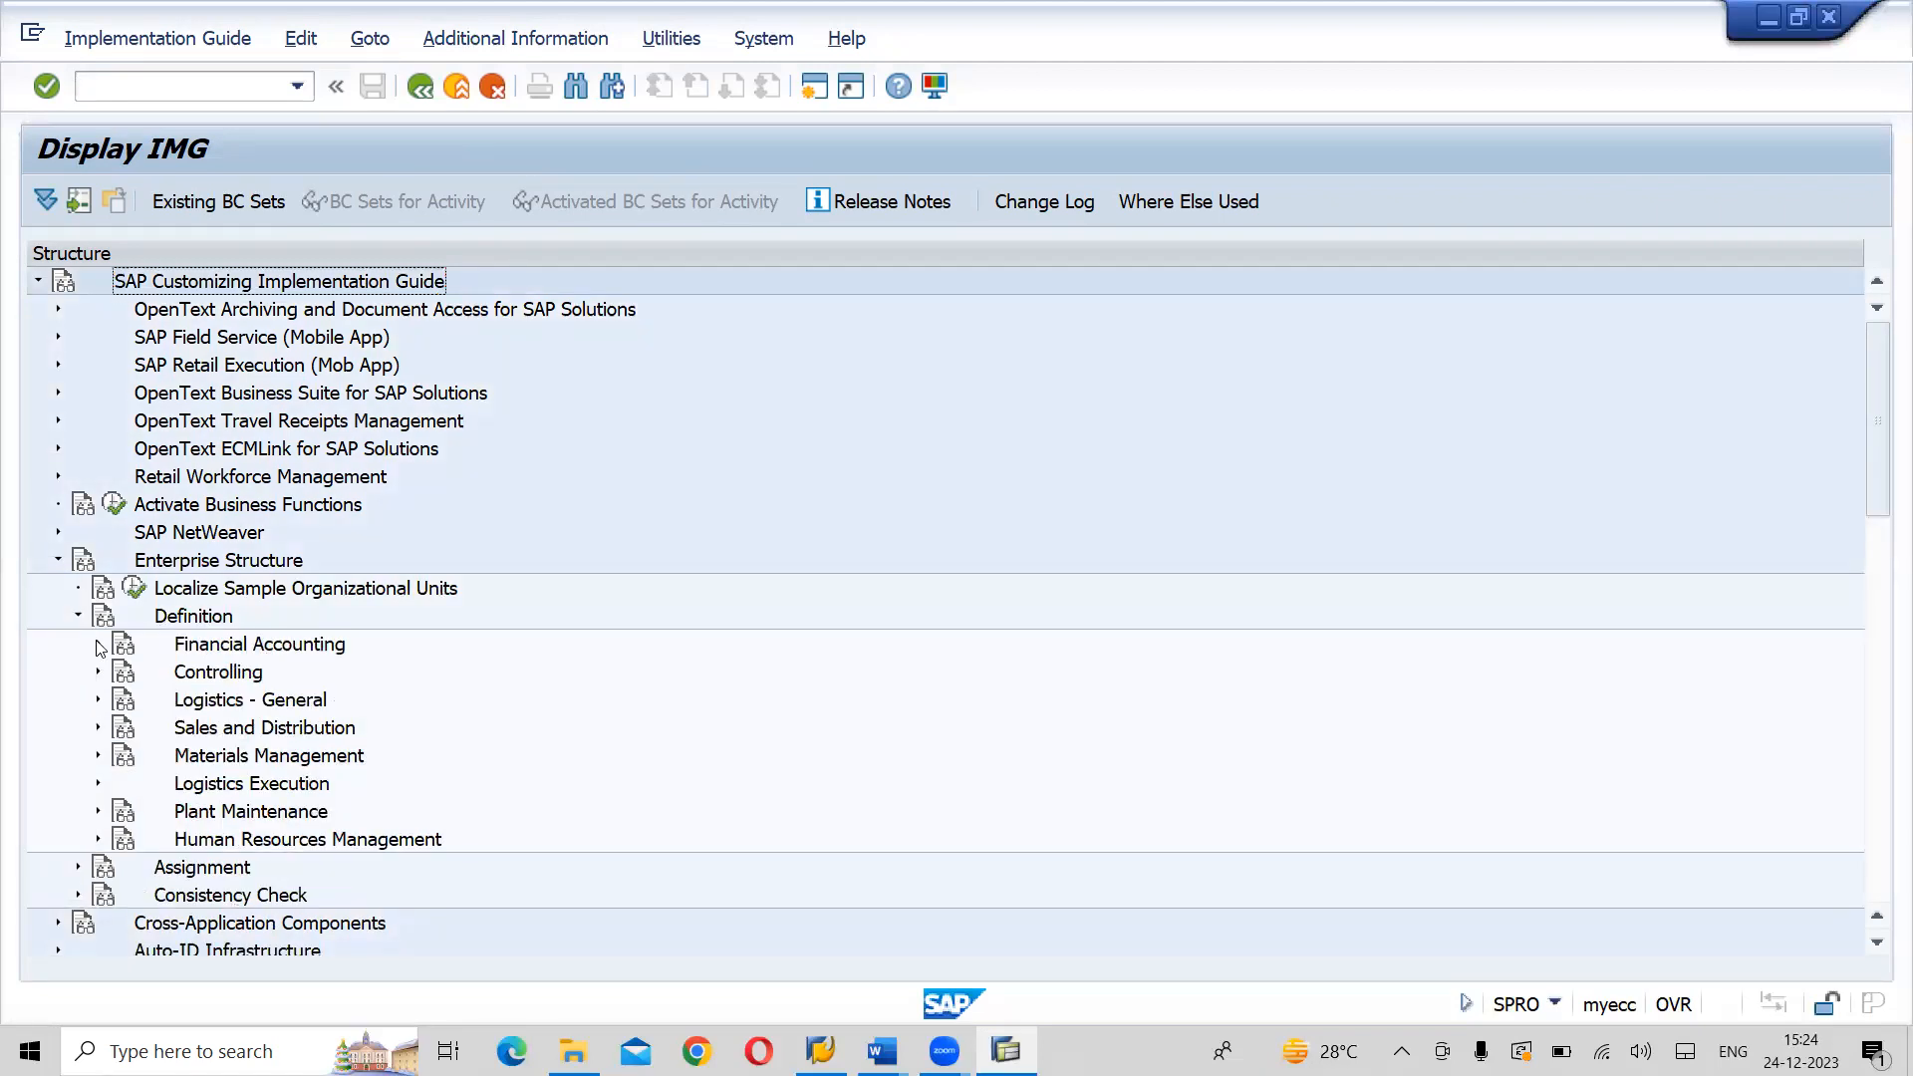
{"action": "left_click", "coordinate": [98, 645]}
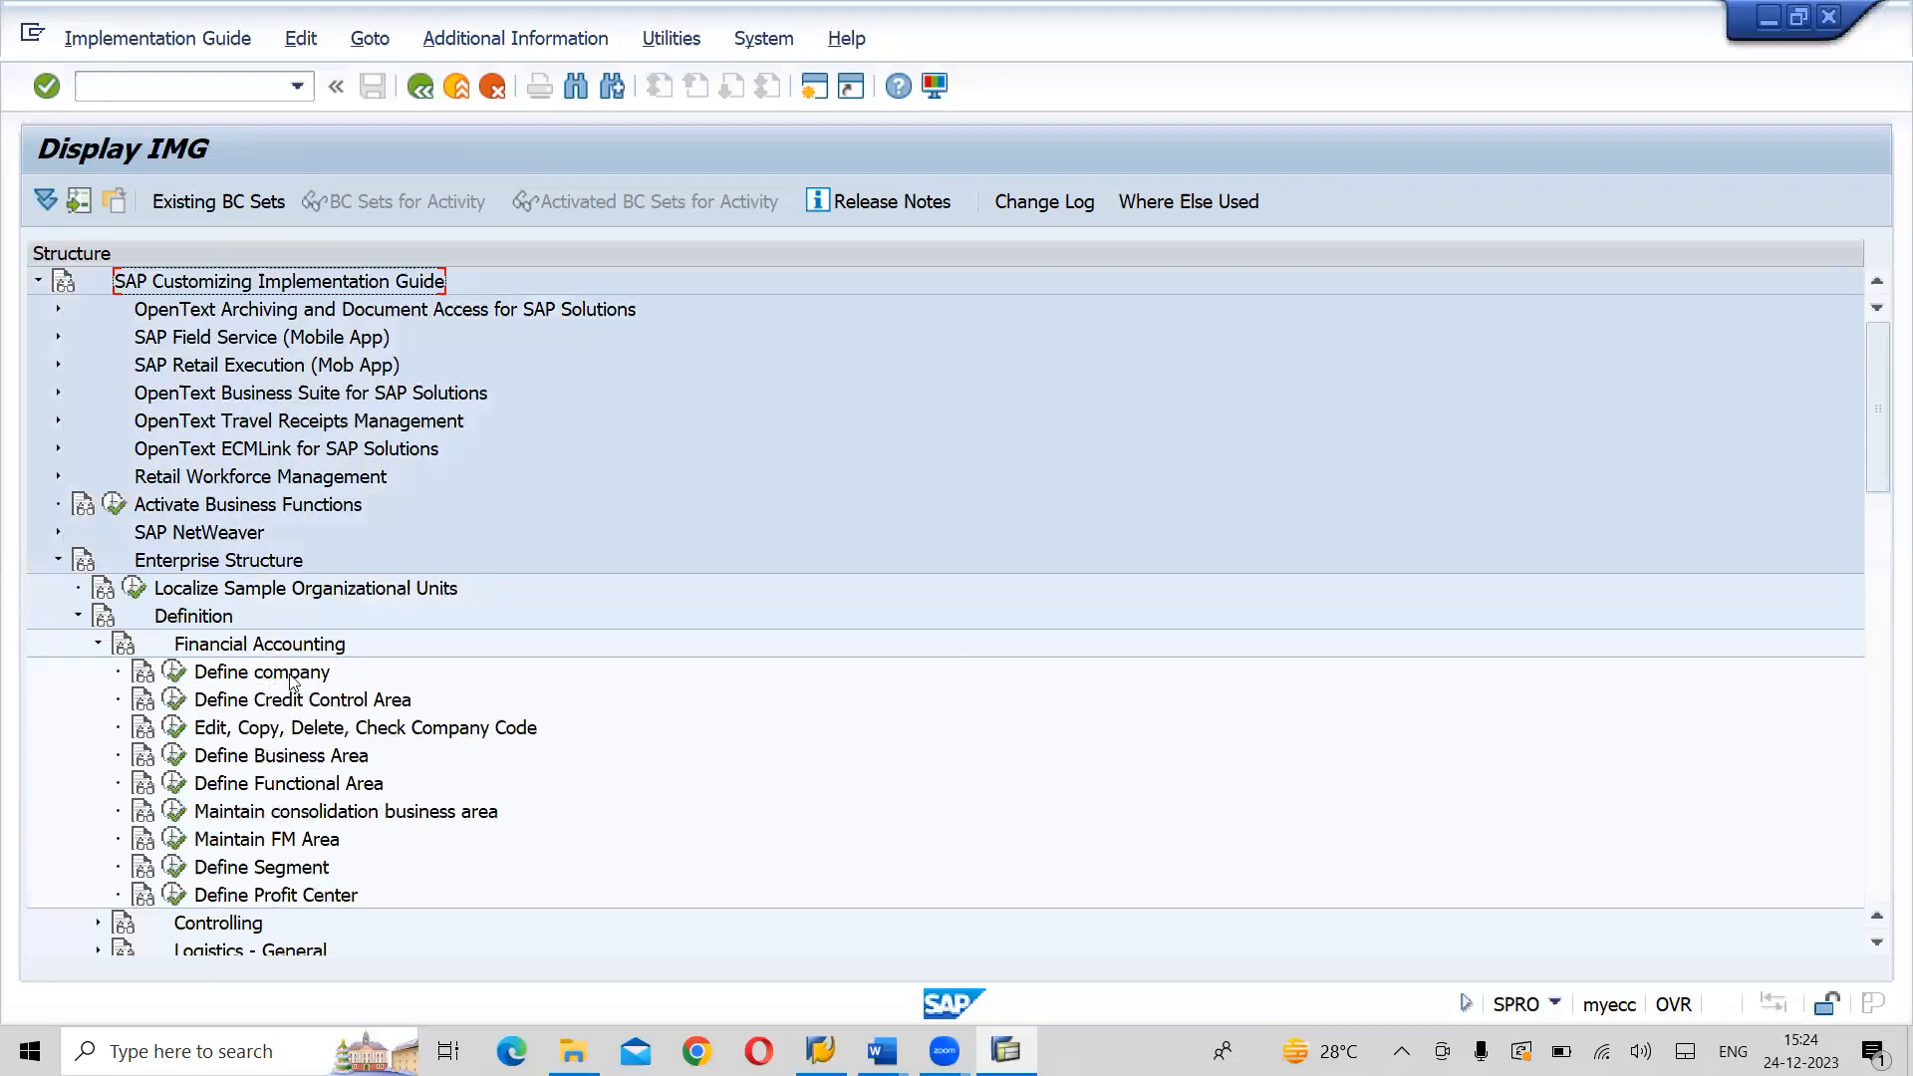
{"action": "left_click", "coordinate": [144, 674]}
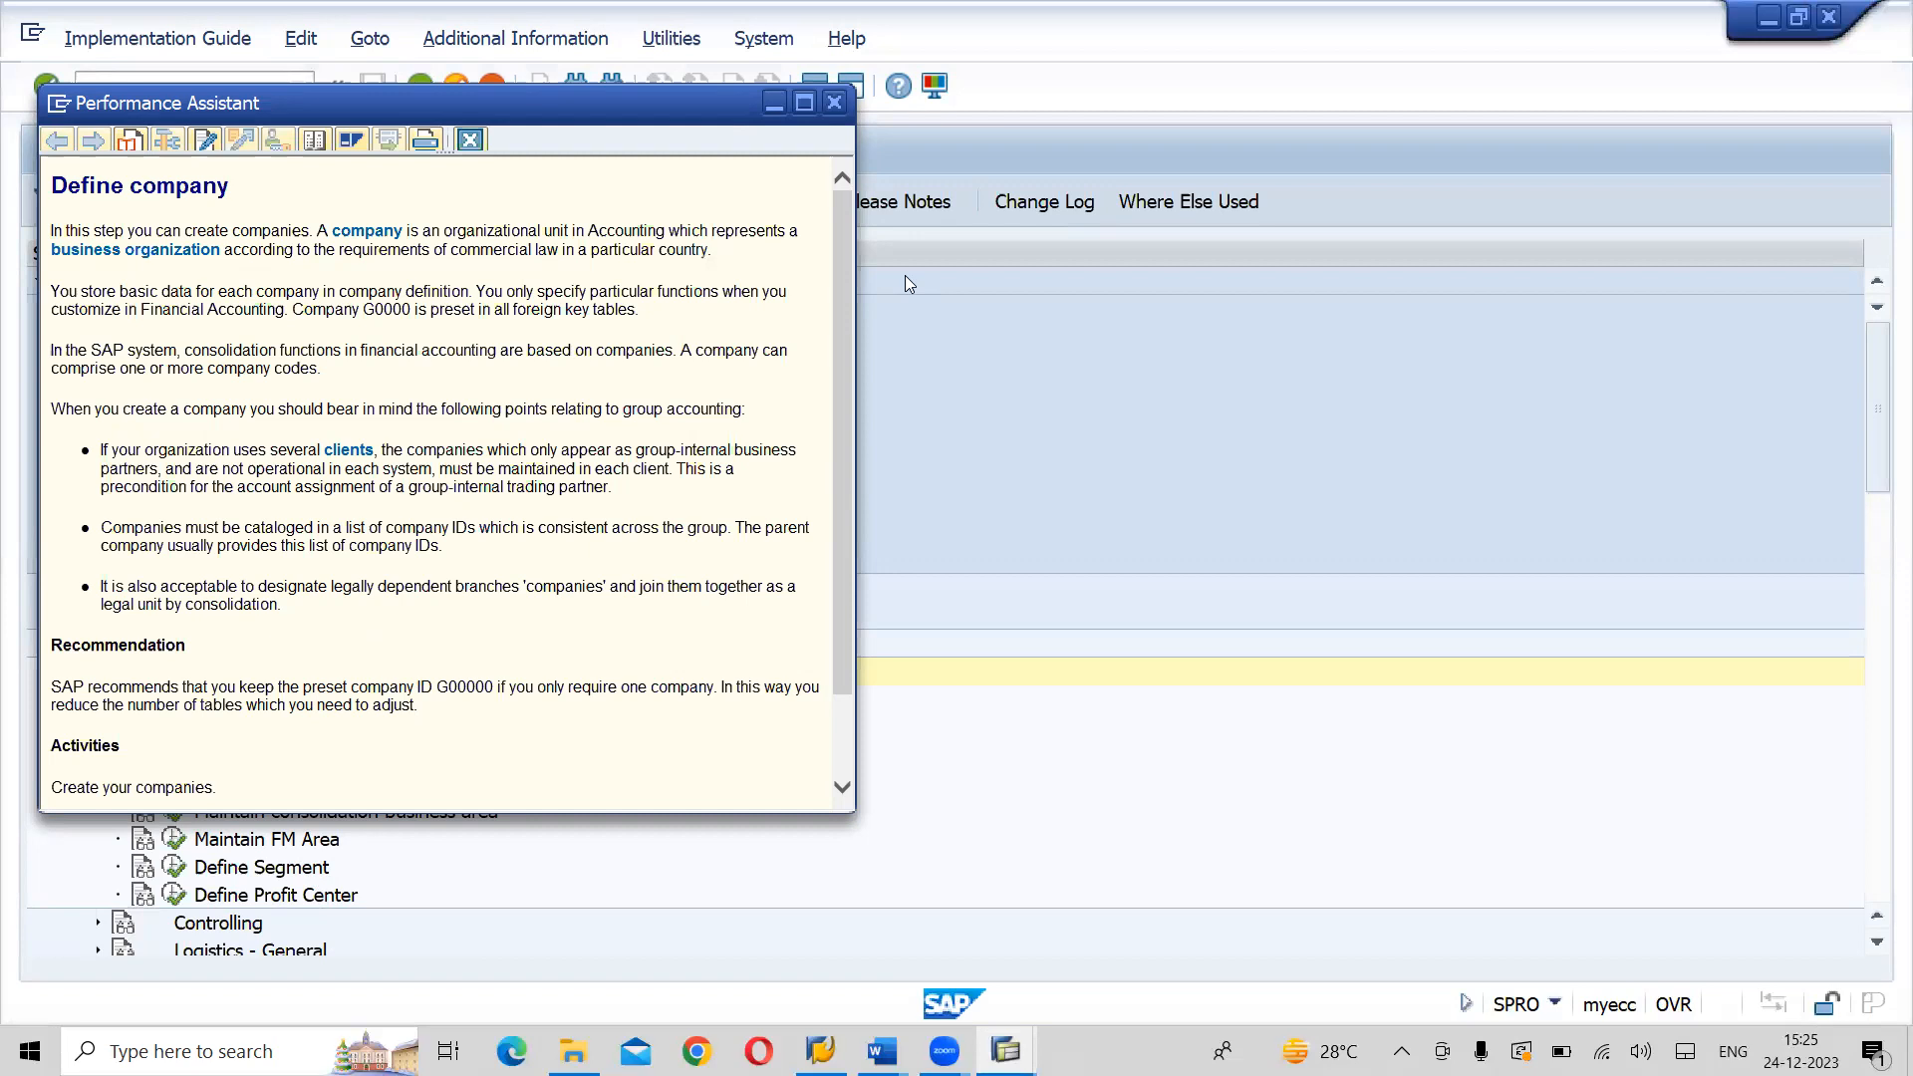
{"action": "left_click", "coordinate": [834, 104]}
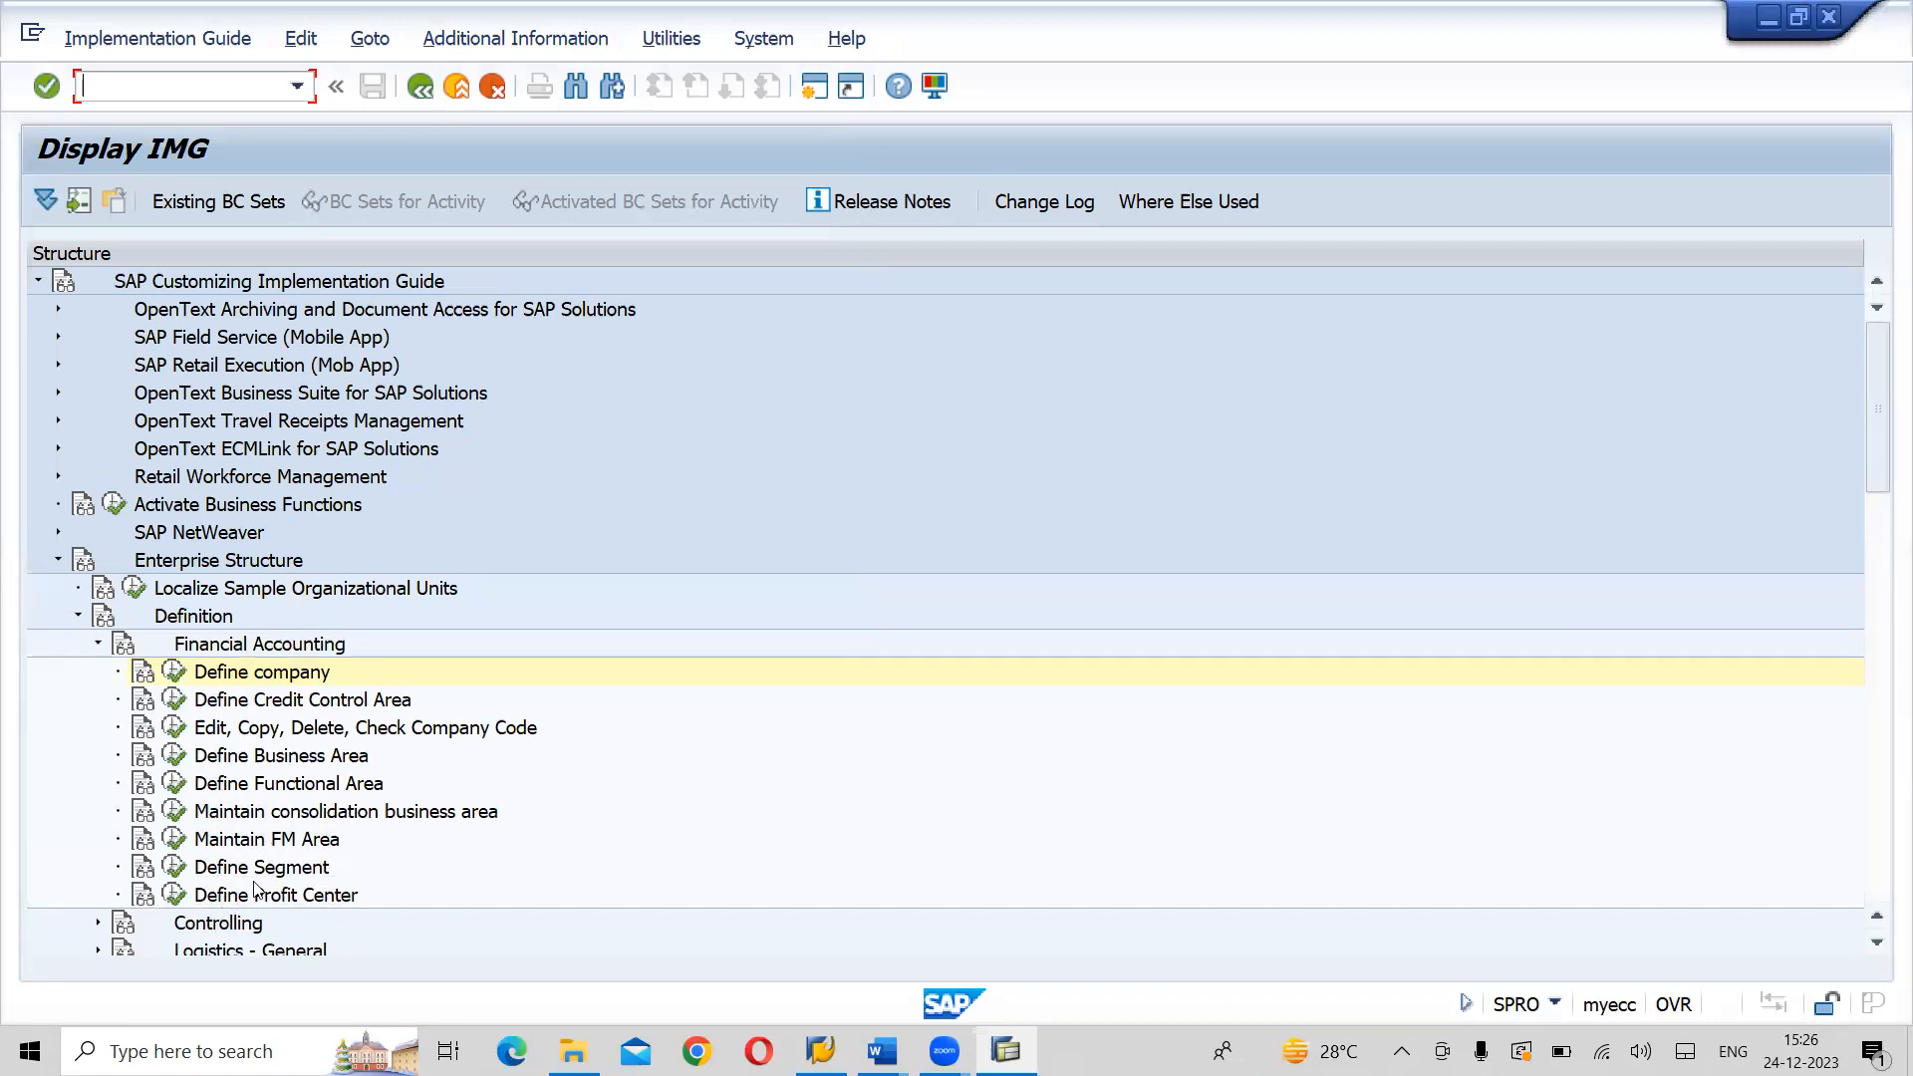
- Execute Define Credit Control Area, open the details of area 3000 and read the field help for Cred.contr.area
{"action": "left_click", "coordinate": [173, 702]}
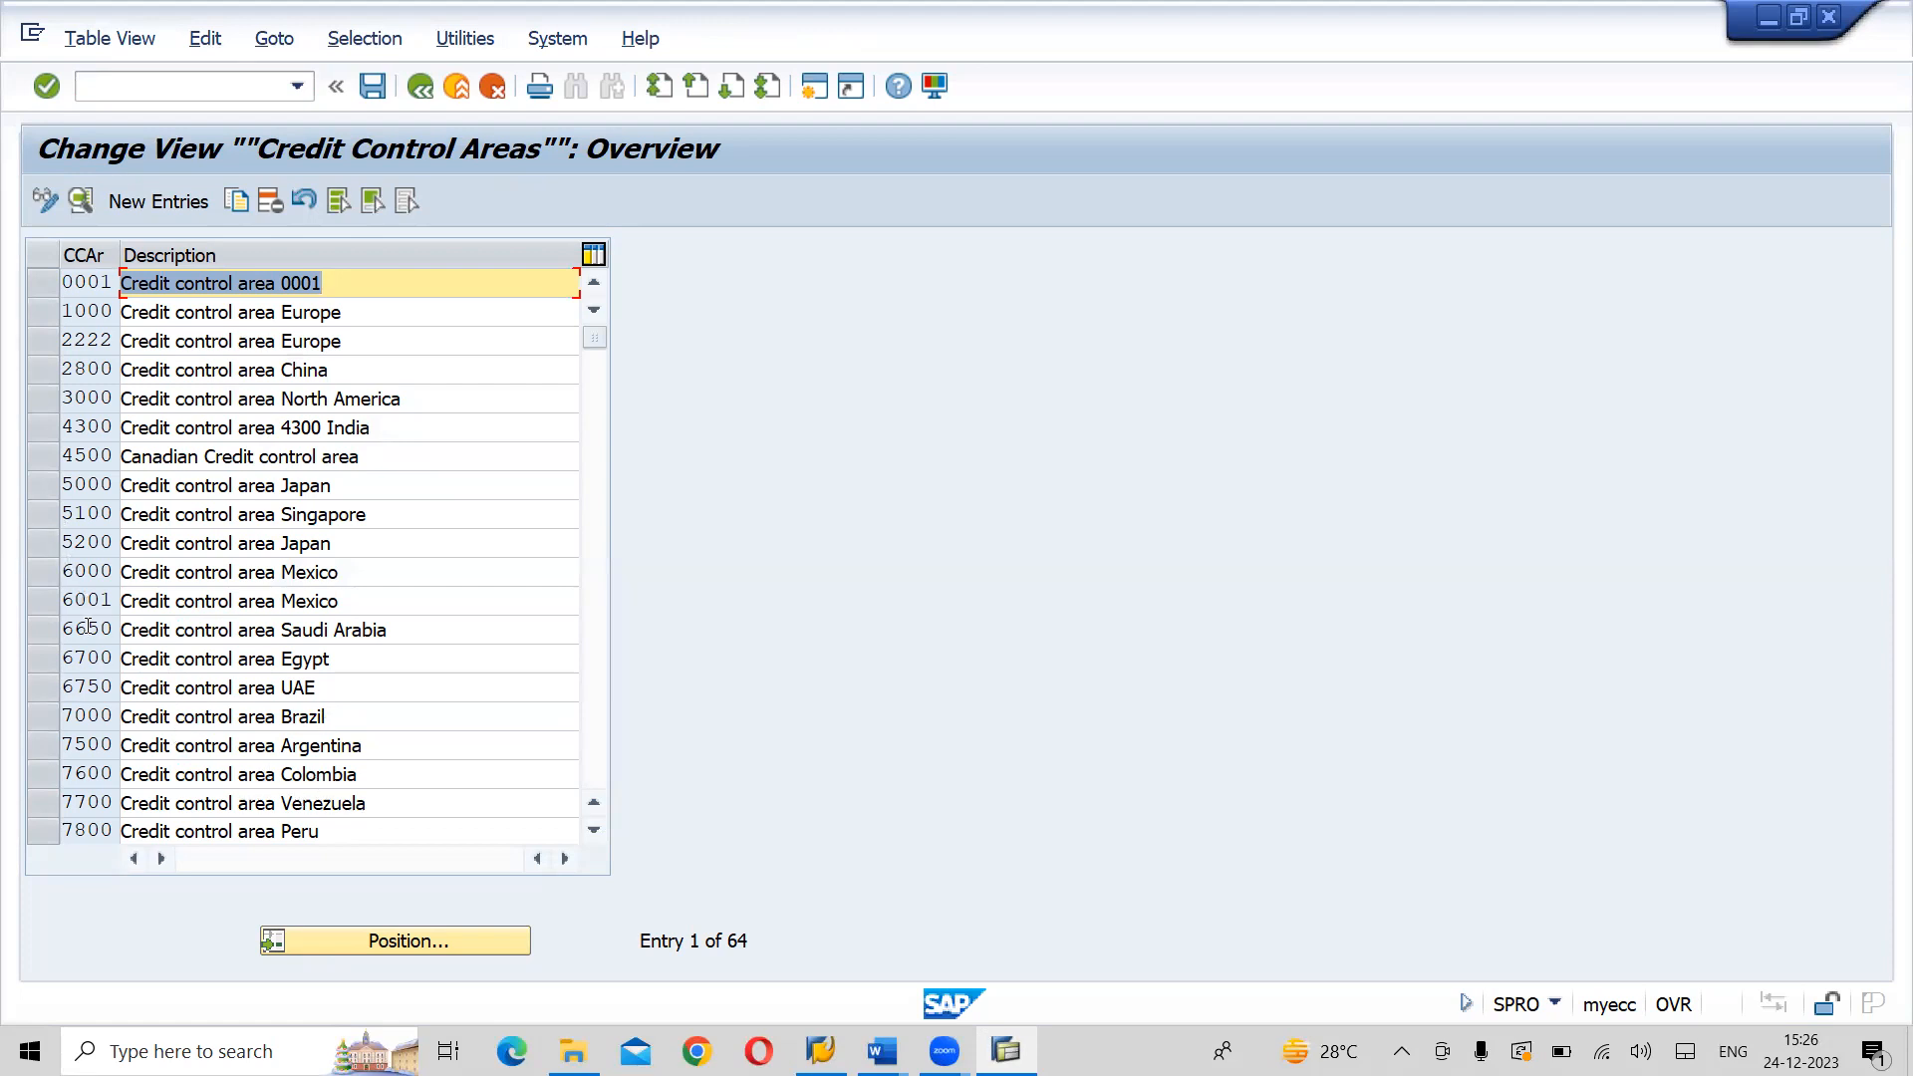
{"action": "double_click", "coordinate": [149, 393]}
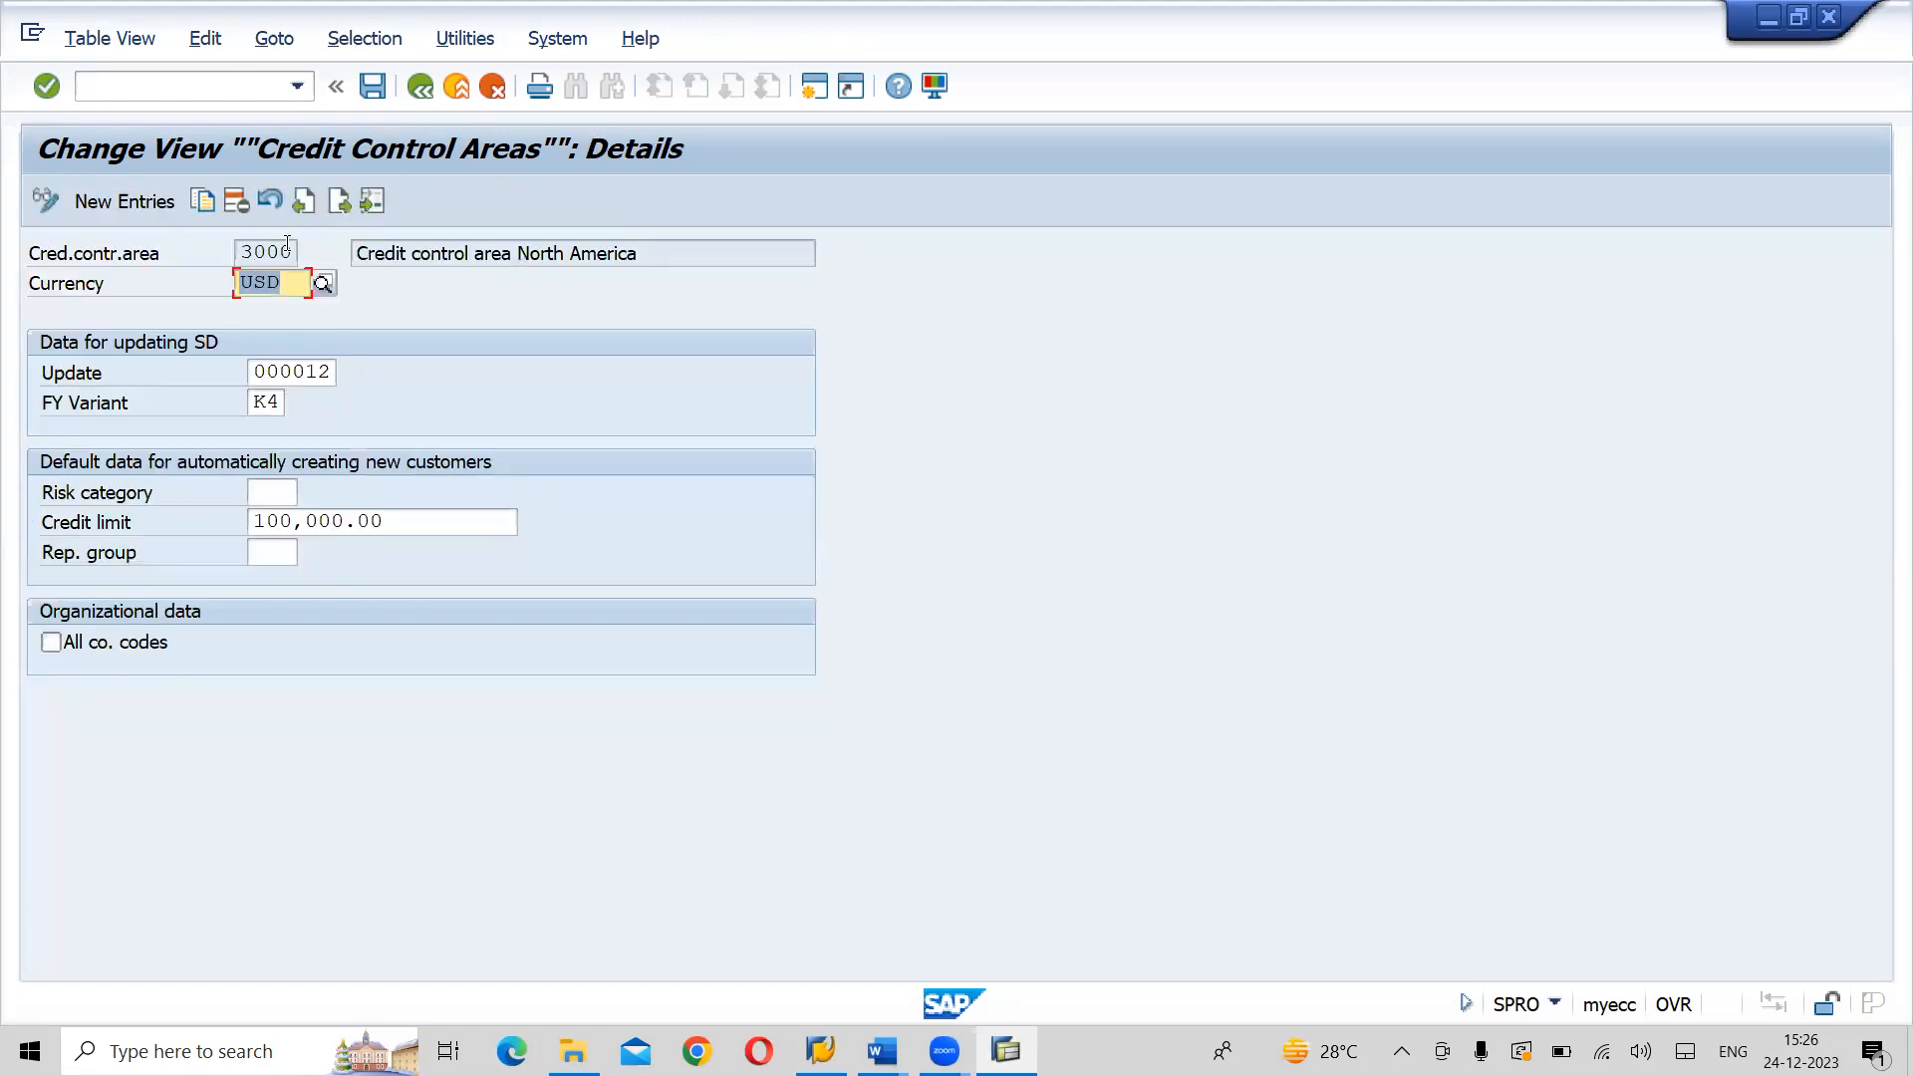
{"action": "left_click", "coordinate": [287, 247]}
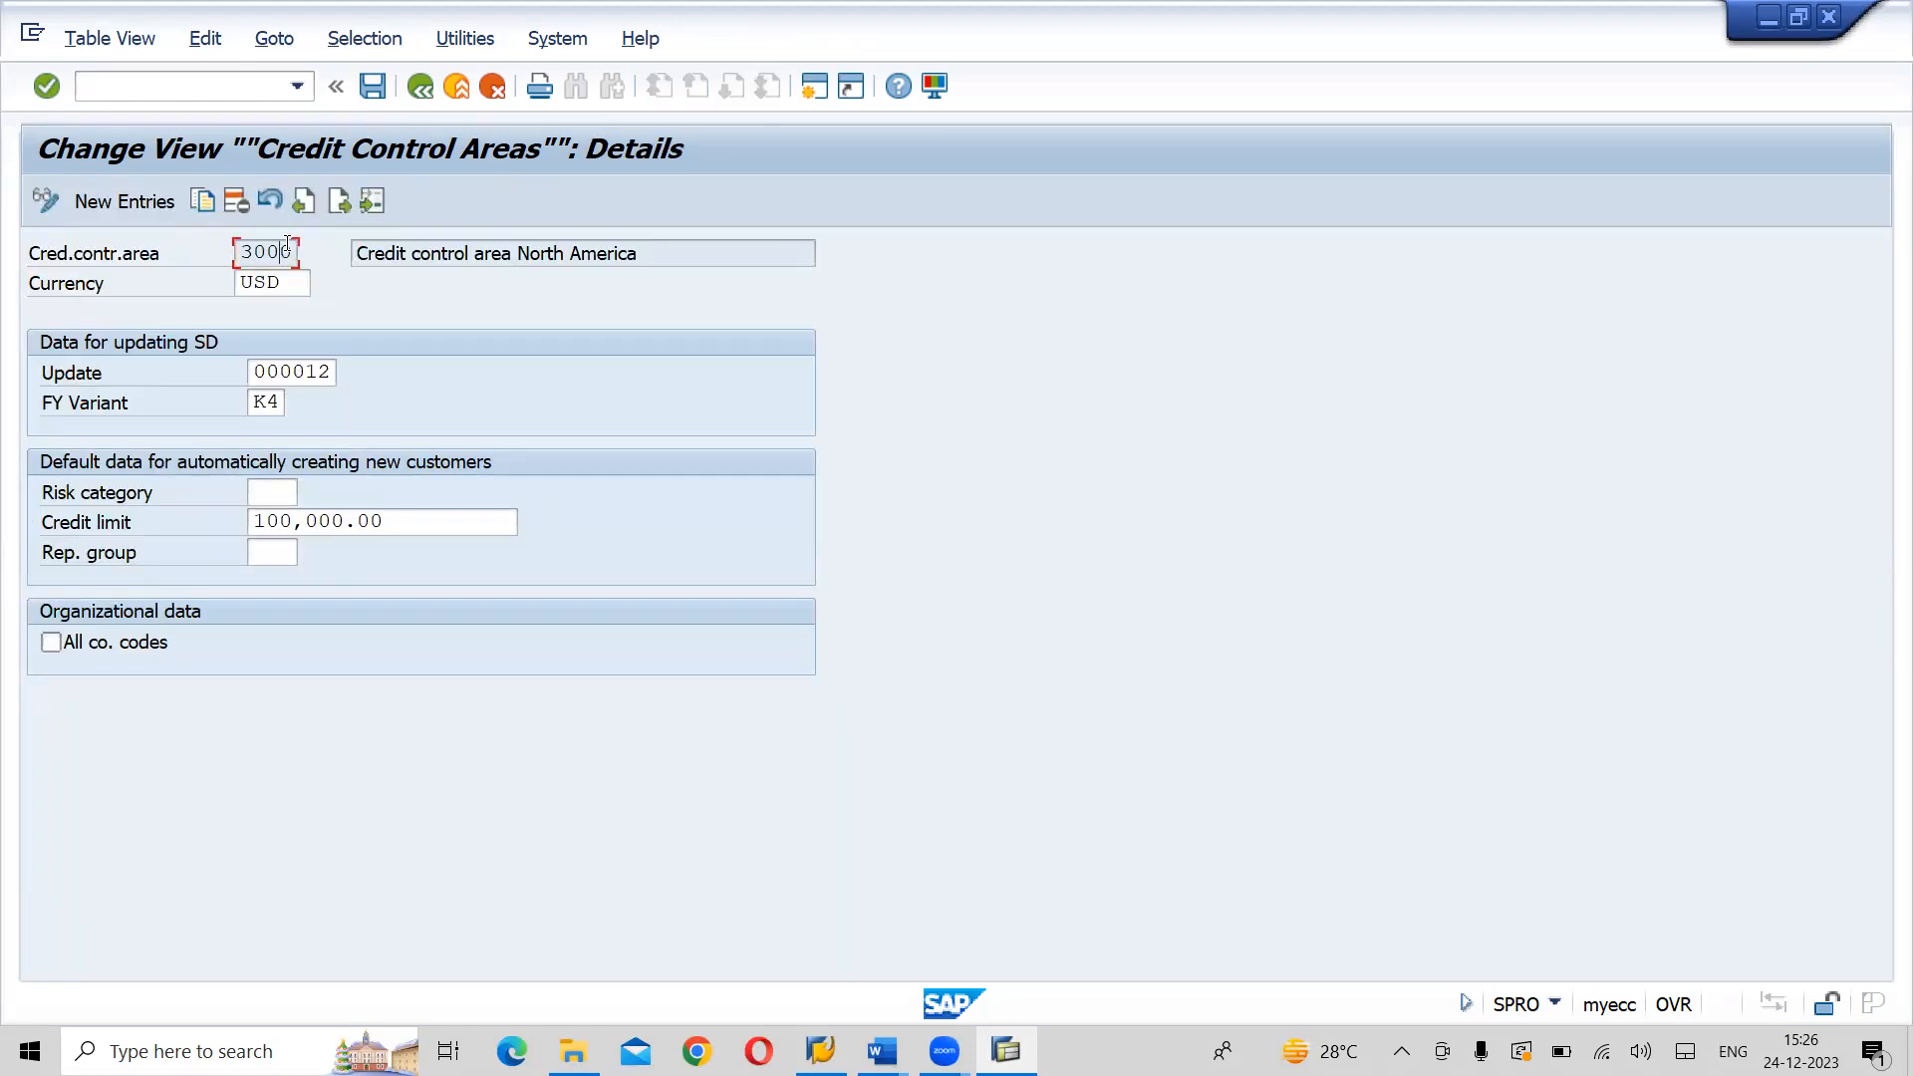
{"action": "key", "text": "F1"}
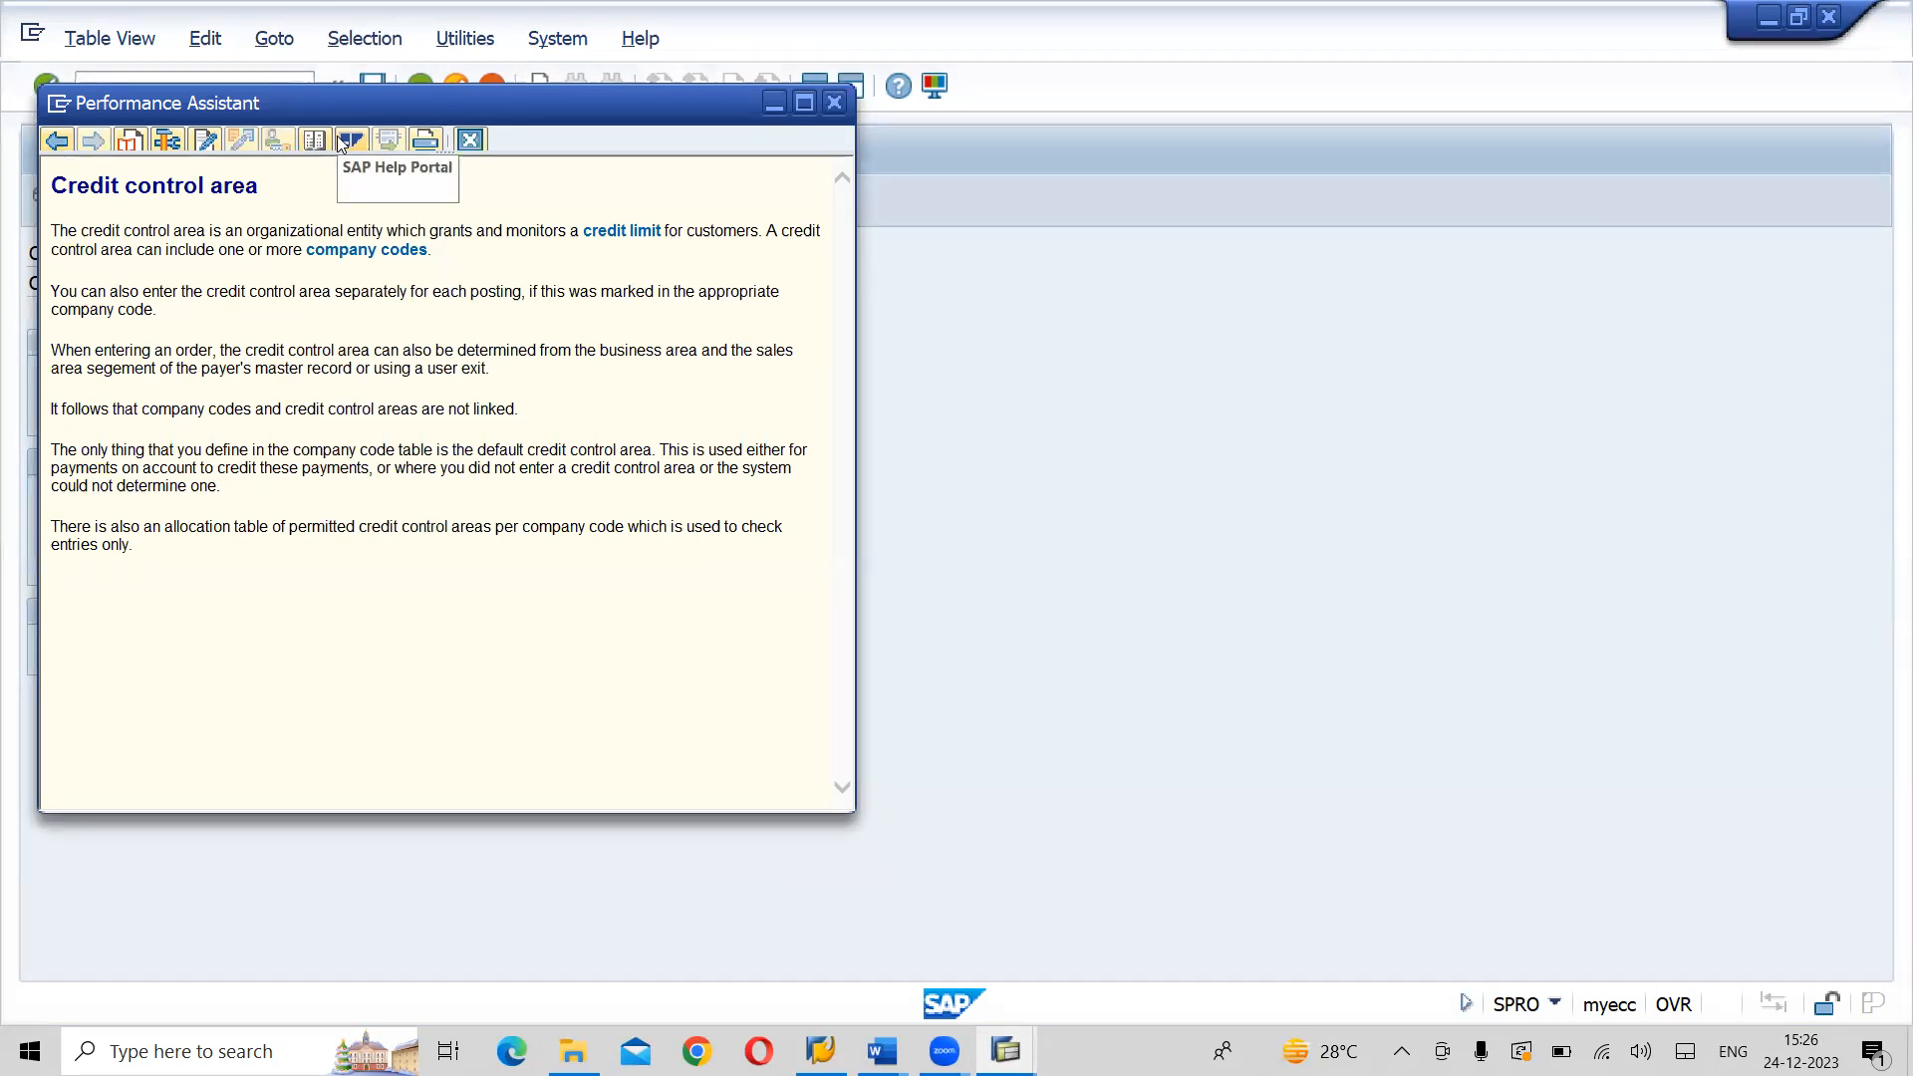
{"action": "left_click", "coordinate": [775, 106]}
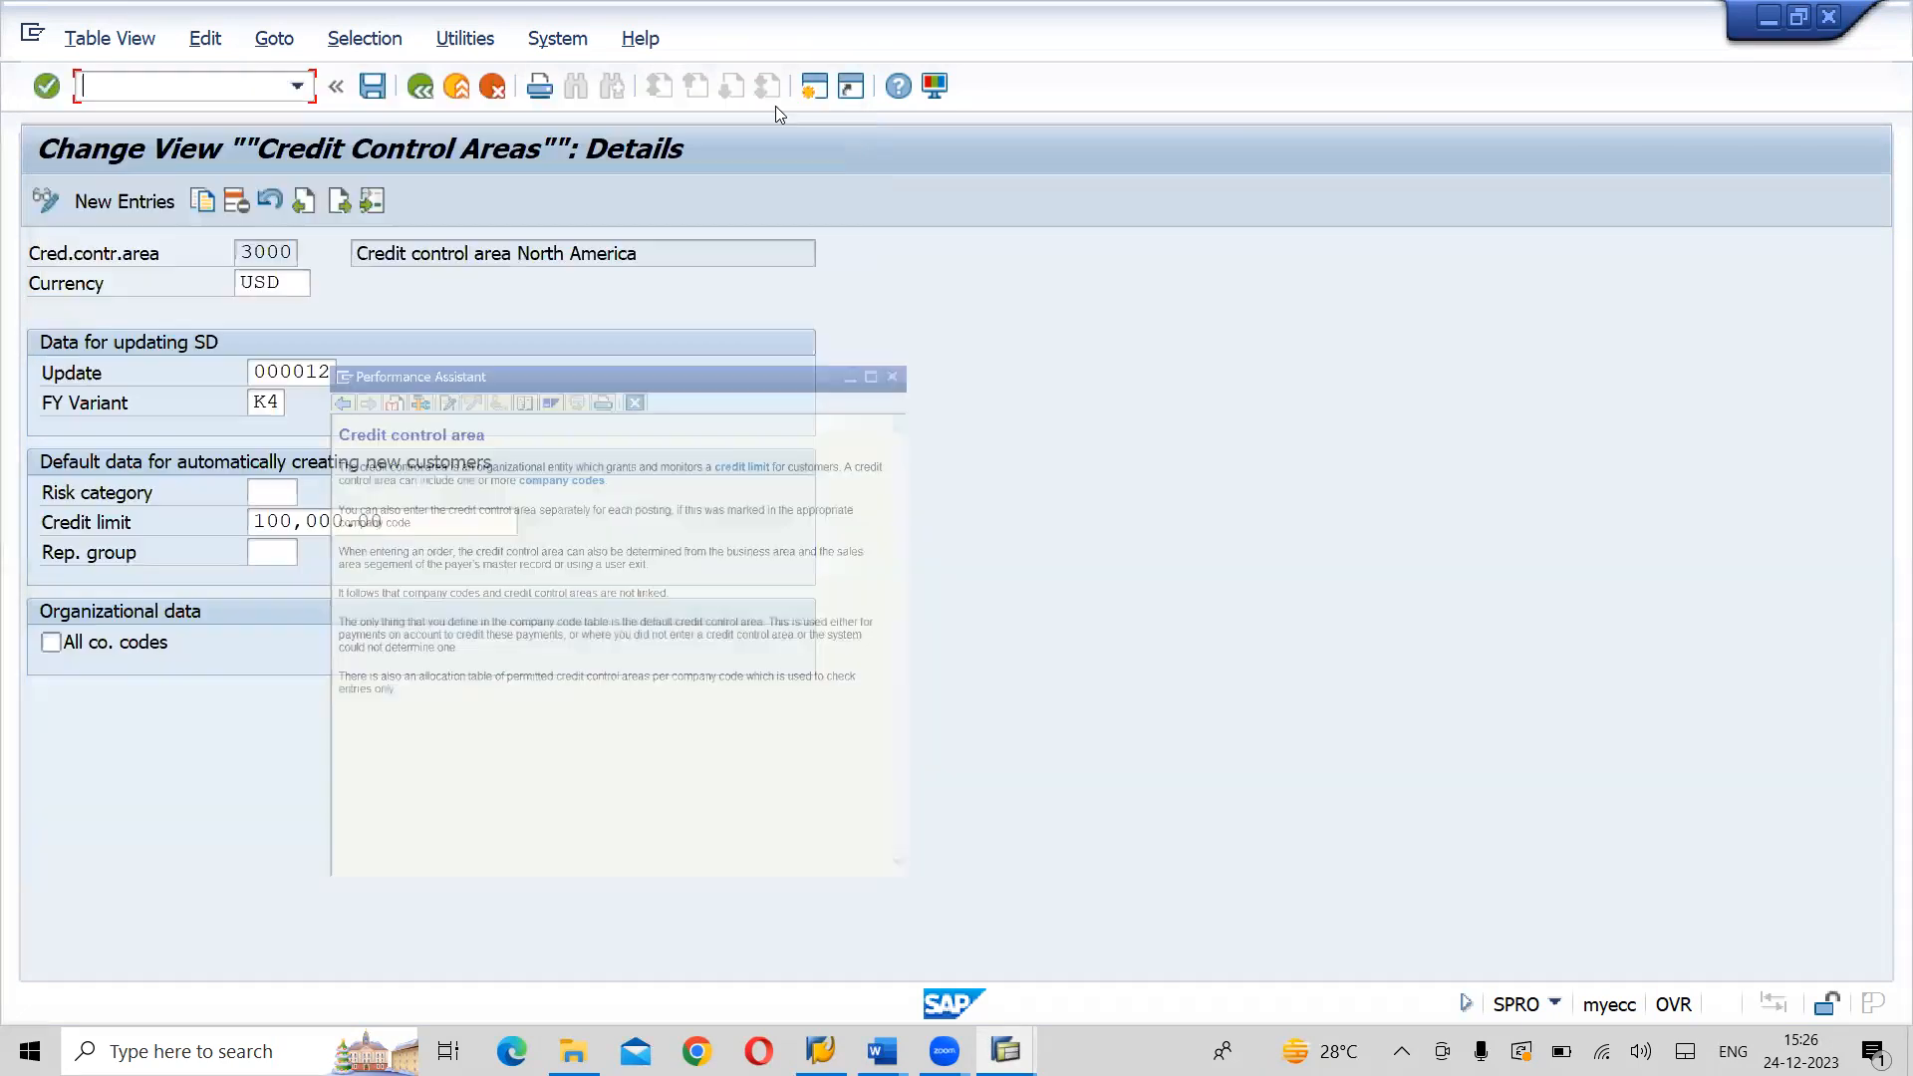
- Examine the Currency and Update fields in the details of credit control area 3000
{"action": "left_click", "coordinate": [293, 282]}
{"action": "key", "text": "Return"}
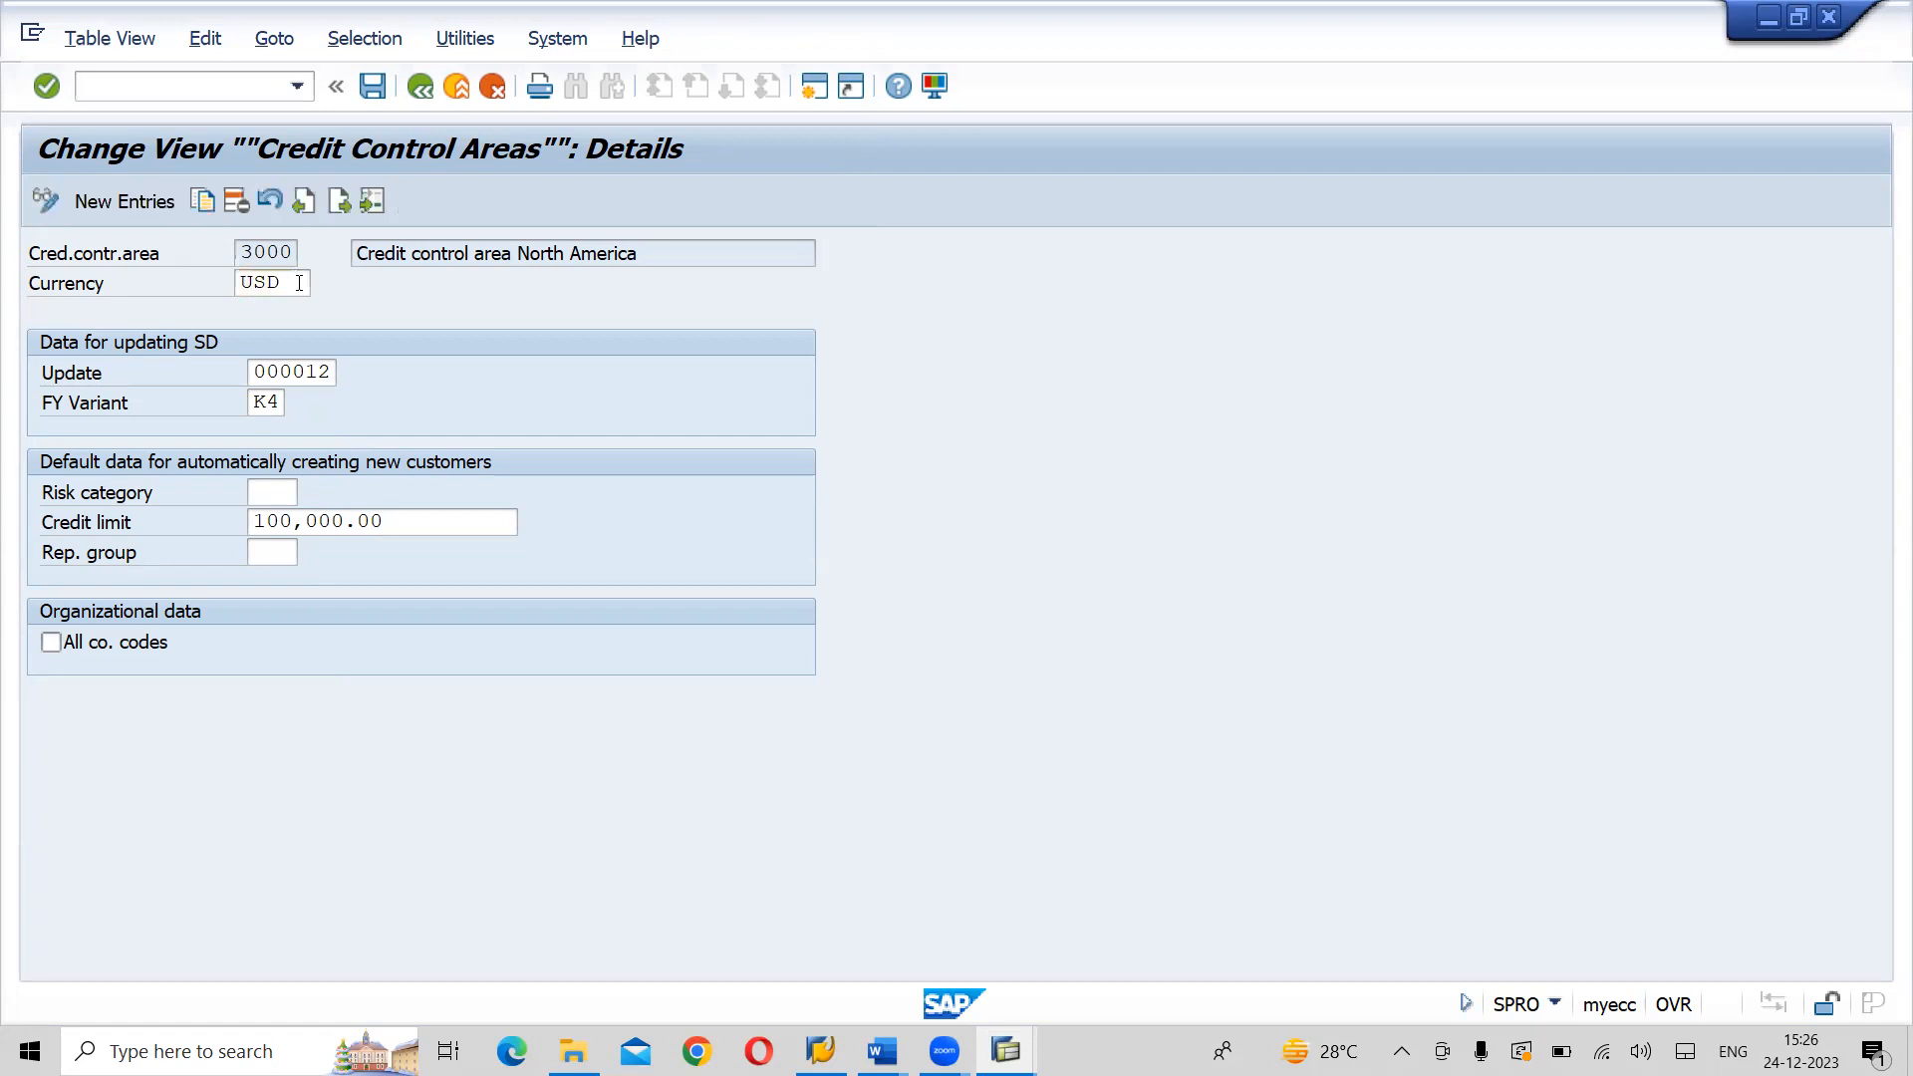
{"action": "left_click", "coordinate": [300, 279]}
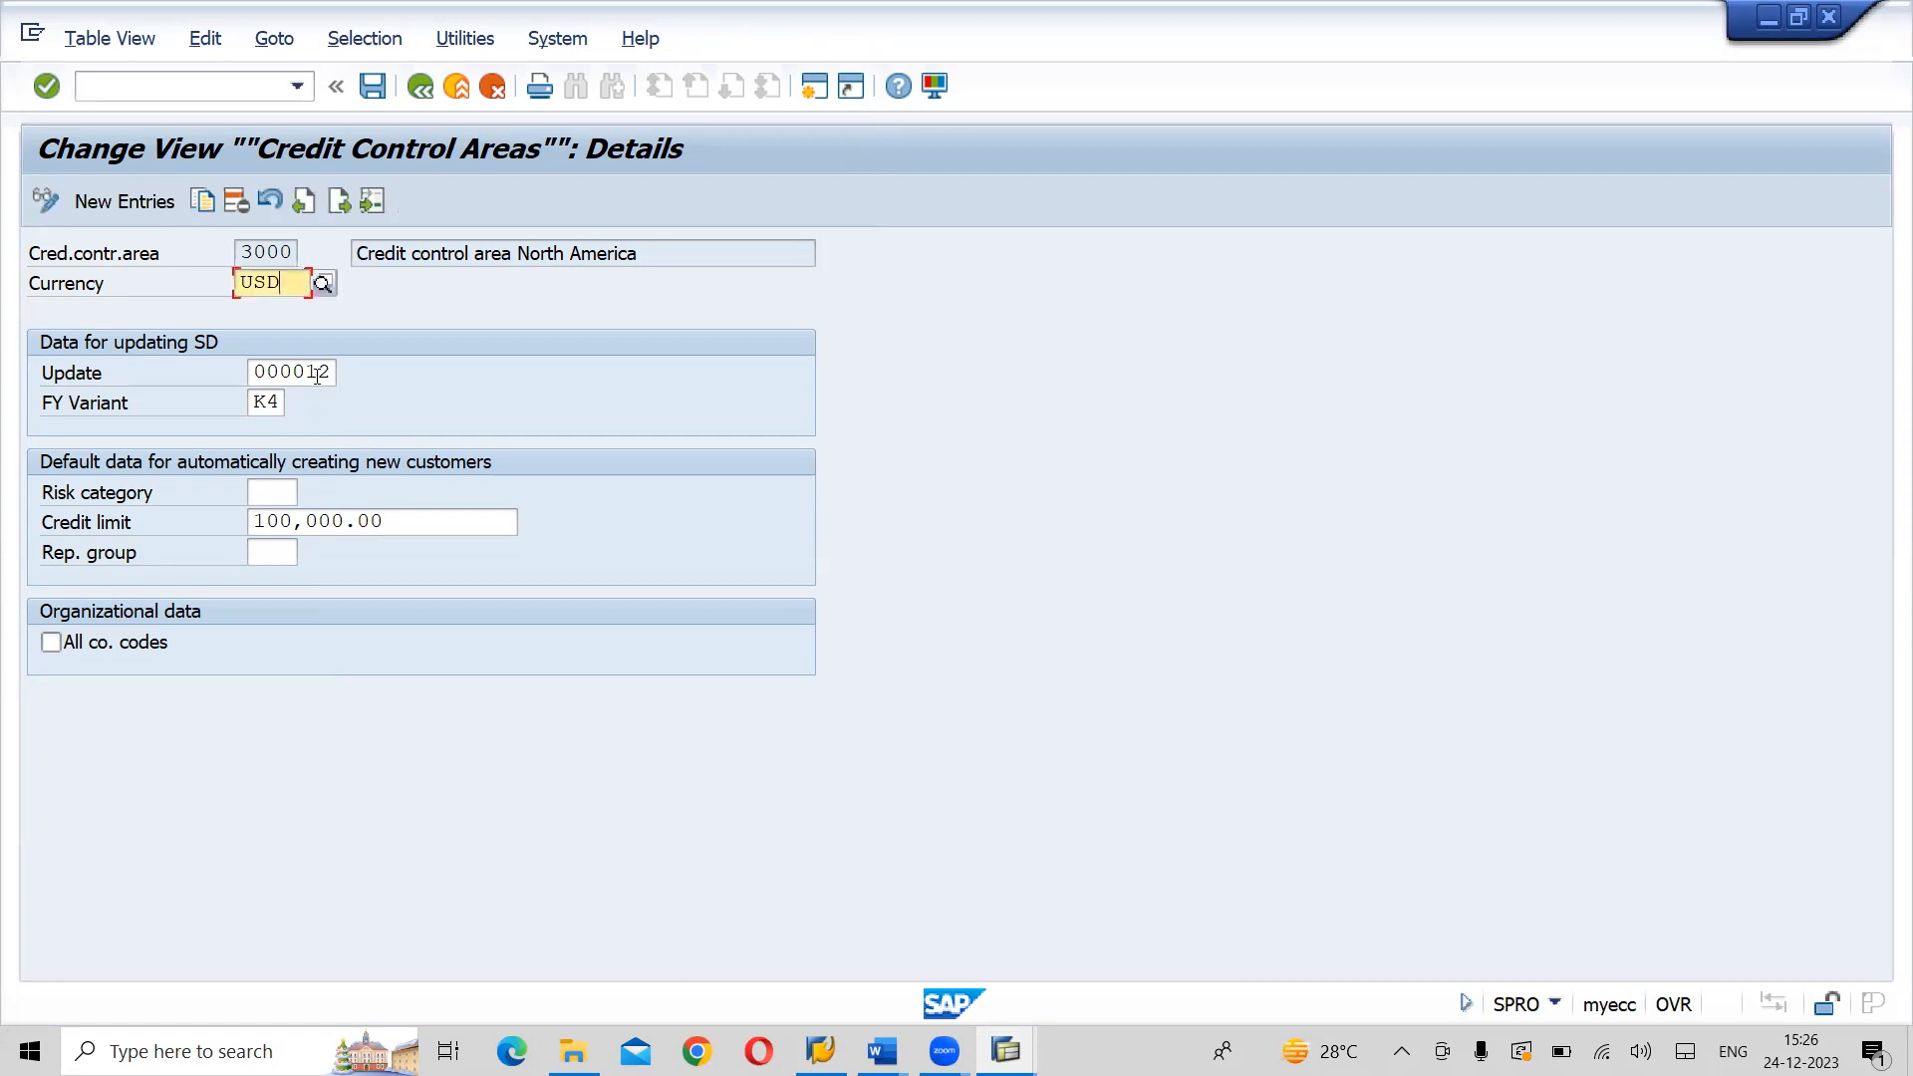
{"action": "left_click", "coordinate": [323, 373]}
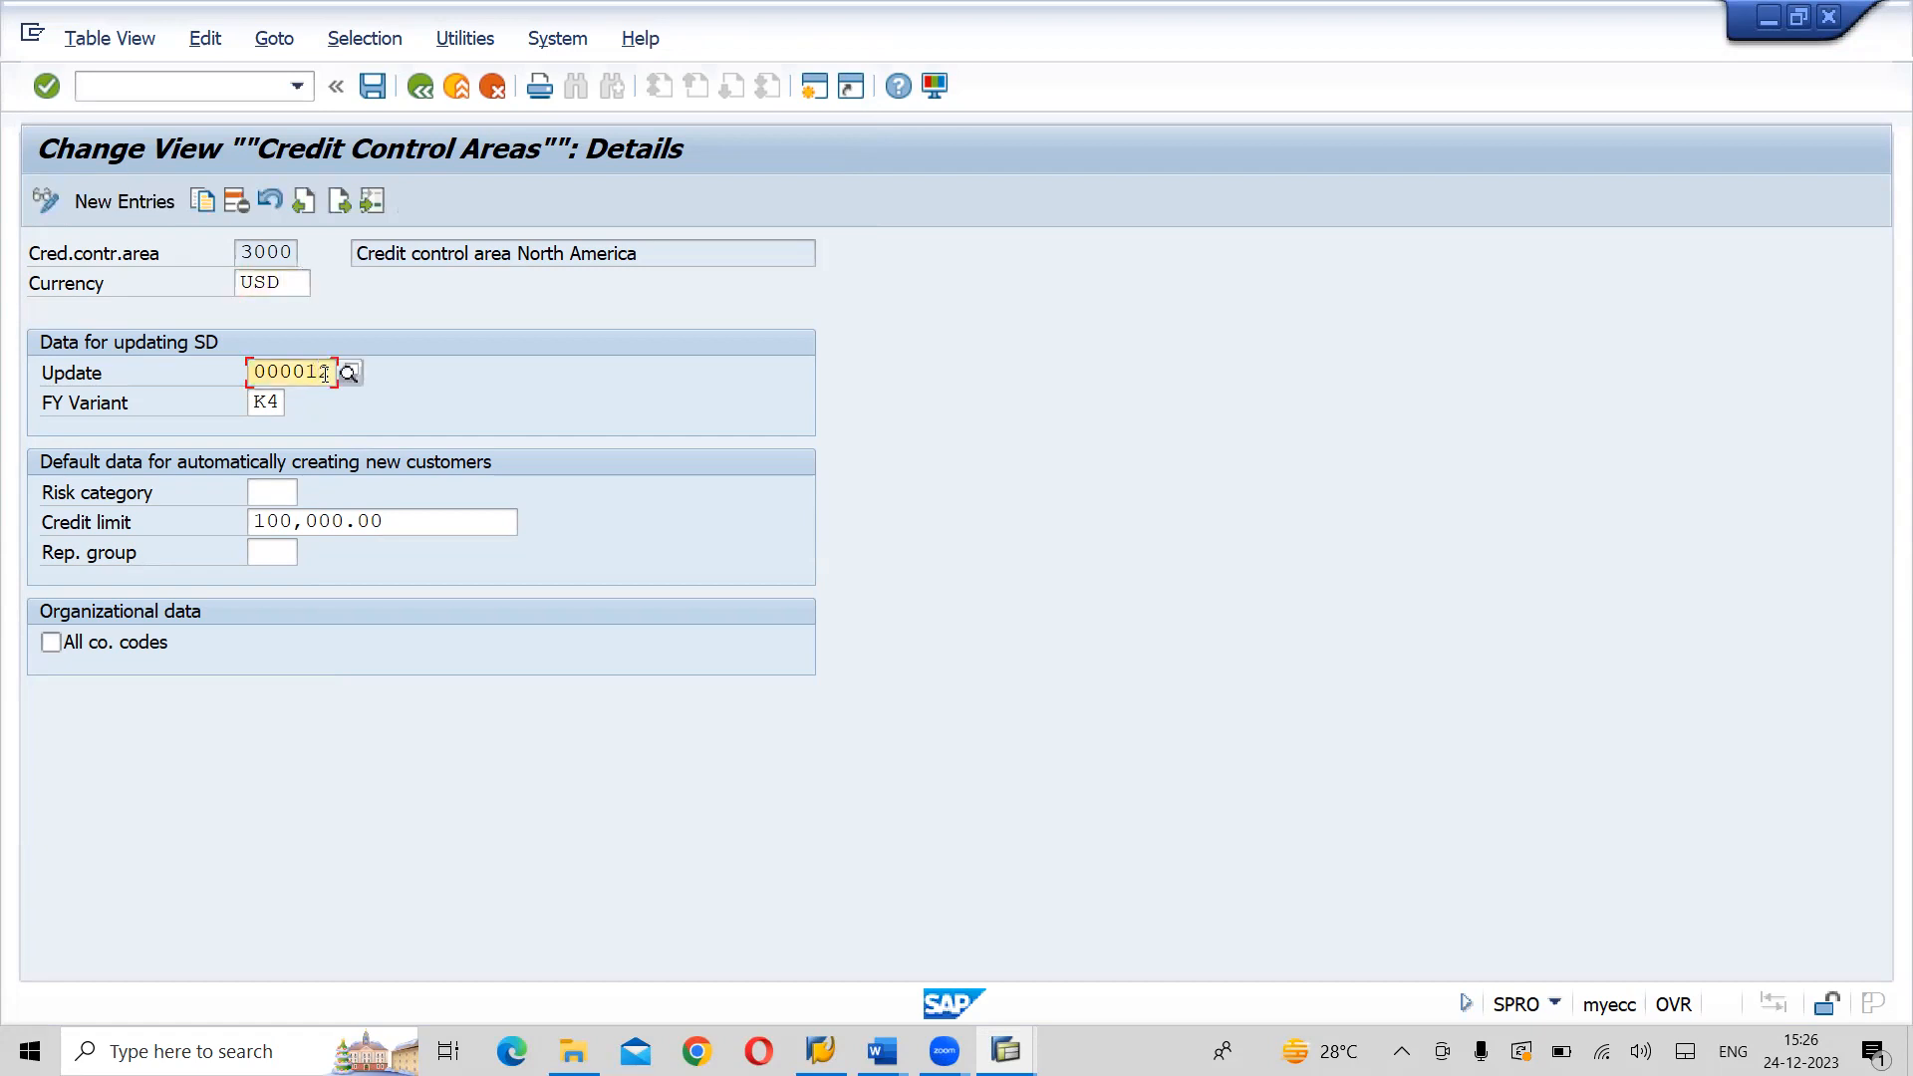
{"action": "key", "text": "Return"}
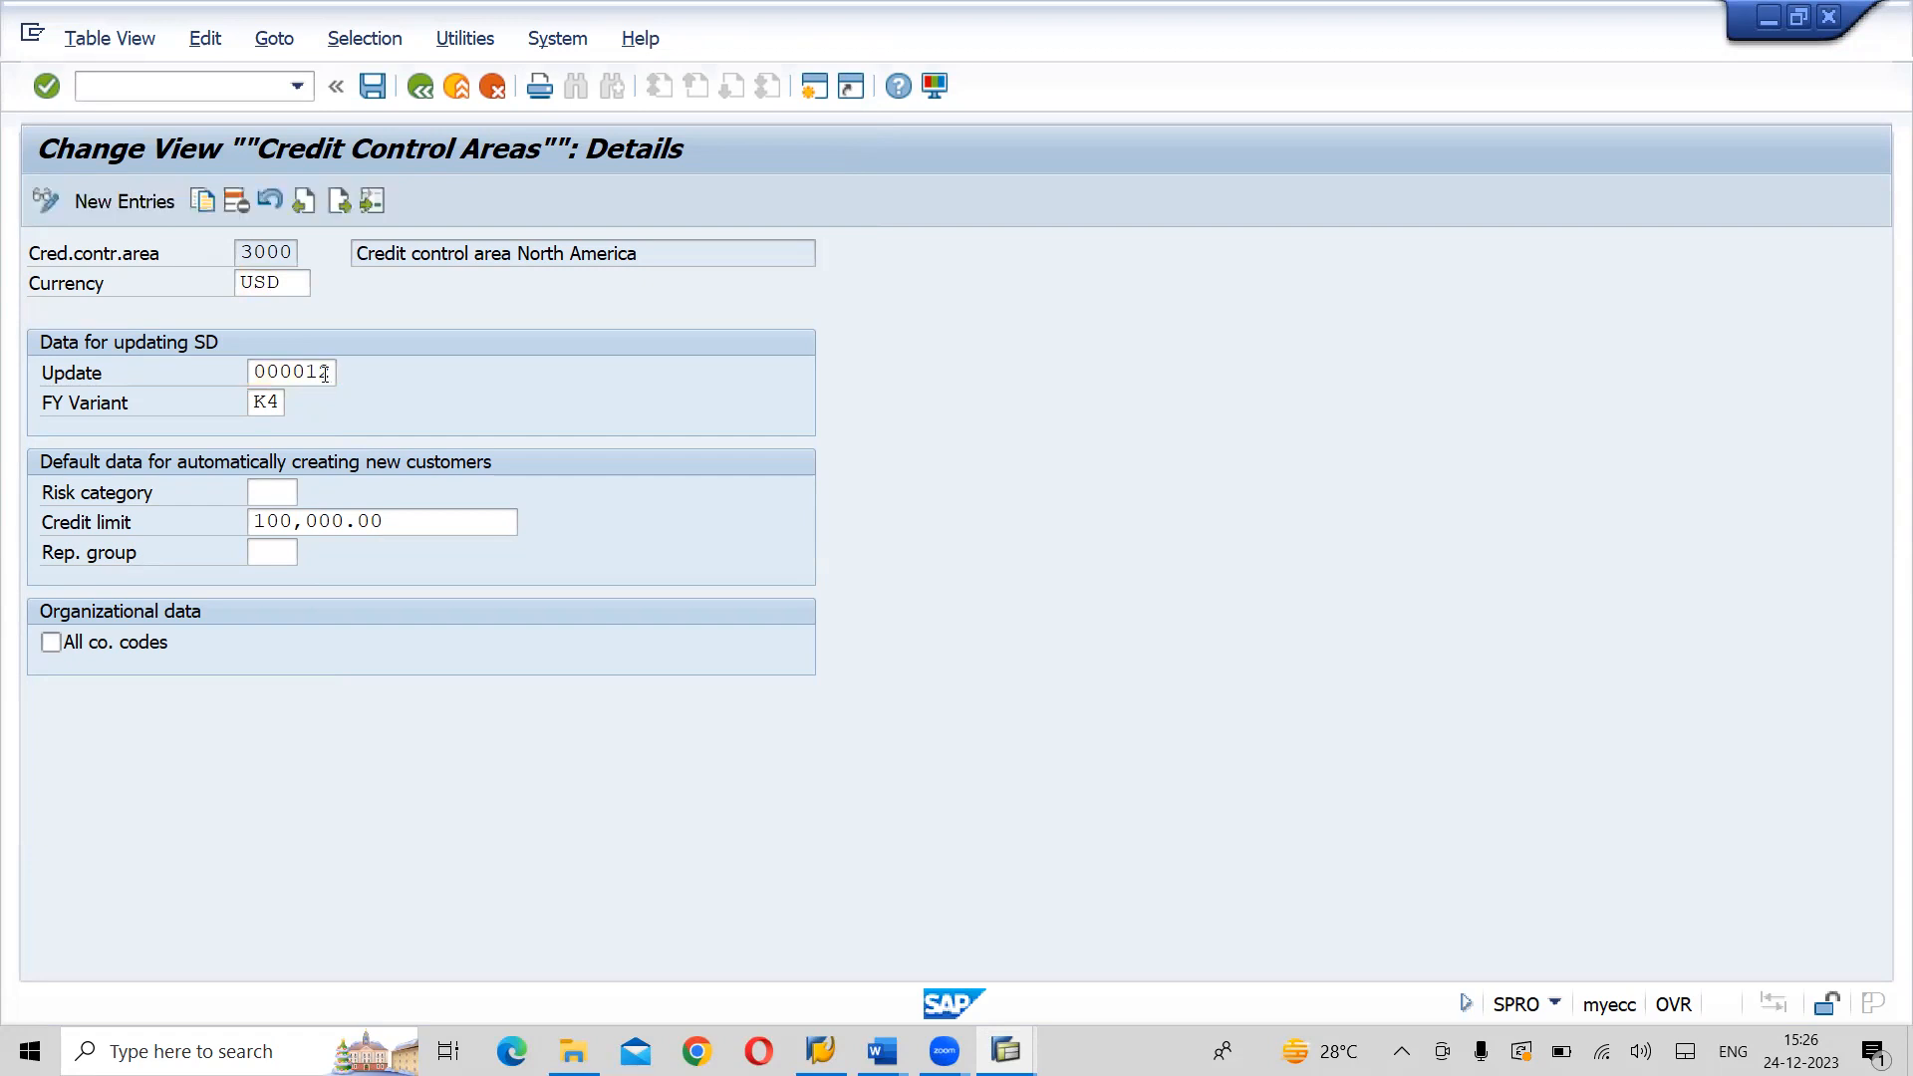
{"action": "left_click", "coordinate": [324, 374]}
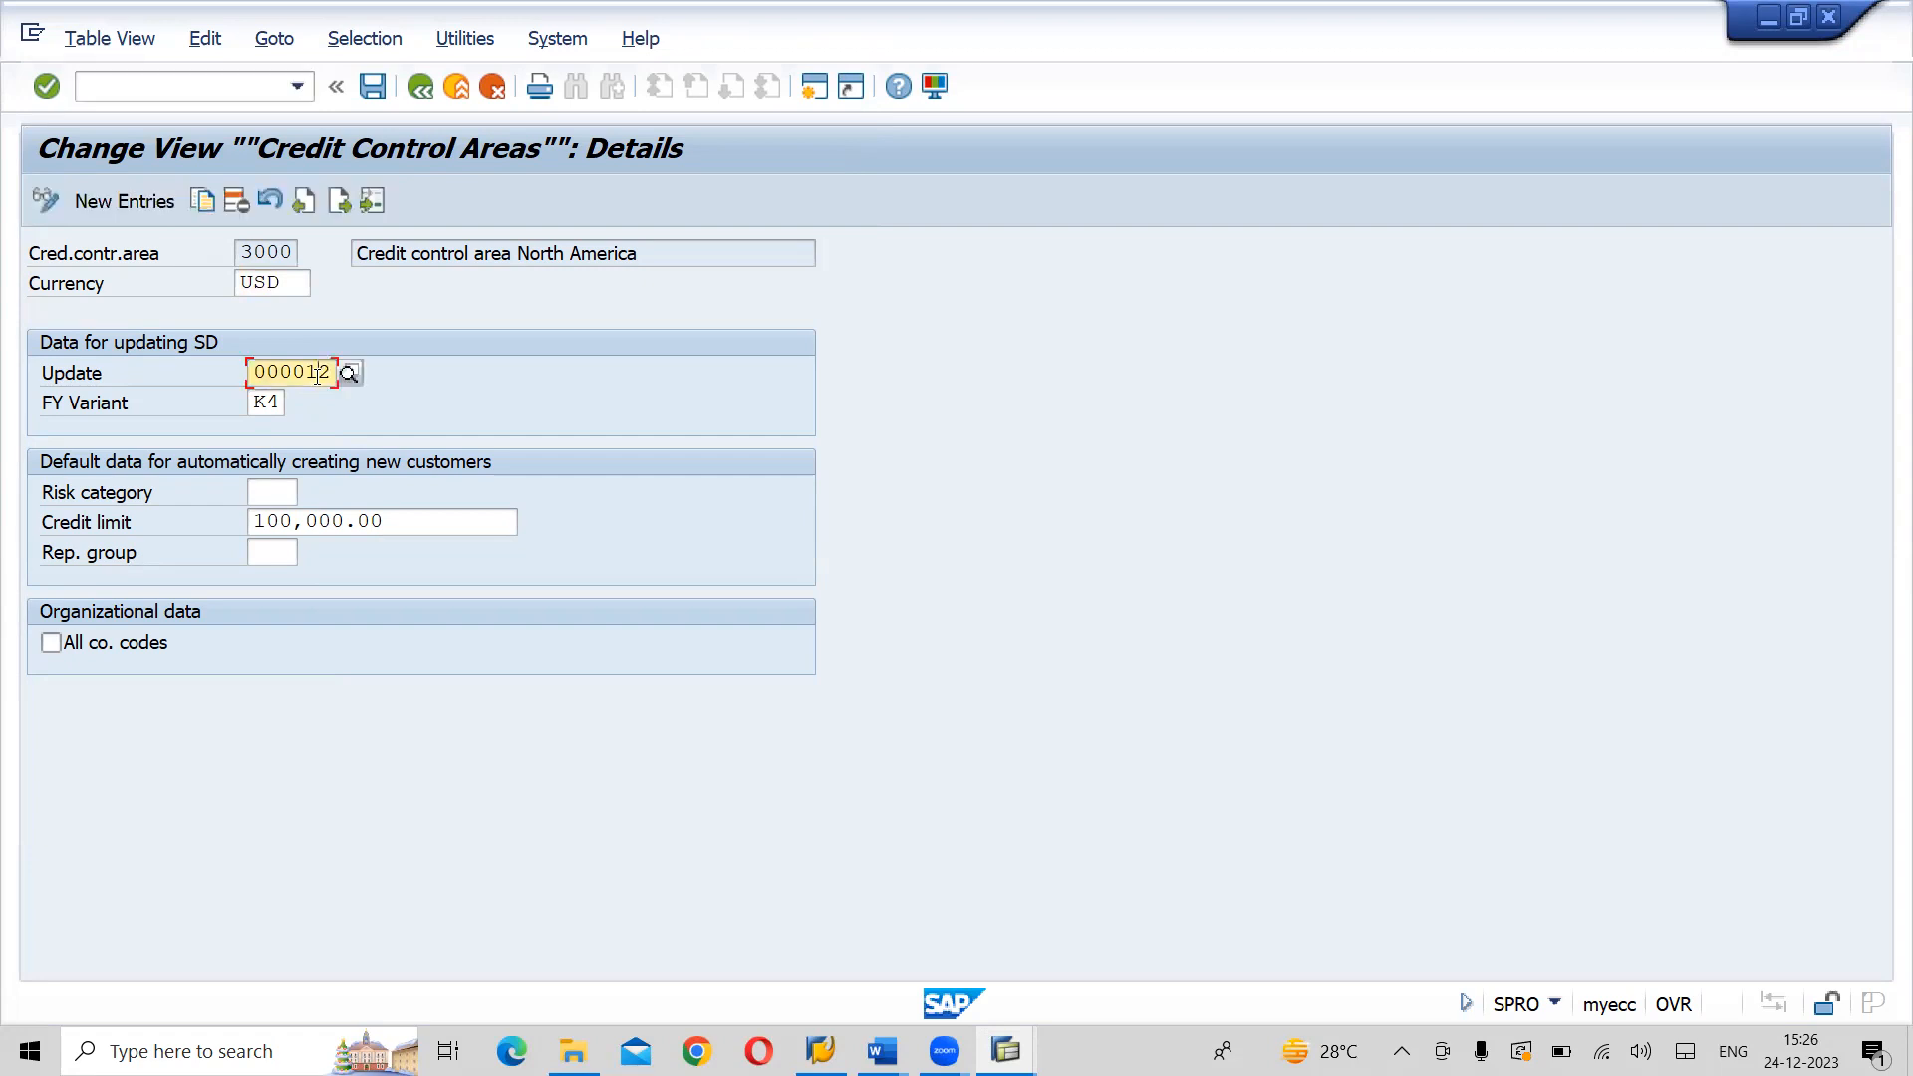
- Read the field help for the Update field of credit control area 3000 and return to the IMG structure
{"action": "key", "text": "Return"}
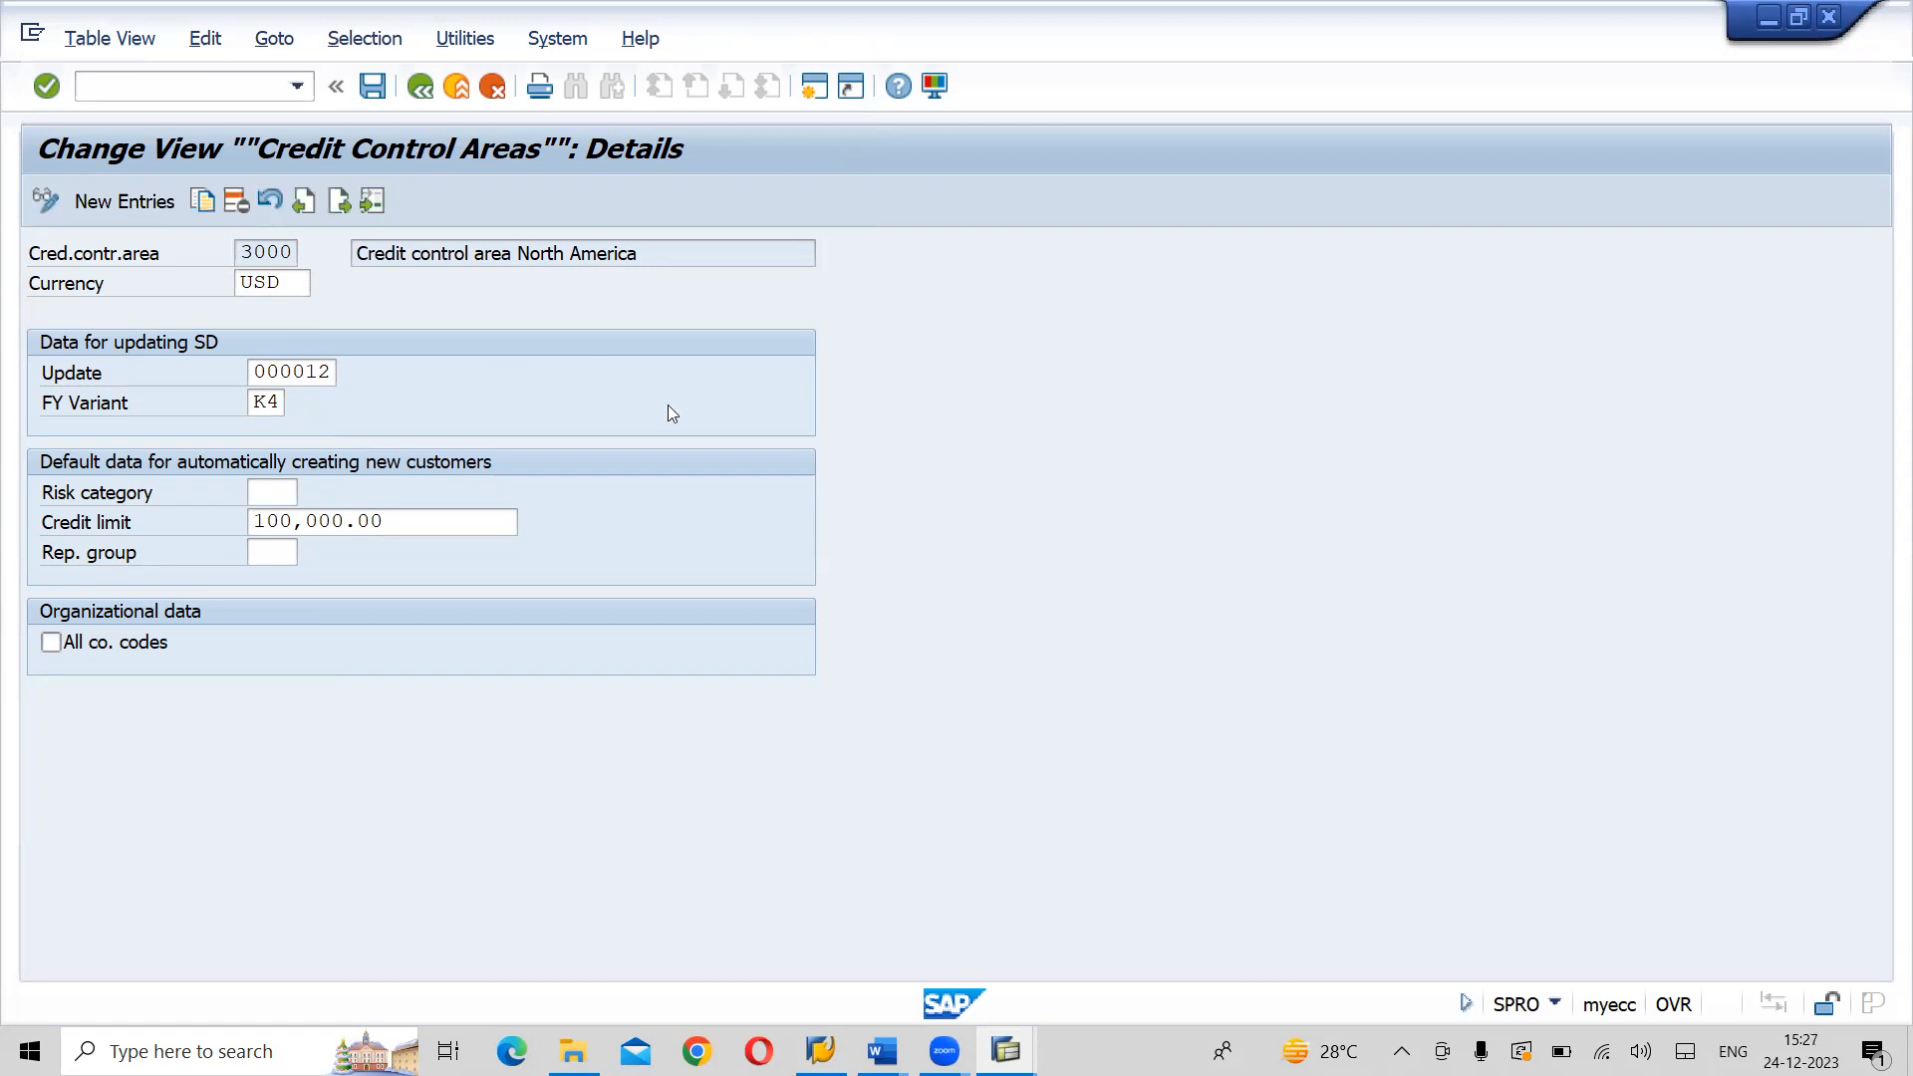
{"action": "left_click", "coordinate": [329, 372]}
{"action": "key", "text": "F4"}
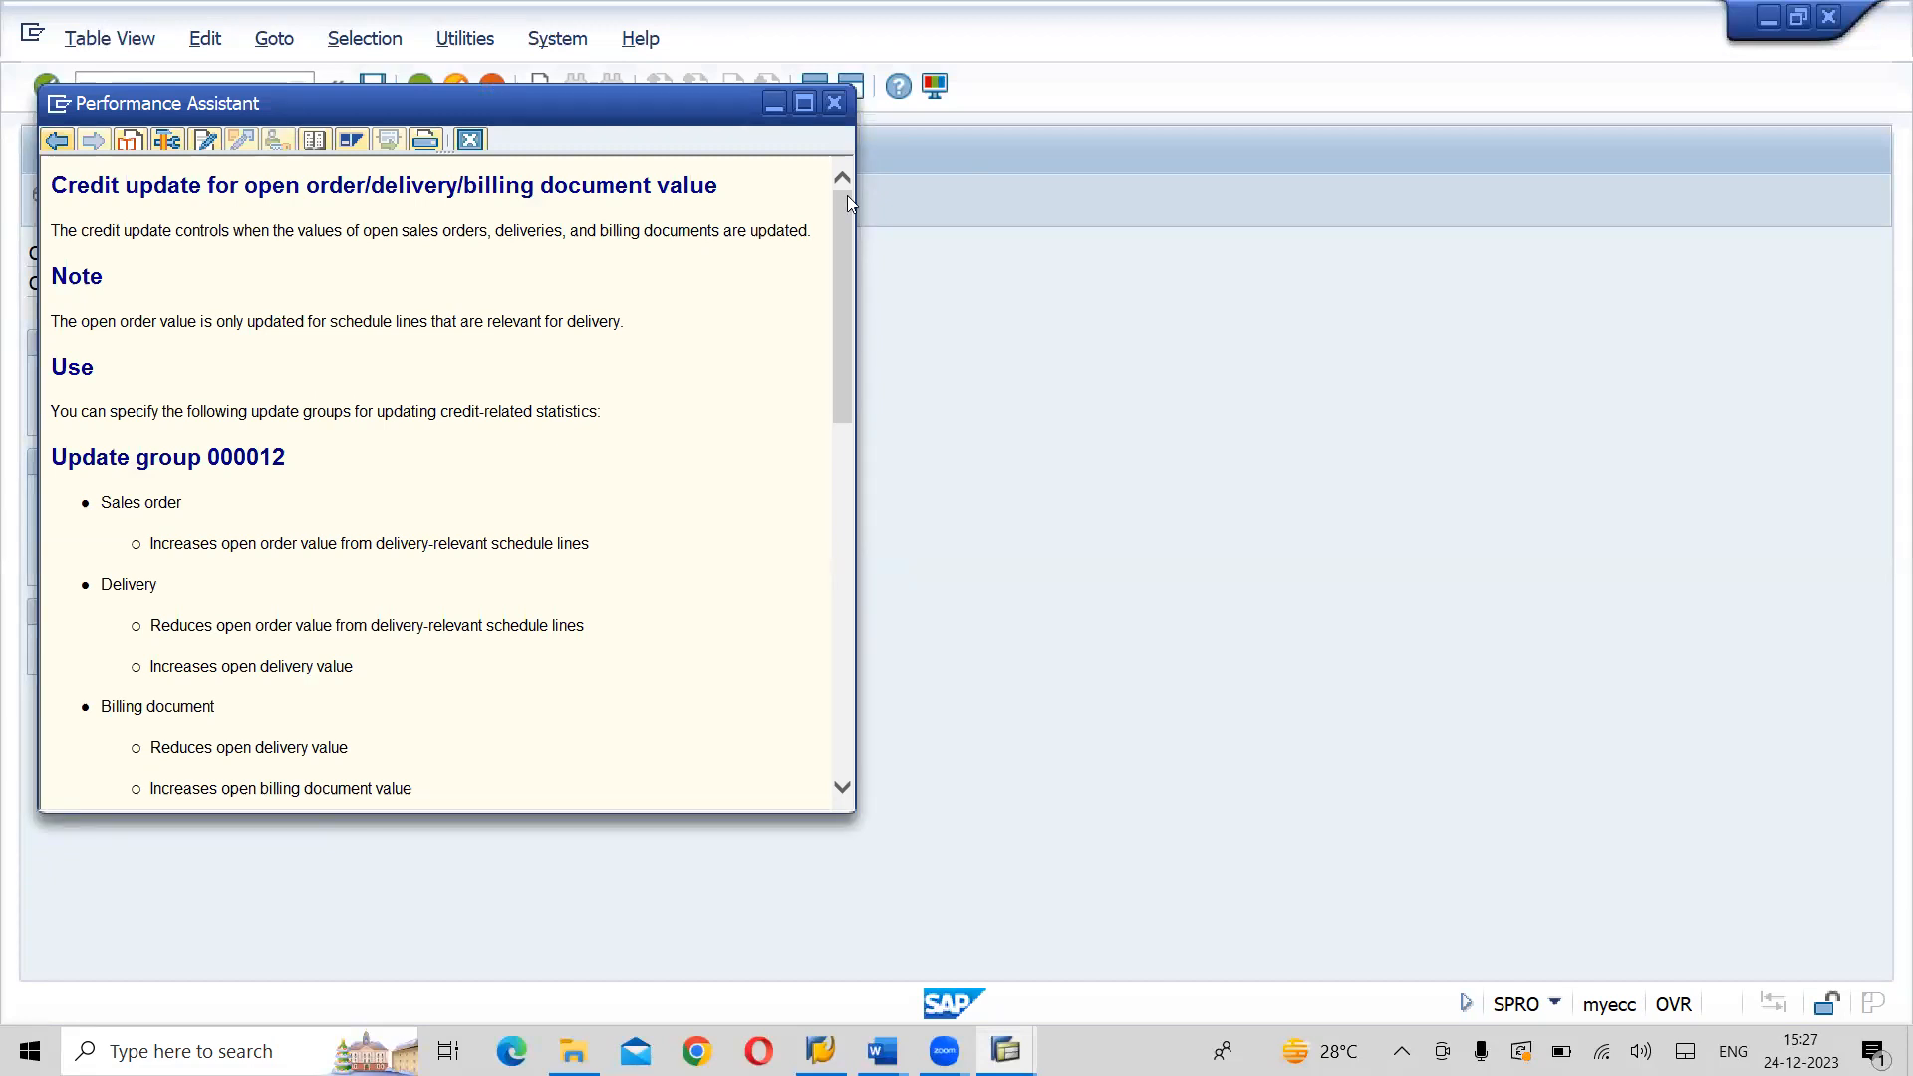
{"action": "left_click", "coordinate": [835, 104]}
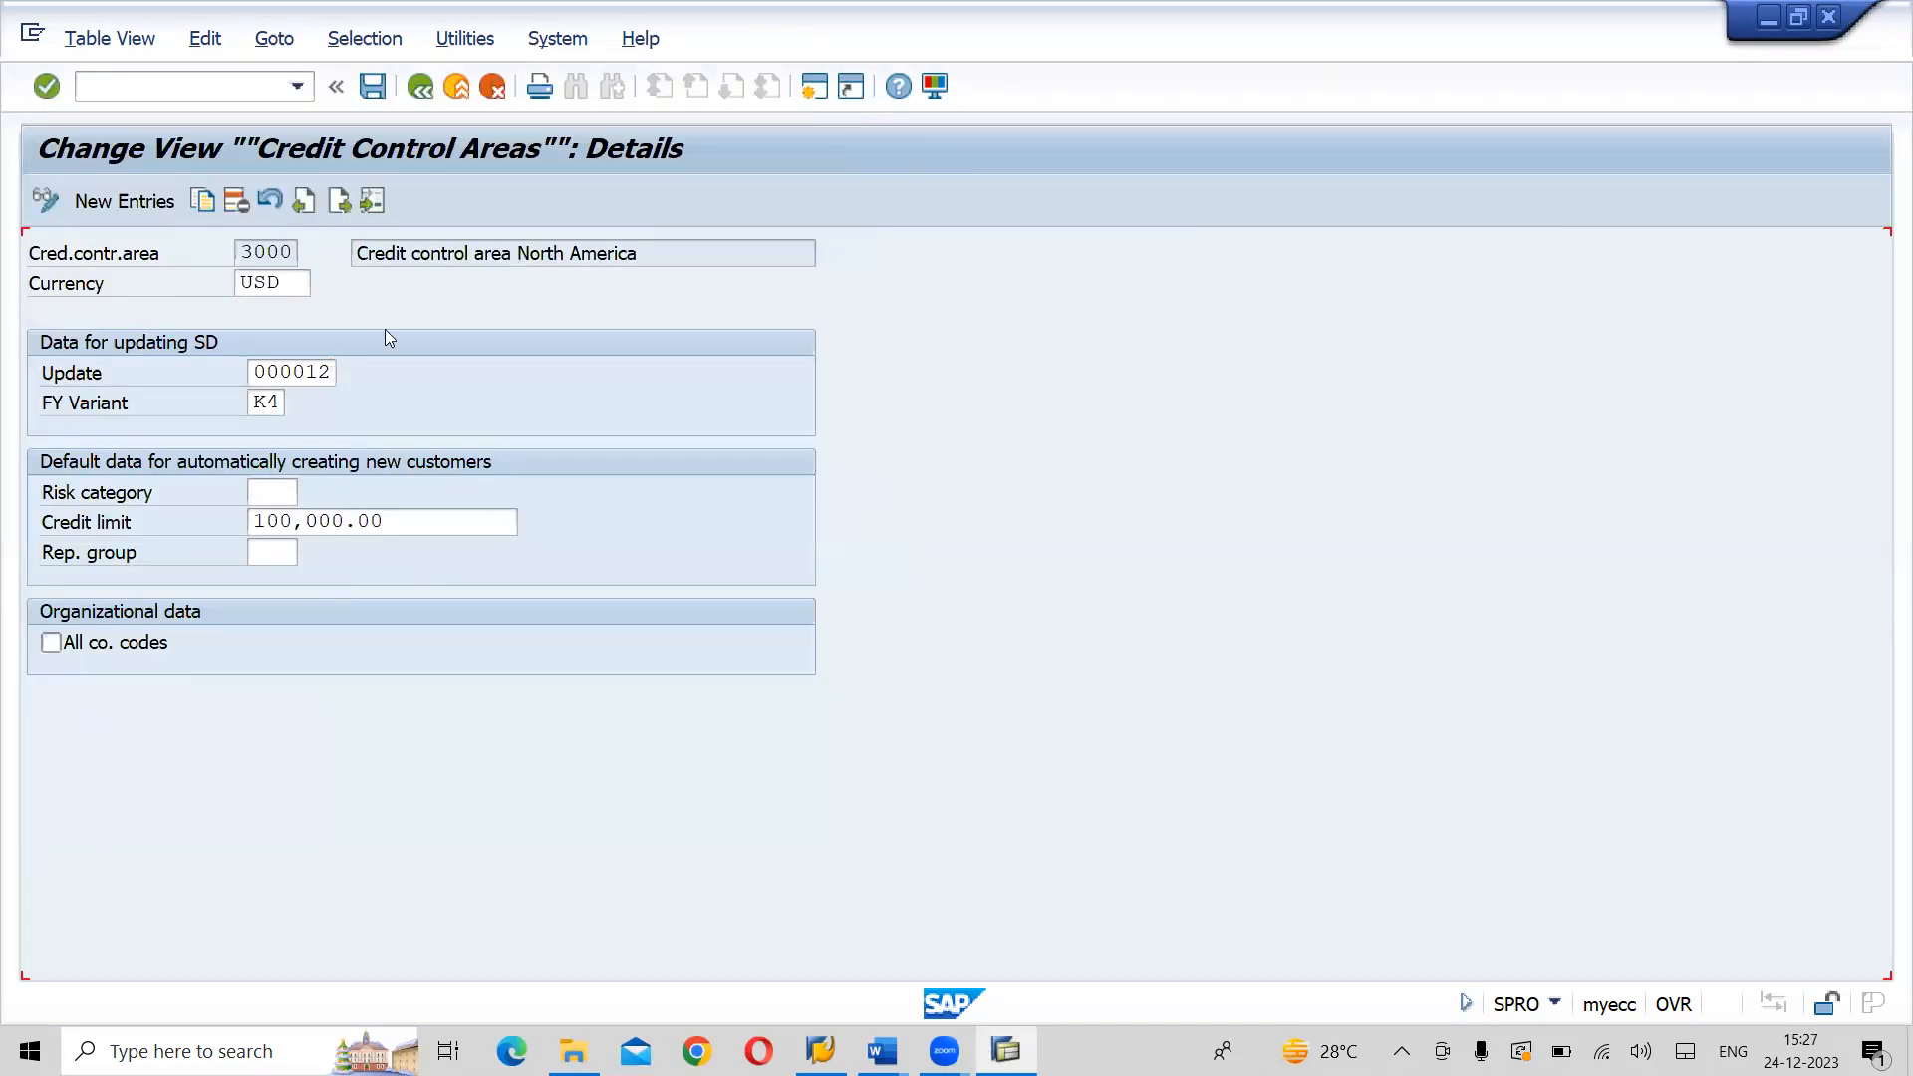
{"action": "key", "text": "F1"}
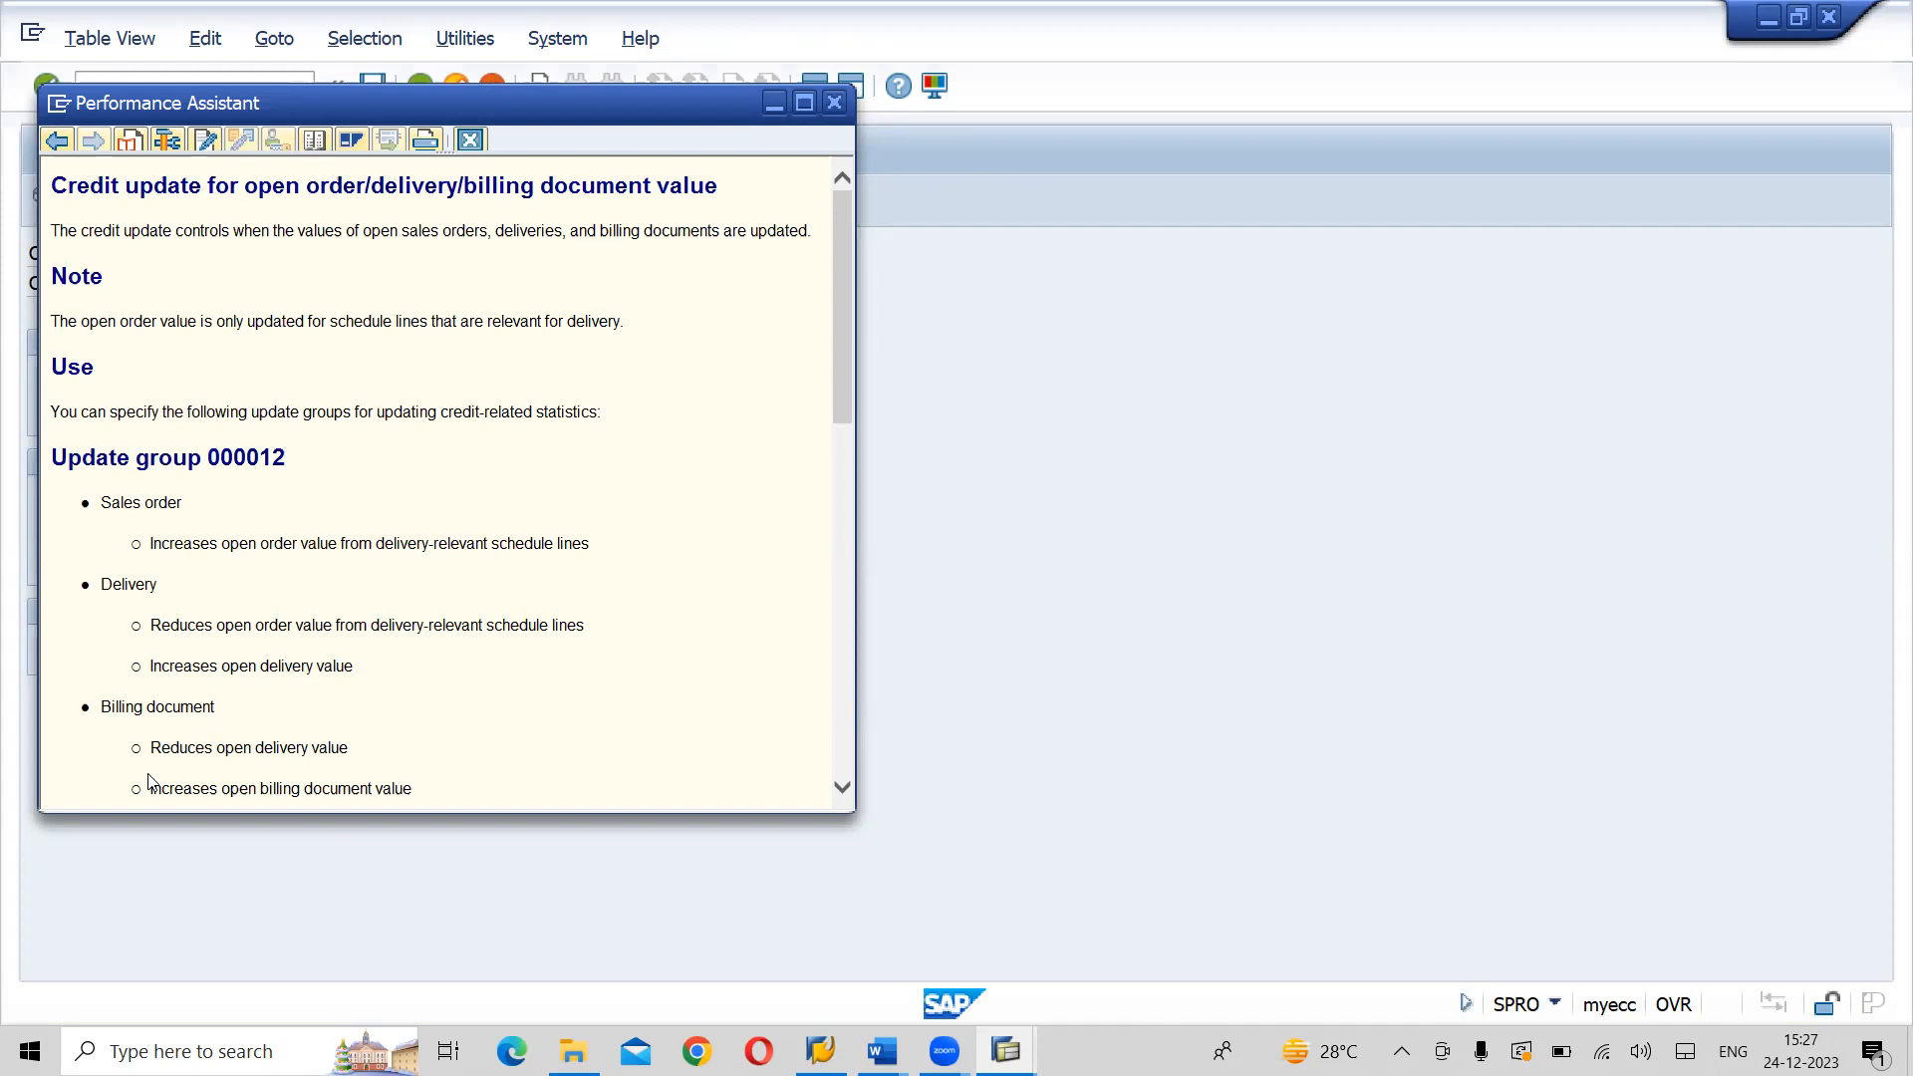
{"action": "left_click", "coordinate": [834, 102]}
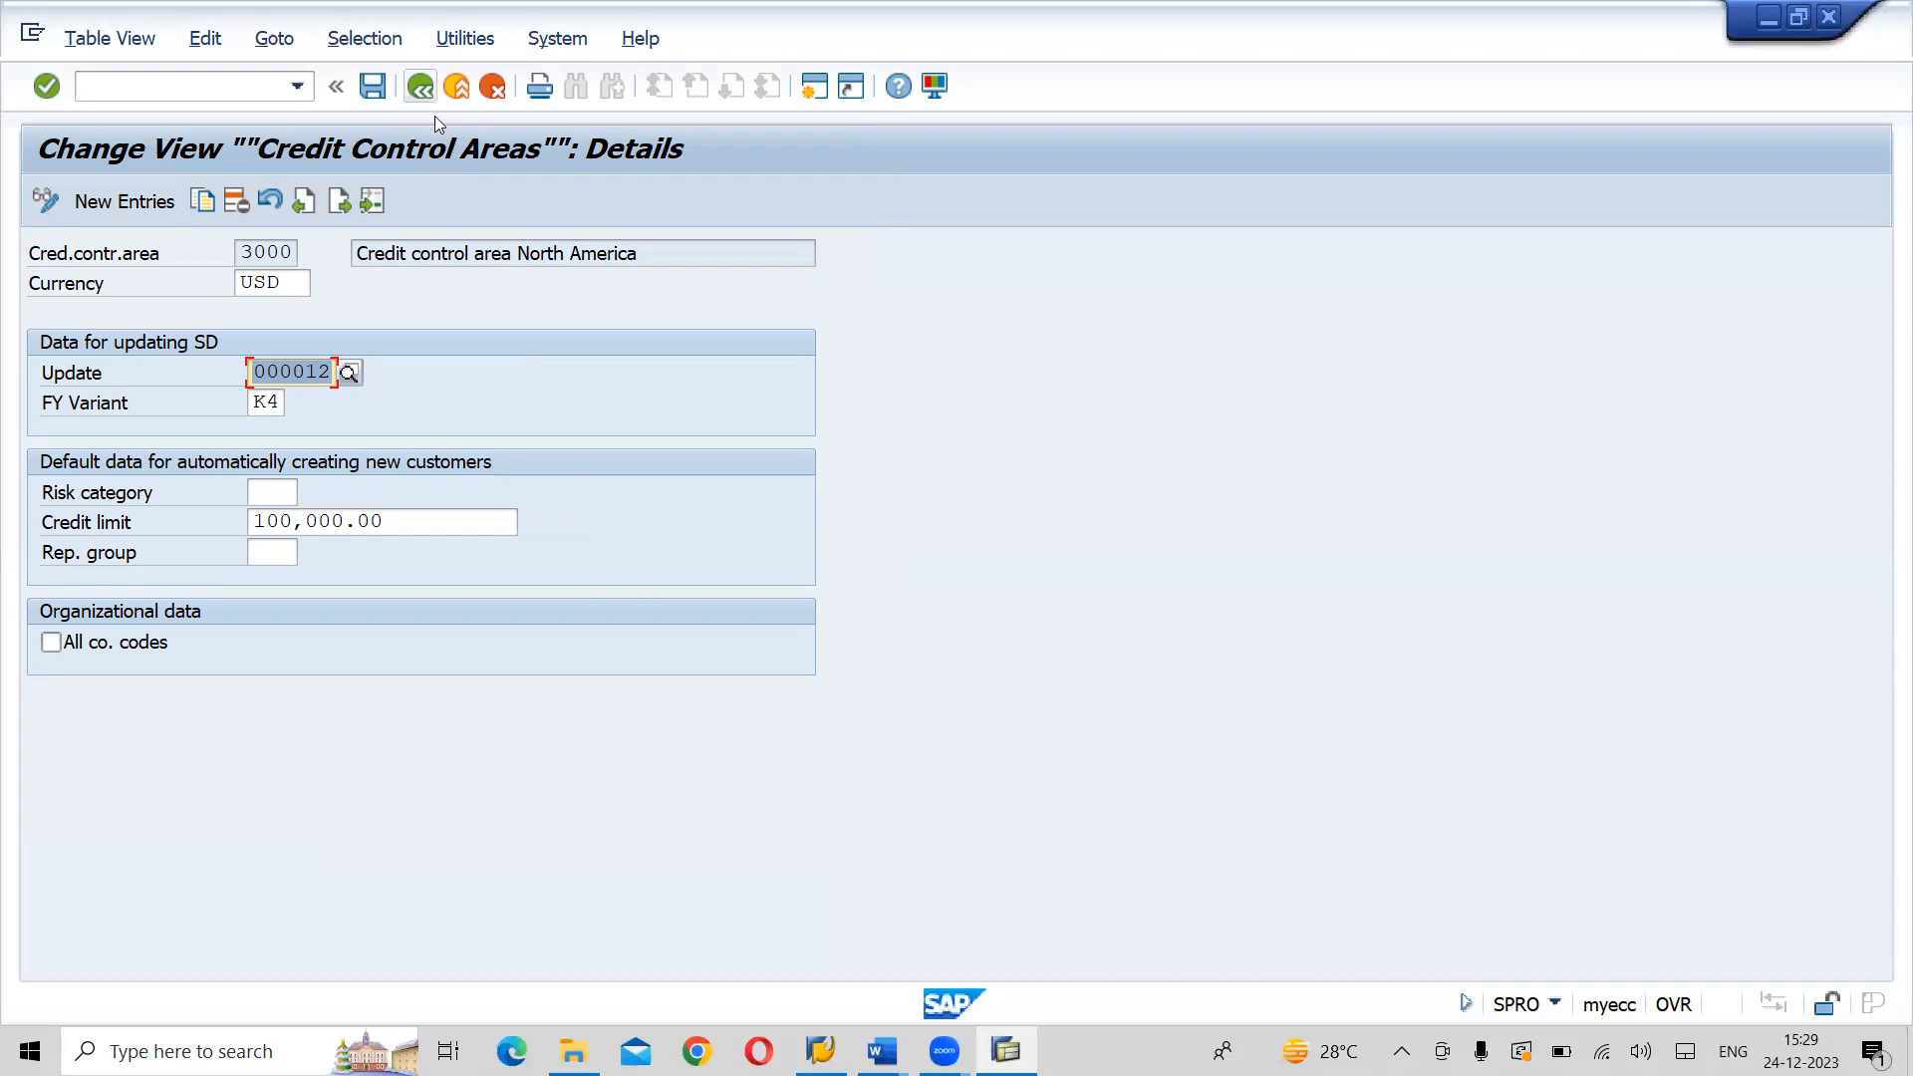
{"action": "key", "text": "F3"}
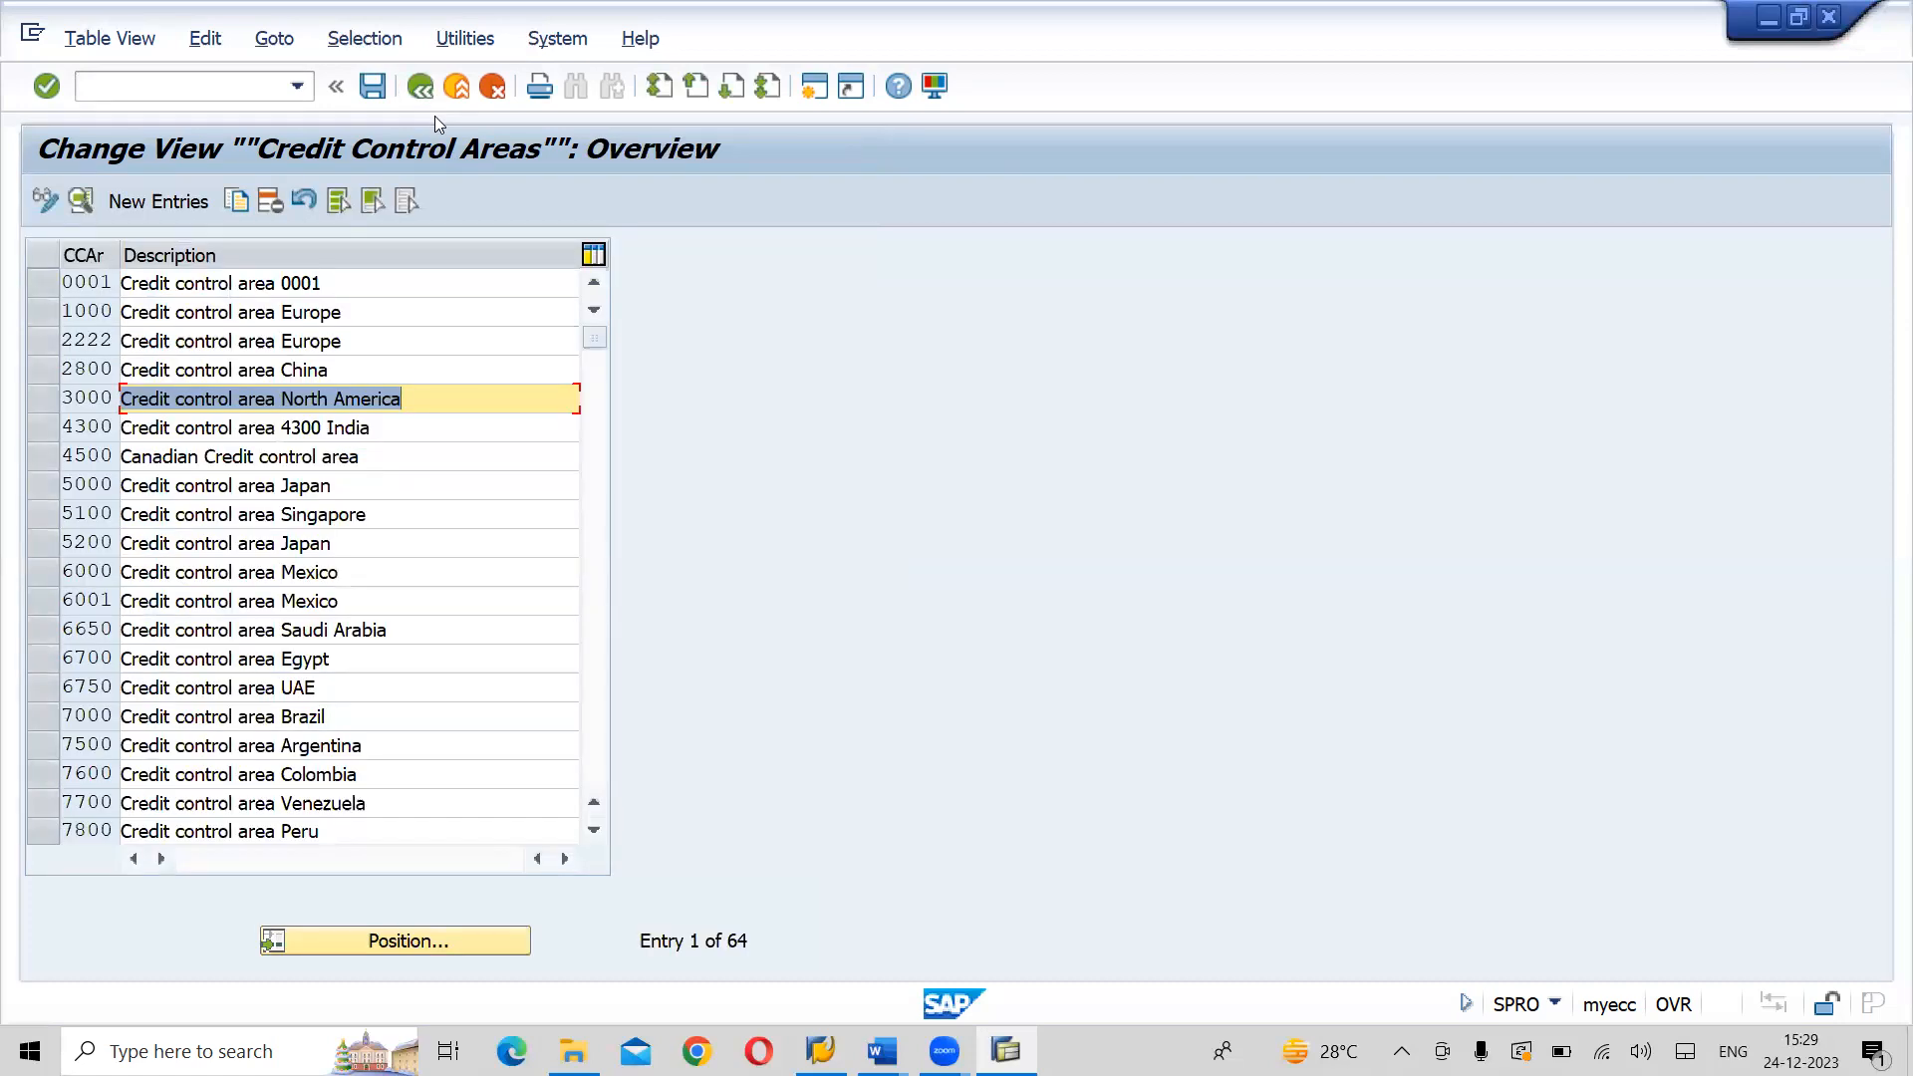
{"action": "key", "text": "F3"}
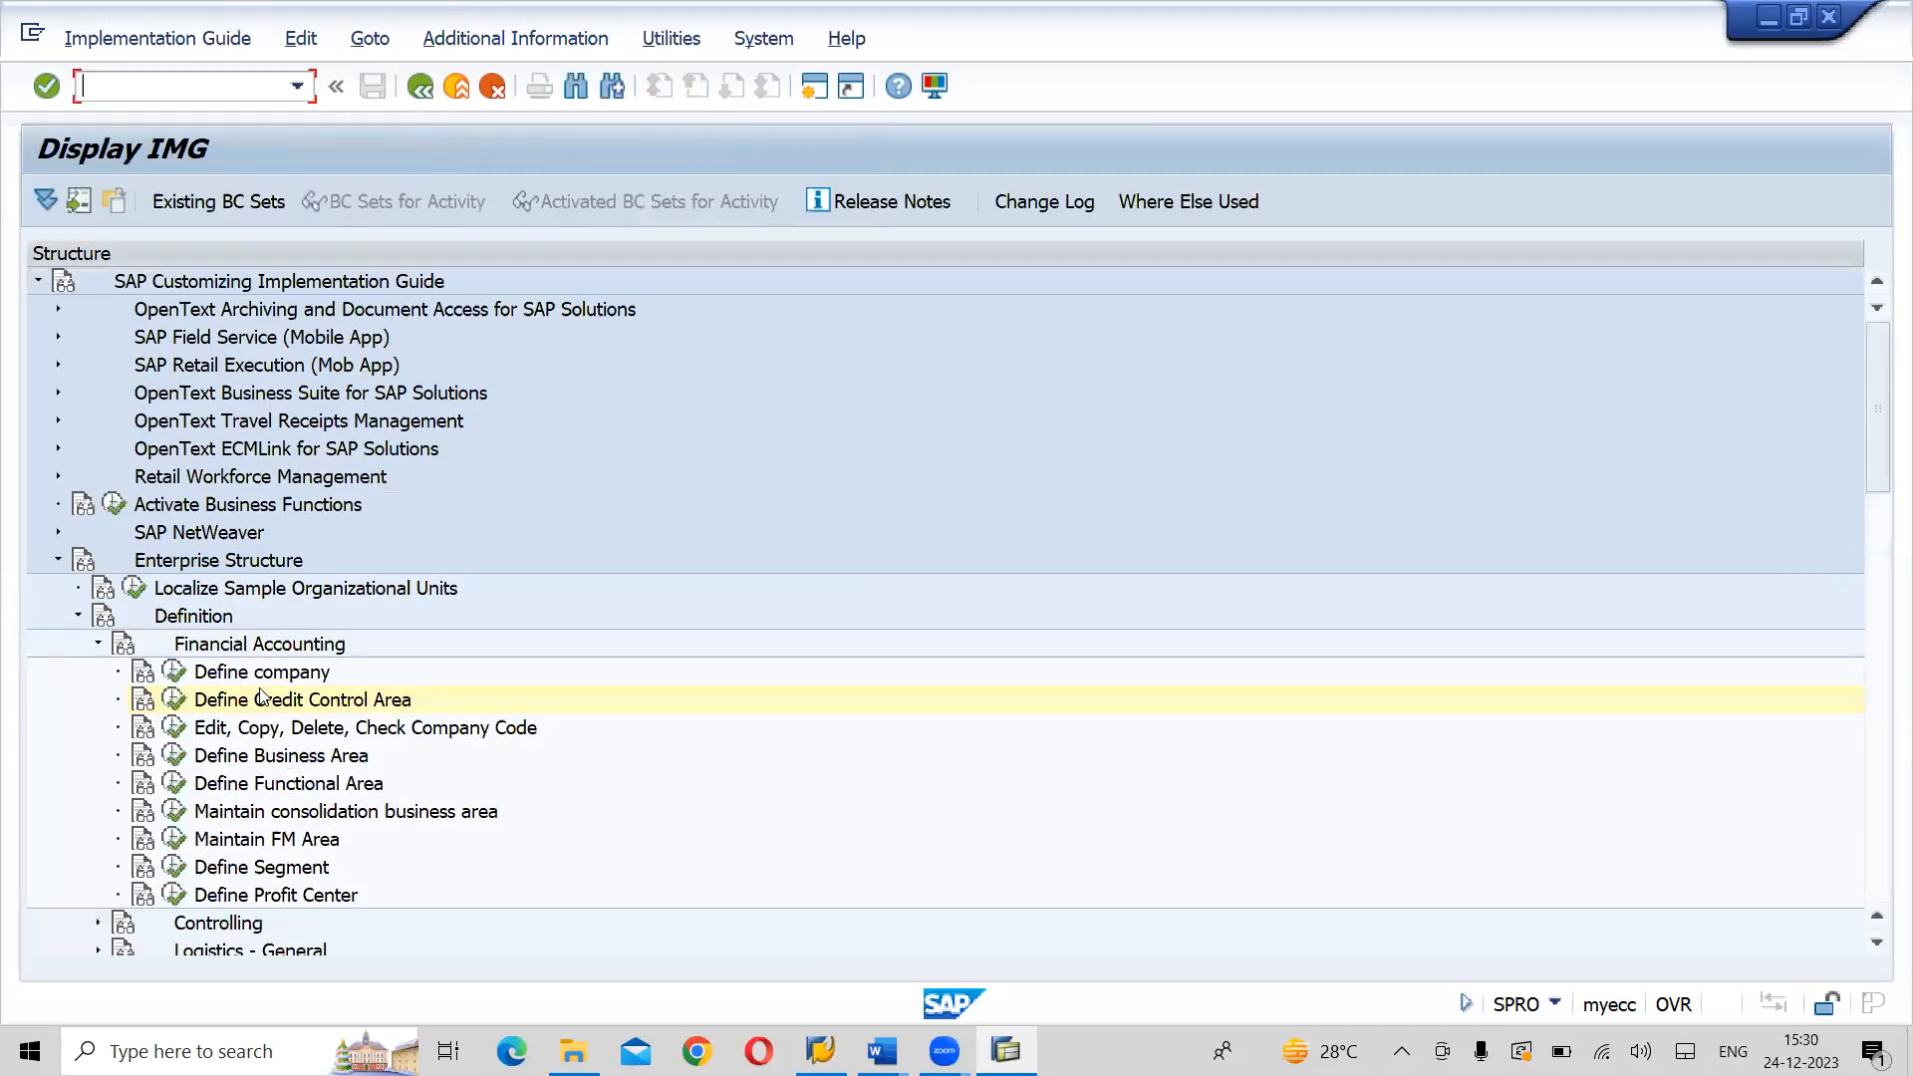
- Execute Define company, open a blank new-entry form, cancel it and return to the IMG structure
{"action": "left_click", "coordinate": [269, 675]}
{"action": "left_click", "coordinate": [172, 674]}
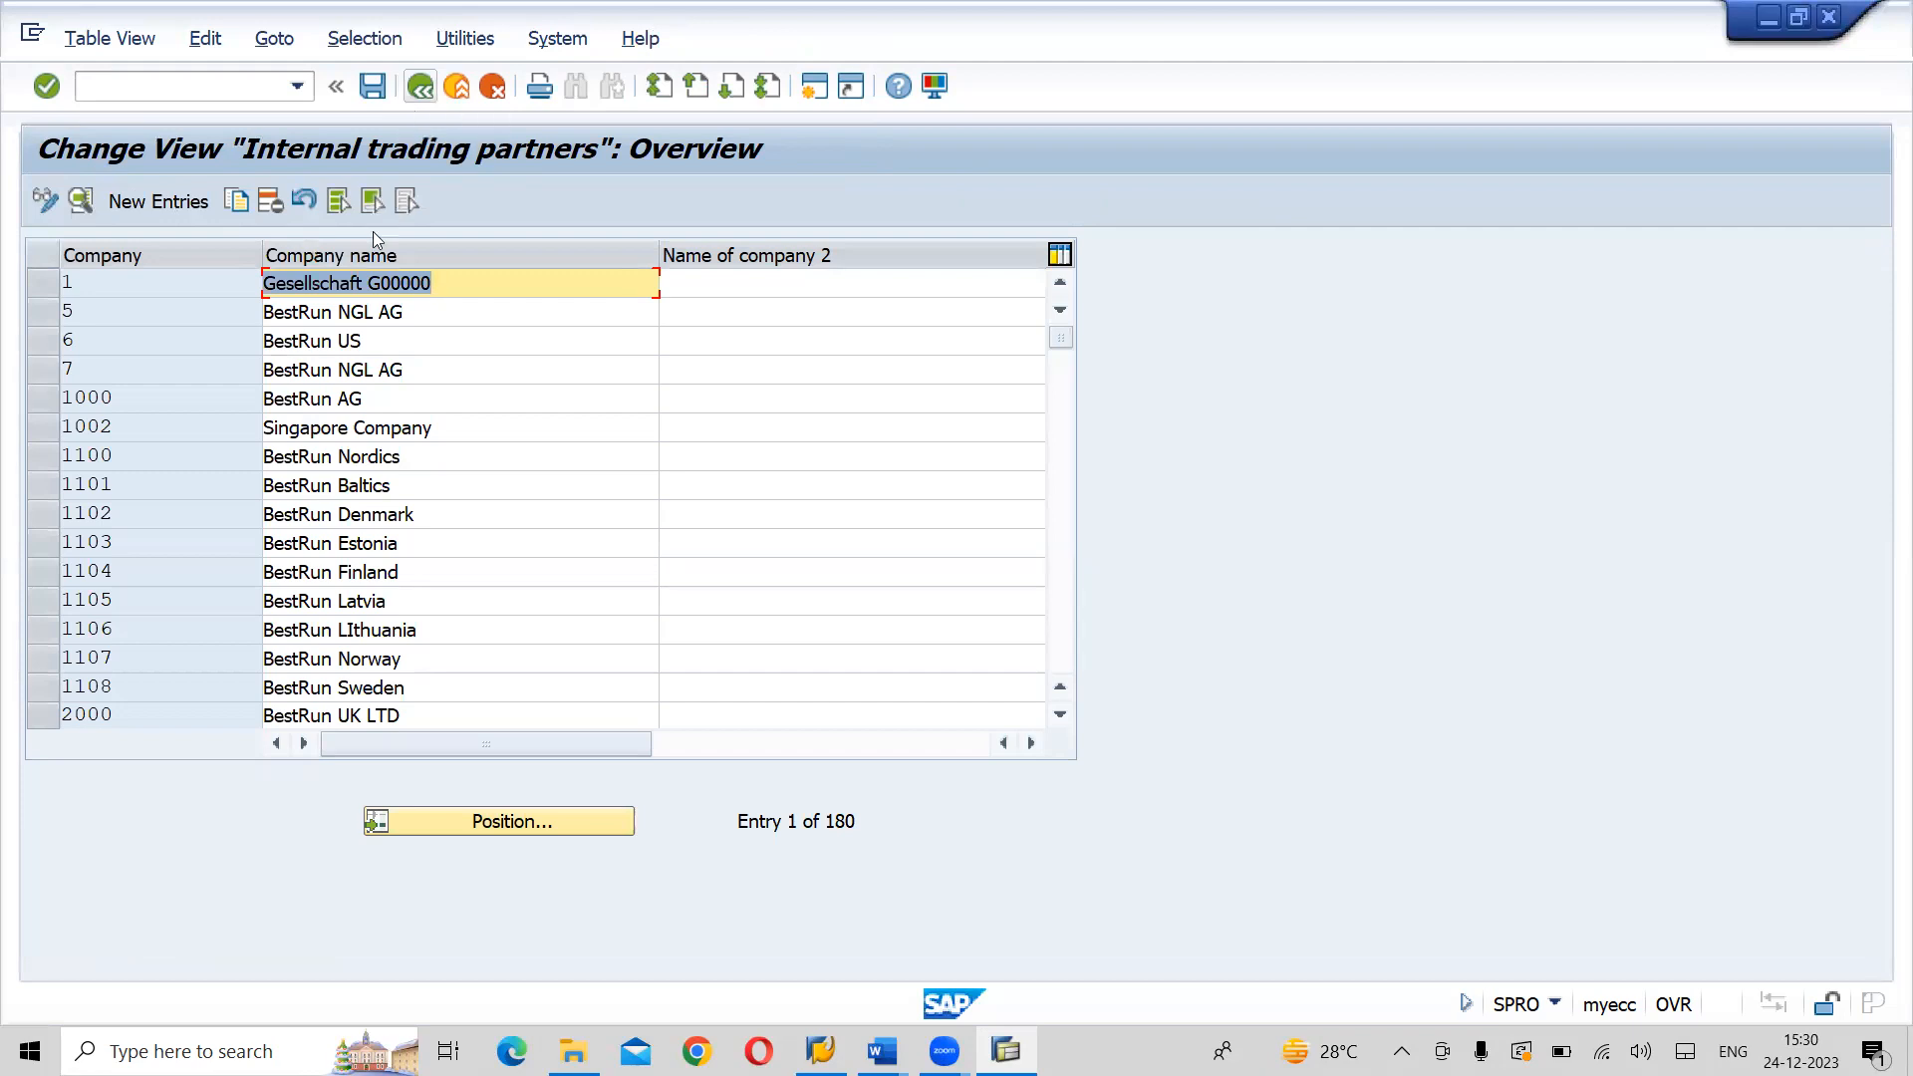
{"action": "left_click", "coordinate": [155, 205]}
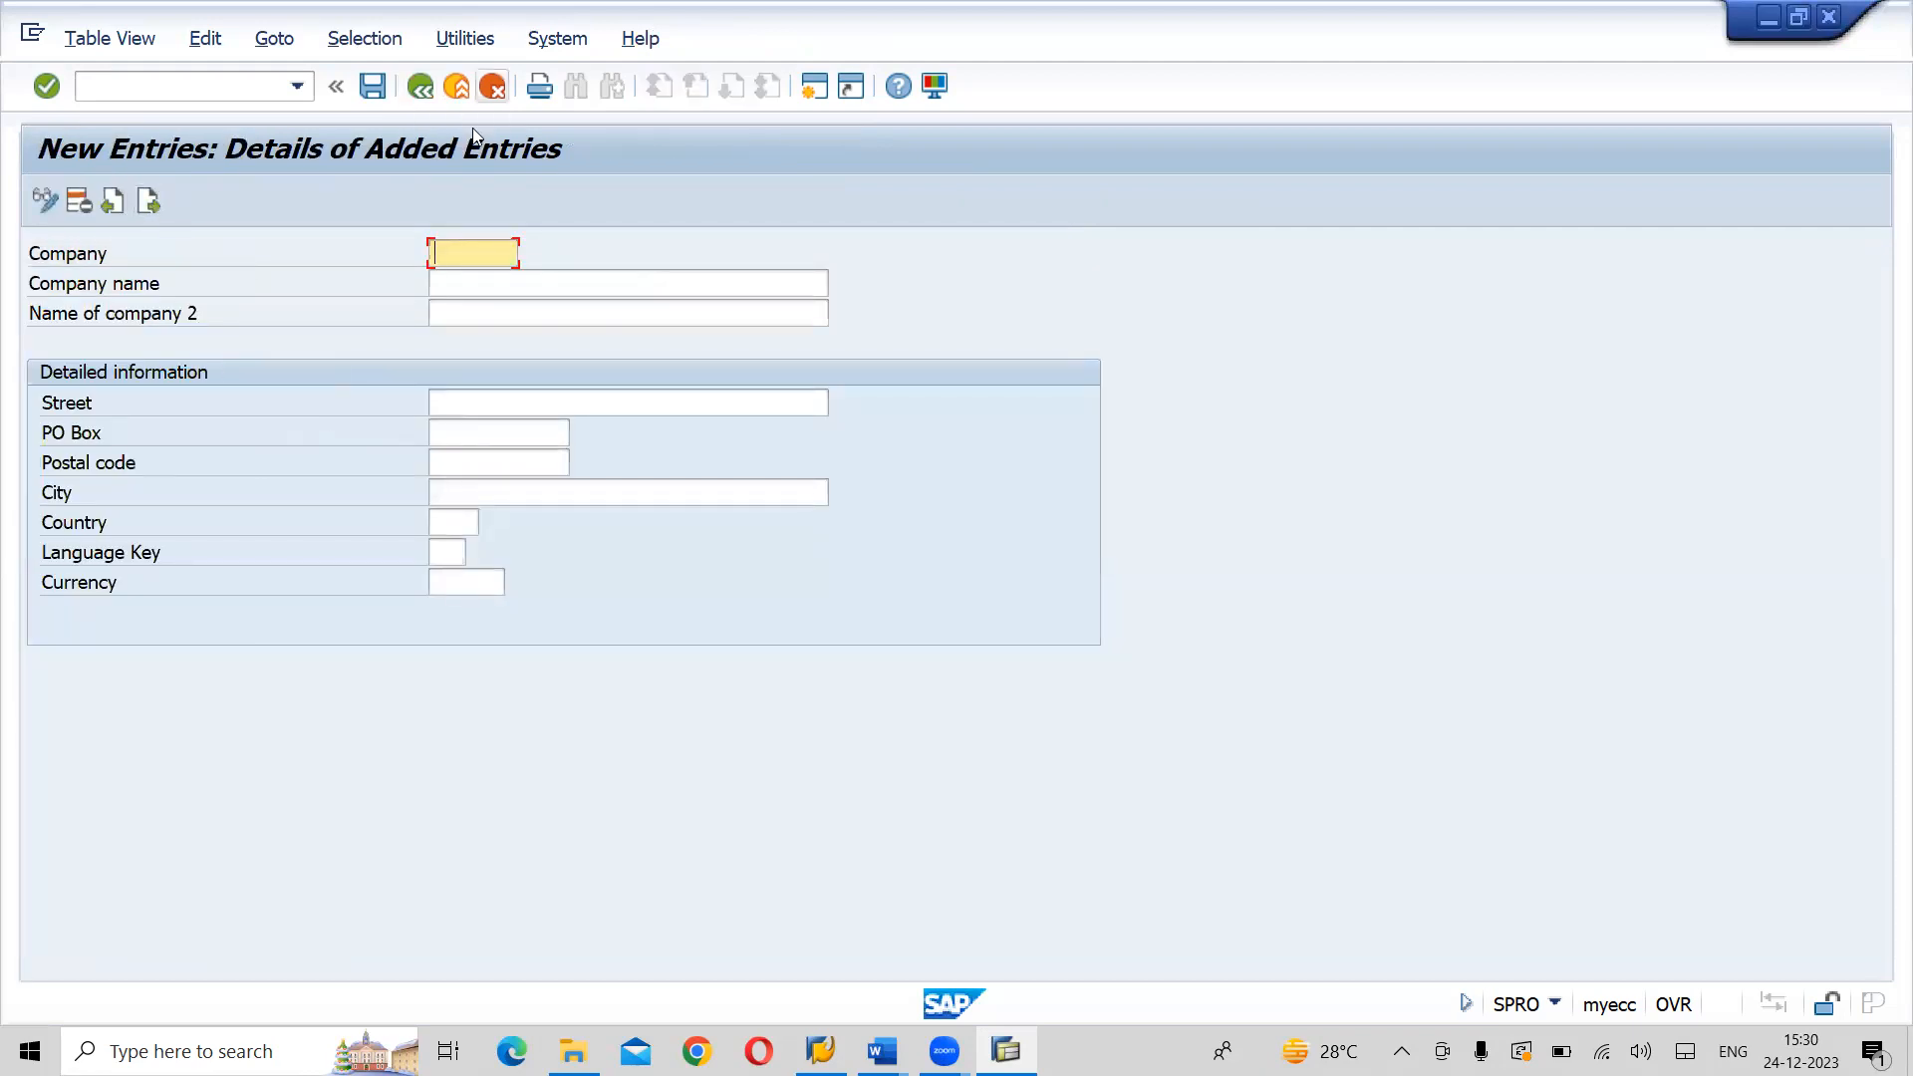
{"action": "key", "text": "Return"}
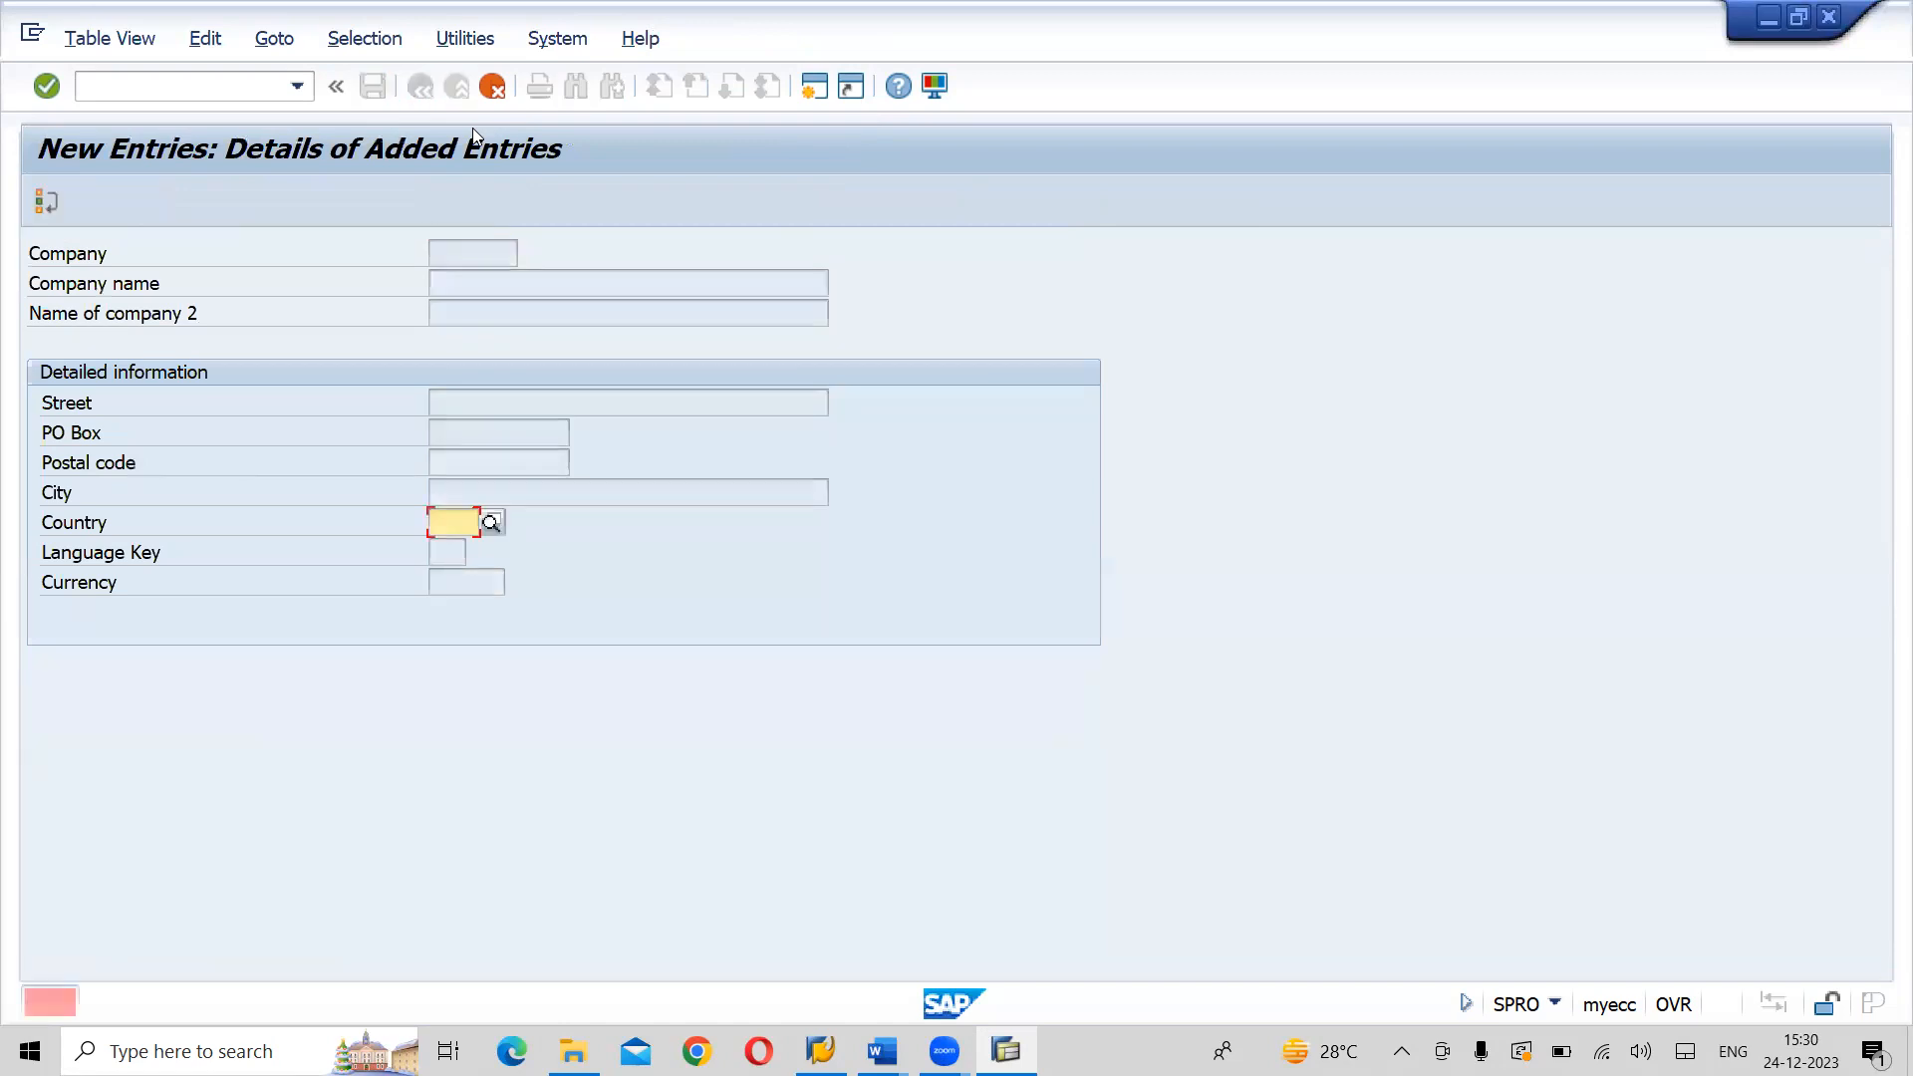
{"action": "key", "text": "F12"}
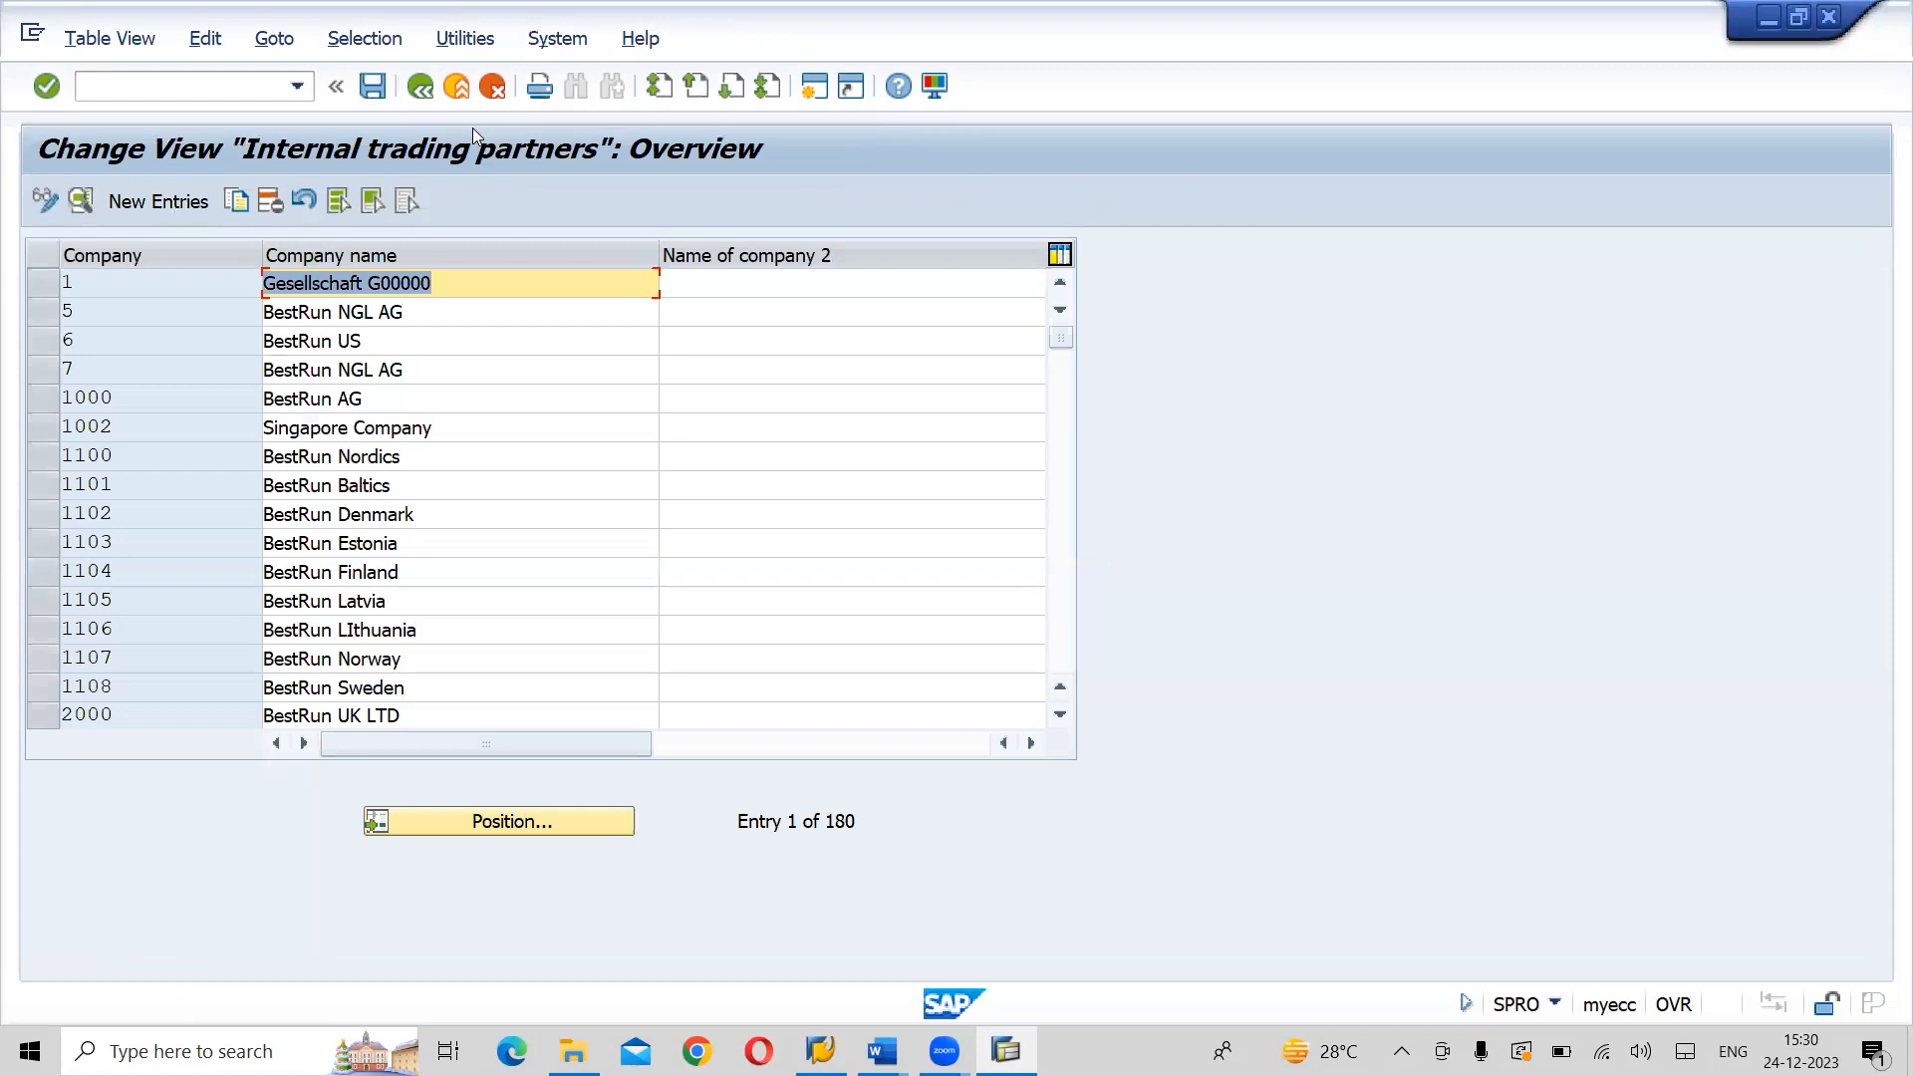
{"action": "key", "text": "F3"}
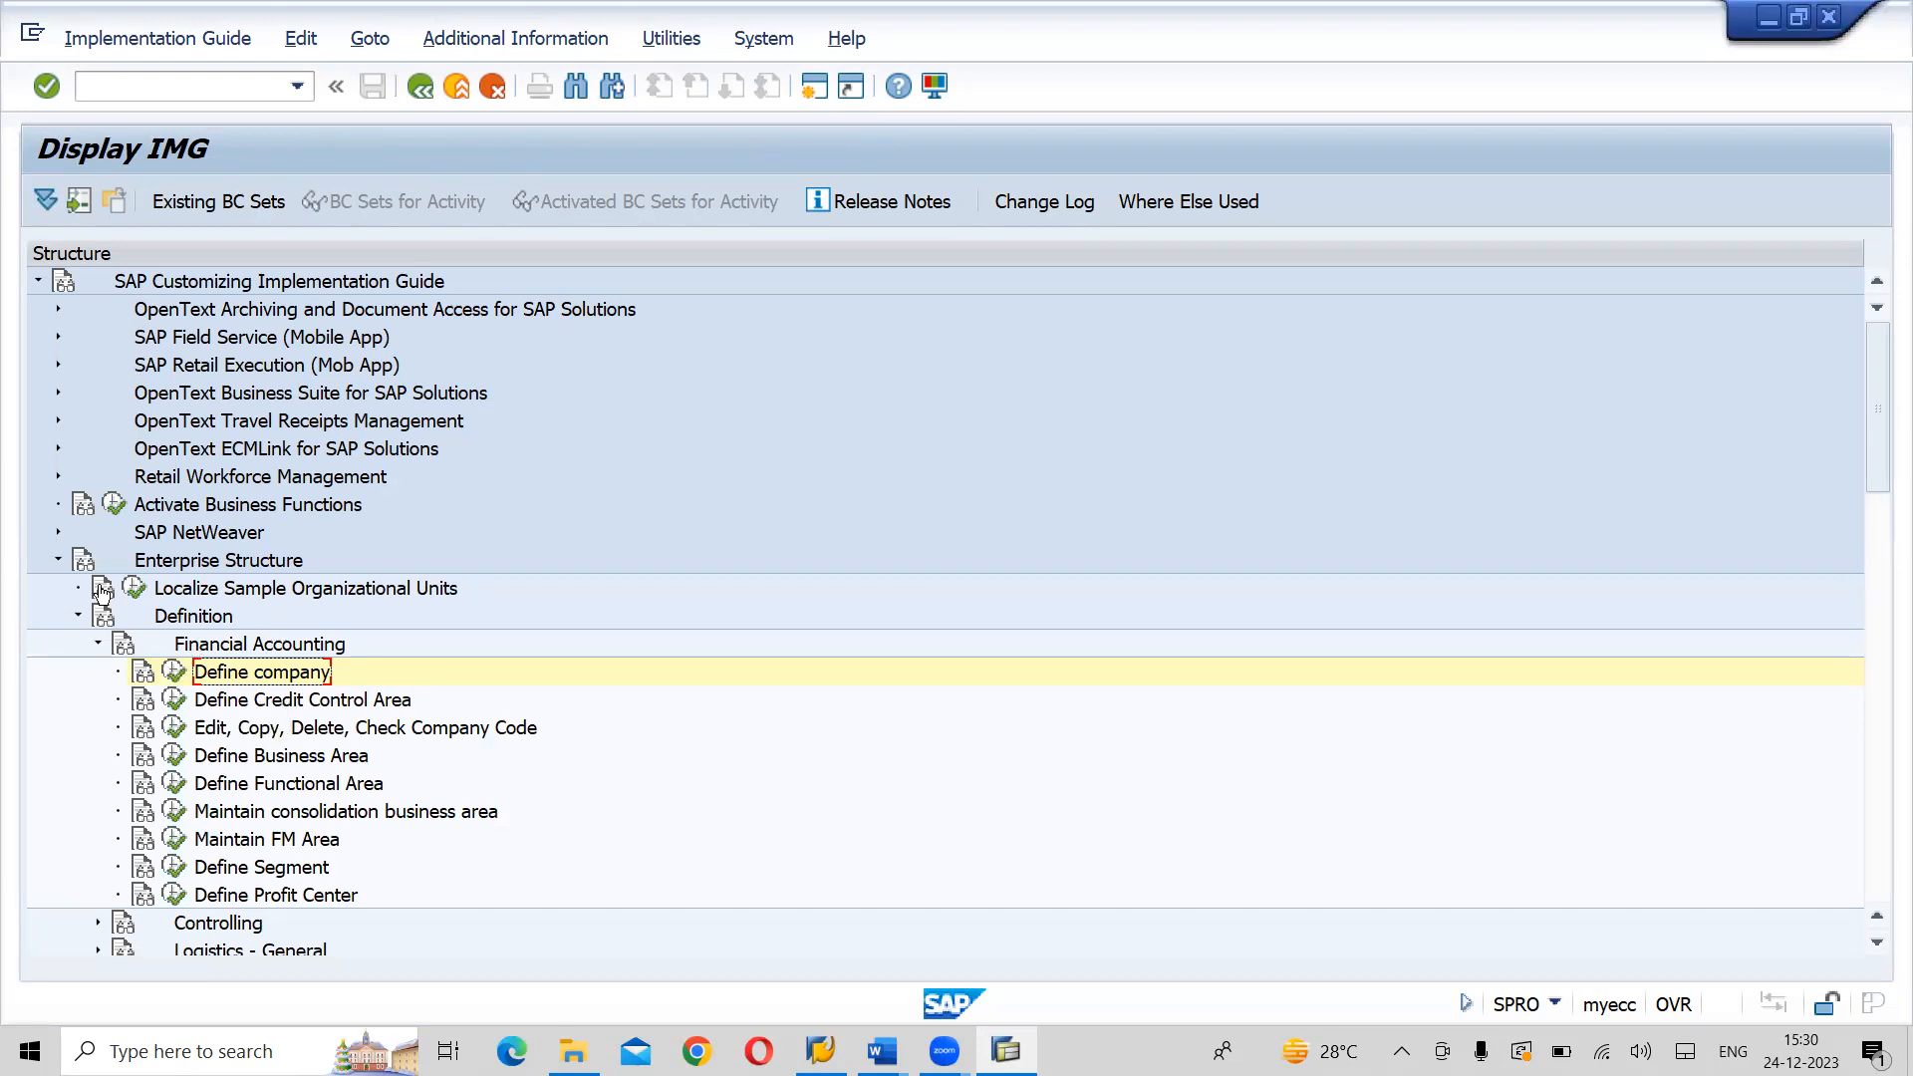
- Collapse and re-expand Enterprise Structure in the IMG to examine the nodes under Definition
{"action": "left_click", "coordinate": [58, 561]}
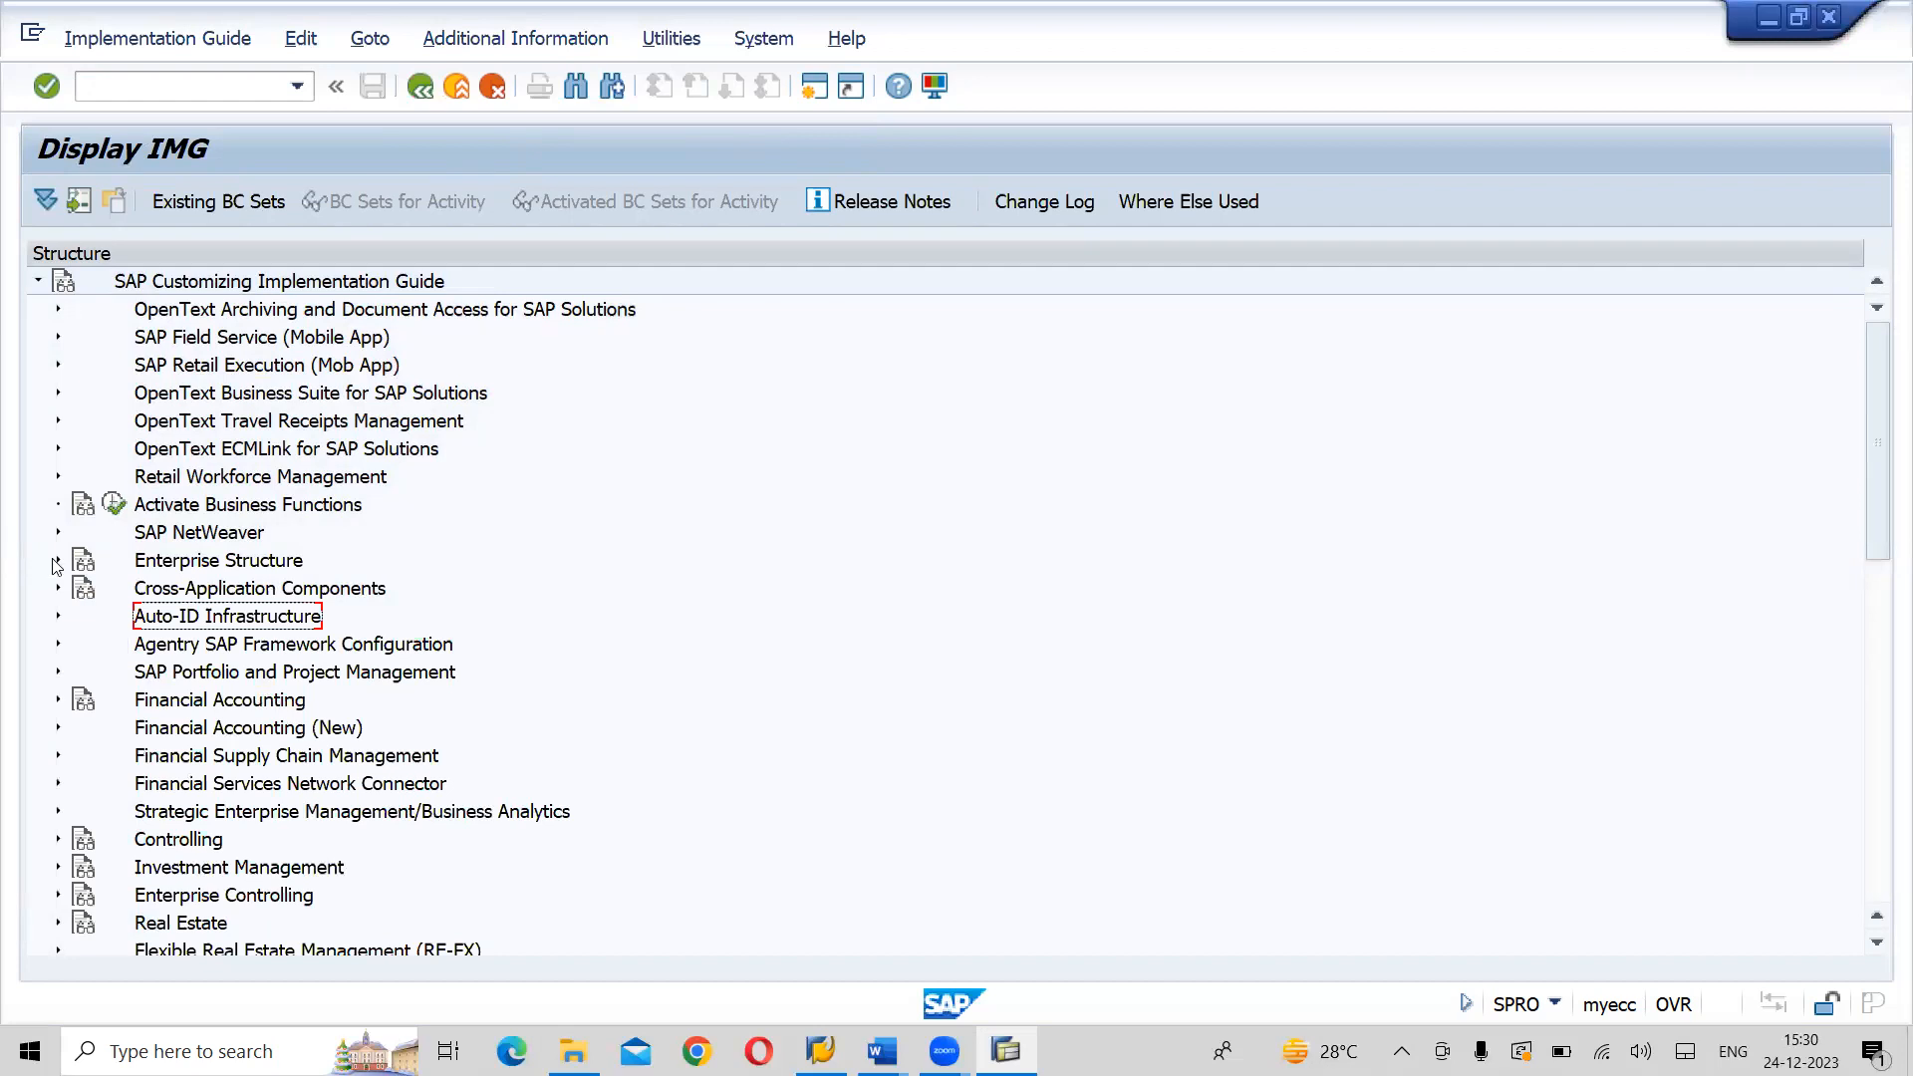
{"action": "left_click", "coordinate": [58, 561]}
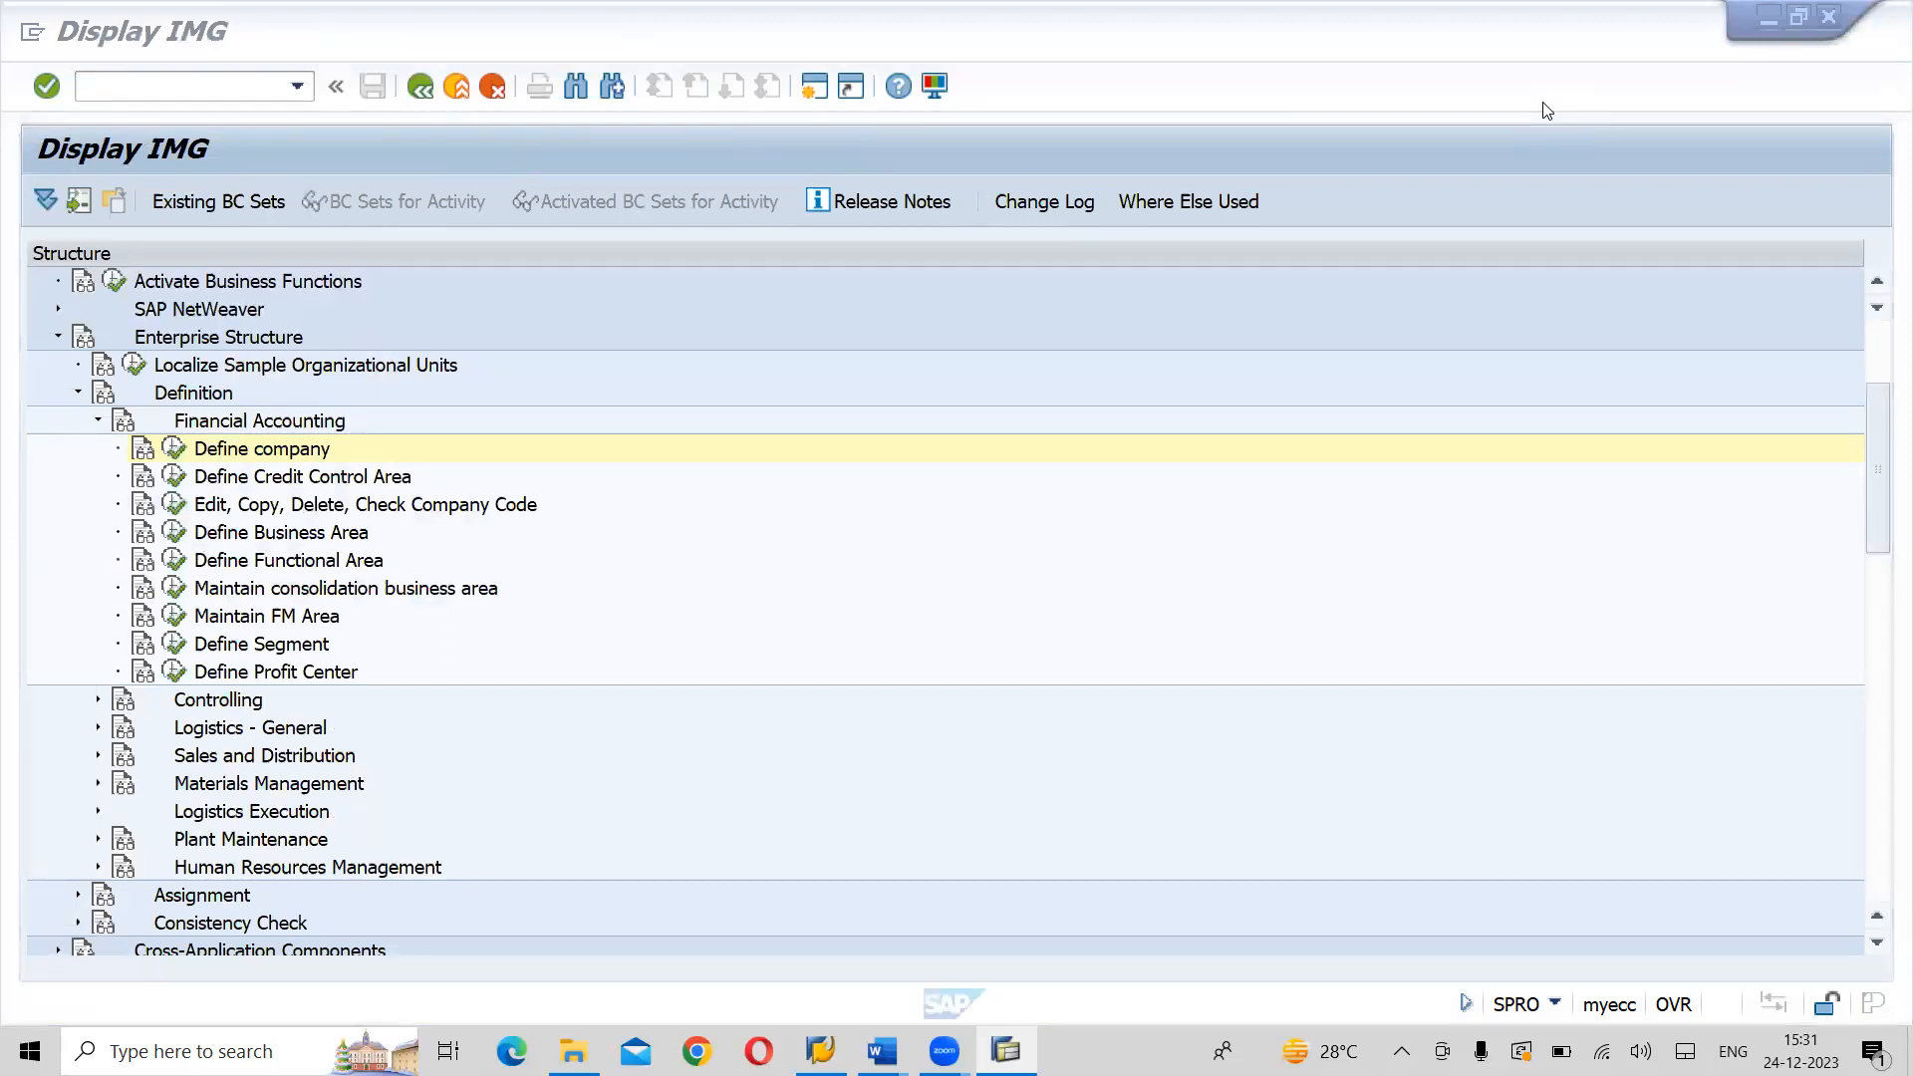
{"action": "left_click", "coordinate": [1533, 730]}
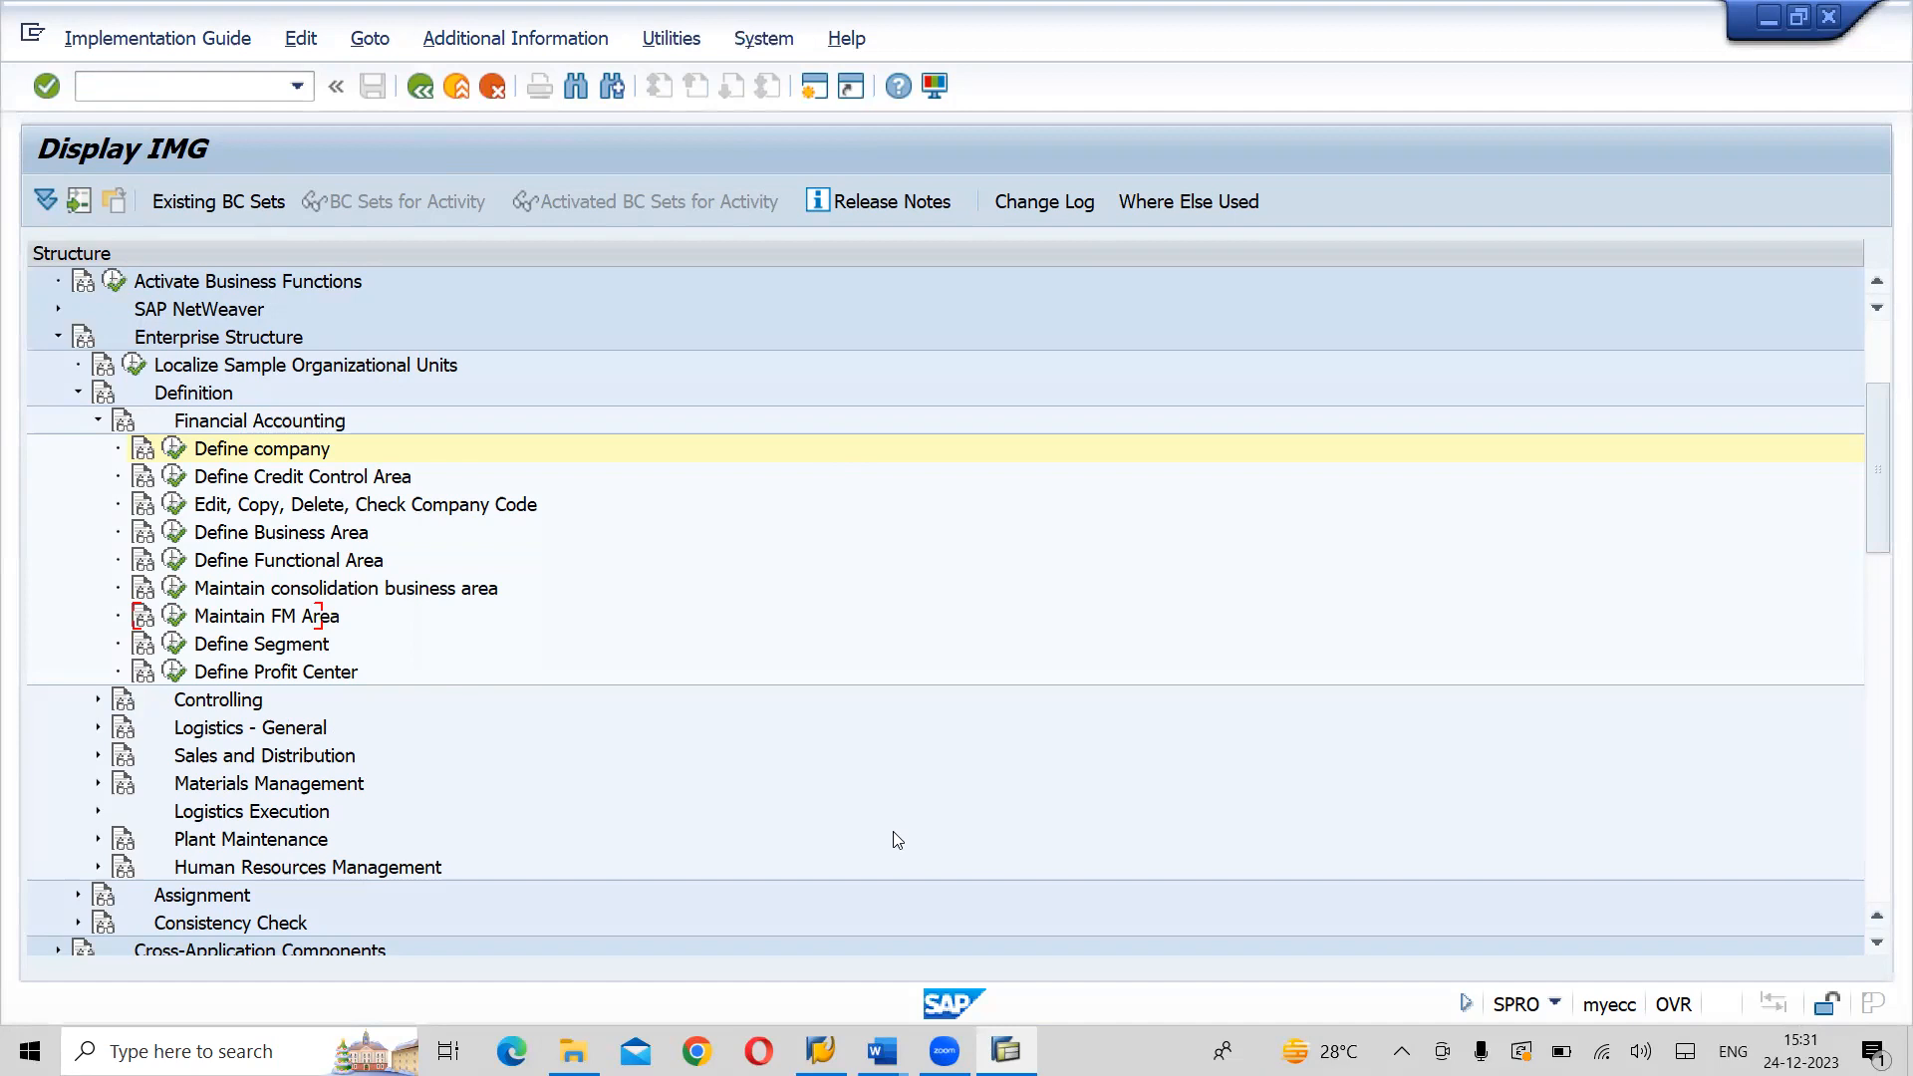
- Switch to the Word notes, read the path for activating T-codes for IMG activities, and return to SAP
{"action": "key", "text": "alt+Tab"}
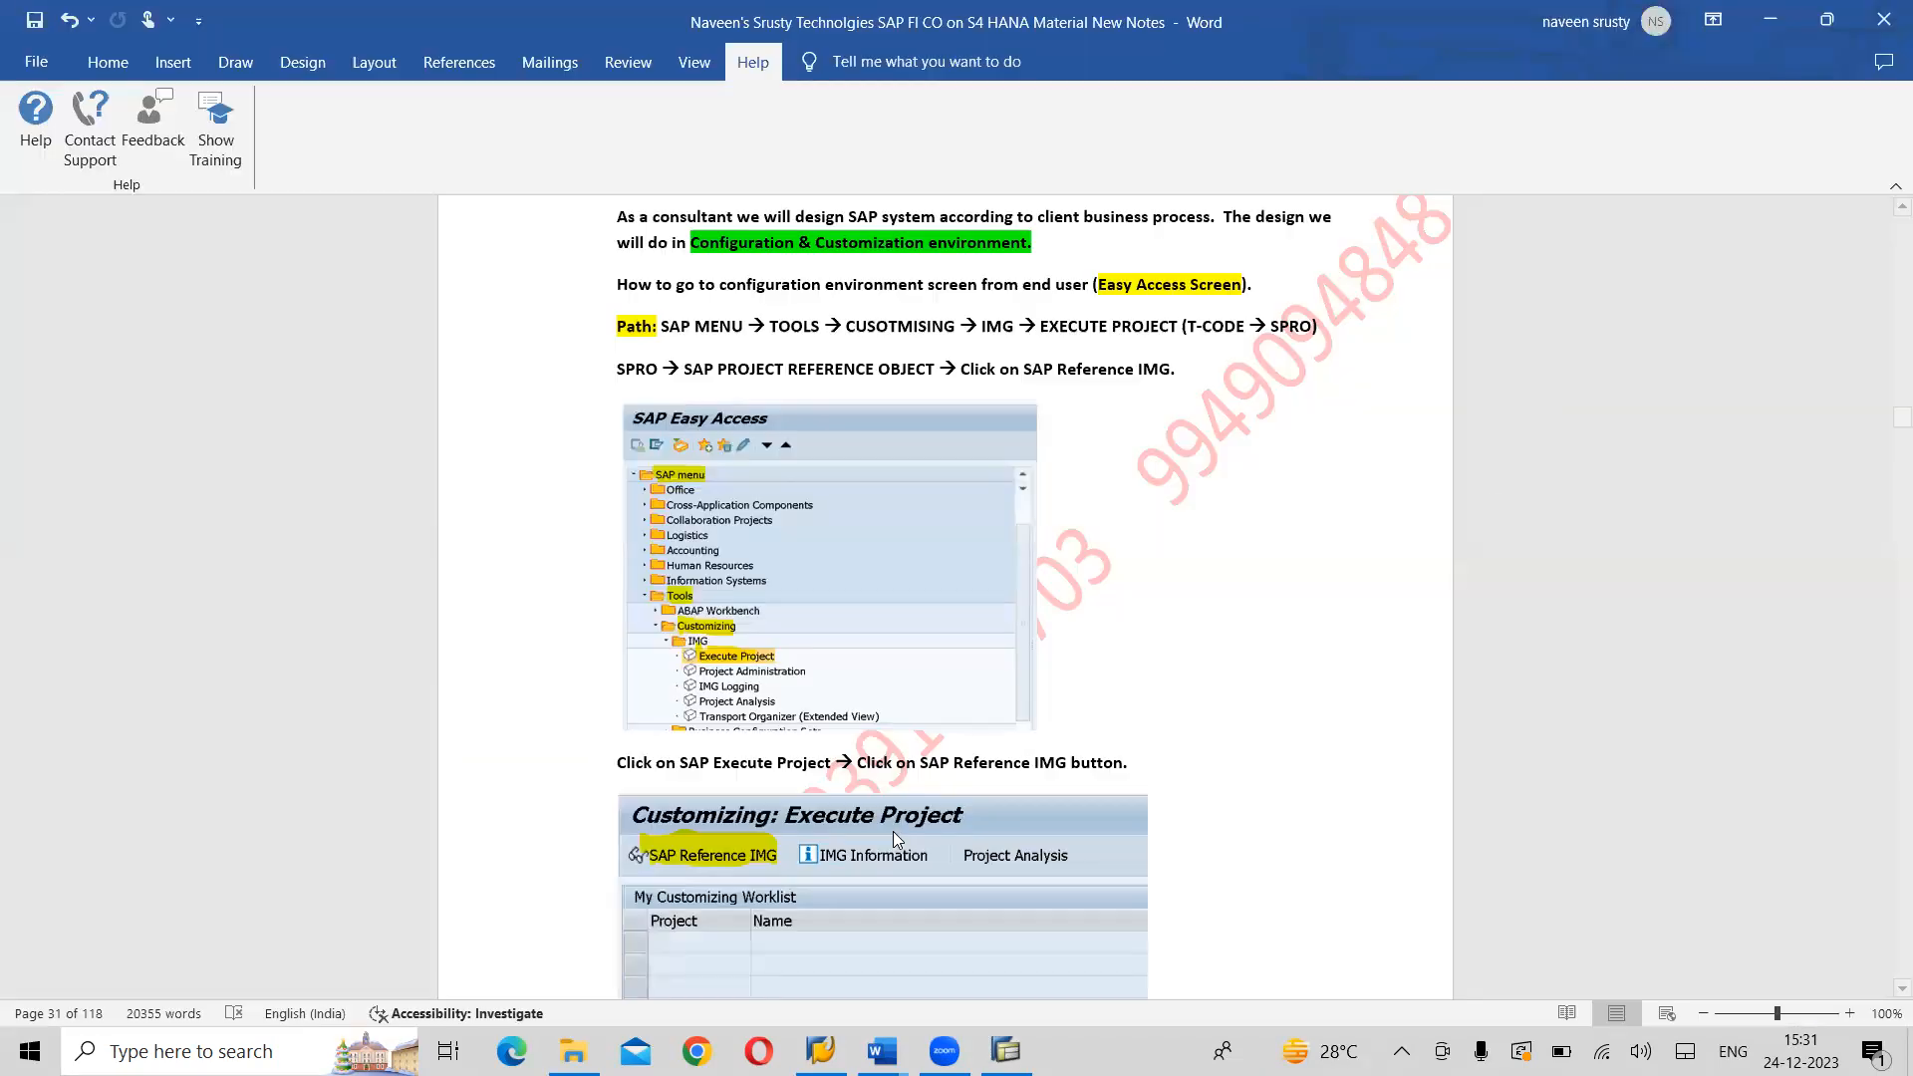
{"action": "scroll", "coordinate": [894, 835], "scroll_direction": "down", "scroll_amount": 10}
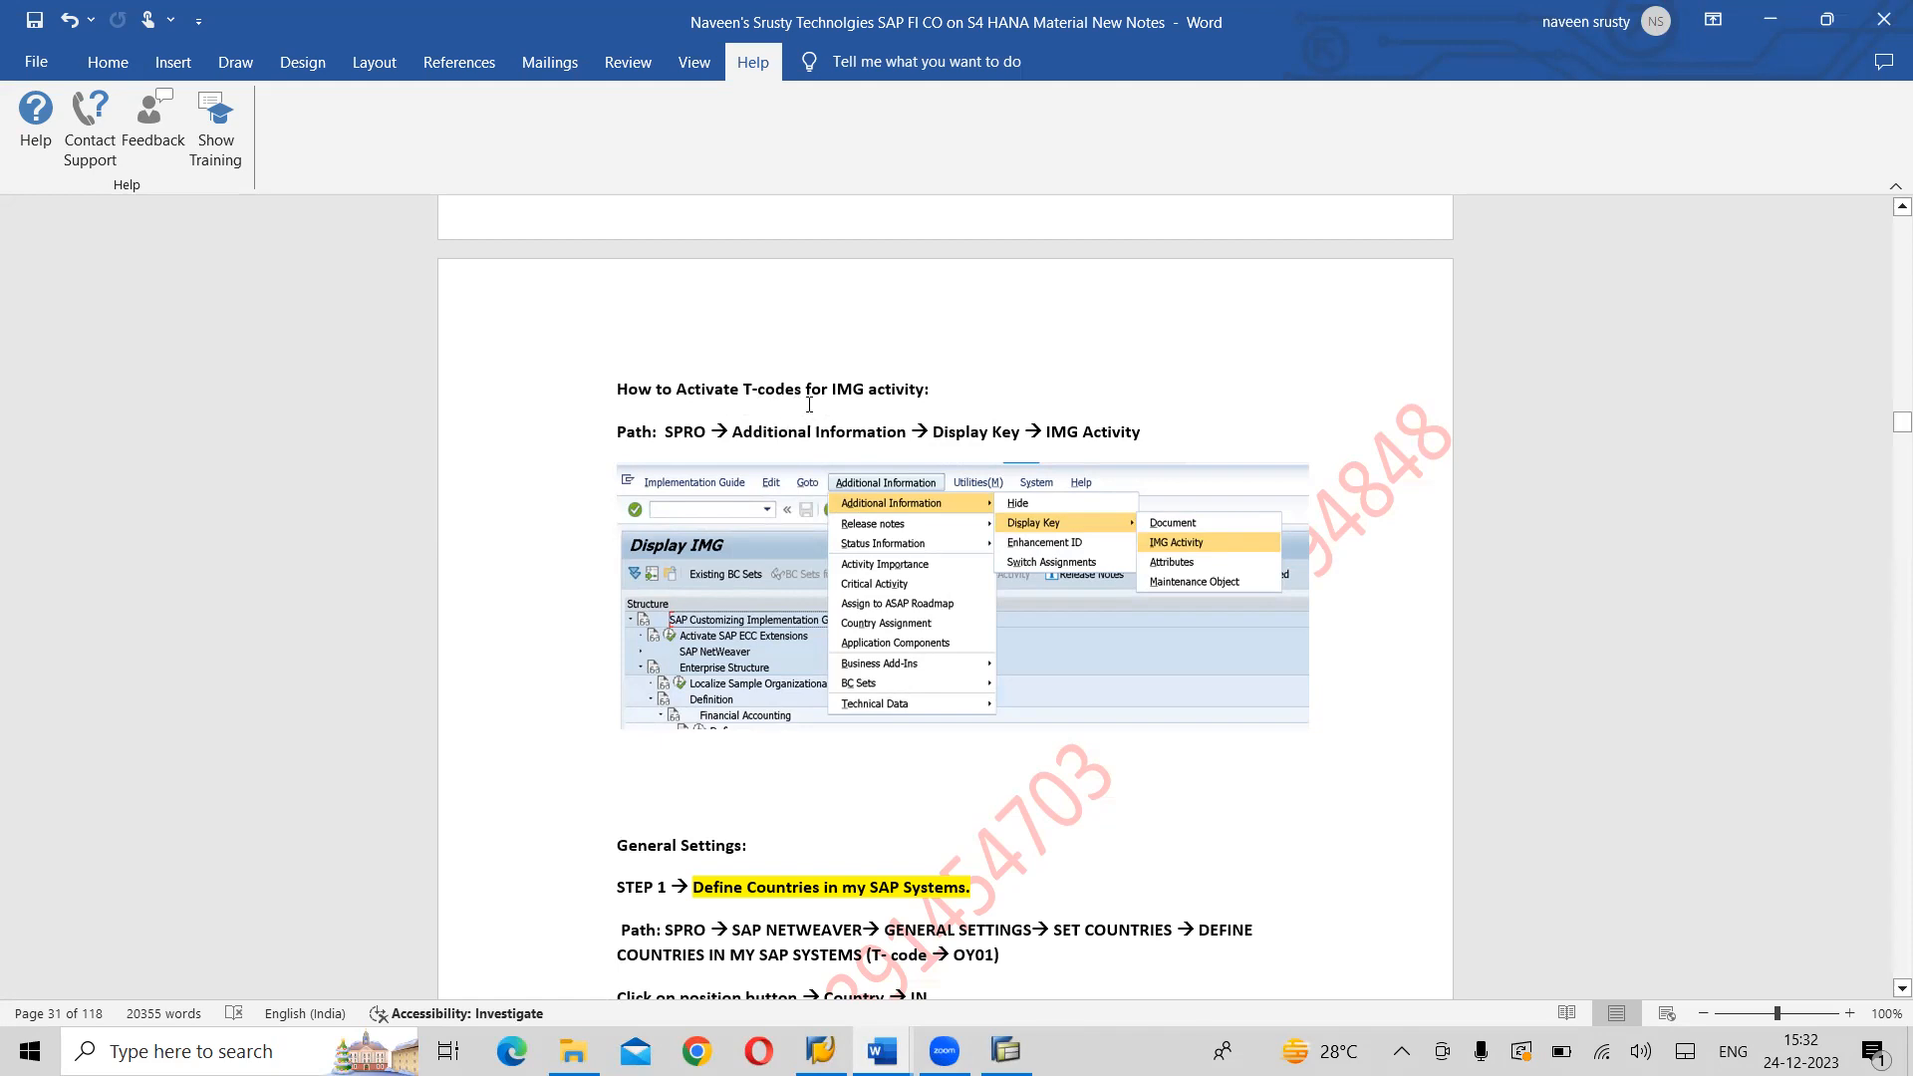
{"action": "key", "text": "alt+Tab"}
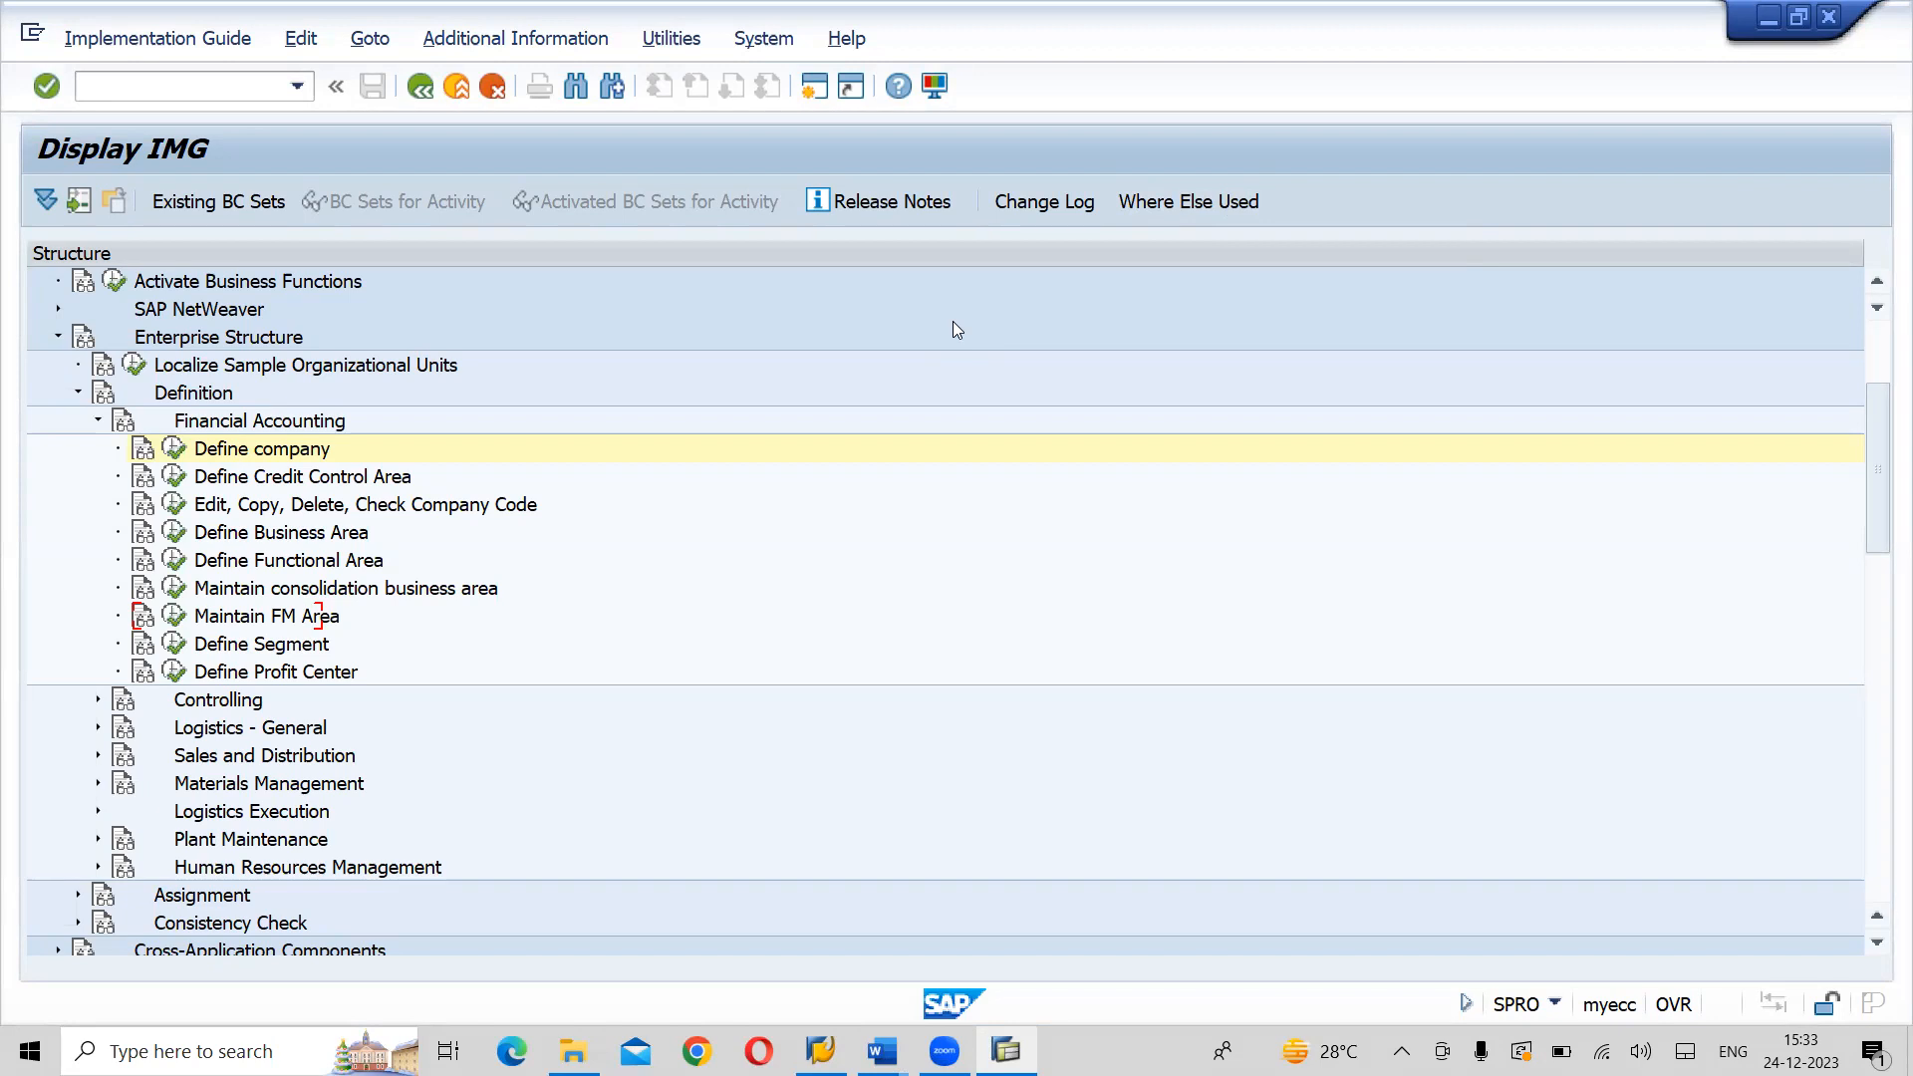
- Display the IMG Activity key as additional information in the IMG structure and widen its column to show the full keys
{"action": "left_click", "coordinate": [551, 45]}
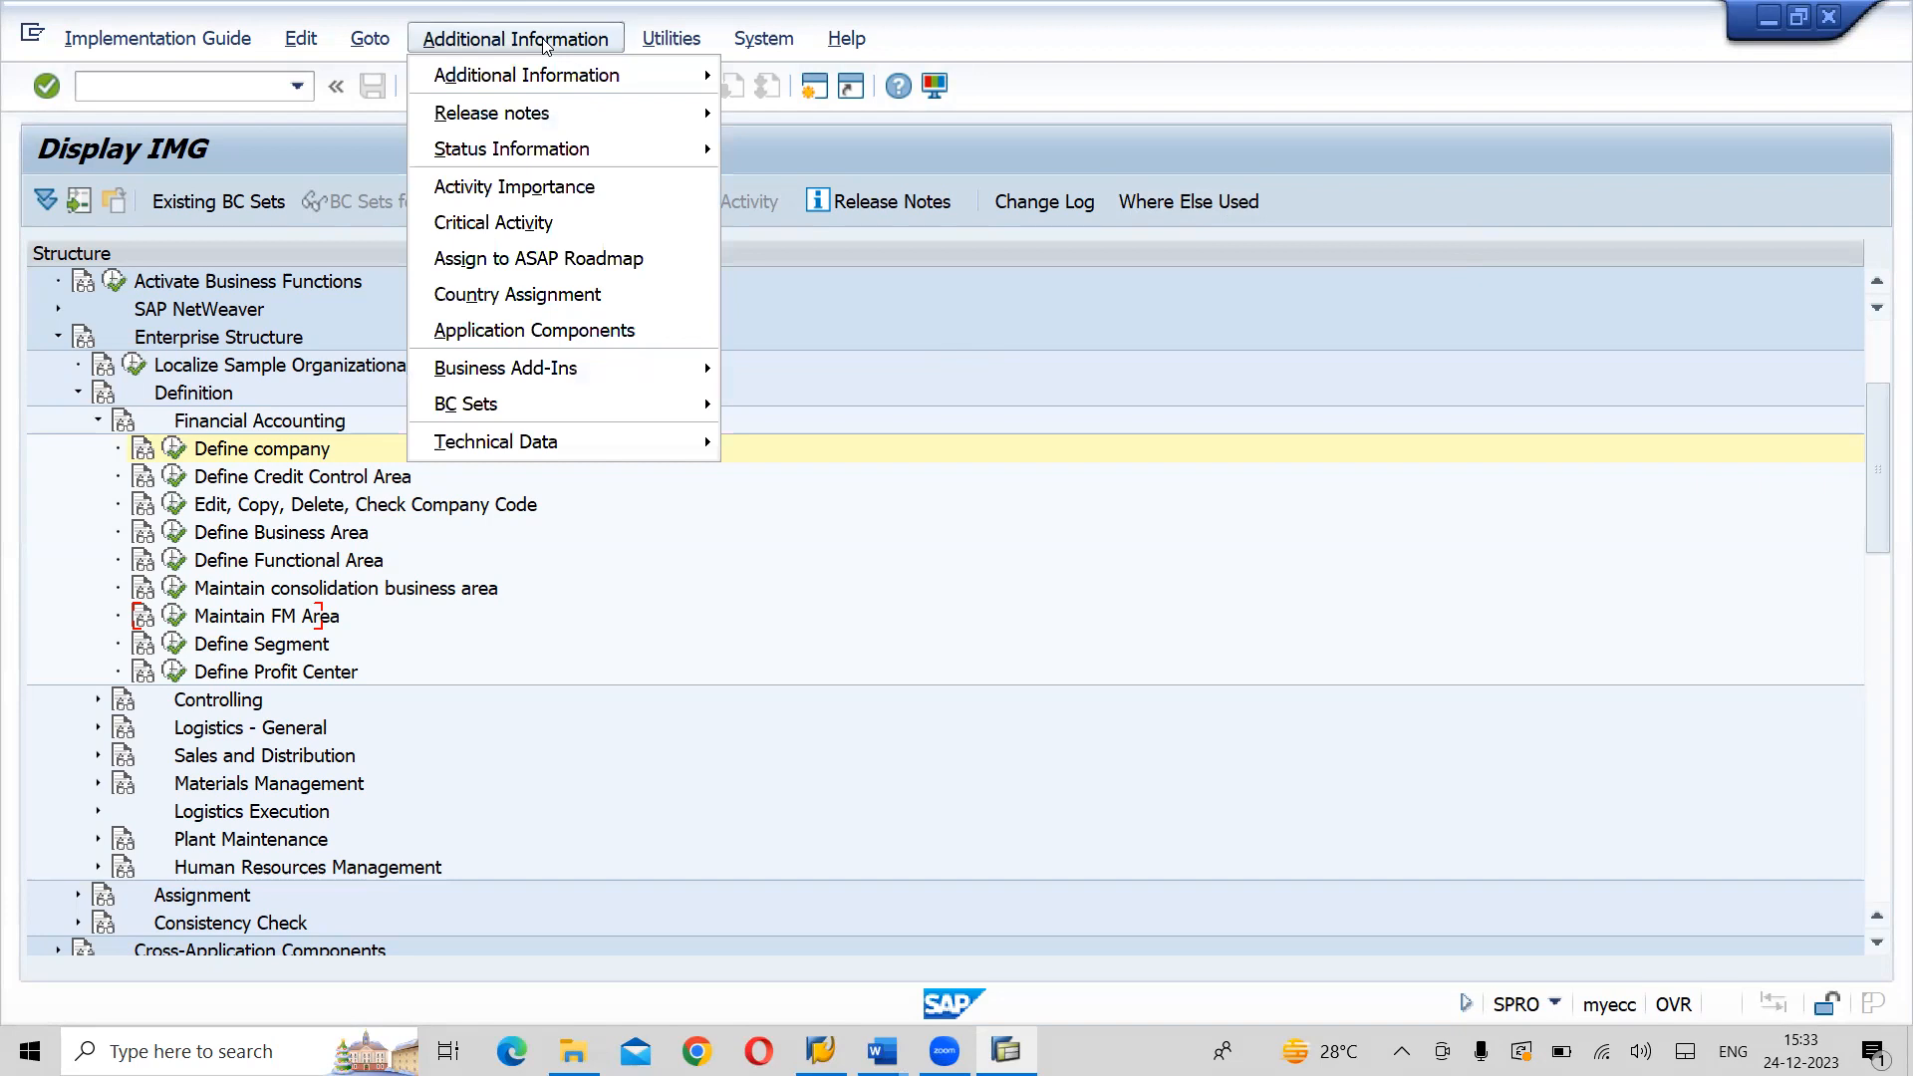
{"action": "mouse_move", "coordinate": [546, 79]}
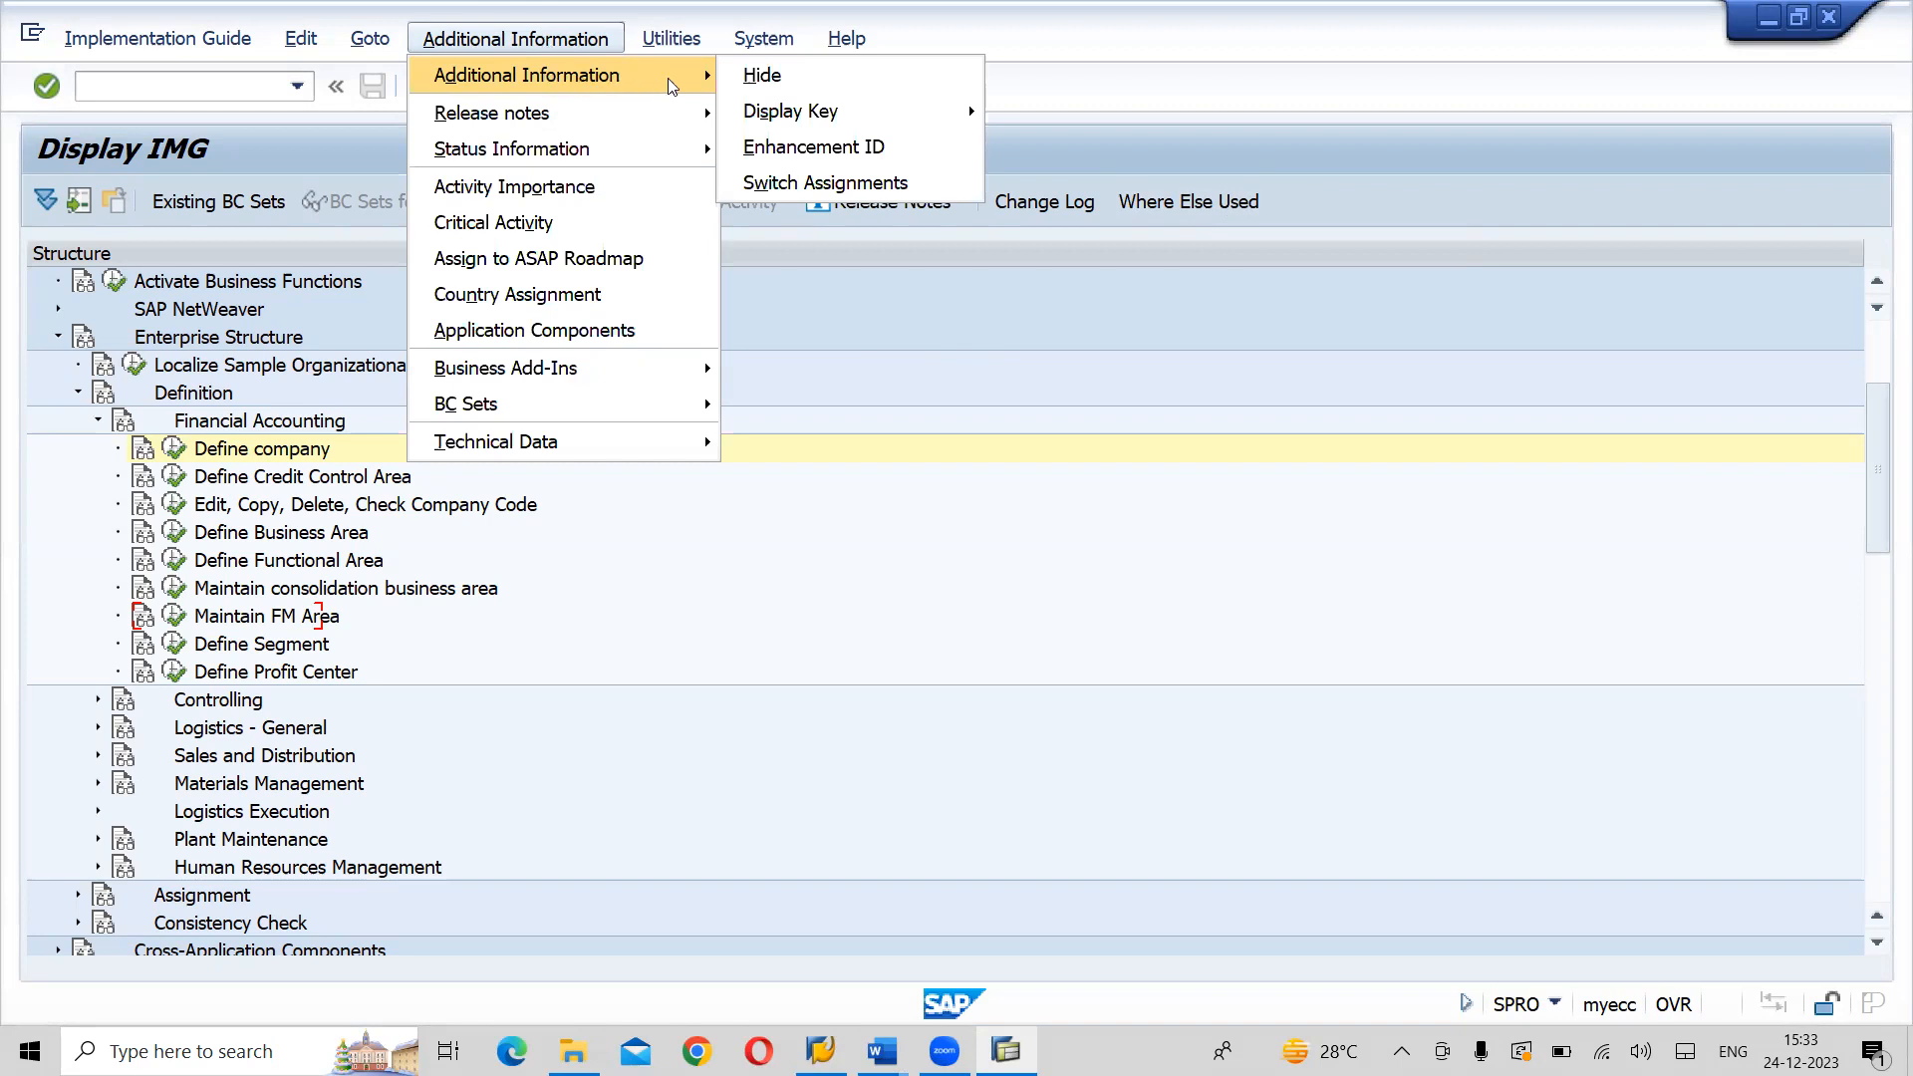
{"action": "mouse_move", "coordinate": [800, 117]}
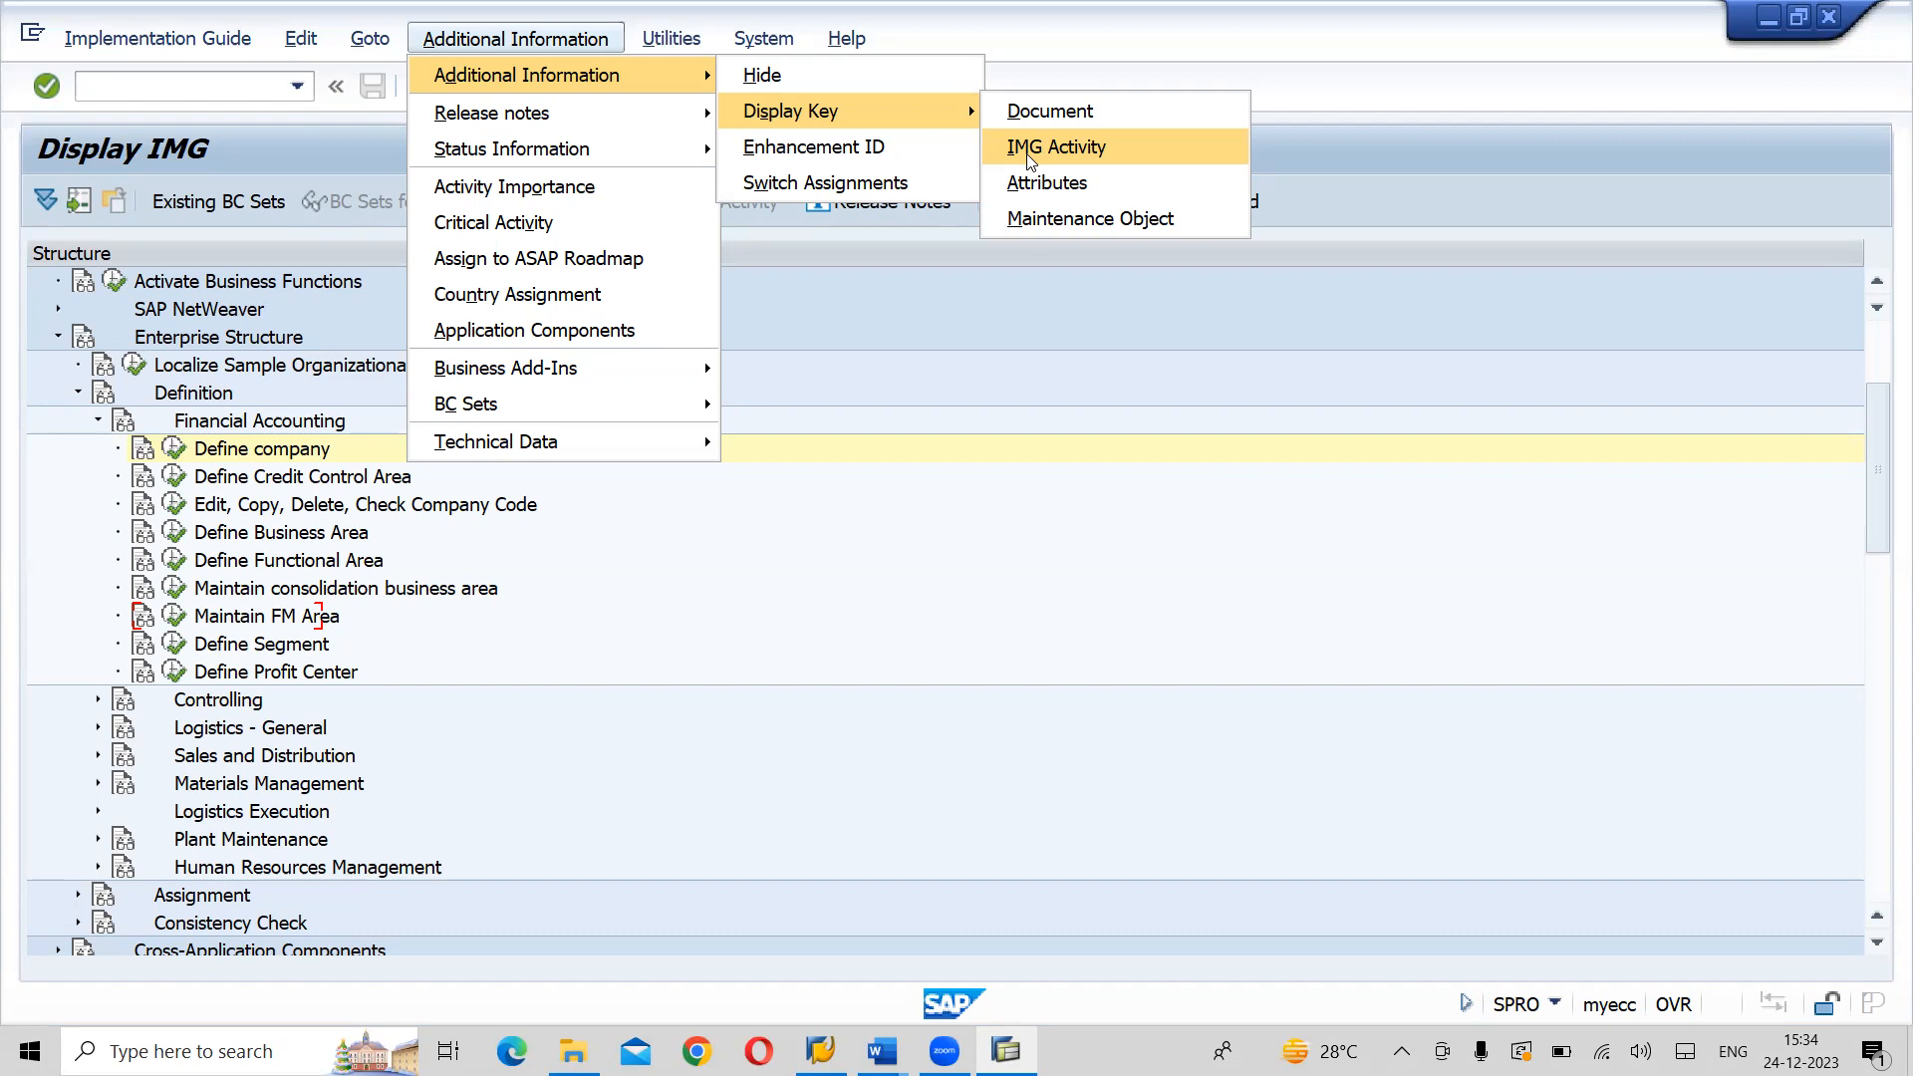
{"action": "left_click", "coordinate": [1034, 379]}
{"action": "left_click", "coordinate": [538, 37]}
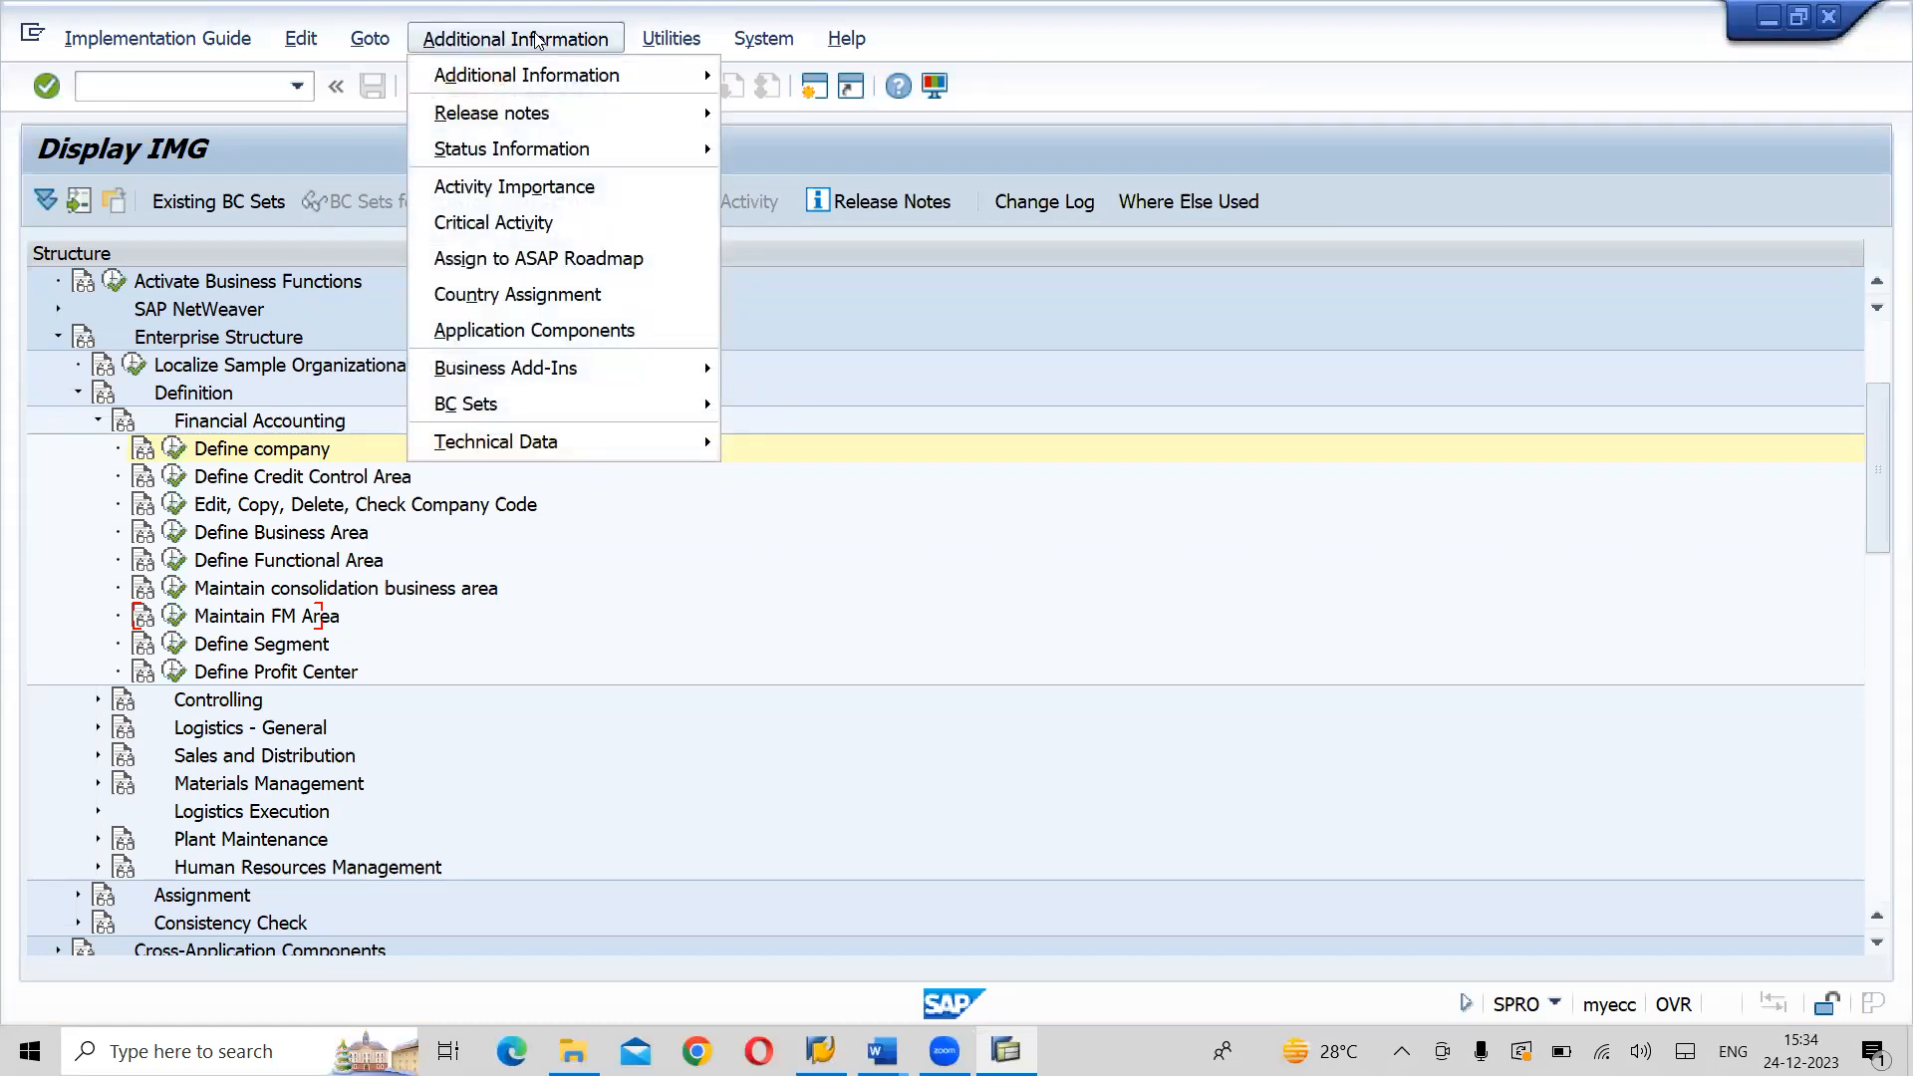
{"action": "mouse_move", "coordinate": [536, 77]}
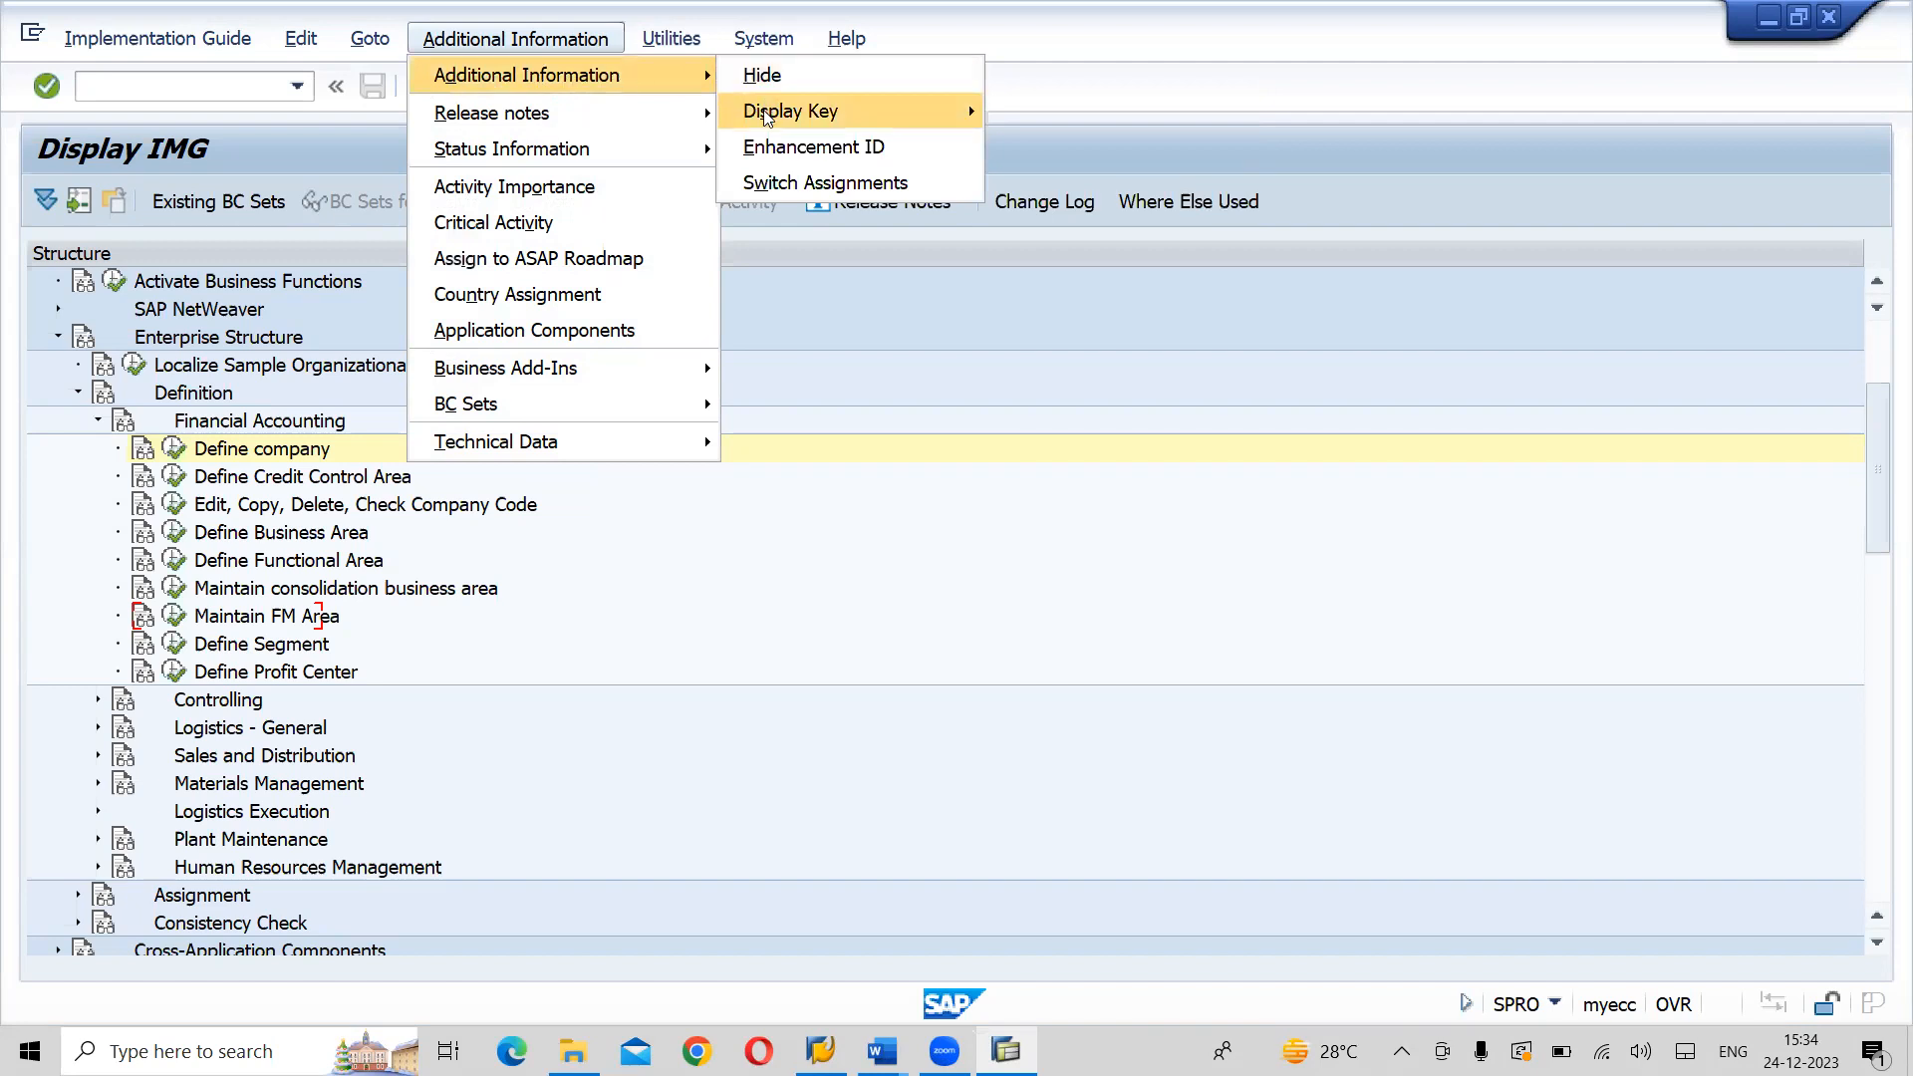
{"action": "mouse_move", "coordinate": [767, 115]}
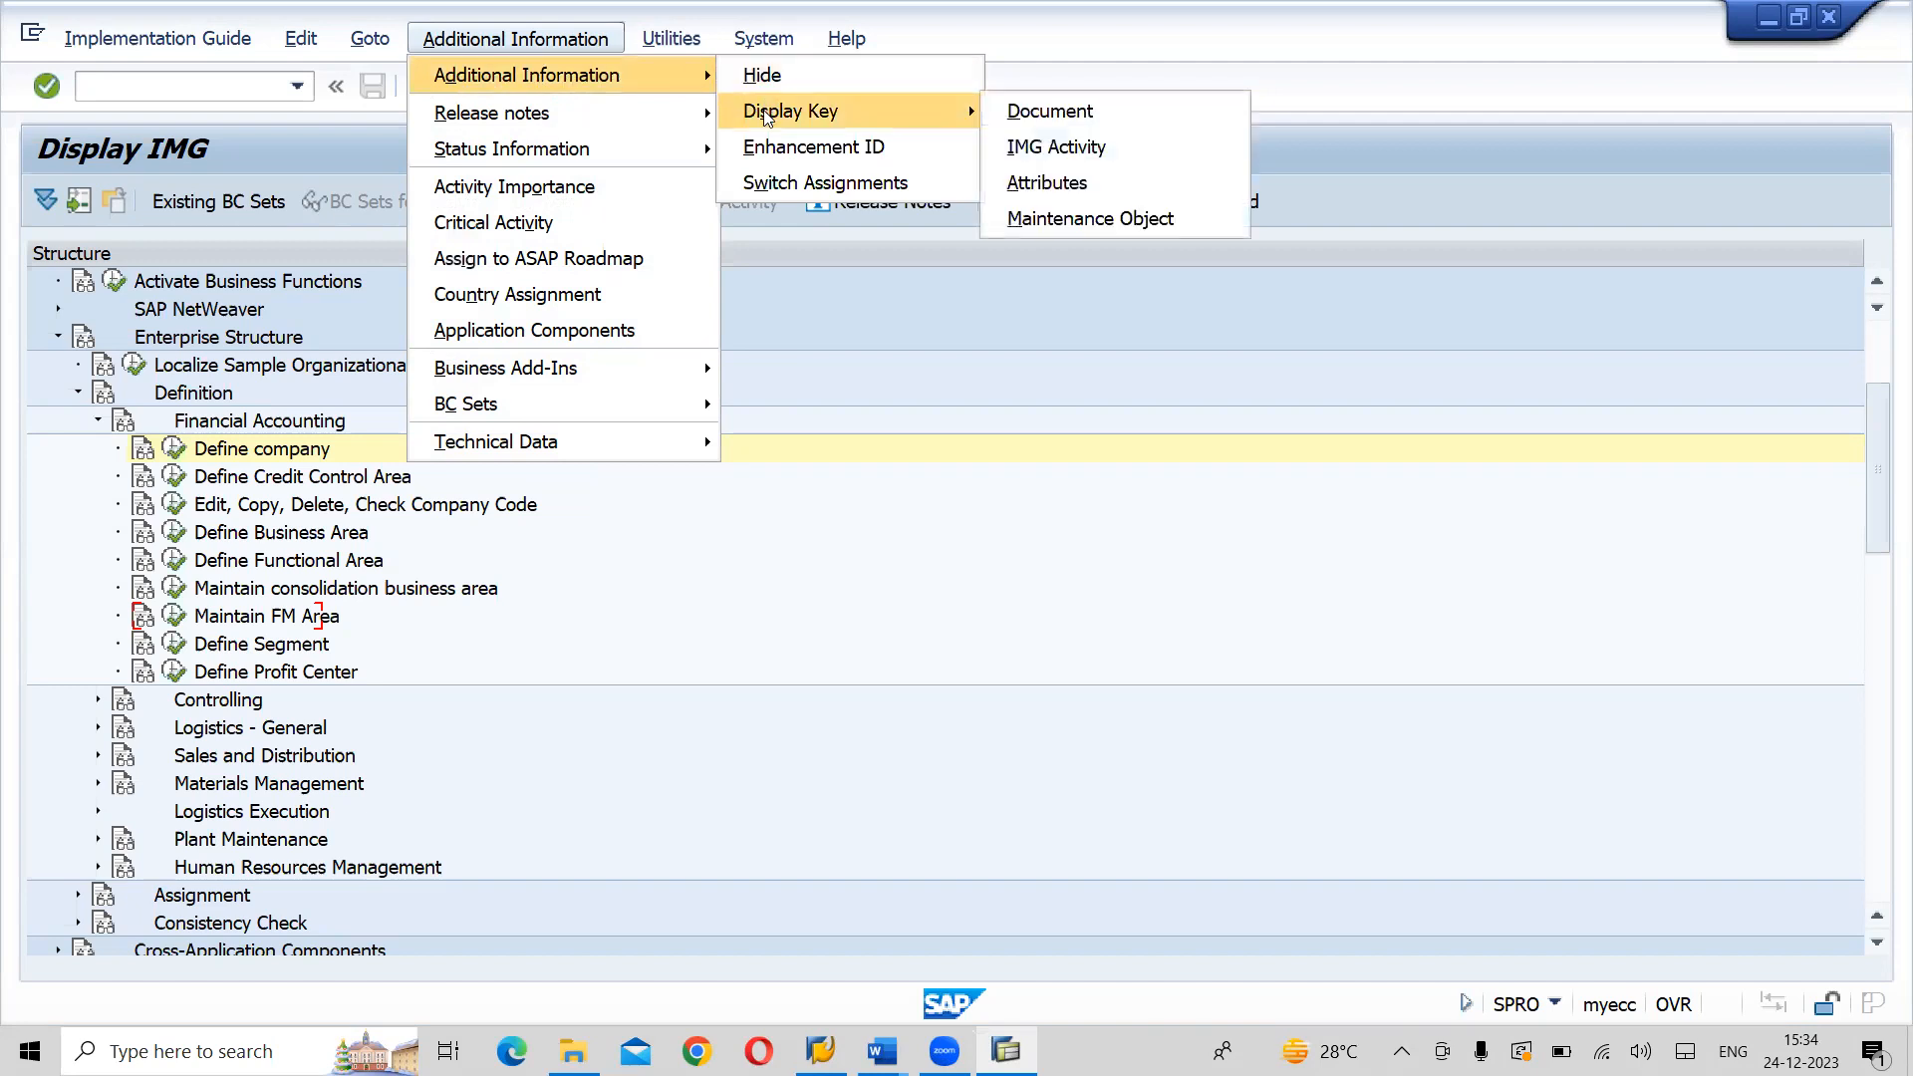
{"action": "left_click", "coordinate": [1046, 149]}
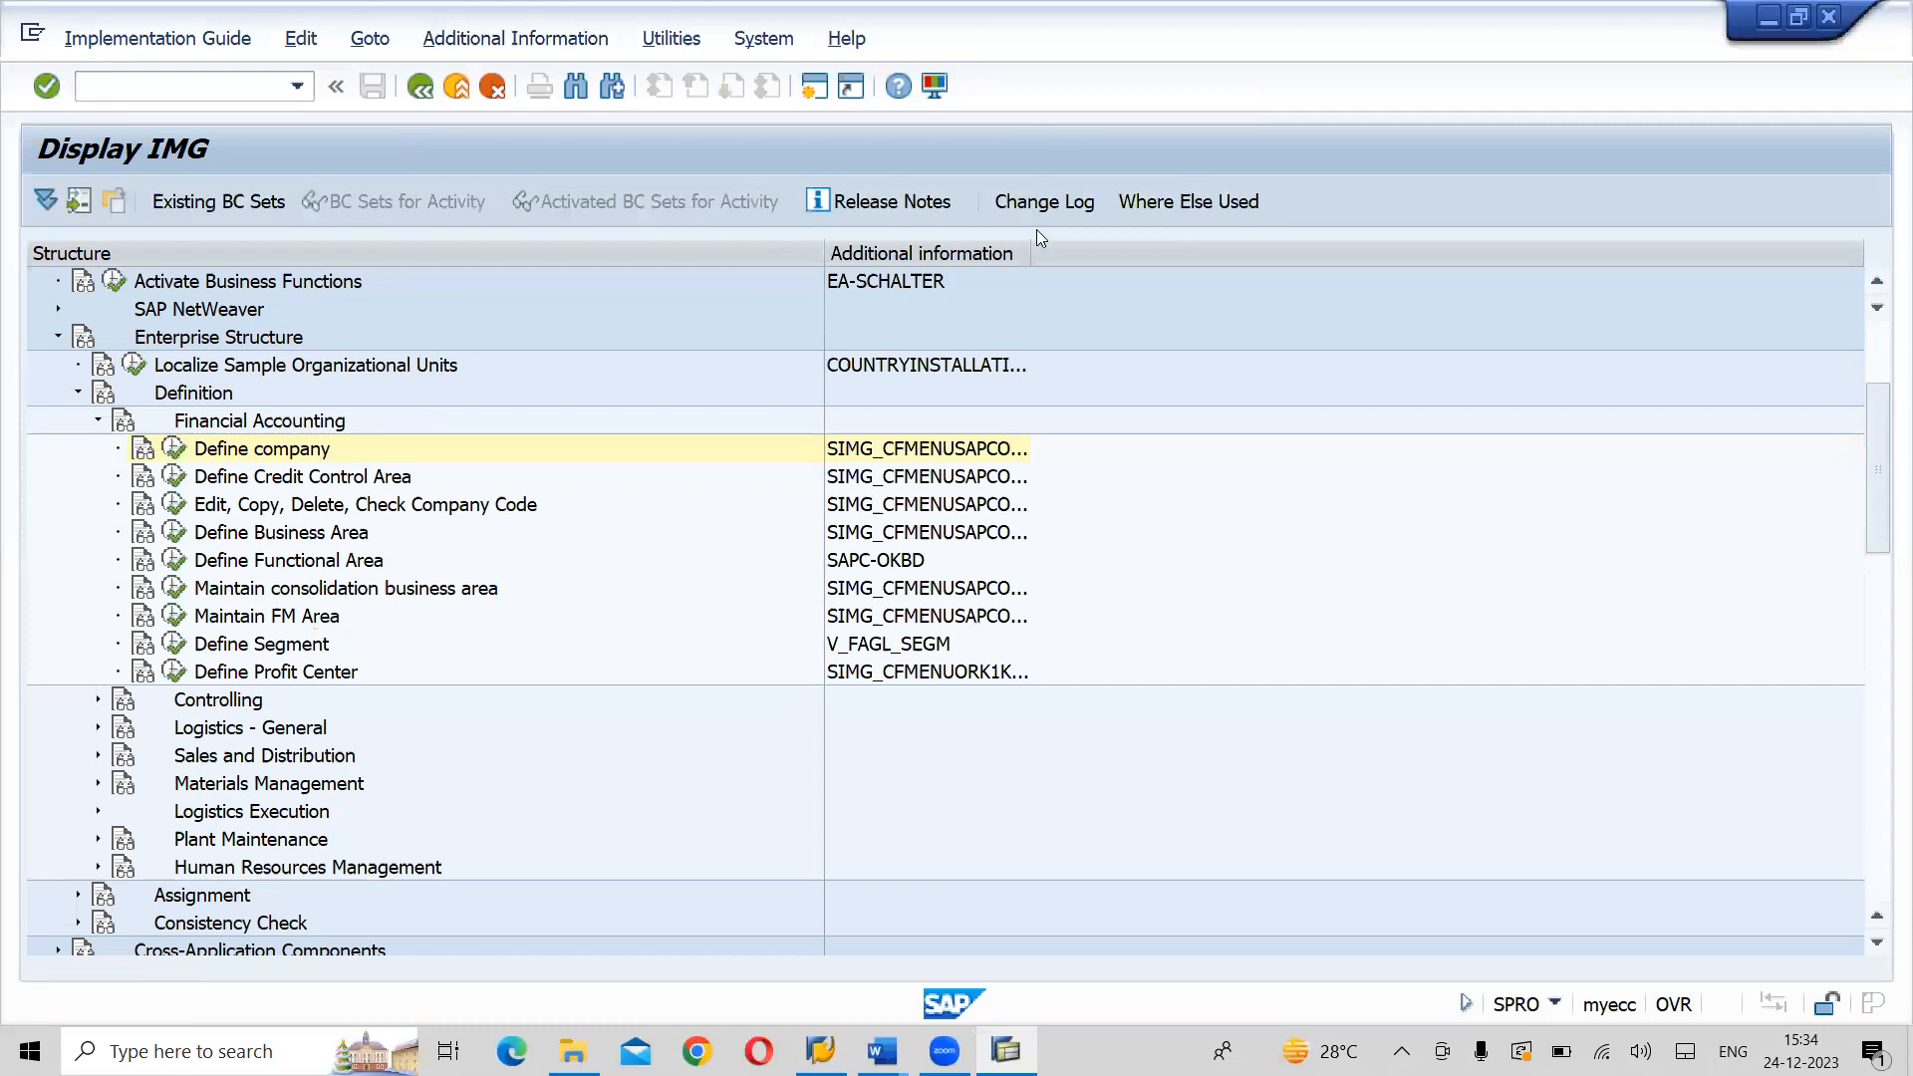
{"action": "left_click_drag", "start_coordinate": [1034, 244], "coordinate": [1184, 263]}
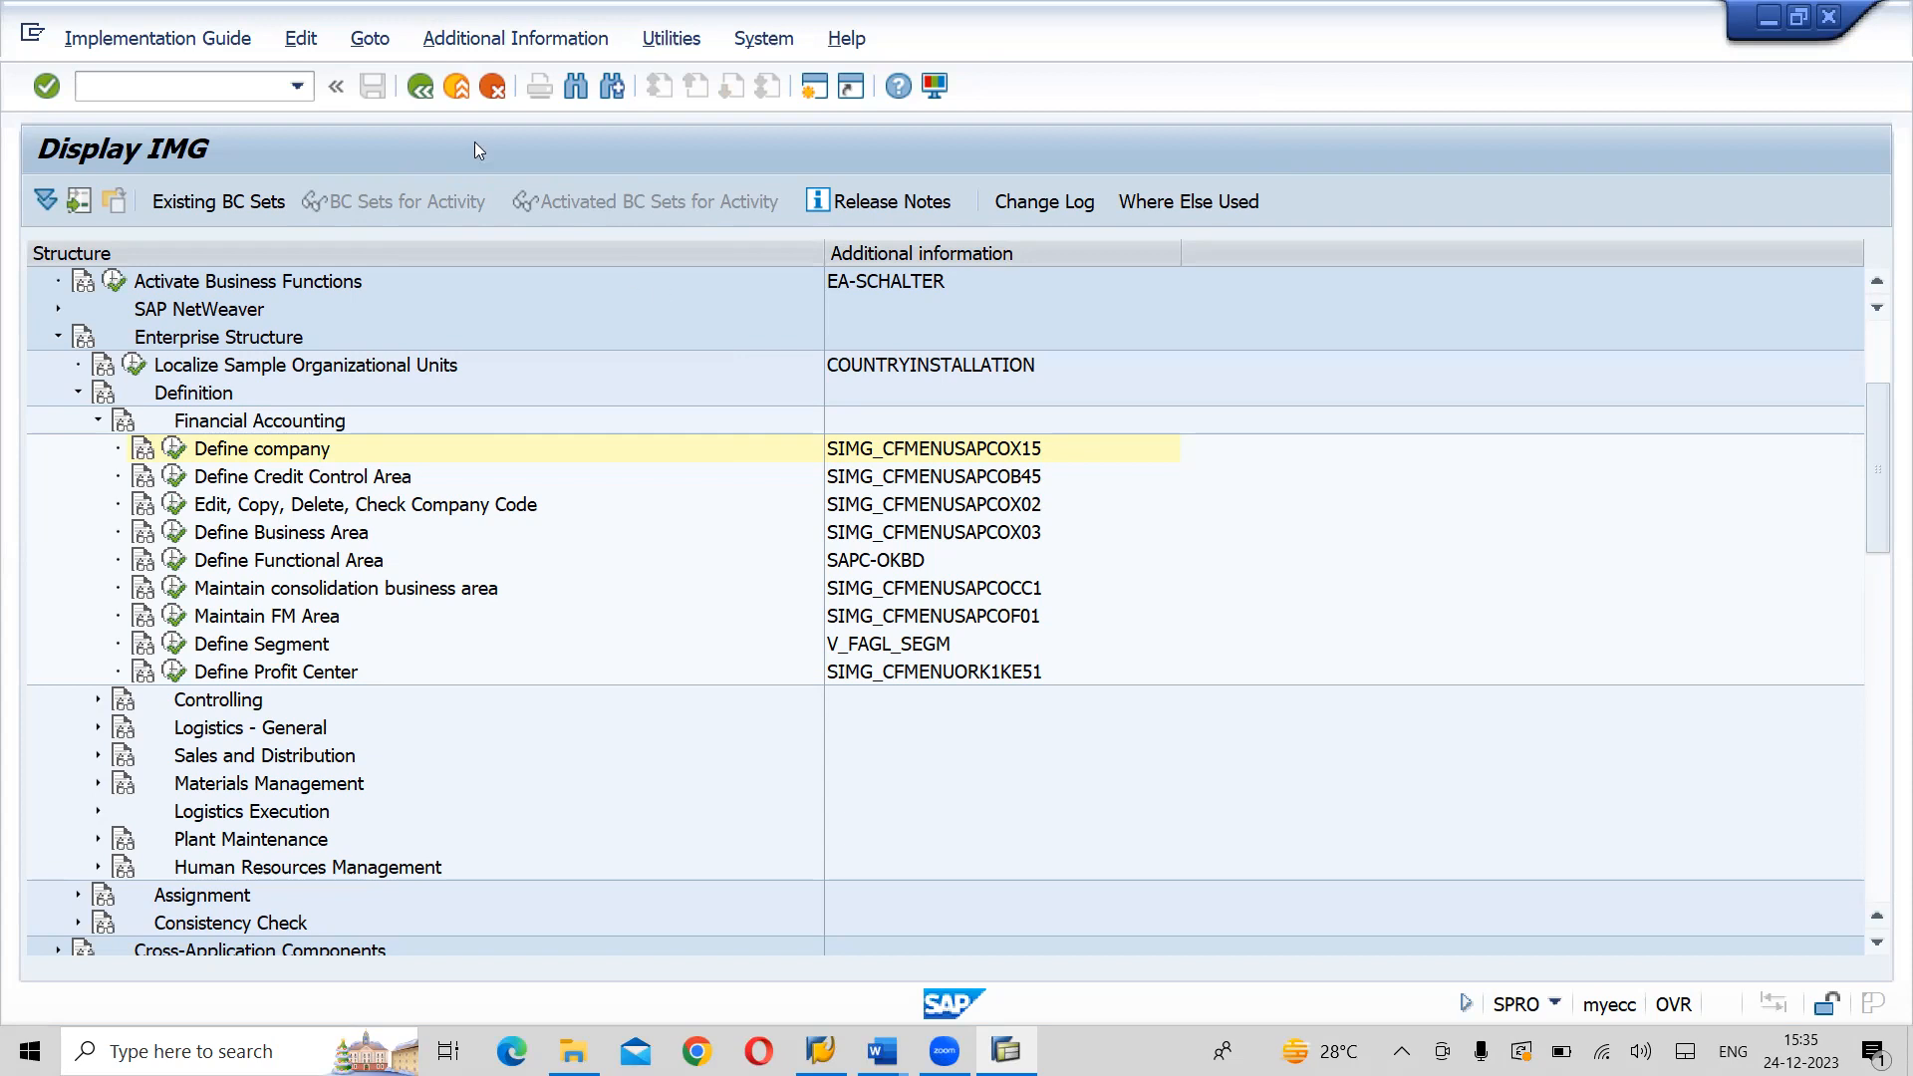
- Exit to SAP Easy Access, run transaction SPRO and display the SAP Reference IMG again
{"action": "left_click", "coordinate": [459, 90]}
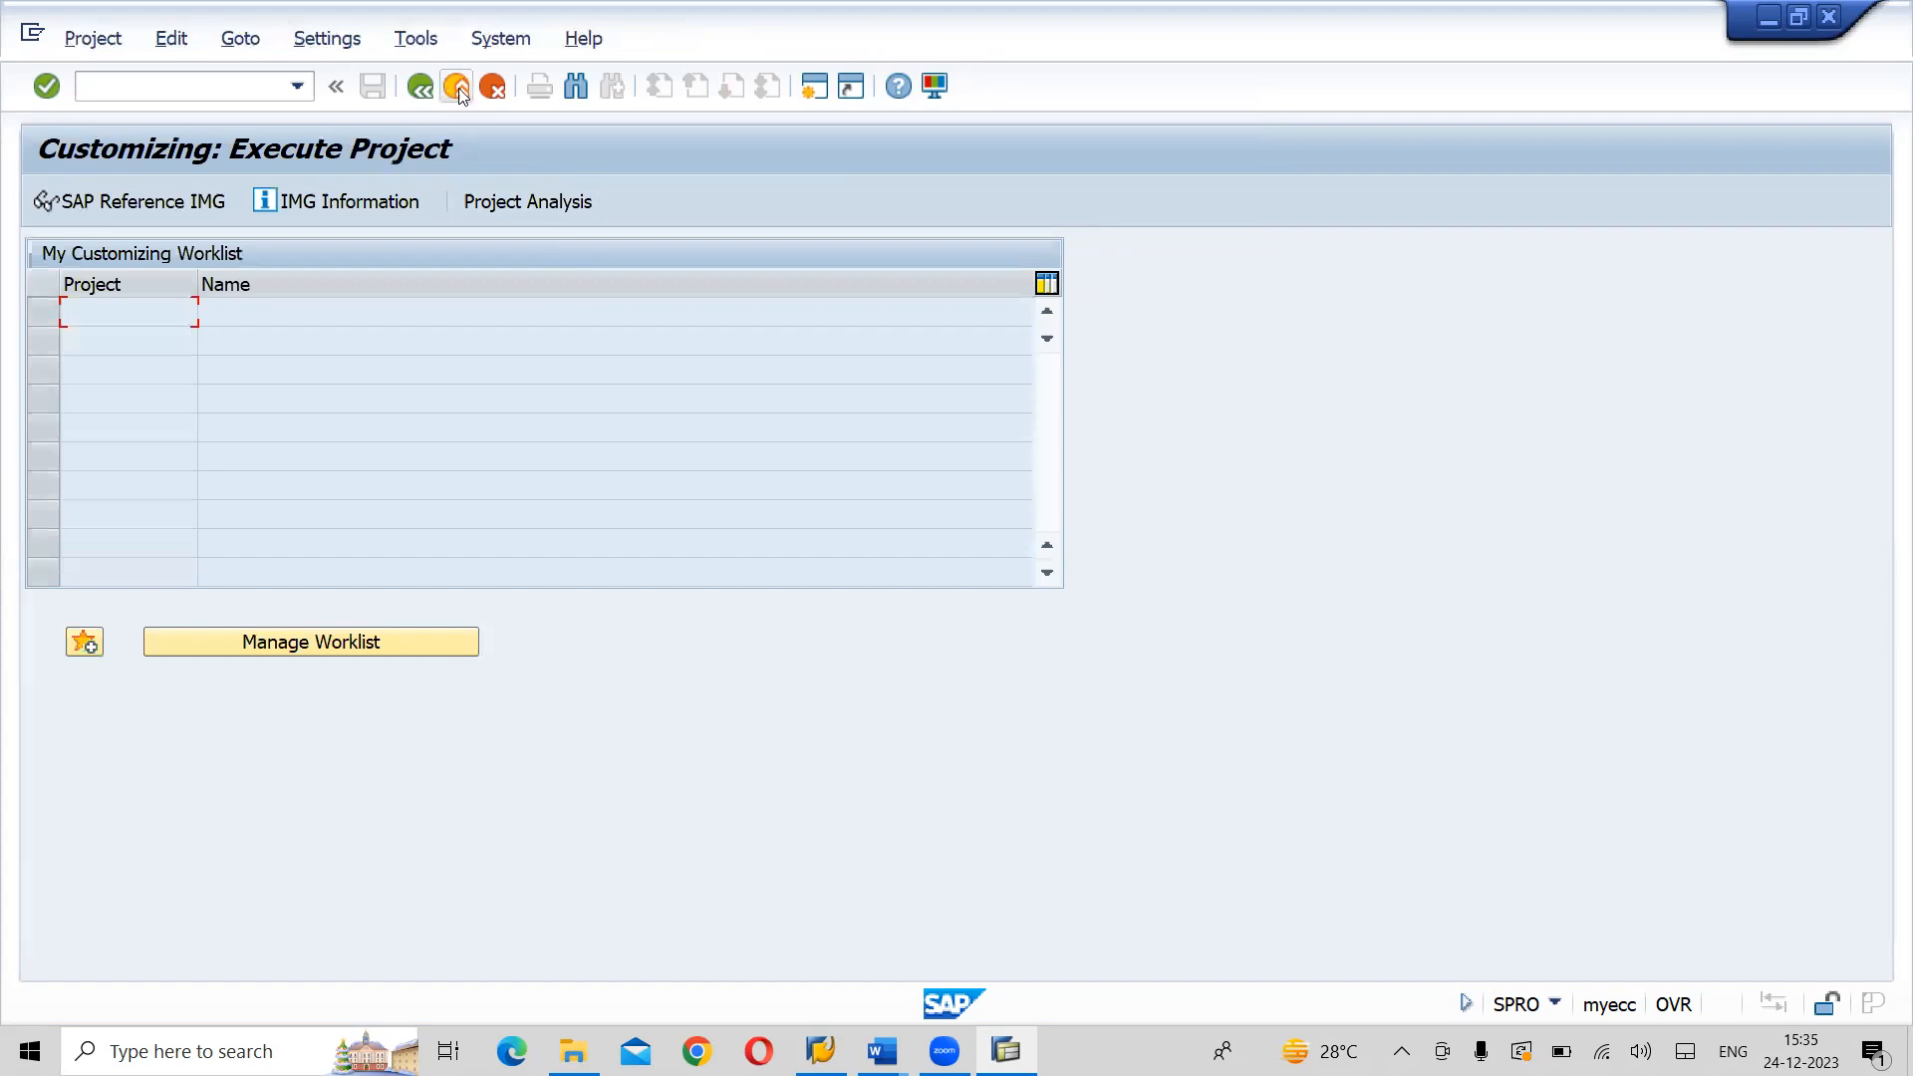
{"action": "left_click", "coordinate": [460, 90]}
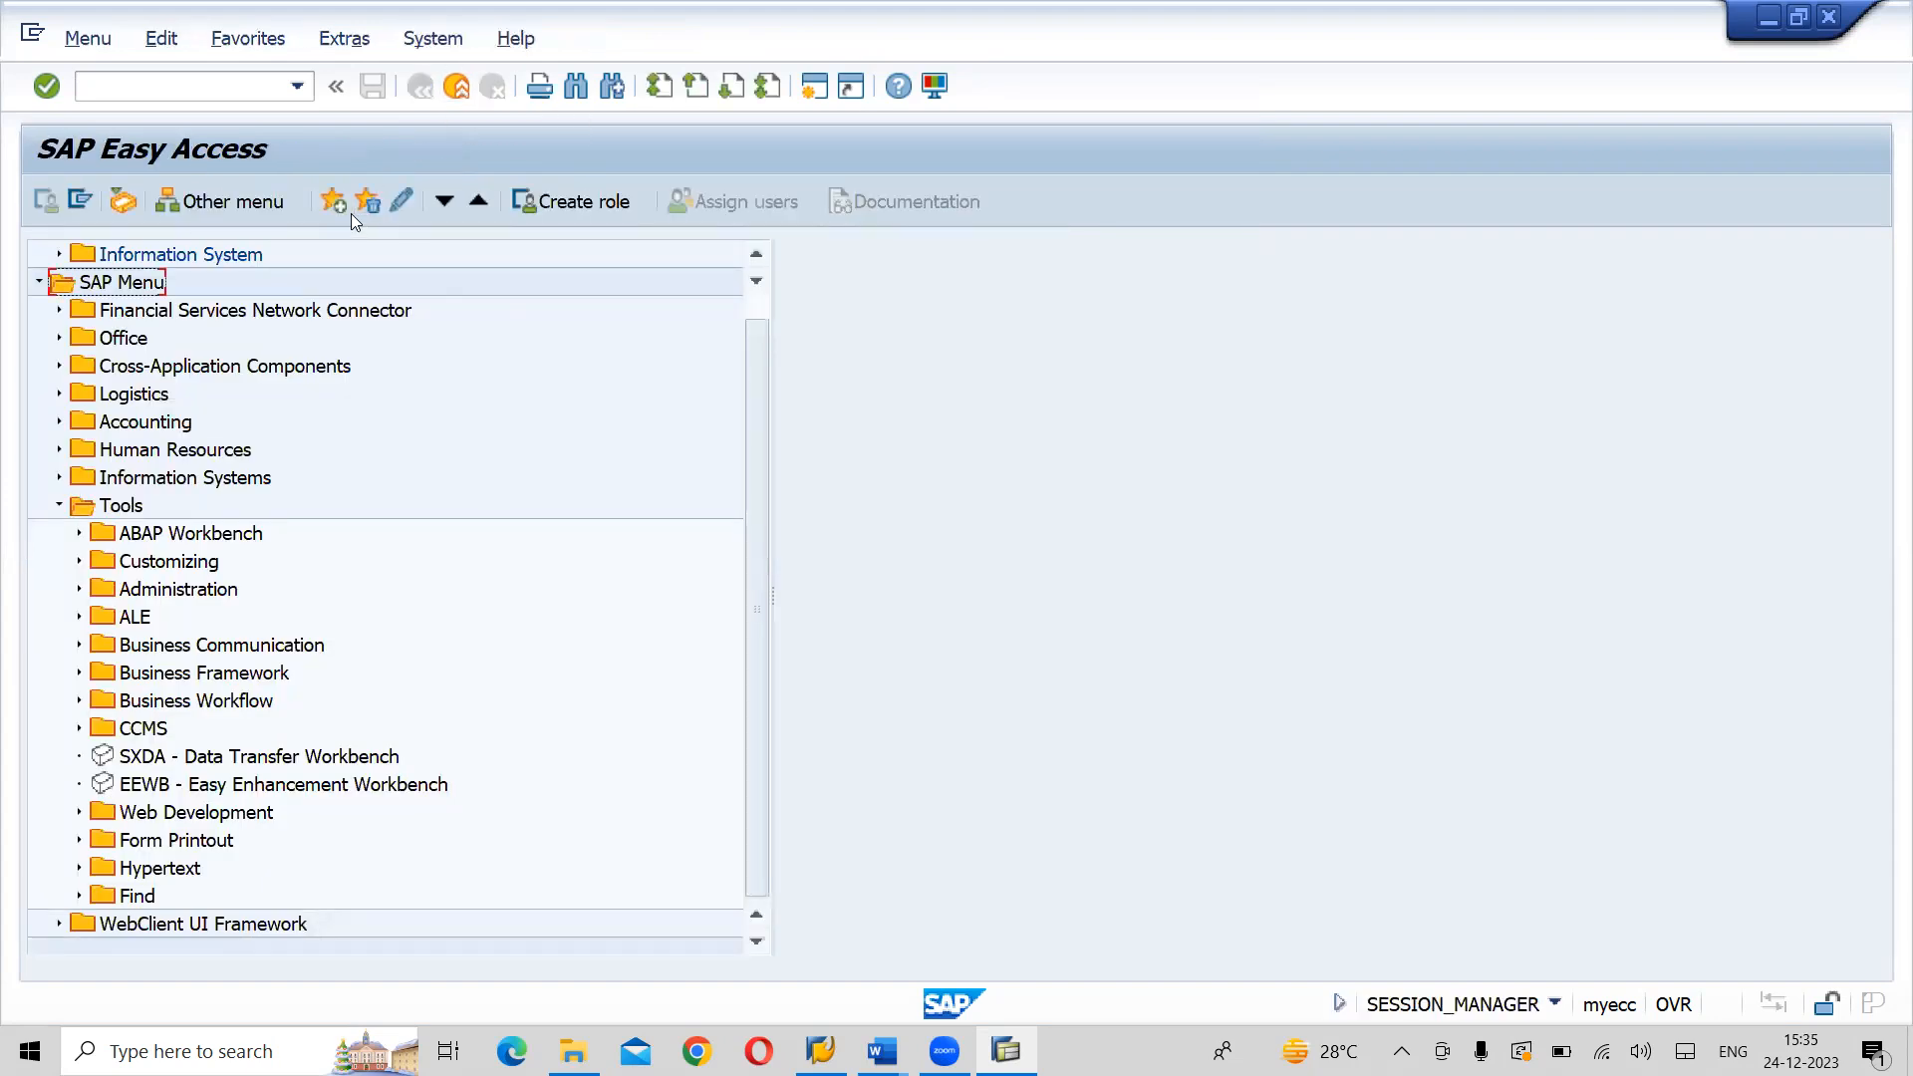
{"action": "left_click", "coordinate": [199, 89]}
{"action": "type", "text": "SX"}
{"action": "key", "text": "BackSpace"}
{"action": "type", "text": "PRO"}
{"action": "key", "text": "Return"}
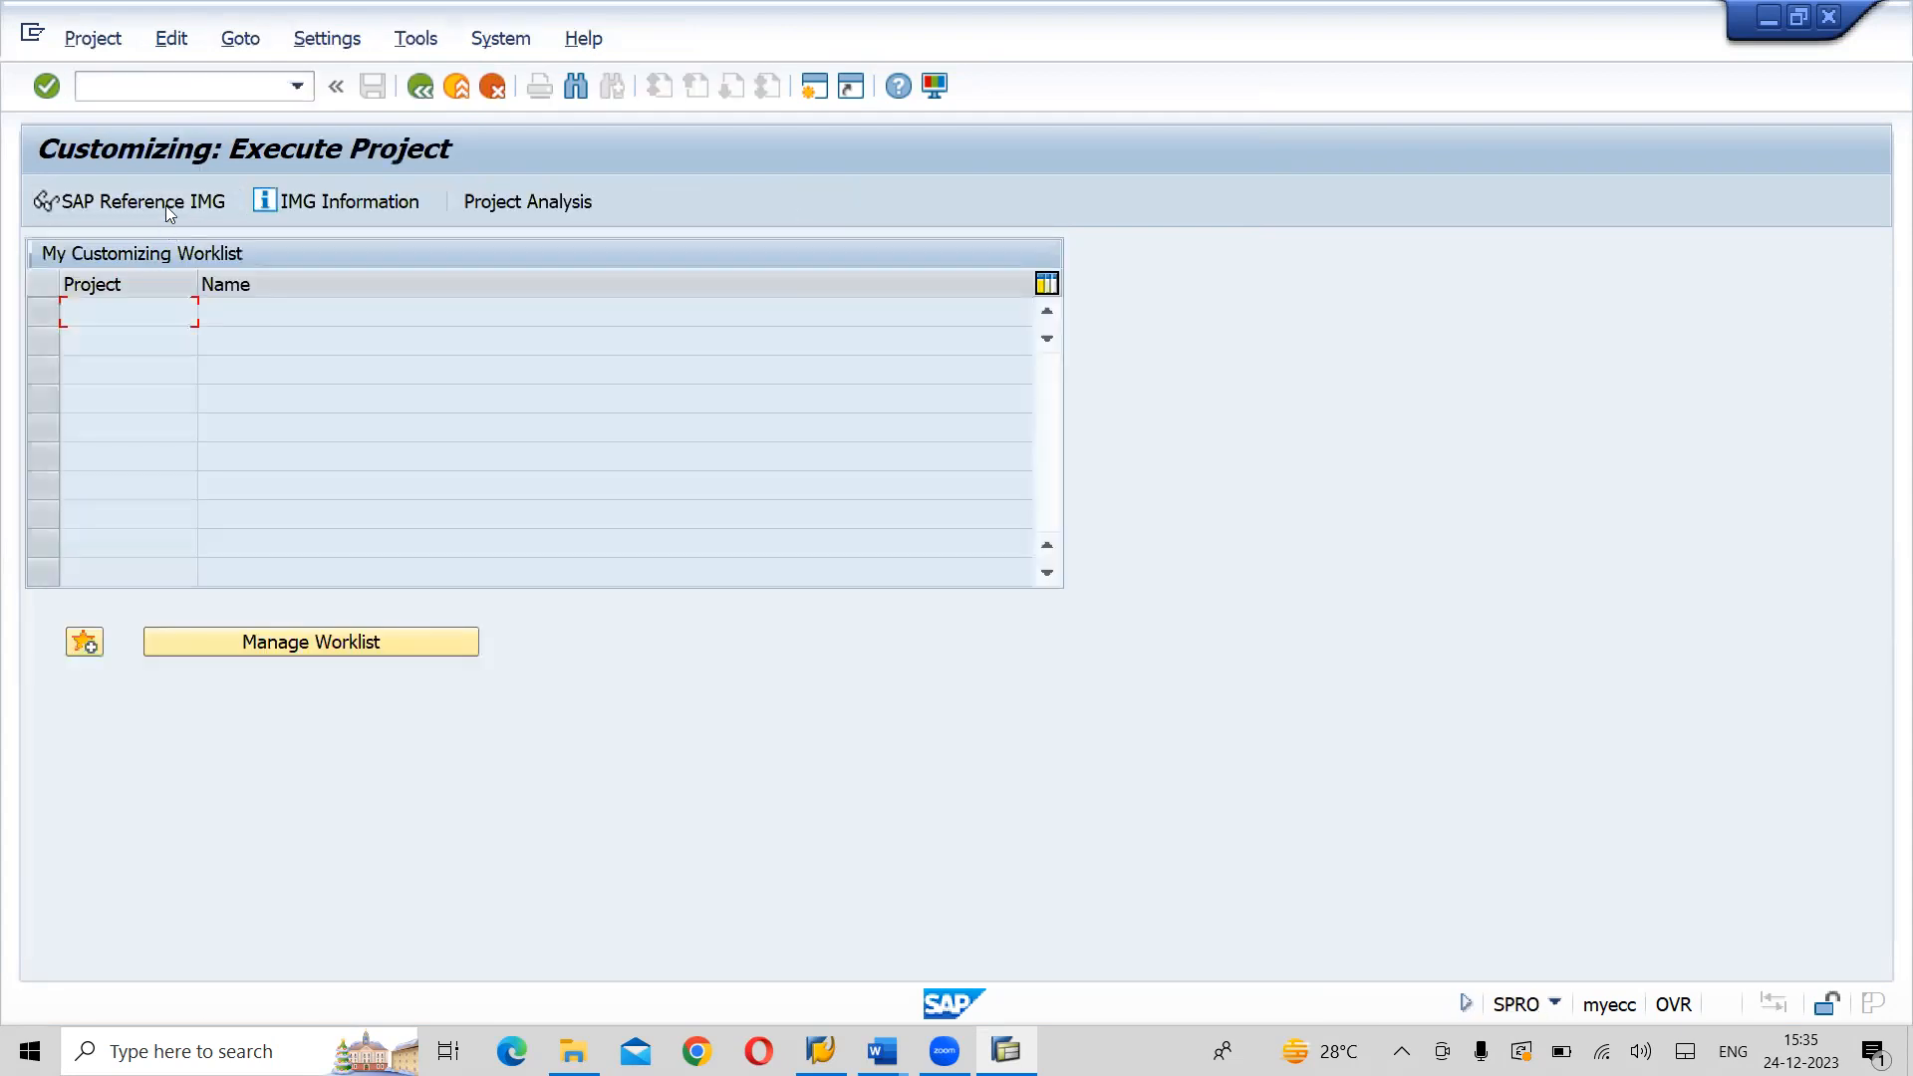
{"action": "left_click", "coordinate": [167, 202]}
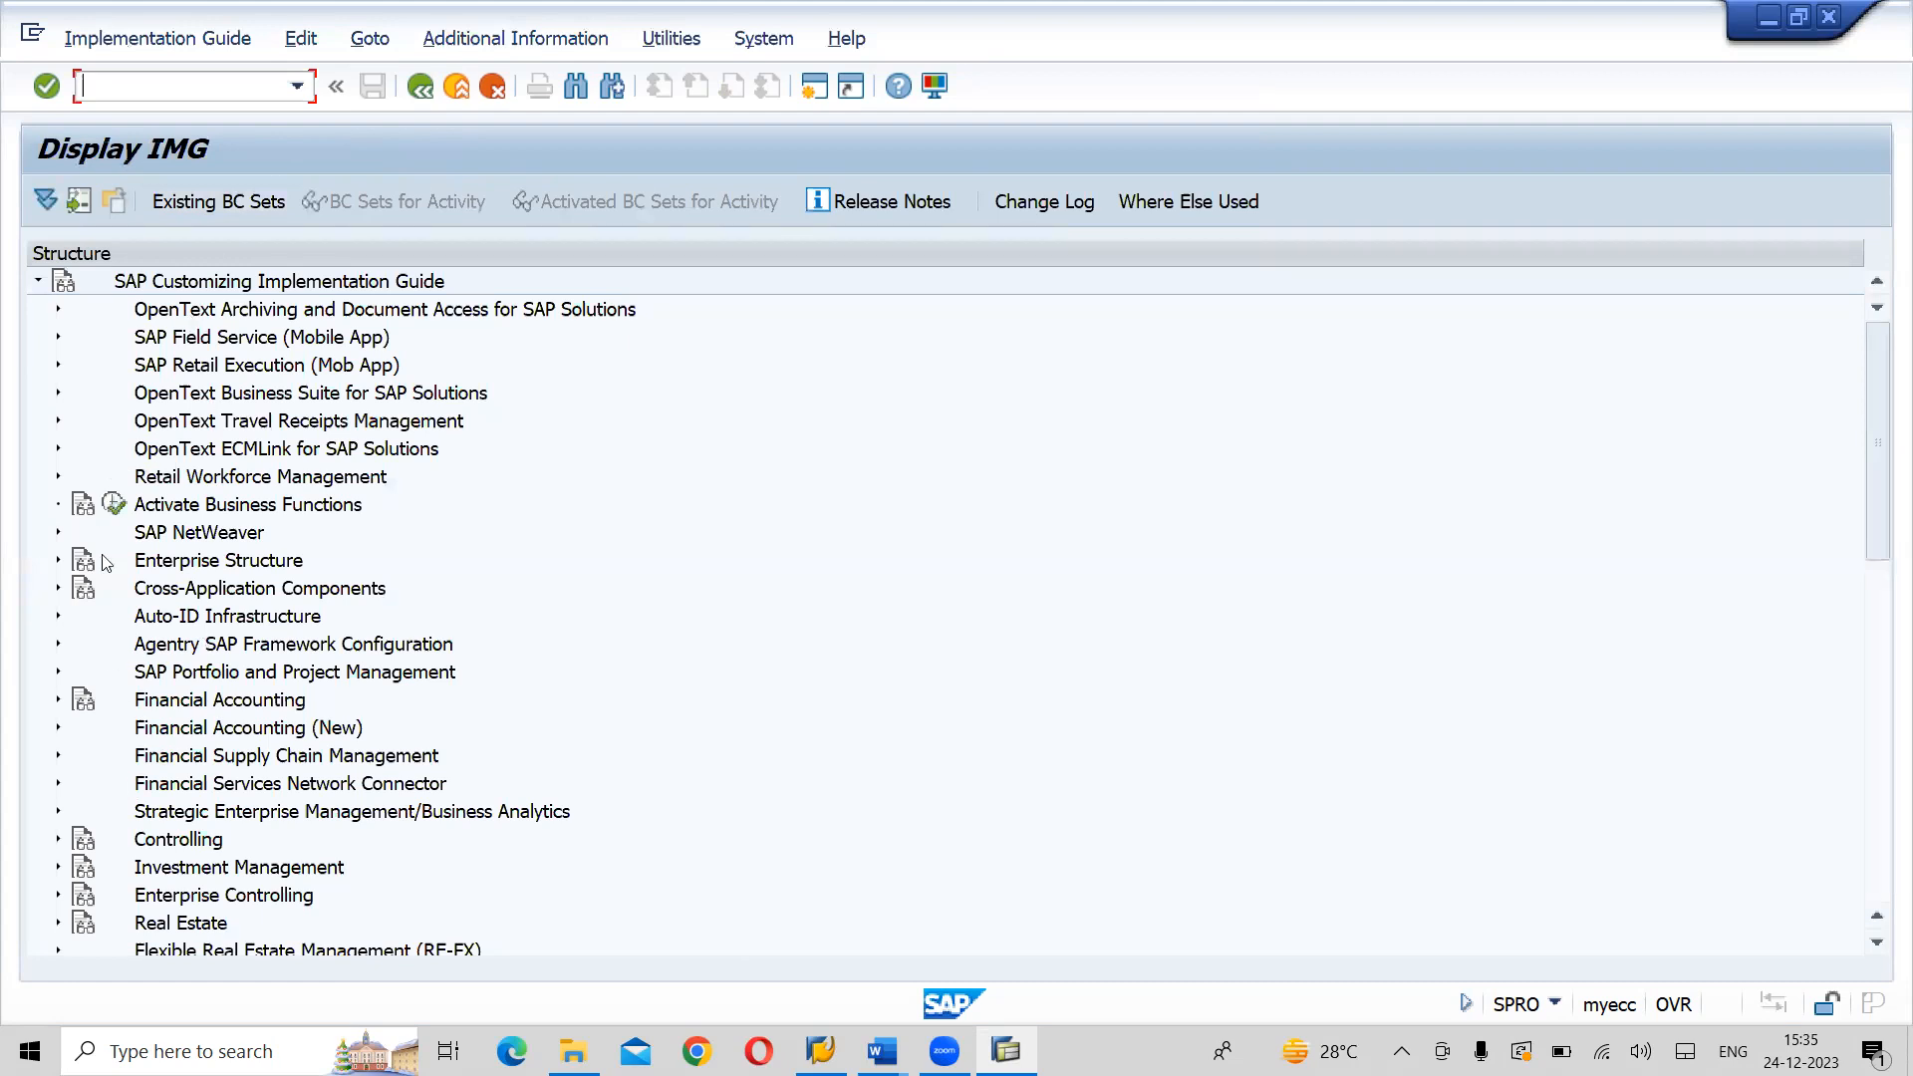
- Expand Enterprise Structure, Definition and Financial Accounting in the IMG tree to list the financial accounting activities
{"action": "left_click", "coordinate": [57, 563]}
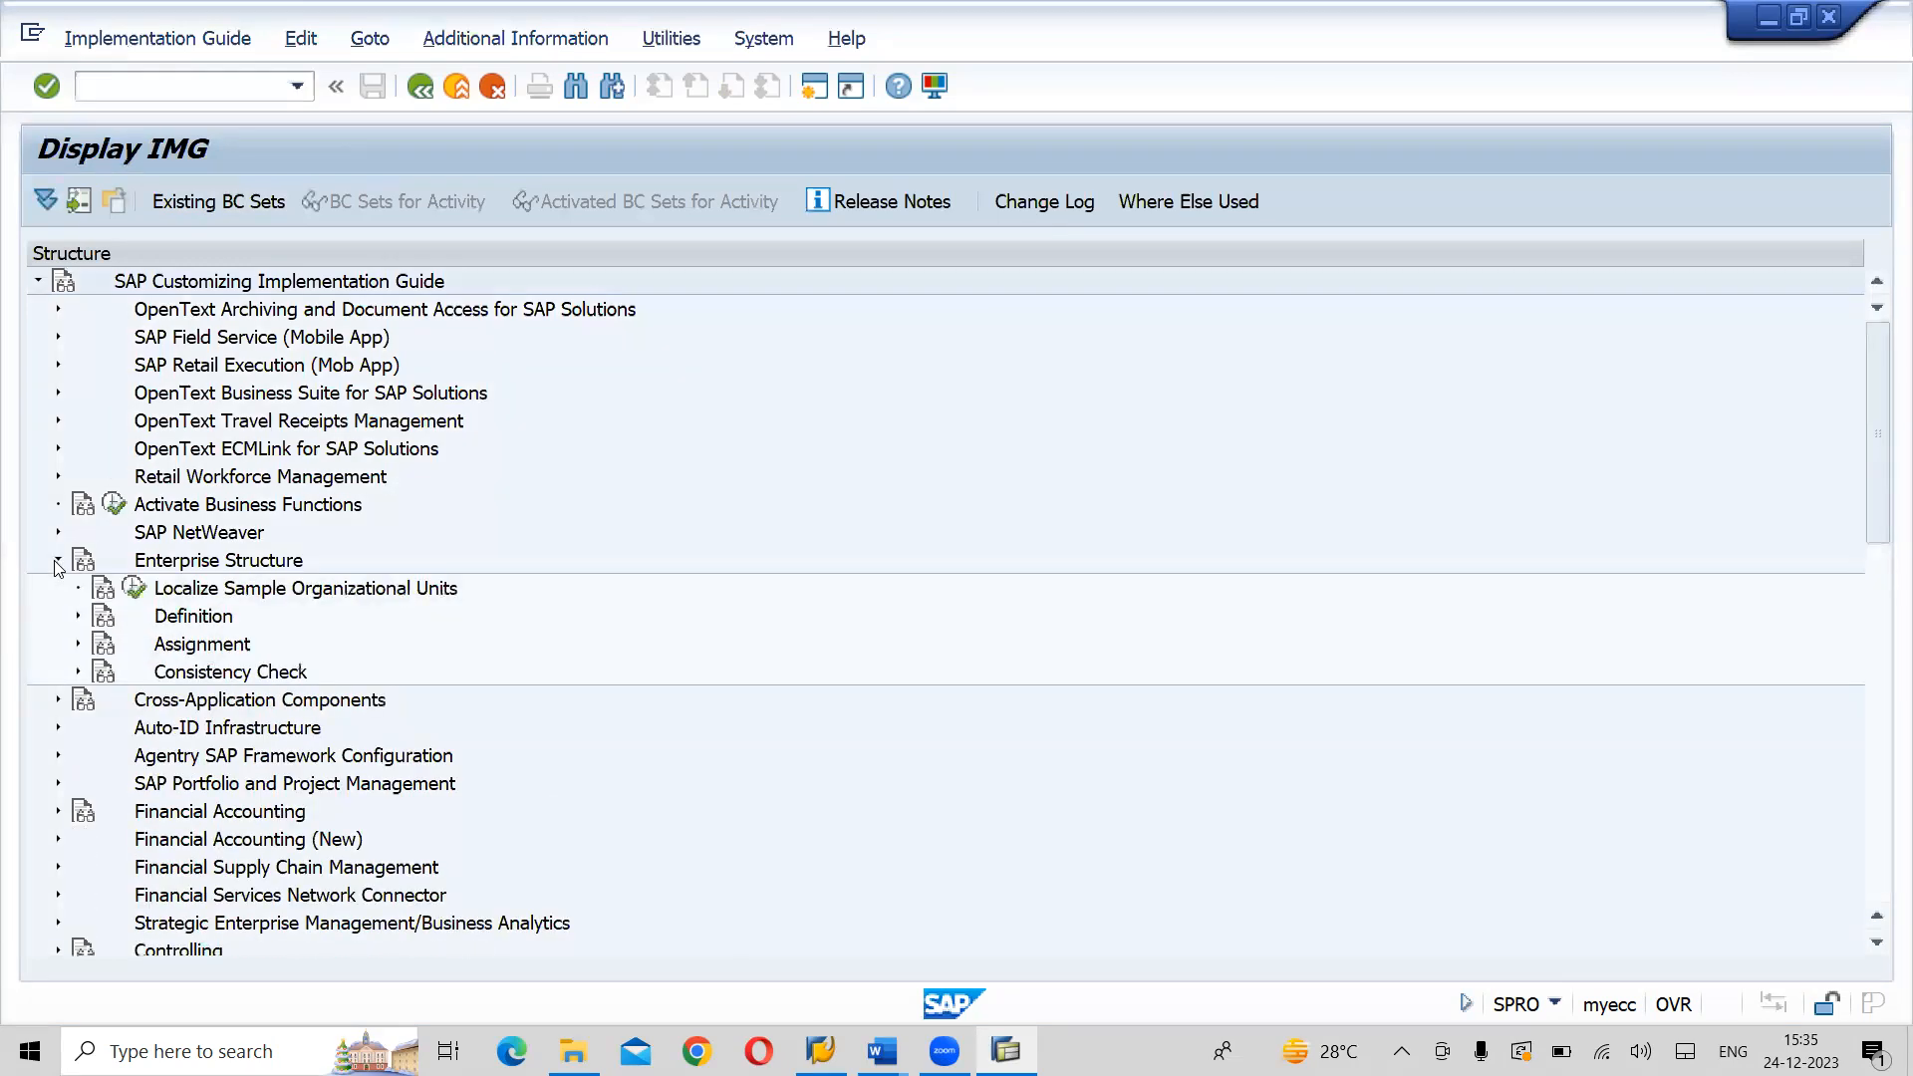
{"action": "left_click", "coordinate": [79, 618]}
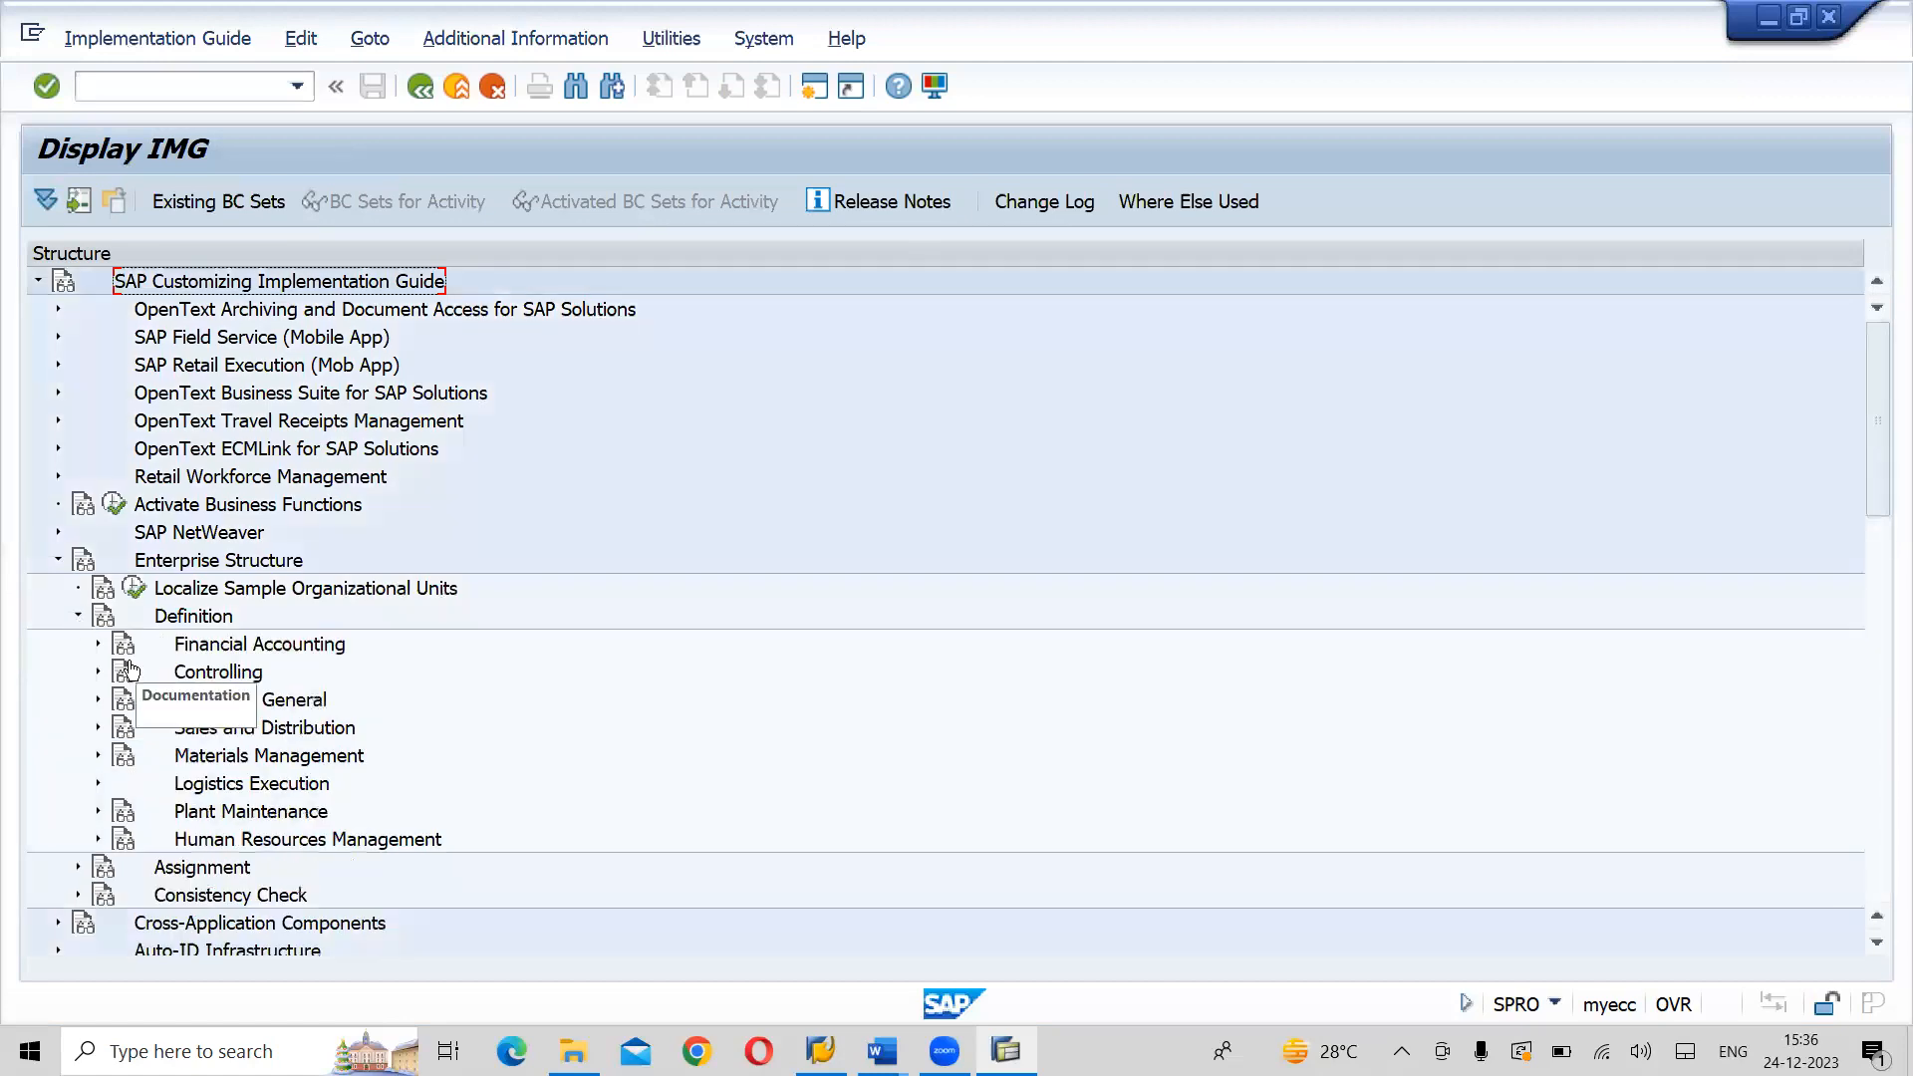
{"action": "left_click", "coordinate": [98, 647]}
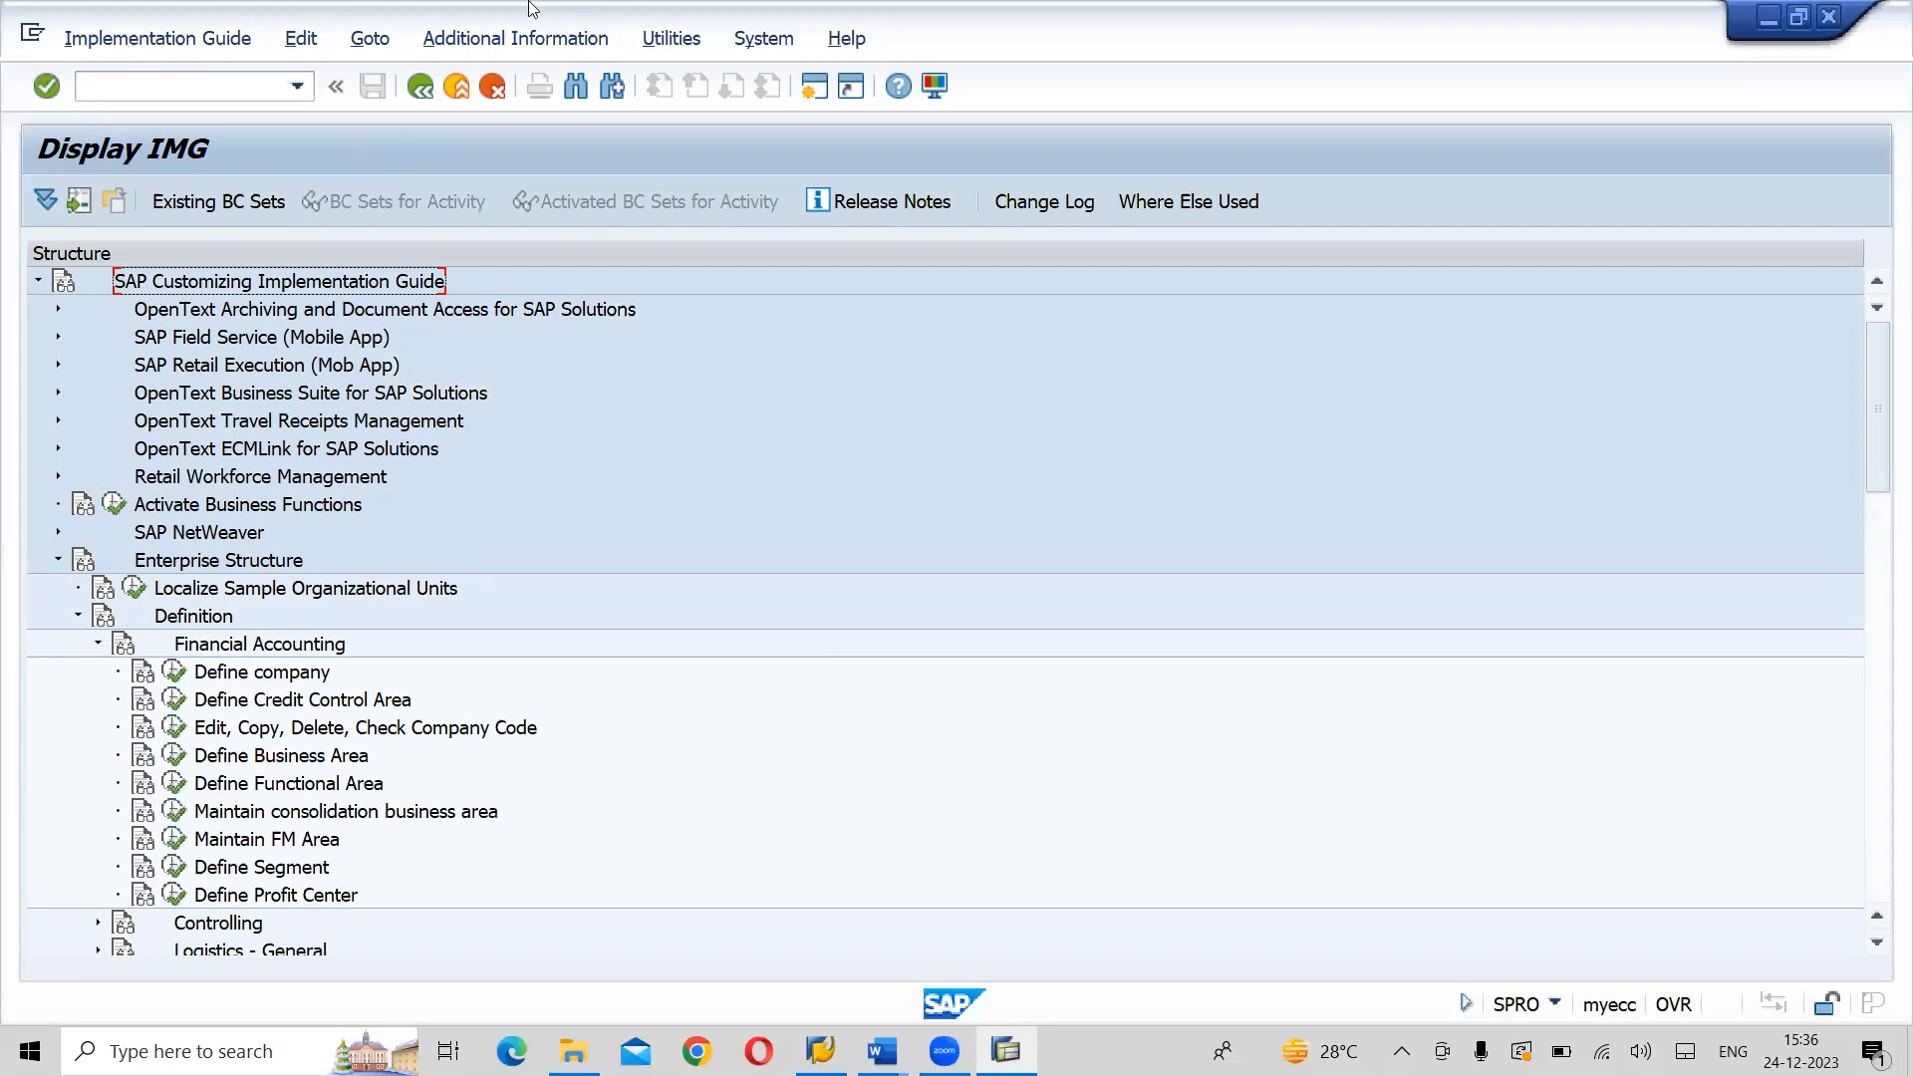
- Show the IMG Activity key as additional information beside the structure and widen its column to fit the full keys
{"action": "left_click", "coordinate": [520, 47]}
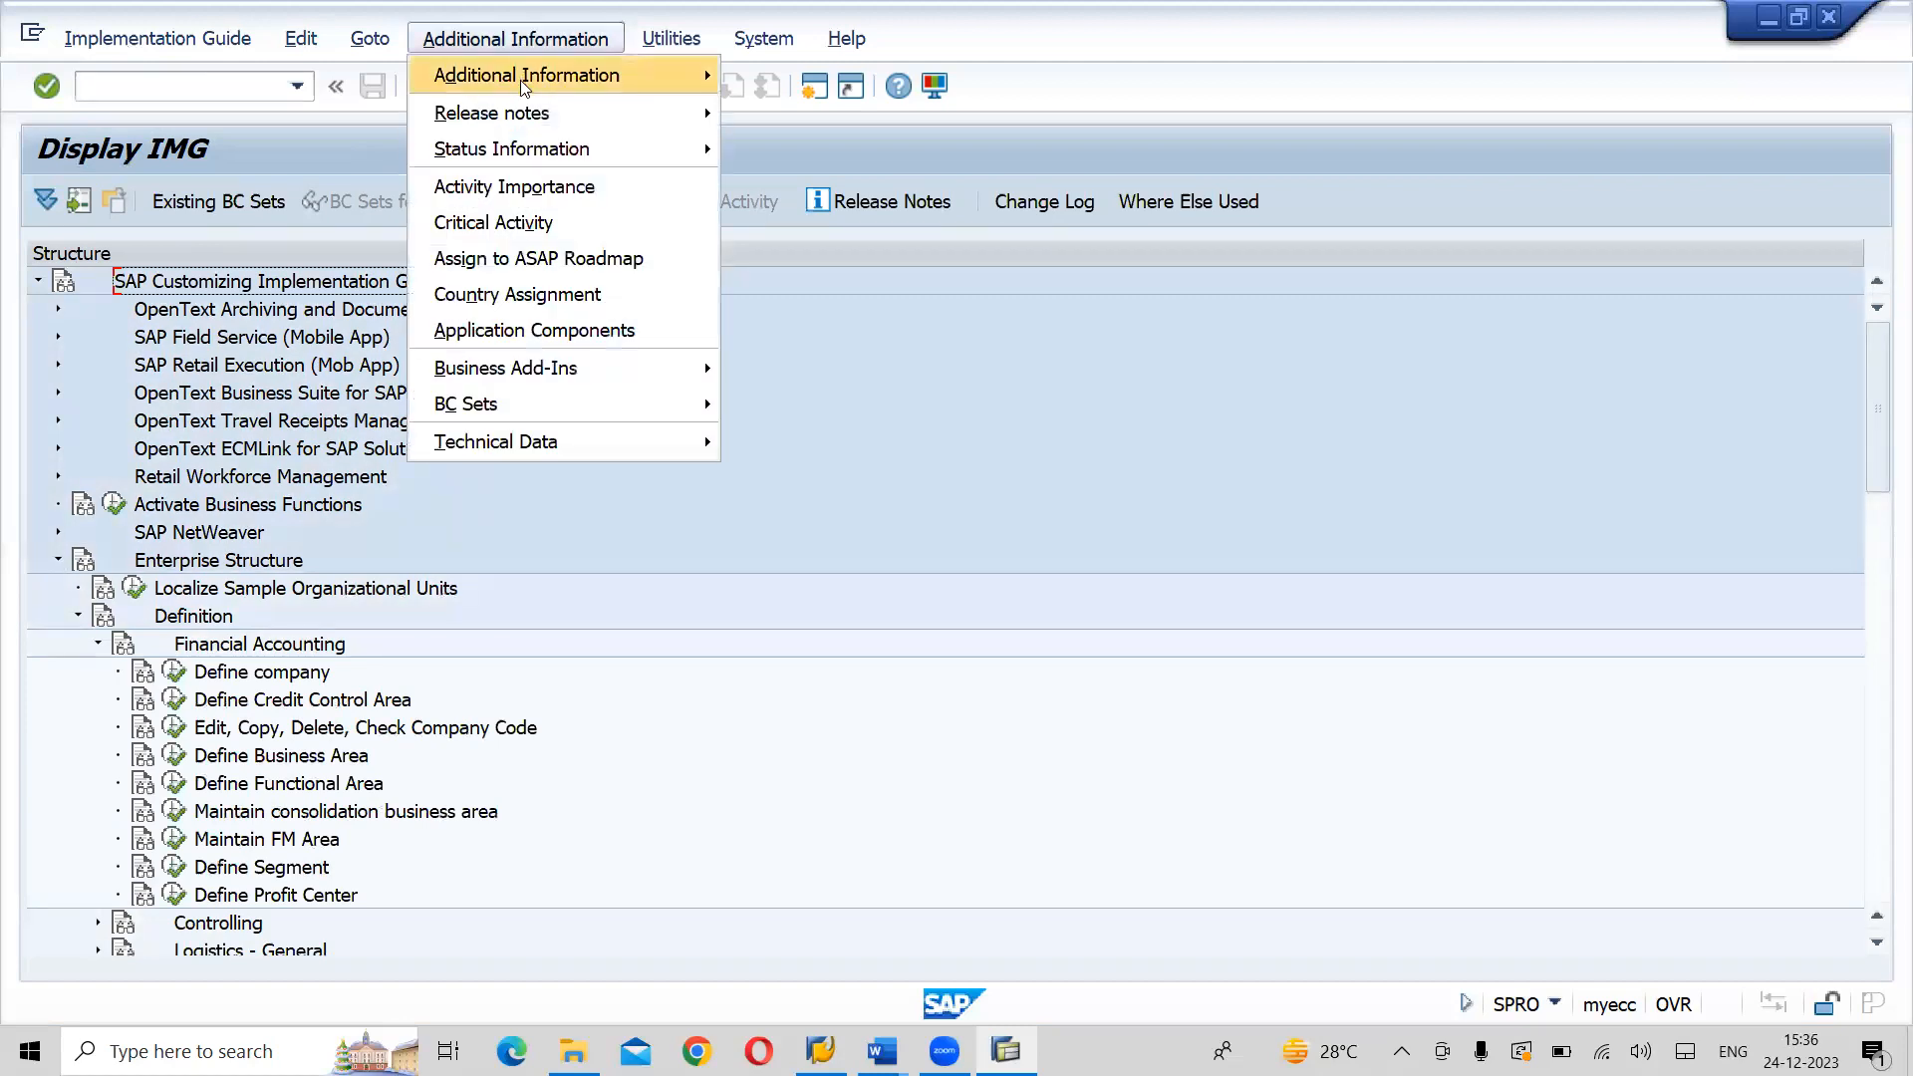
{"action": "mouse_move", "coordinate": [521, 77]}
{"action": "mouse_move", "coordinate": [792, 108]}
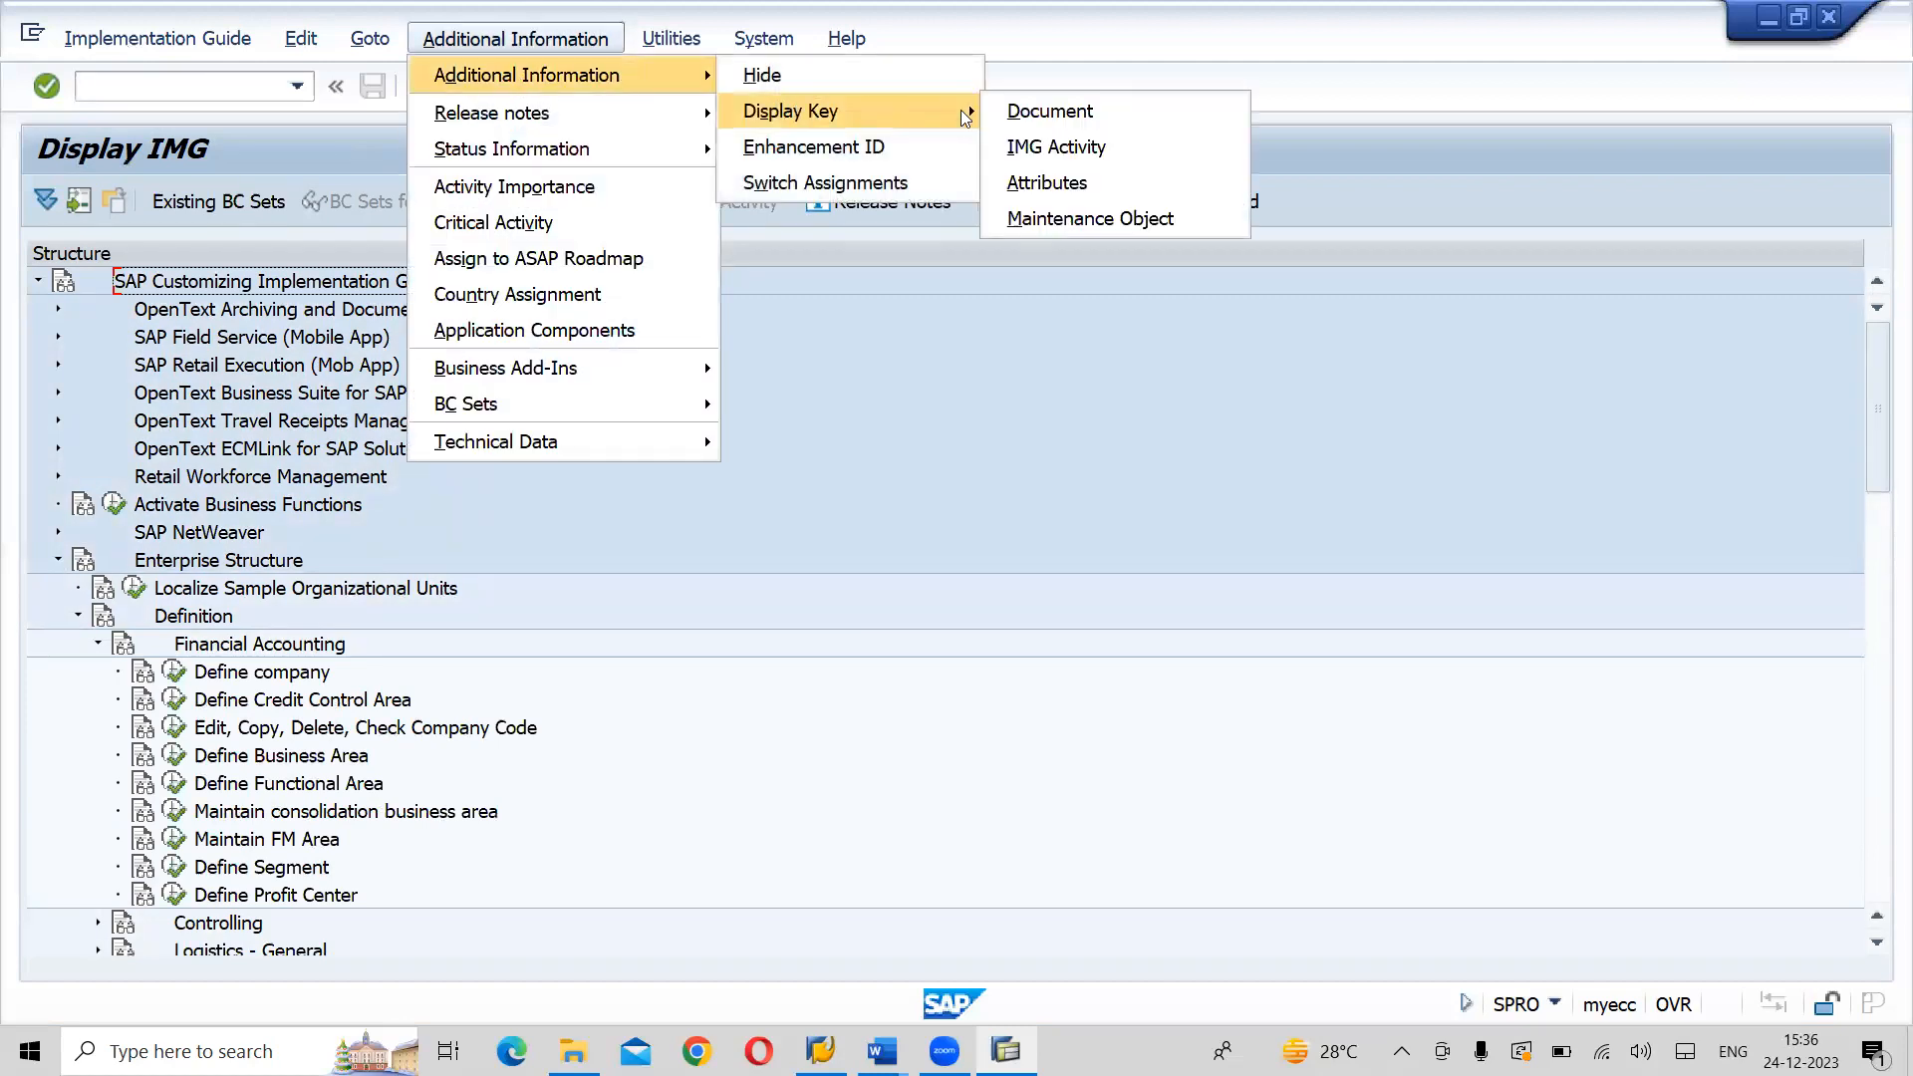
{"action": "left_click", "coordinate": [1058, 149]}
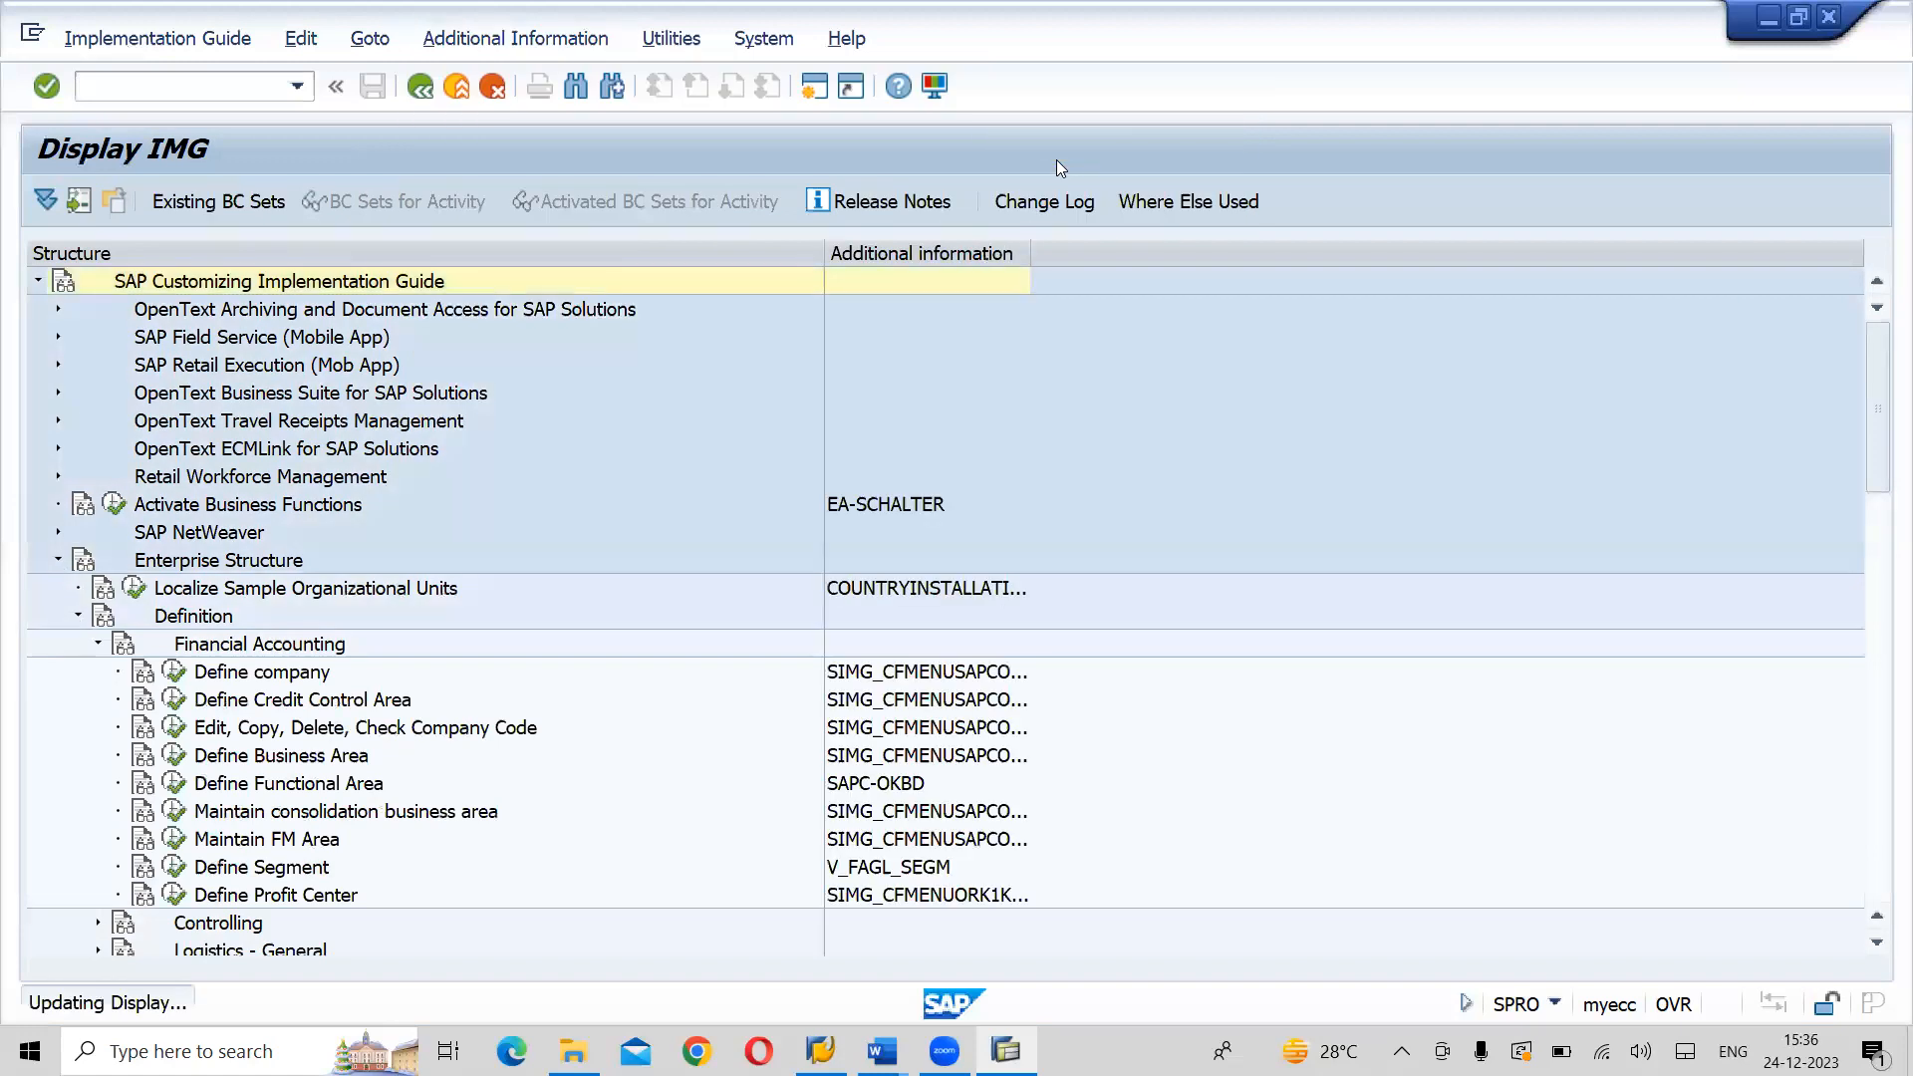
{"action": "left_click_drag", "start_coordinate": [1033, 252], "coordinate": [1115, 246]}
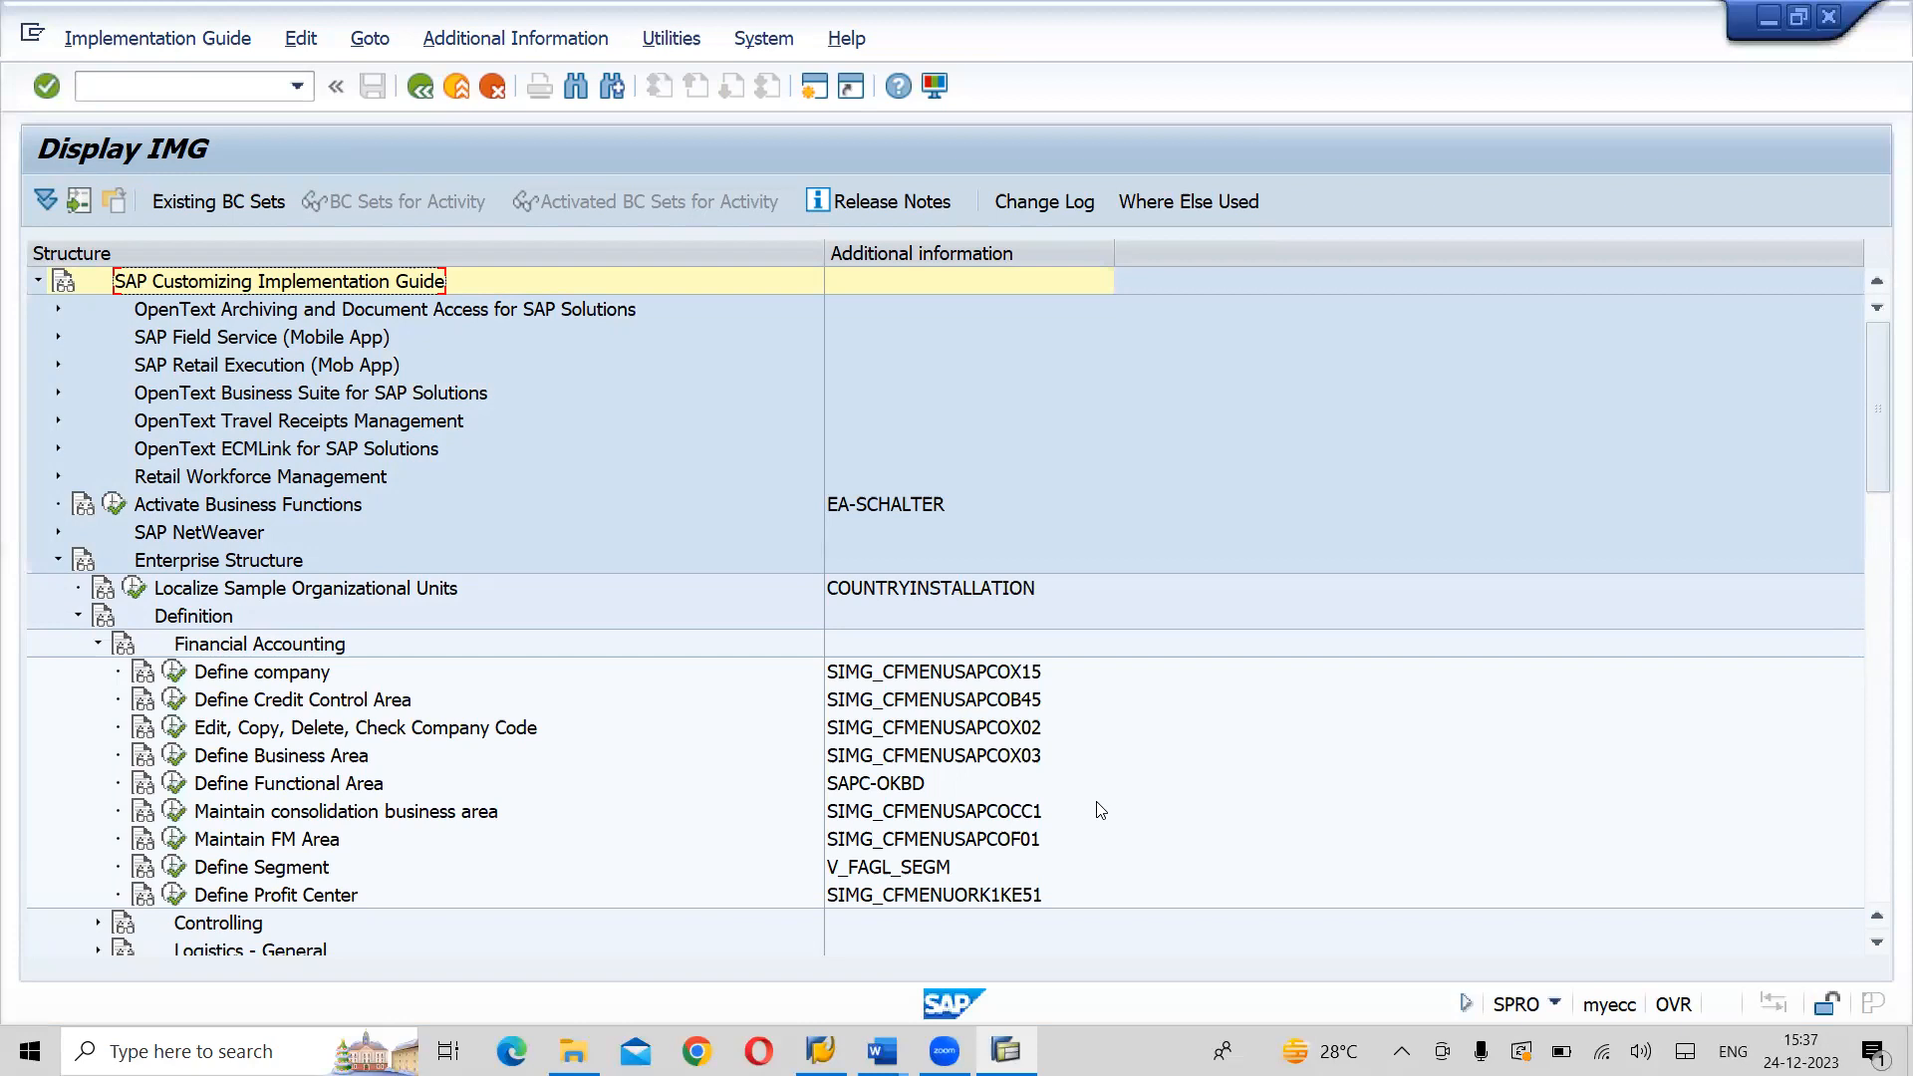
- Switch to Document1 in Word and add the line "Business Process Discurssion" below the SINGAPORE line
{"action": "key", "text": "alt+Tab"}
{"action": "key", "text": "alt+Tab"}
{"action": "key", "text": "alt+Tab"}
{"action": "key", "text": "alt+Tab"}
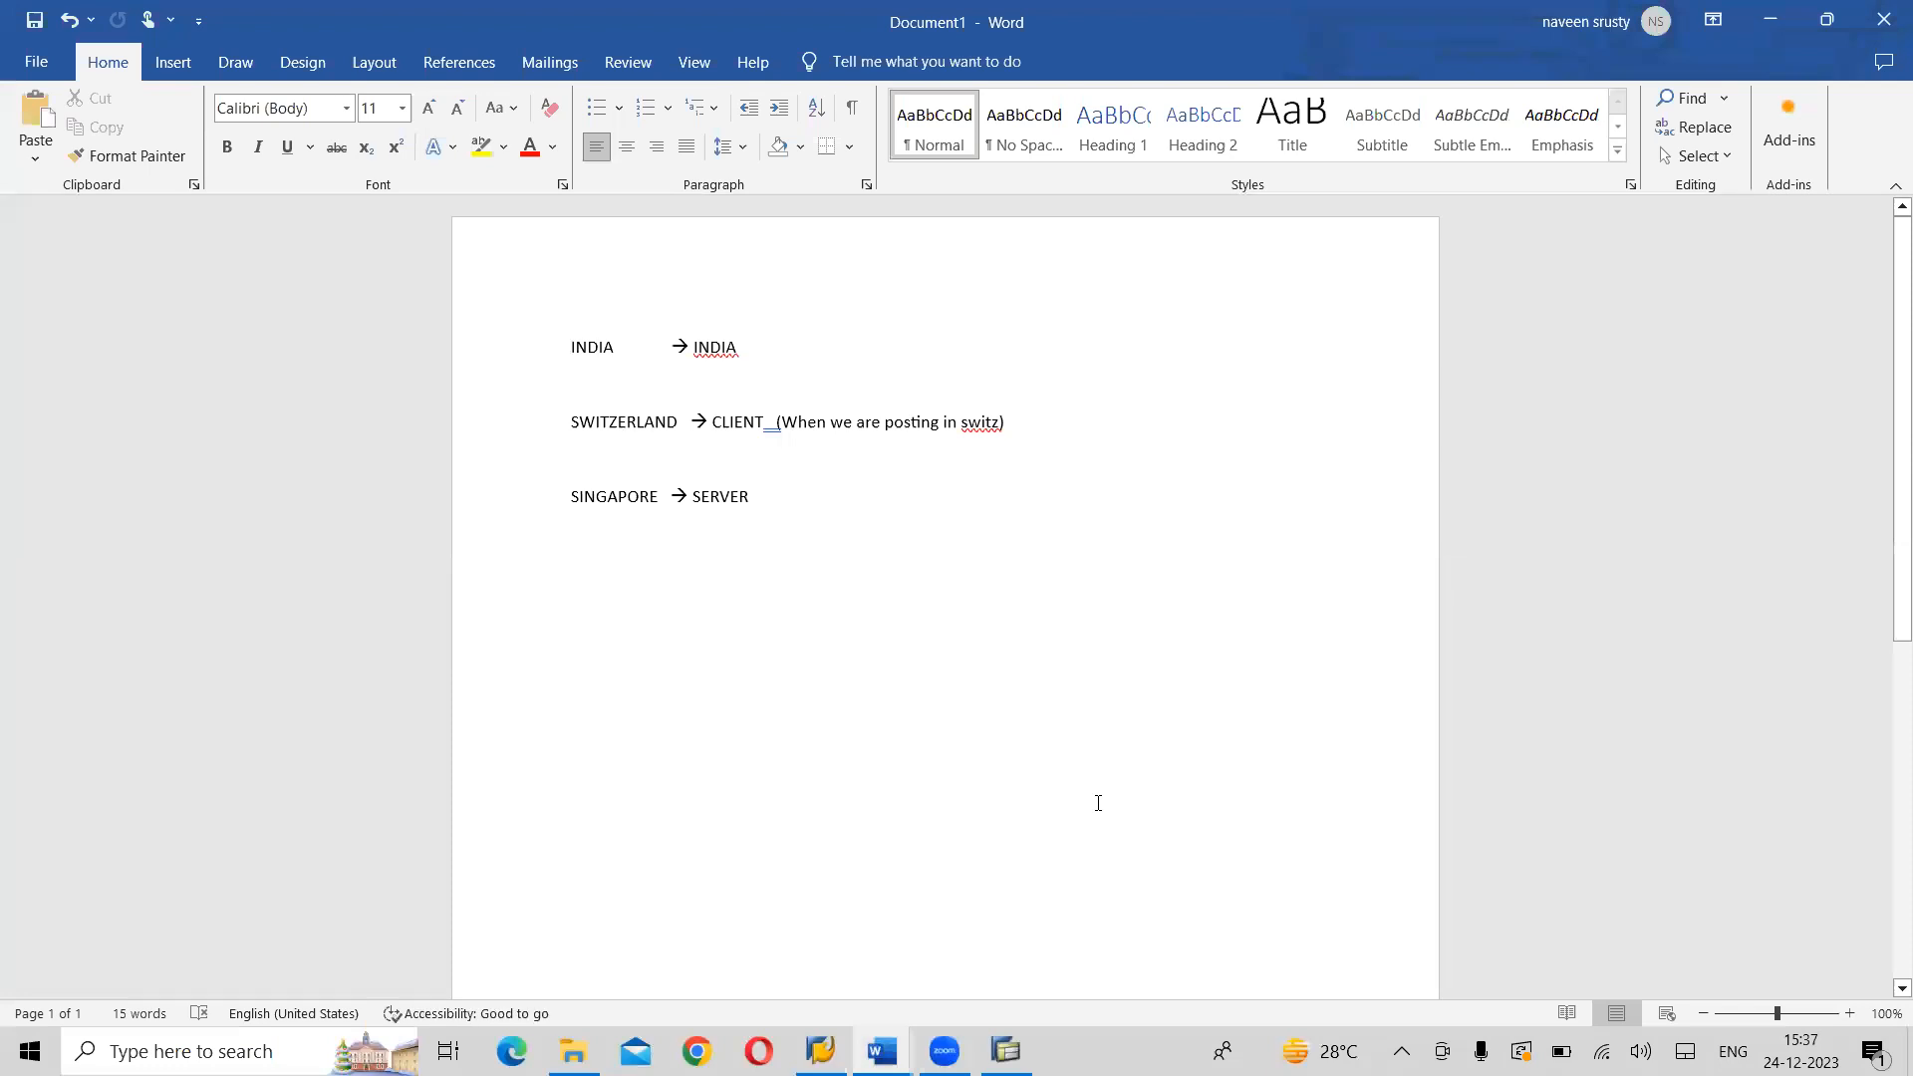
{"action": "left_click", "coordinate": [825, 489]}
{"action": "key", "text": "Return"}
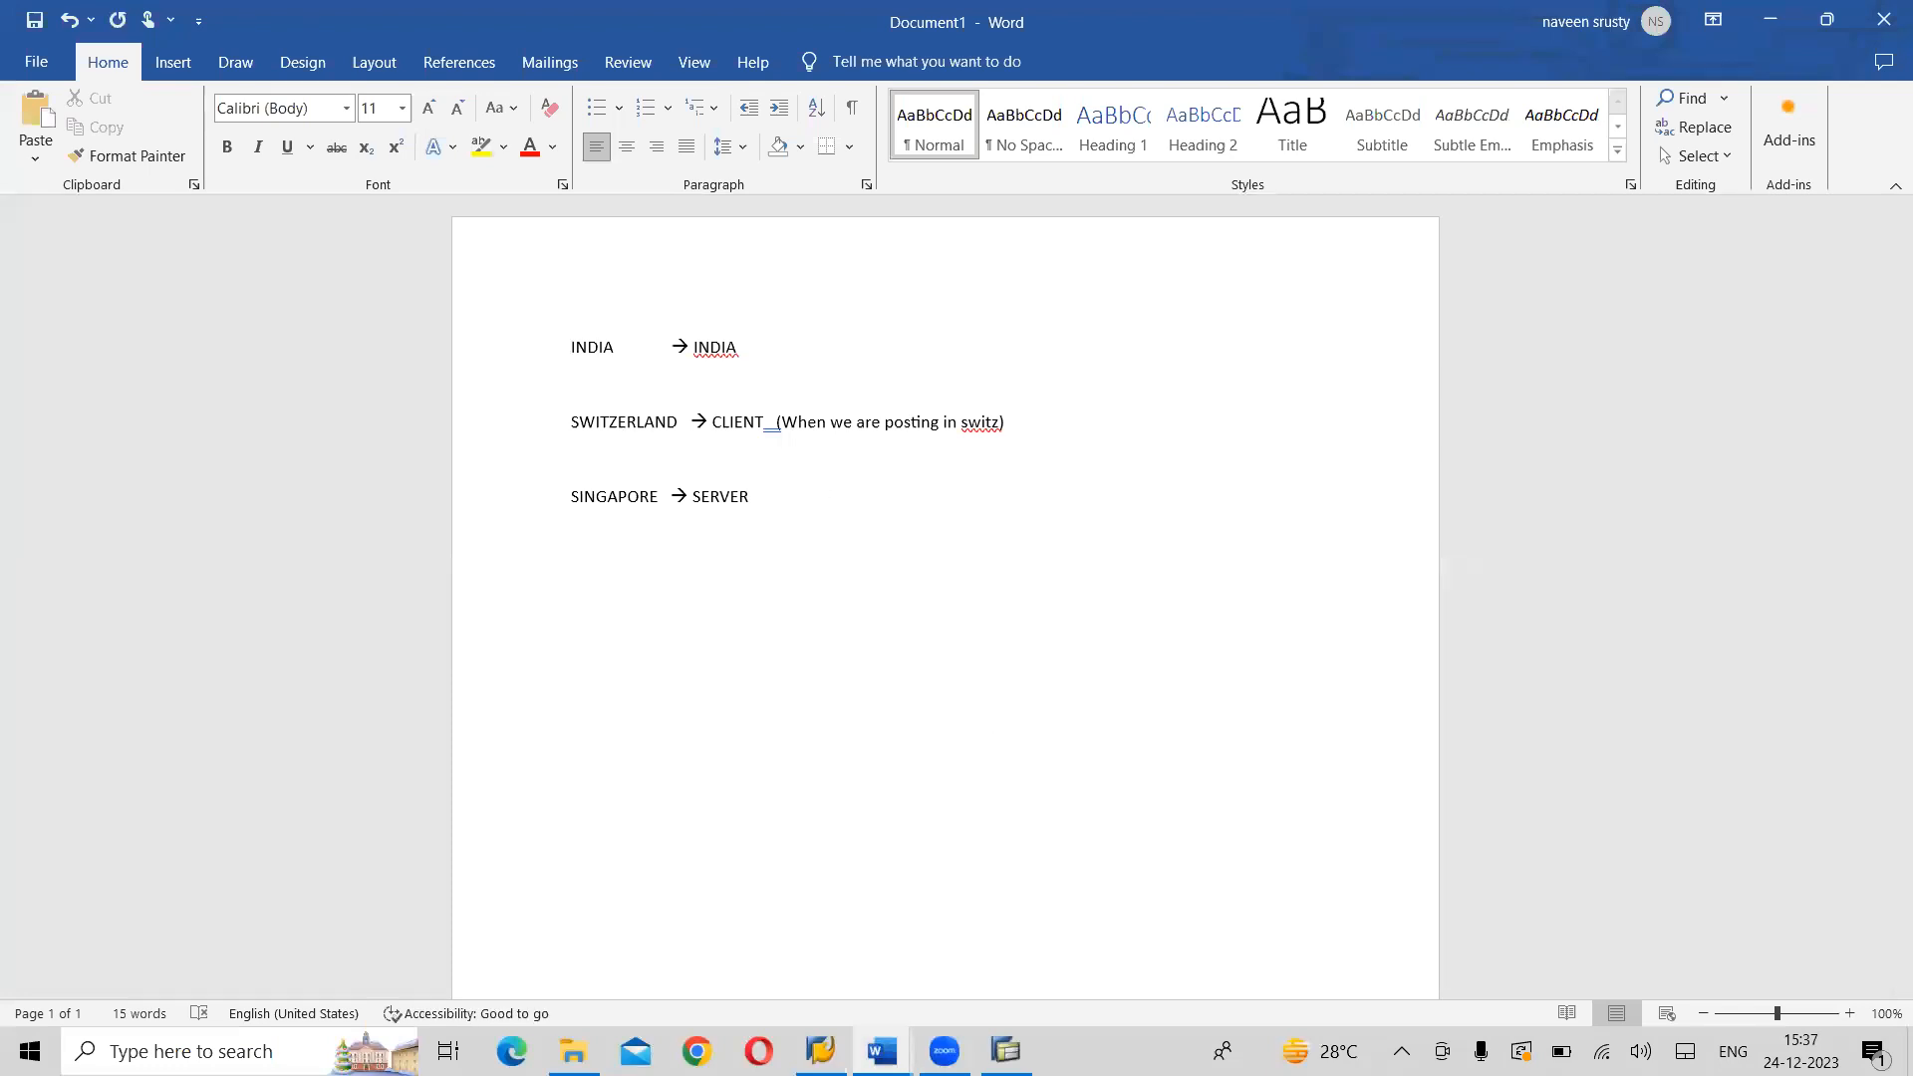
{"action": "type", "text": "Business Proc"}
{"action": "type", "text": "Discurrs"}
{"action": "key", "text": "BackSpace"}
{"action": "key", "text": "BackSpace"}
{"action": "type", "text": "ssion"}
{"action": "key", "text": "Return"}
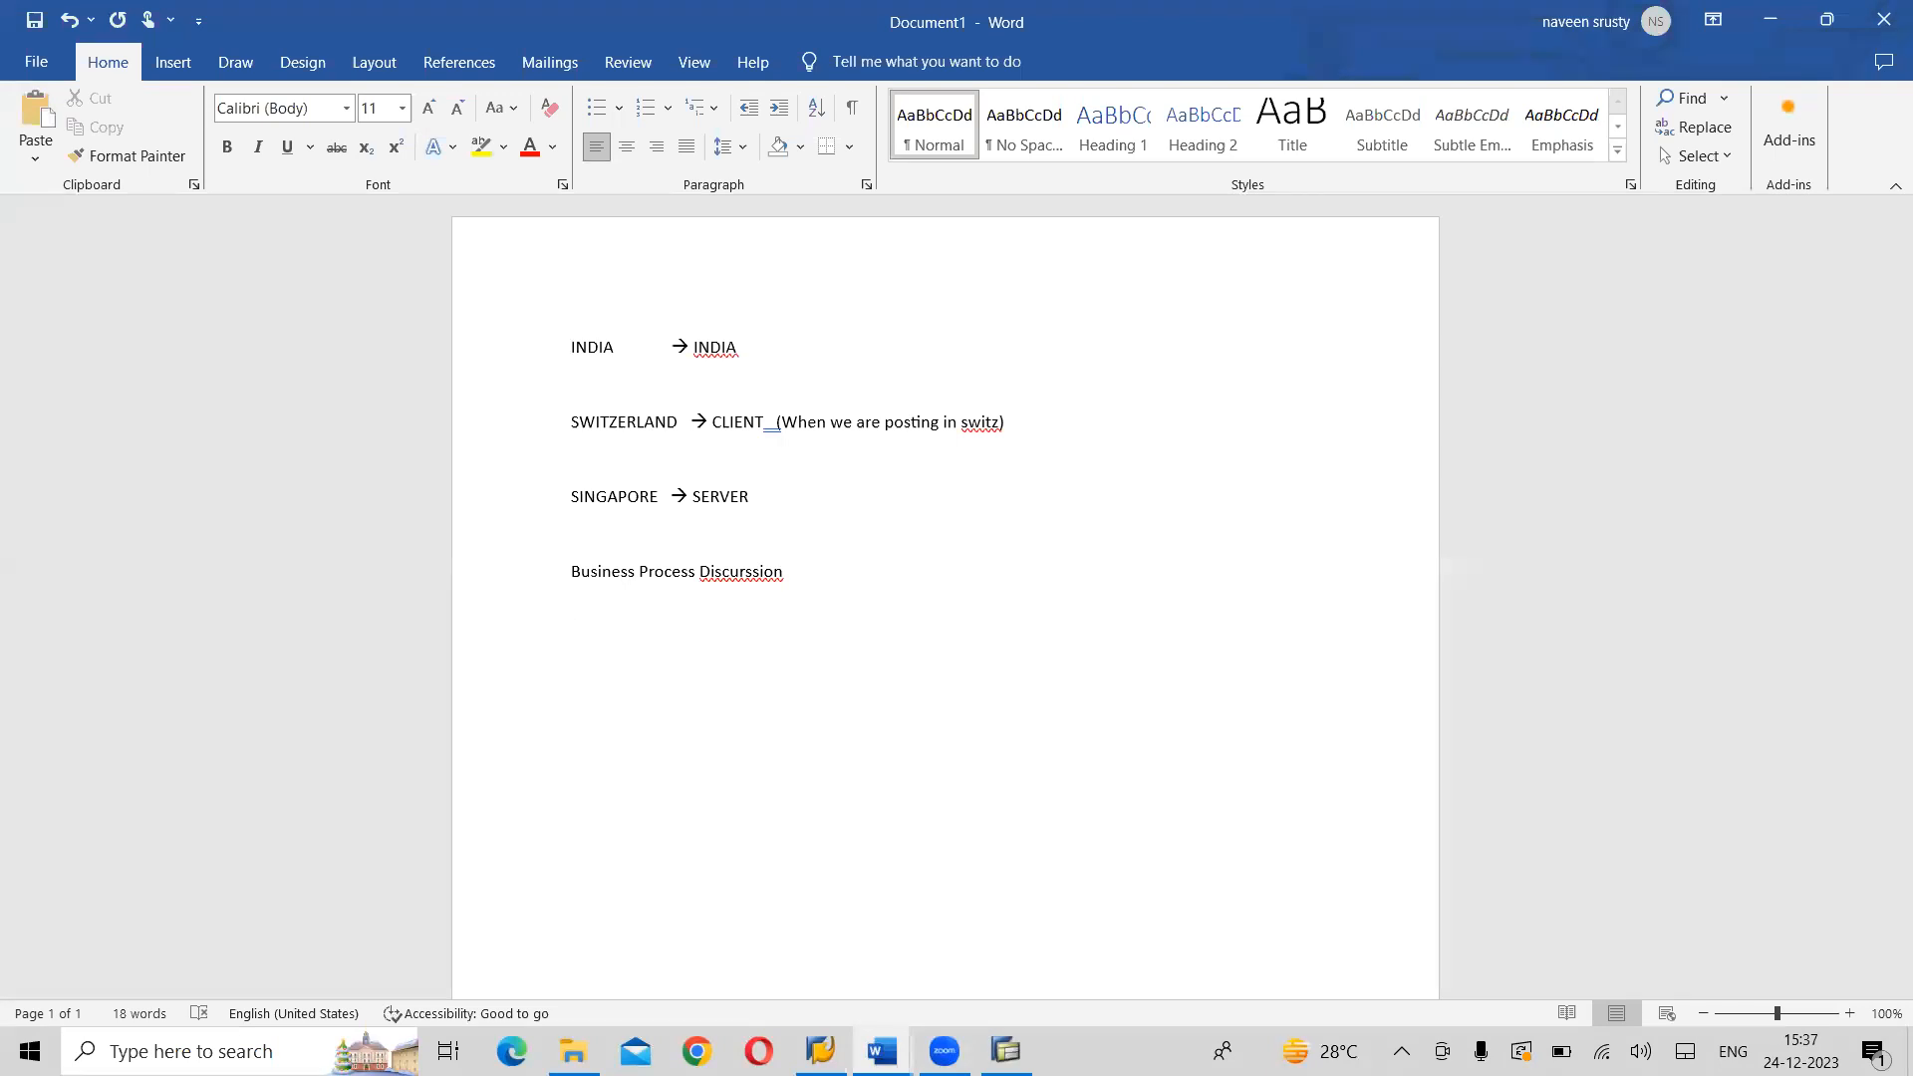
- Add the lines "Configuration", "Master Data", "Transactional Data" and "Reports" below the Business Process line
{"action": "type", "text": "Configuration"}
{"action": "key", "text": "Return"}
{"action": "type", "text": "Master Data"}
{"action": "key", "text": "Return"}
{"action": "type", "text": "Transactional Data"}
{"action": "key", "text": "Return"}
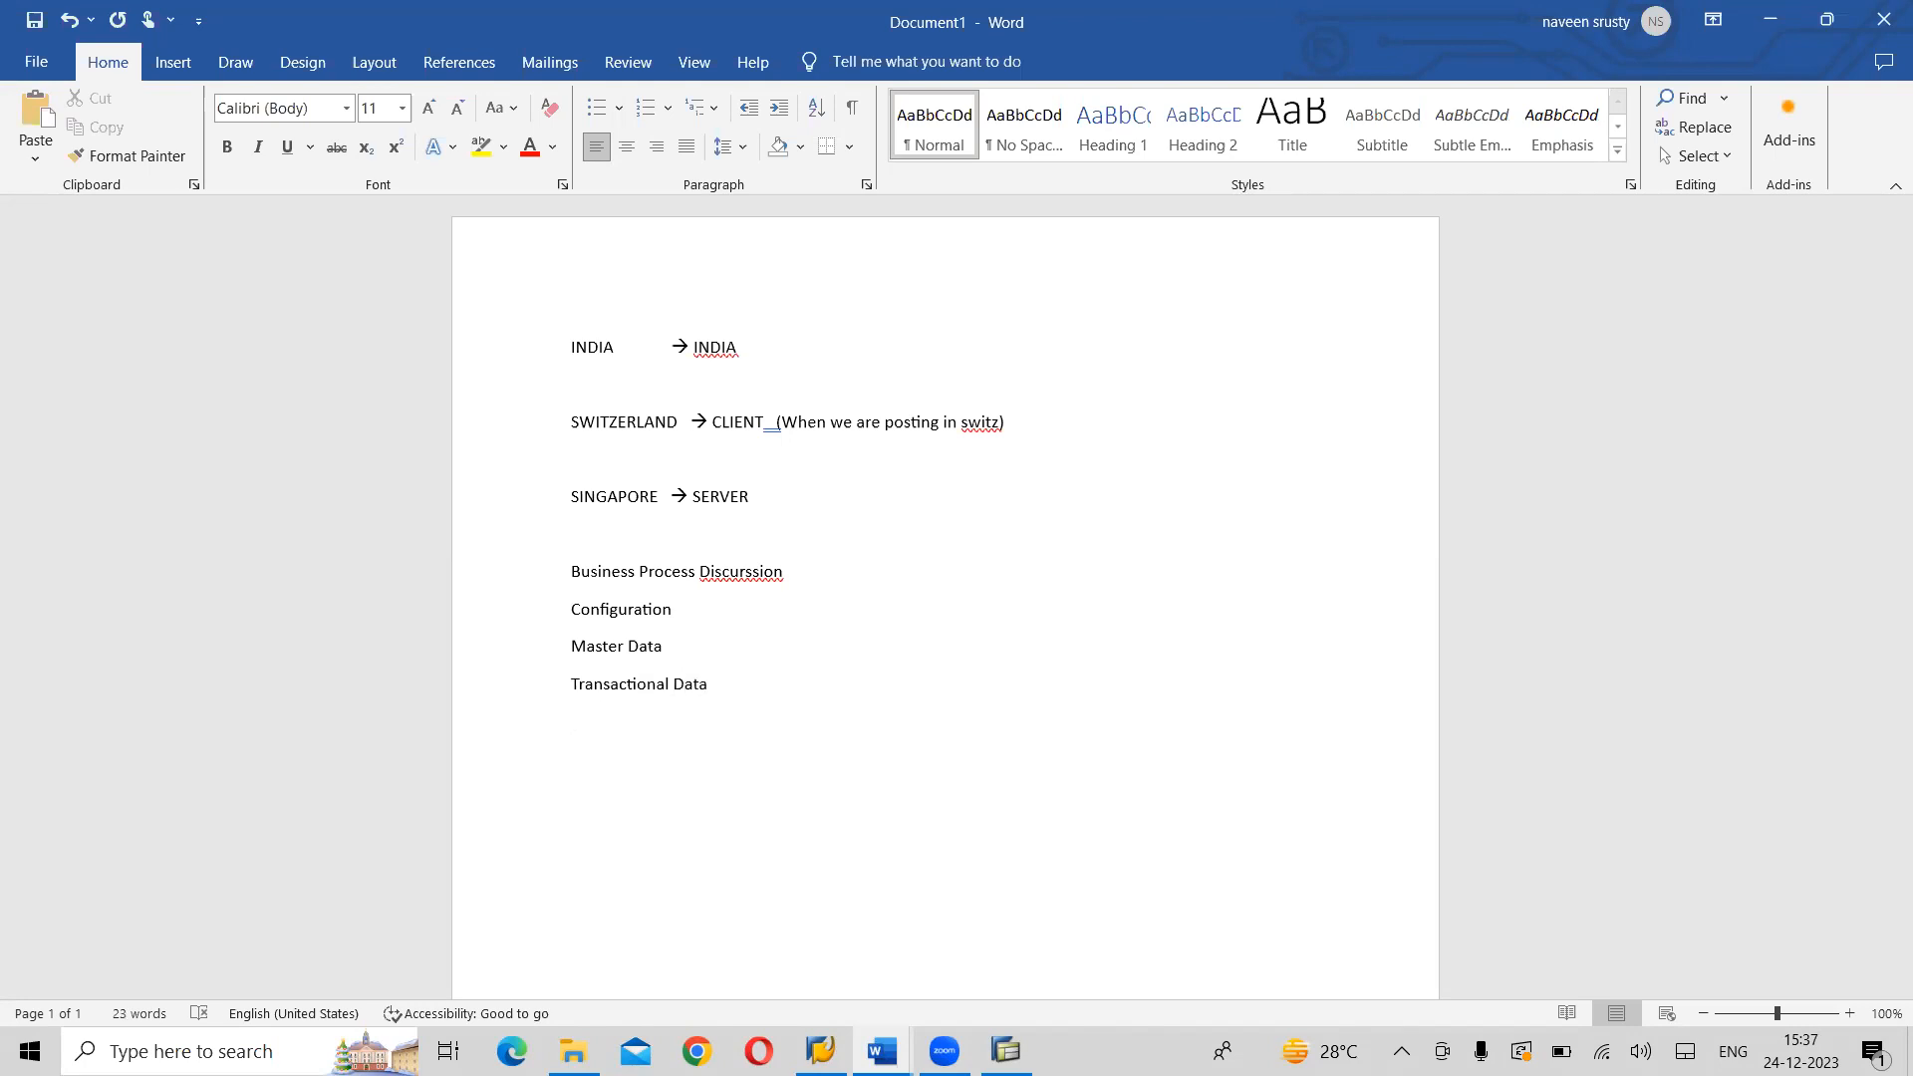
{"action": "type", "text": "Reports --> th"}
- Append an arrow and "Theory Part" to the Business Process line, and an arrow and "SPRO SCREEN" to the Configuration line
{"action": "key", "text": "BackSpace"}
{"action": "key", "text": "BackSpace"}
{"action": "type", "text": "Theory Part-> s"}
{"action": "key", "text": "BackSpace"}
{"action": "type", "text": "SPRO SCREEN"}
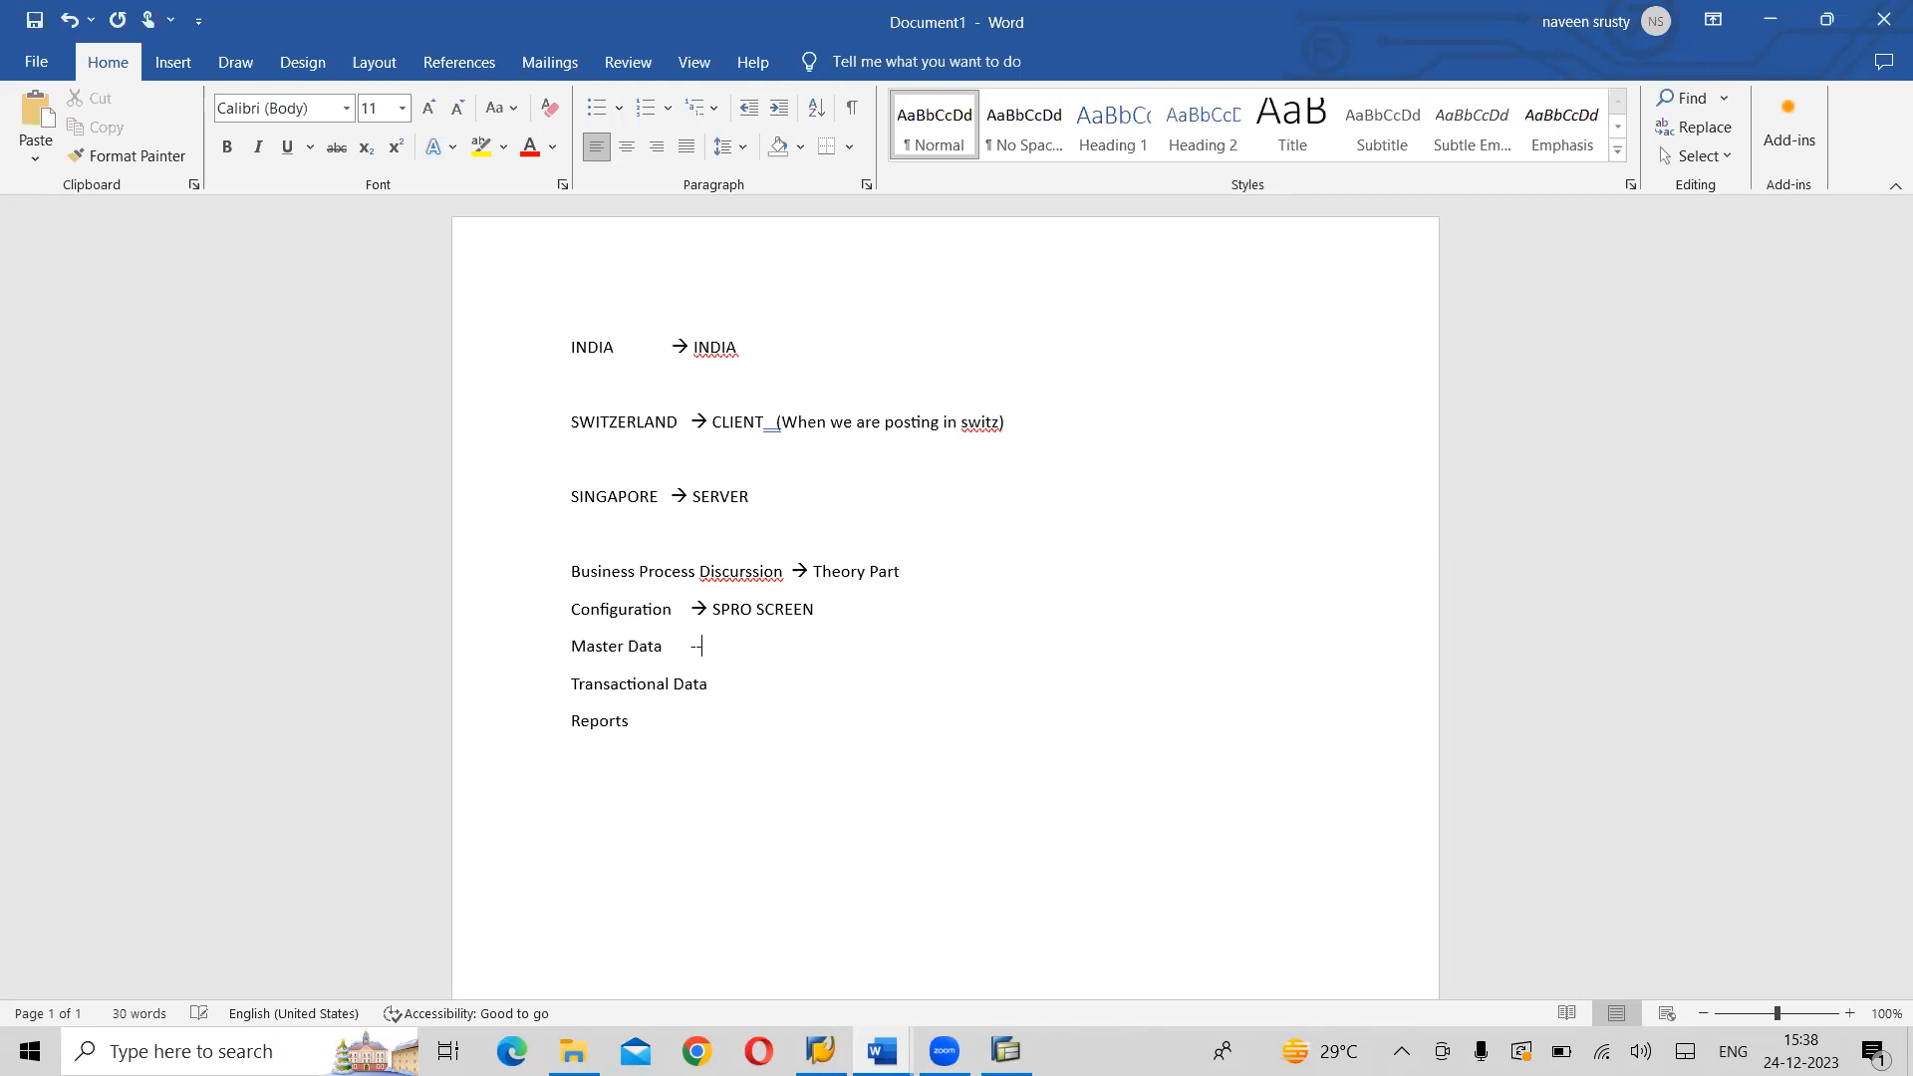
{"action": "type", "text": ">"}
{"action": "type", "text": "SAP"}
{"action": "type", "text": " MENU"}
- Append an arrow and "SAP MENU" to each of the Master Data, Transactional Data and Reports lines
{"action": "key", "text": "Down"}
{"action": "type", "text": "--> SAP MENU"}
{"action": "key", "text": "Down"}
{"action": "type", "text": "--> ASA"}
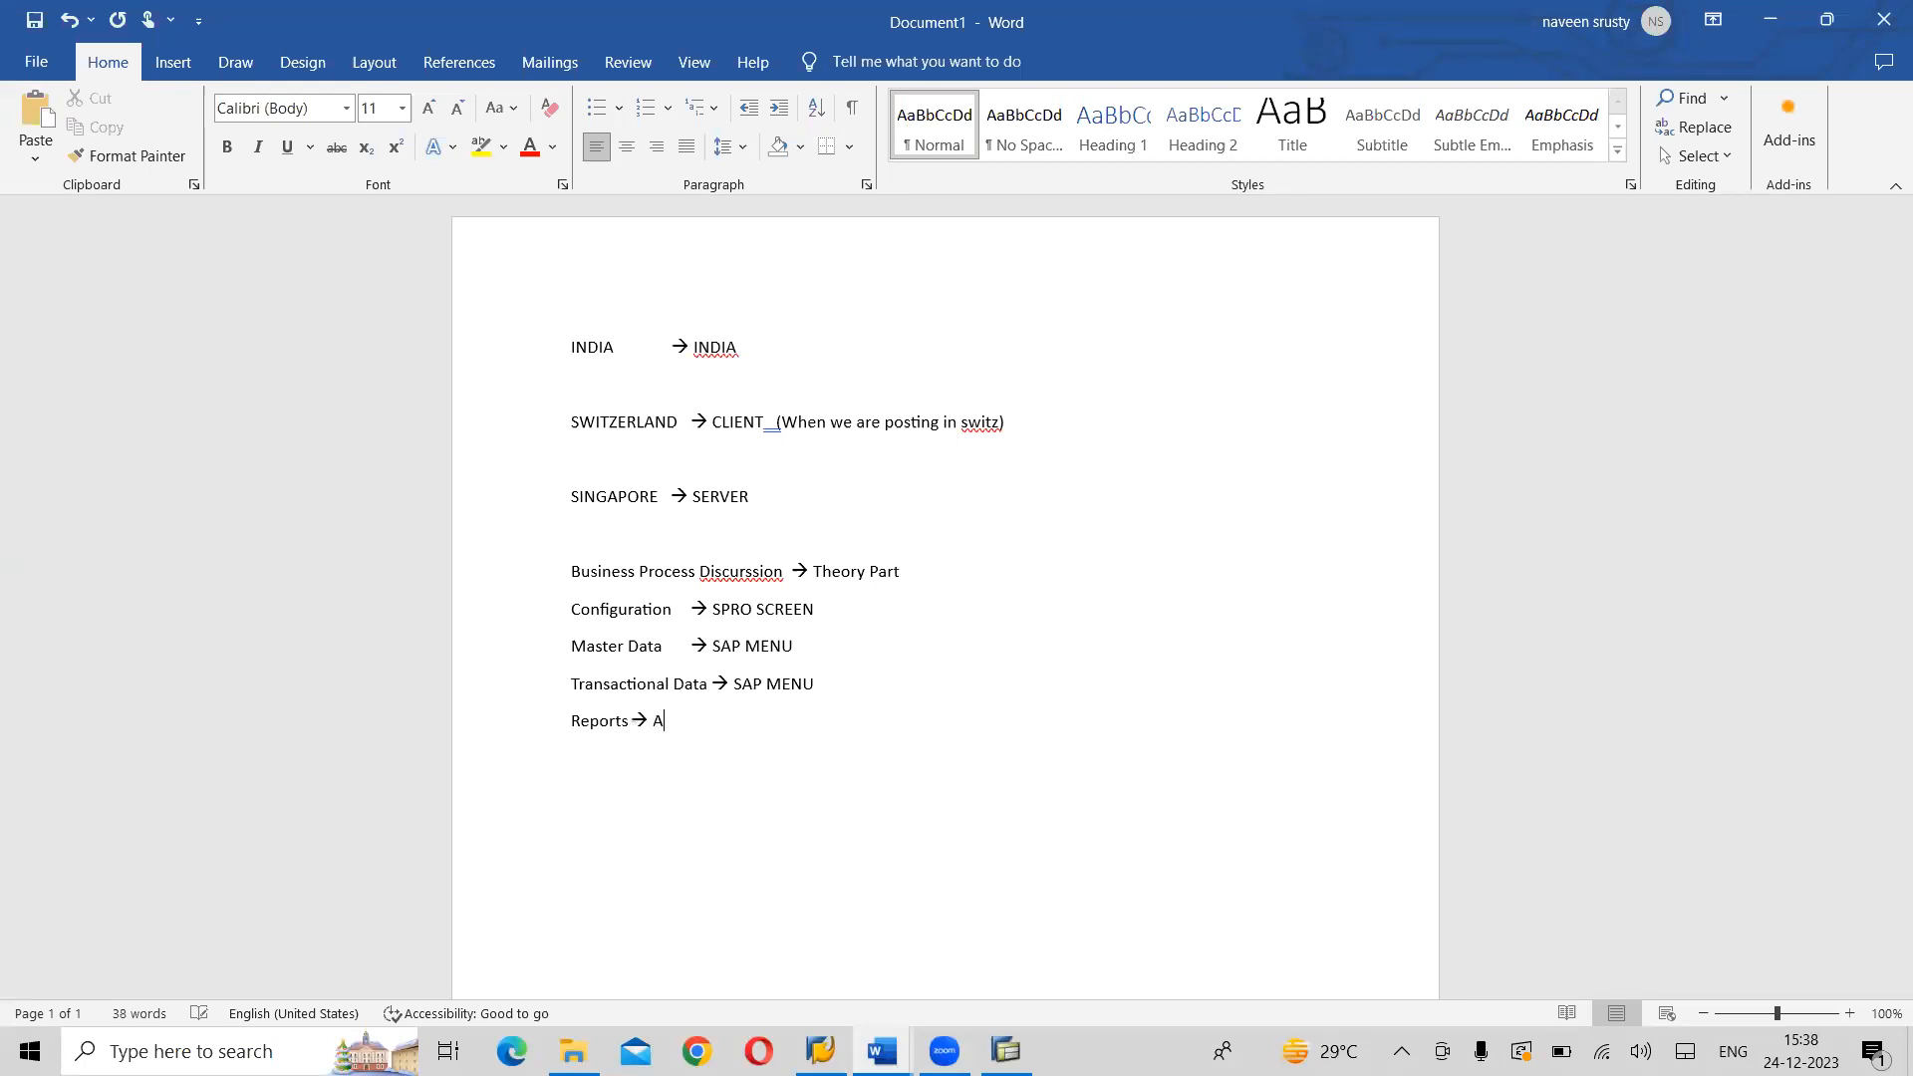
{"action": "key", "text": "BackSpace"}
{"action": "key", "text": "BackSpace"}
{"action": "key", "text": "BackSpace"}
{"action": "type", "text": "SAP MENU"}
- Return briefly to SAP, switch to the FICO ENTERPRISE STRUCTURE notes in Word, and look through the Change User Profile and Chart of Accounts sections
{"action": "key", "text": "alt+Tab"}
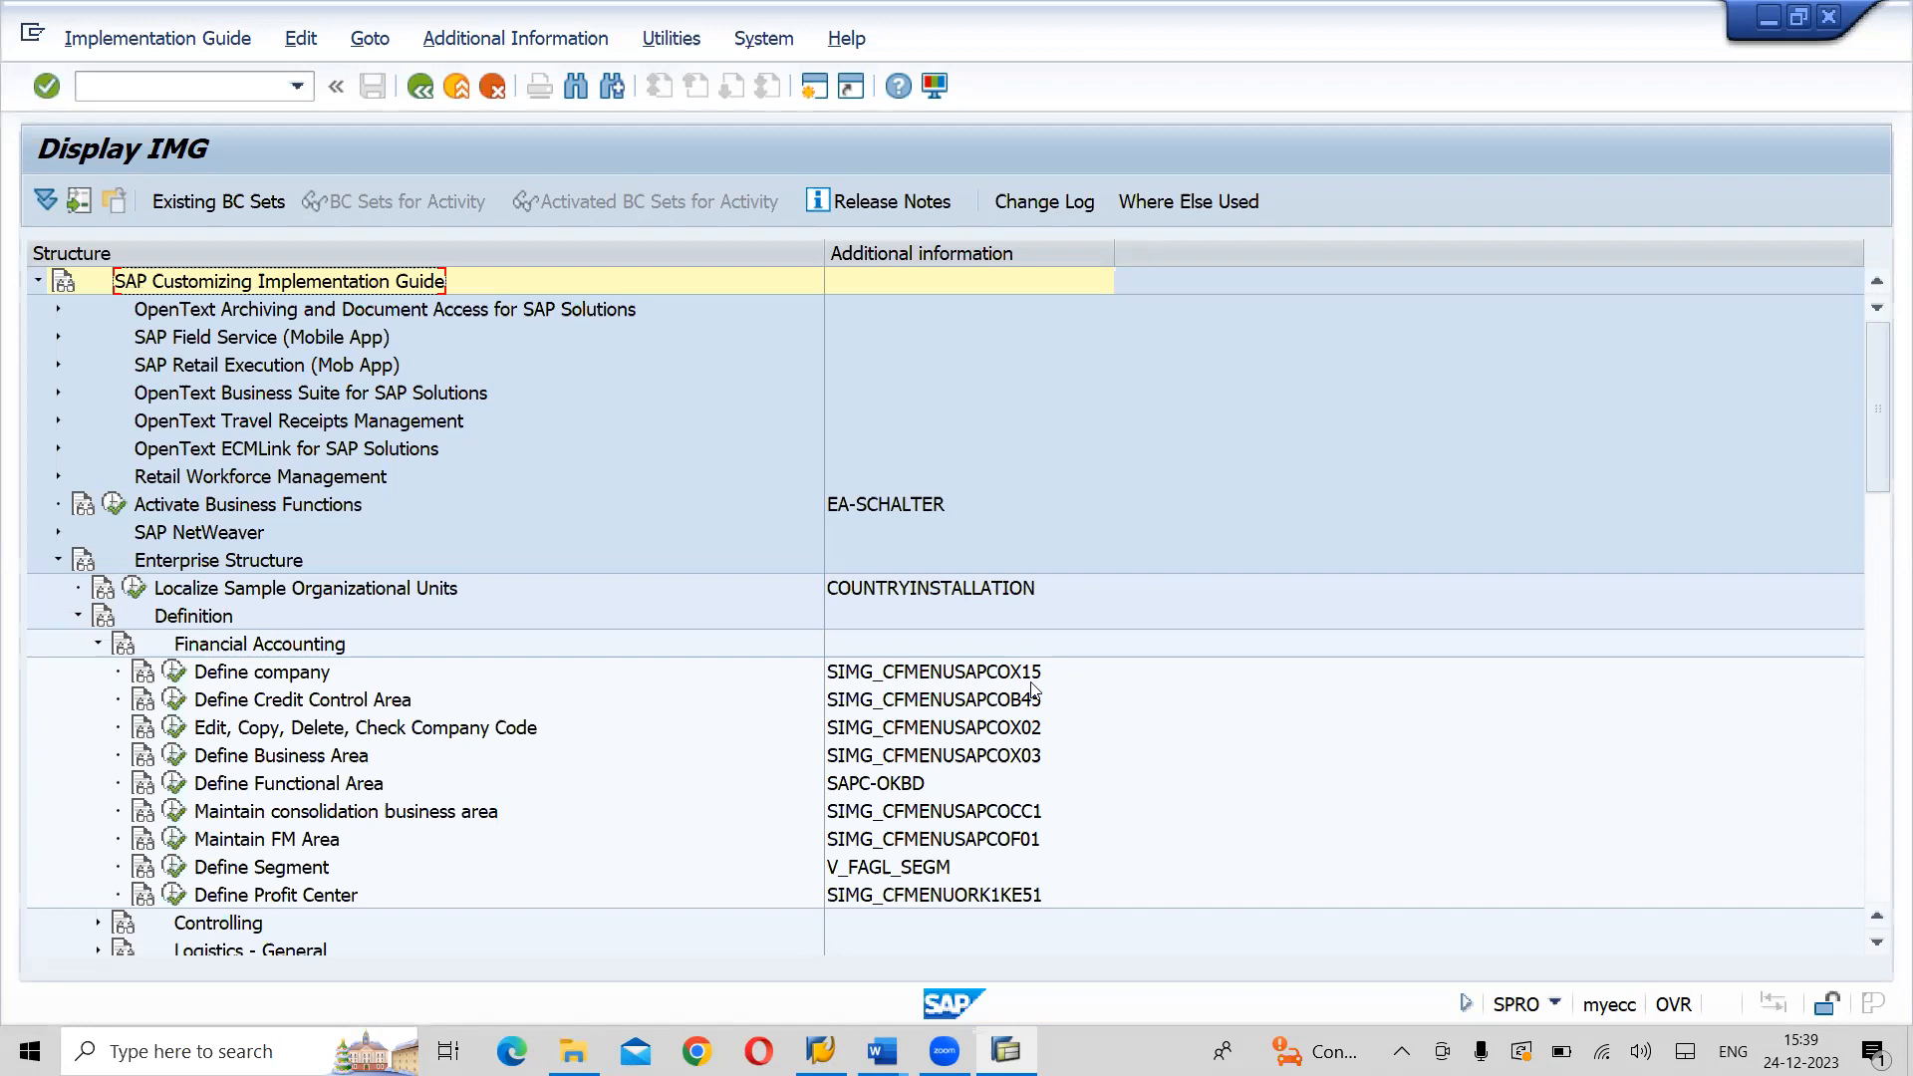
{"action": "key", "text": "alt+Tab"}
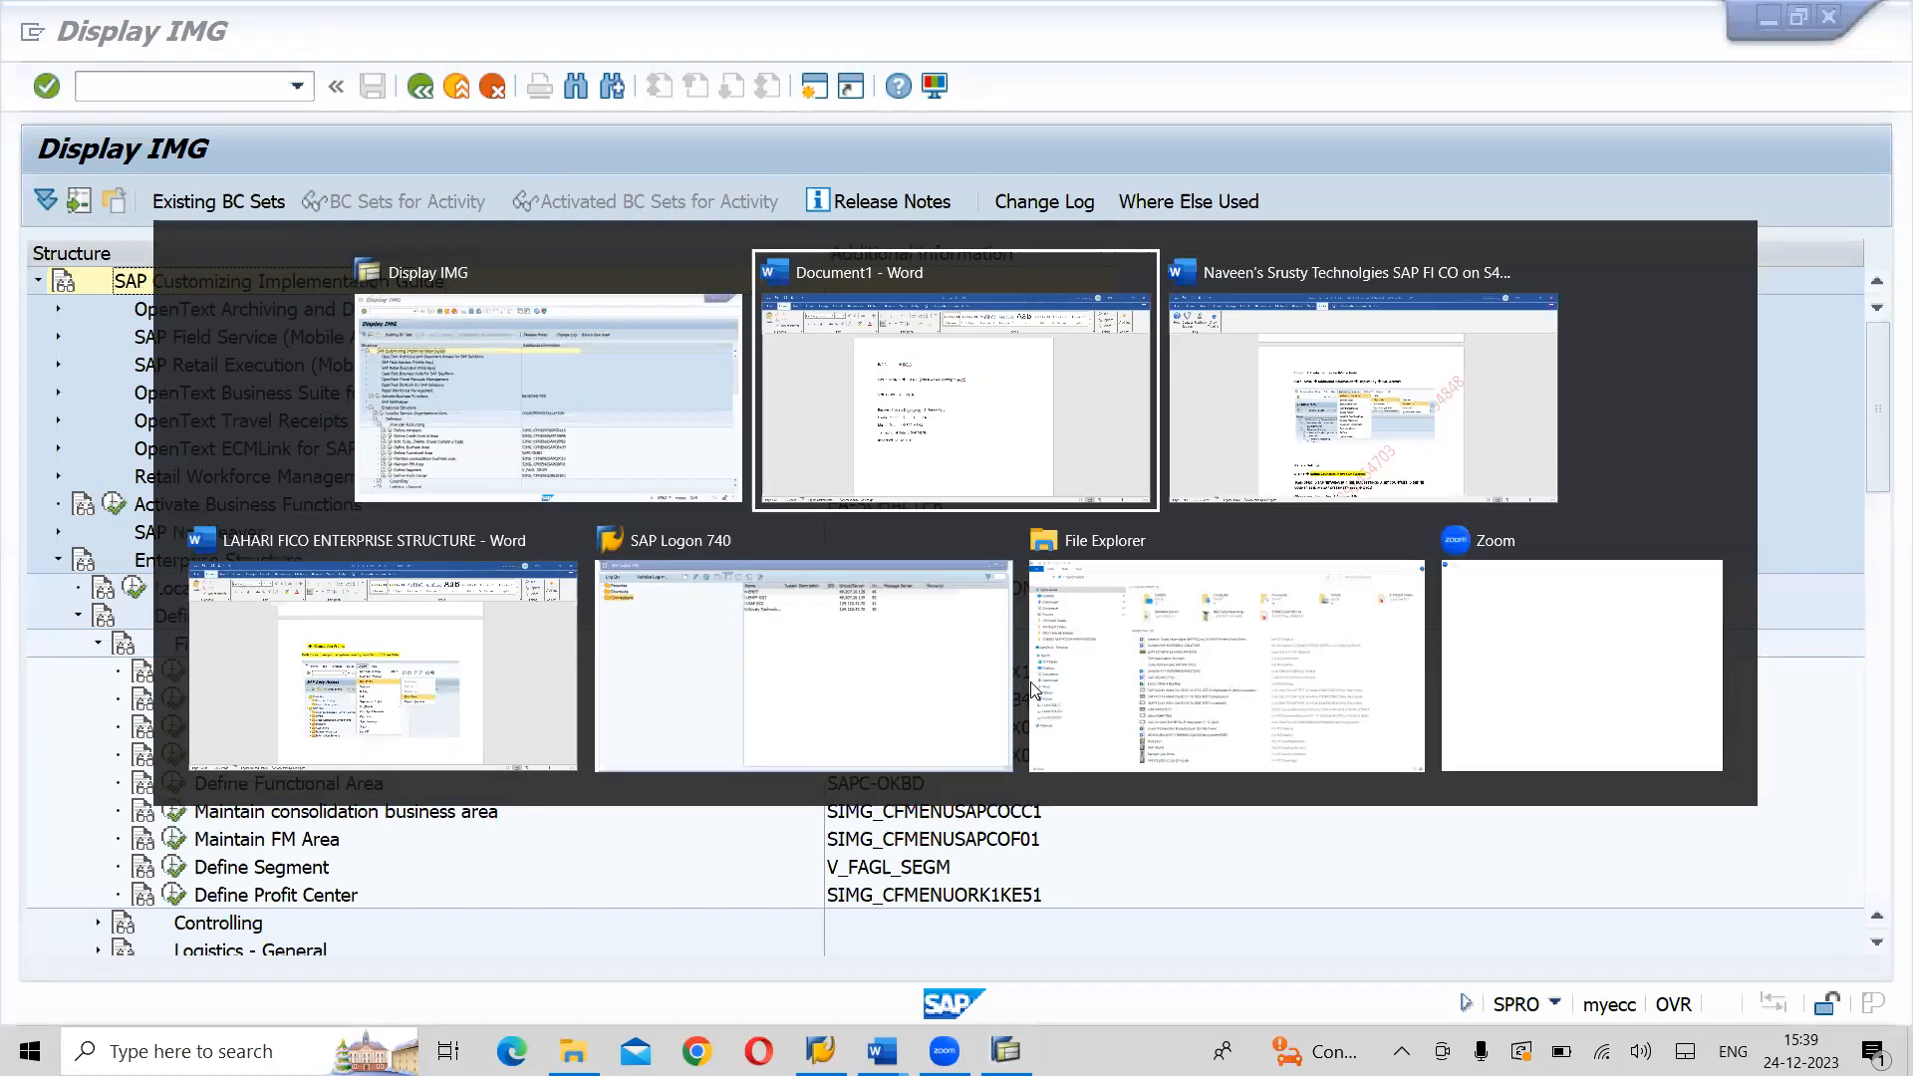
{"action": "key", "text": "alt+Tab"}
{"action": "key", "text": "alt+Tab"}
{"action": "key", "text": "alt+Tab"}
{"action": "key", "text": "alt+shift+Tab"}
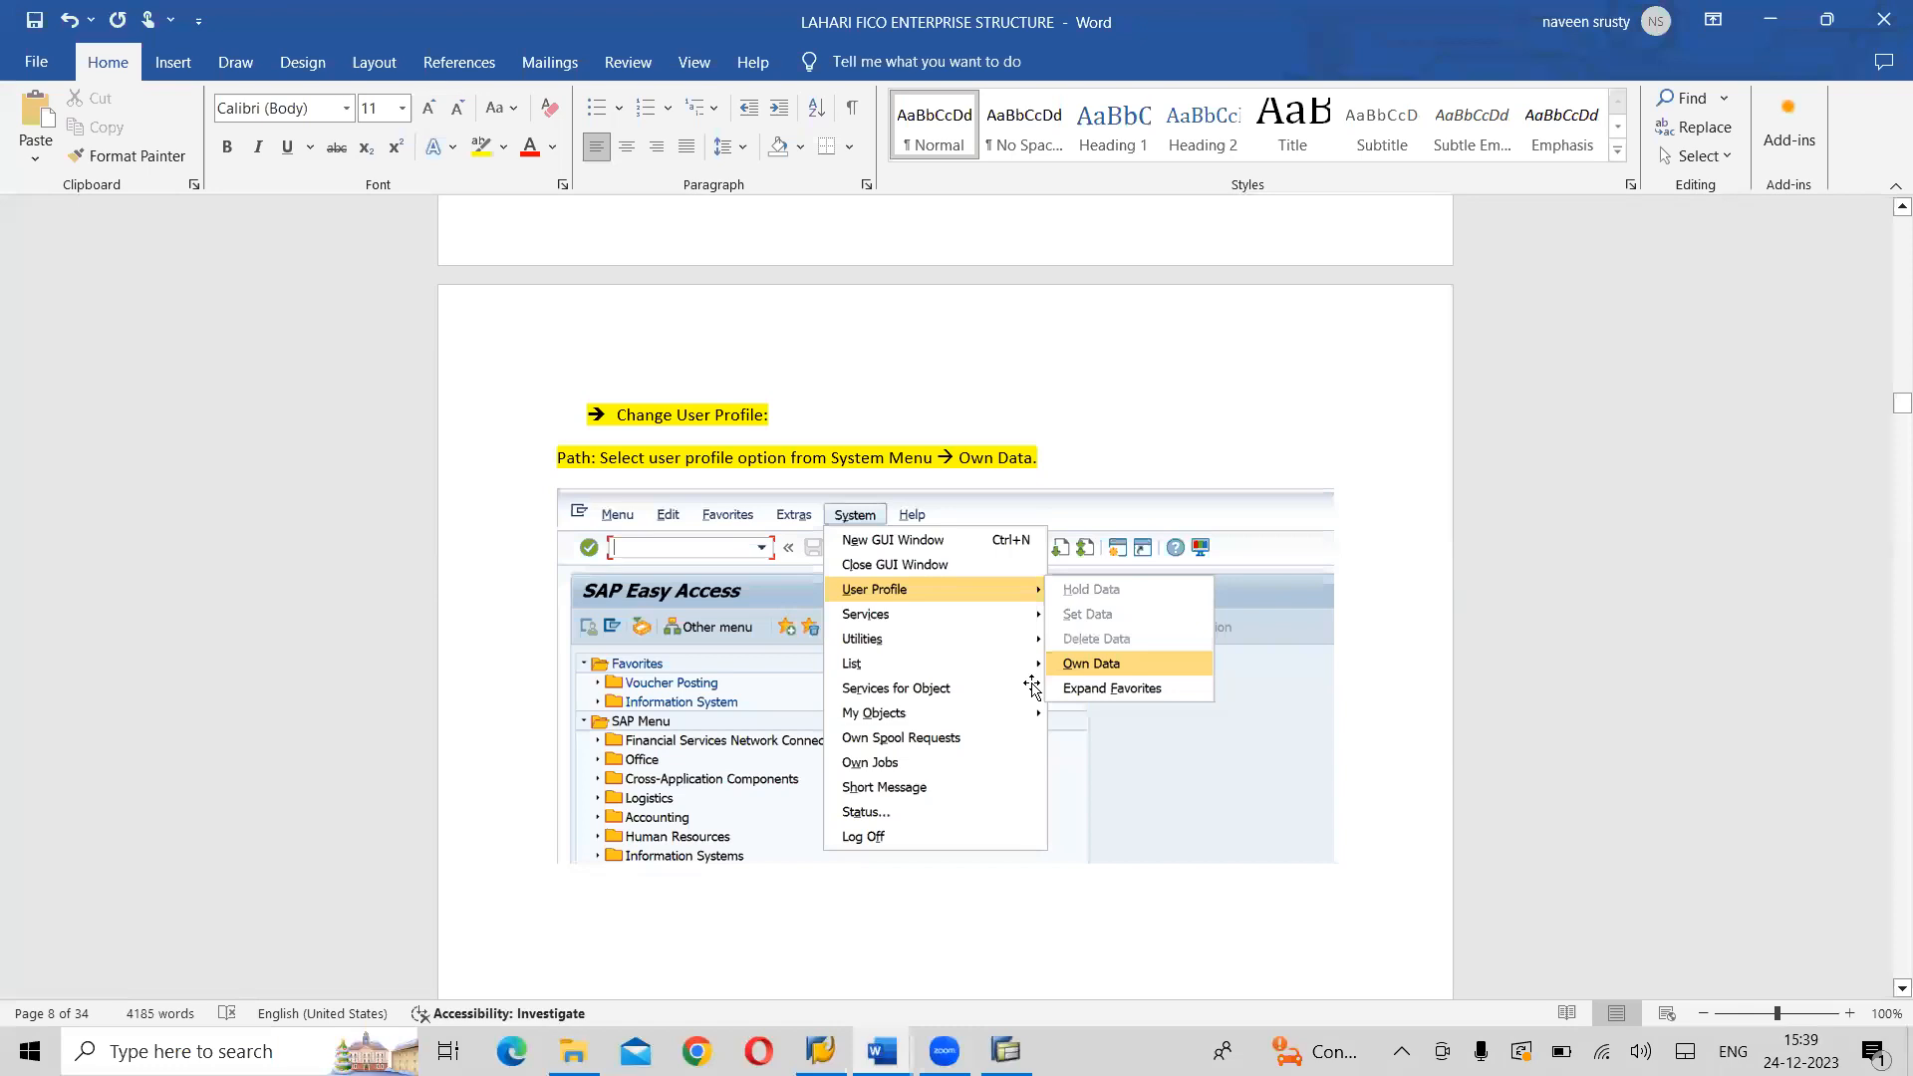
{"action": "scroll", "coordinate": [1032, 685], "scroll_direction": "down", "scroll_amount": 12}
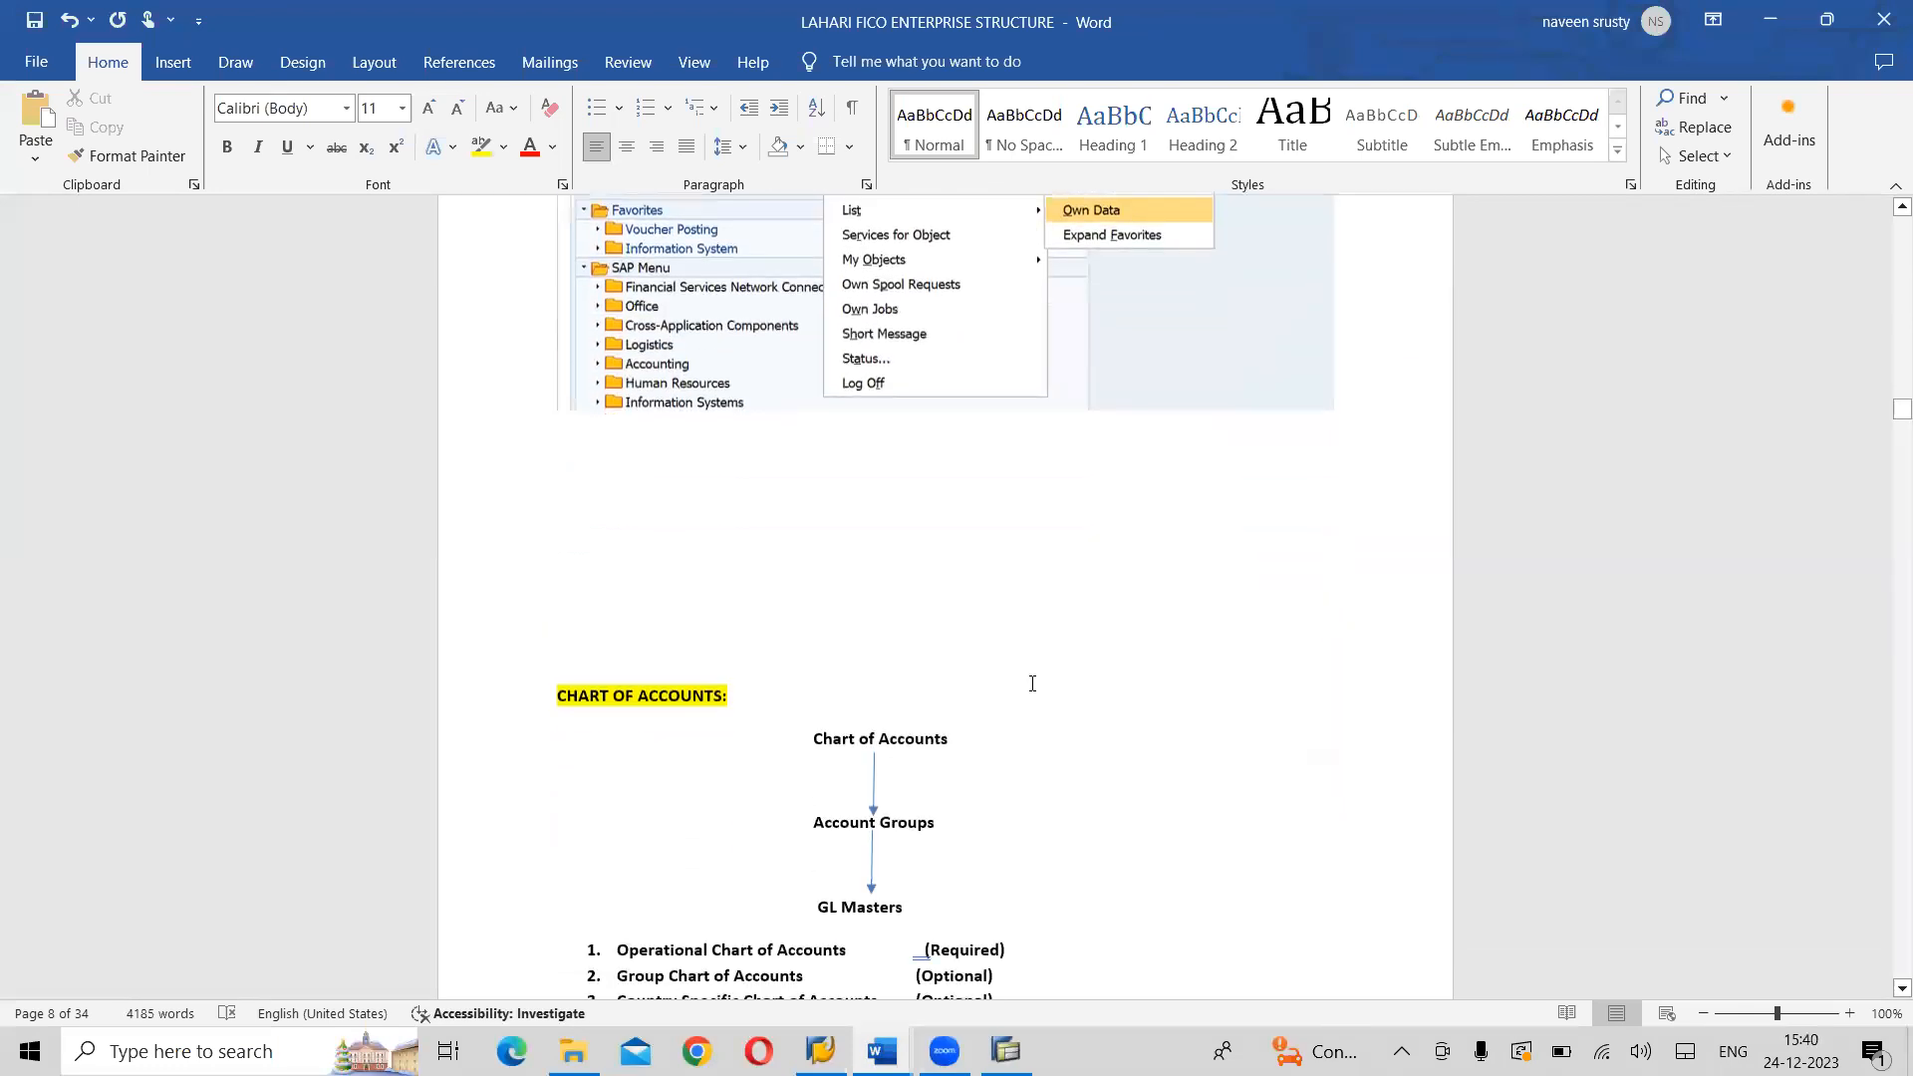
{"action": "scroll", "coordinate": [1032, 684], "scroll_direction": "down", "scroll_amount": 12}
{"action": "scroll", "coordinate": [1032, 683], "scroll_direction": "up", "scroll_amount": 6}
{"action": "scroll", "coordinate": [1032, 683], "scroll_direction": "down", "scroll_amount": 6}
- Switch to the SAP FI CO on S4 HANA notes and read General Settings step 1, Define Countries in my SAP Systems
{"action": "key", "text": "alt+Tab"}
{"action": "key", "text": "alt+Tab"}
{"action": "key", "text": "alt+Tab"}
{"action": "key", "text": "alt+Tab"}
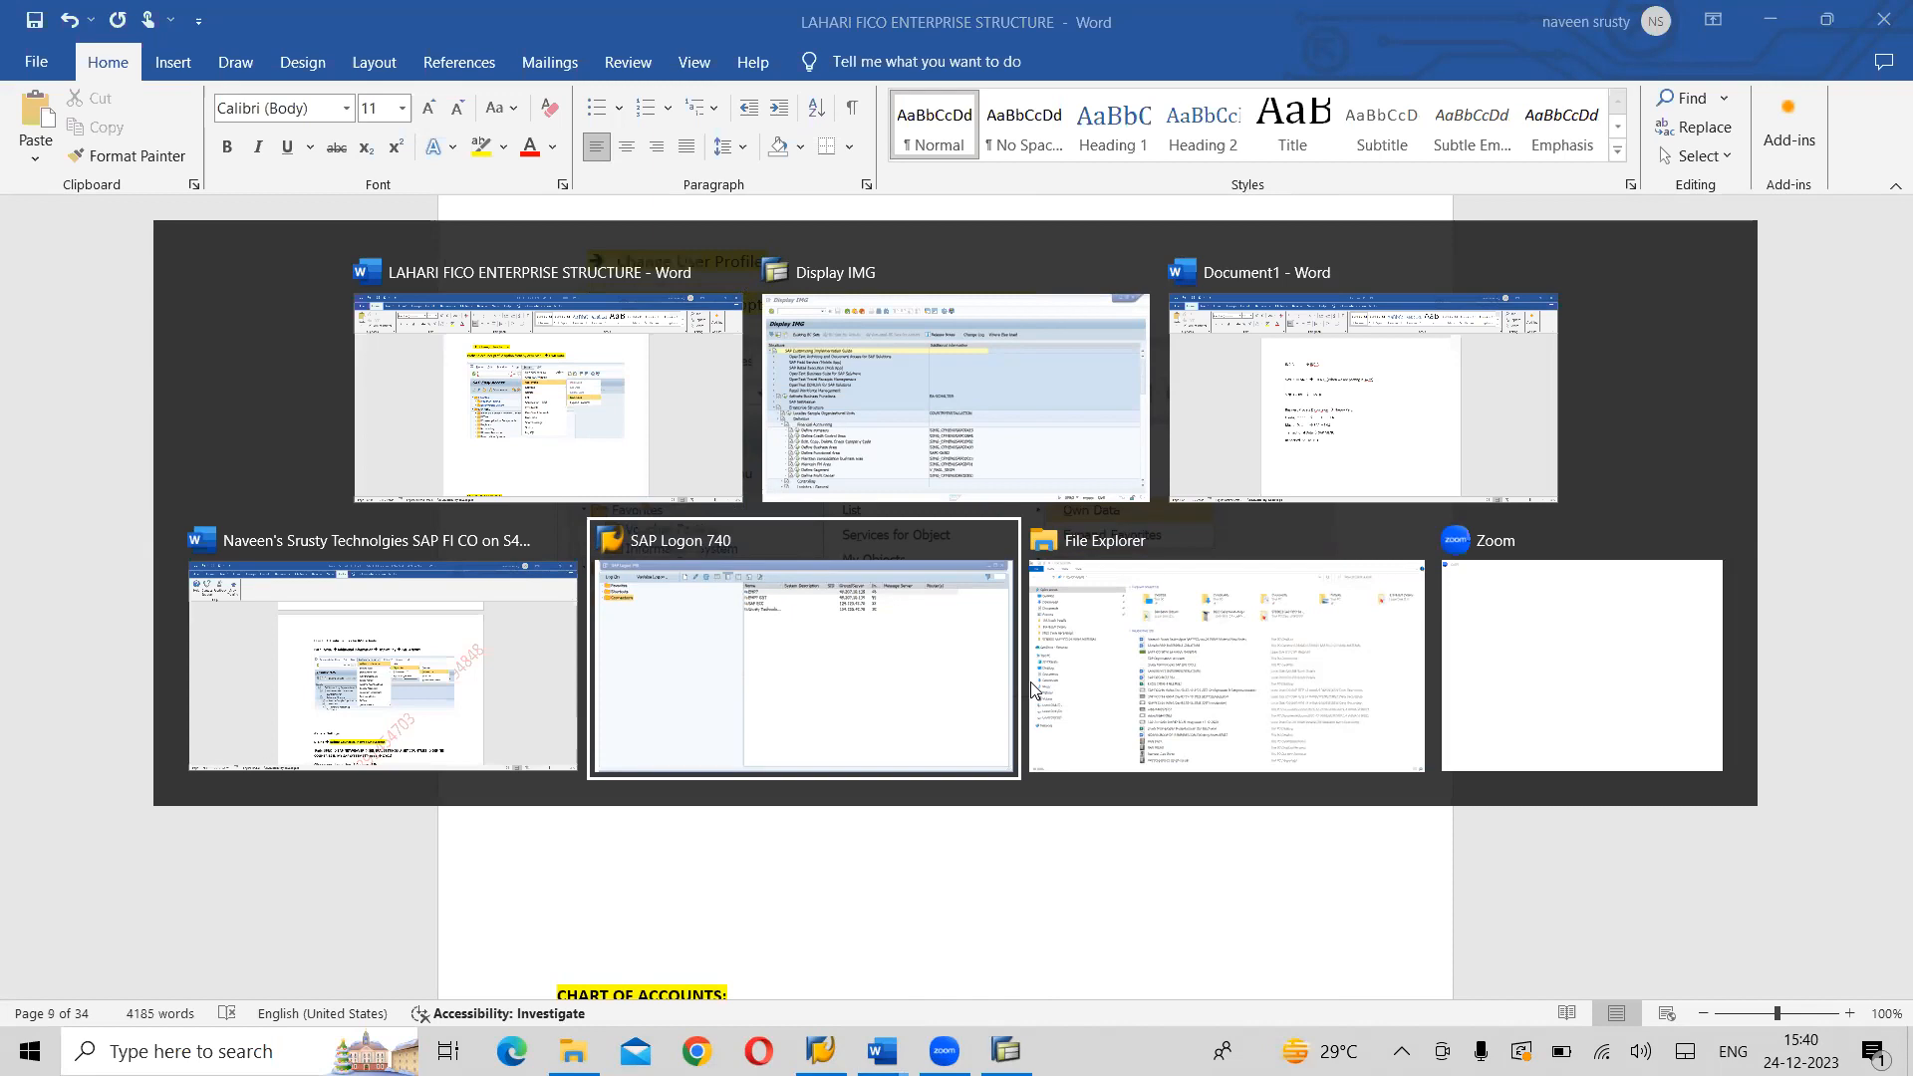
{"action": "key", "text": "alt+shift+Tab"}
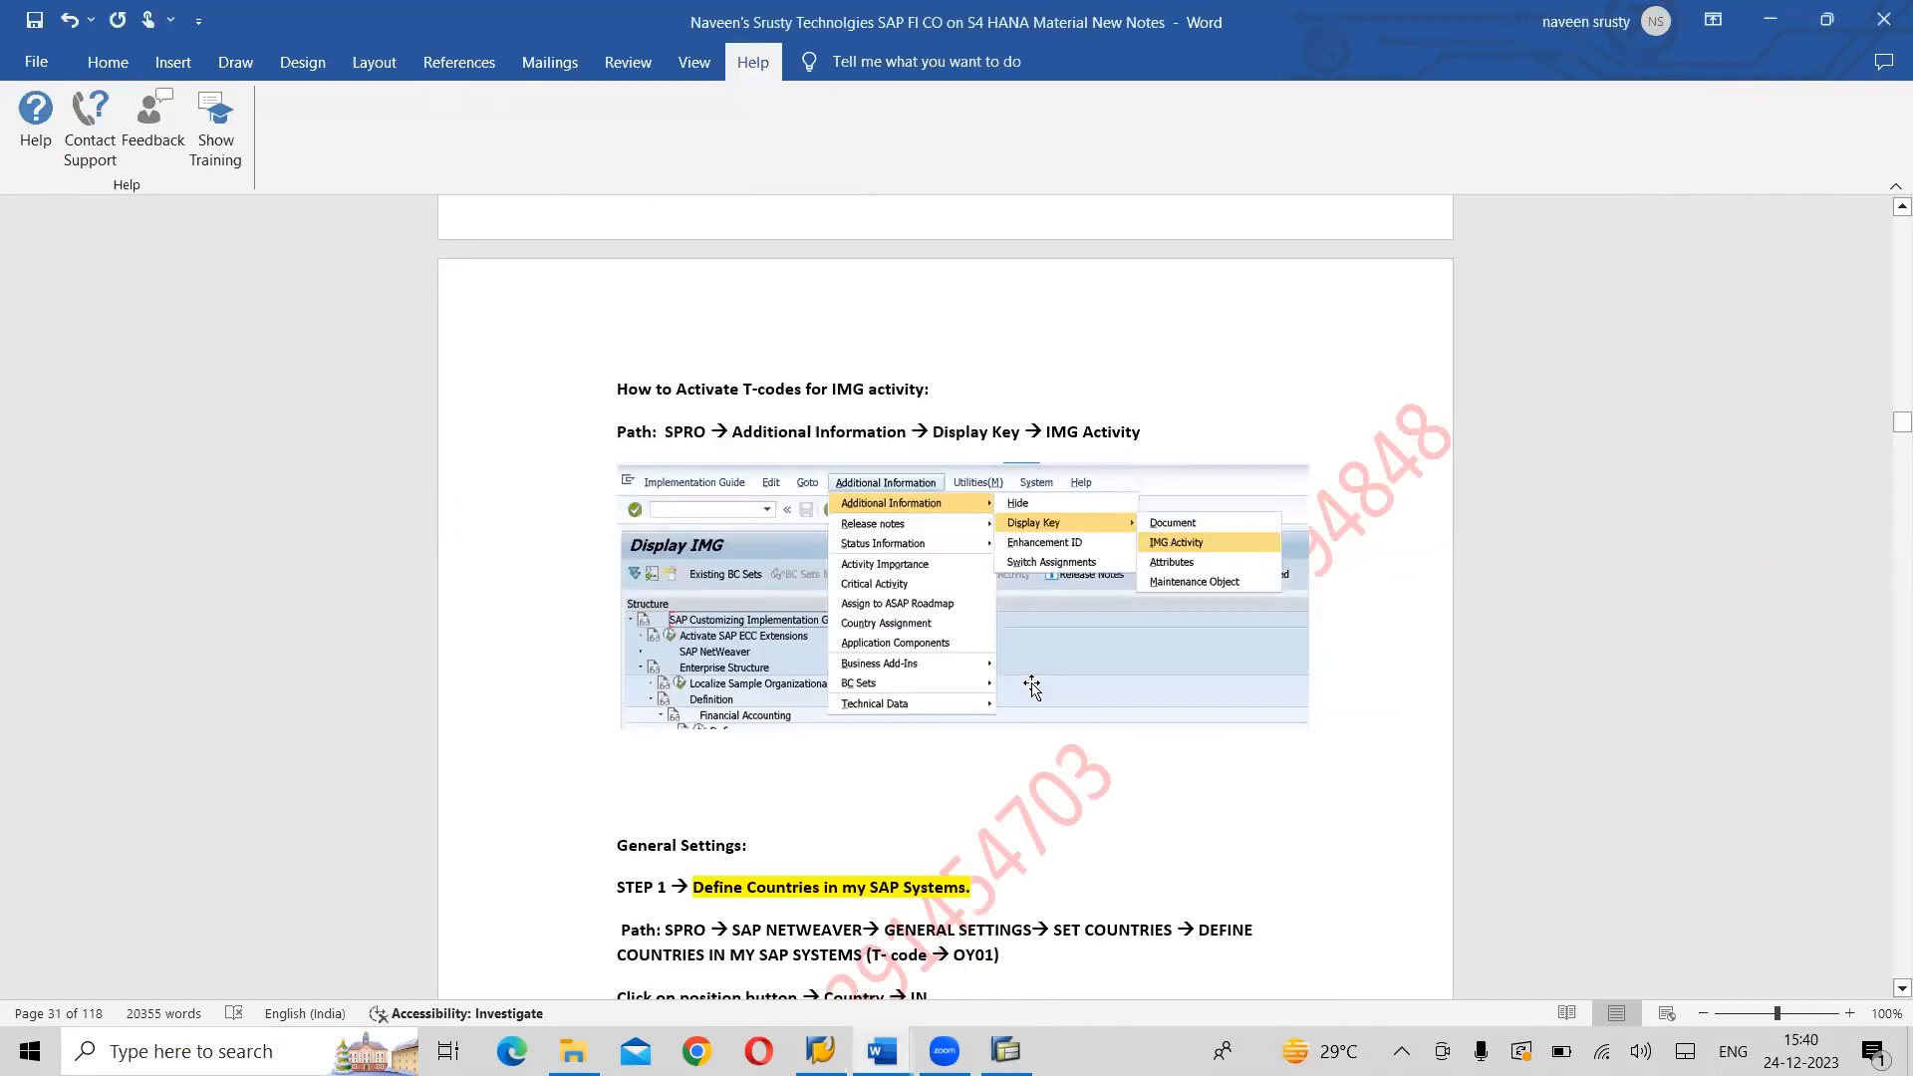
{"action": "scroll", "coordinate": [1032, 687], "scroll_direction": "down", "scroll_amount": 3}
{"action": "scroll", "coordinate": [1032, 683], "scroll_direction": "down", "scroll_amount": 2}
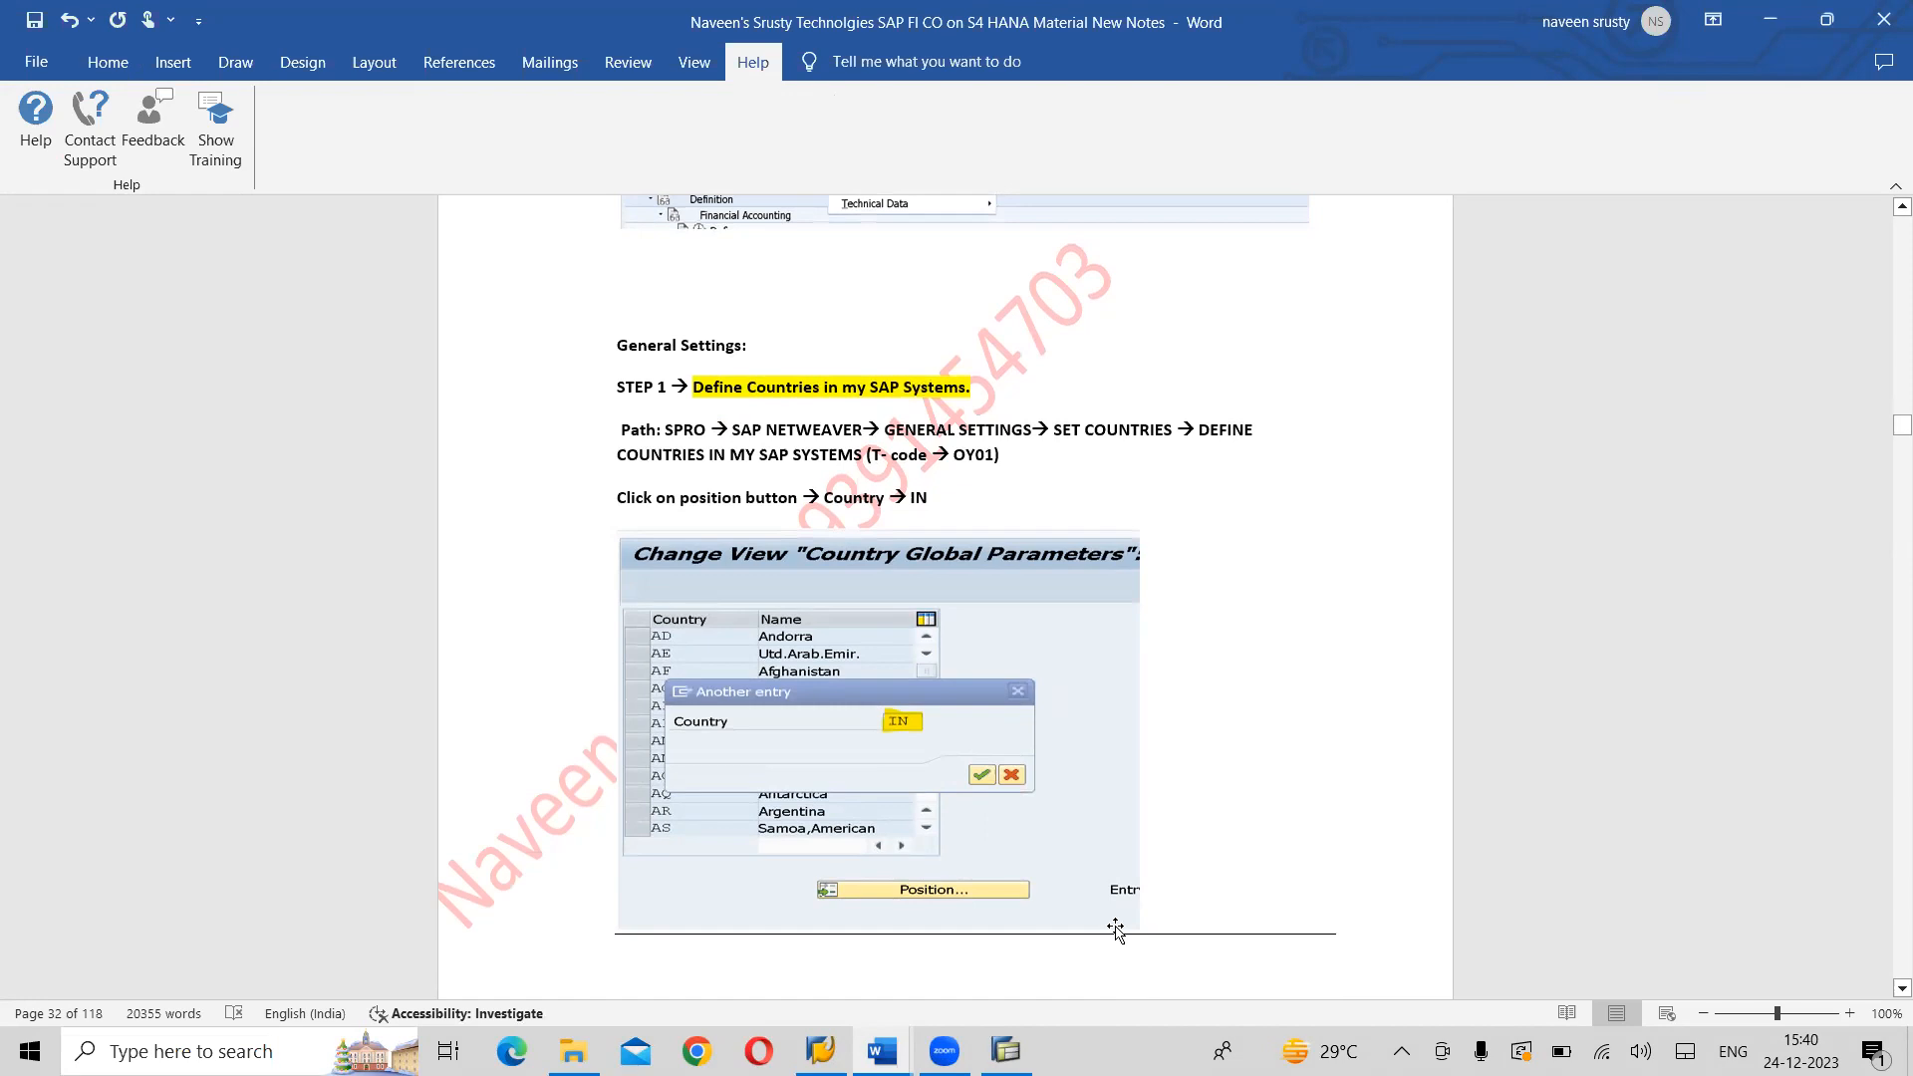
{"action": "left_click", "coordinate": [781, 365]}
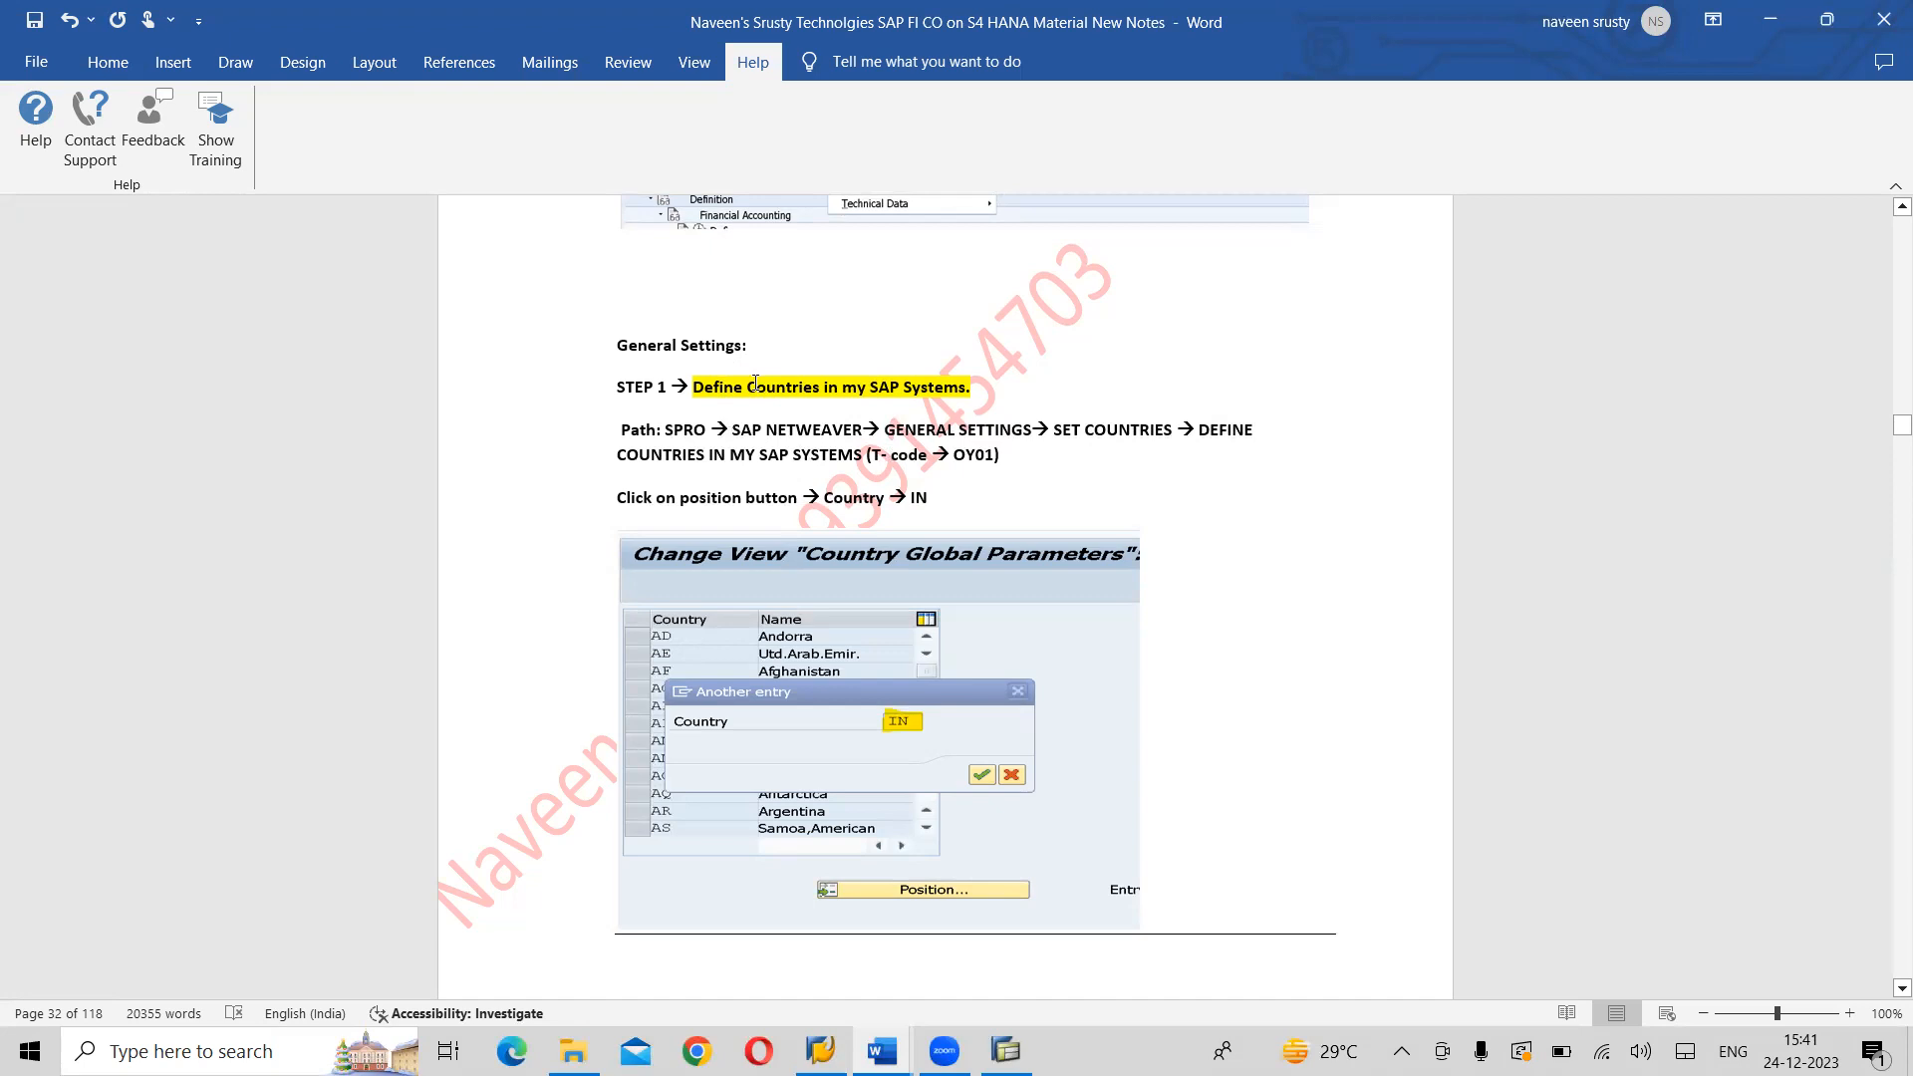
- Insert "SAP REF IMG" and an arrow before SAP NETWEAVER in the Define Countries path
{"action": "left_click", "coordinate": [735, 431]}
{"action": "type", "text": "SAP "}
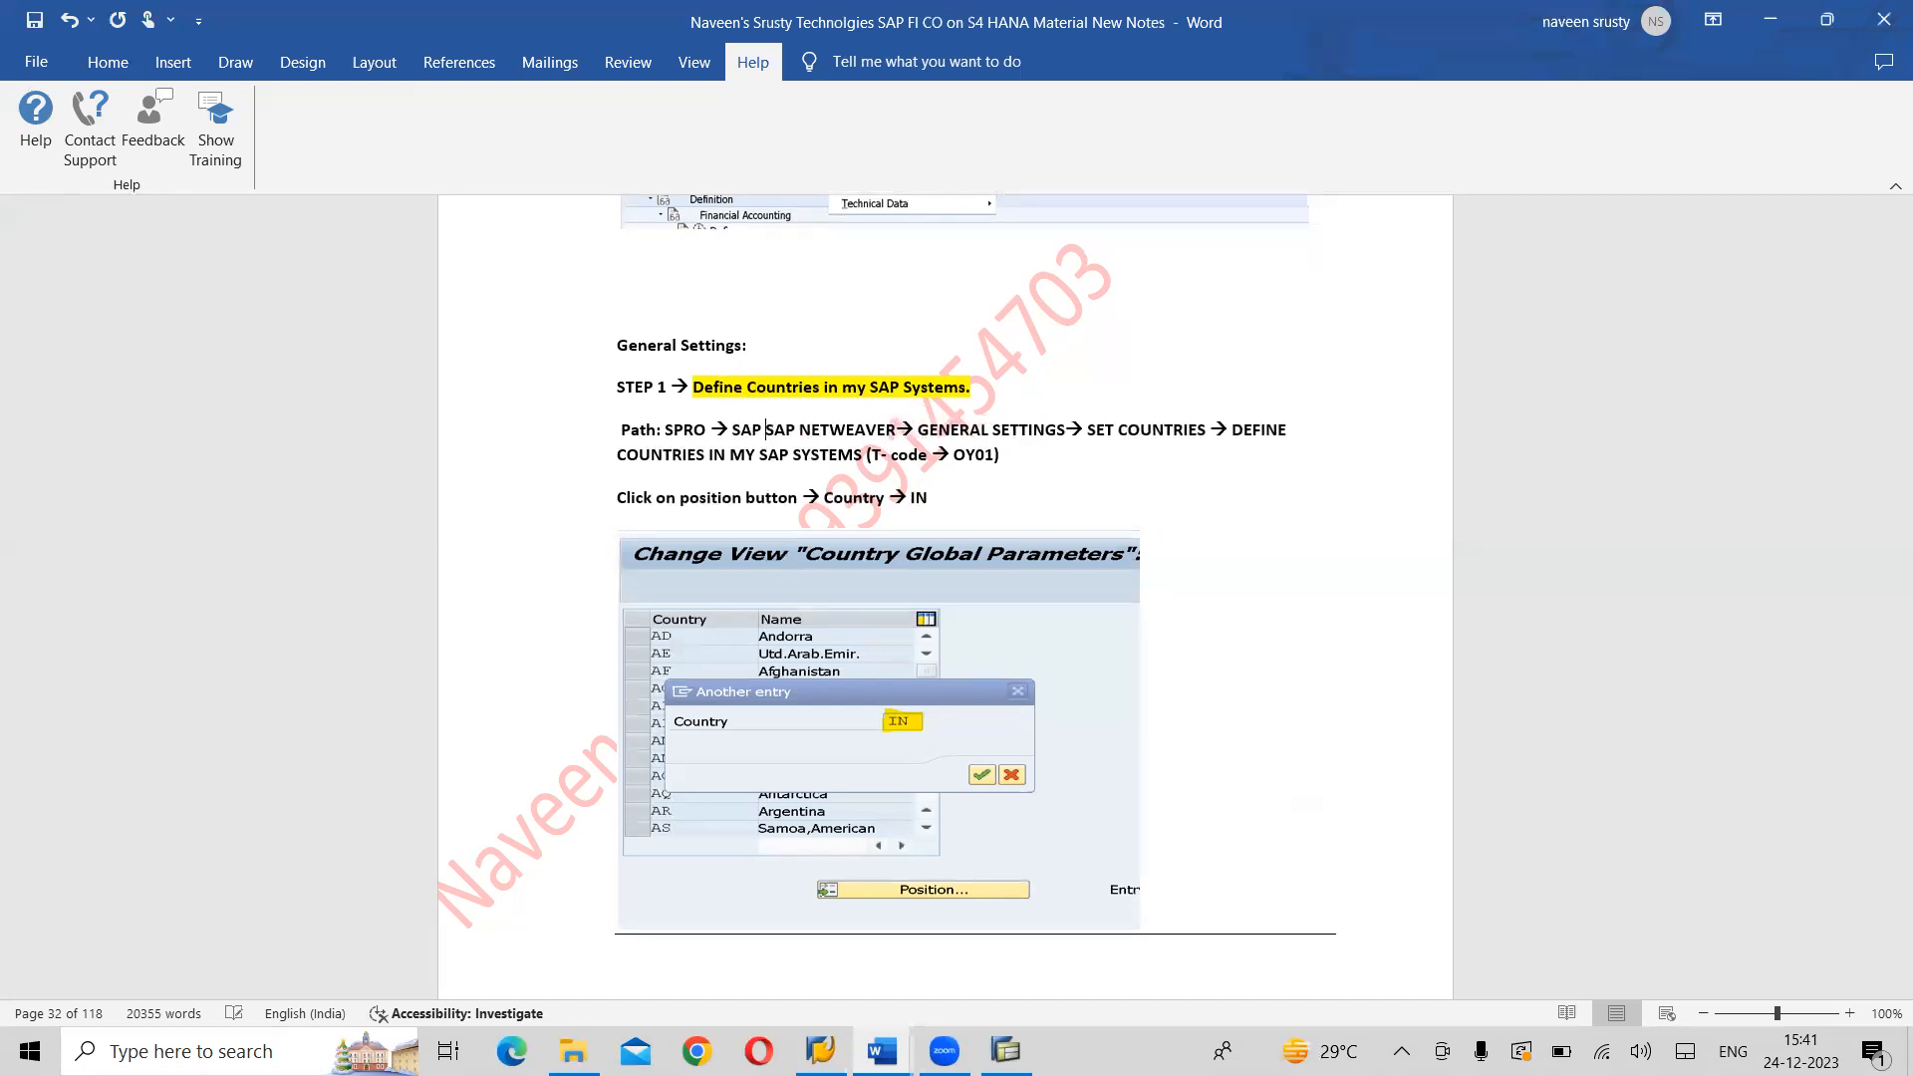
{"action": "type", "text": "REF IMG "}
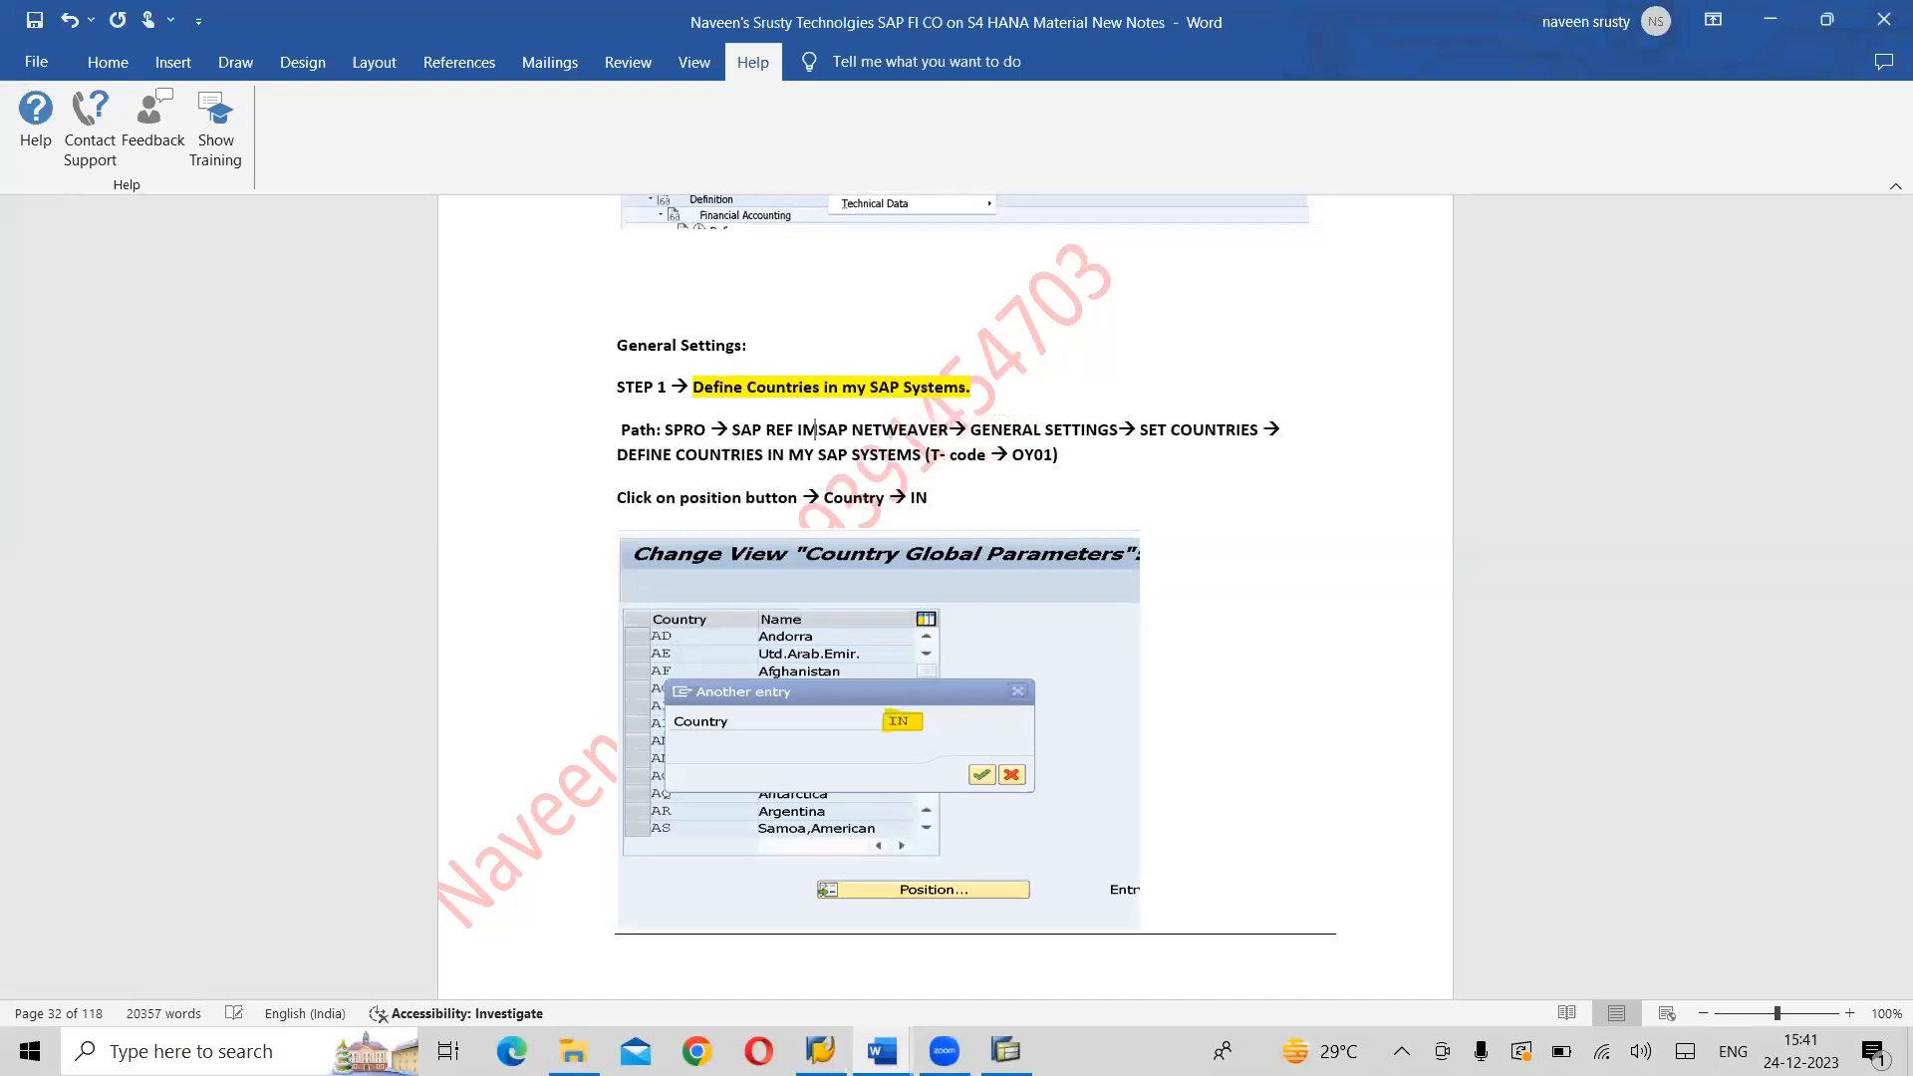
{"action": "type", "text": "--"}
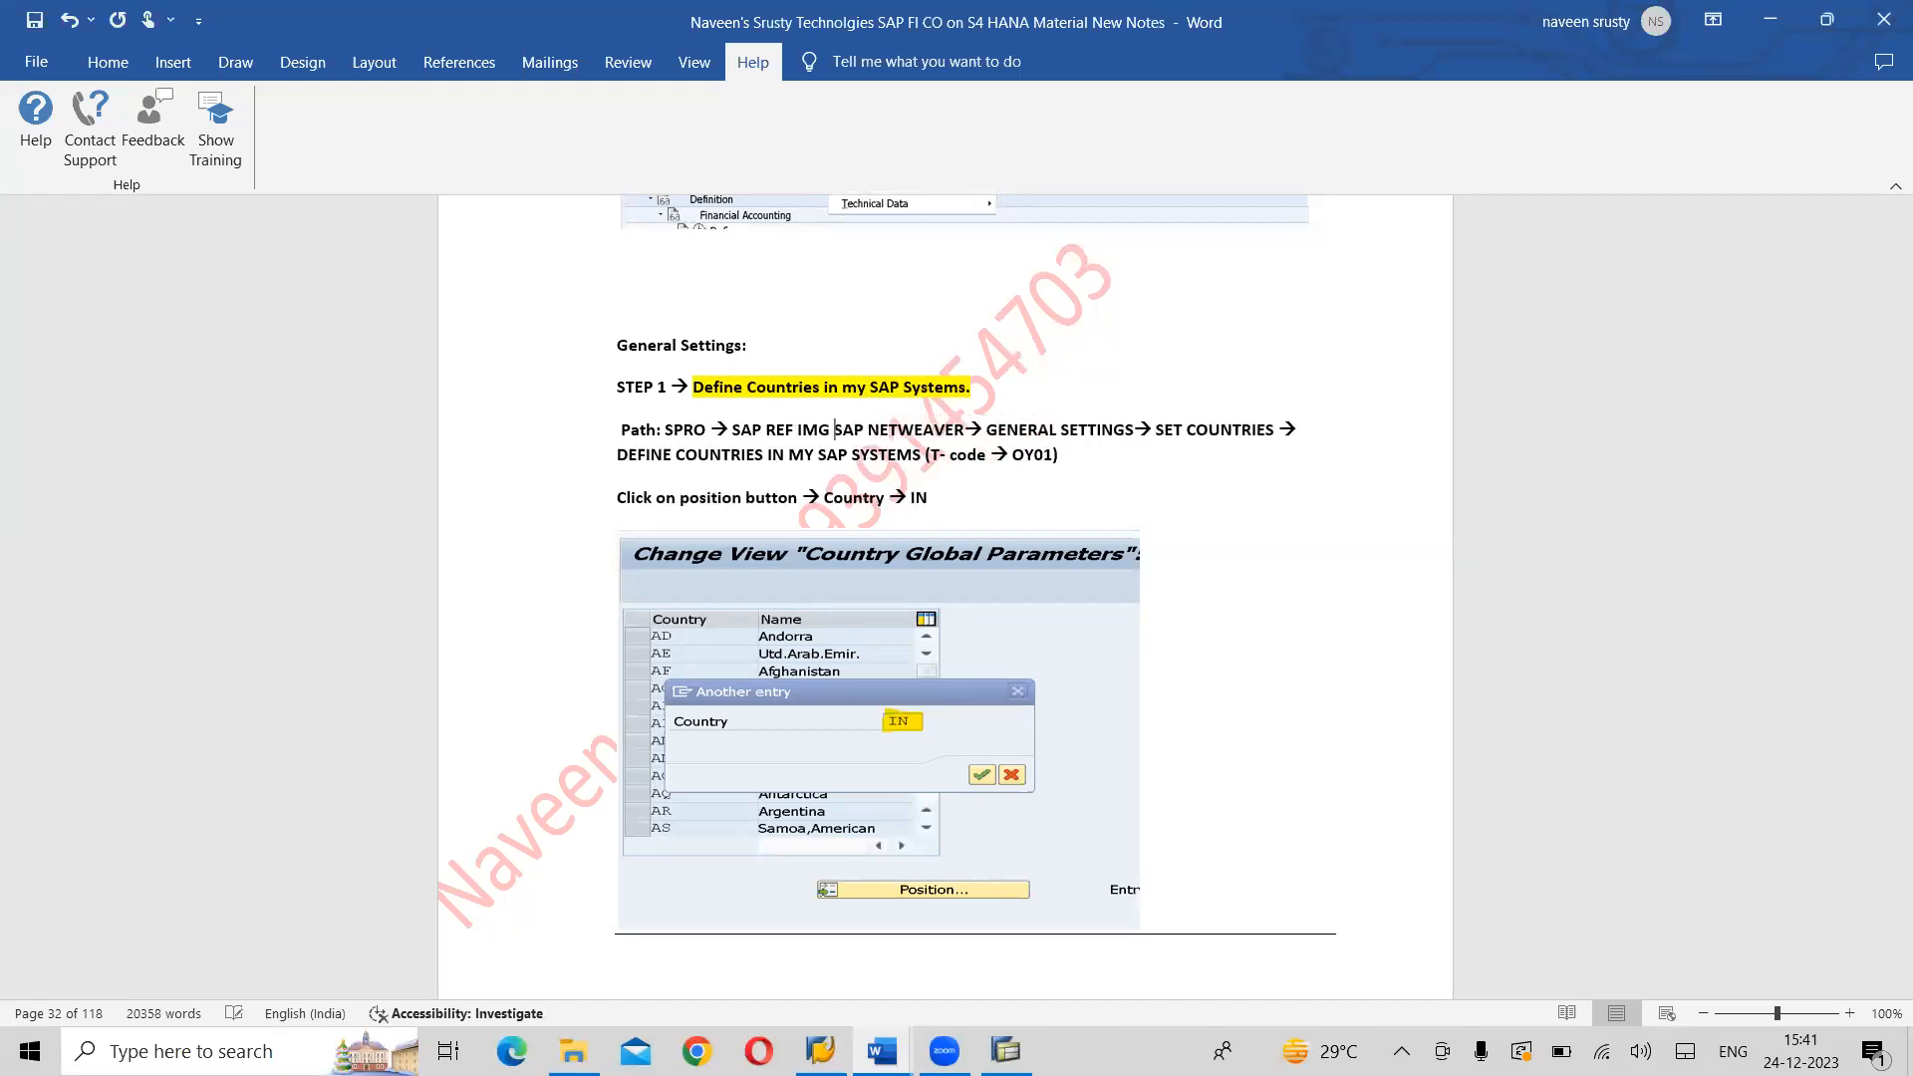
{"action": "type", "text": ">"}
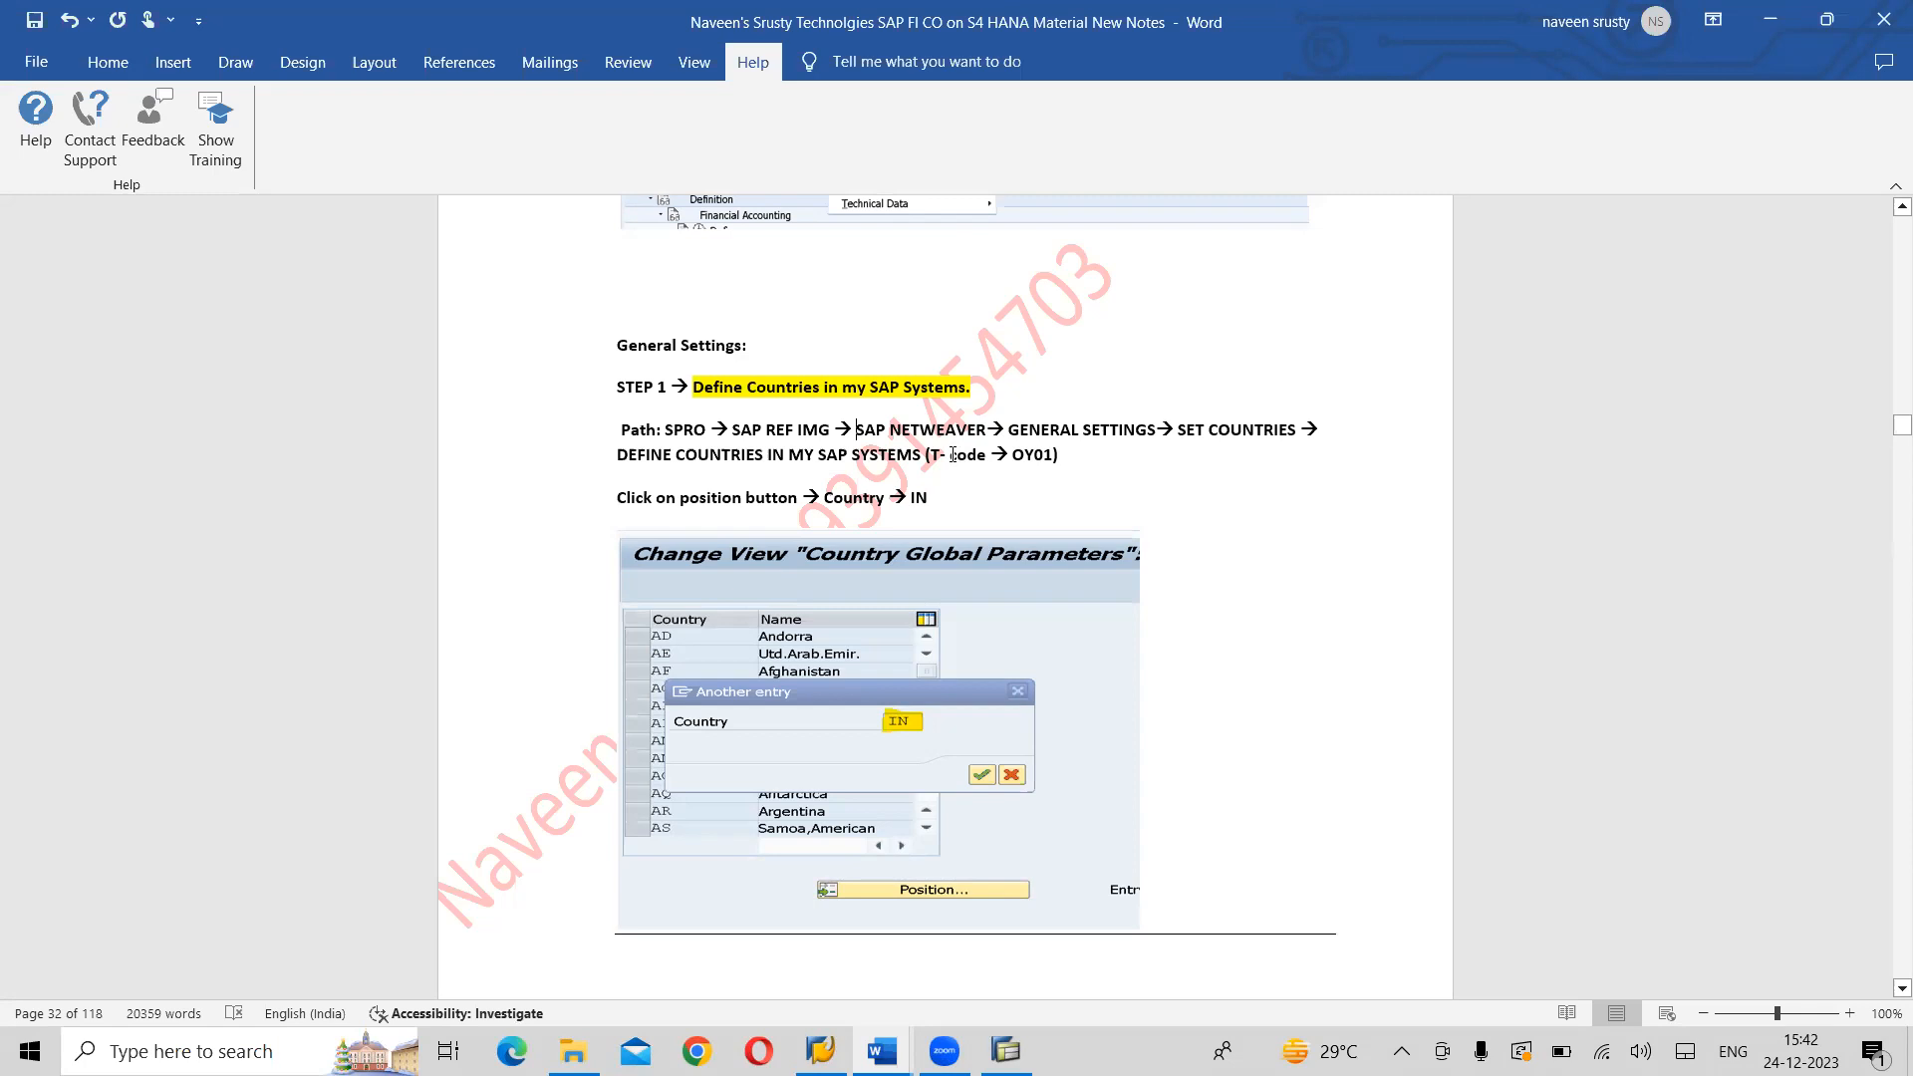
- Switch to the SAP Display IMG window and go back to the SAP Easy Access screen
{"action": "key", "text": "alt+Tab"}
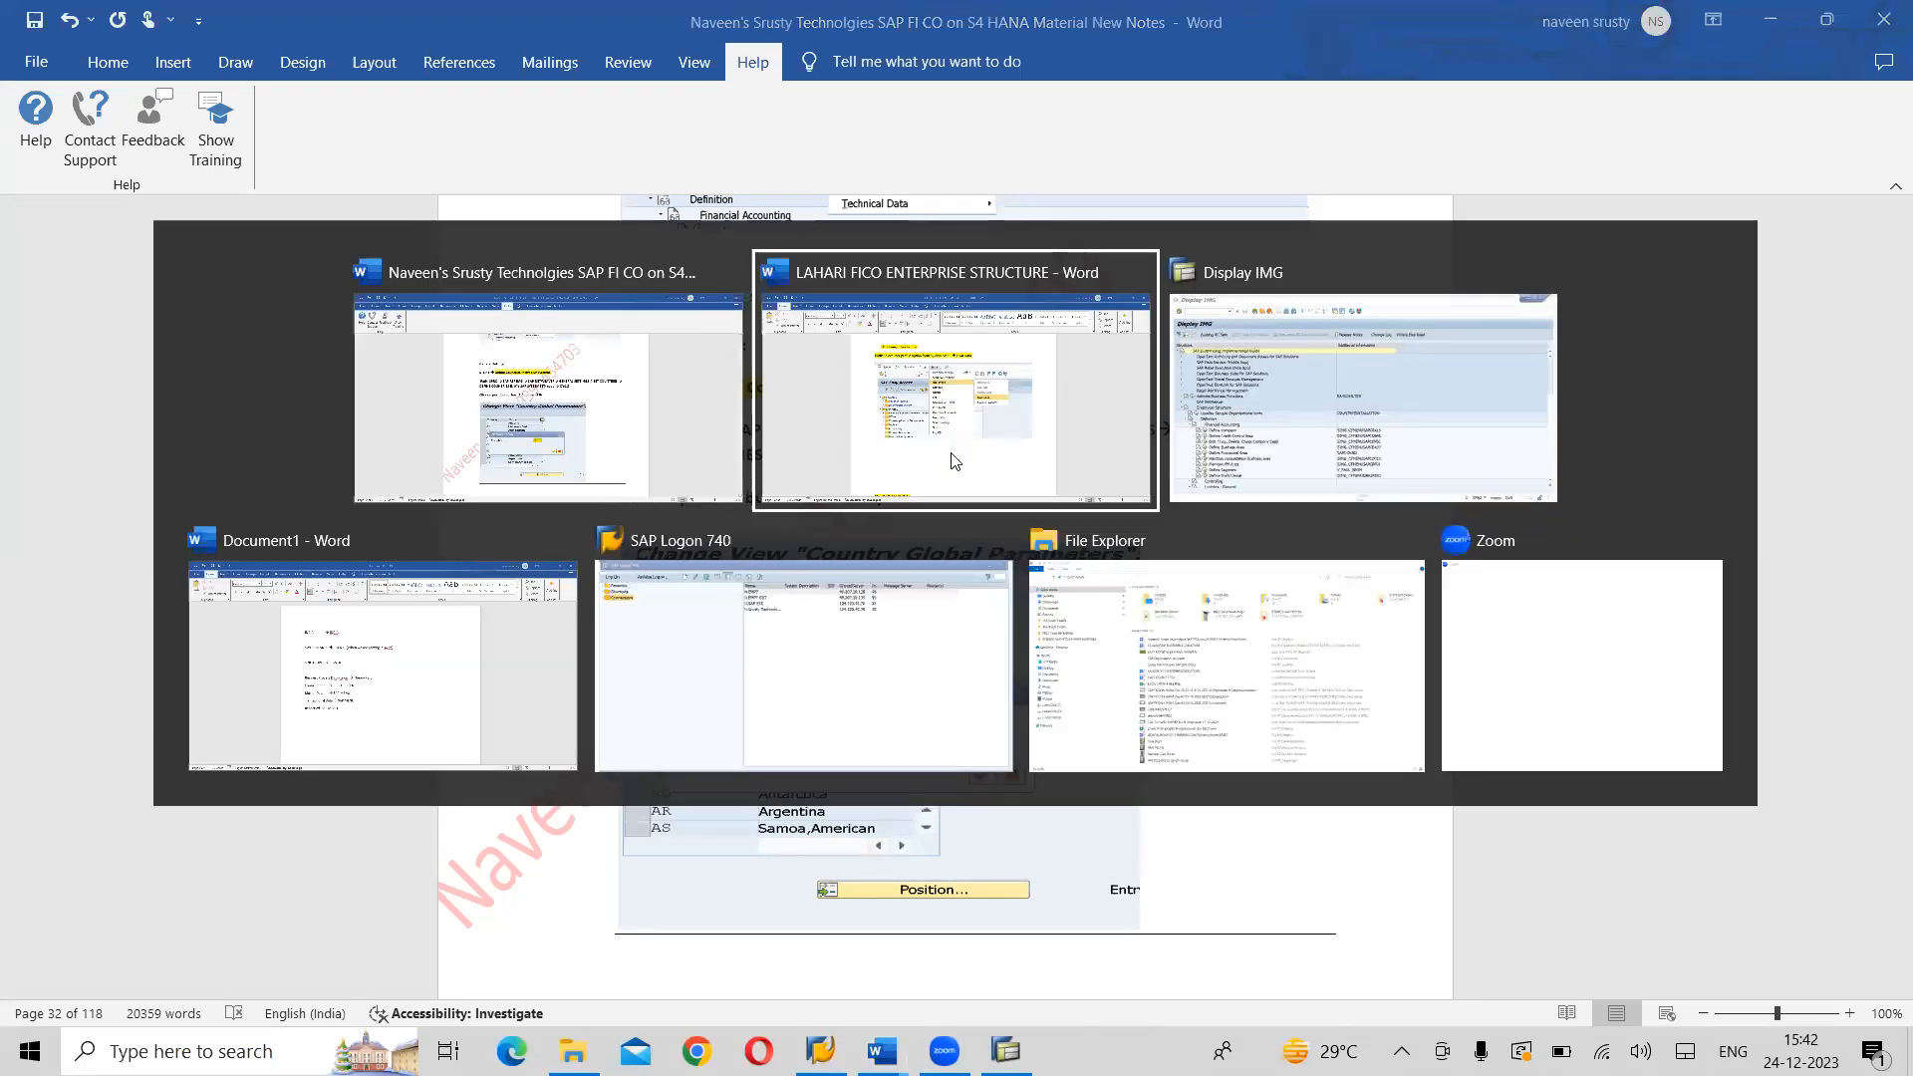
{"action": "key", "text": "alt+Tab"}
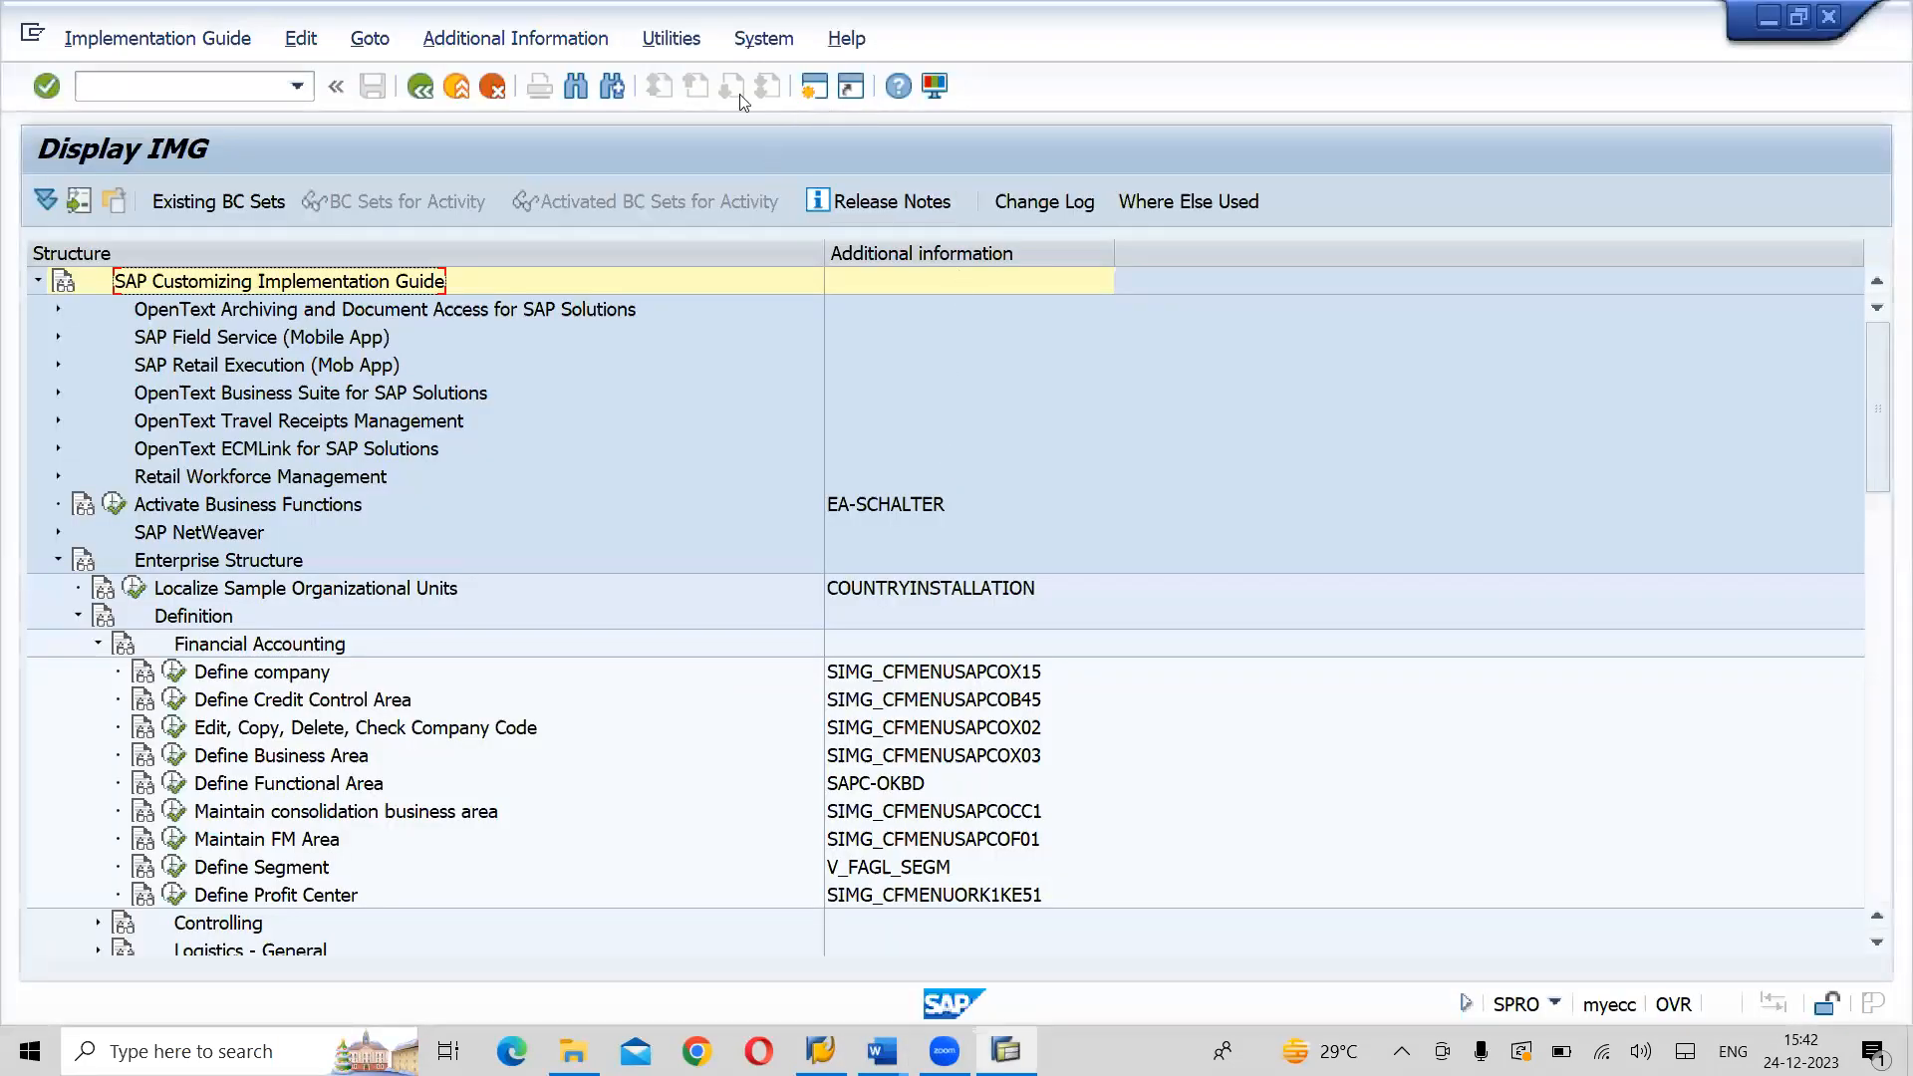
{"action": "left_click", "coordinate": [456, 86]}
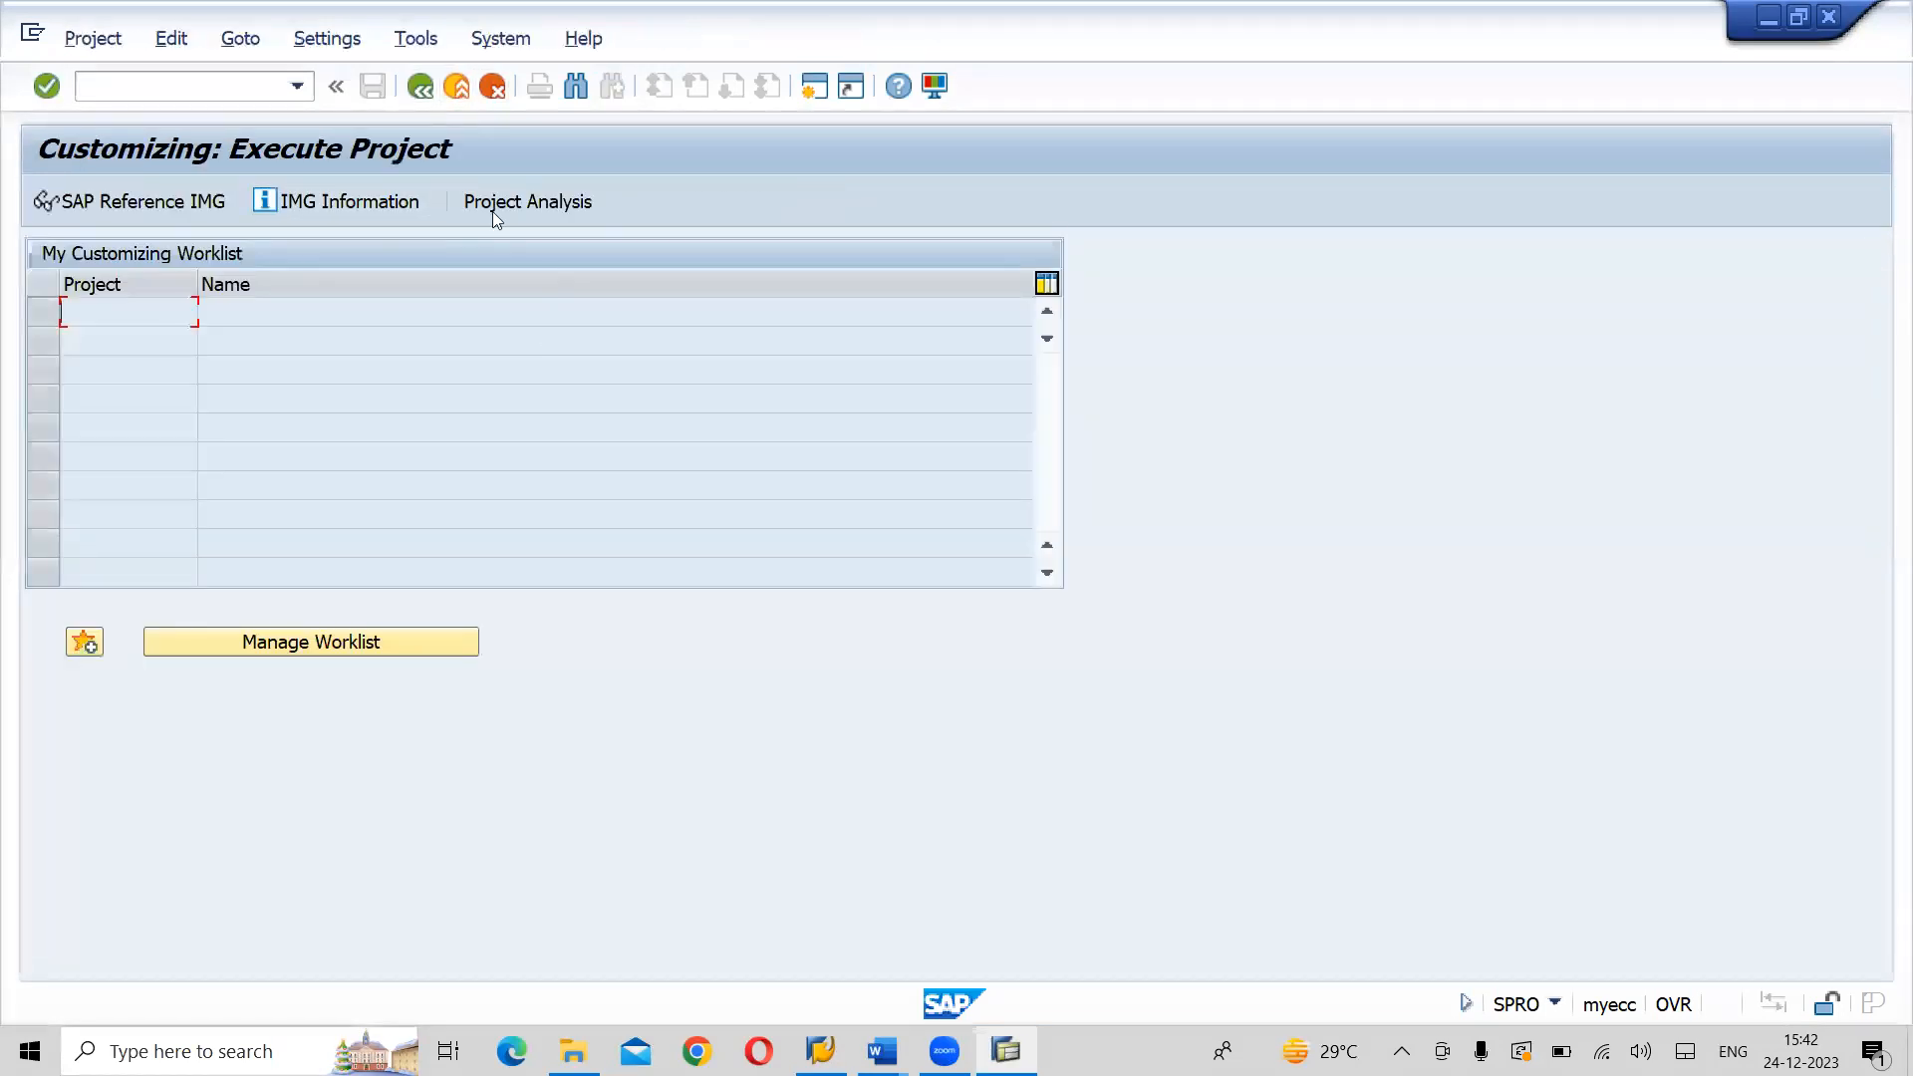
{"action": "left_click", "coordinate": [458, 89]}
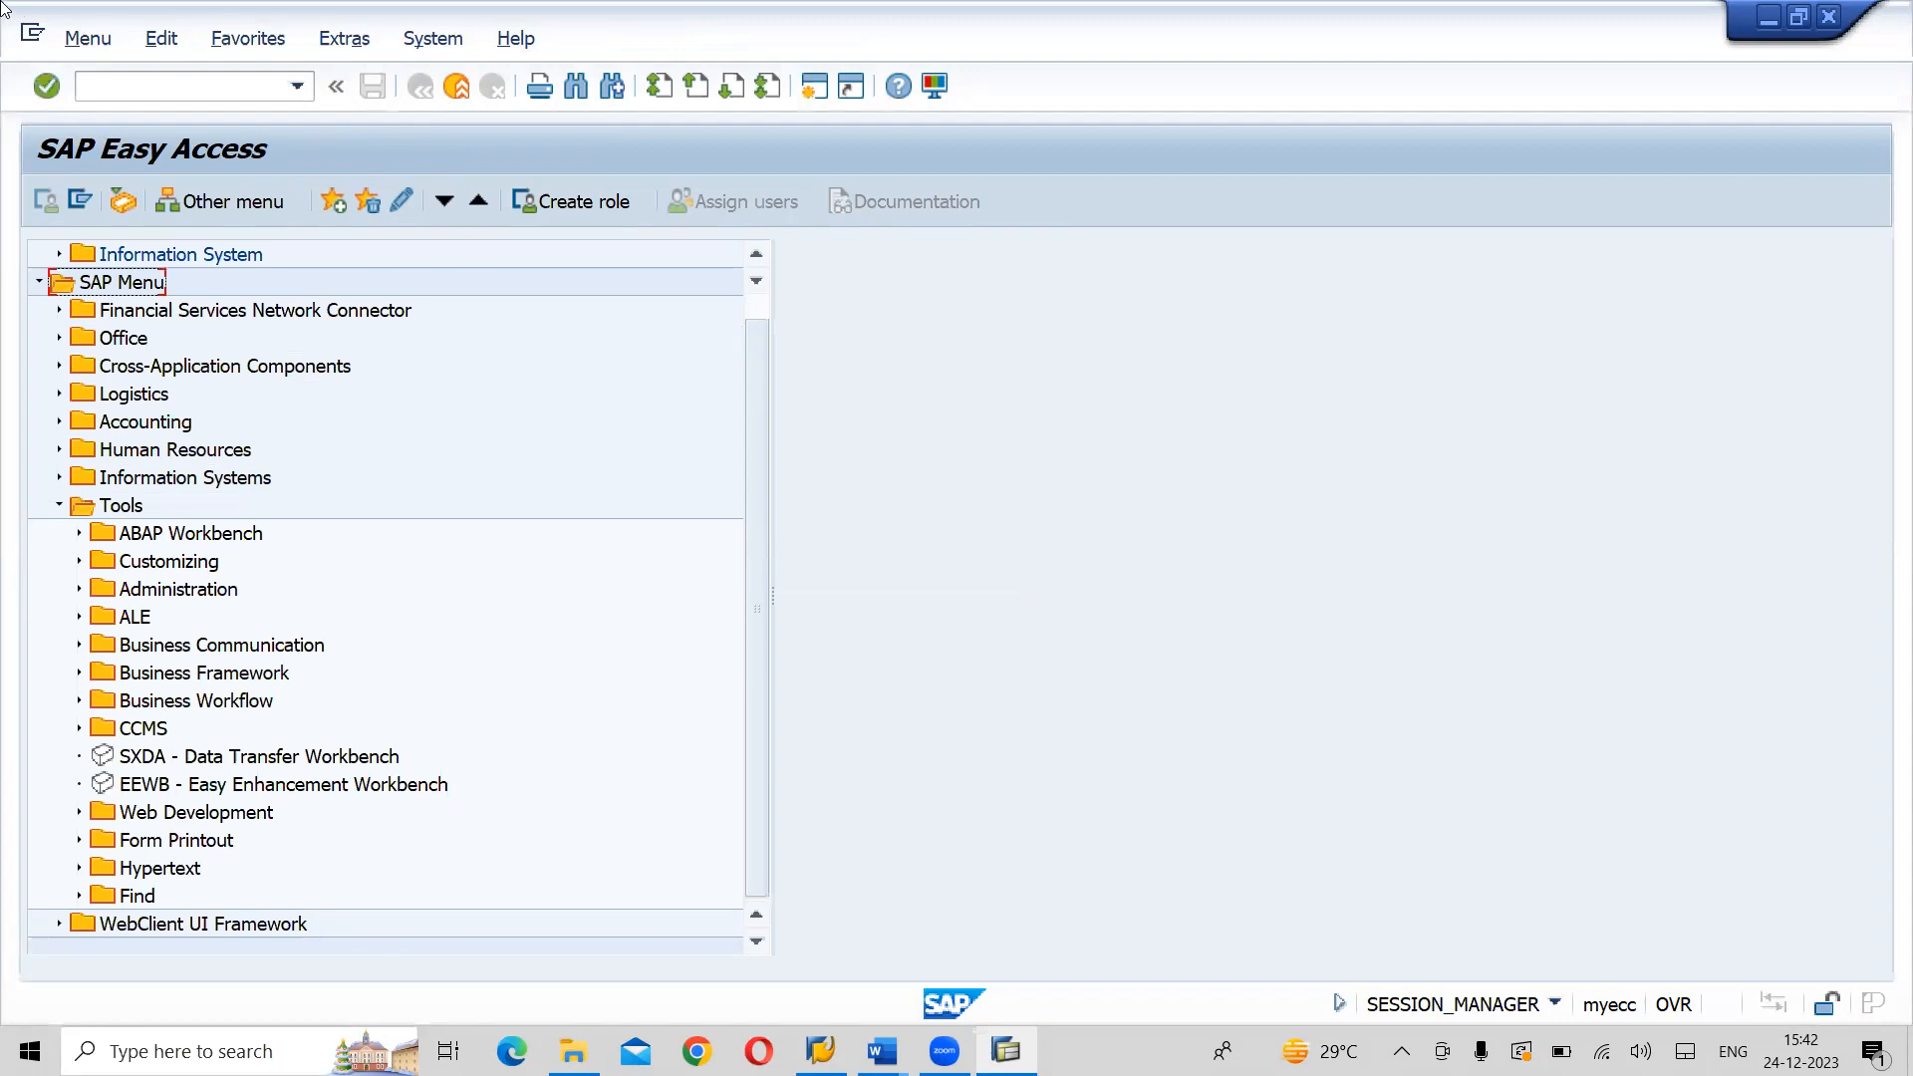
- Run transaction SPRO, display the SAP Reference IMG and expand the SAP NetWeaver node
{"action": "left_click", "coordinate": [149, 90]}
{"action": "type", "text": "SPRO"}
{"action": "key", "text": "Return"}
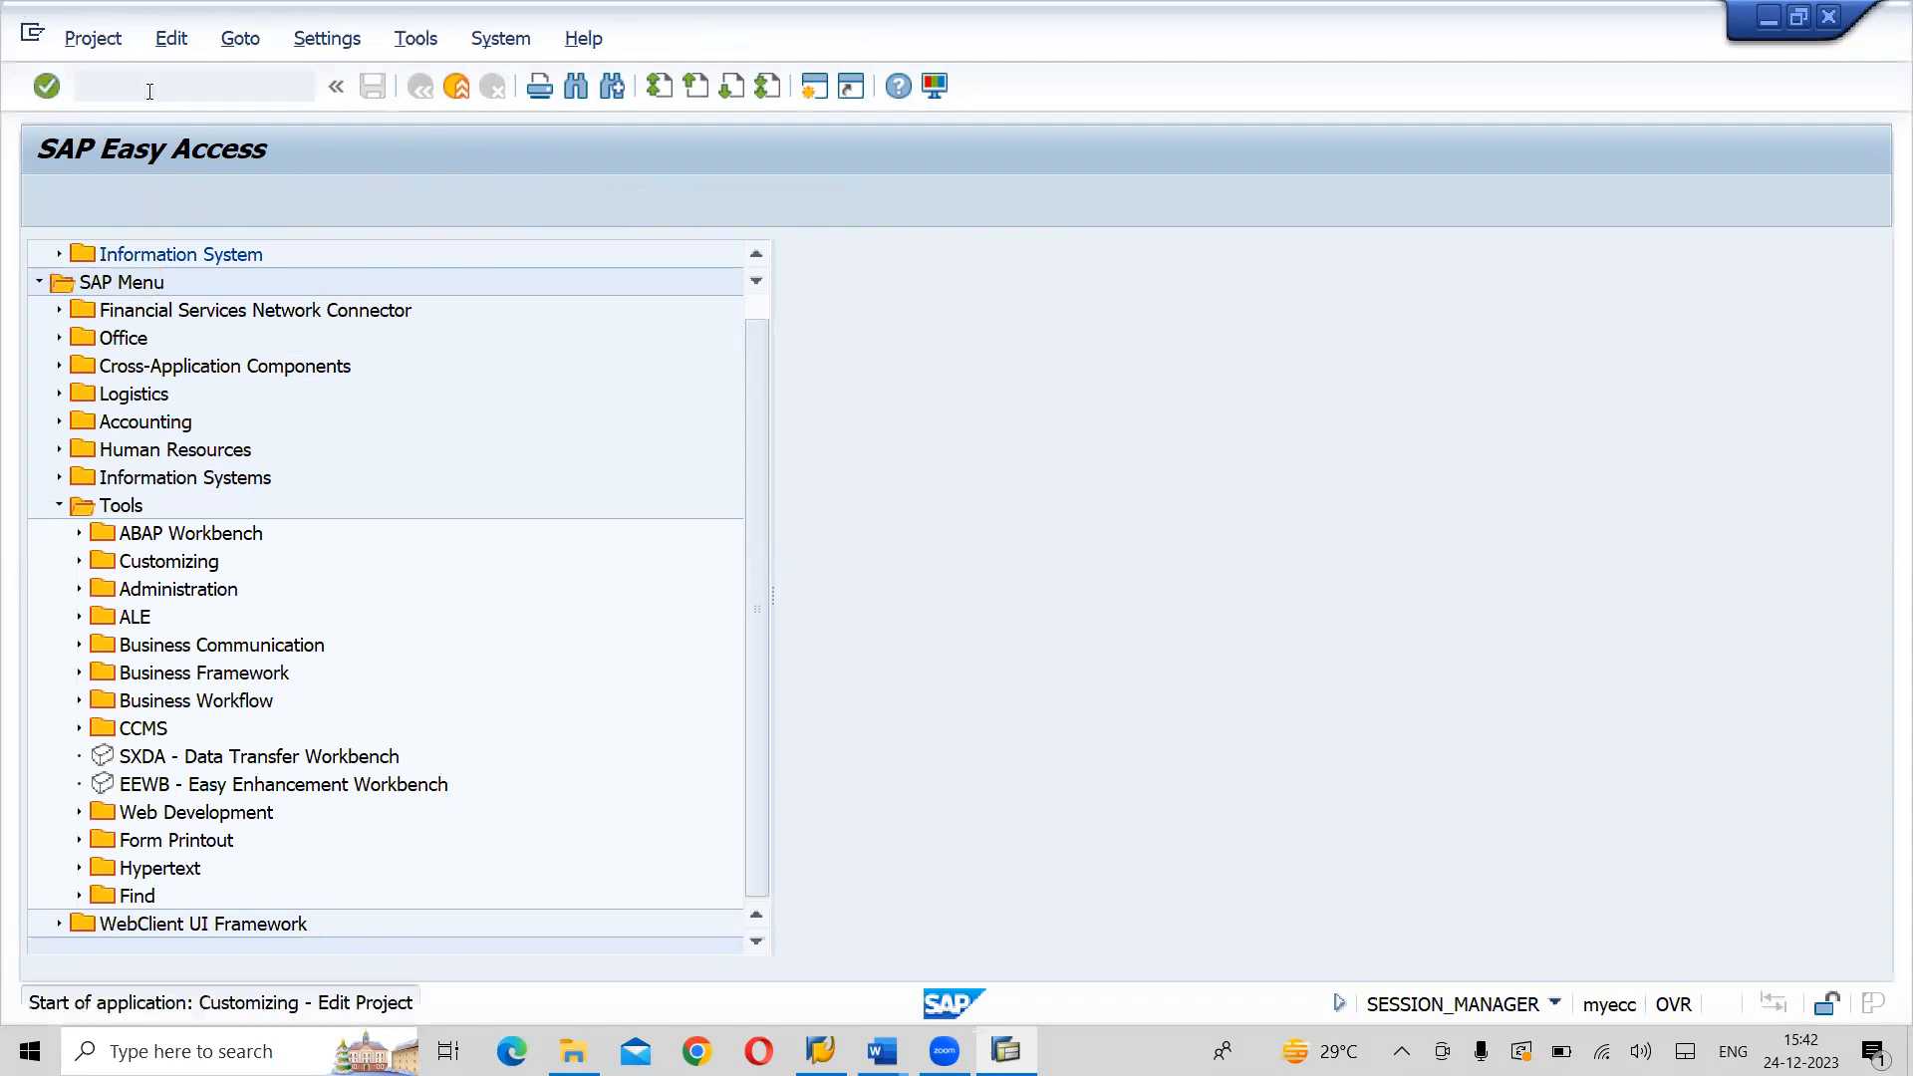
{"action": "left_click", "coordinate": [134, 207]}
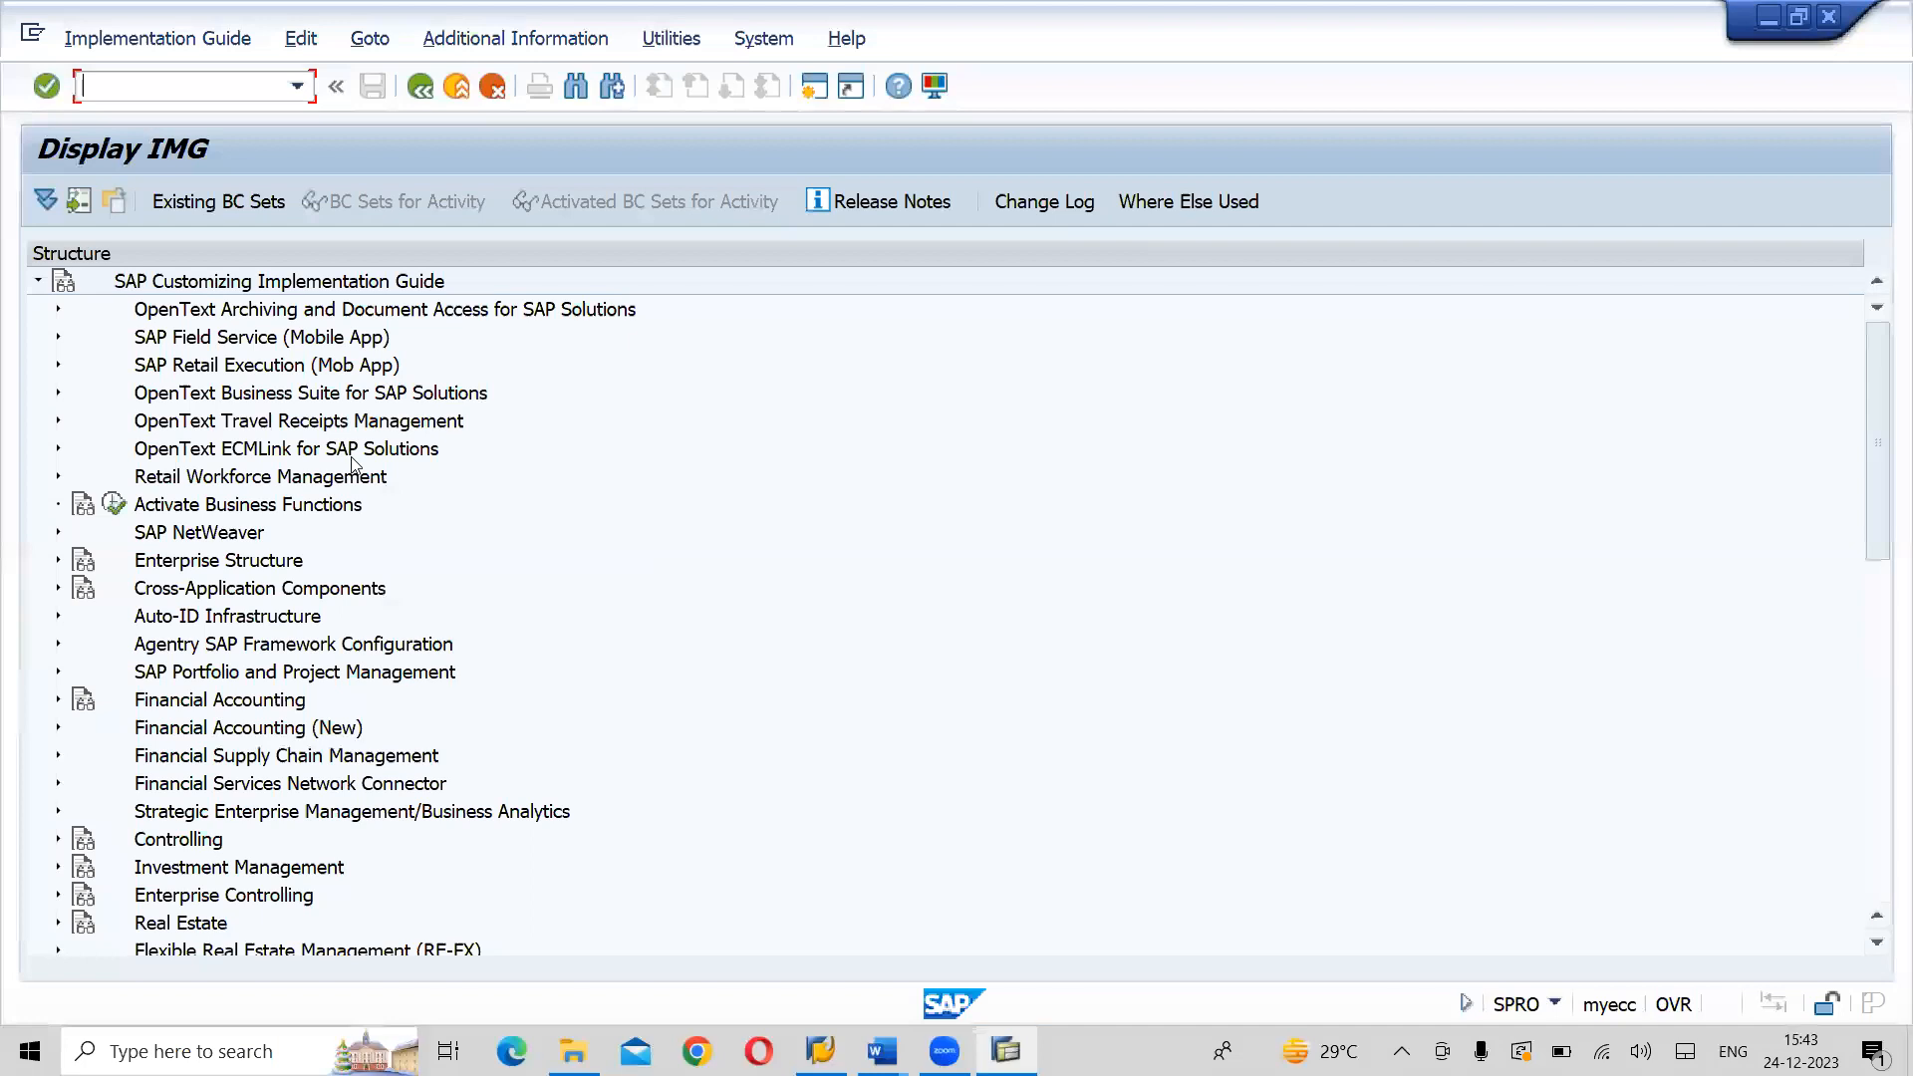
{"action": "left_click", "coordinate": [209, 533]}
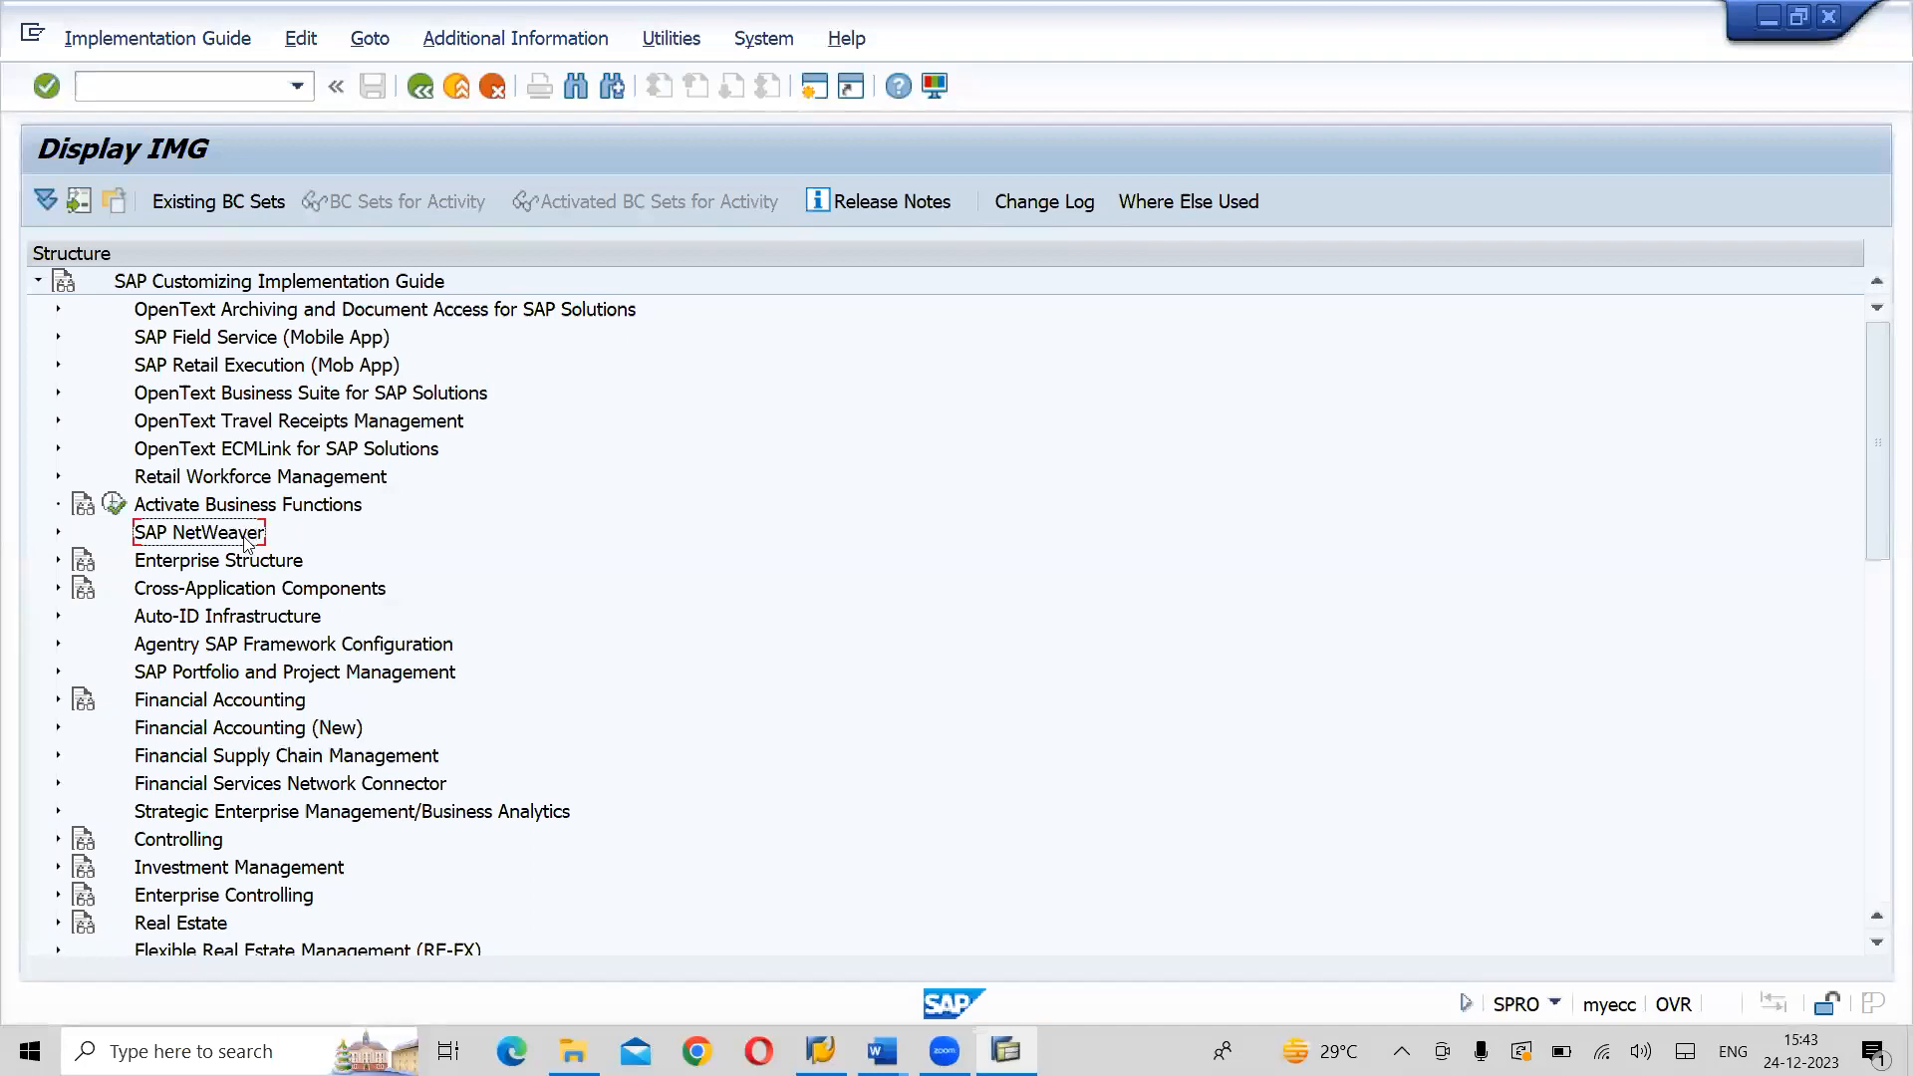
{"action": "left_click", "coordinate": [58, 533]}
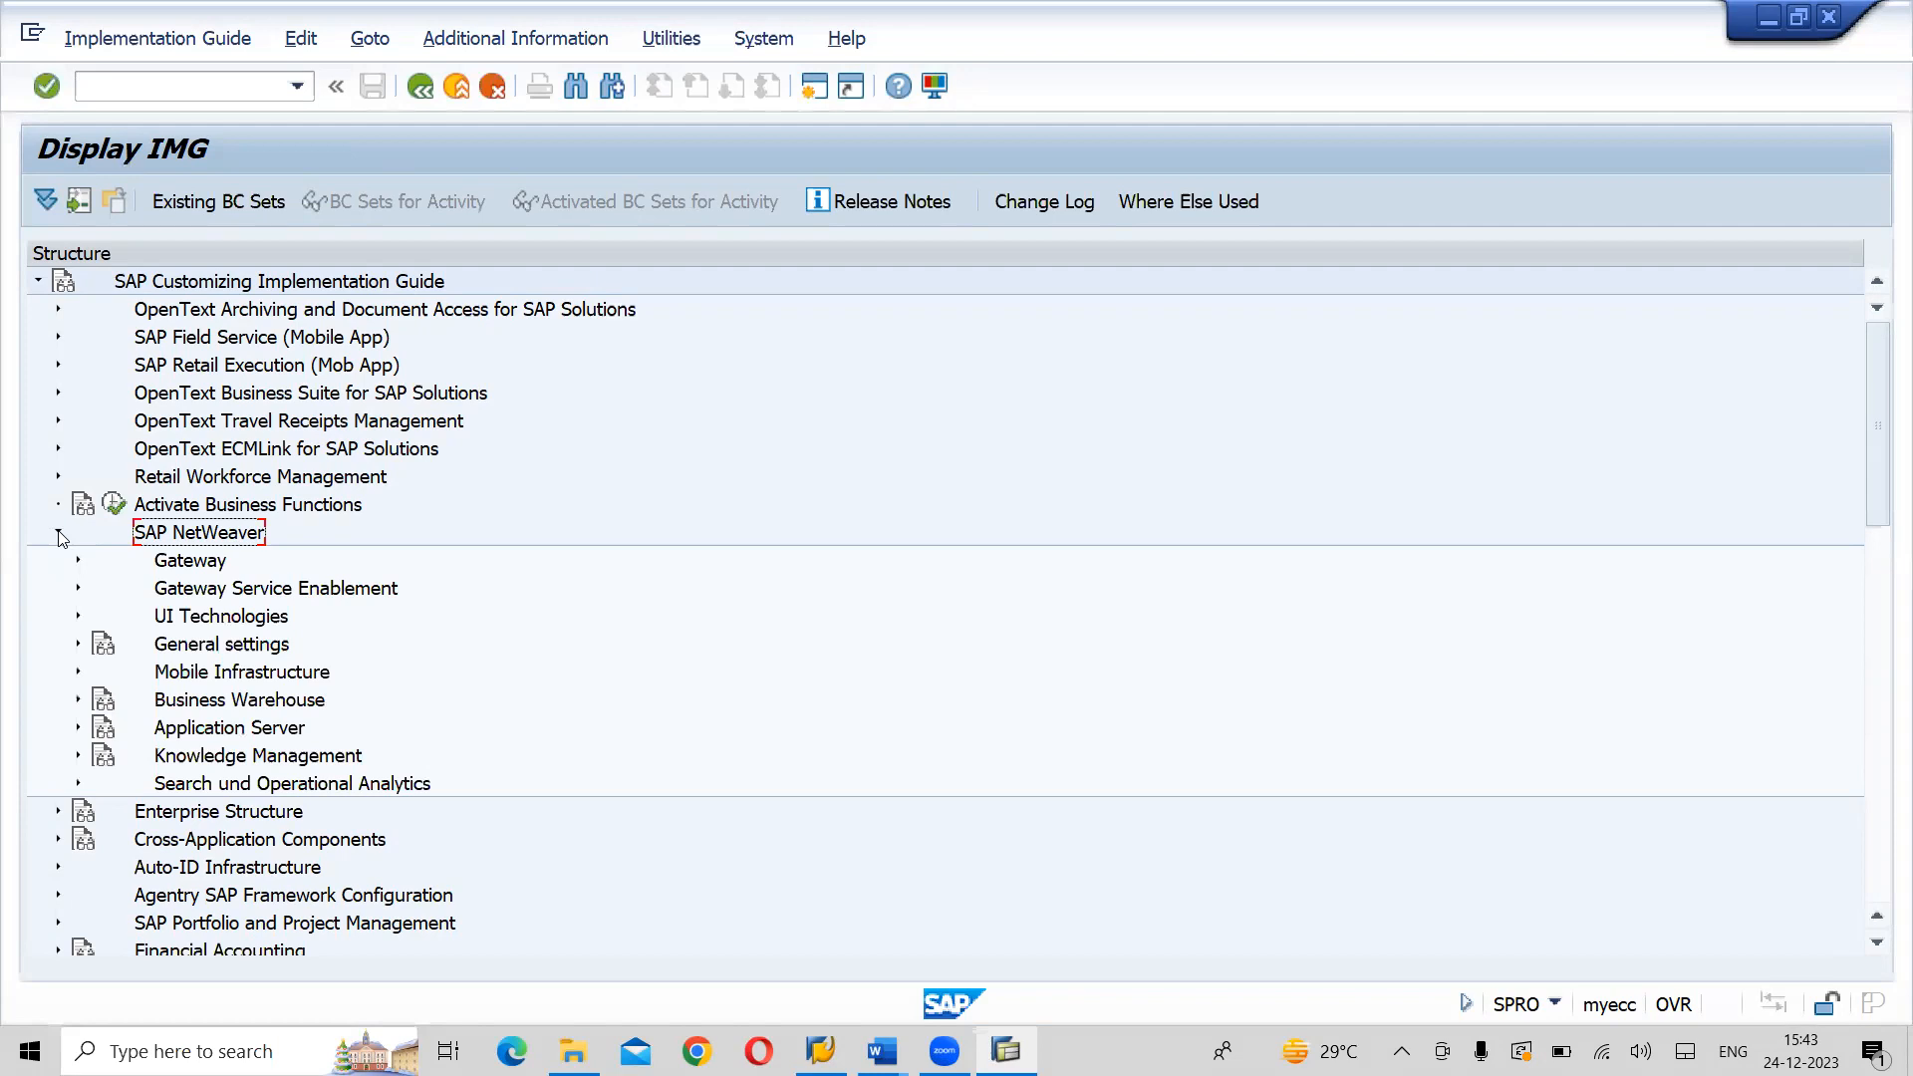
{"action": "left_click", "coordinate": [531, 40]}
{"action": "mouse_move", "coordinate": [534, 77]}
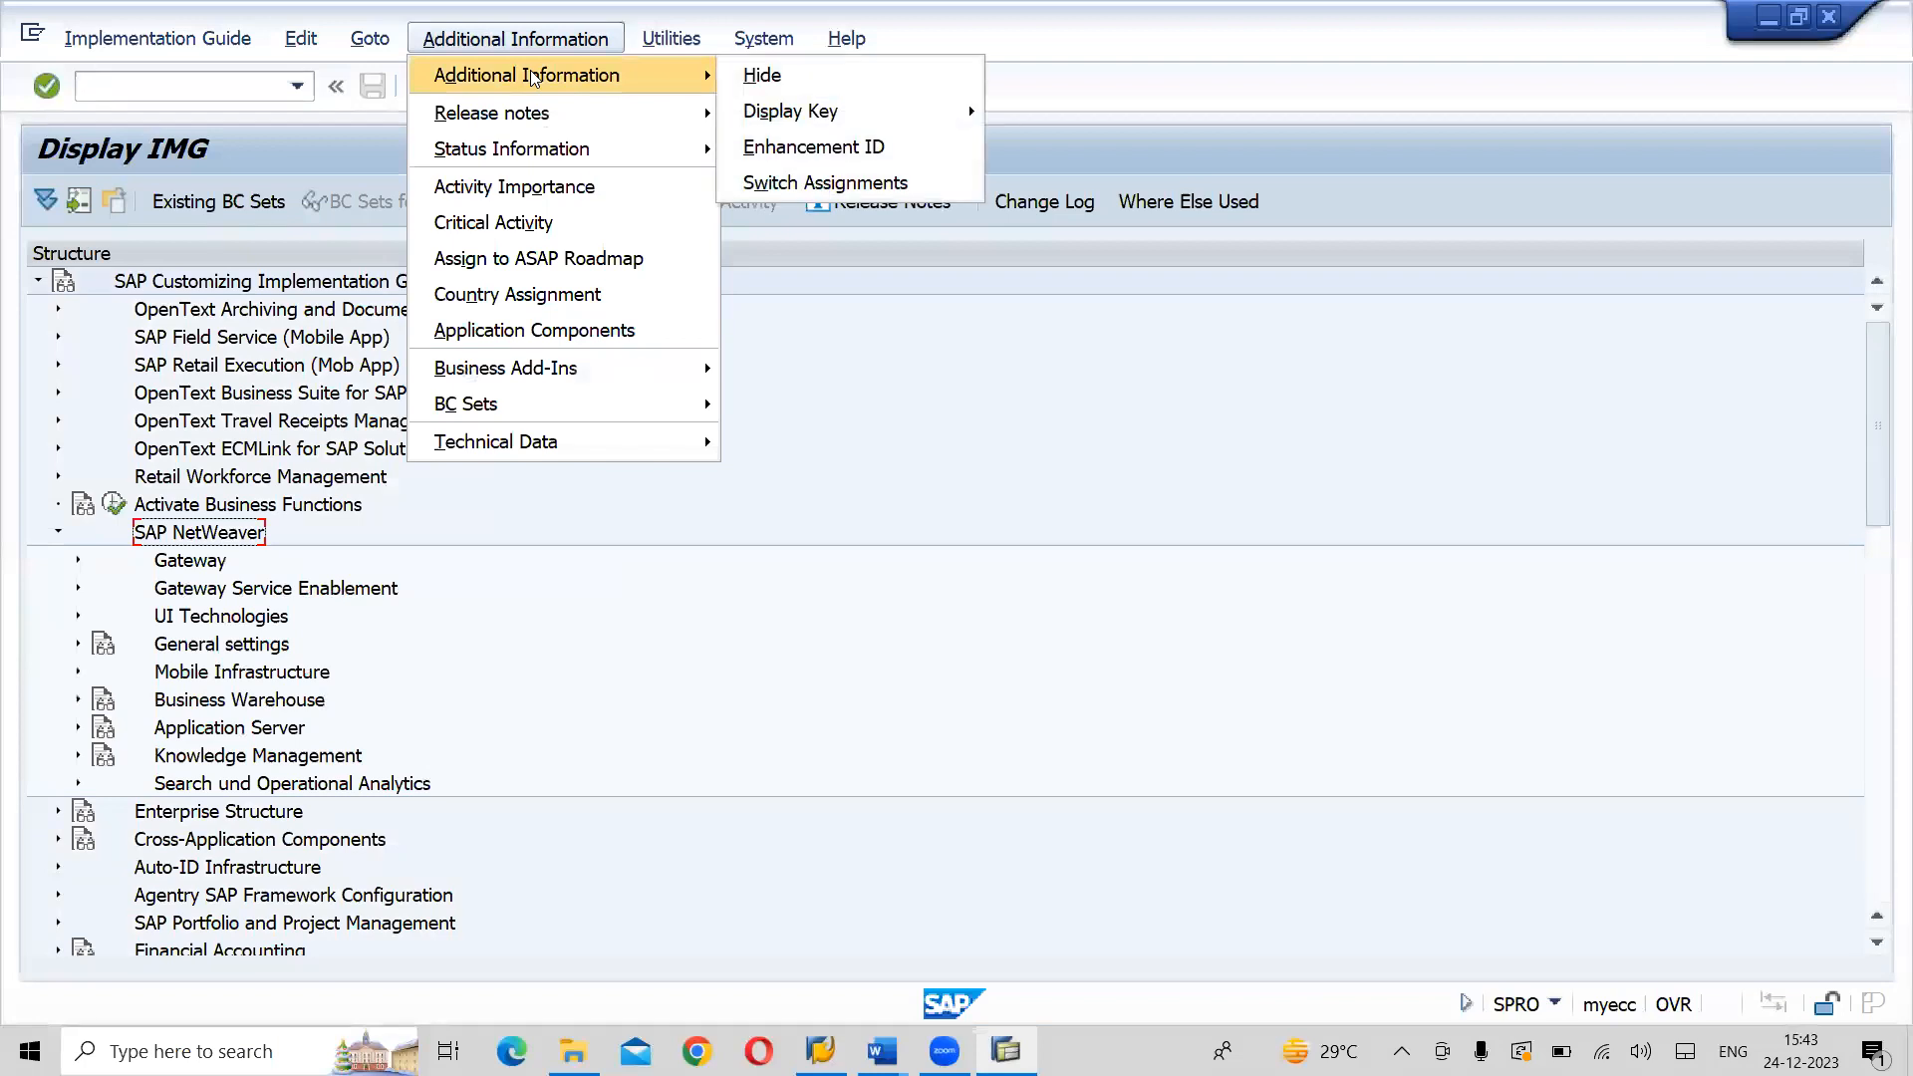
{"action": "left_click", "coordinate": [891, 717]}
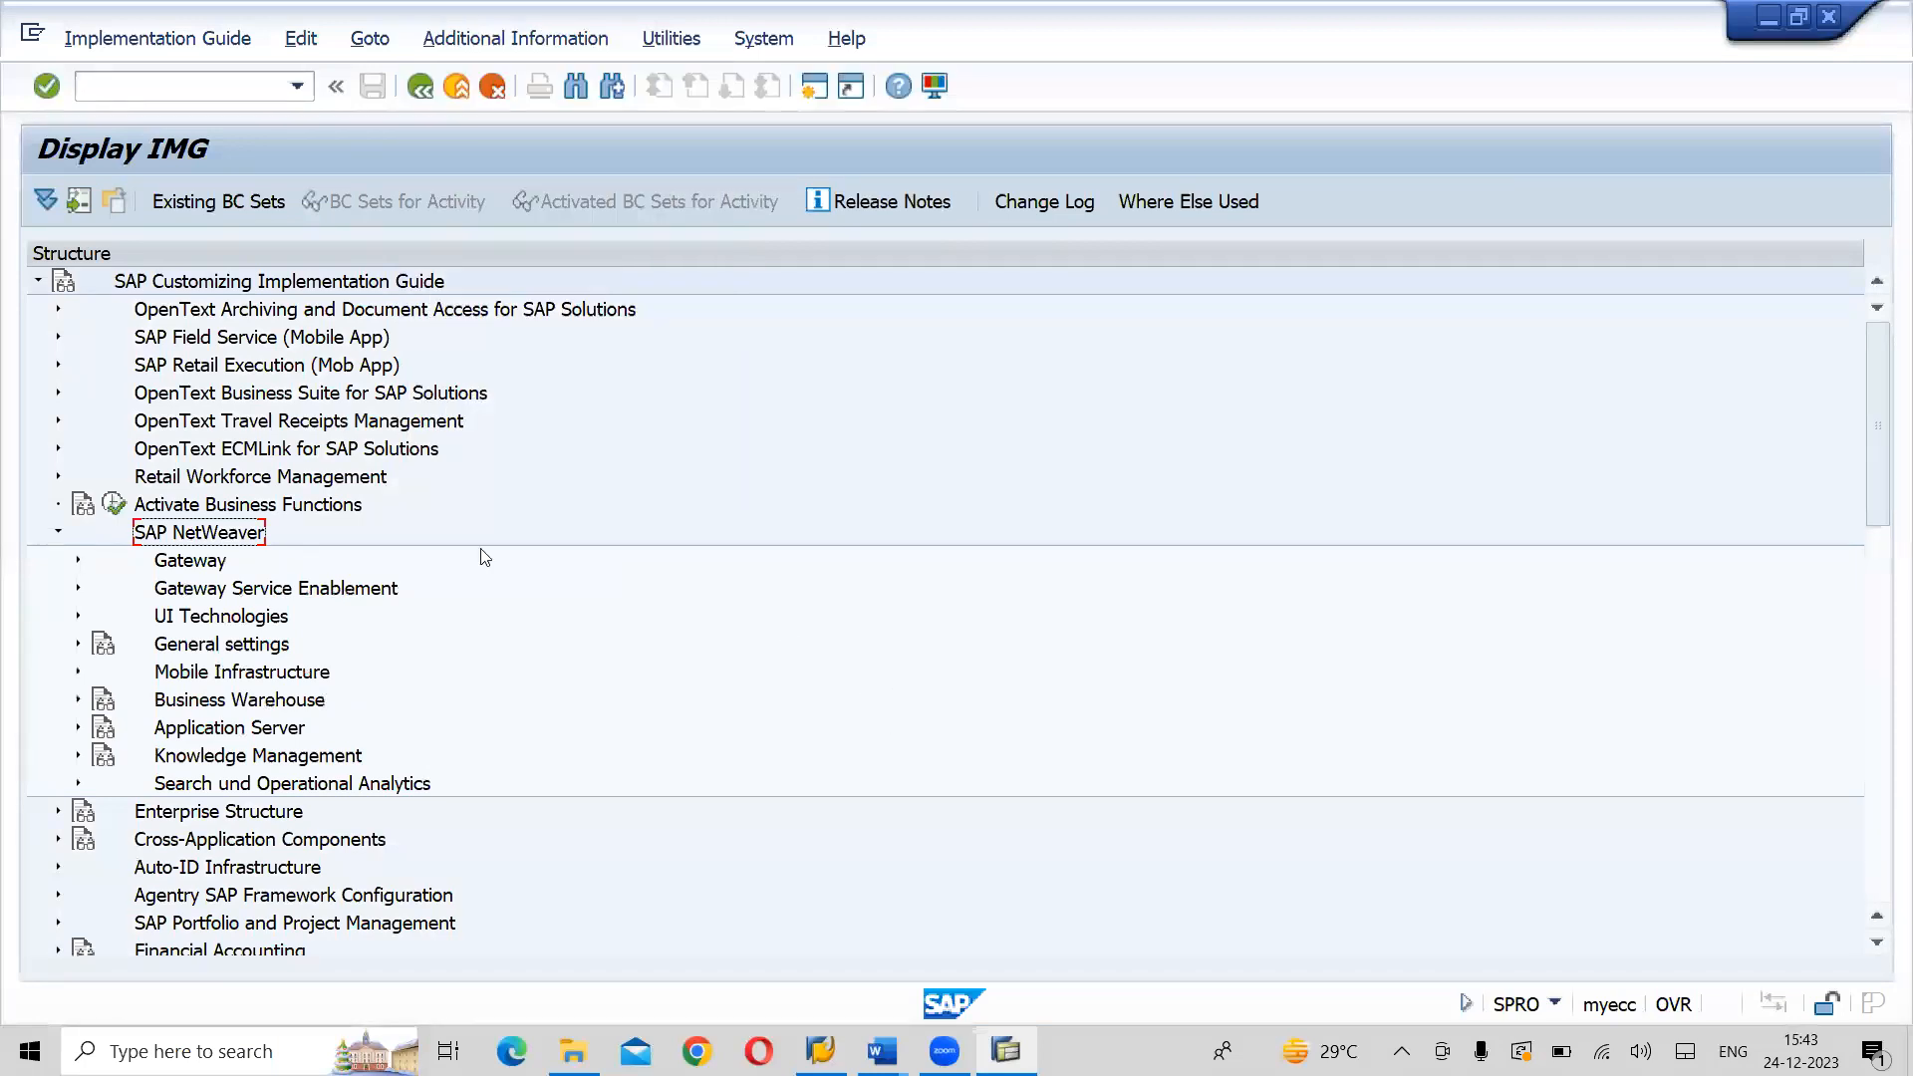
- Expand General settings and Set Countries, and select the Define Countries in mySAP Systems activity
{"action": "left_click", "coordinate": [196, 650]}
{"action": "left_click", "coordinate": [79, 645]}
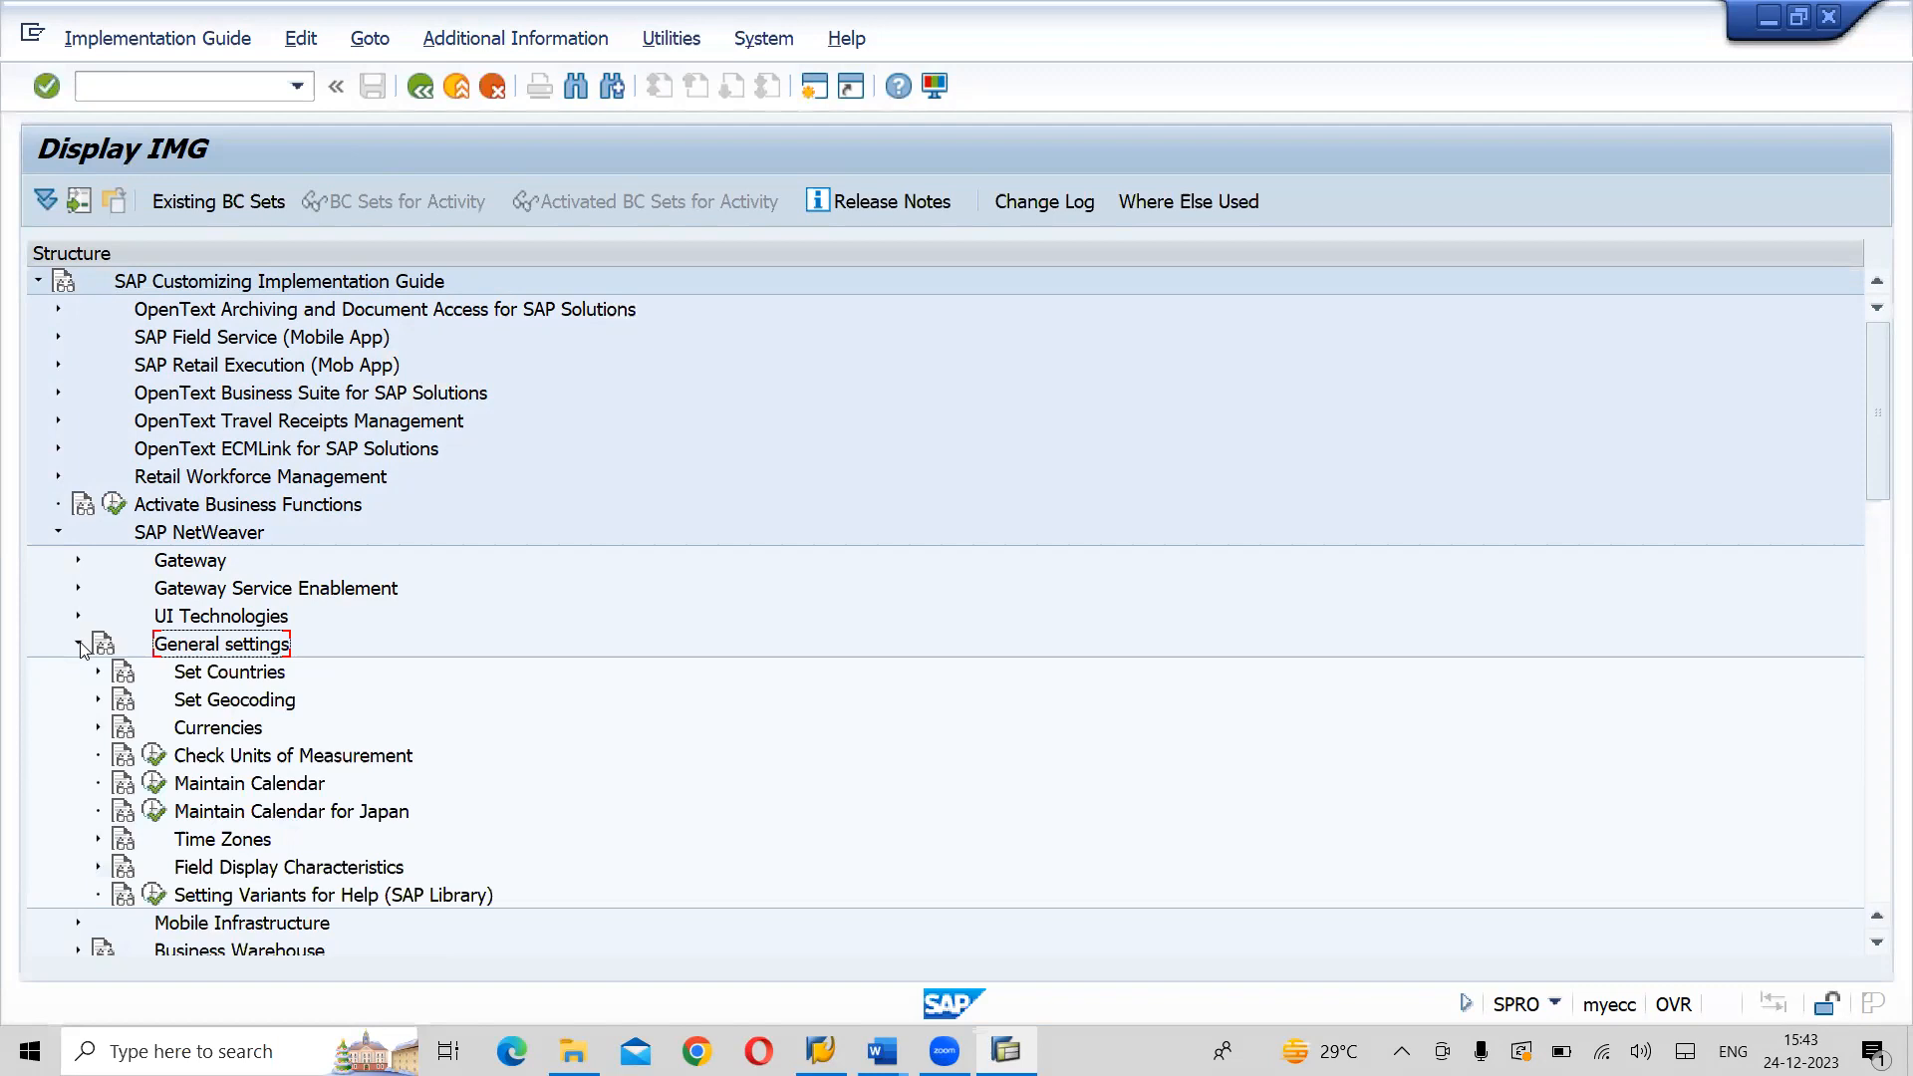
{"action": "left_click", "coordinate": [207, 674]}
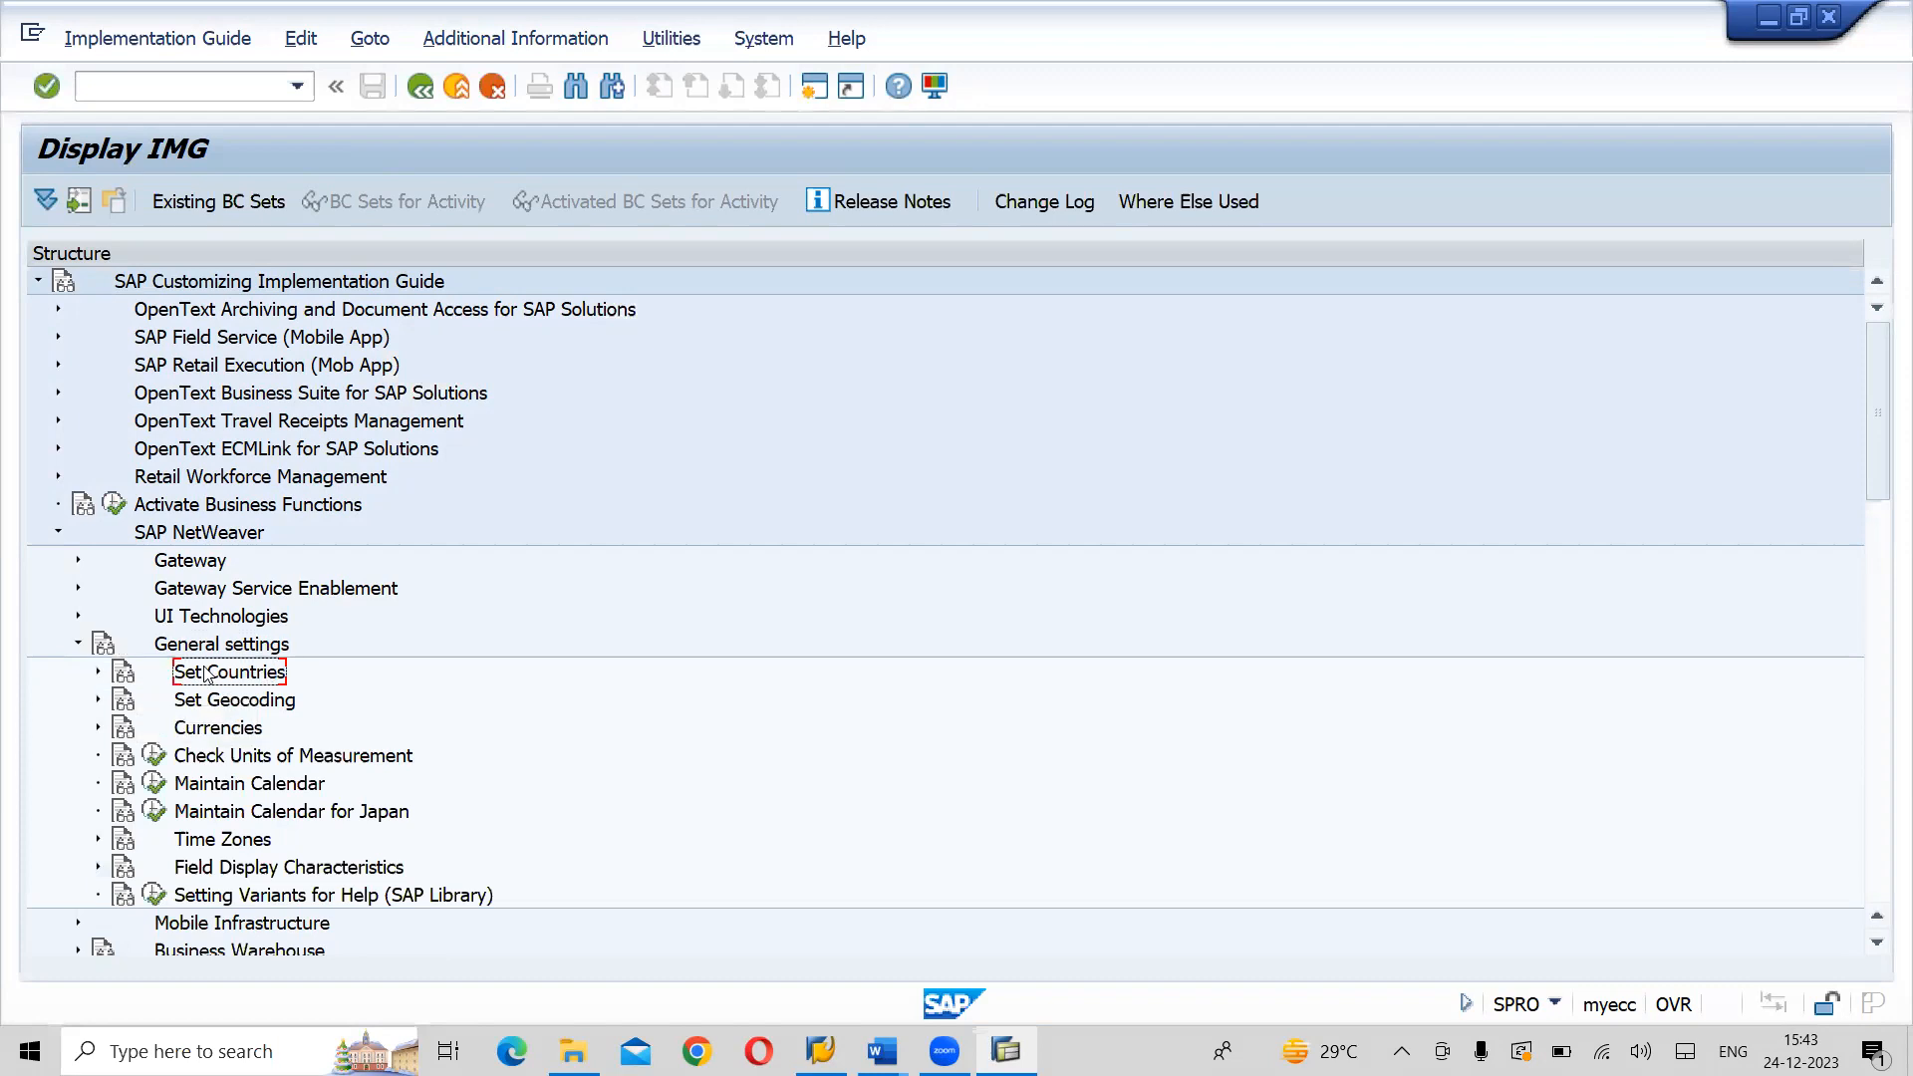
{"action": "left_click", "coordinate": [98, 674]}
{"action": "left_click", "coordinate": [337, 702]}
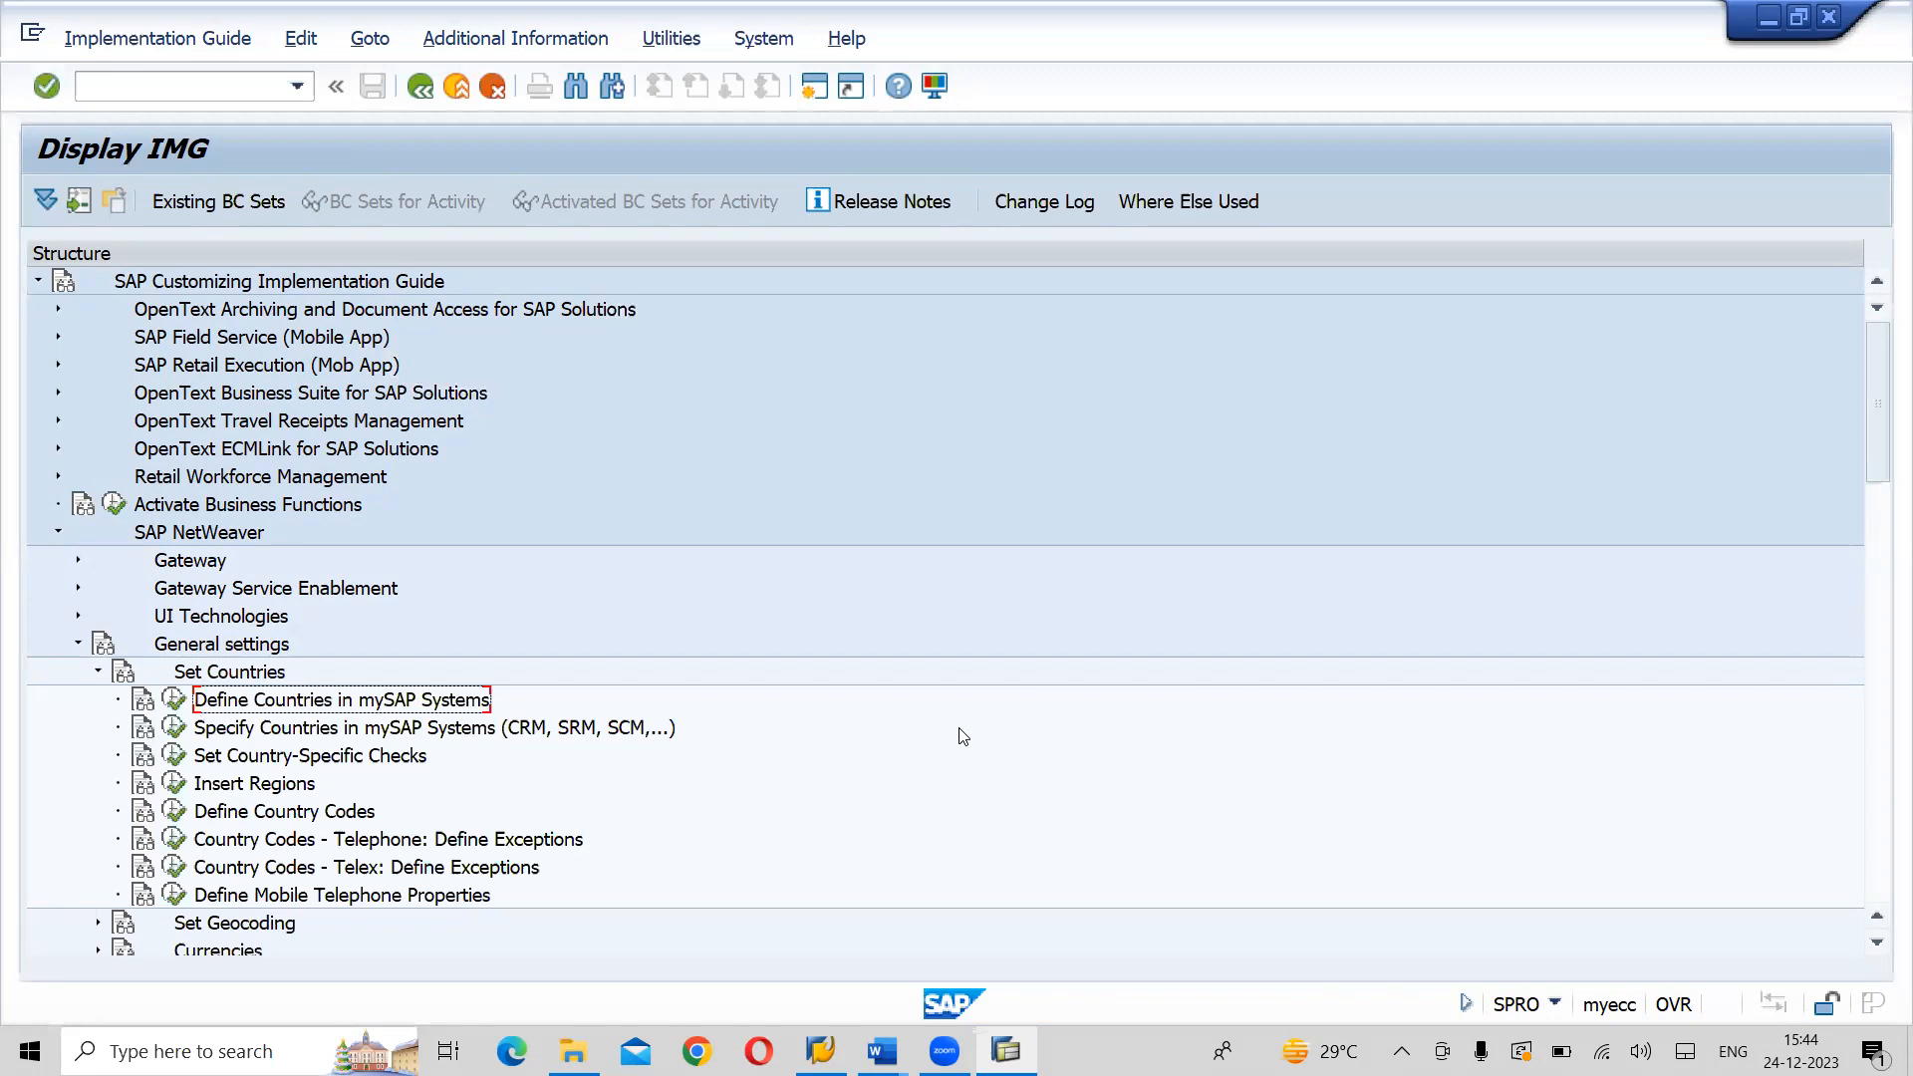
- Show the IMG Activity keys as additional information and widen that column so the full keys fit
{"action": "left_click", "coordinate": [534, 40]}
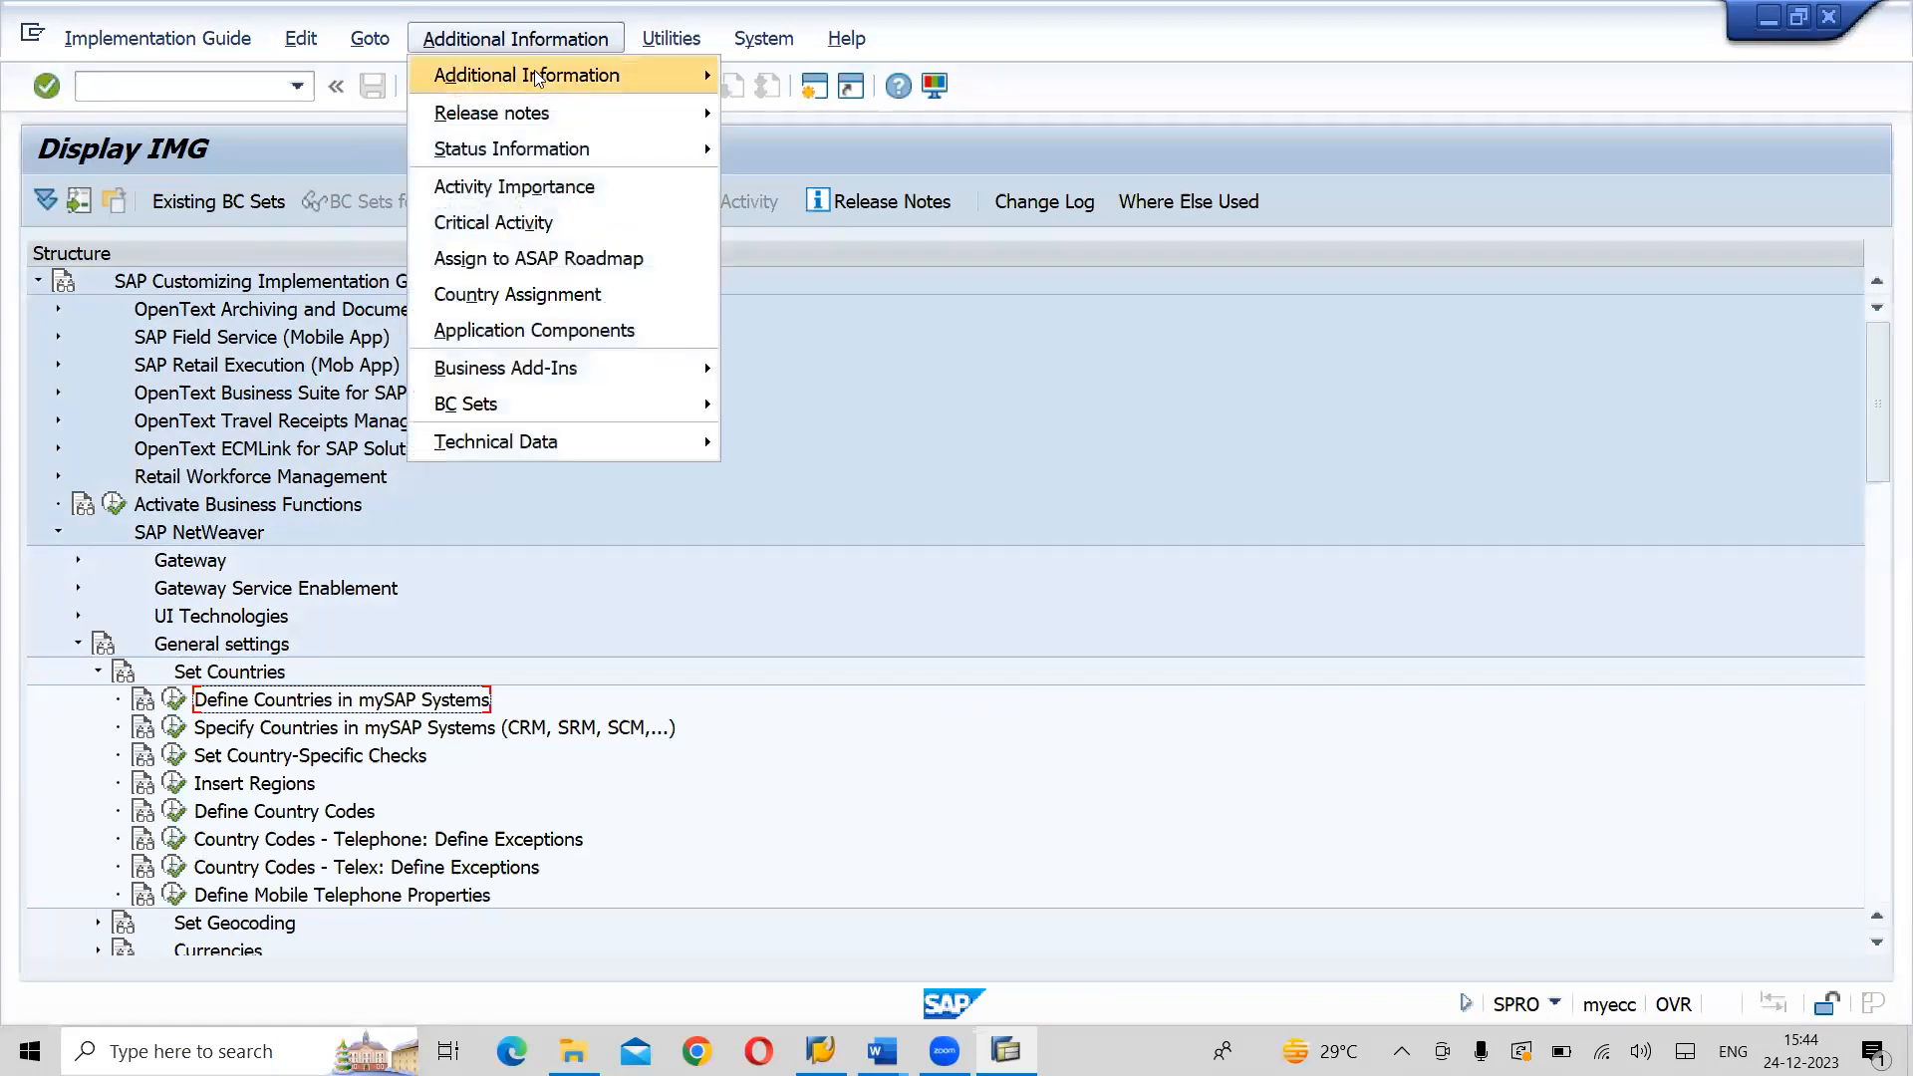
{"action": "mouse_move", "coordinate": [538, 75]}
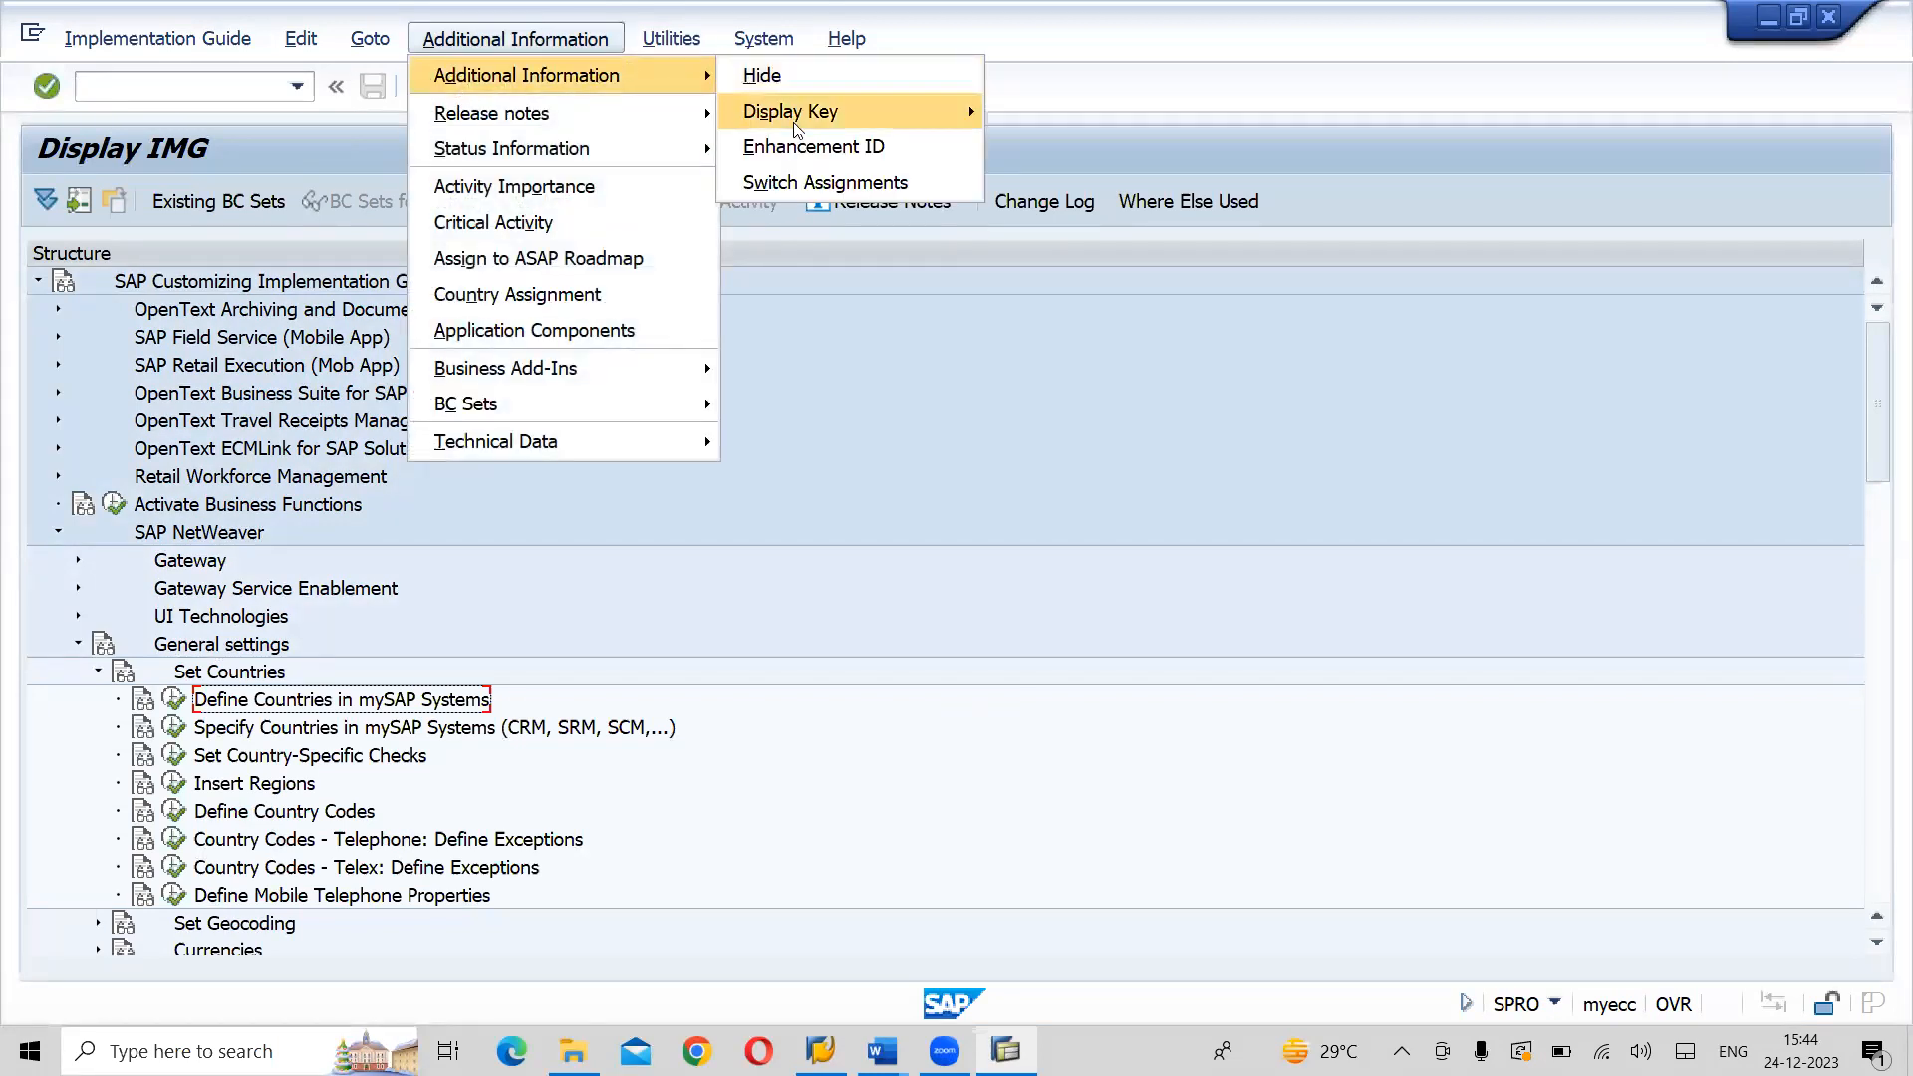
{"action": "mouse_move", "coordinate": [926, 111]}
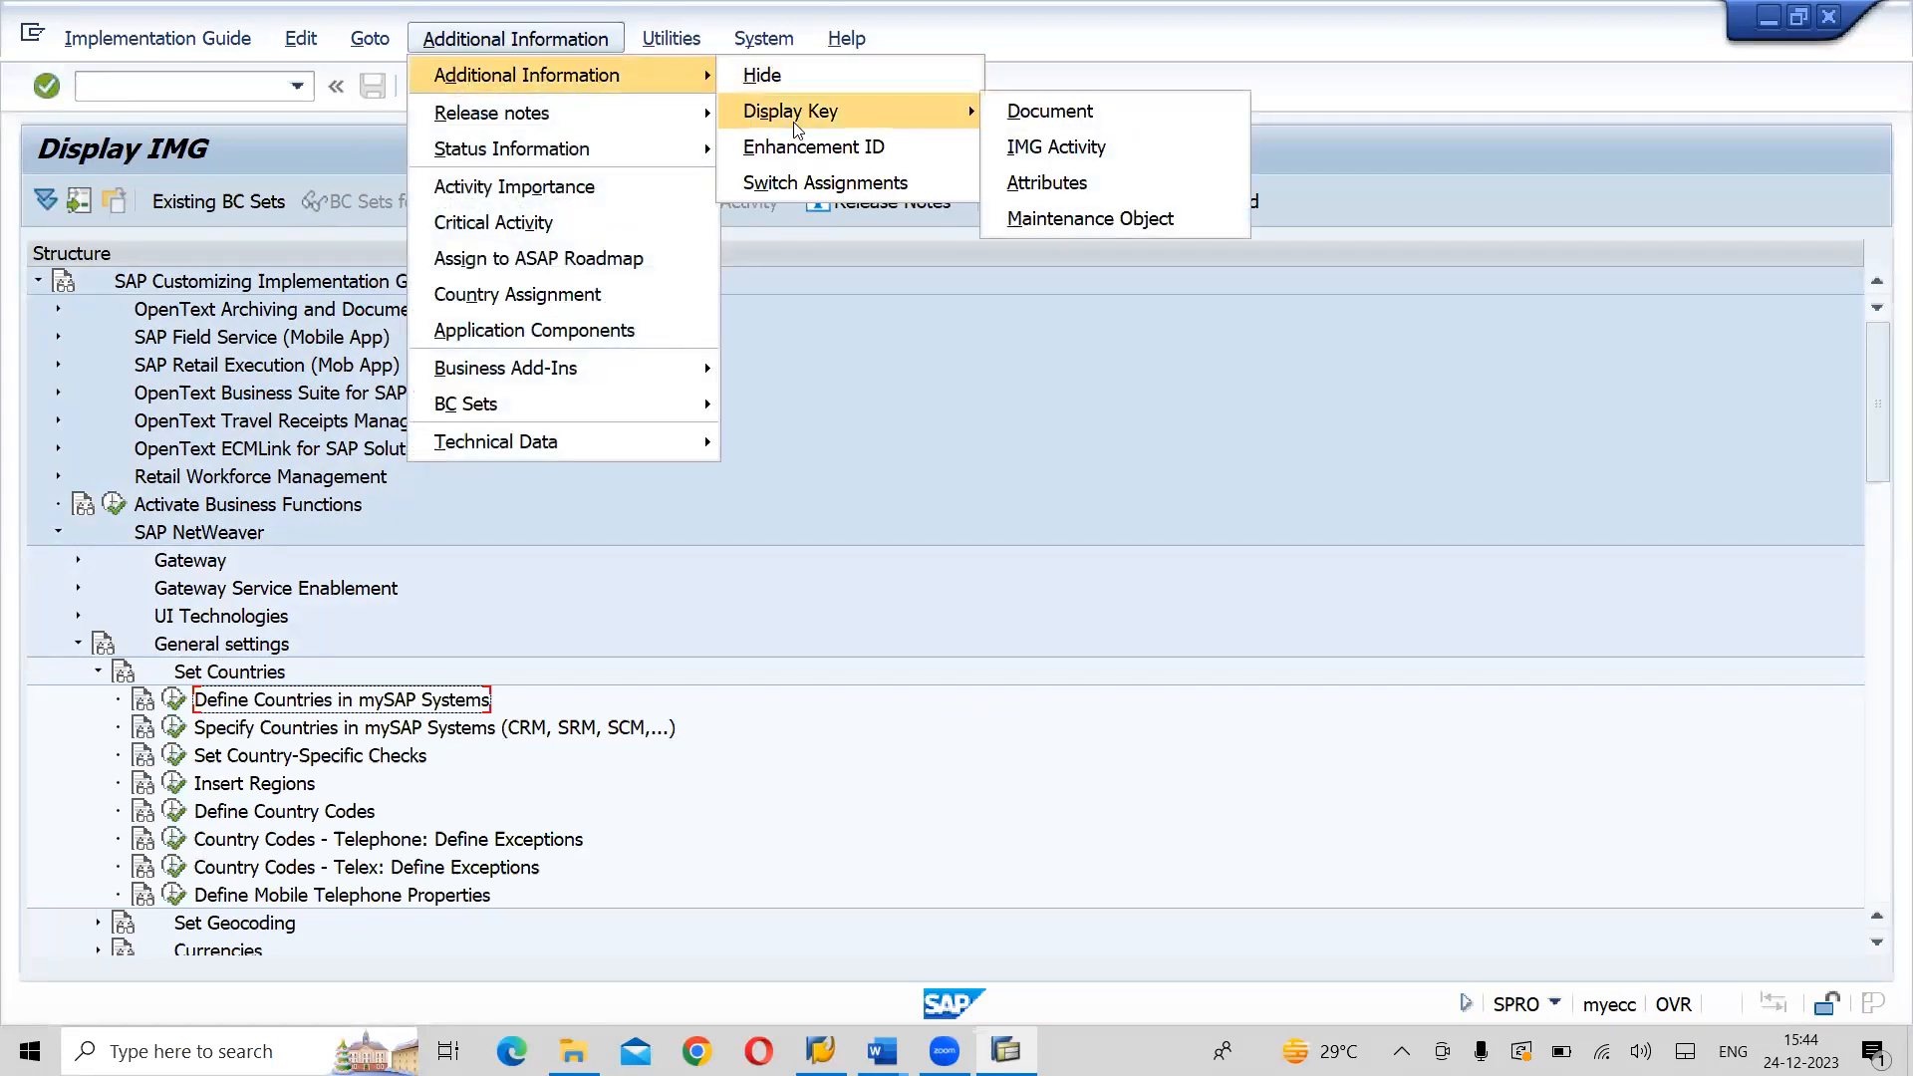
{"action": "left_click", "coordinate": [1032, 150]}
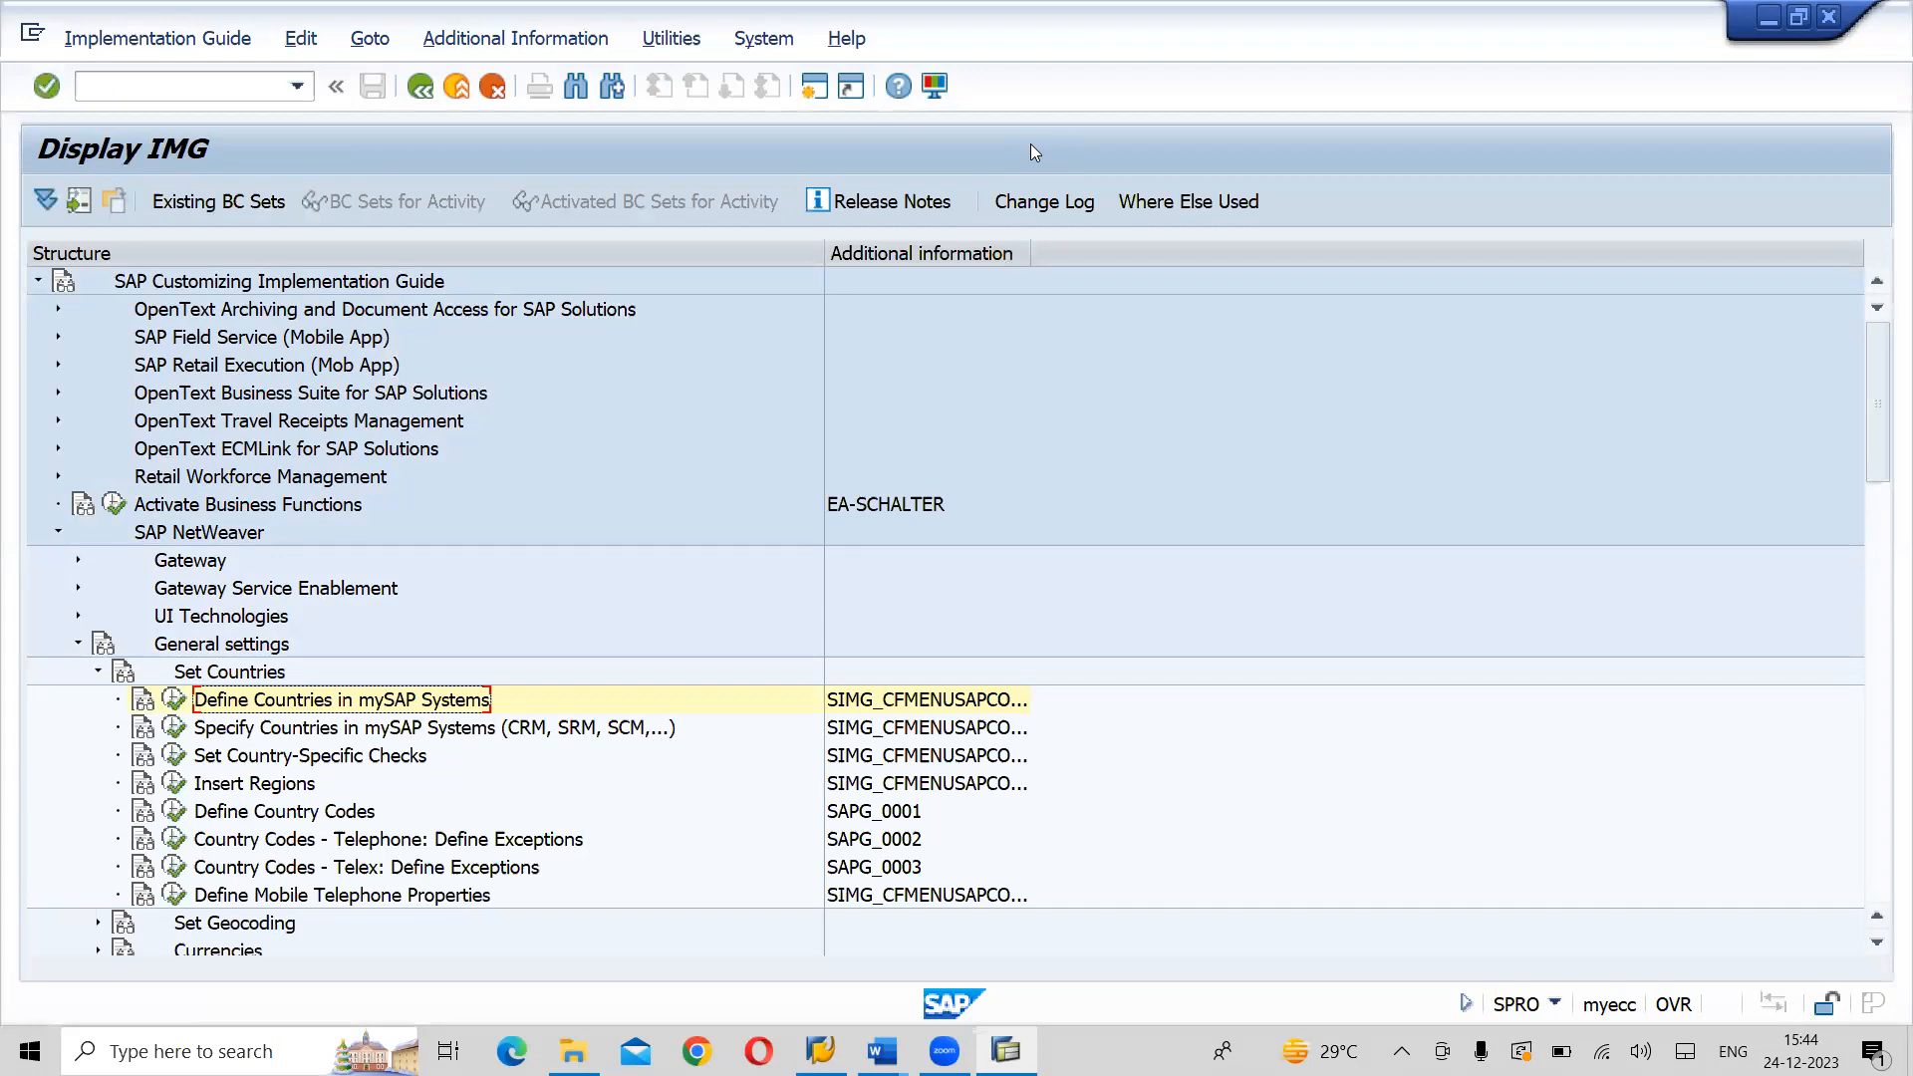
{"action": "left_click_drag", "start_coordinate": [1032, 257], "coordinate": [1122, 259]}
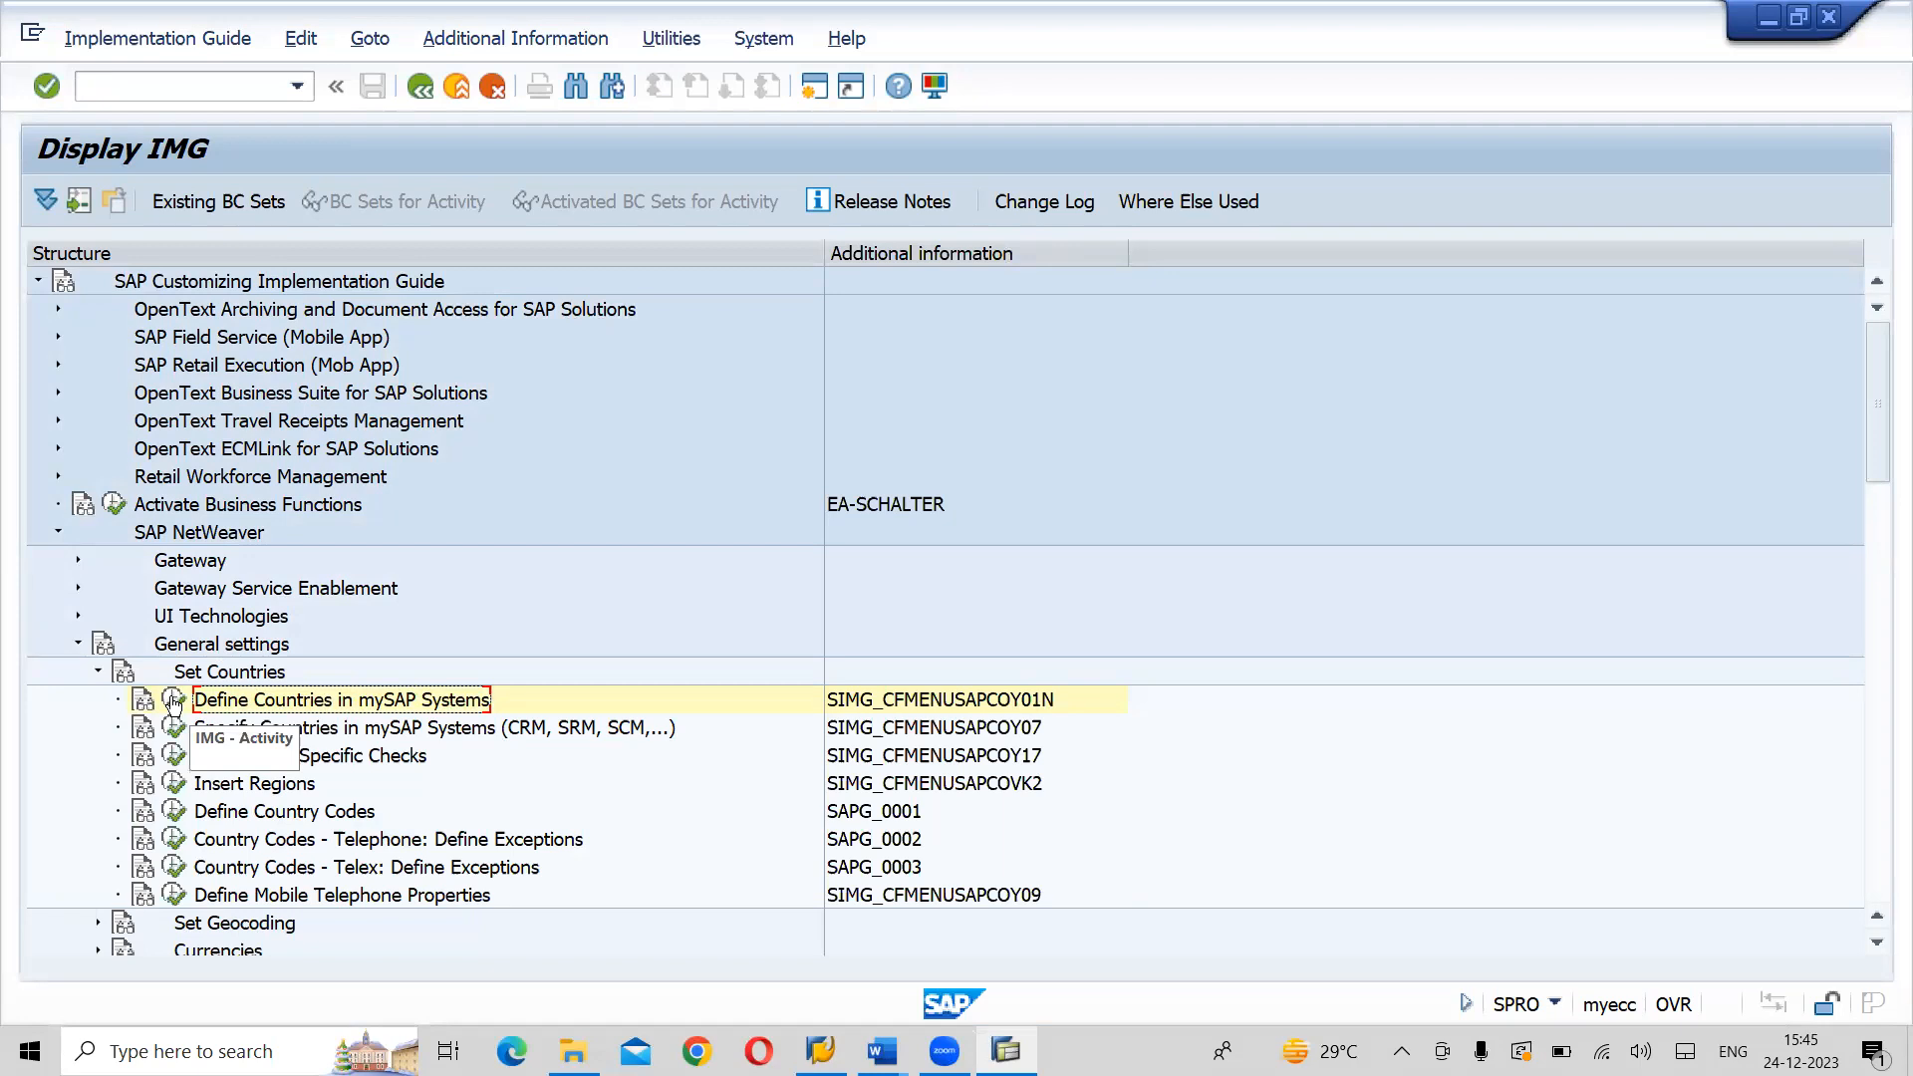
- Execute Define Countries in mySAP Systems and position the country list at entry IN
{"action": "left_click", "coordinate": [174, 702]}
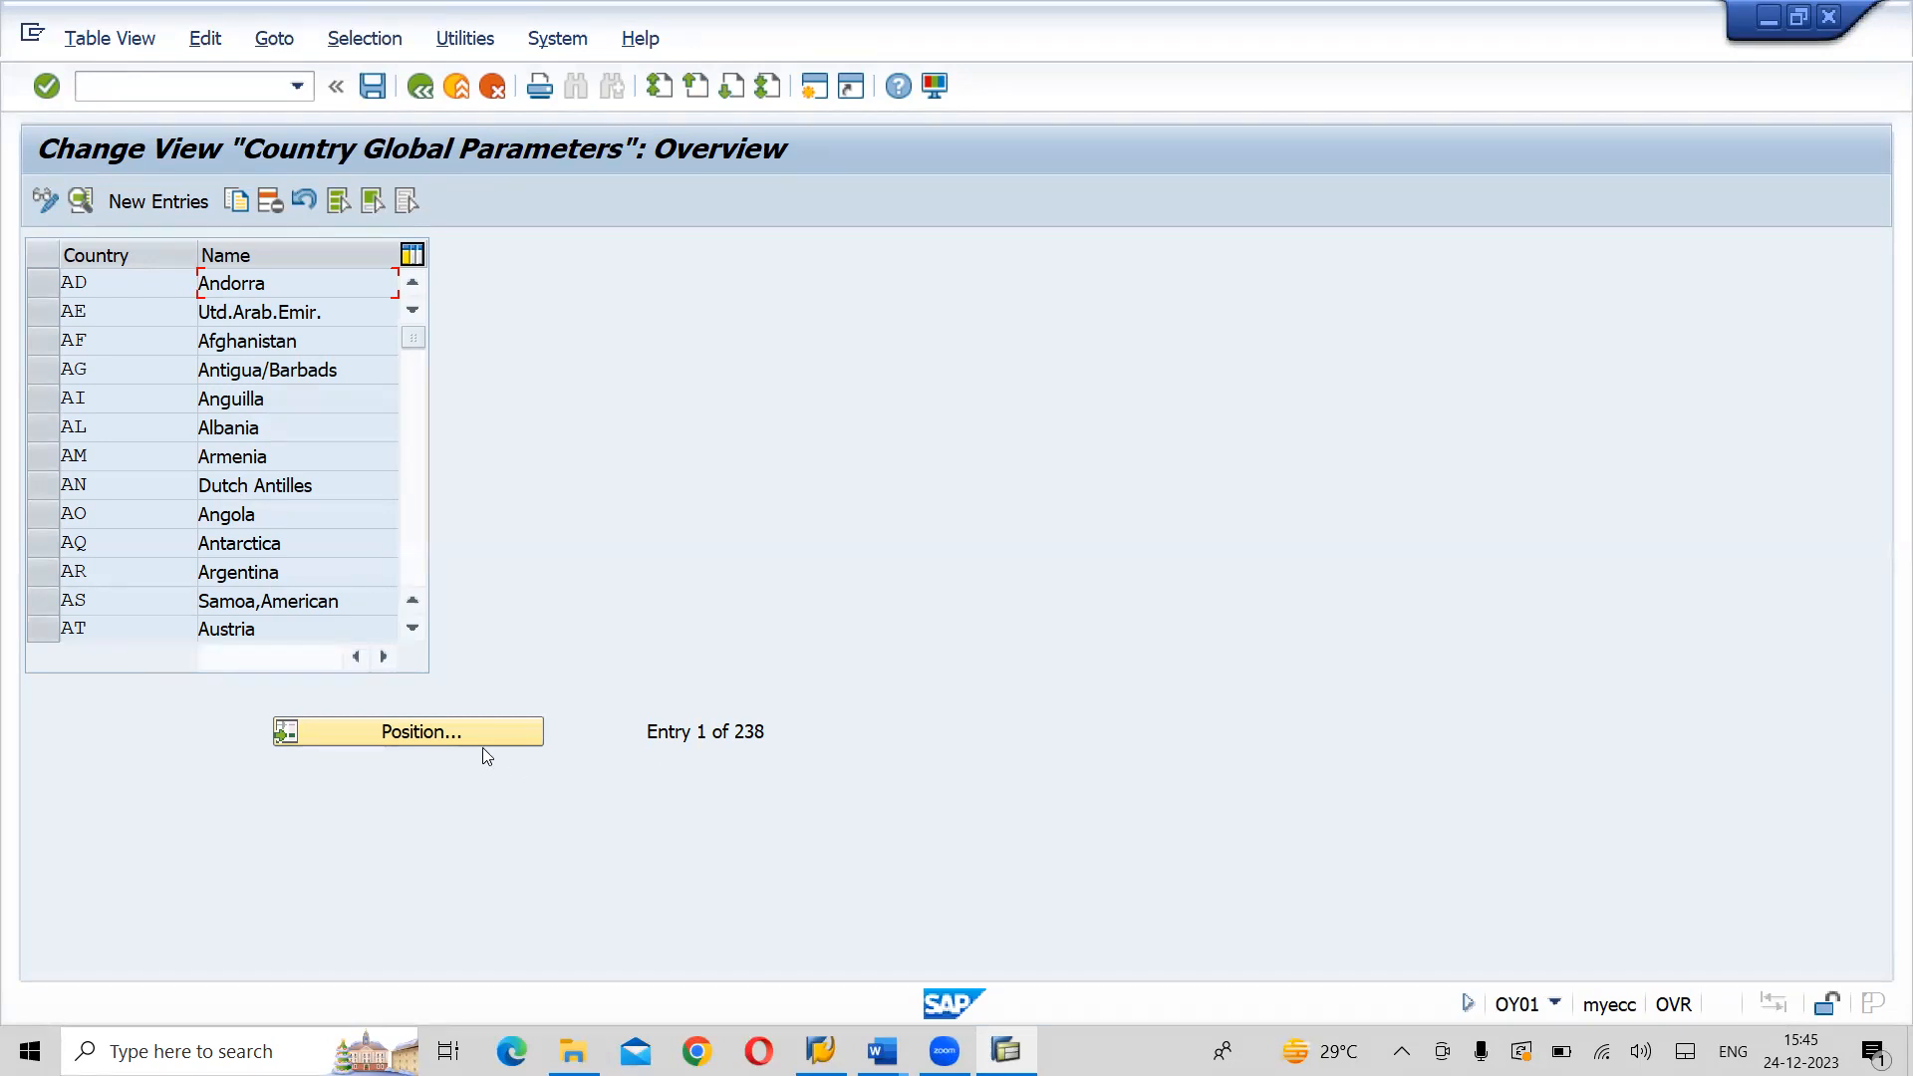
{"action": "left_click", "coordinate": [452, 727]}
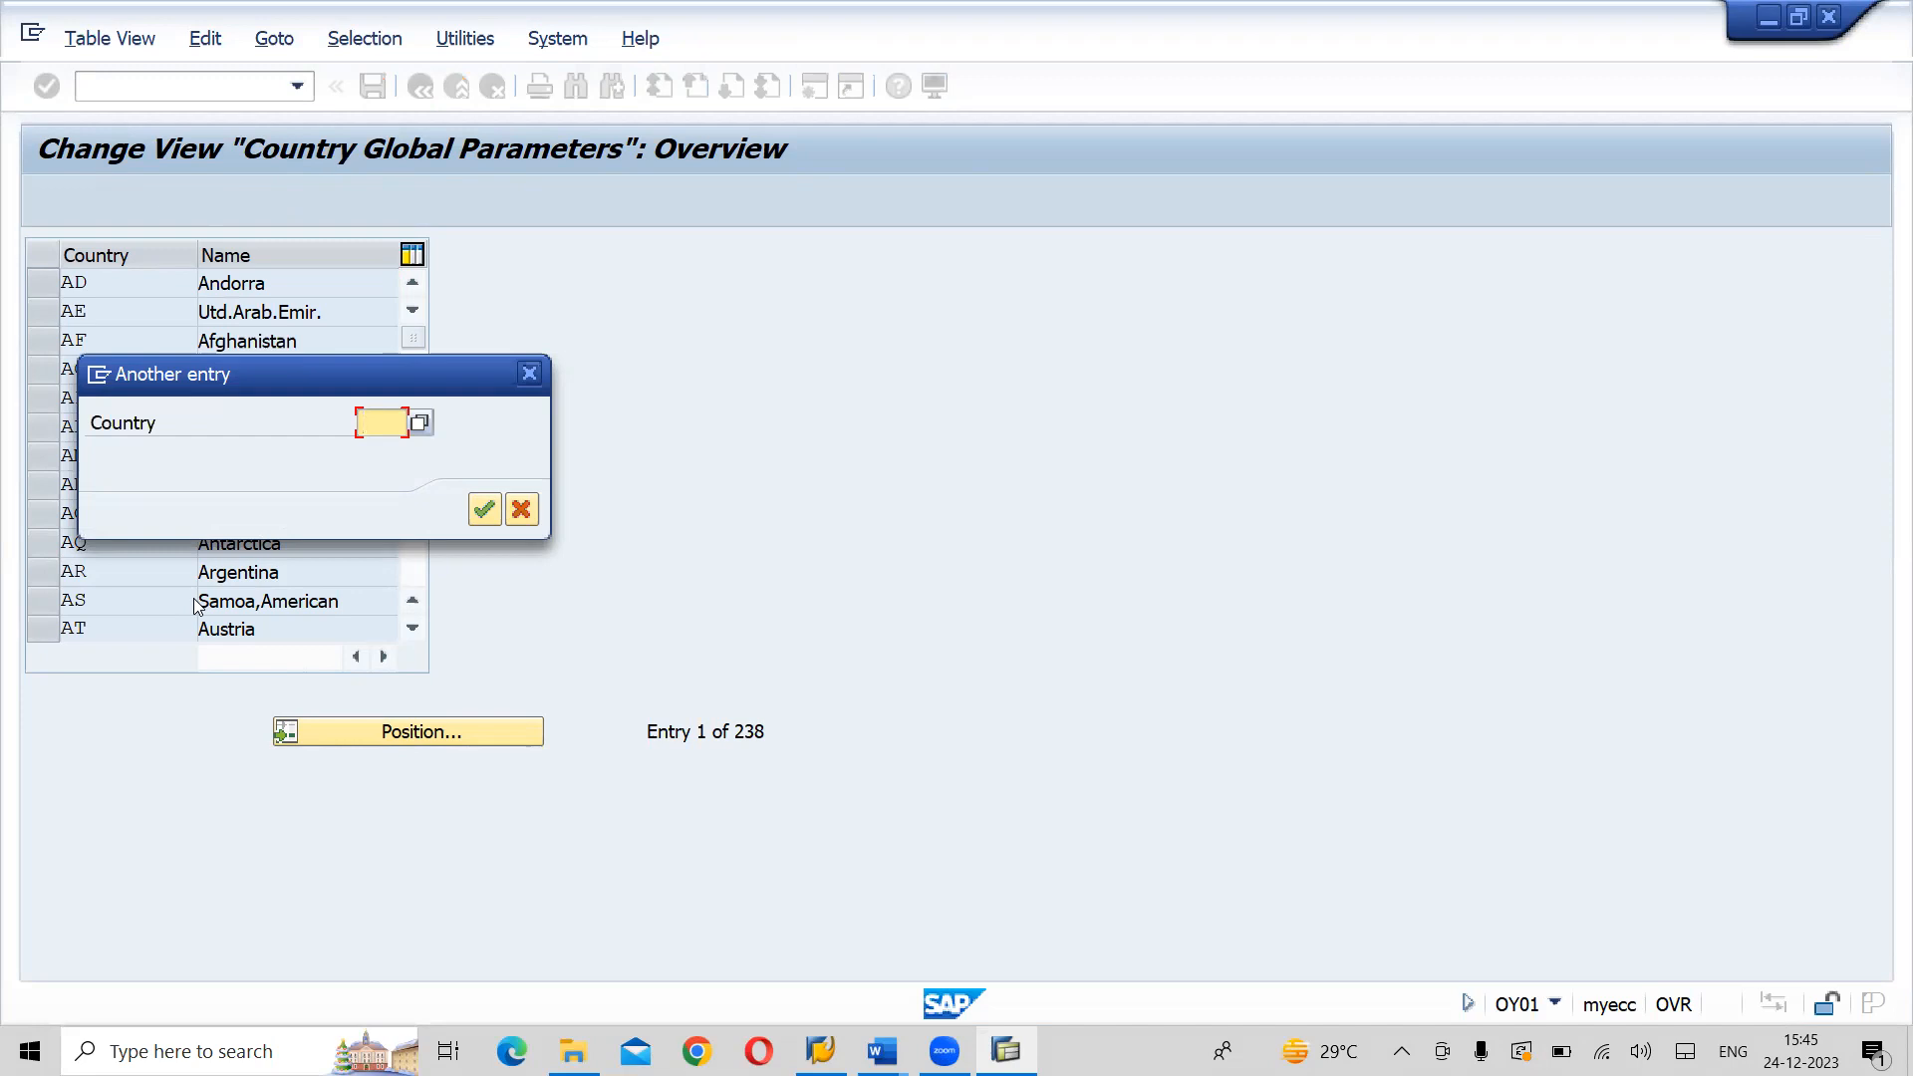
{"action": "type", "text": "IN"}
{"action": "key", "text": "Return"}
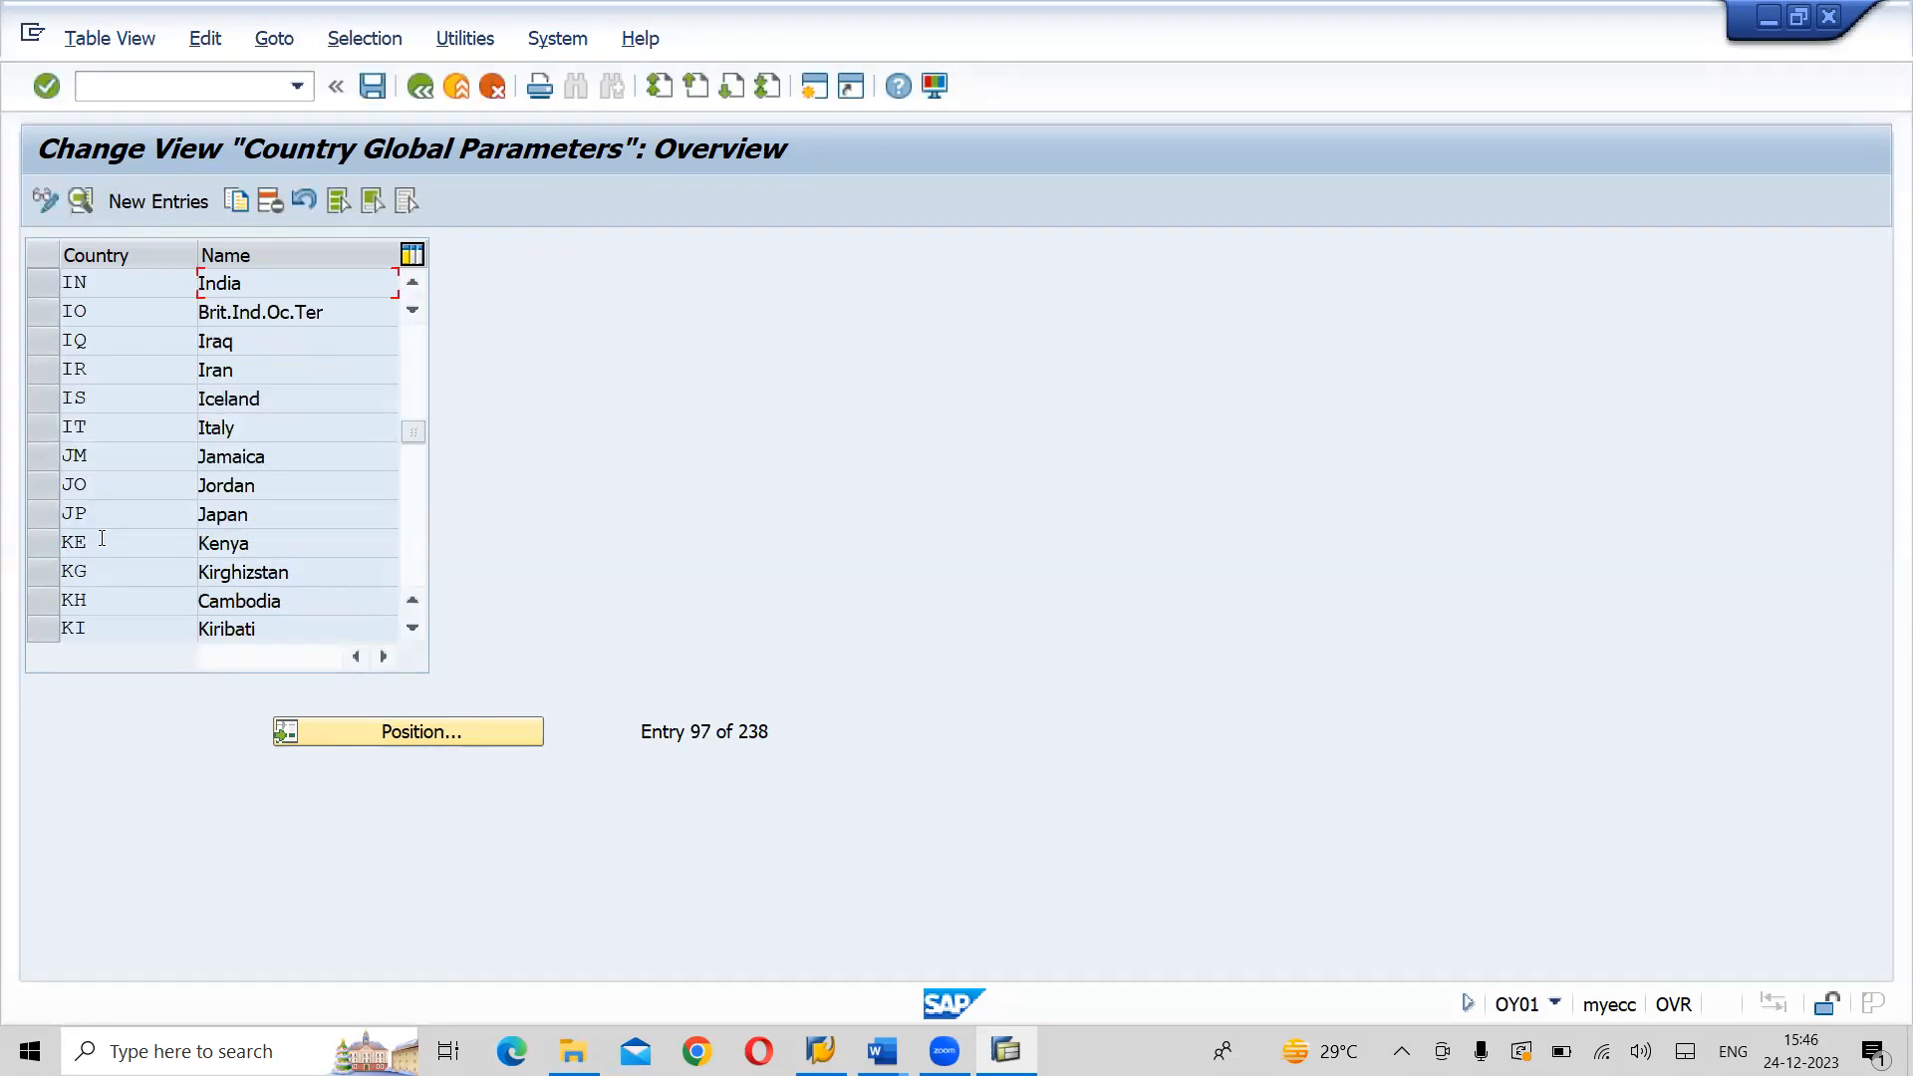
- Select the India entry, open its details and go to the Hard currency field
{"action": "left_click", "coordinate": [48, 289]}
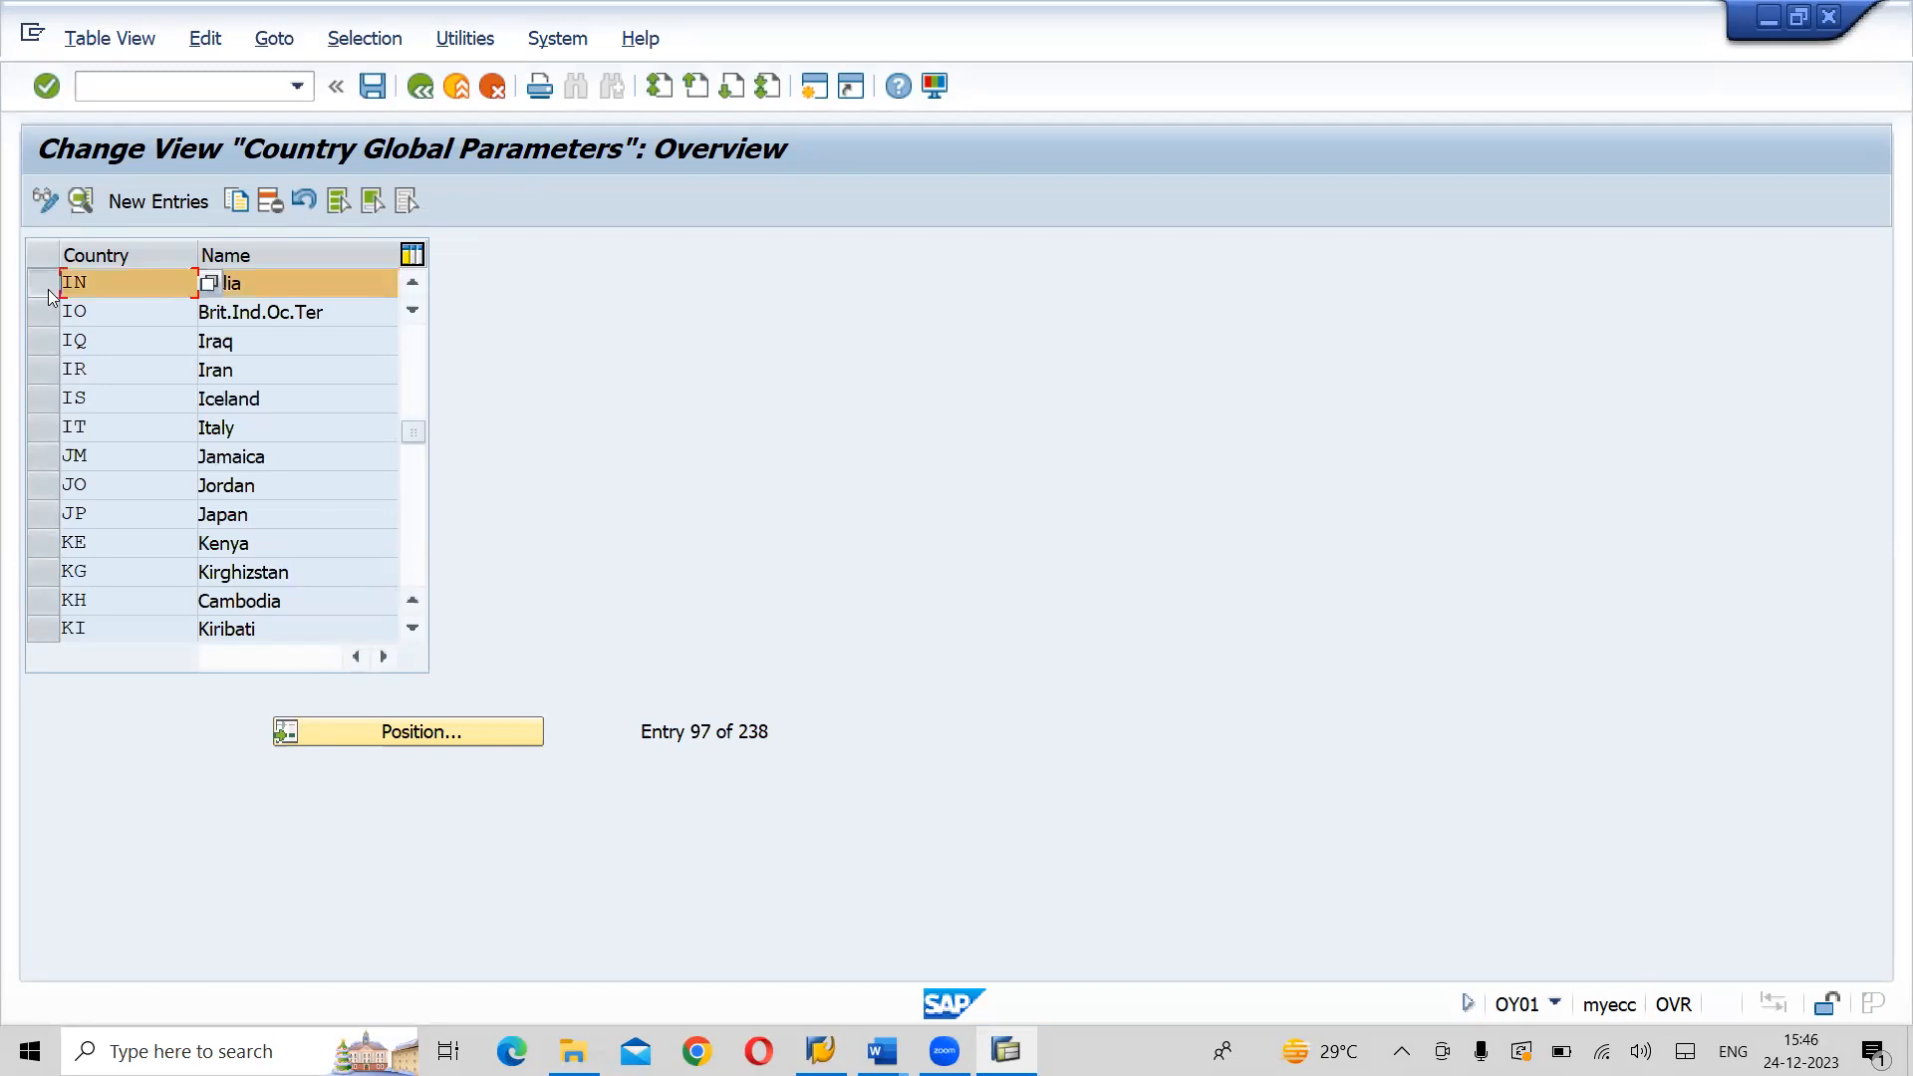
{"action": "left_click", "coordinate": [343, 287]}
{"action": "left_click", "coordinate": [81, 201]}
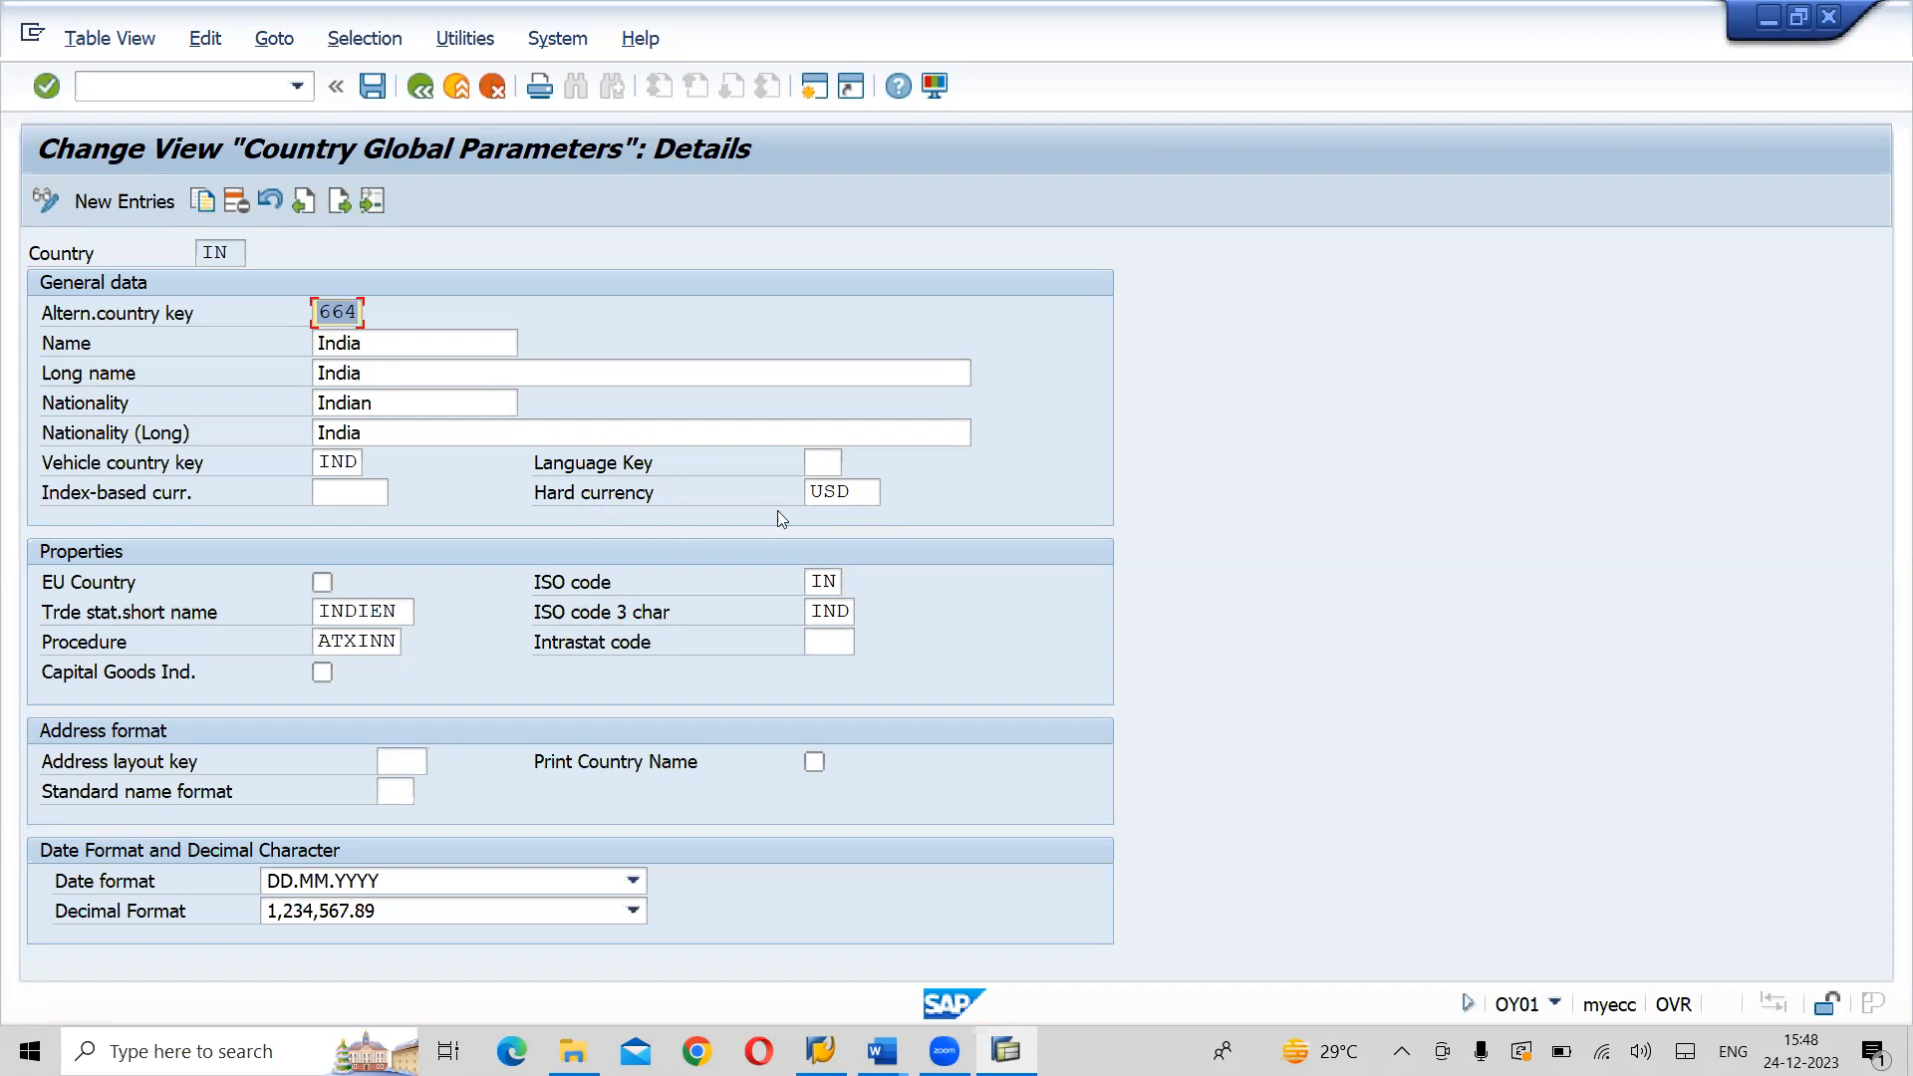
{"action": "left_click", "coordinate": [875, 494]}
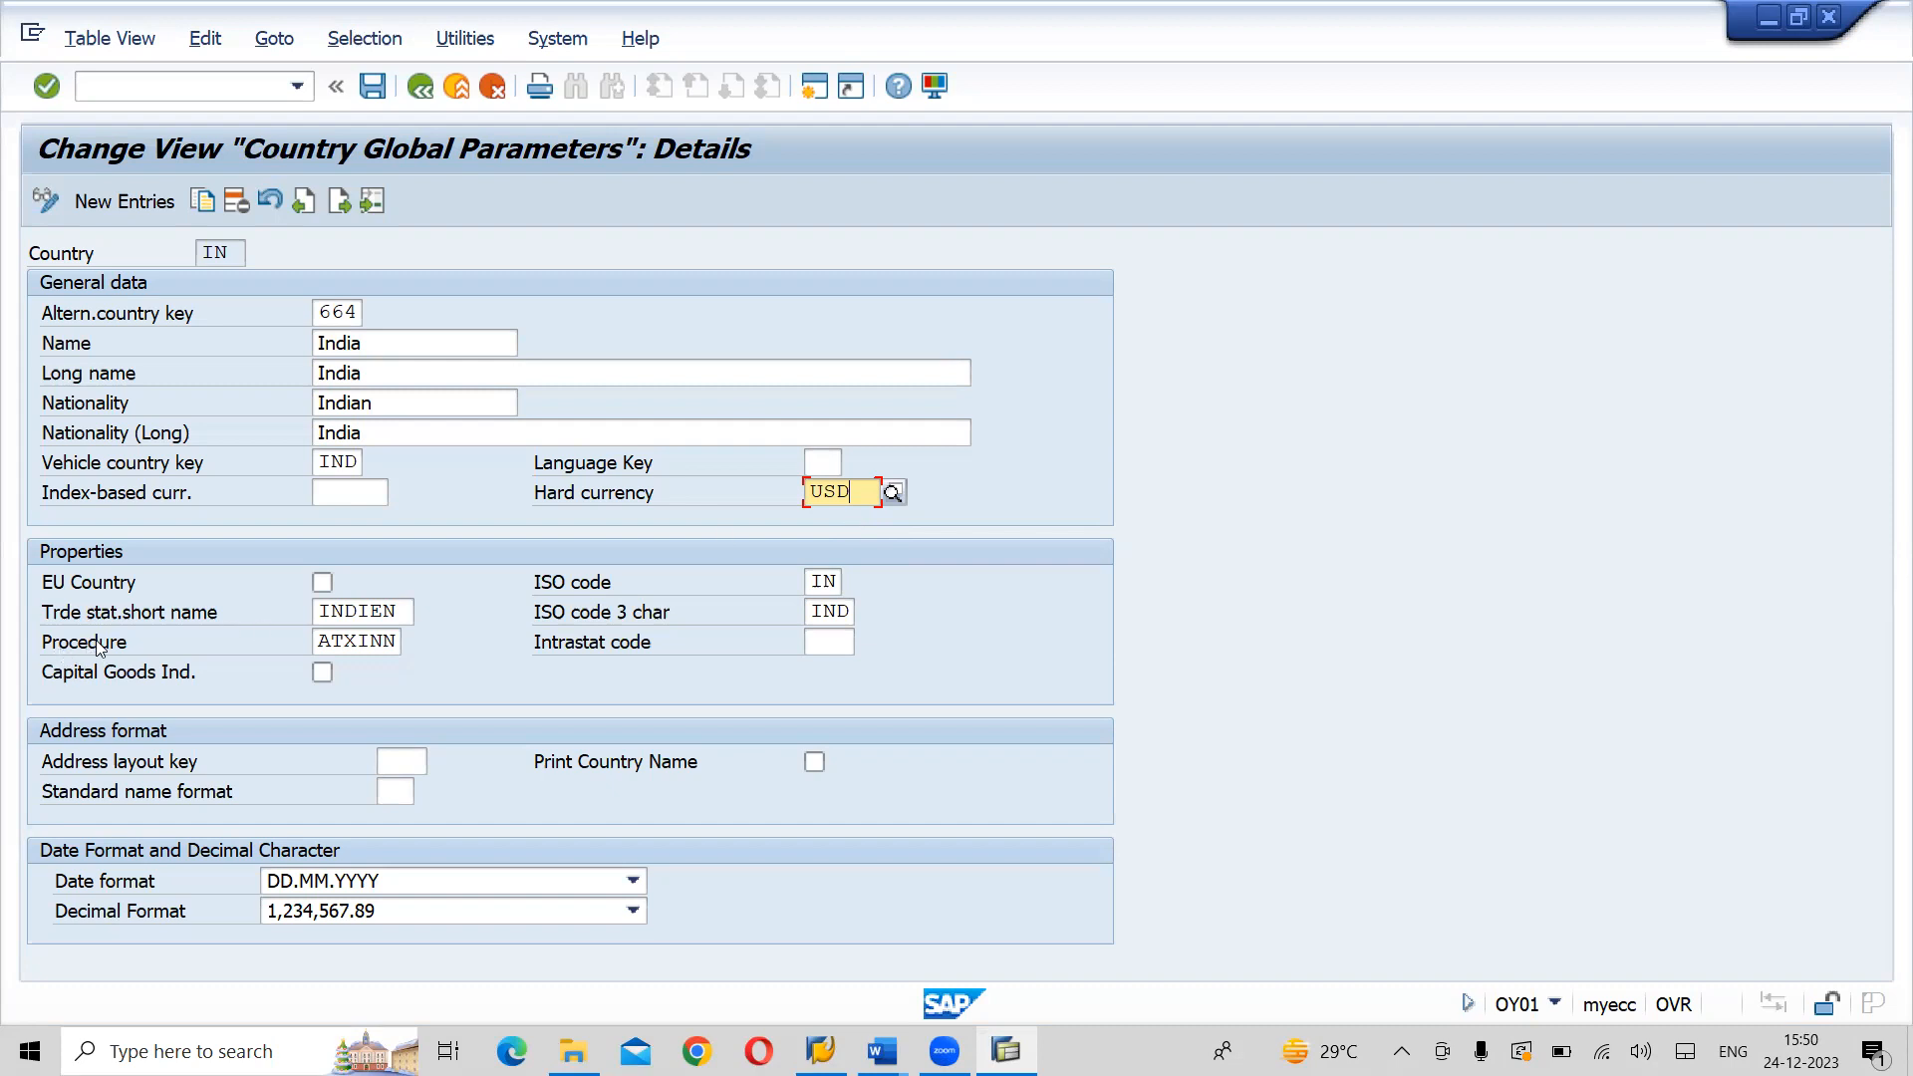
- Set India's tax procedure to TAXINN (IN; India taxes new) from the list of available procedures
{"action": "left_click", "coordinate": [368, 640]}
{"action": "left_click", "coordinate": [413, 641]}
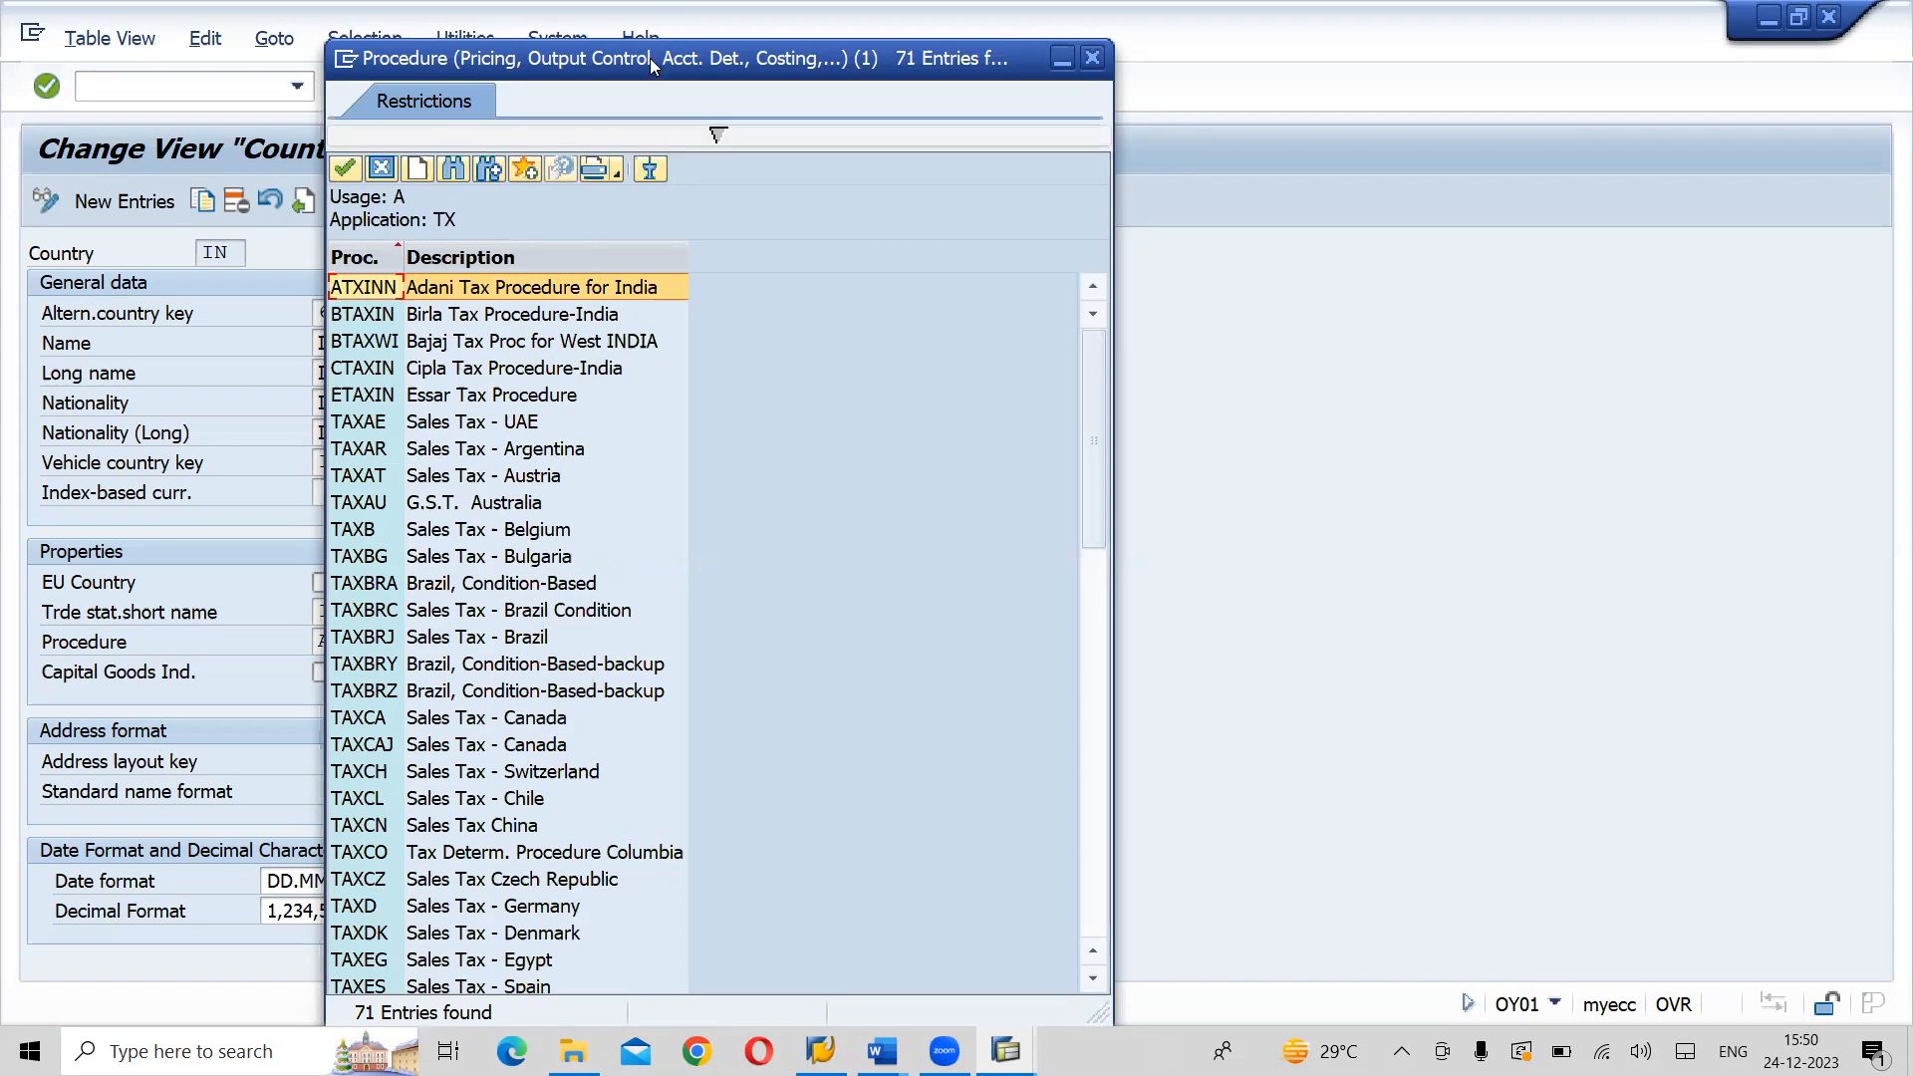
{"action": "left_click_drag", "start_coordinate": [700, 62], "coordinate": [942, 66]}
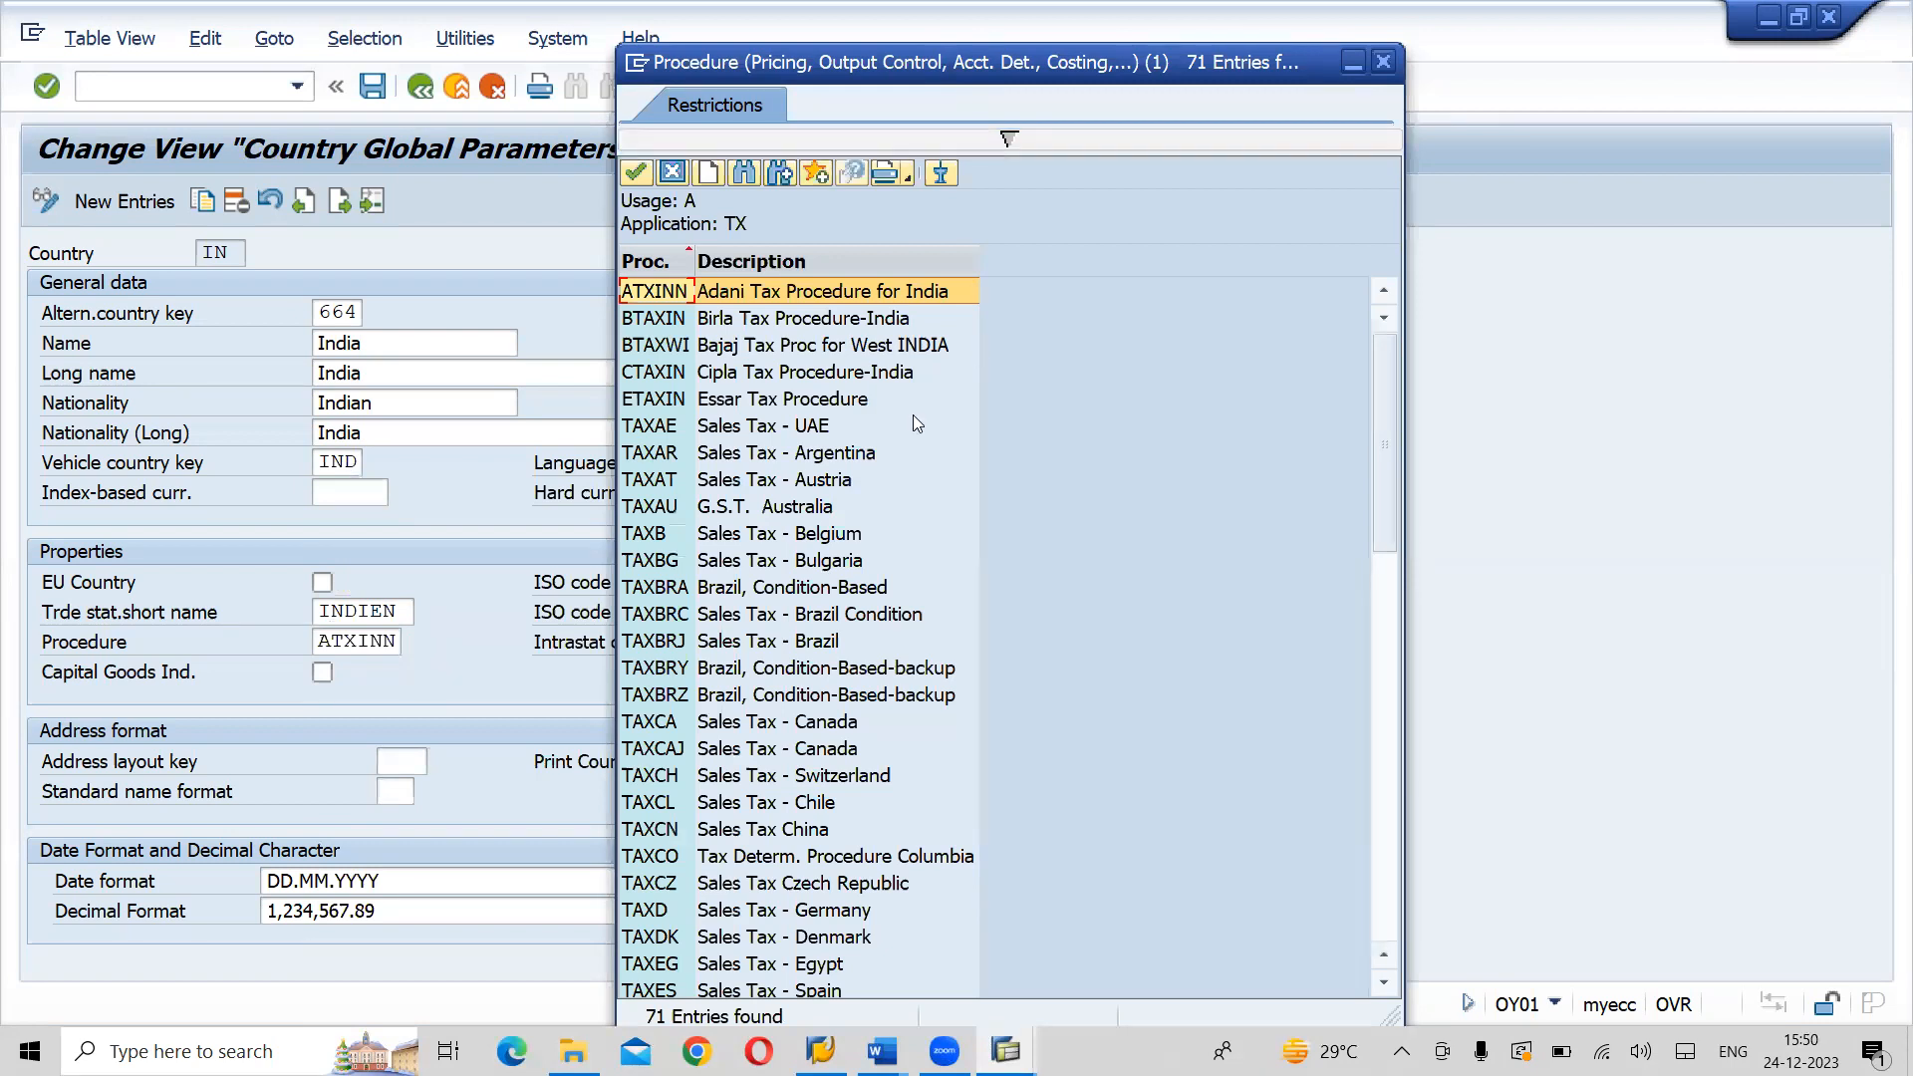
{"action": "left_click", "coordinate": [1391, 892]}
{"action": "left_click", "coordinate": [1391, 893]}
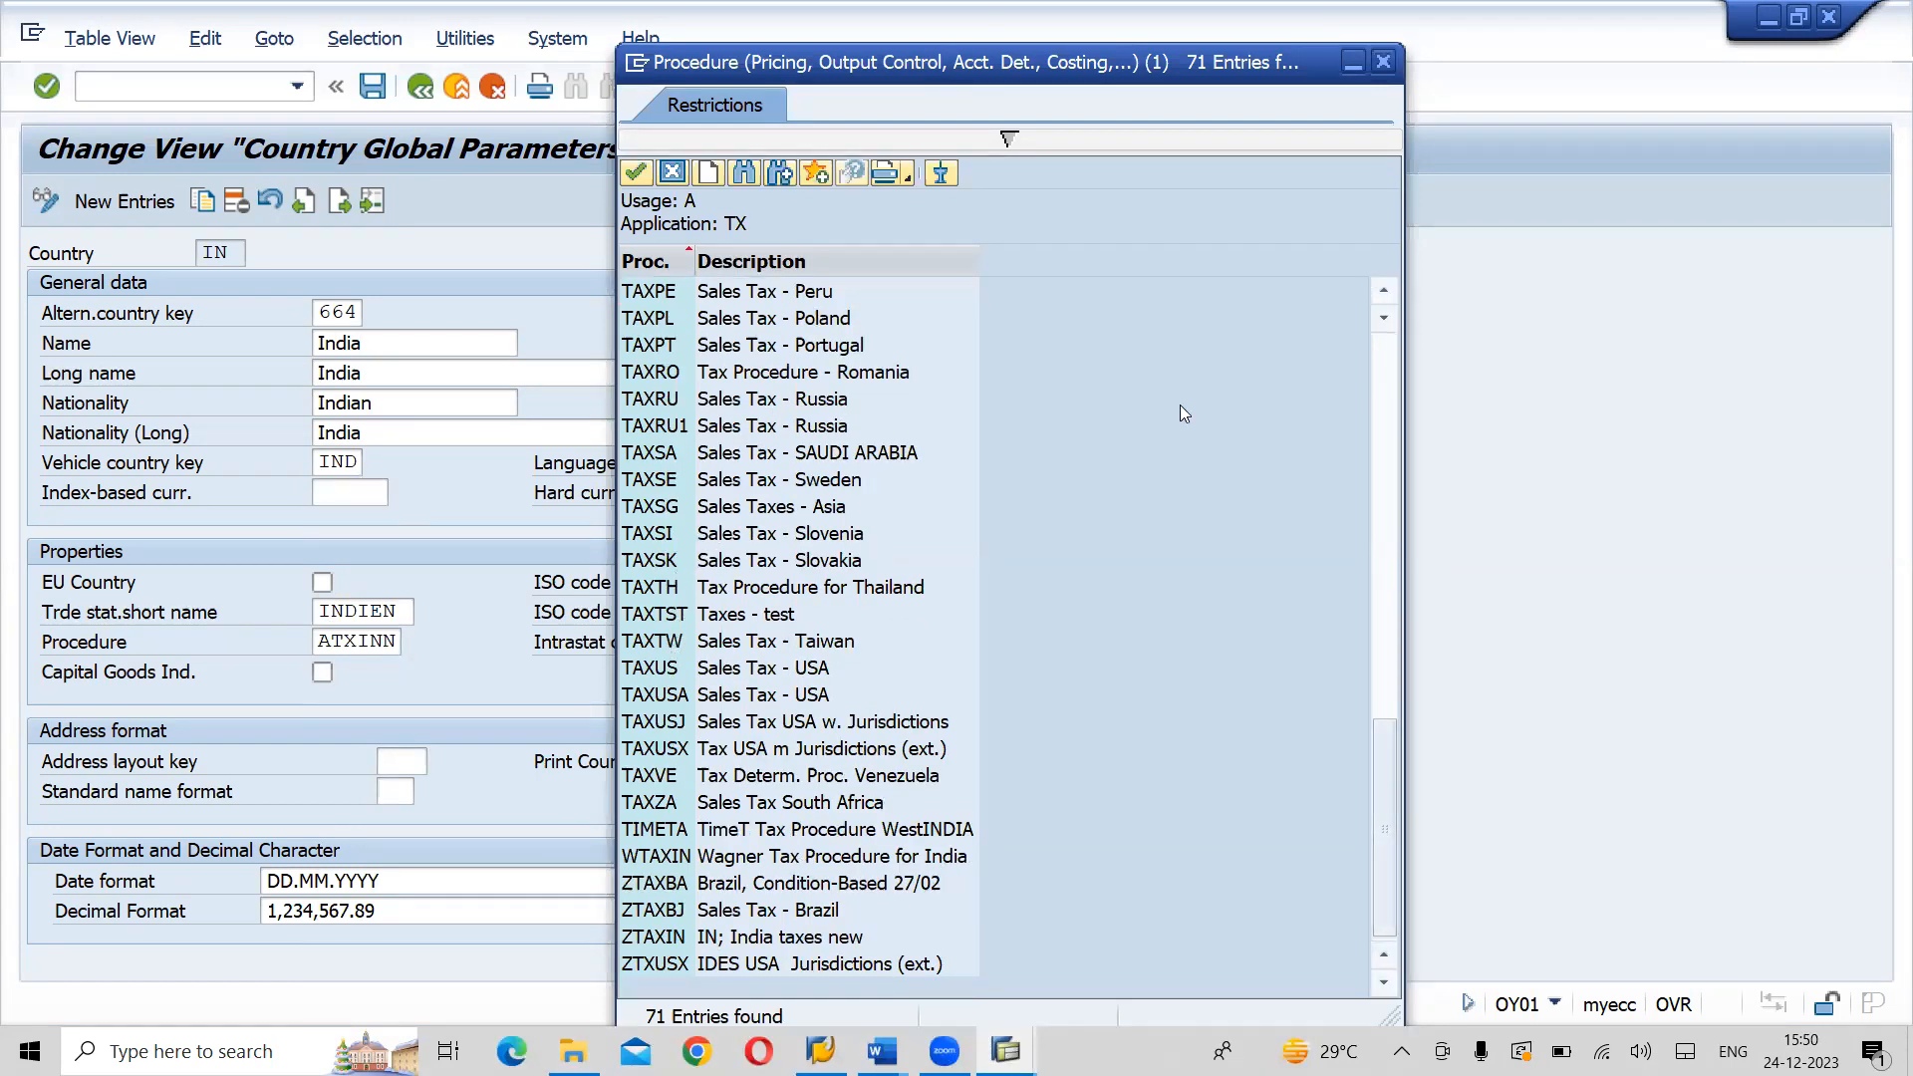
{"action": "left_click", "coordinate": [1387, 293]}
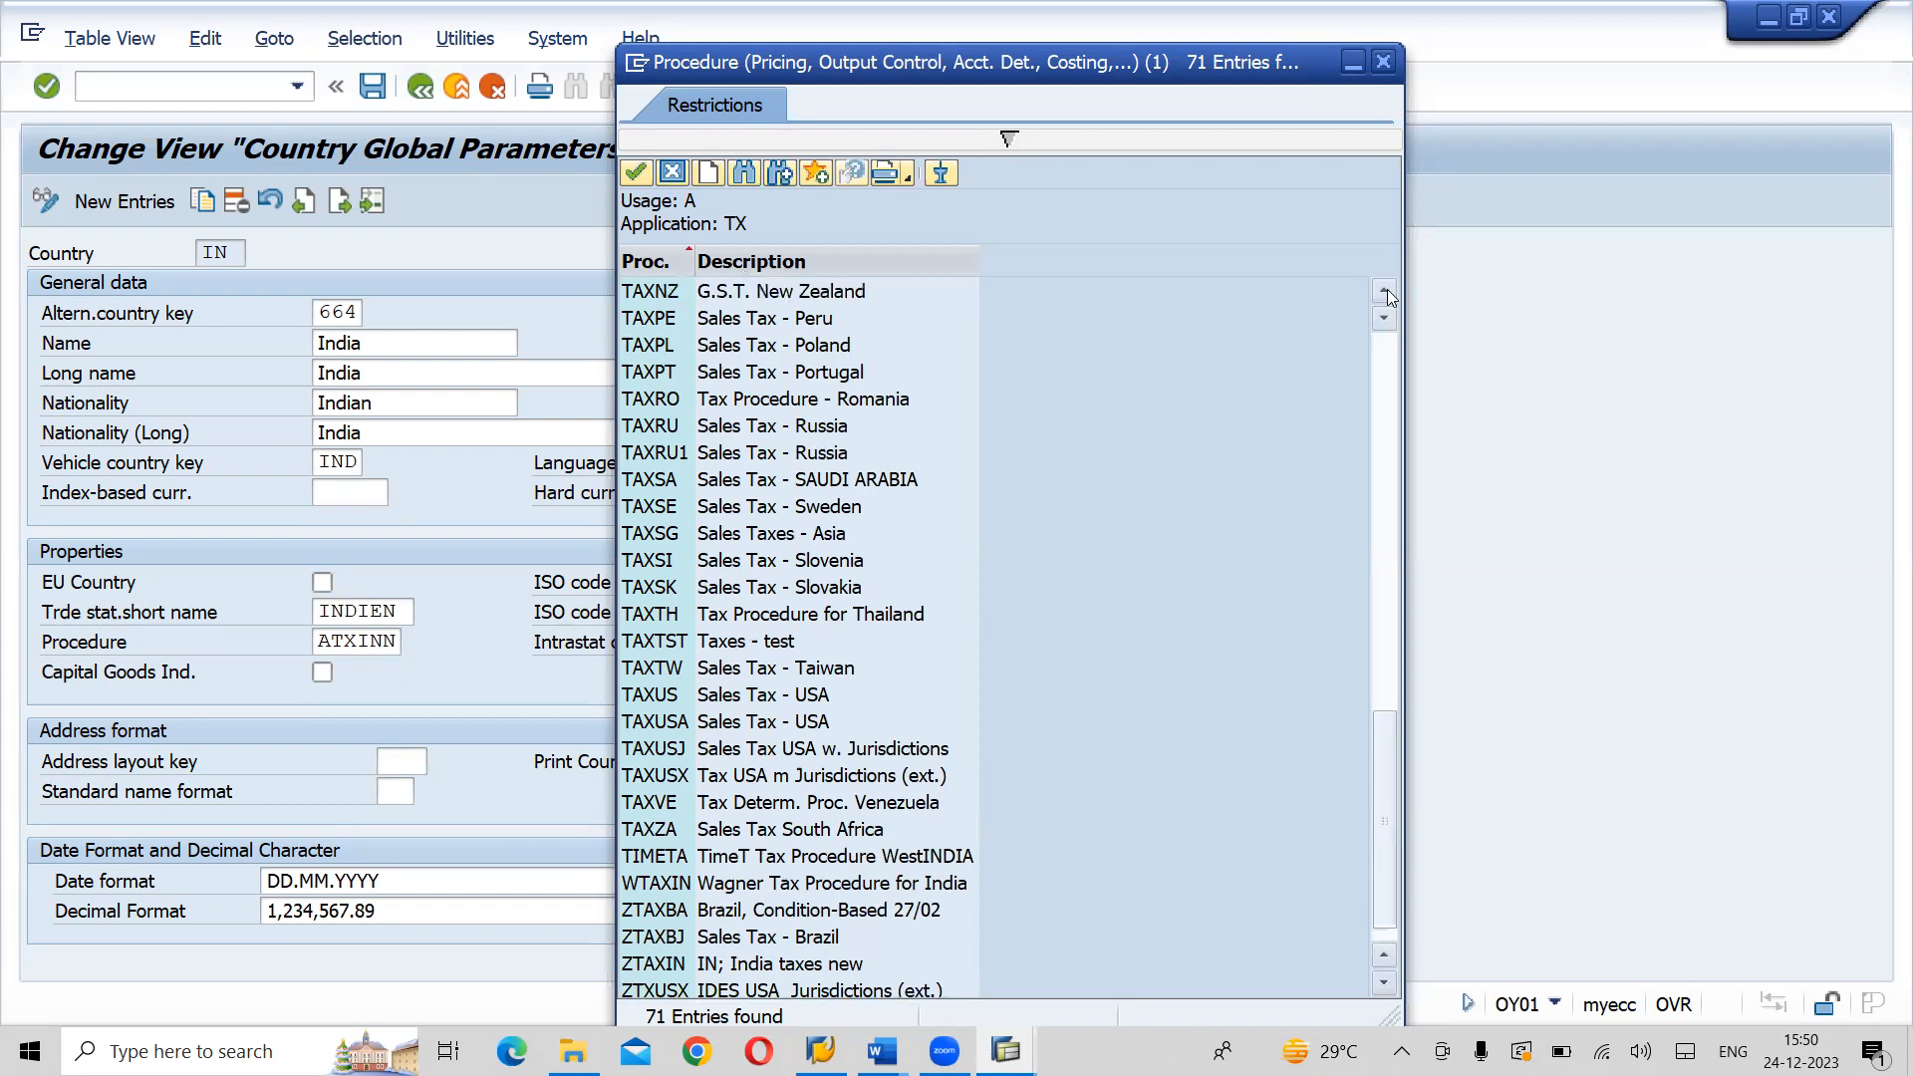
{"action": "left_click", "coordinate": [1386, 293]}
{"action": "left_click", "coordinate": [1387, 292]}
{"action": "left_click", "coordinate": [1387, 293]}
{"action": "left_click", "coordinate": [1386, 293]}
{"action": "left_click", "coordinate": [1387, 293]}
{"action": "left_click", "coordinate": [1387, 292]}
{"action": "left_click", "coordinate": [1386, 293]}
{"action": "left_click", "coordinate": [1387, 293]}
{"action": "left_click", "coordinate": [1387, 293]}
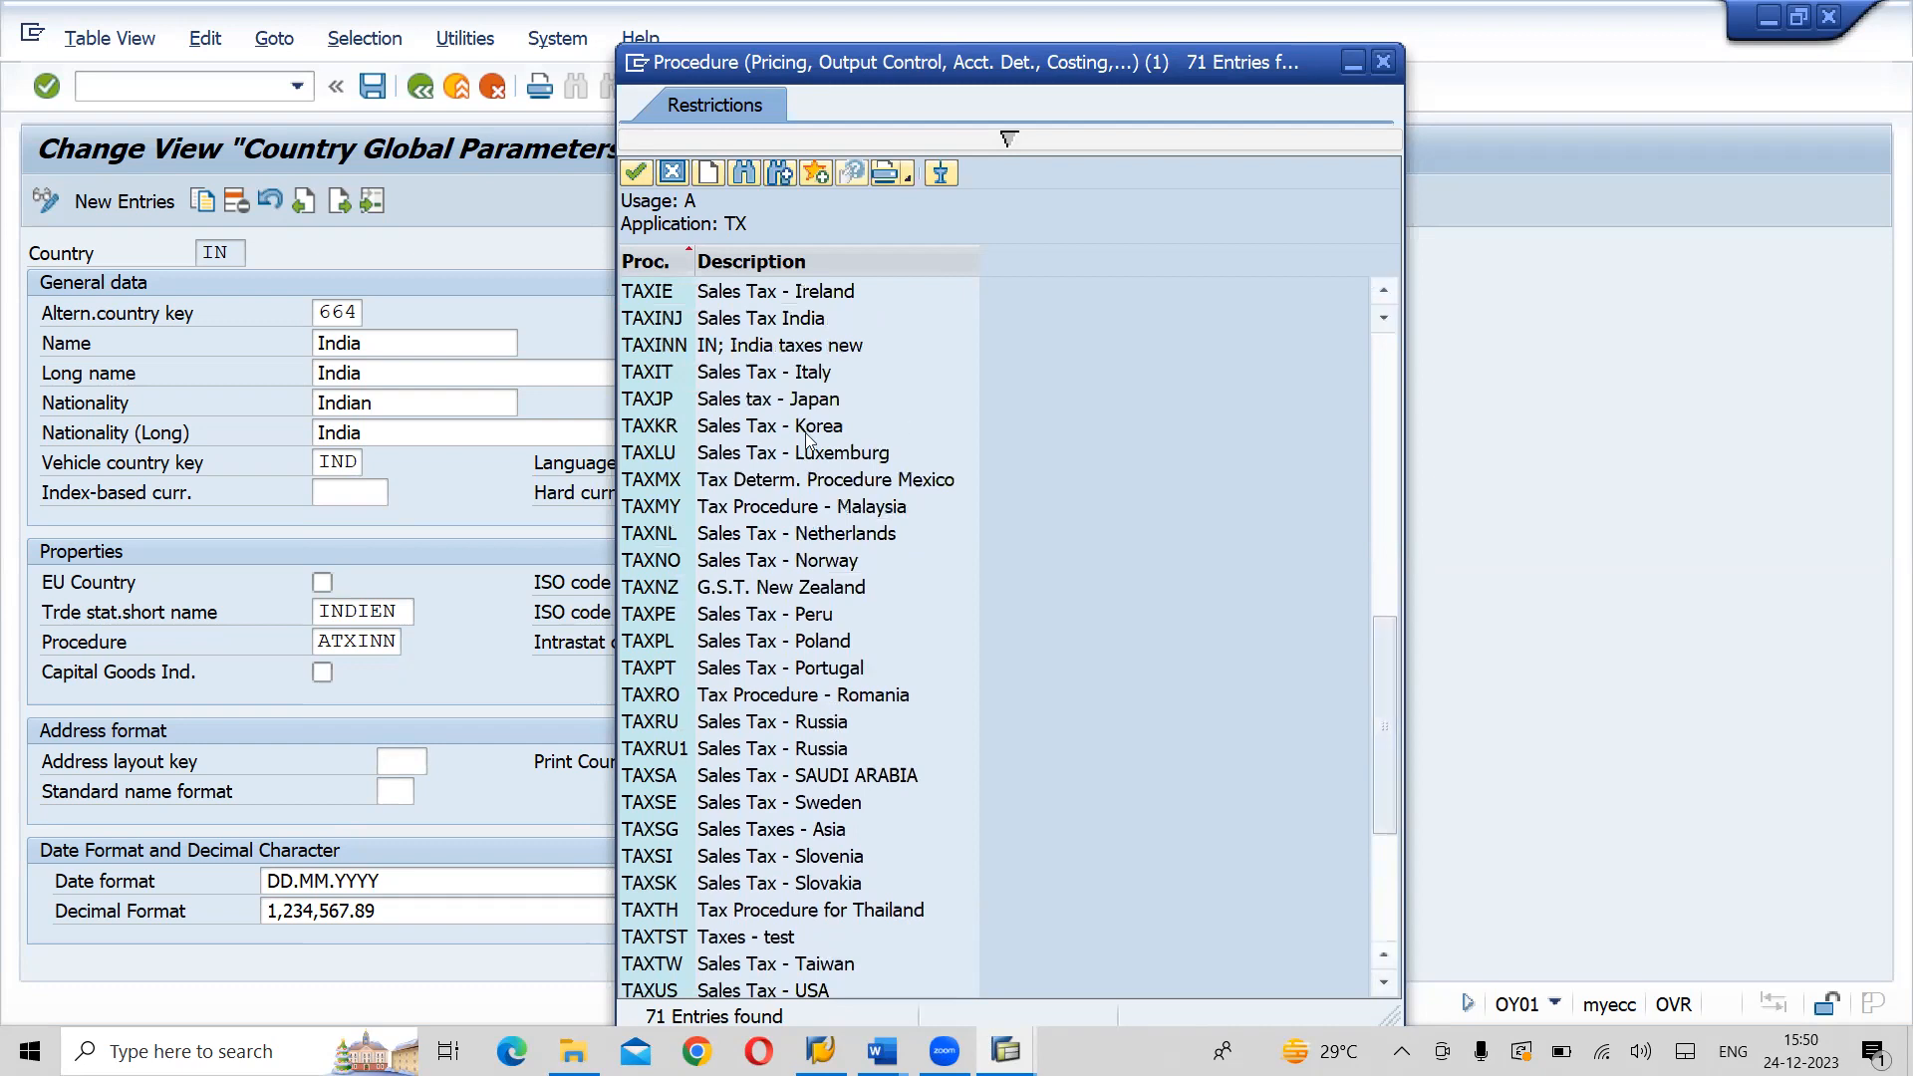
{"action": "double_click", "coordinate": [737, 345]}
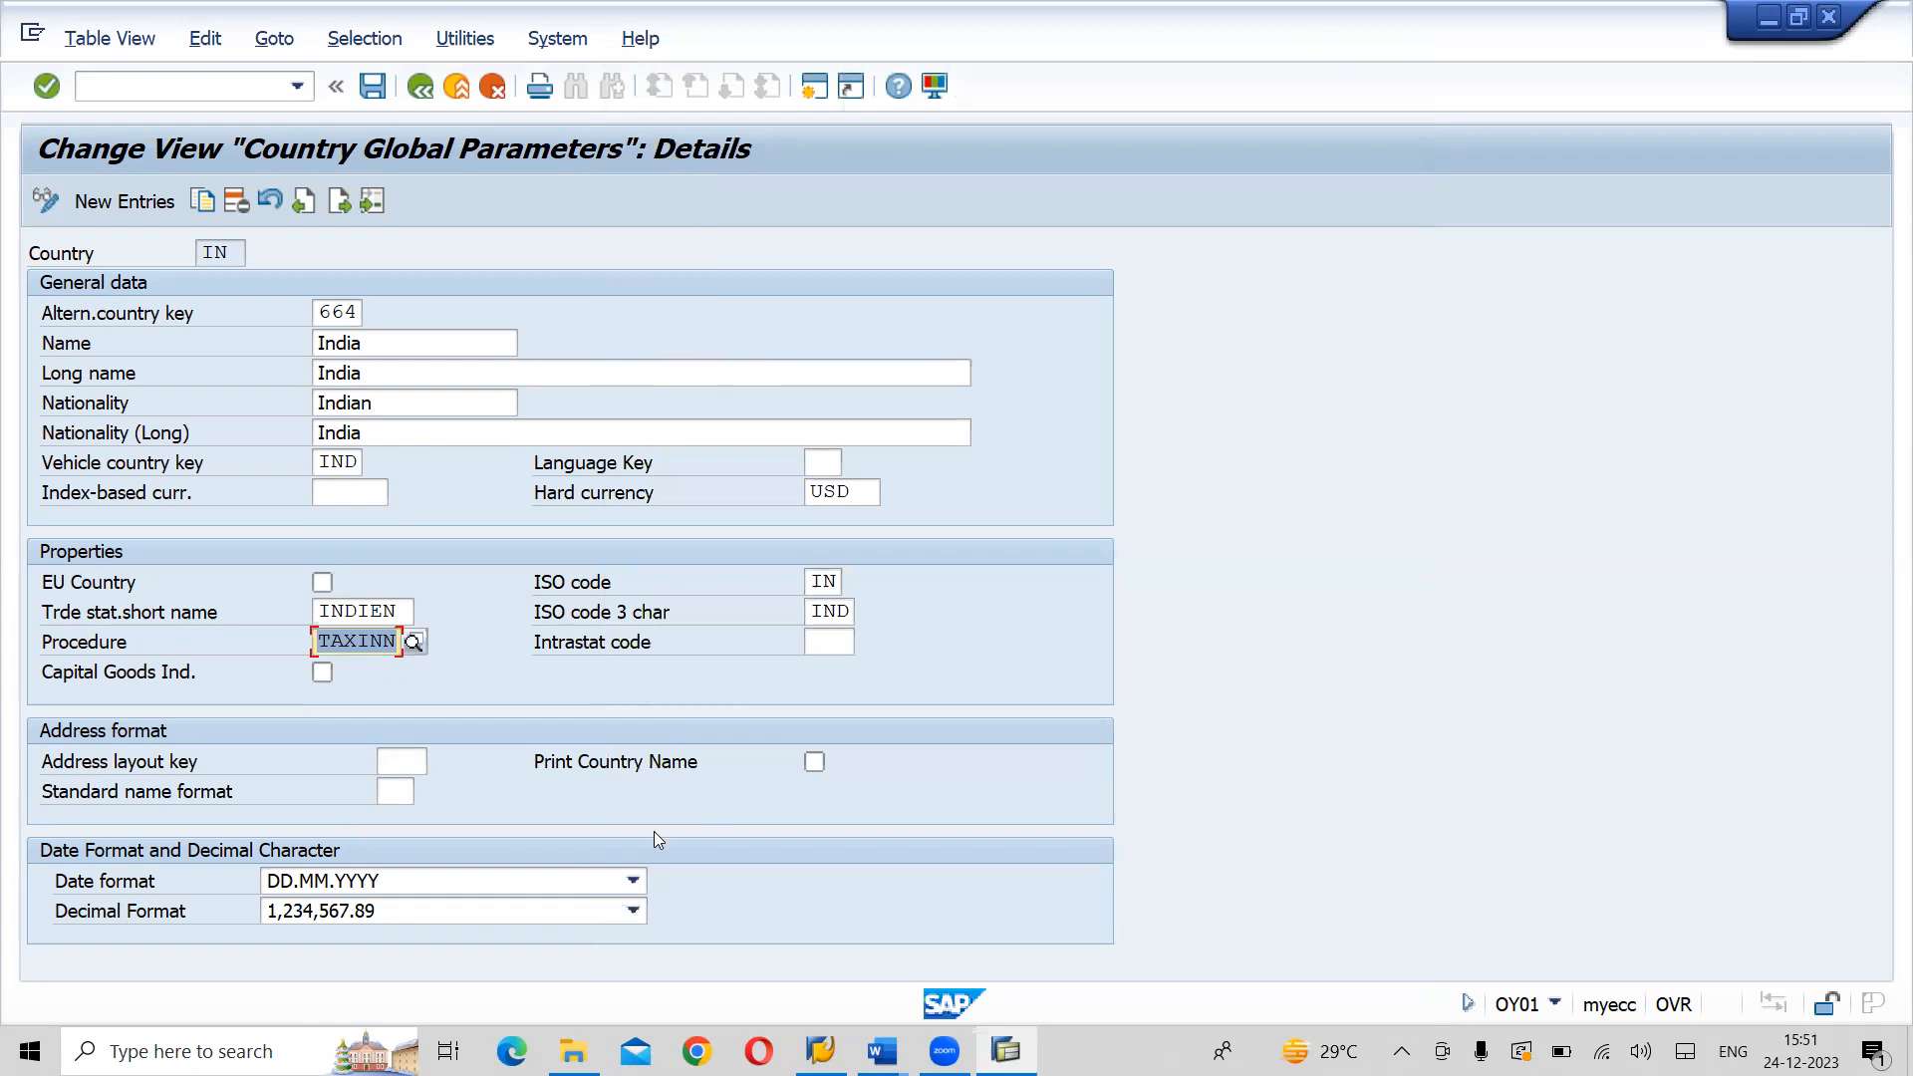
- Look through the available date formats for India and select DD.MM.YYYY
{"action": "left_click", "coordinate": [634, 882]}
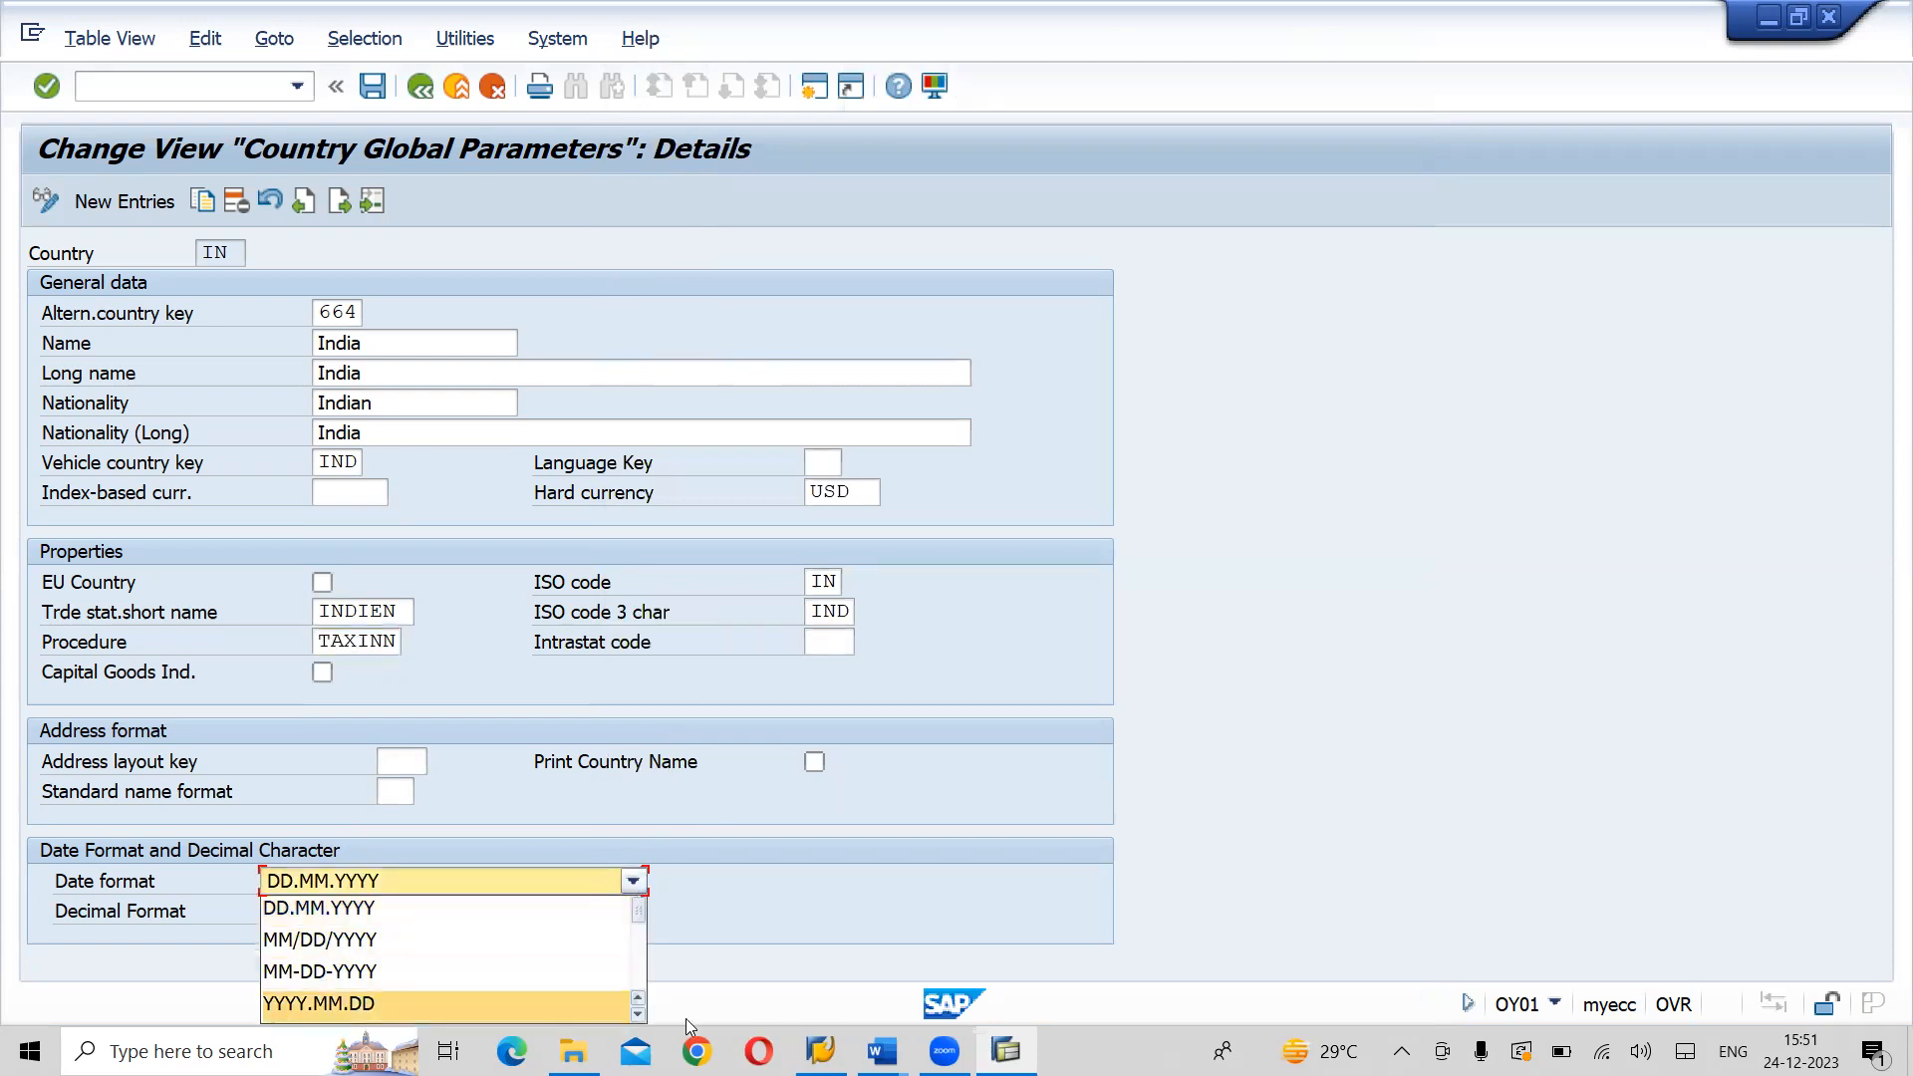
{"action": "left_click", "coordinate": [640, 1014]}
{"action": "left_click", "coordinate": [640, 1014]}
{"action": "left_click", "coordinate": [640, 1015]}
{"action": "left_click", "coordinate": [639, 1015]}
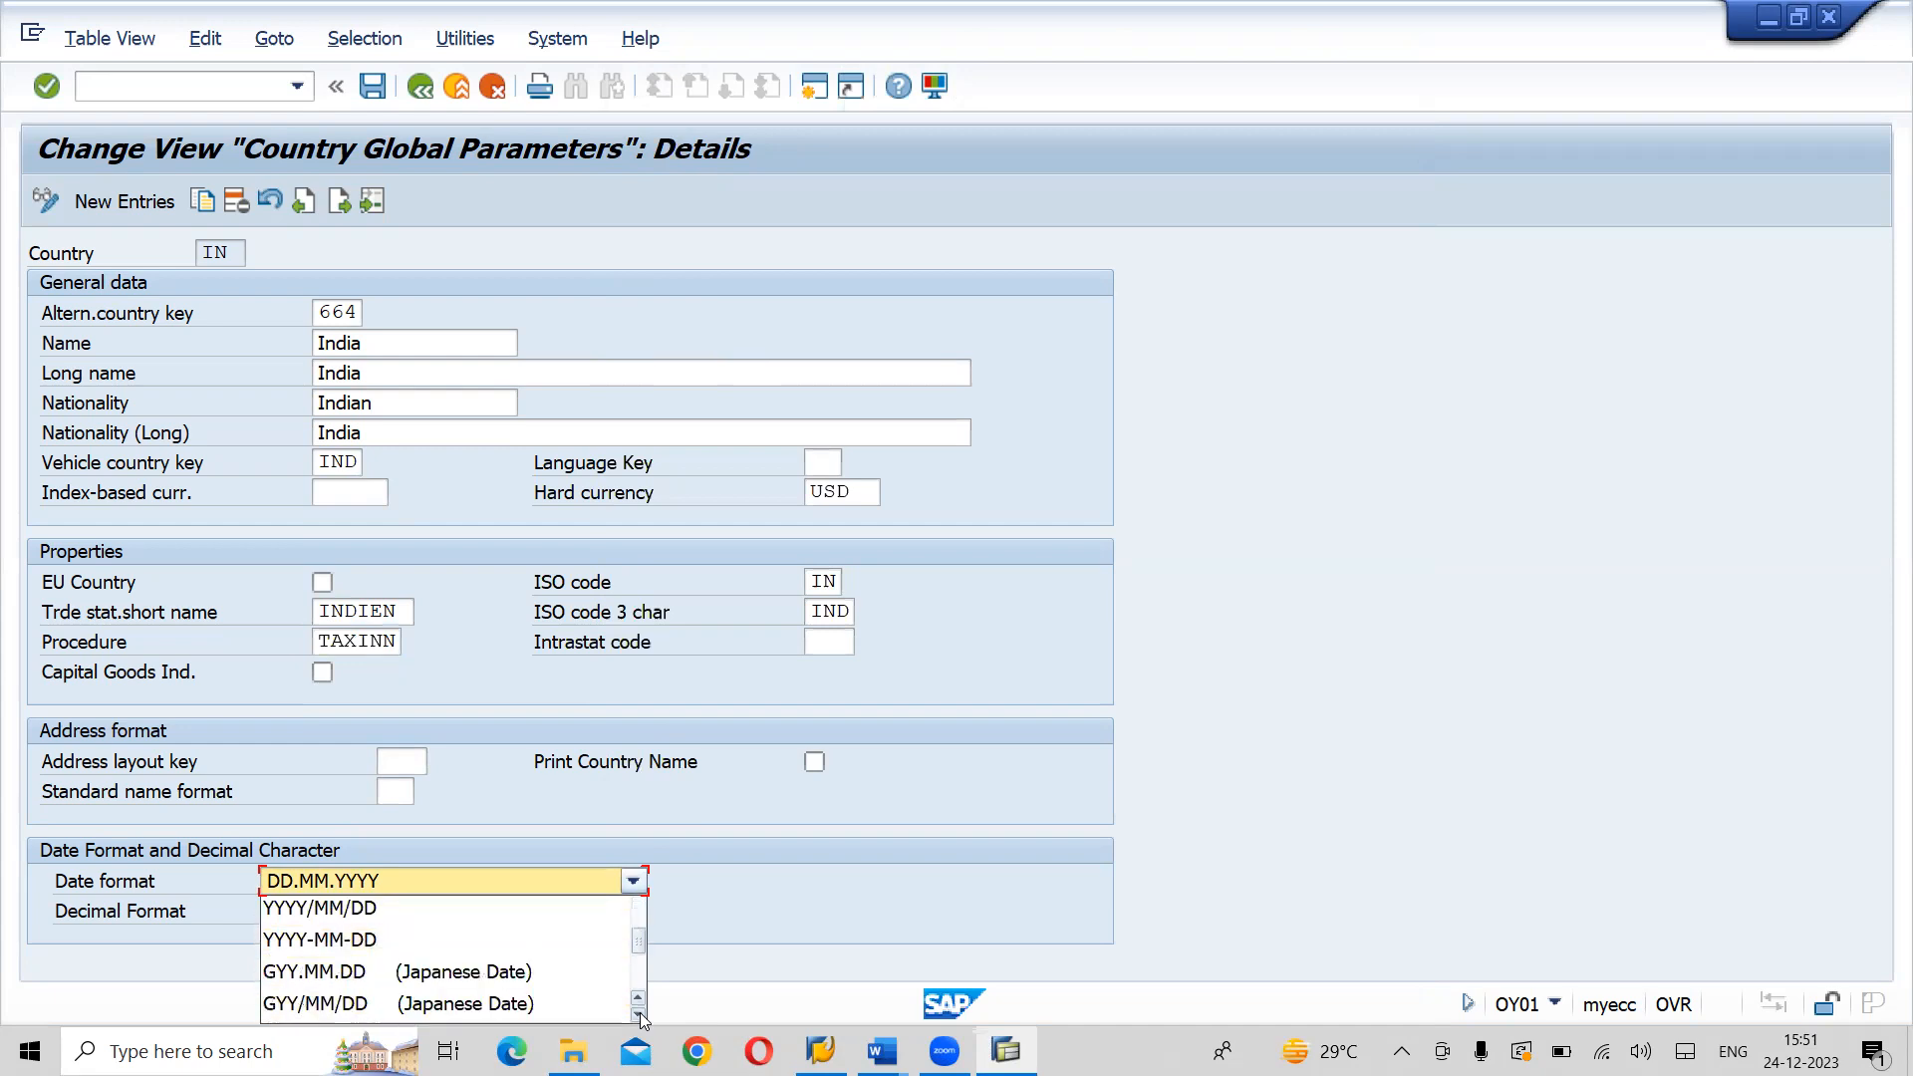
{"action": "left_click", "coordinate": [640, 1014]}
{"action": "left_click", "coordinate": [640, 1015]}
{"action": "left_click", "coordinate": [639, 1014]}
{"action": "left_click", "coordinate": [640, 1014]}
{"action": "left_click", "coordinate": [640, 1014]}
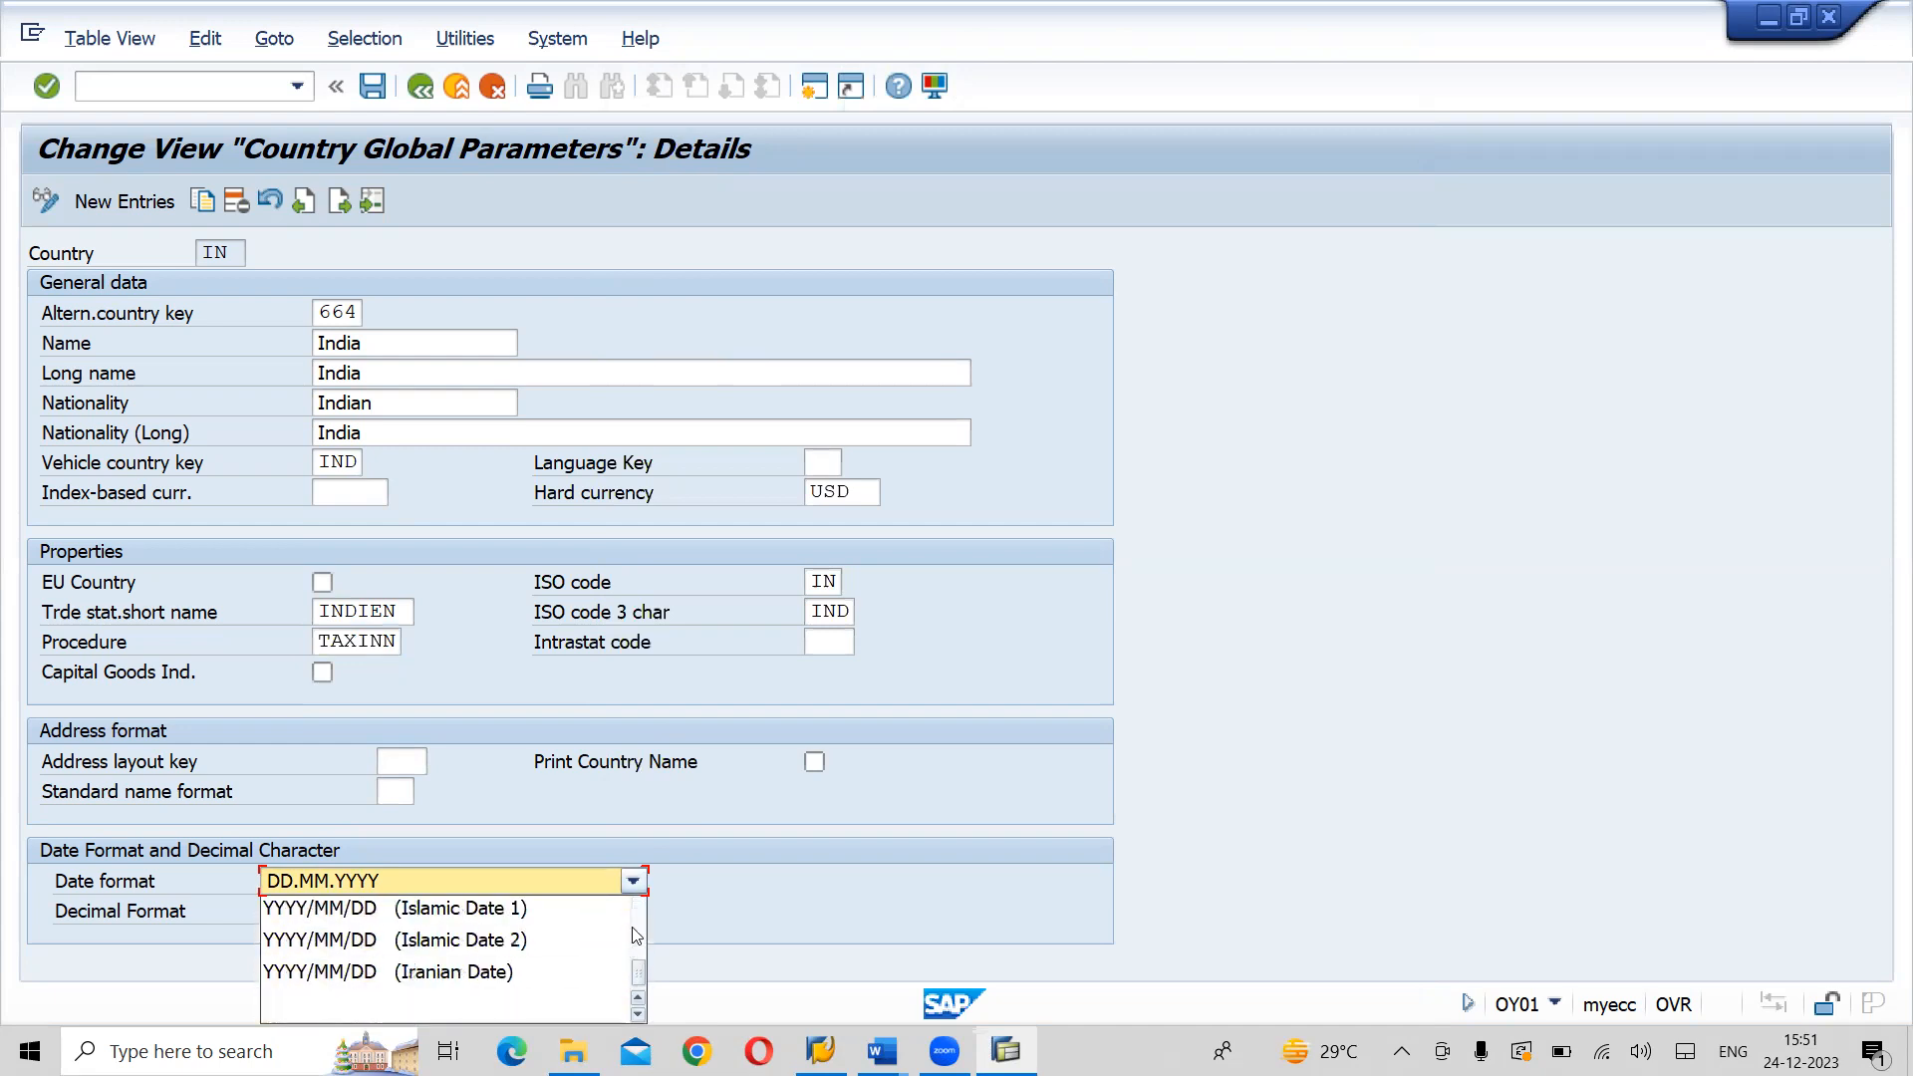
{"action": "scroll", "coordinate": [650, 924], "scroll_direction": "up", "scroll_amount": 1}
{"action": "scroll", "coordinate": [647, 920], "scroll_direction": "up", "scroll_amount": 2}
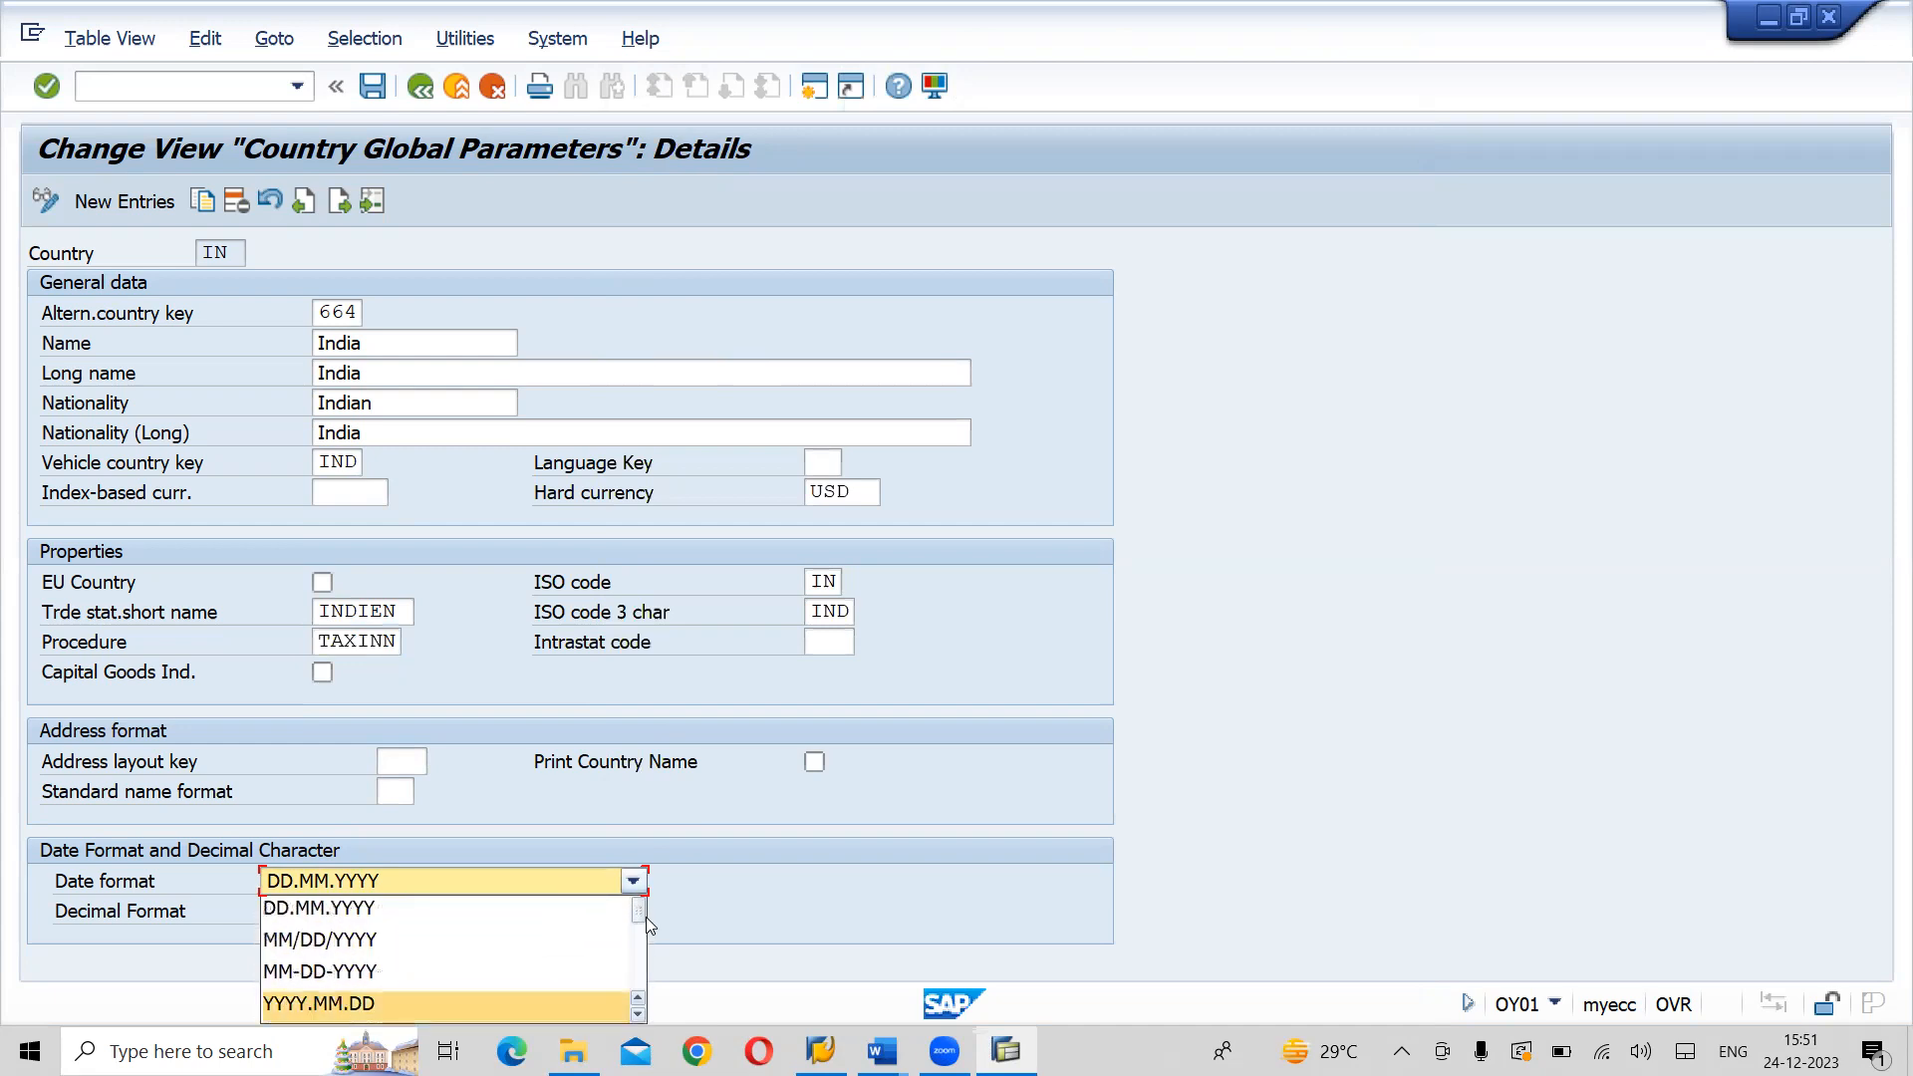
{"action": "left_click", "coordinate": [305, 915]}
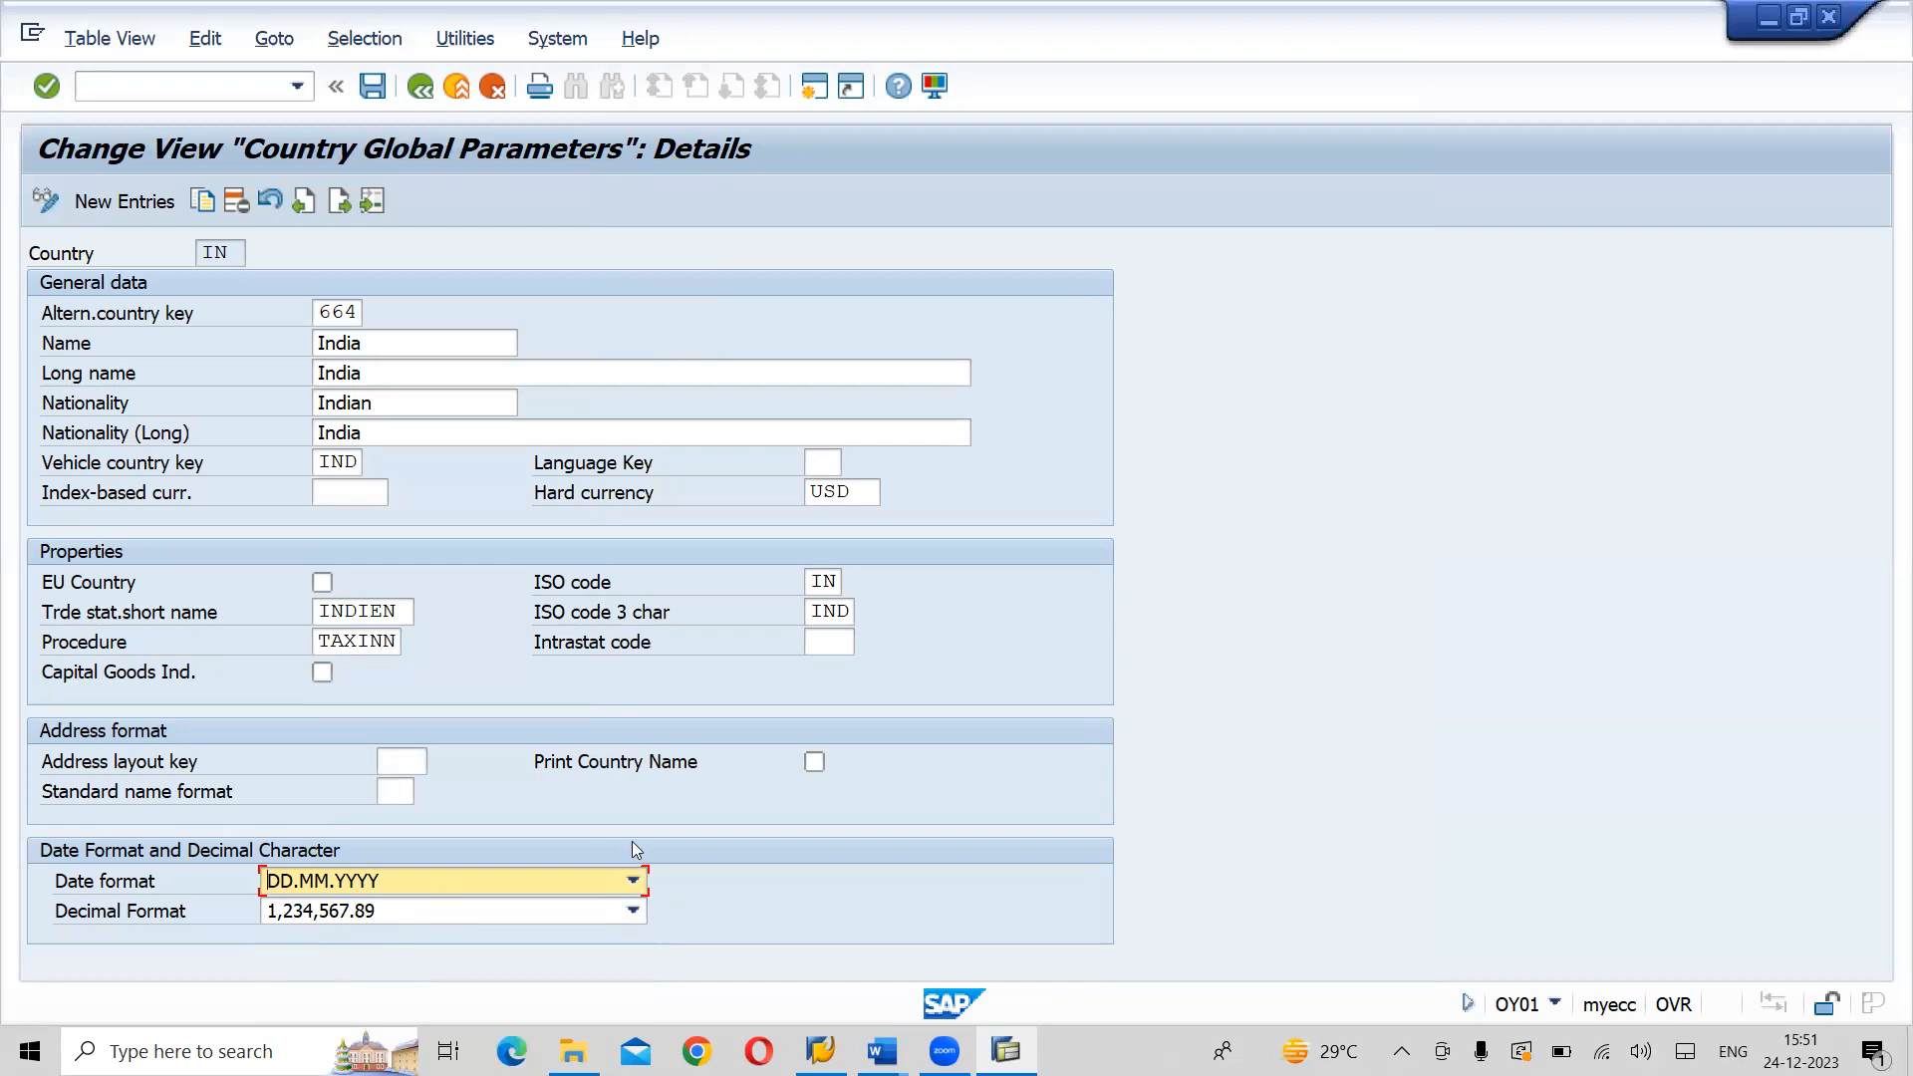
- Check India's hard currency and tax procedure fields, then save the entry and start creating a new customizing request for it
{"action": "left_click", "coordinate": [875, 488]}
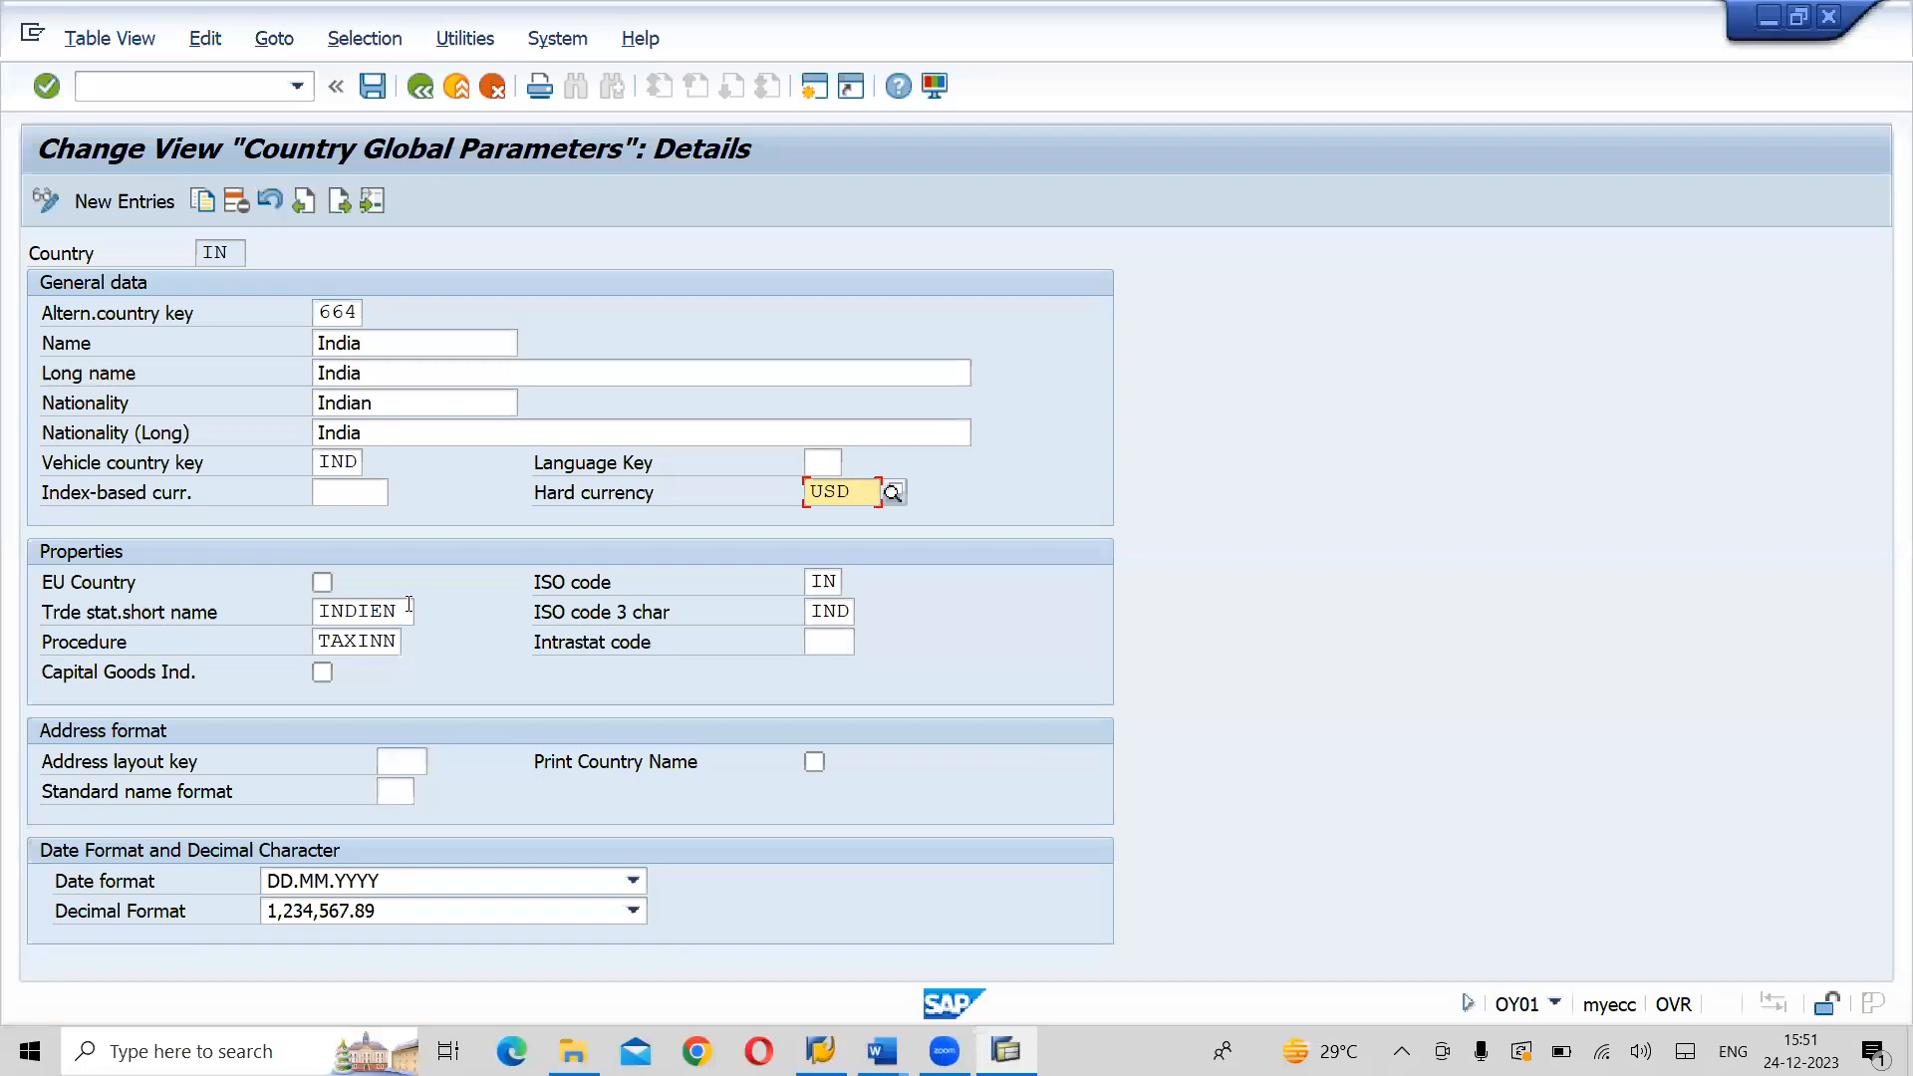
{"action": "left_click", "coordinate": [378, 648]}
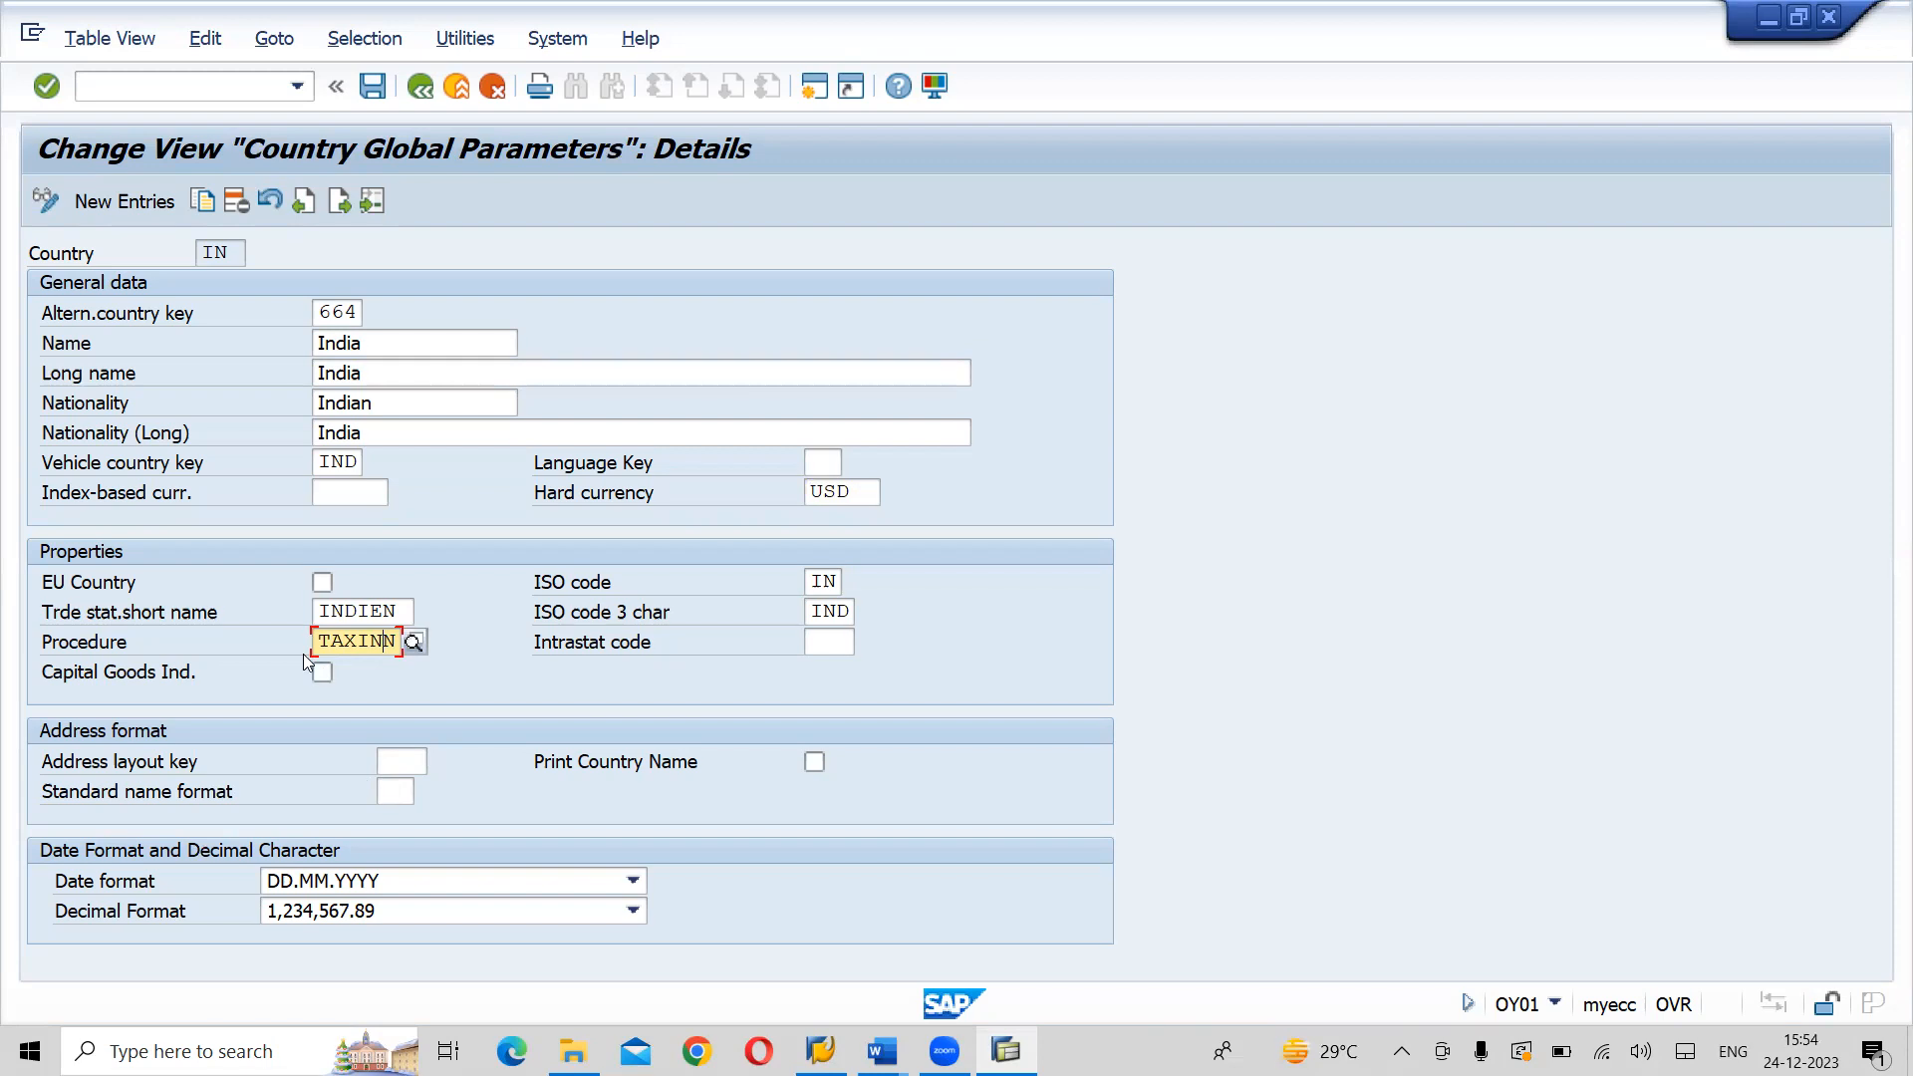
{"action": "left_click", "coordinate": [371, 87]}
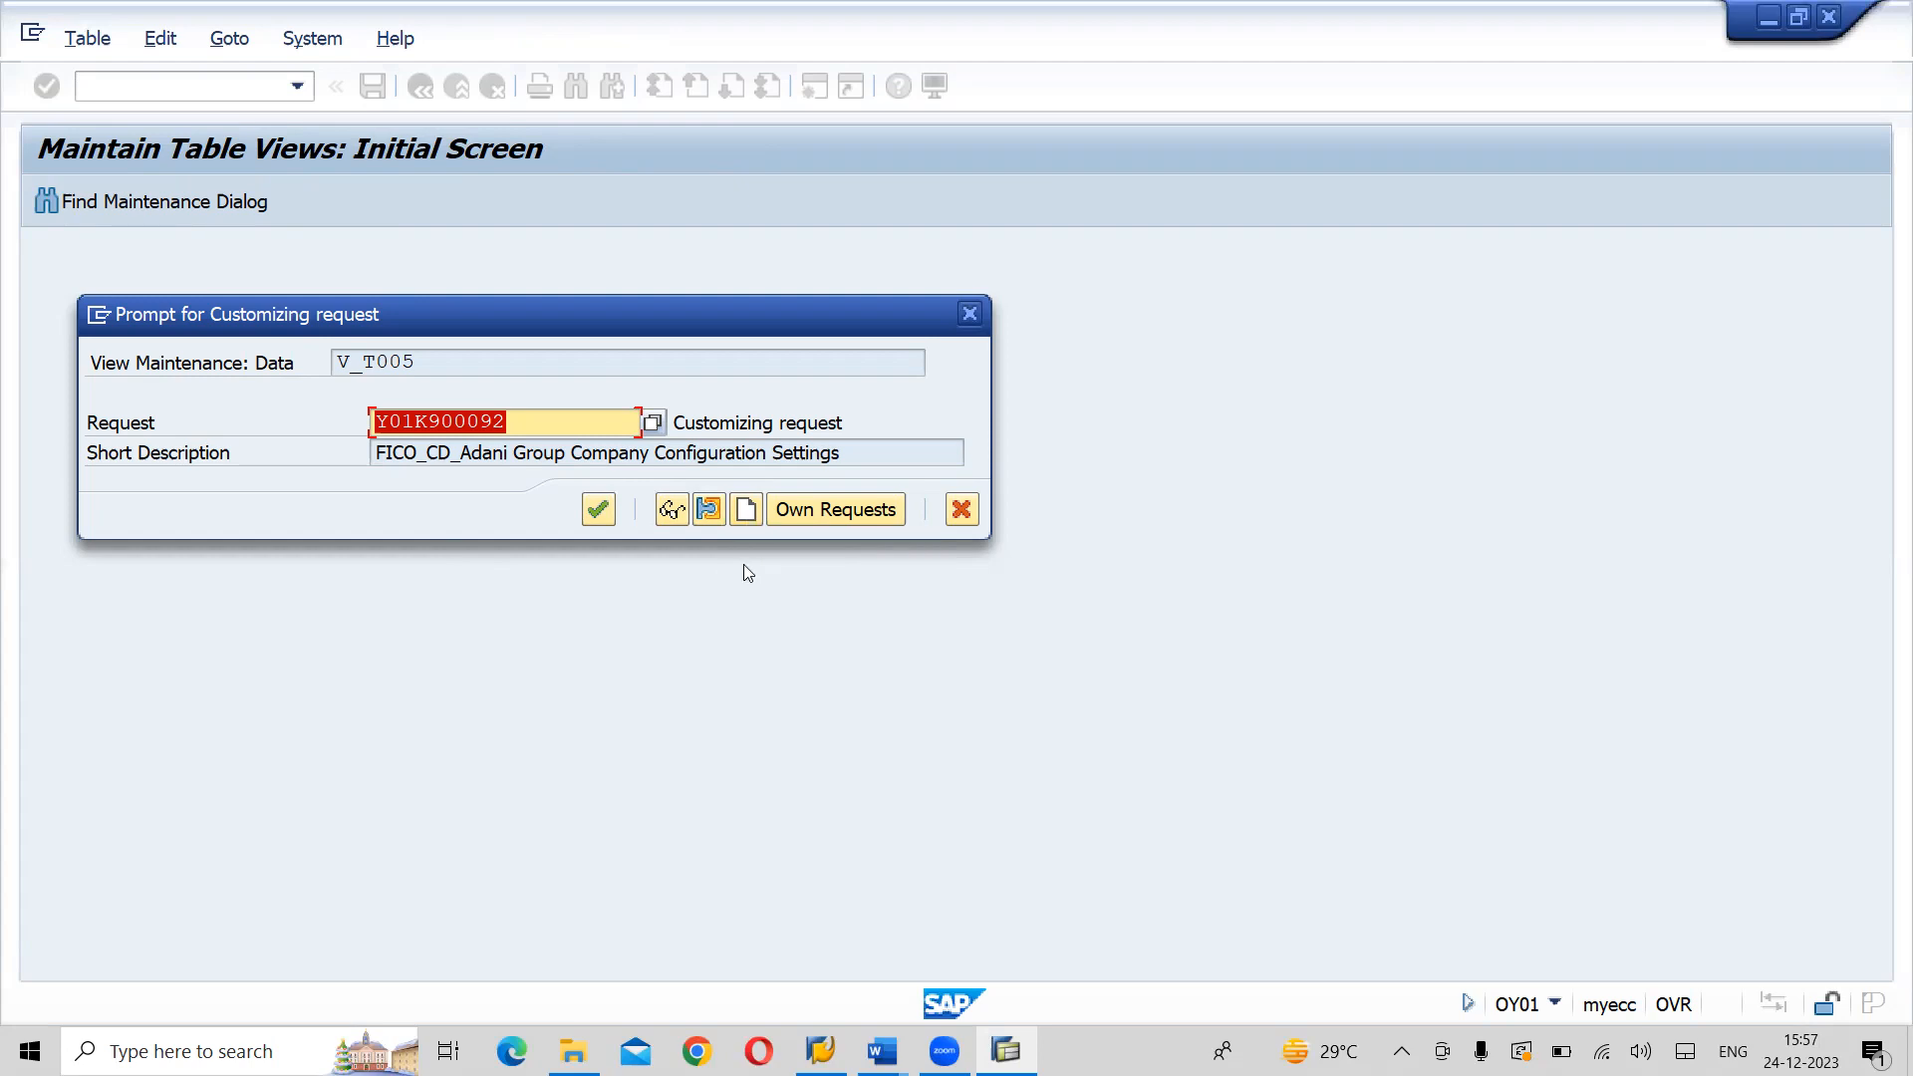
{"action": "left_click", "coordinate": [746, 511]}
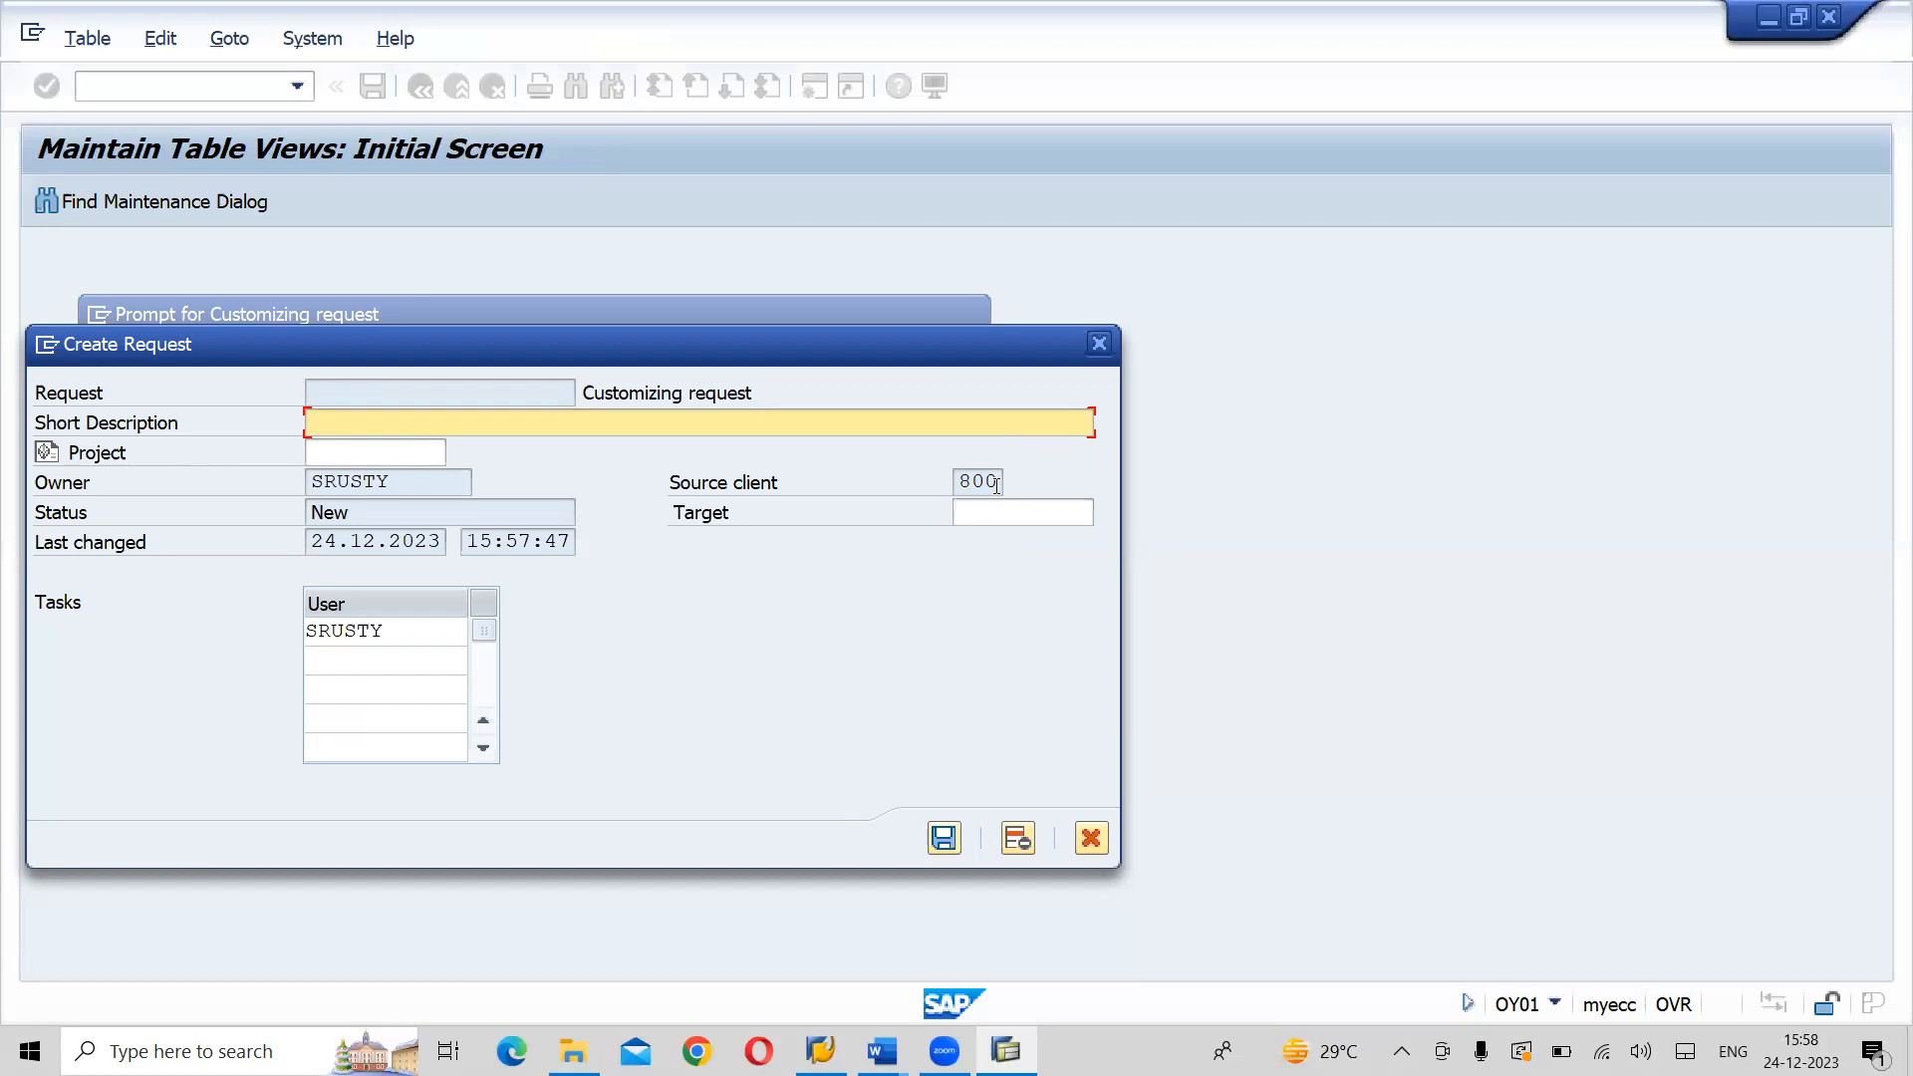
- Give the new customizing request the short description "FICO_CD_Lahari Group Company Configuration" and save it
{"action": "type", "text": "FICO"}
{"action": "type", "text": "_"}
{"action": "type", "text": "CD"}
{"action": "type", "text": "Lahar"}
{"action": "type", "text": "i Groupc"}
{"action": "key", "text": "BackSpace"}
{"action": "key", "text": "shift+Tab"}
{"action": "type", "text": "c"}
{"action": "key", "text": "BackSpace"}
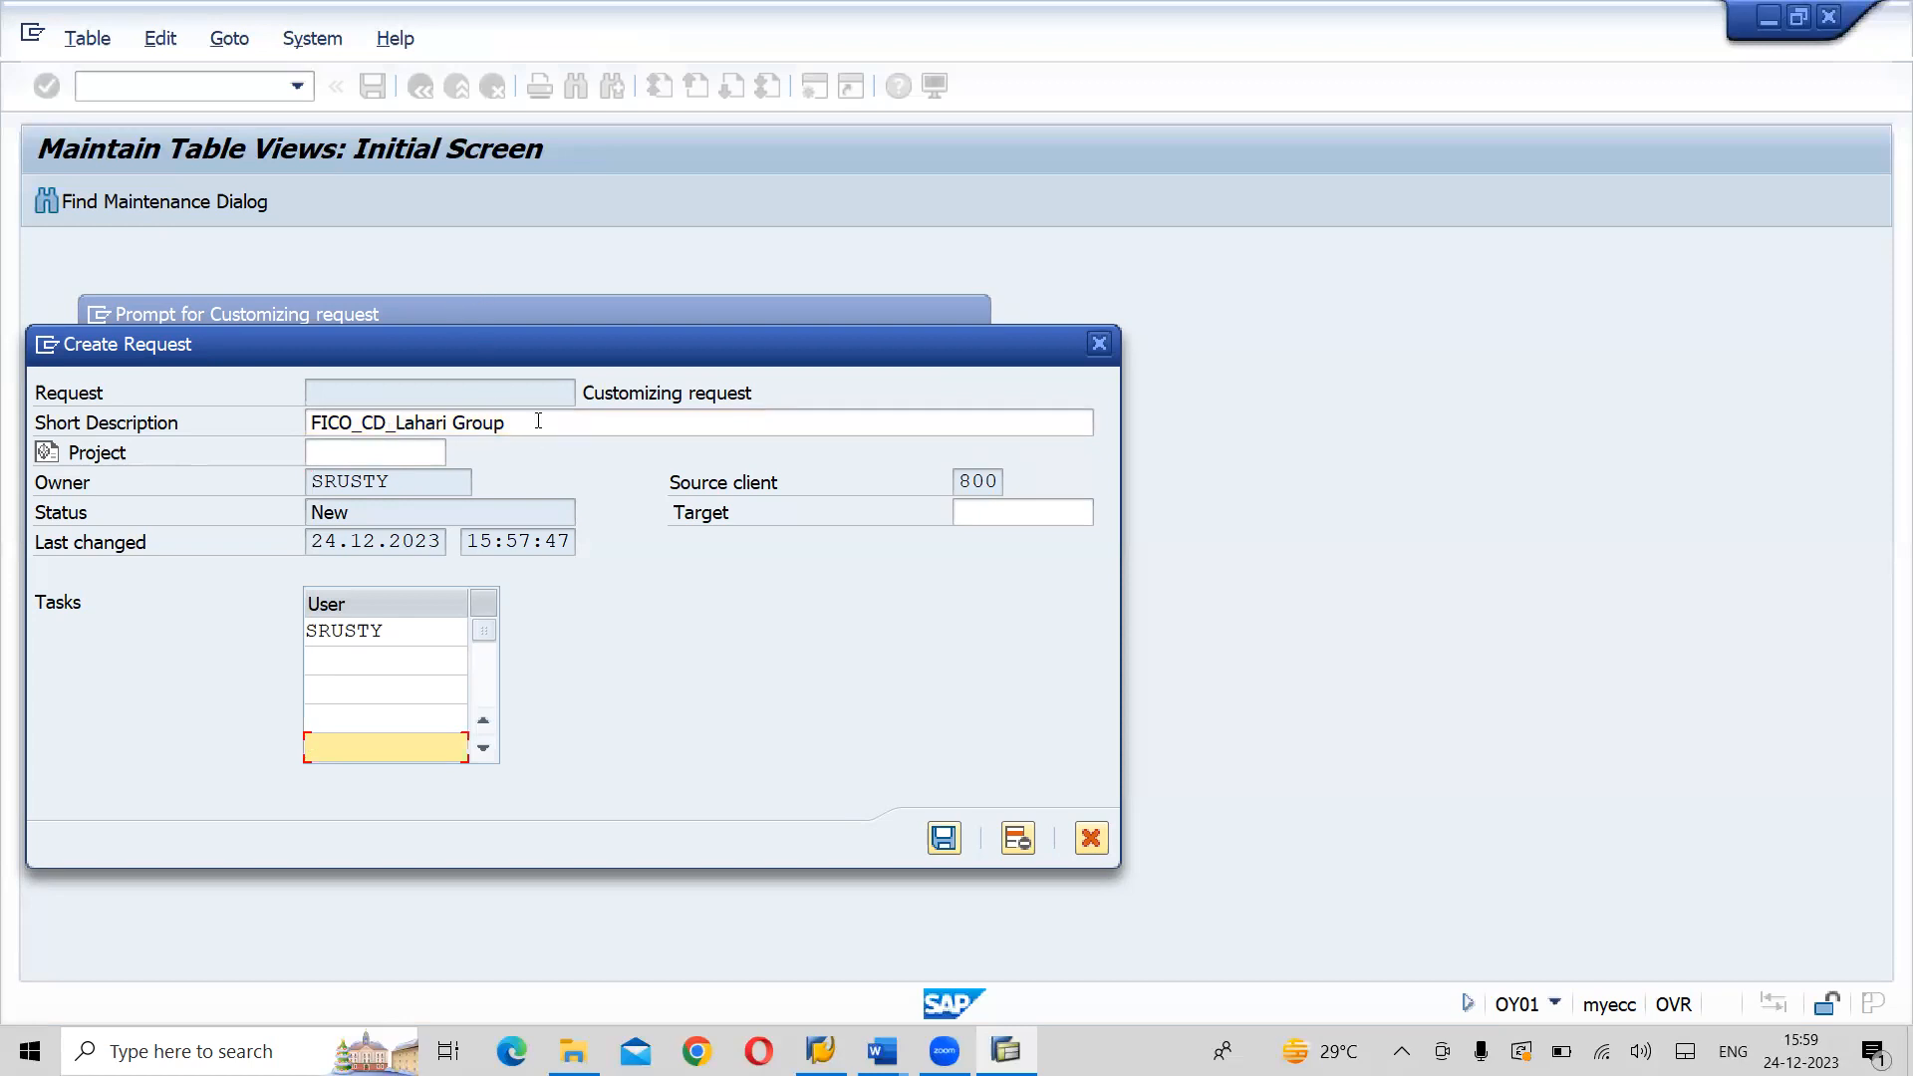
{"action": "left_click", "coordinate": [538, 422]}
{"action": "type", "text": "Co"}
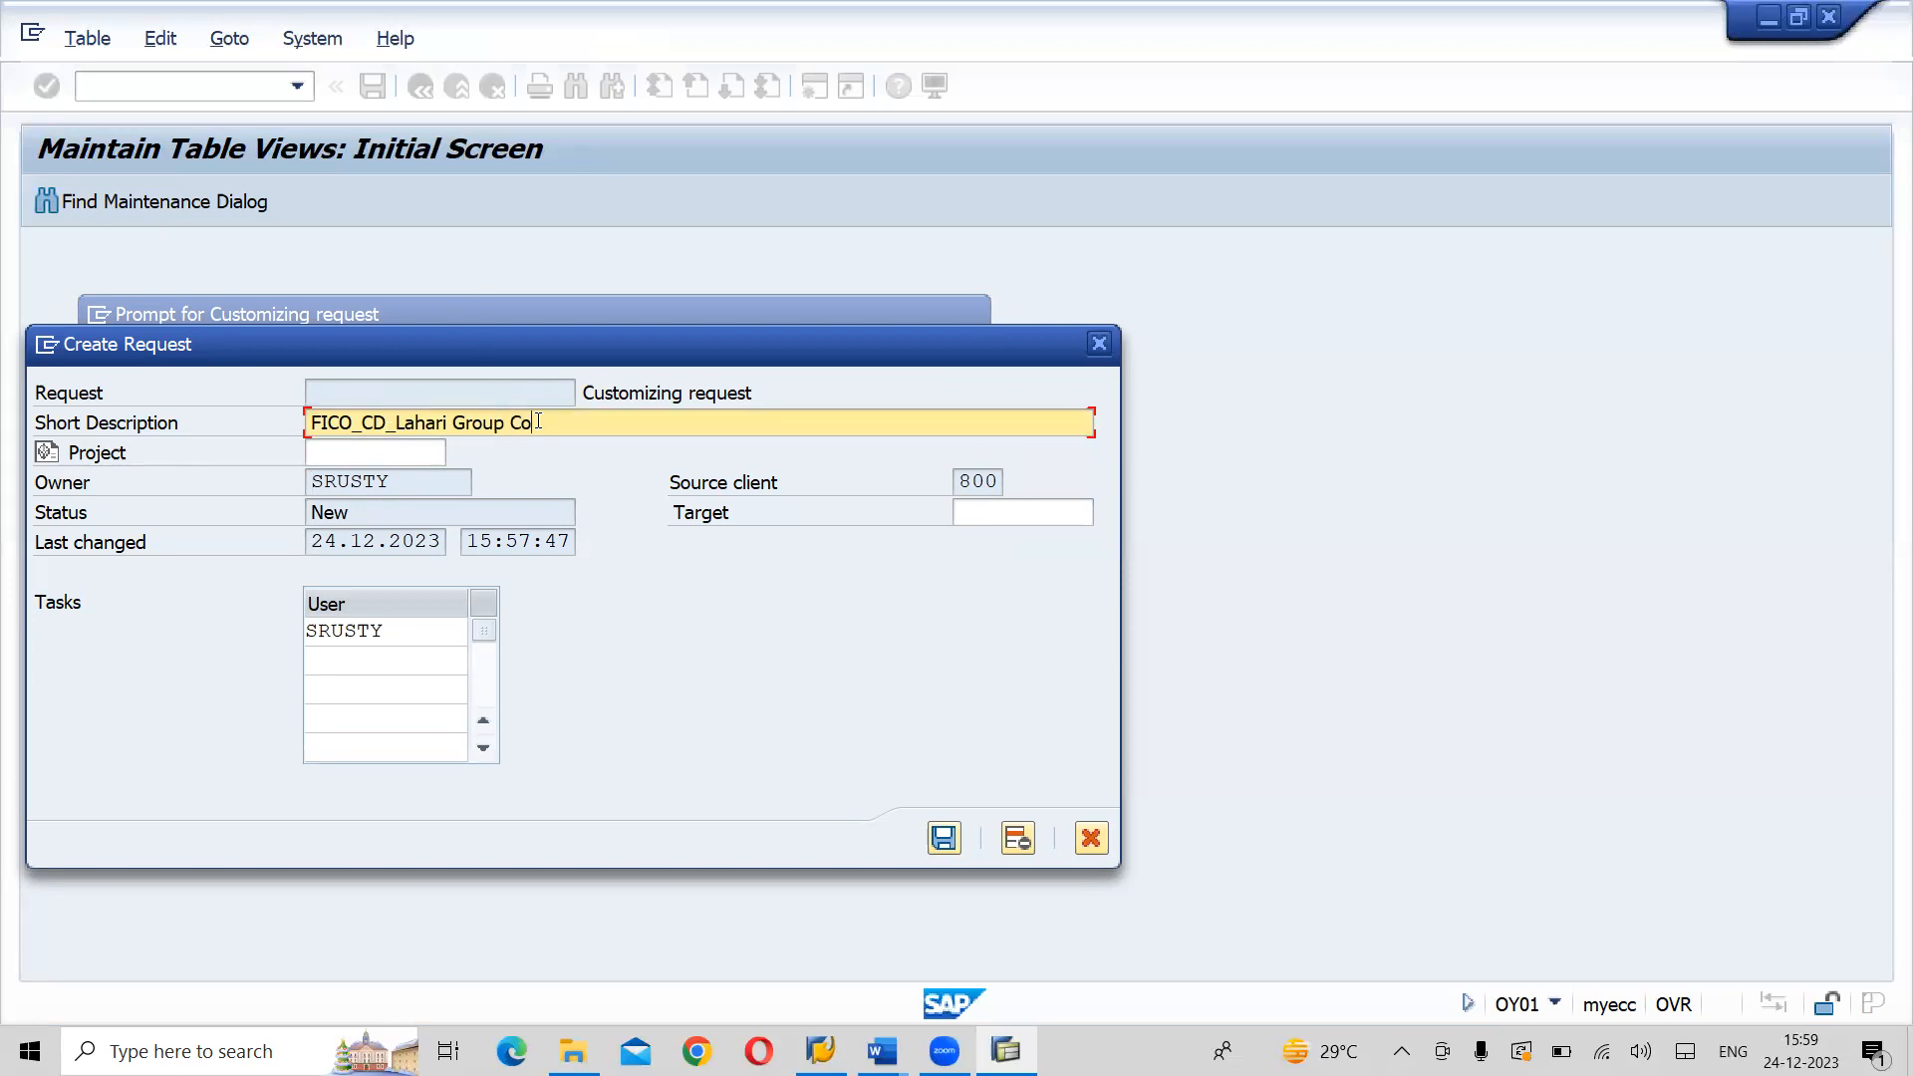
{"action": "type", "text": "mpany Configuration"}
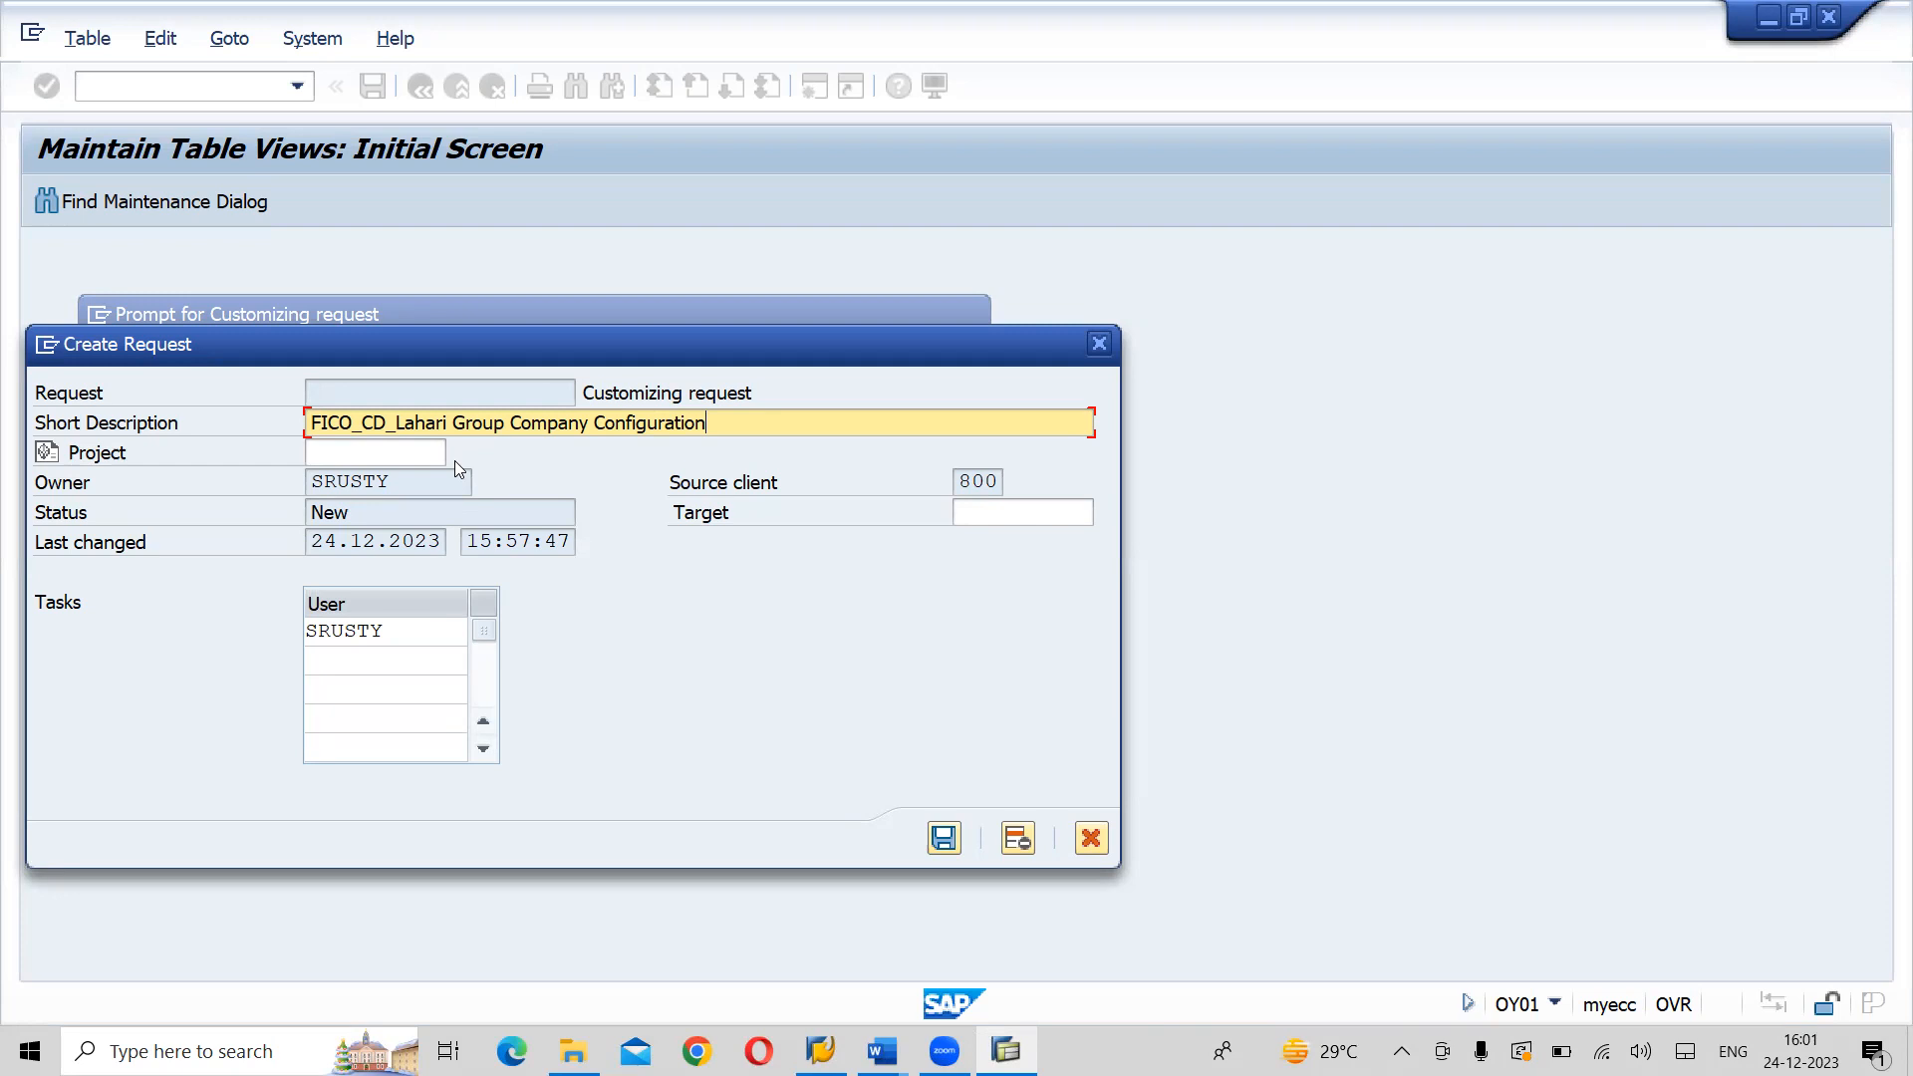
{"action": "left_click", "coordinate": [944, 839]}
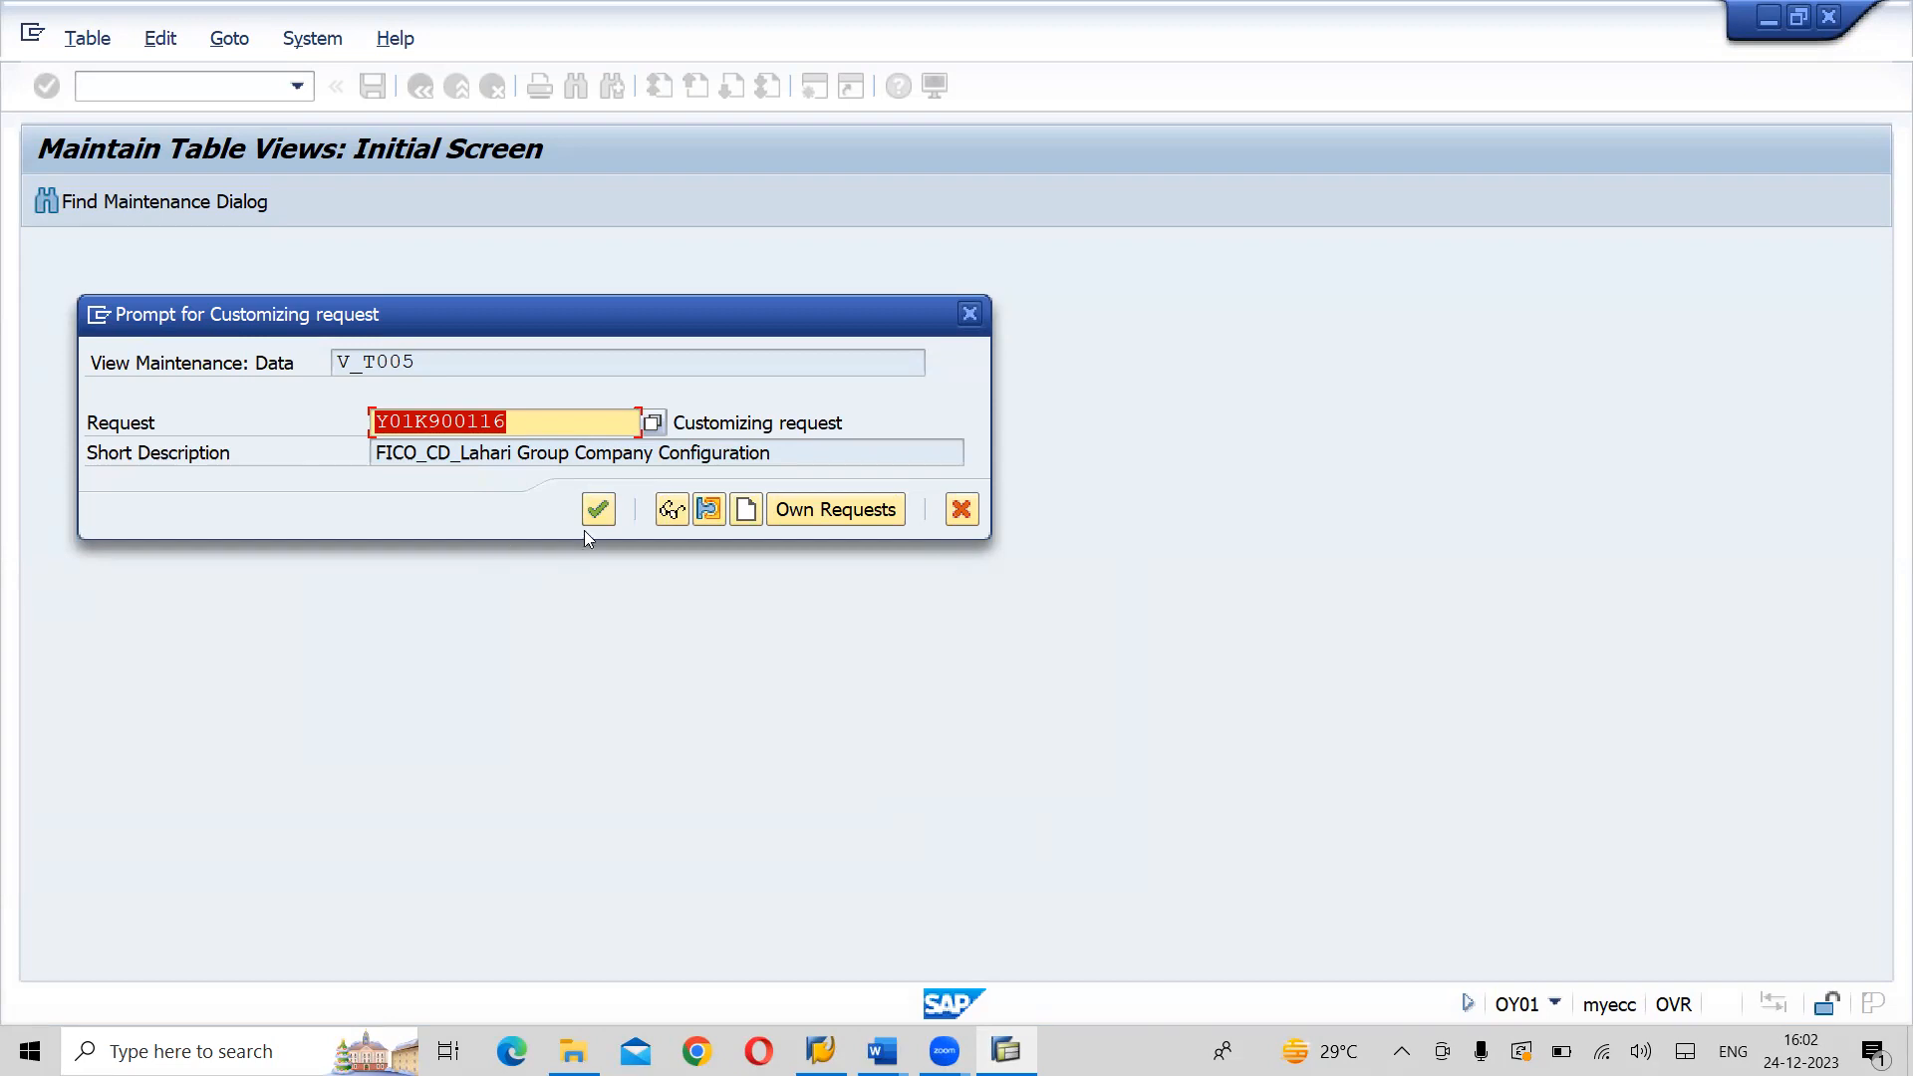
- Accept the new customizing request to save India's country parameters and return to the country overview
{"action": "left_click", "coordinate": [598, 509]}
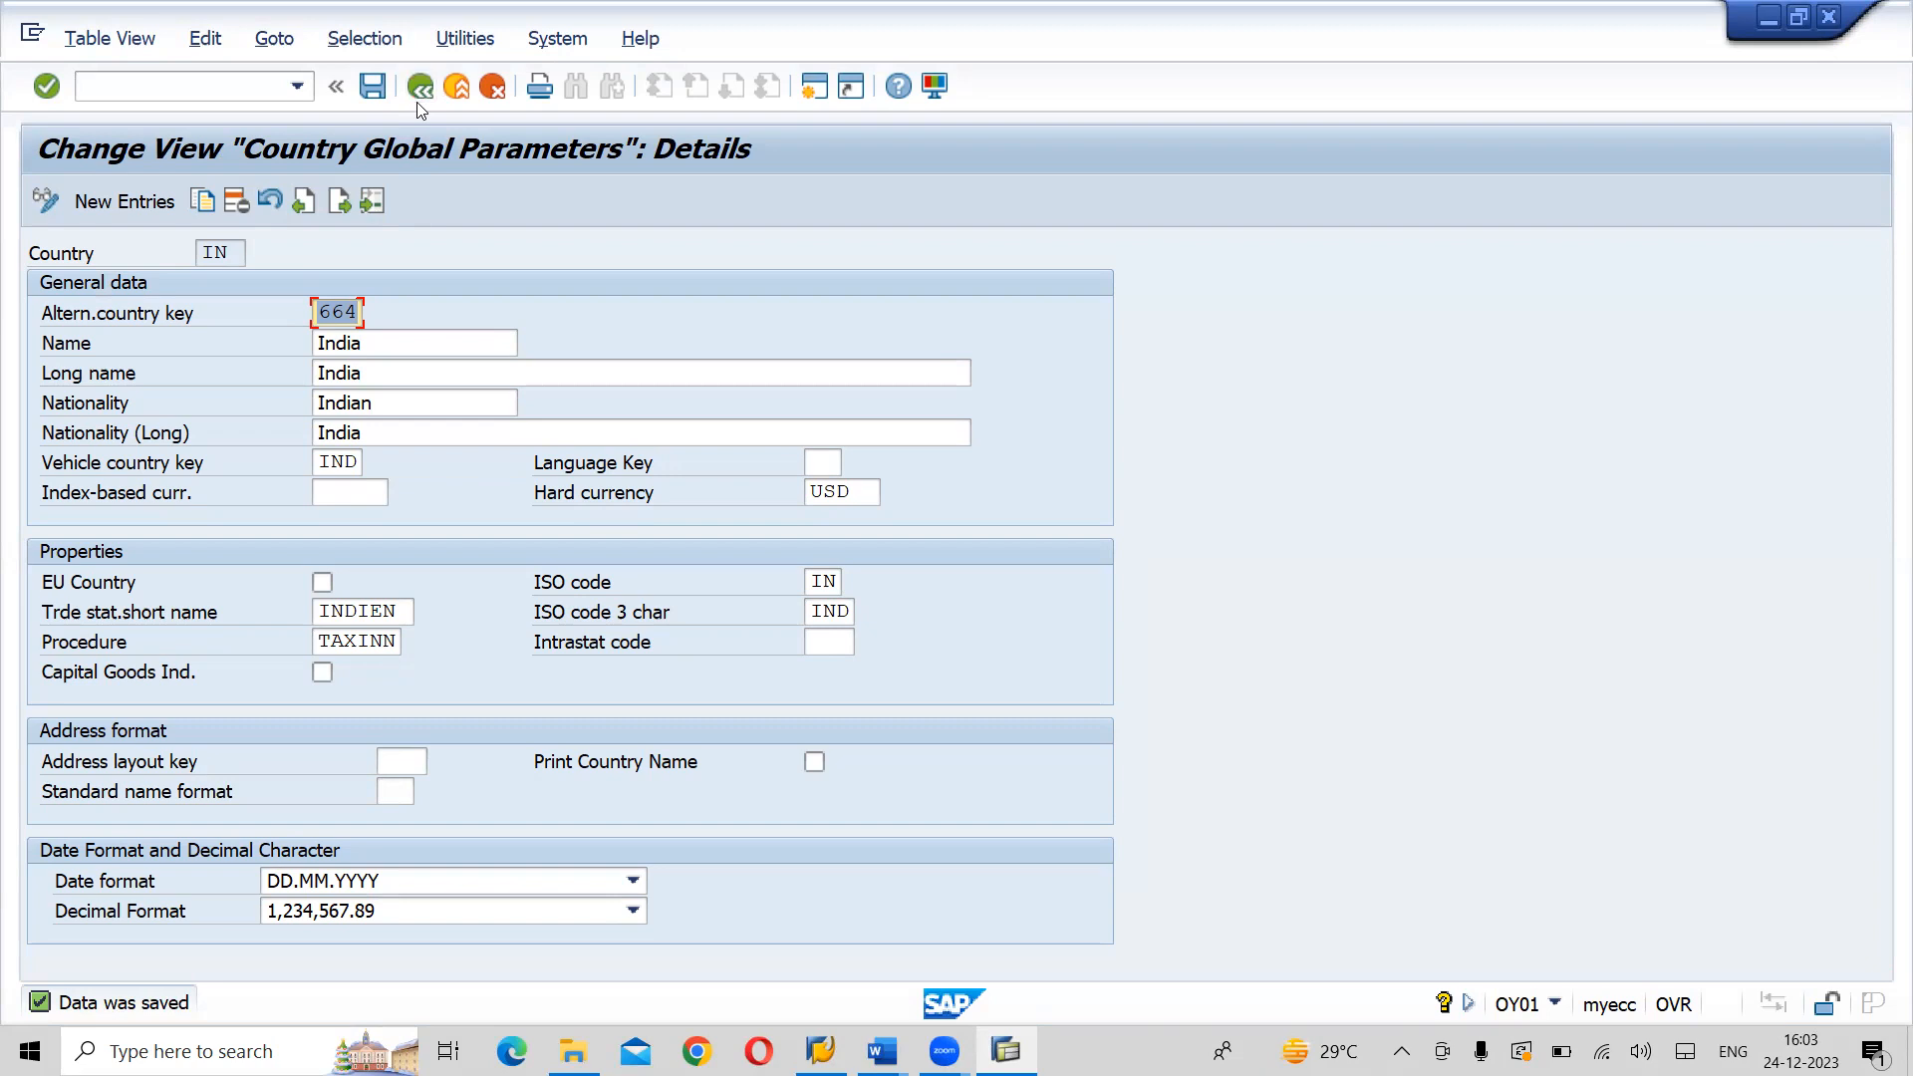
{"action": "key", "text": "ctrl+s"}
{"action": "left_click", "coordinate": [420, 86]}
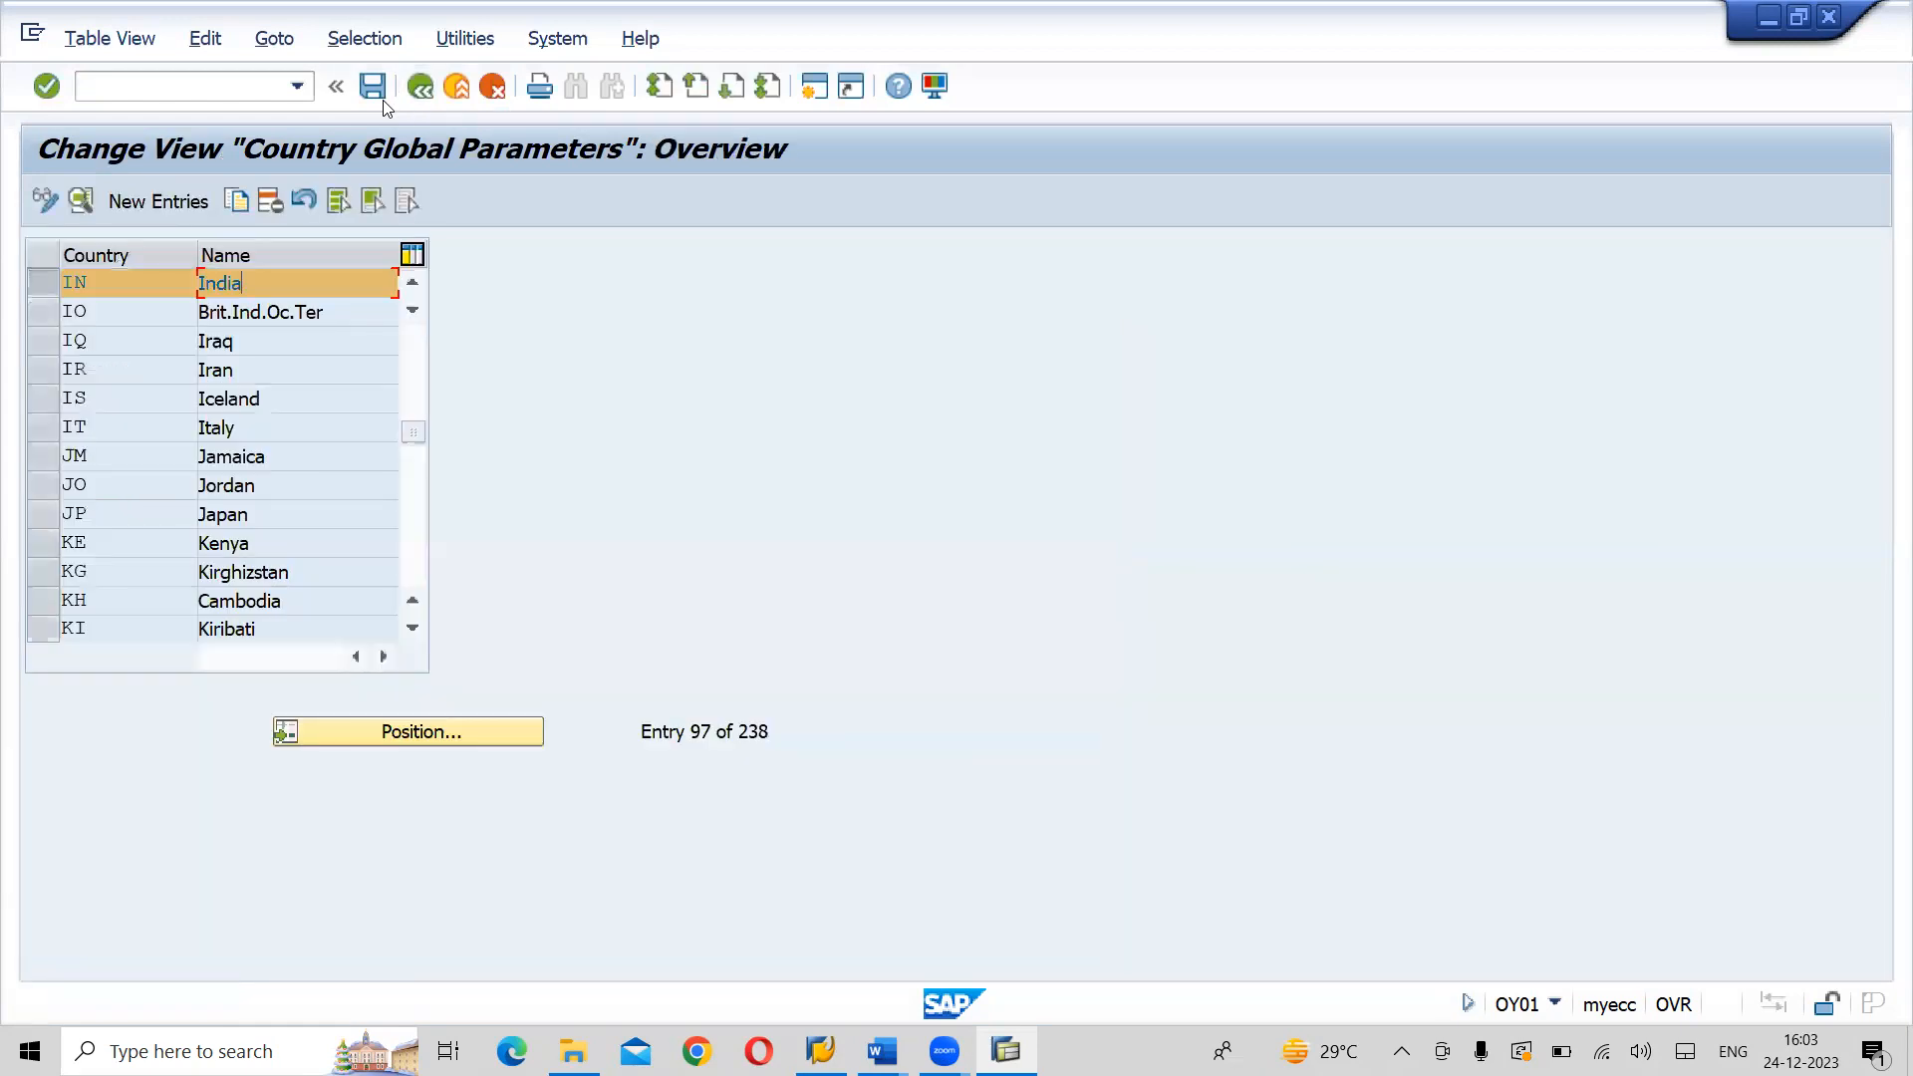
- Deselect India, position the country list at entry US and open the United States details
{"action": "left_click", "coordinate": [52, 283]}
{"action": "left_click", "coordinate": [414, 738]}
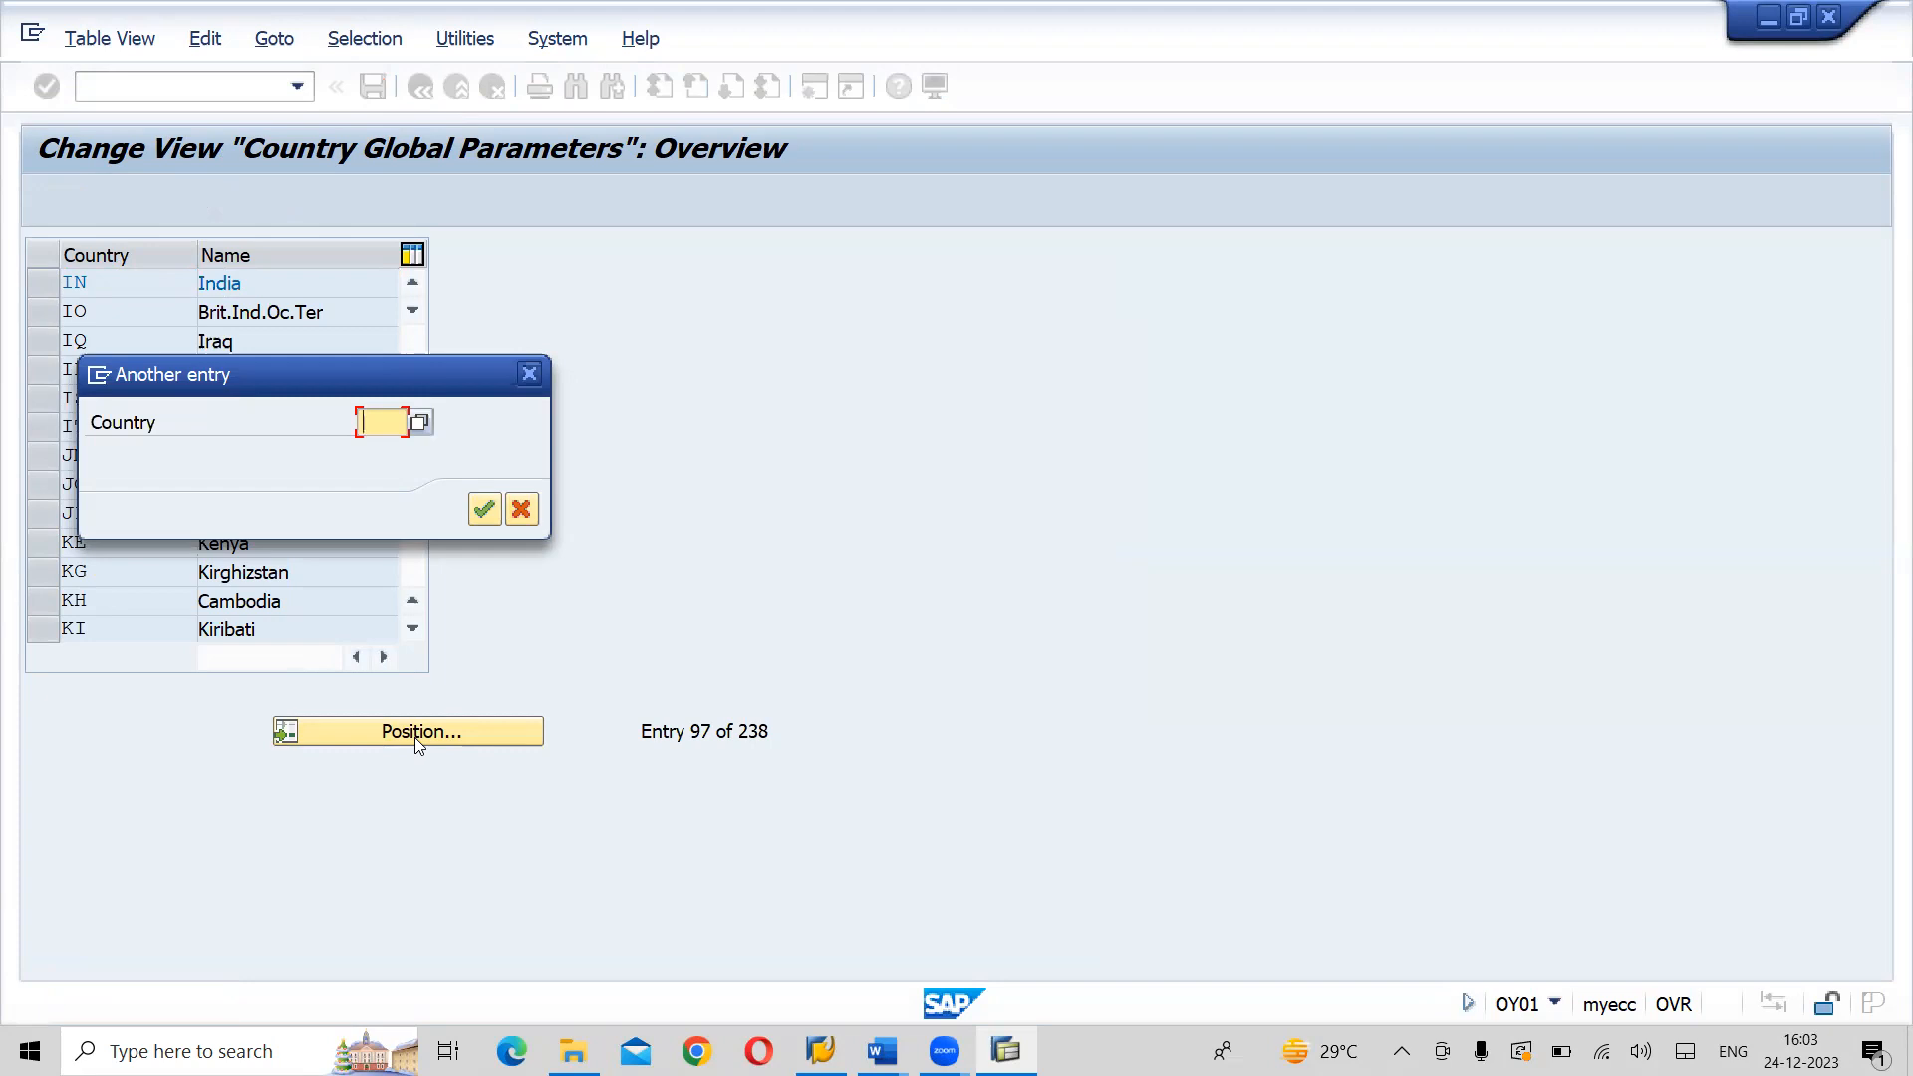
{"action": "type", "text": "US"}
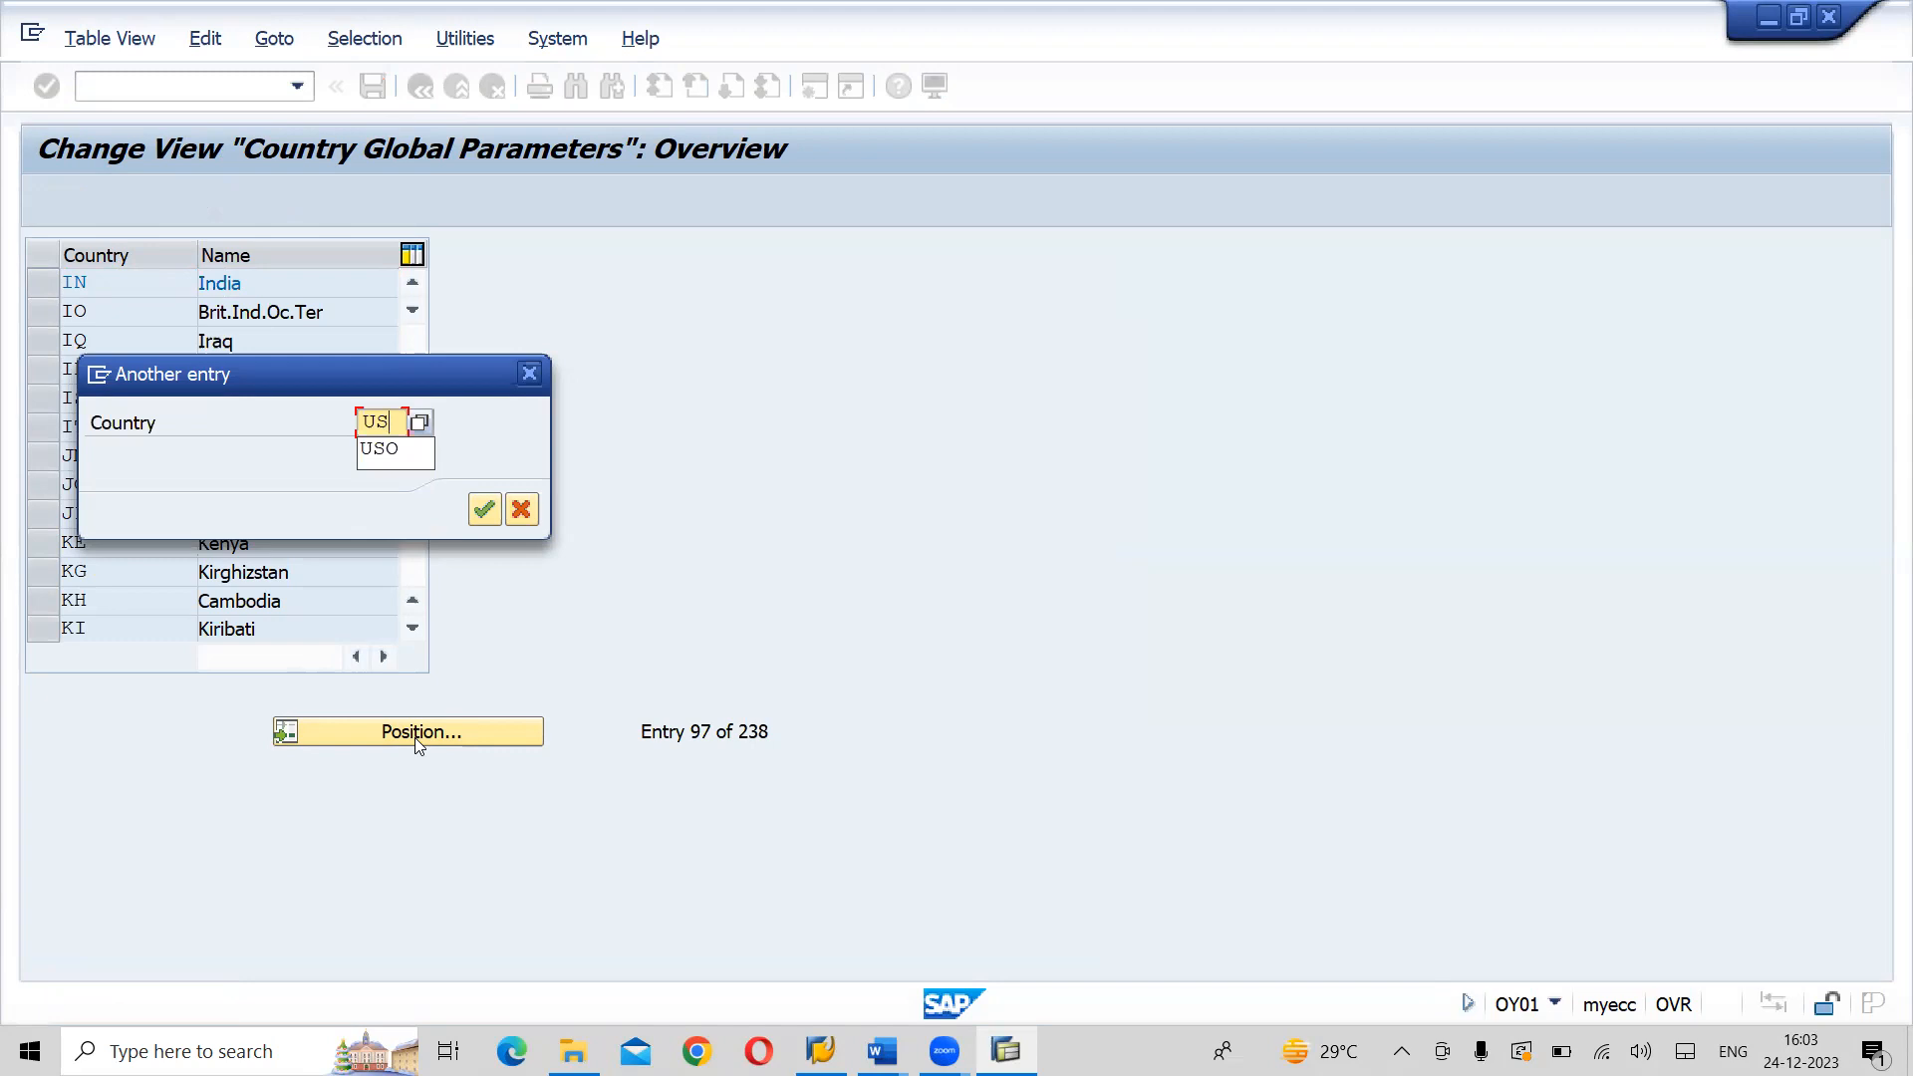
{"action": "key", "text": "Return"}
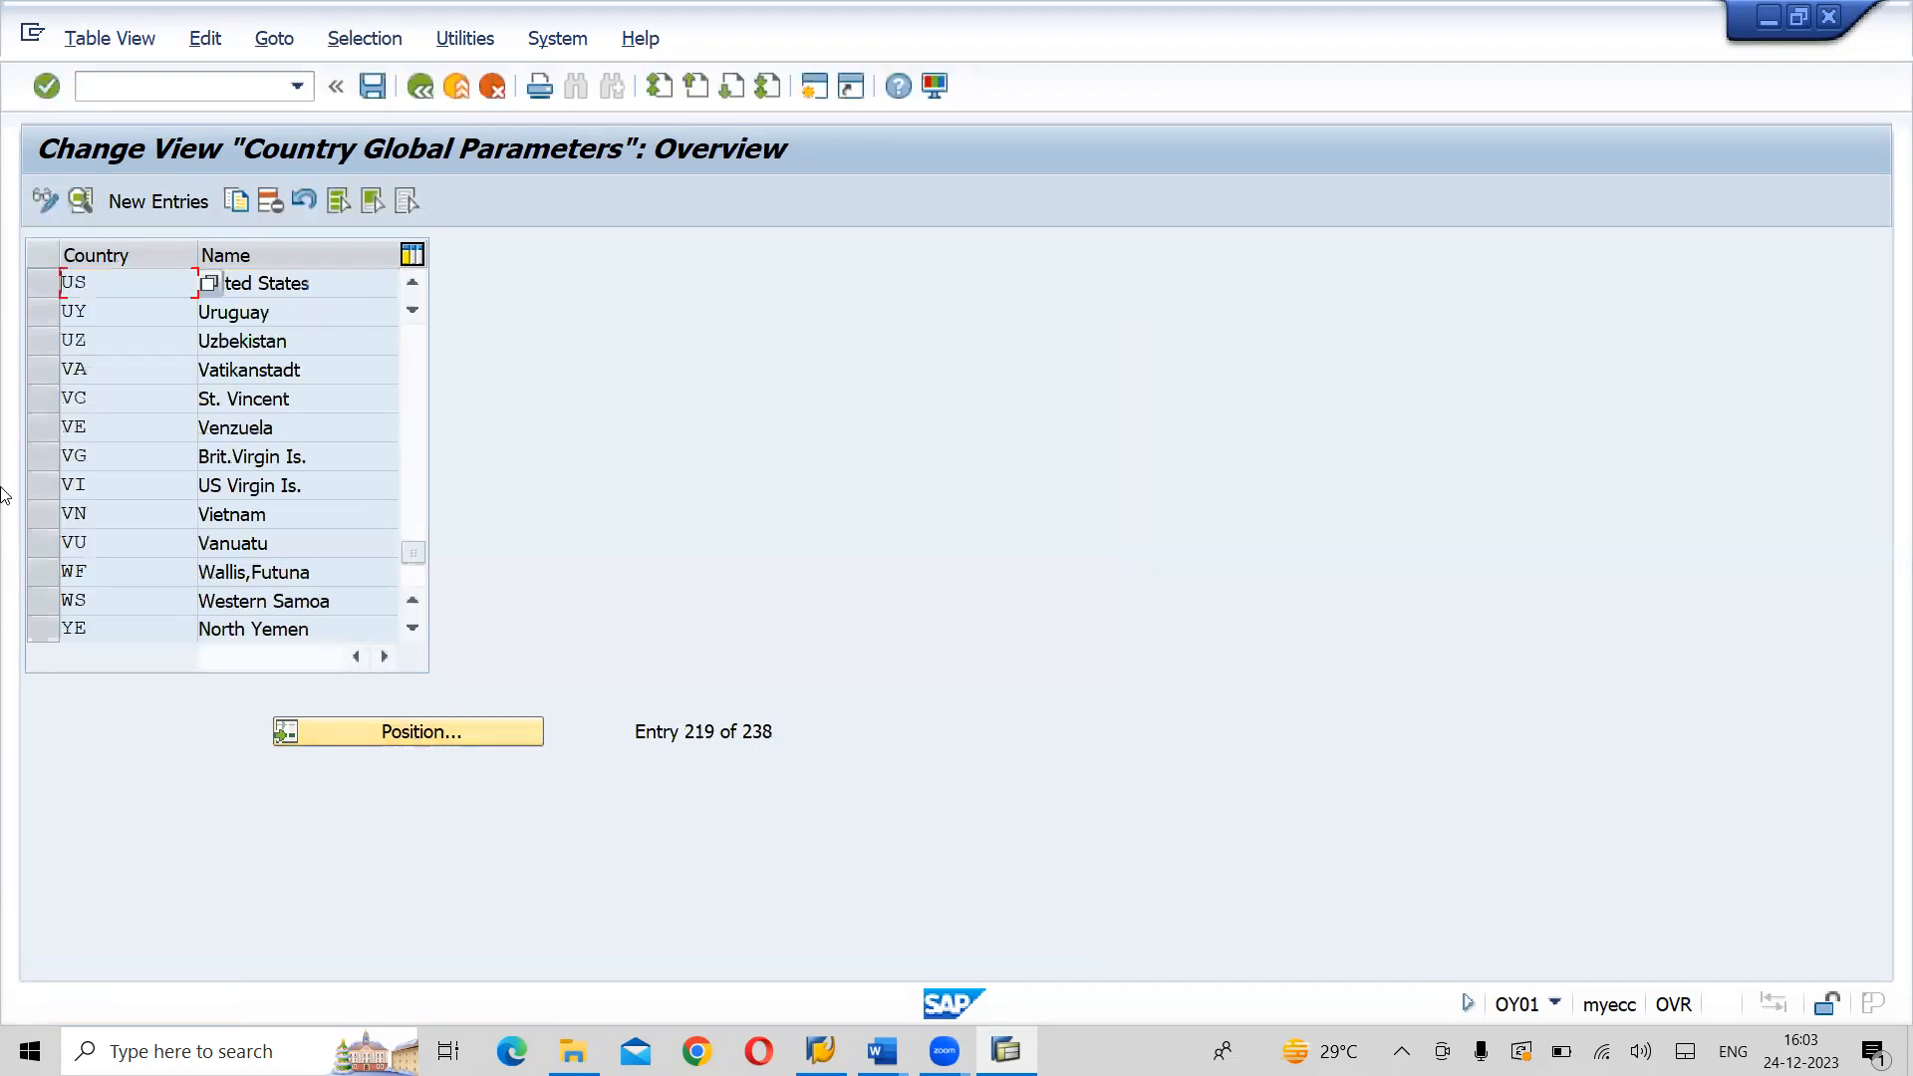
{"action": "left_click", "coordinate": [39, 287]}
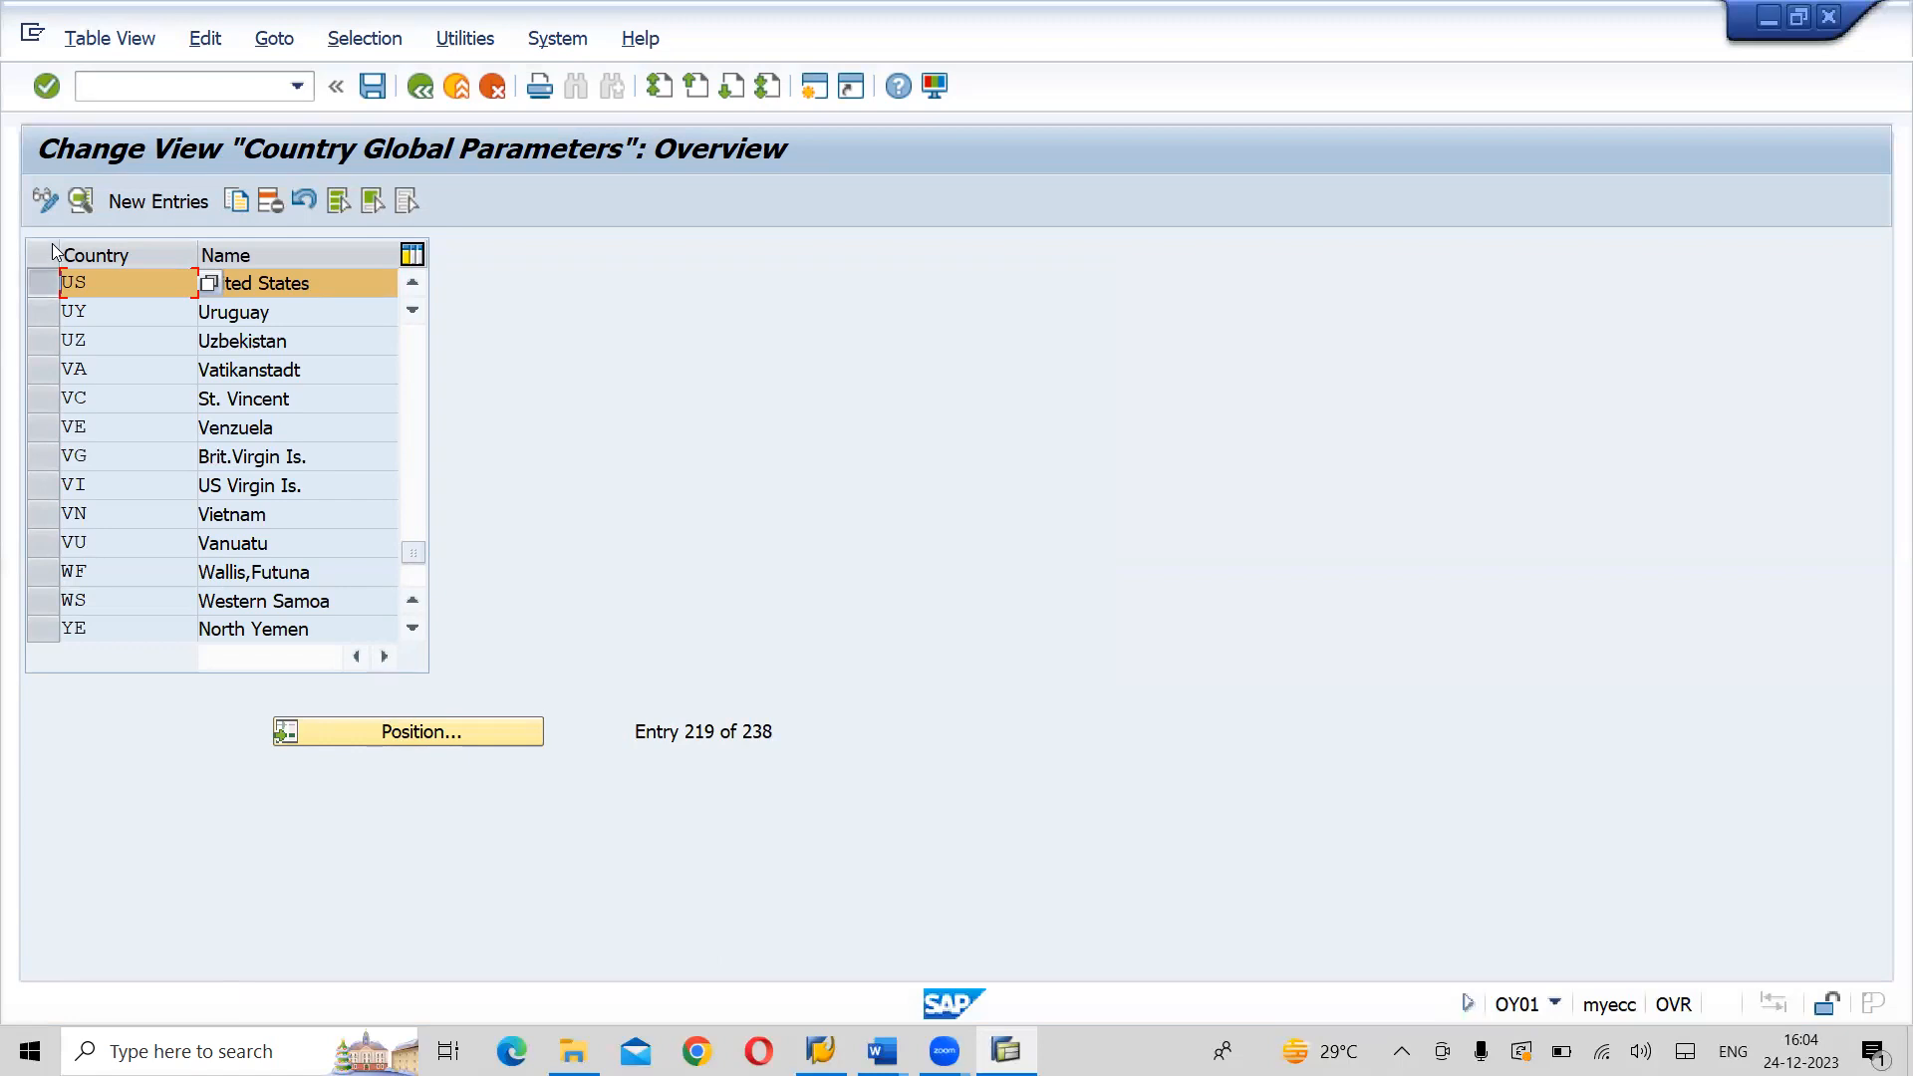
{"action": "left_click", "coordinate": [80, 202]}
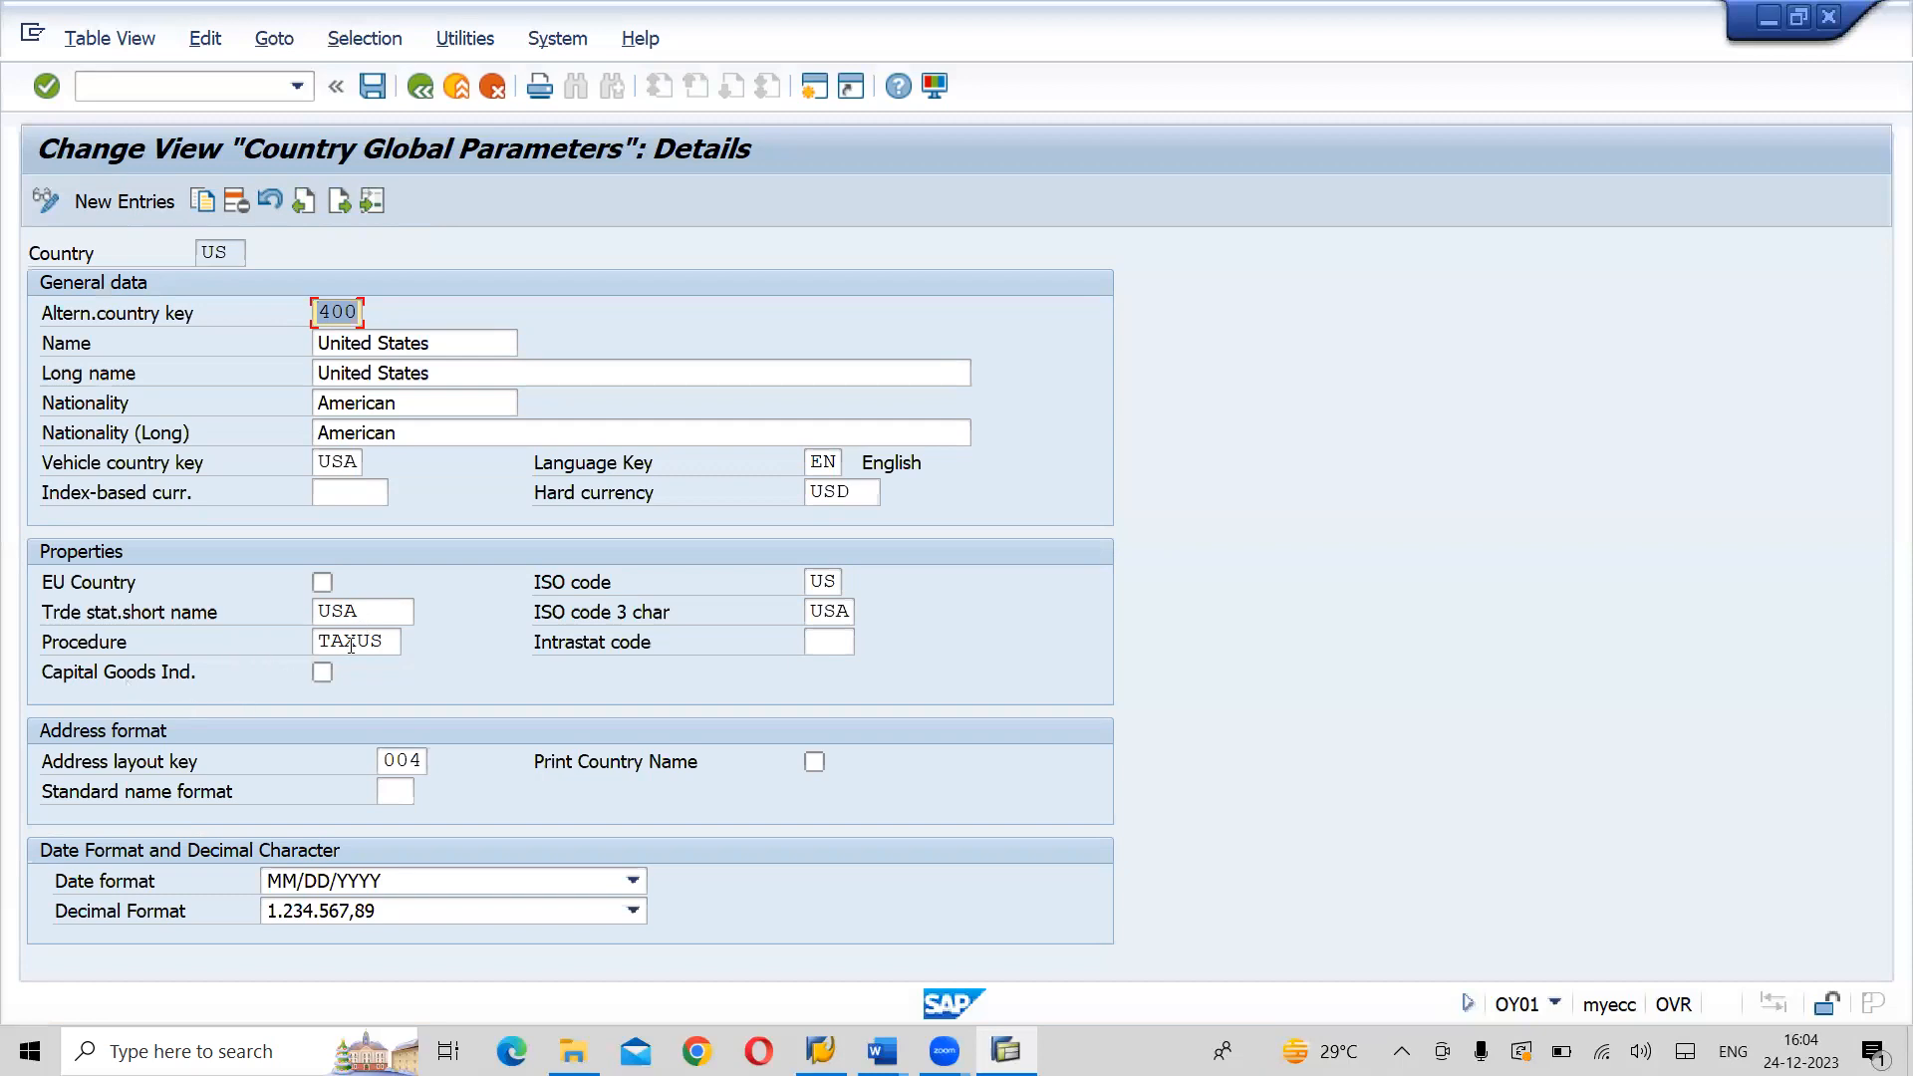
- Check the United States tax procedure, set the decimal format to 1,234,567.89 and save the entry
{"action": "left_click", "coordinate": [366, 641]}
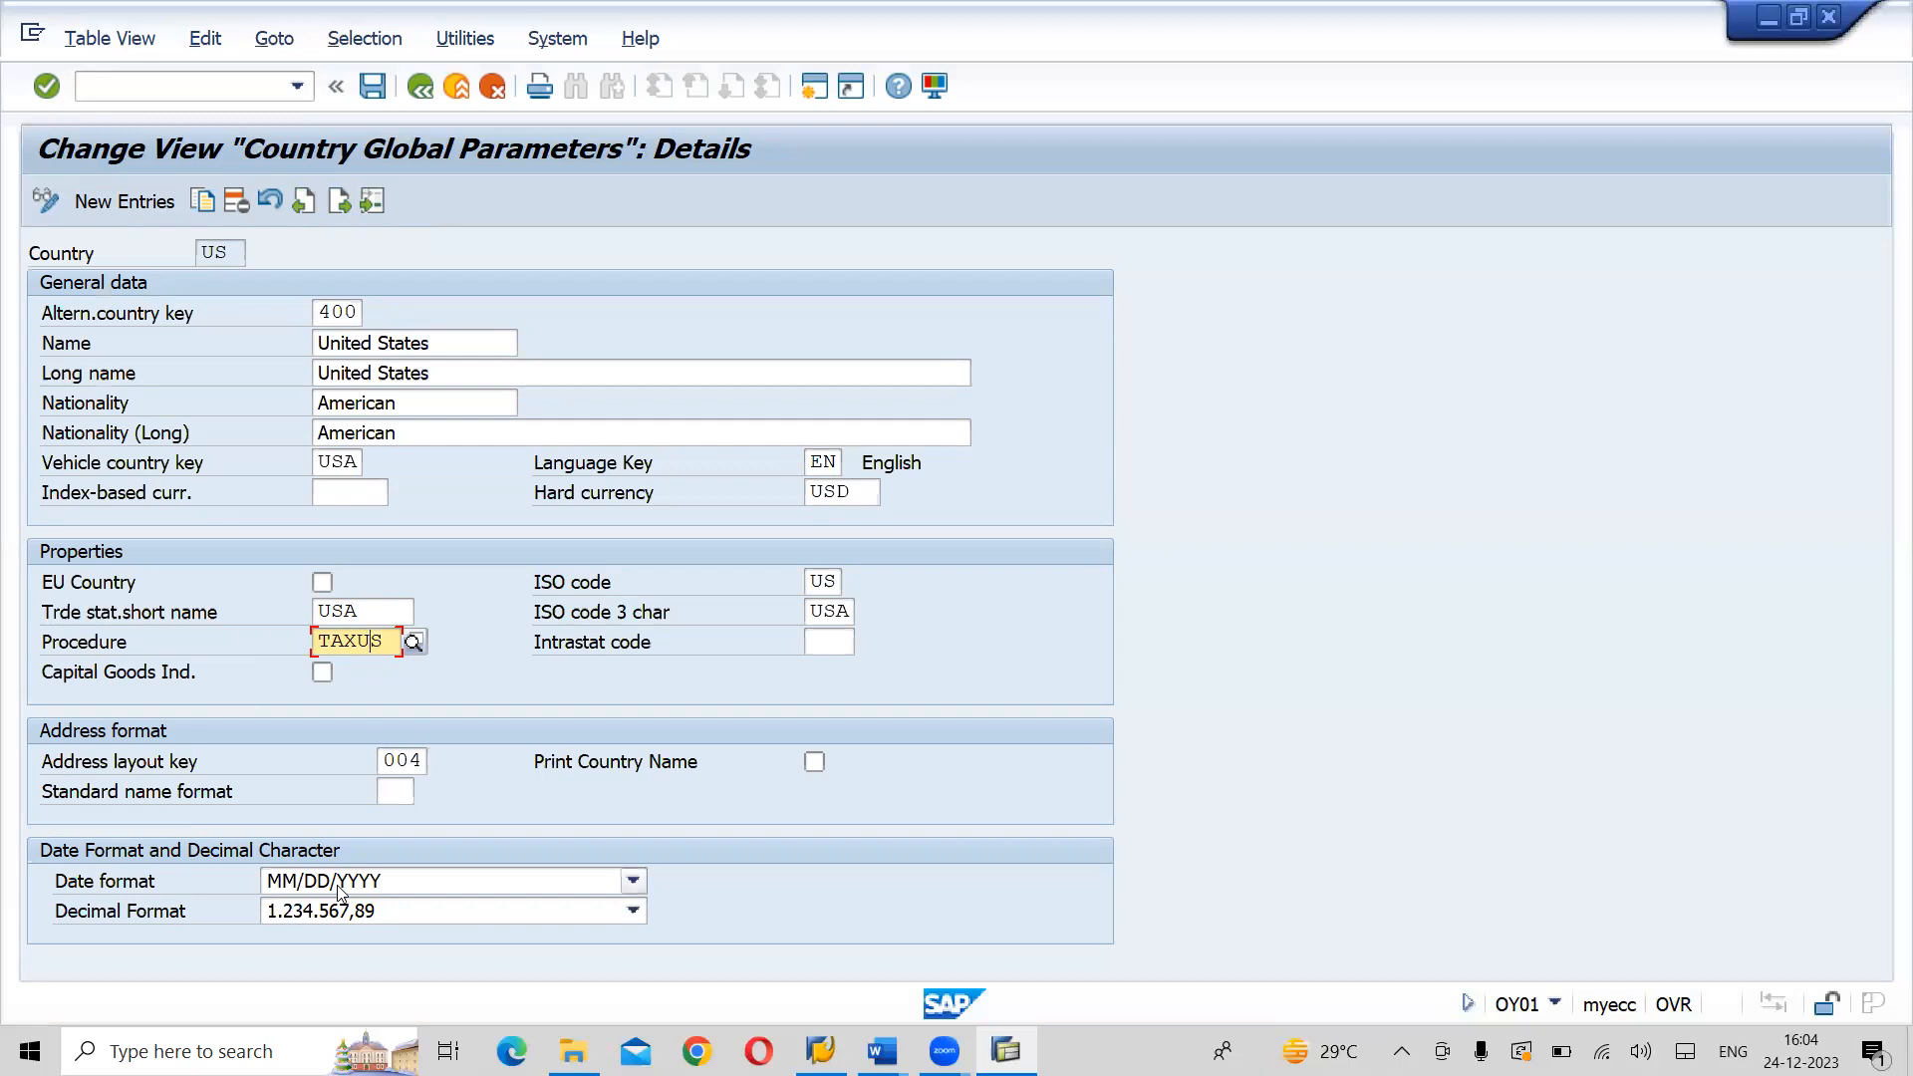
{"action": "left_click", "coordinate": [635, 913]}
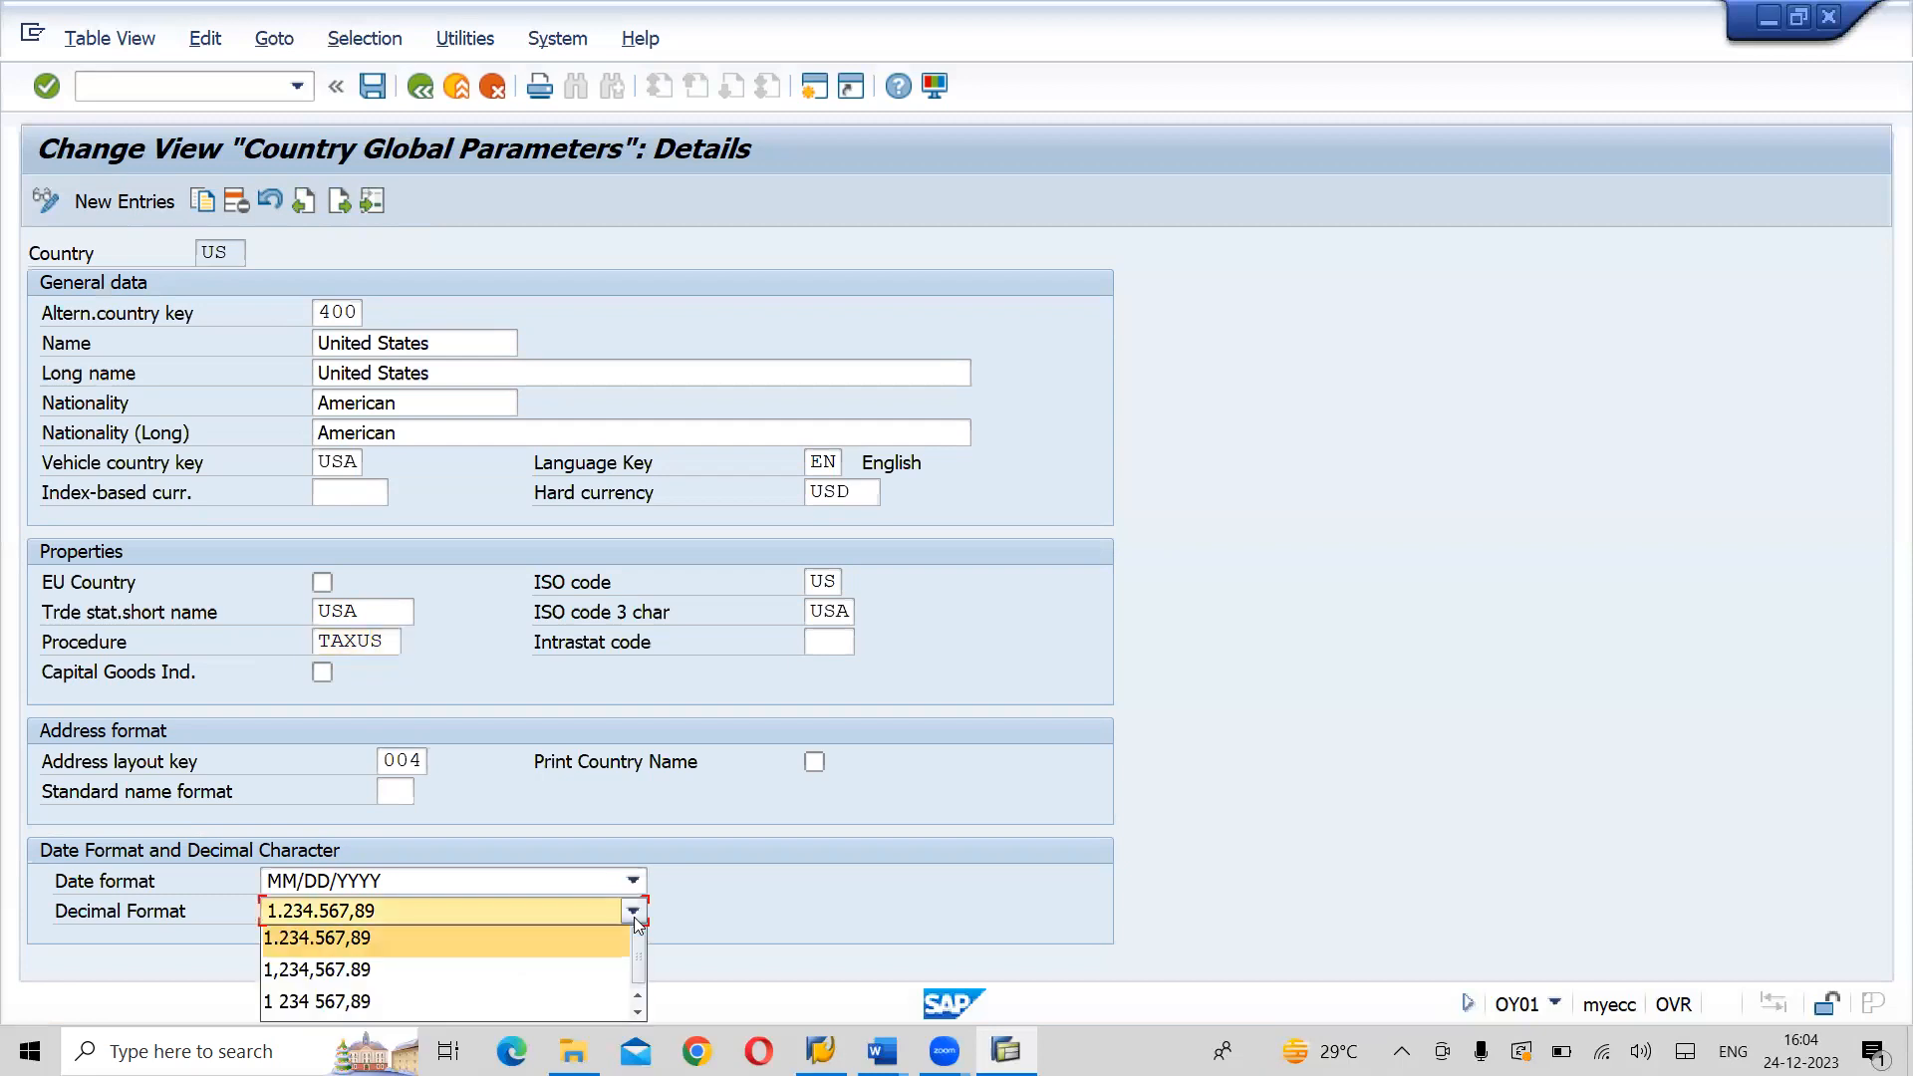
{"action": "left_click", "coordinate": [361, 970]}
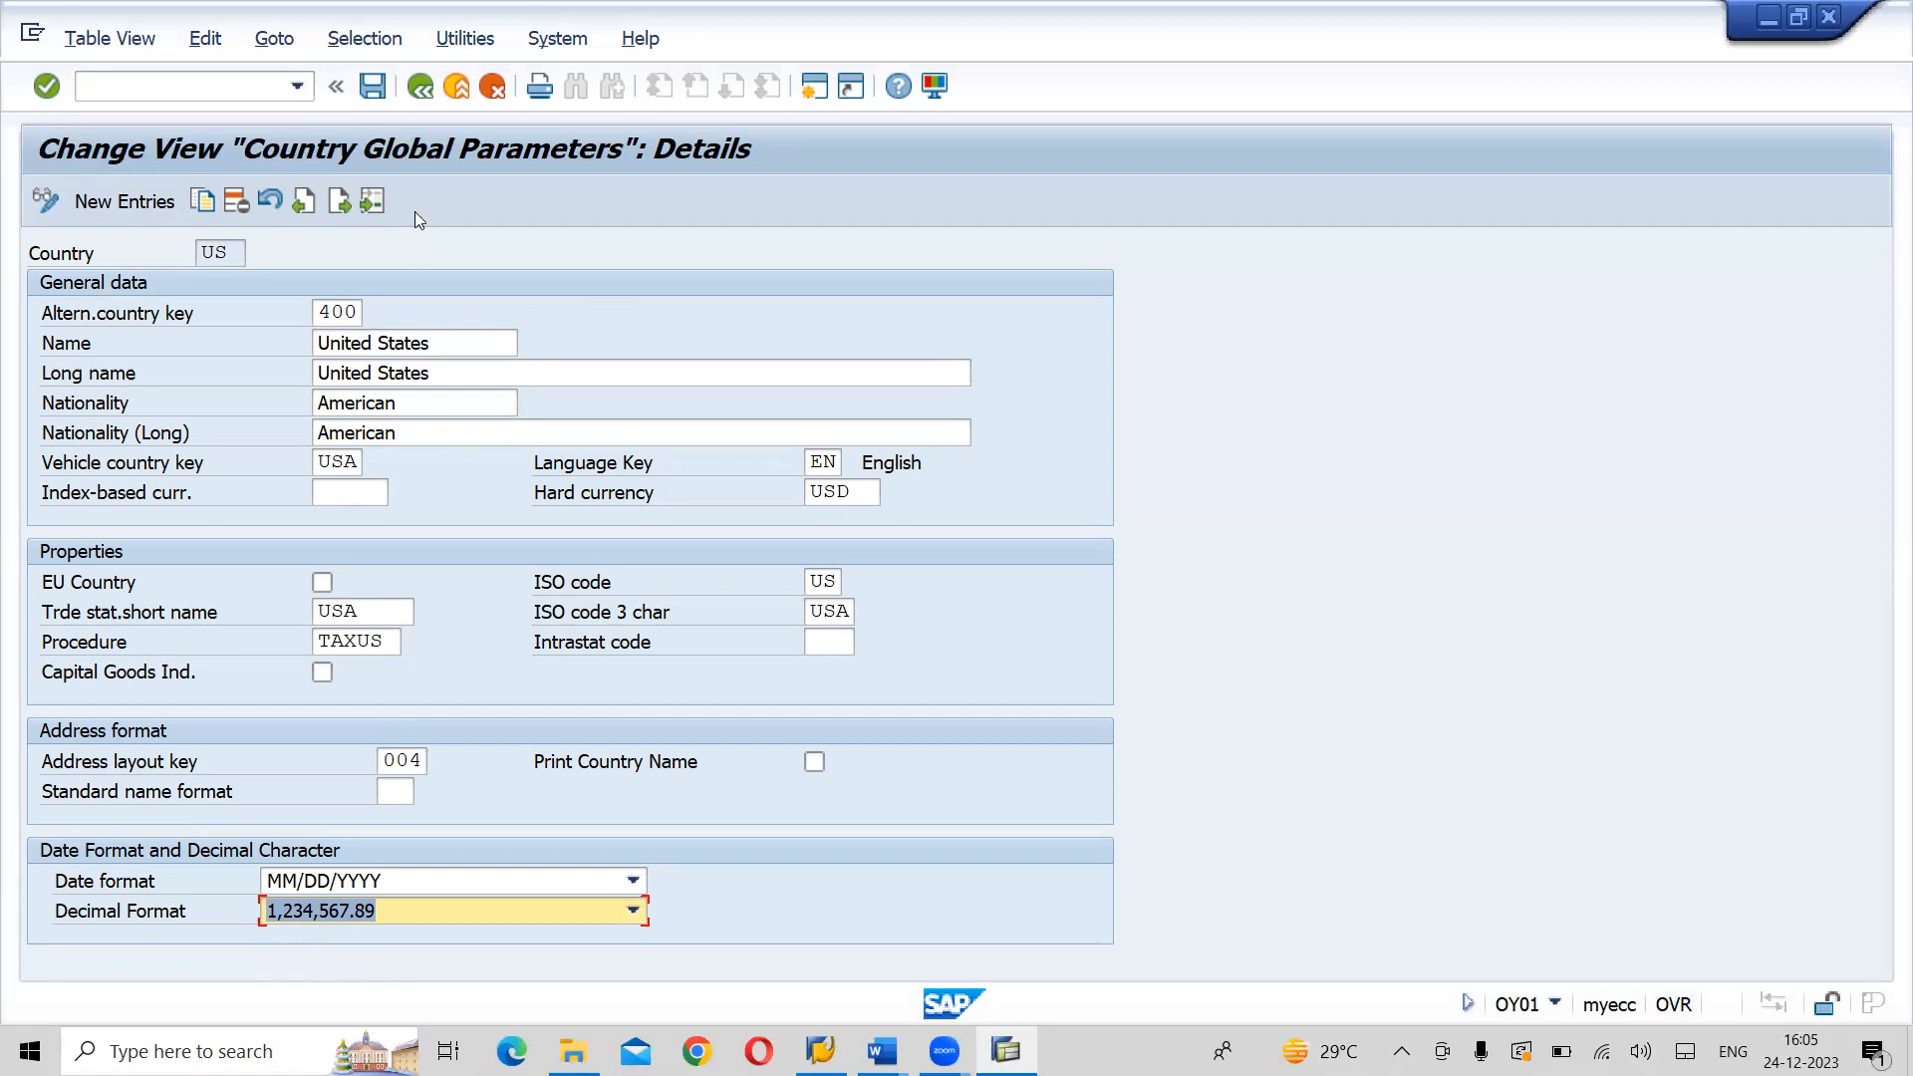
{"action": "left_click", "coordinate": [383, 108]}
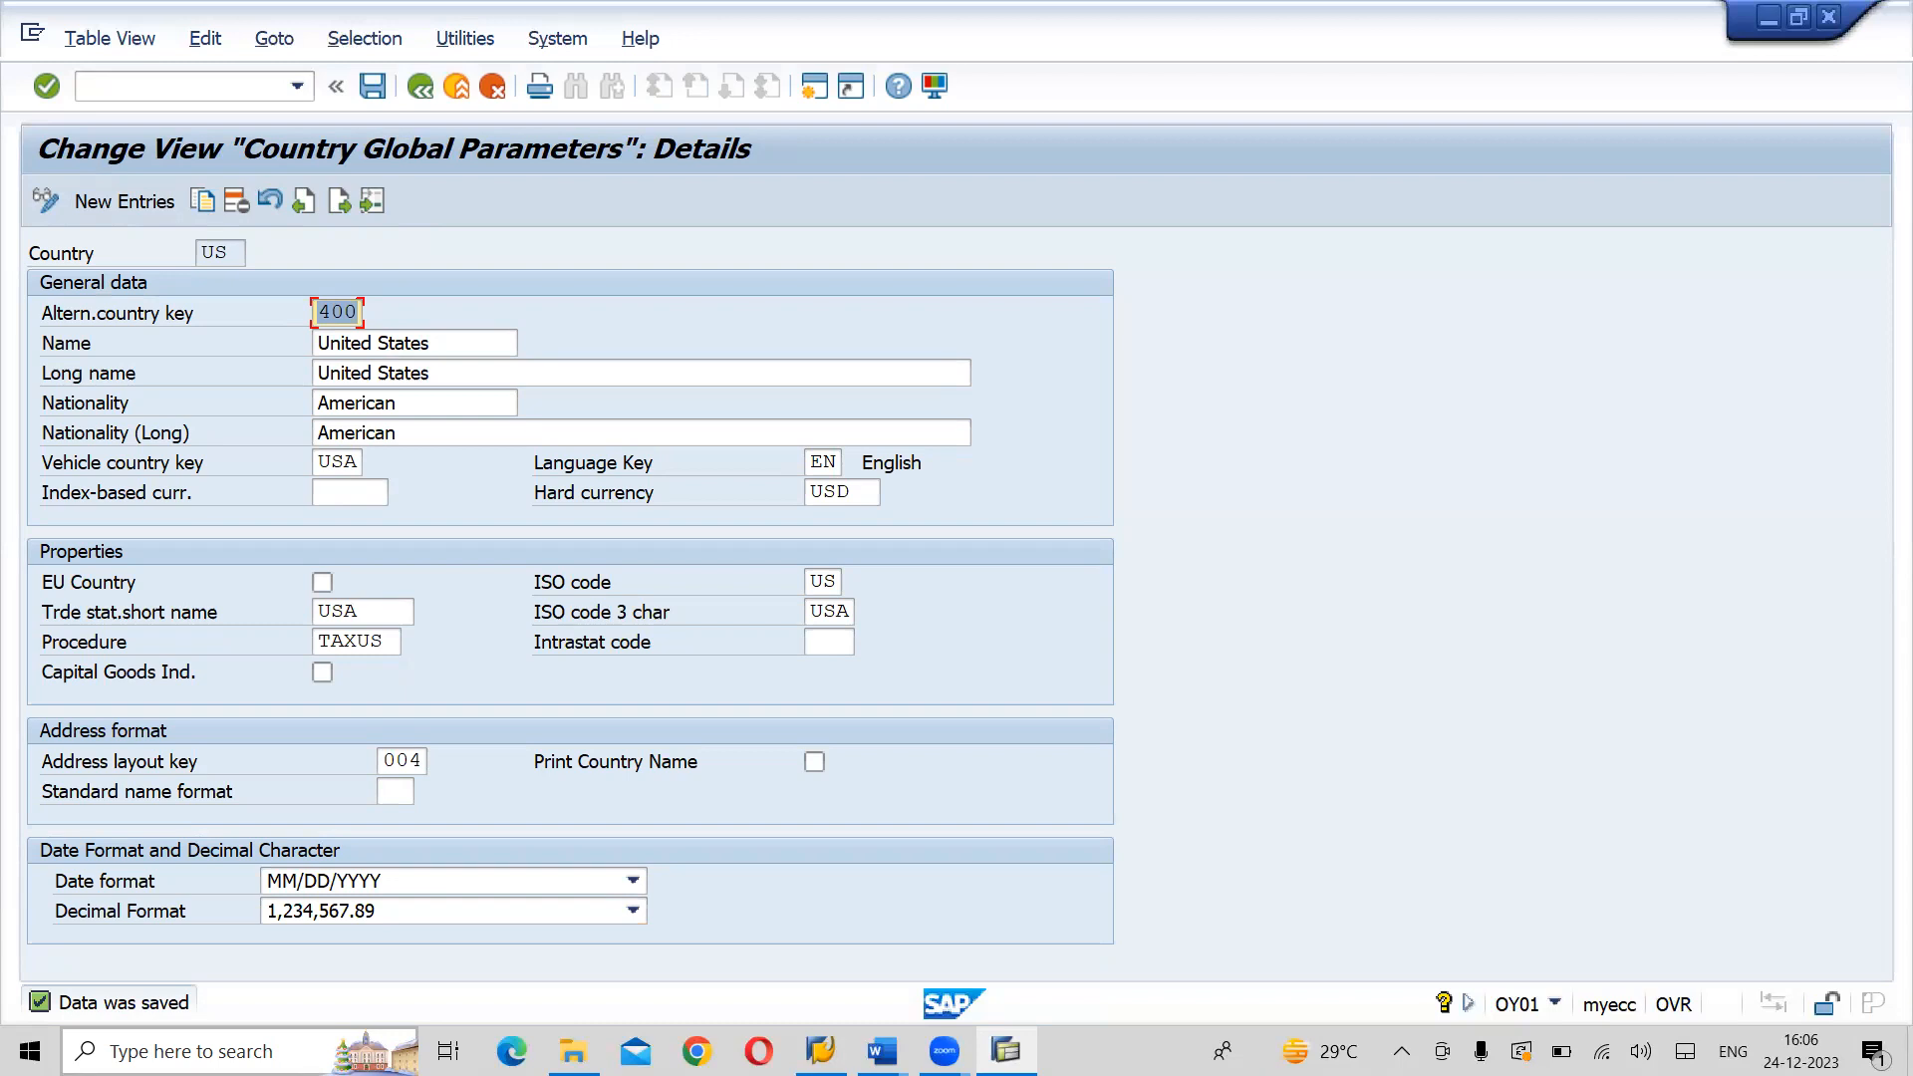
- Switch to the Word course notes and review the country settings instructions through to Step 2: Insert Regions
{"action": "key", "text": "alt+Tab"}
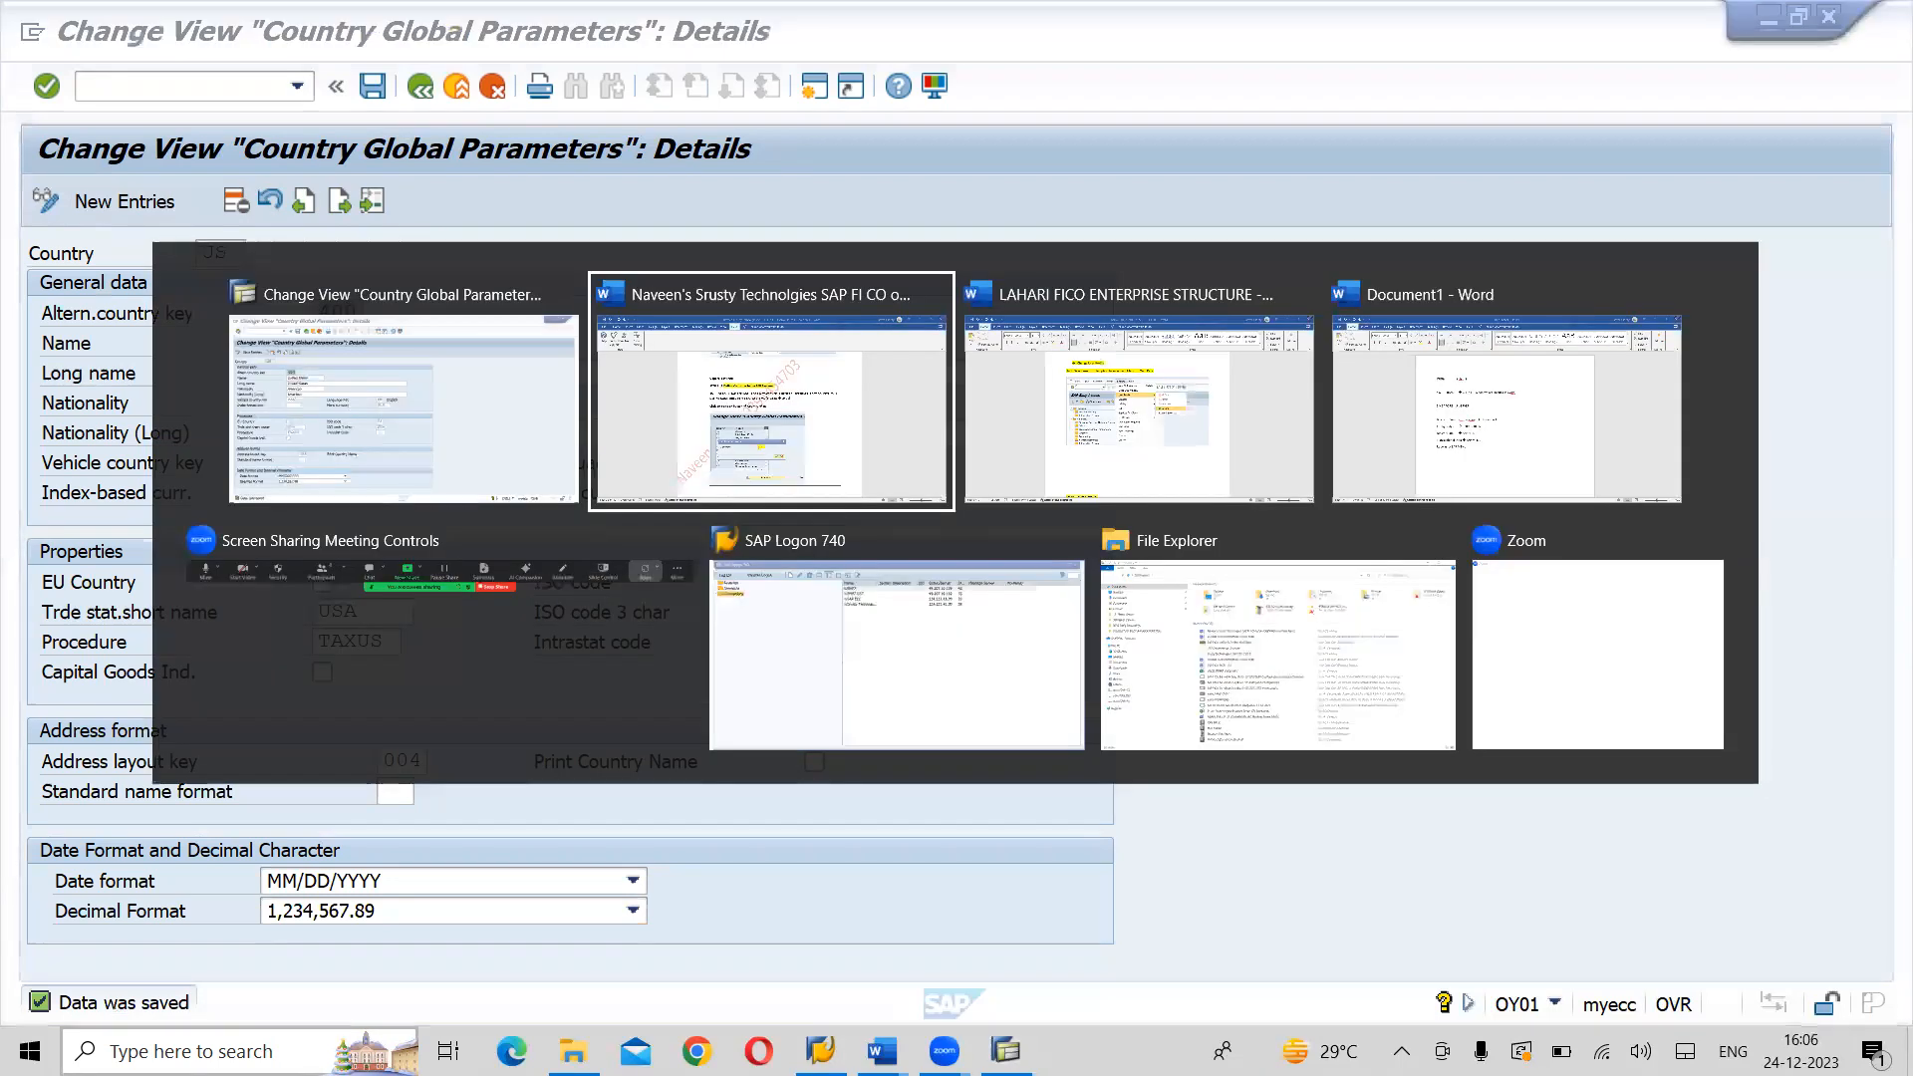
{"action": "scroll", "coordinate": [947, 598], "scroll_direction": "down", "scroll_amount": 8}
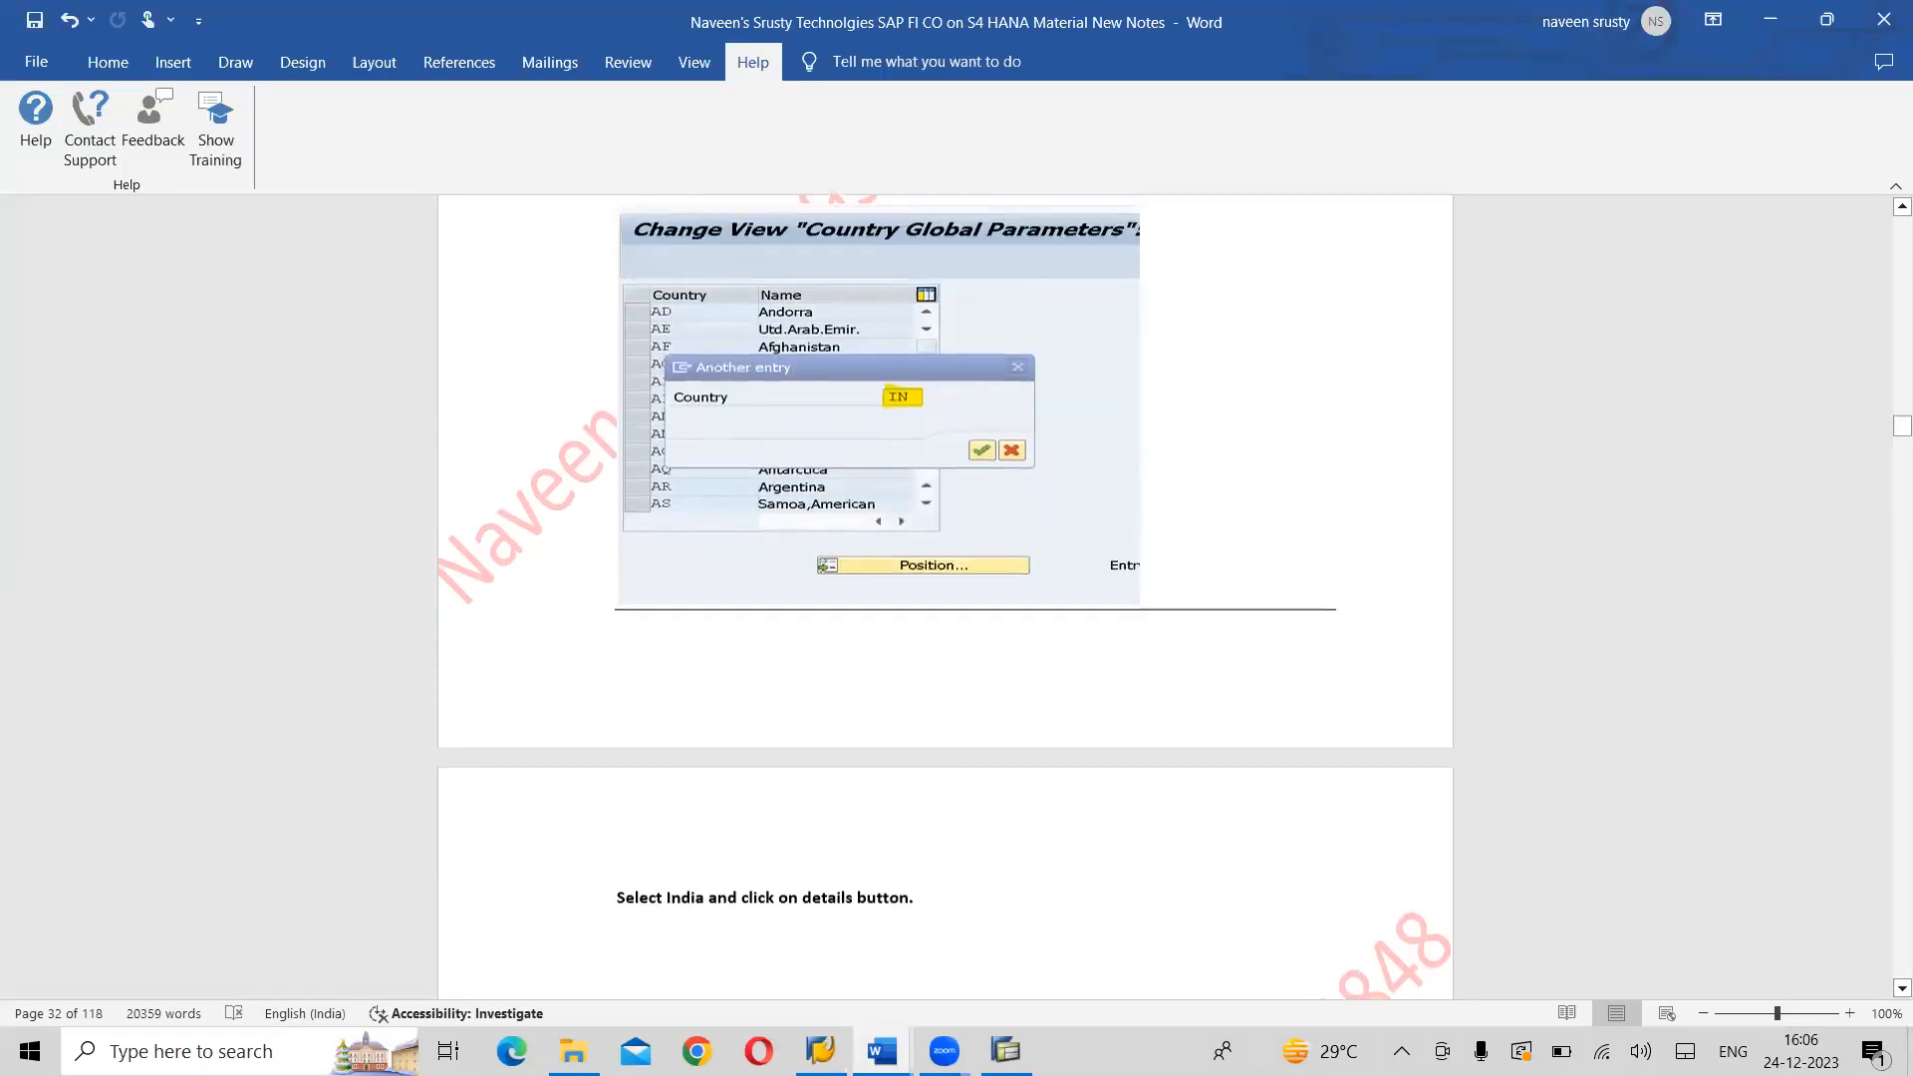
{"action": "scroll", "coordinate": [946, 598], "scroll_direction": "down", "scroll_amount": 9}
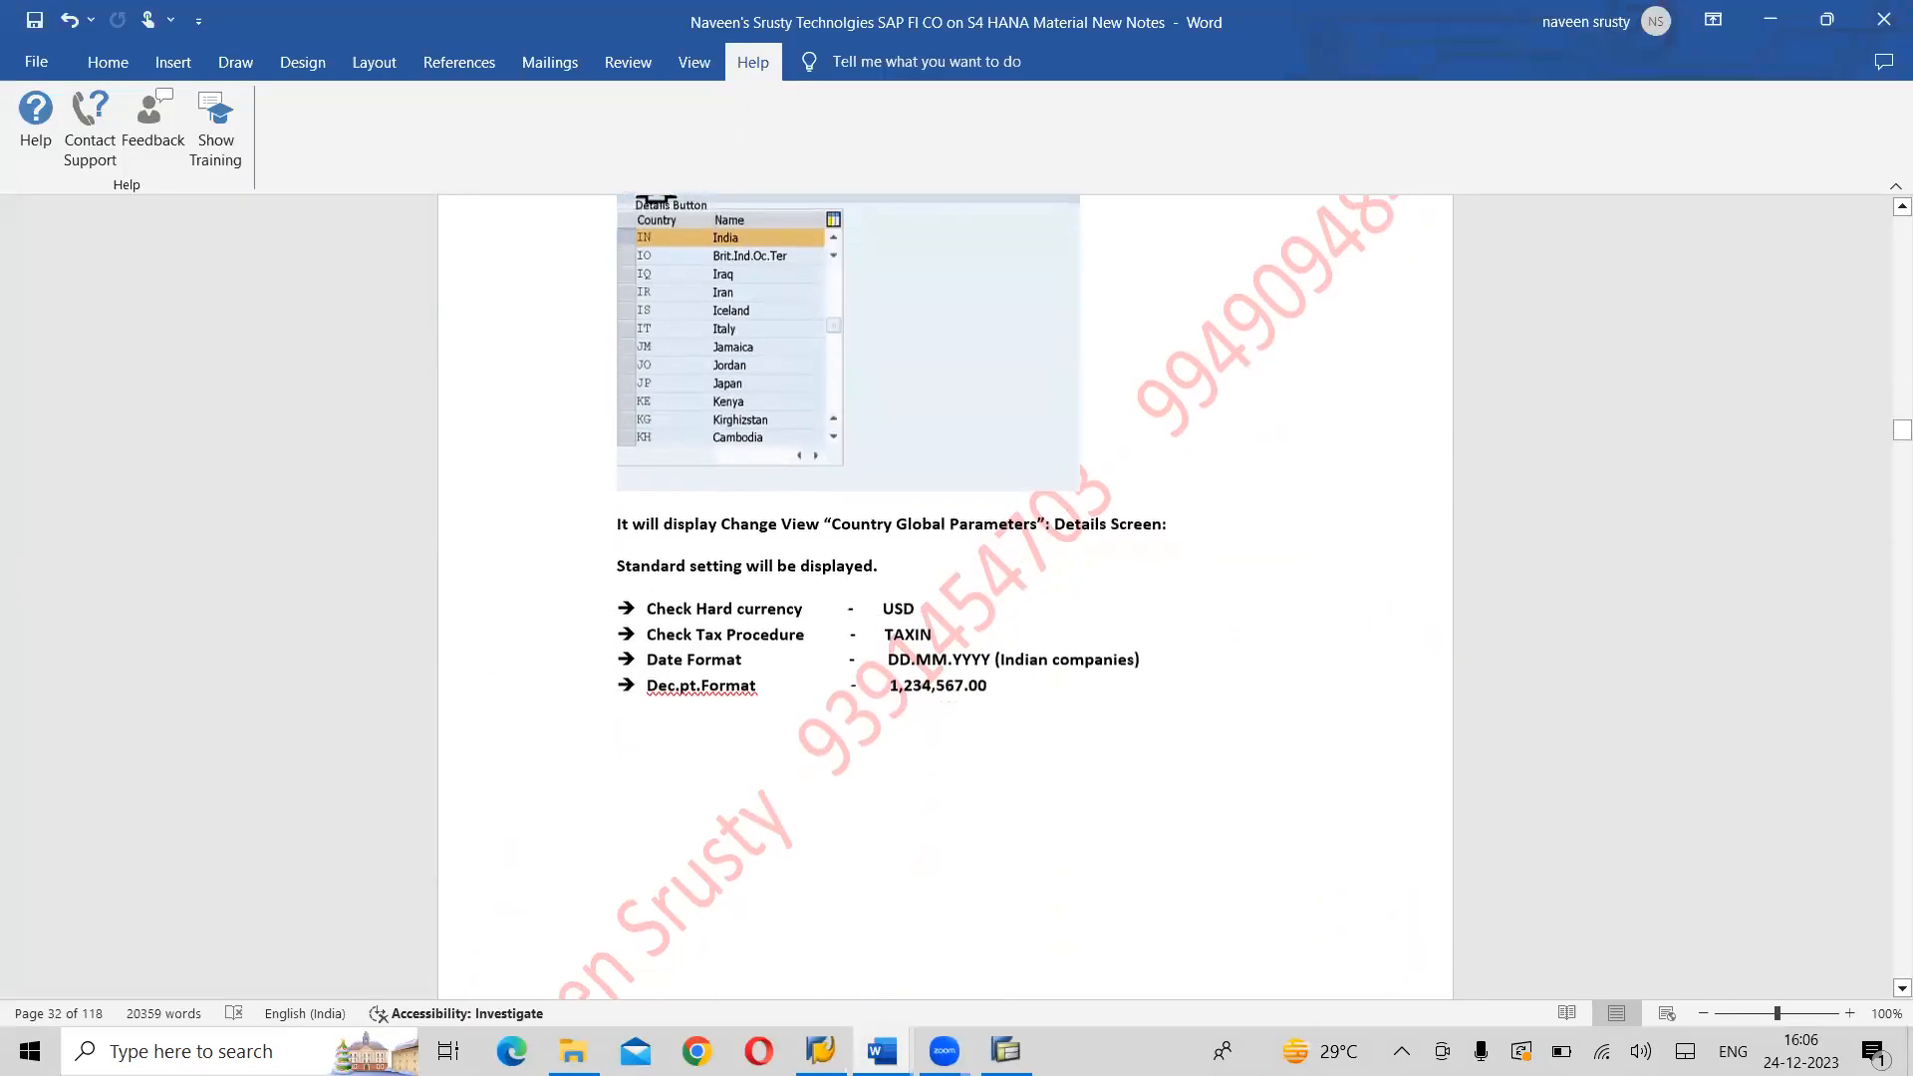
{"action": "scroll", "coordinate": [946, 597], "scroll_direction": "down", "scroll_amount": 9}
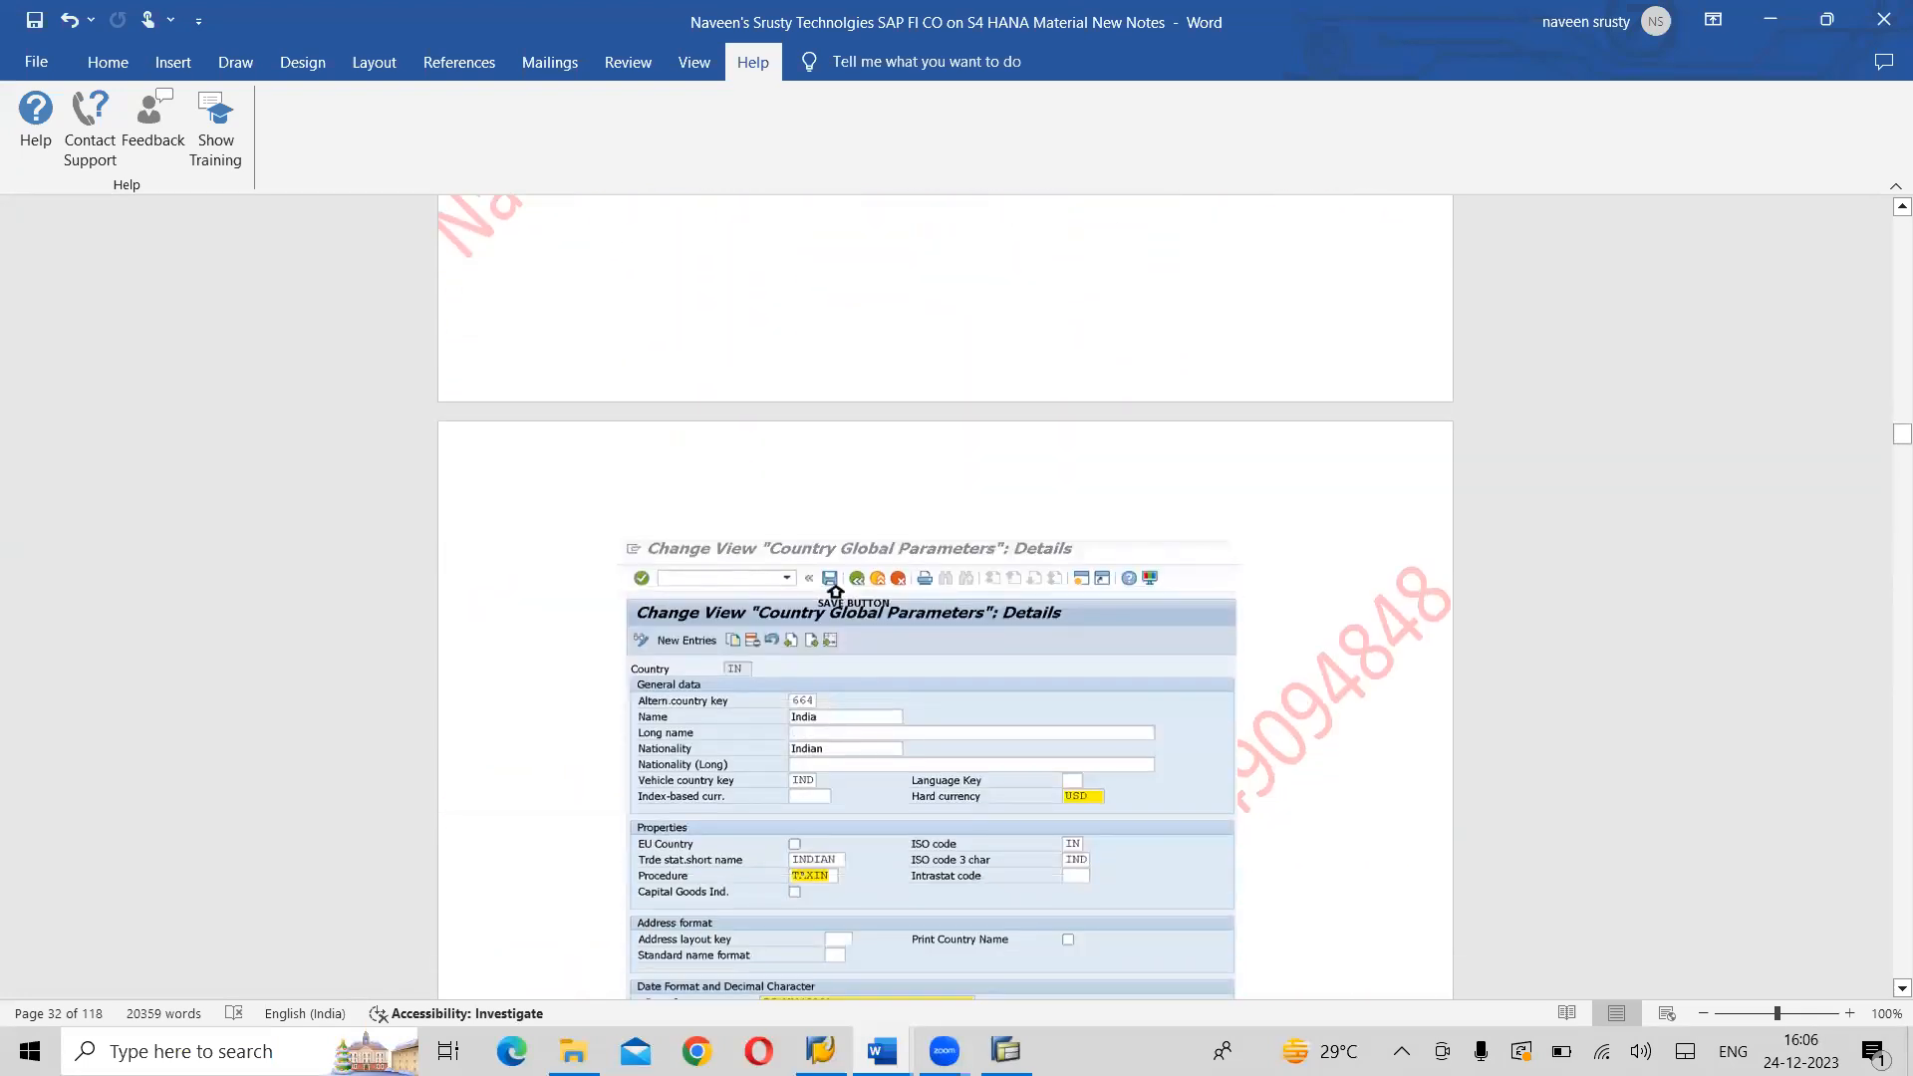
{"action": "scroll", "coordinate": [947, 598], "scroll_direction": "down", "scroll_amount": 10}
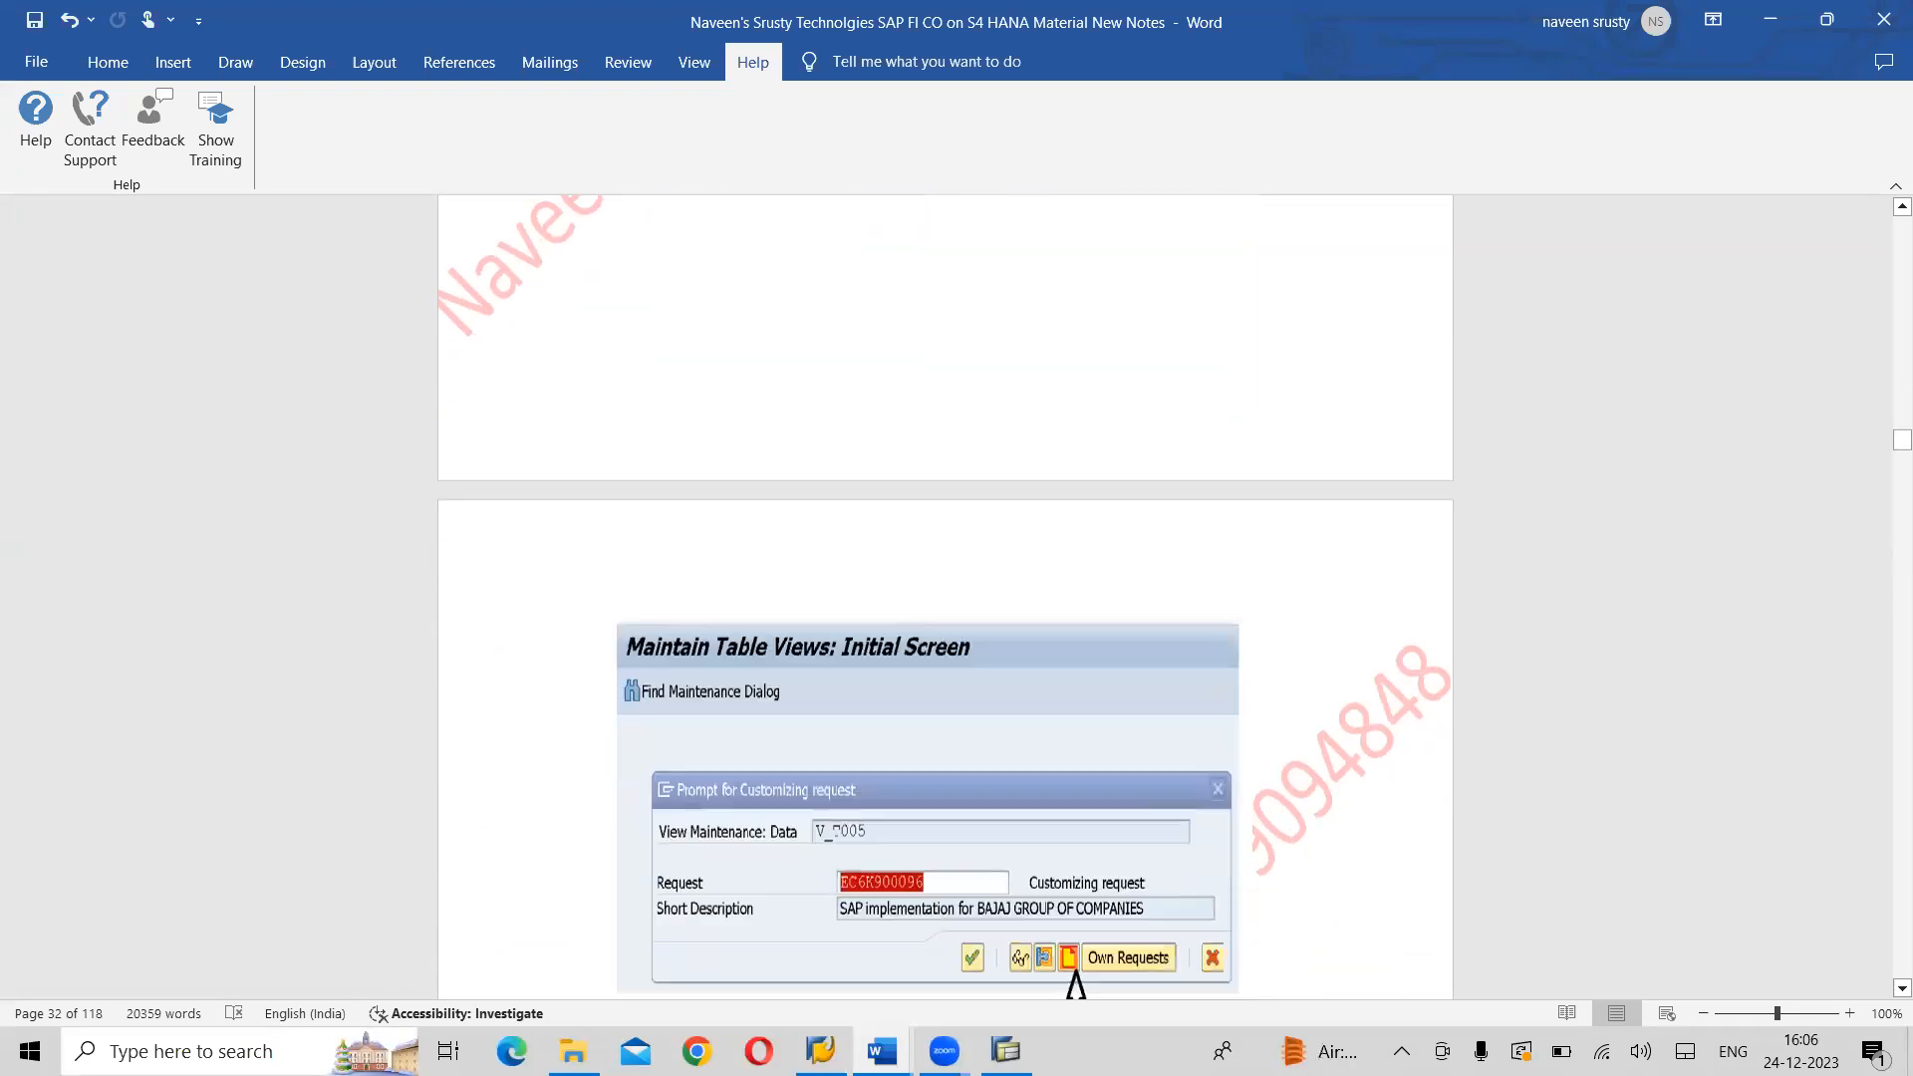
{"action": "scroll", "coordinate": [947, 598], "scroll_direction": "down", "scroll_amount": 1}
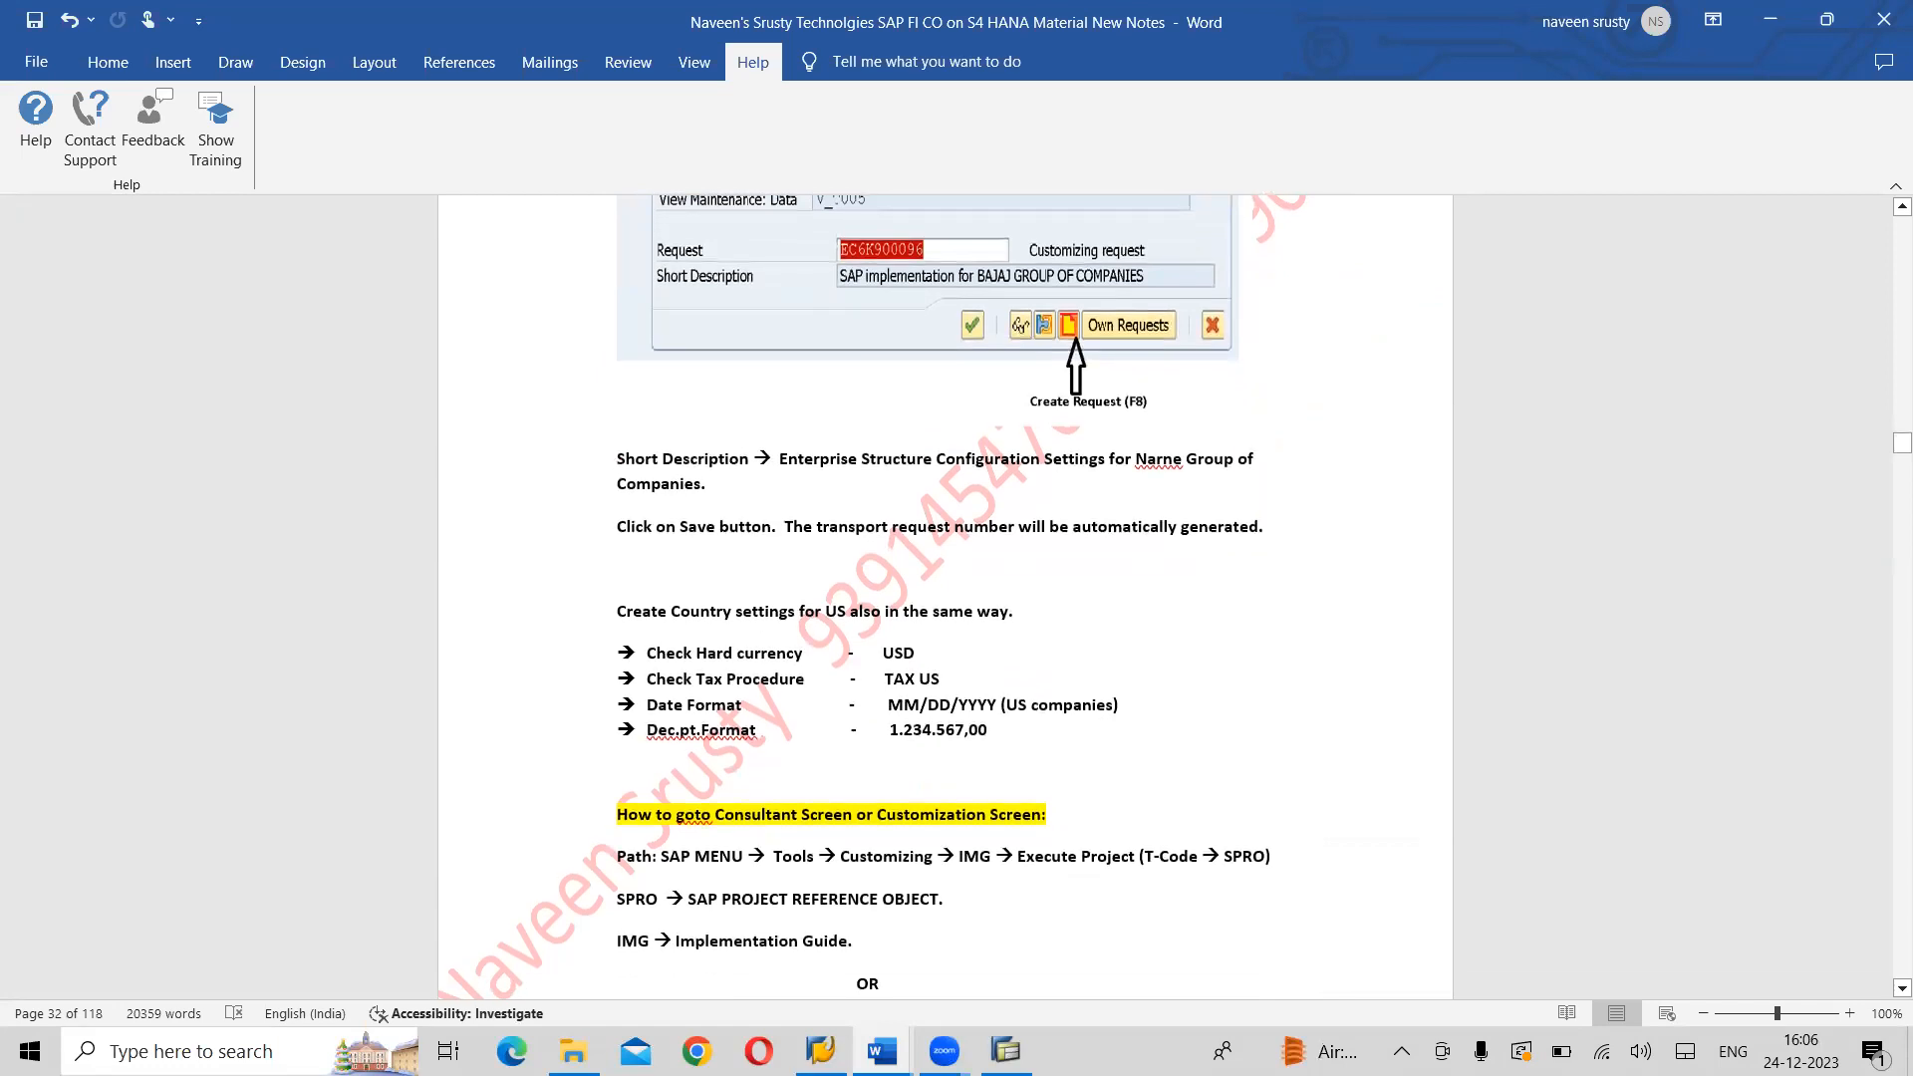
{"action": "scroll", "coordinate": [947, 598], "scroll_direction": "down", "scroll_amount": 7}
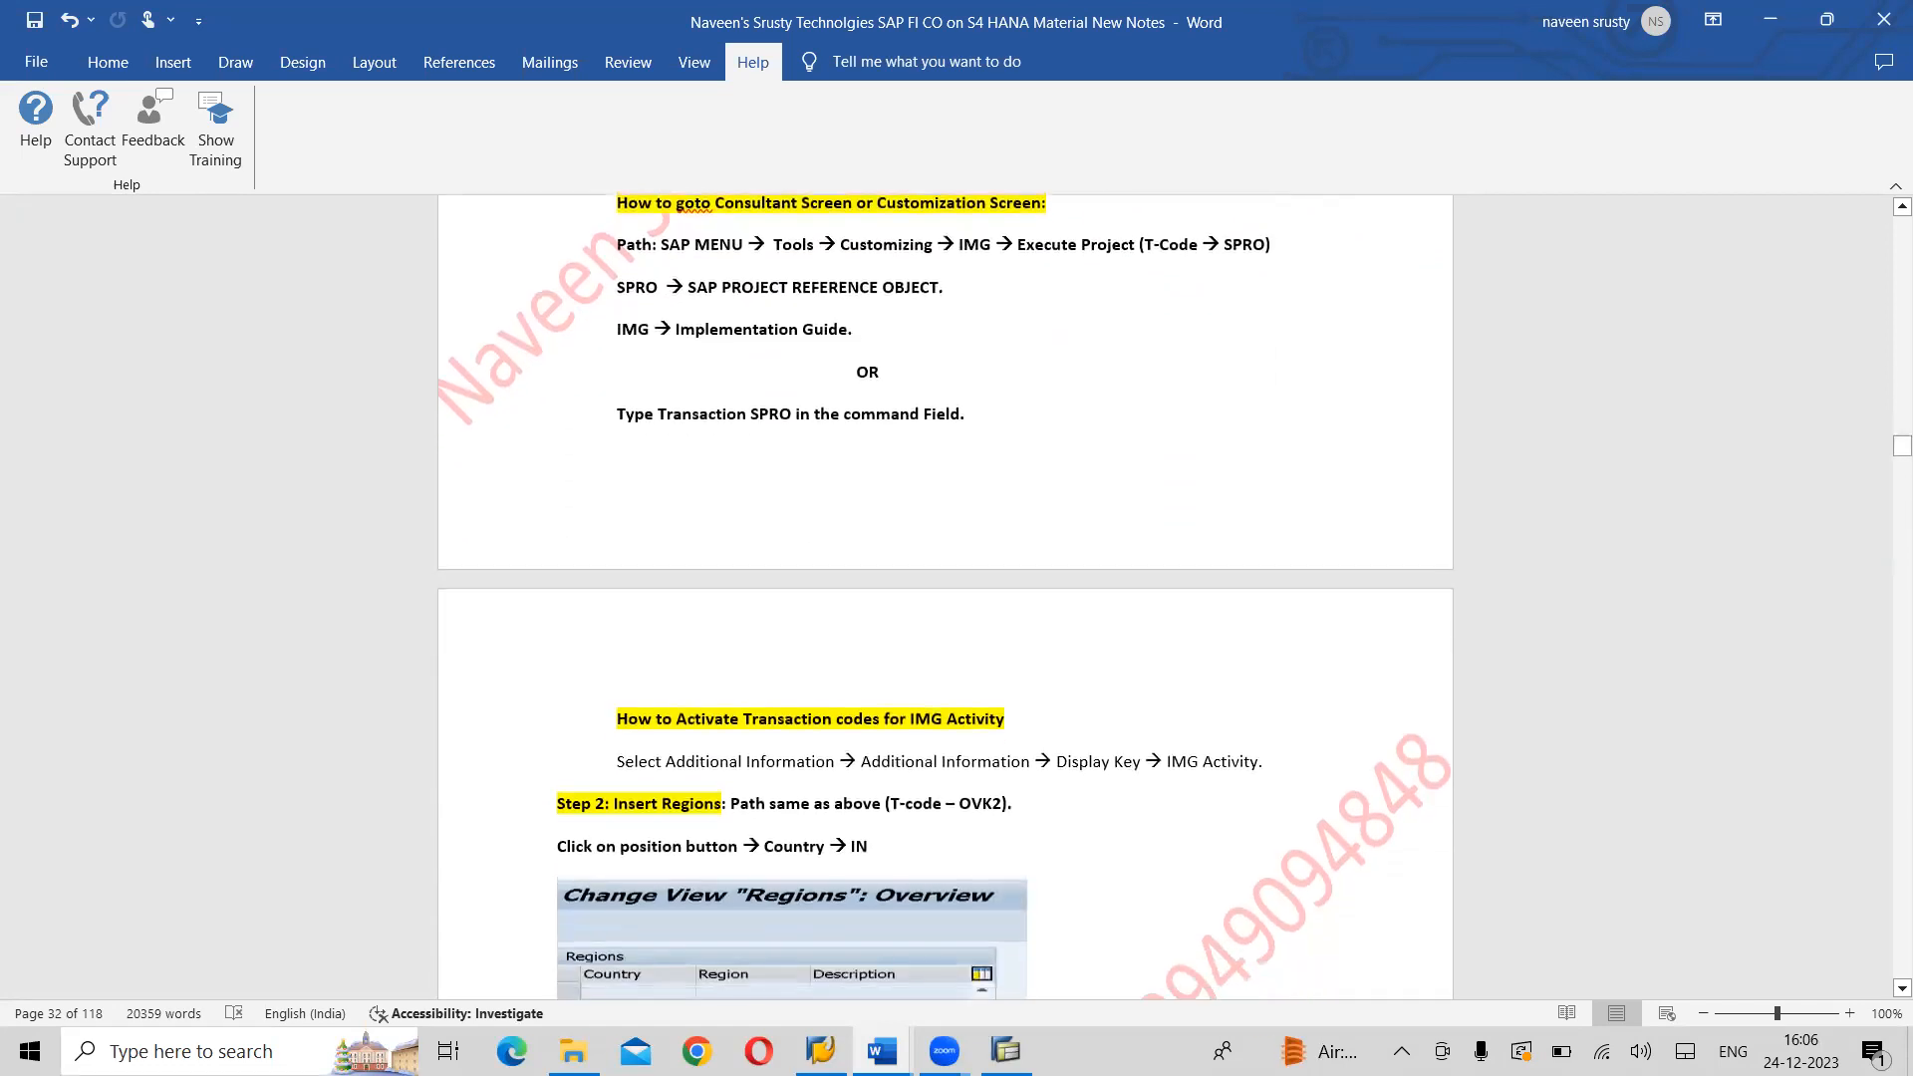
{"action": "scroll", "coordinate": [947, 598], "scroll_direction": "down", "scroll_amount": 3}
{"action": "scroll", "coordinate": [946, 598], "scroll_direction": "down", "scroll_amount": 3}
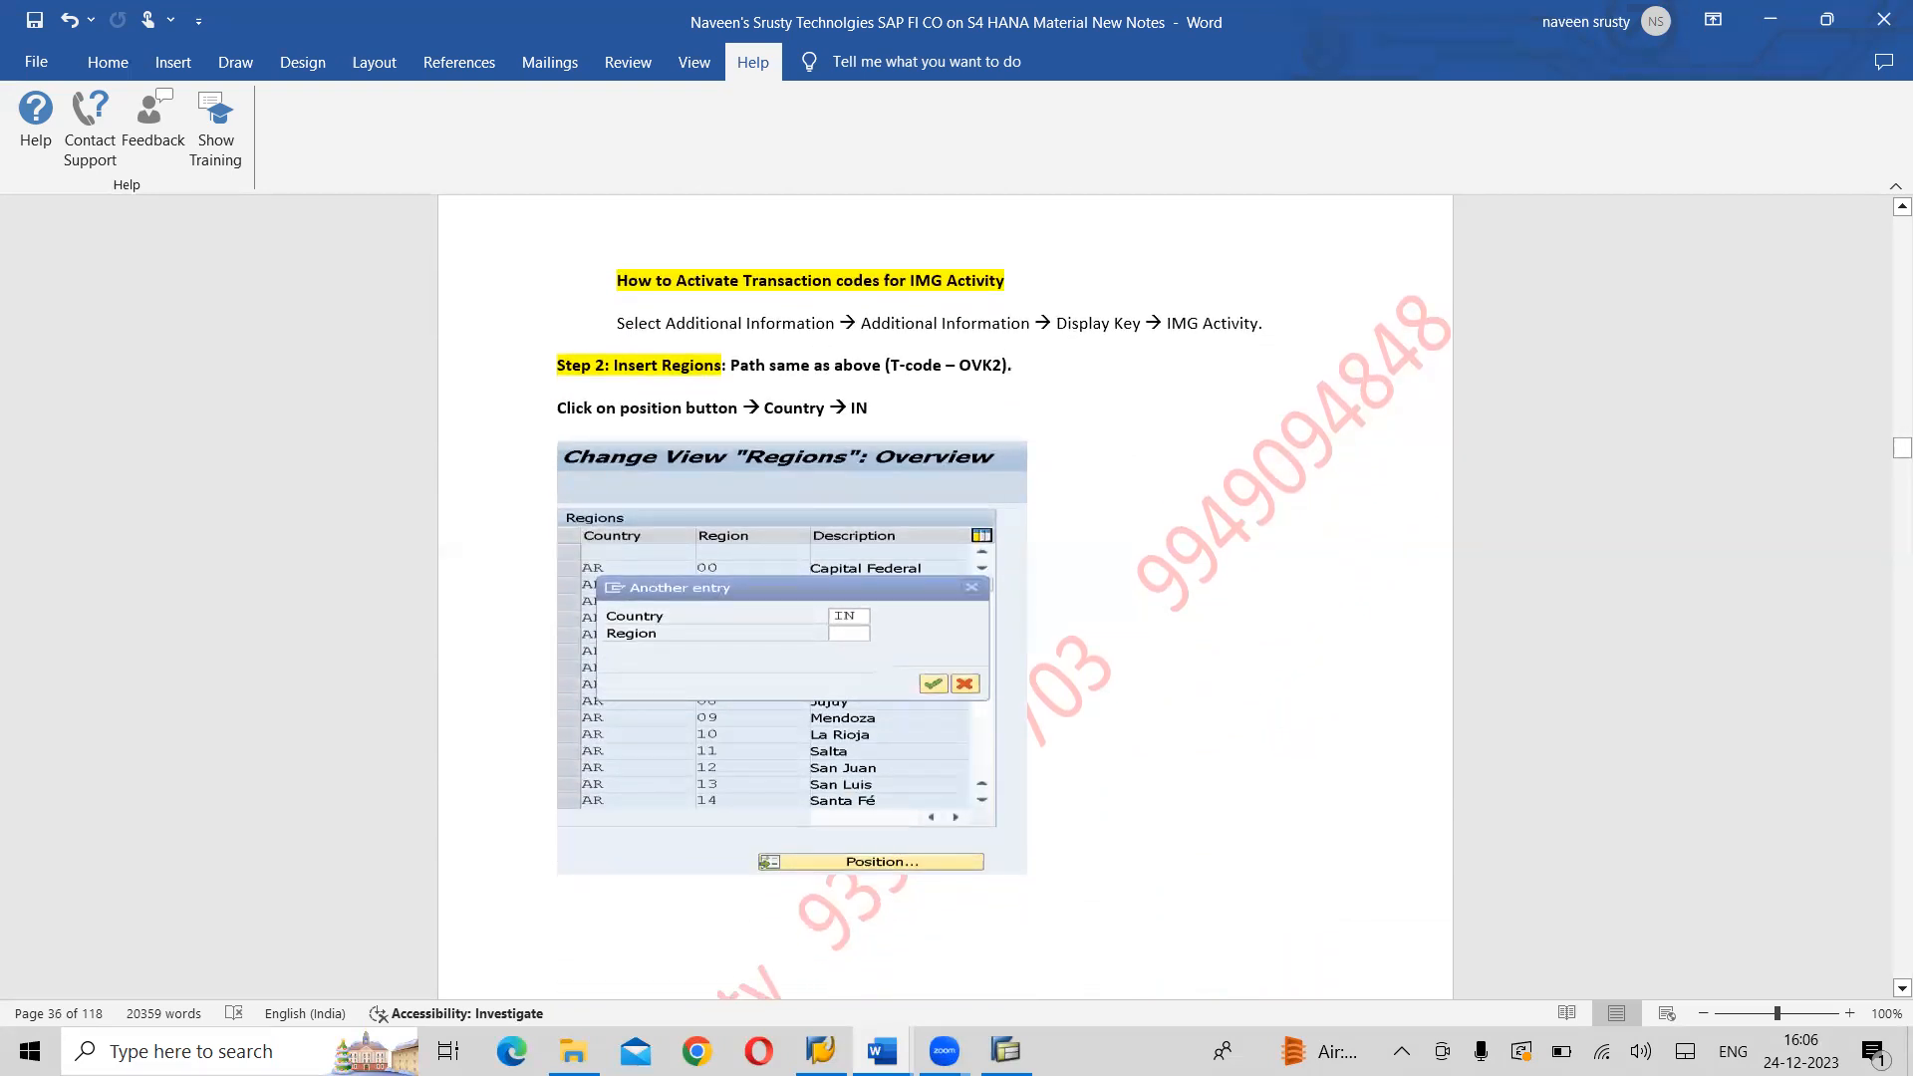
- Switch back to SAP, save the United States entry again and return to the country overview
{"action": "key", "text": "alt+Tab"}
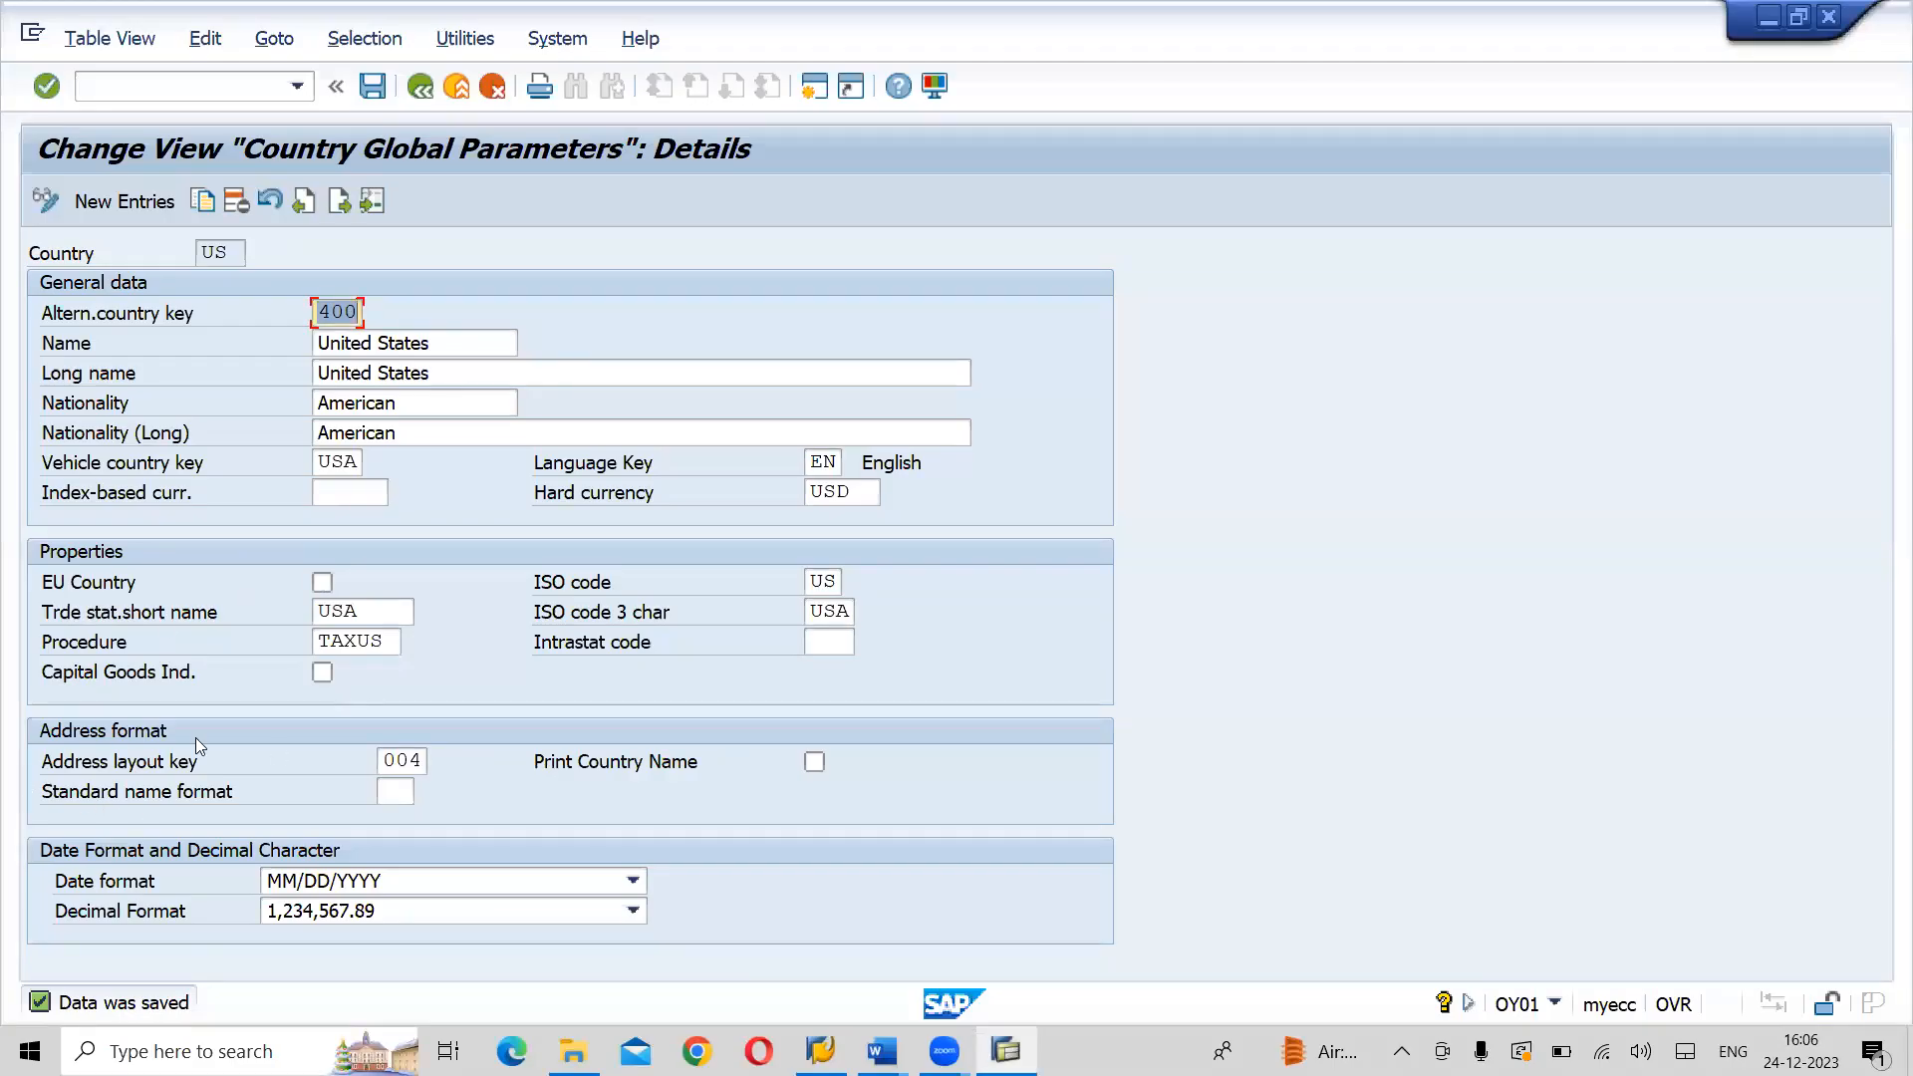
{"action": "left_click", "coordinate": [373, 87]}
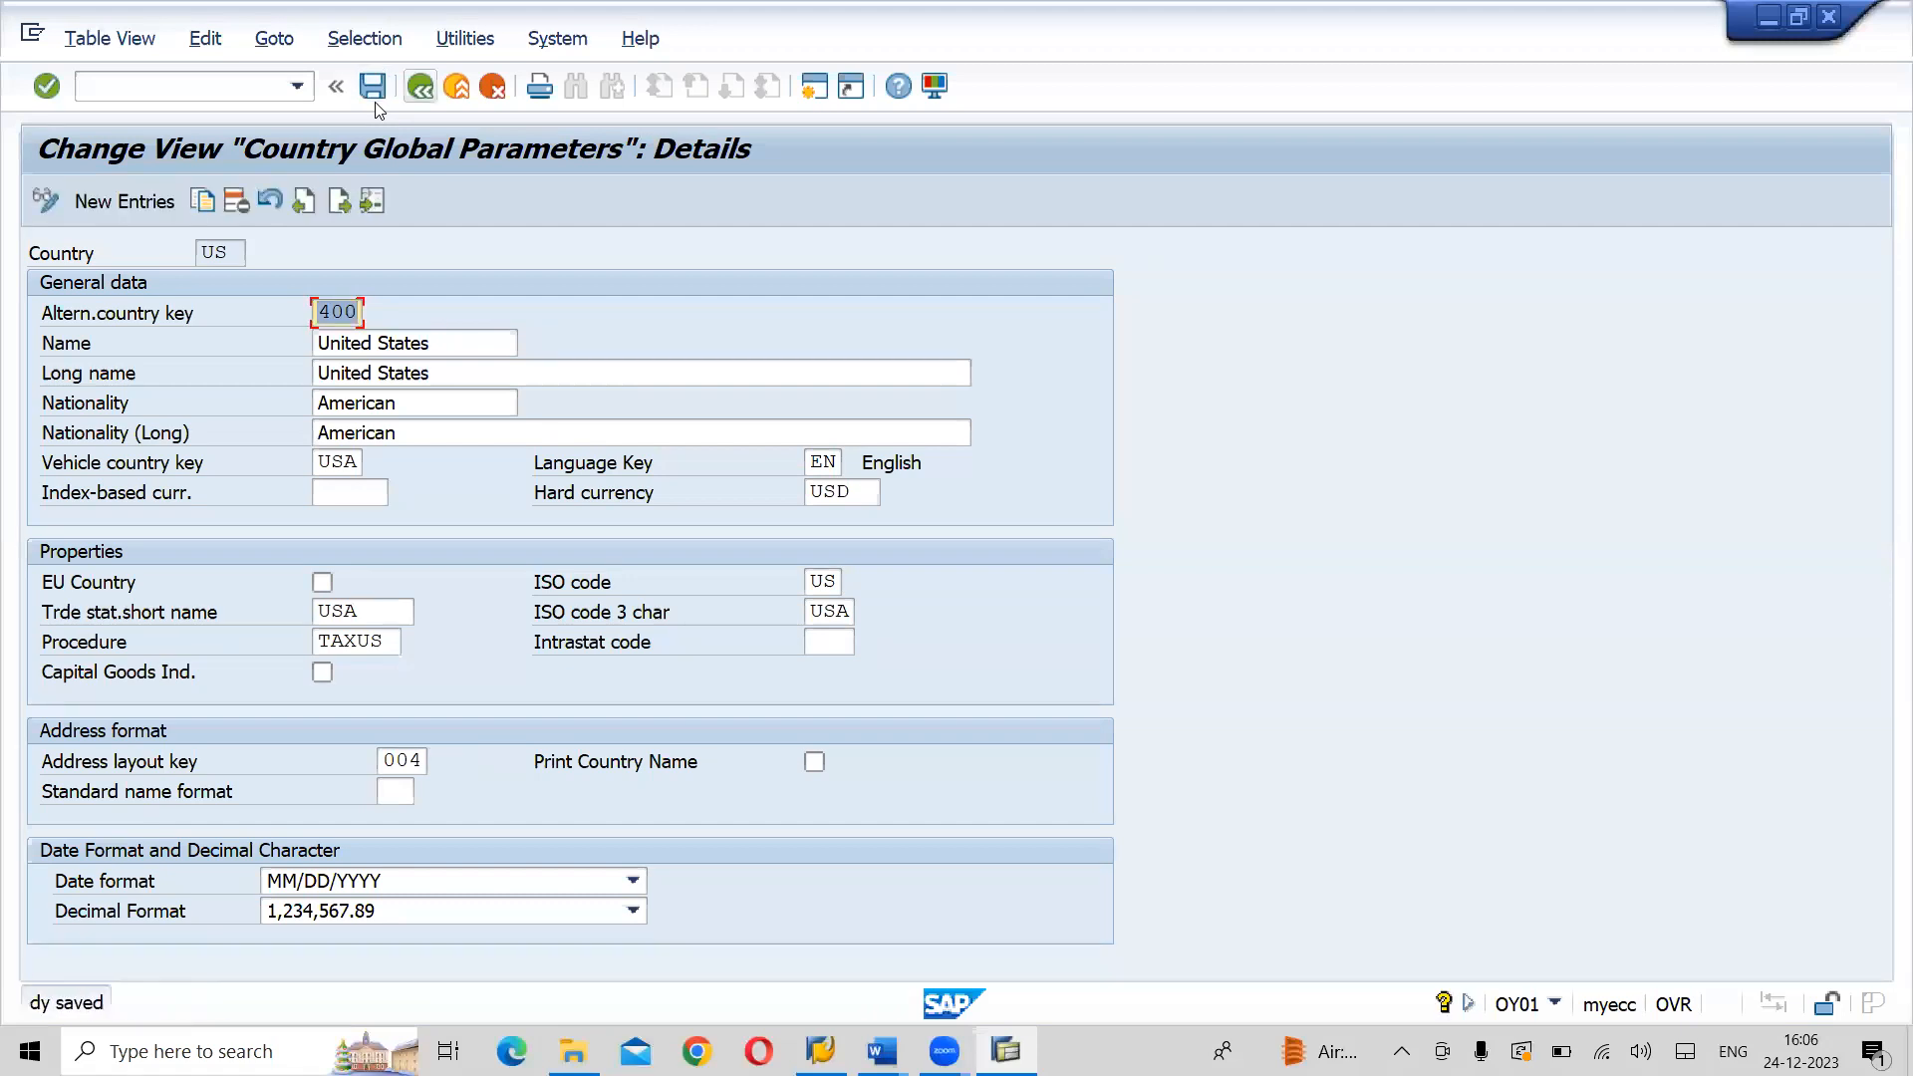
{"action": "key", "text": "F3"}
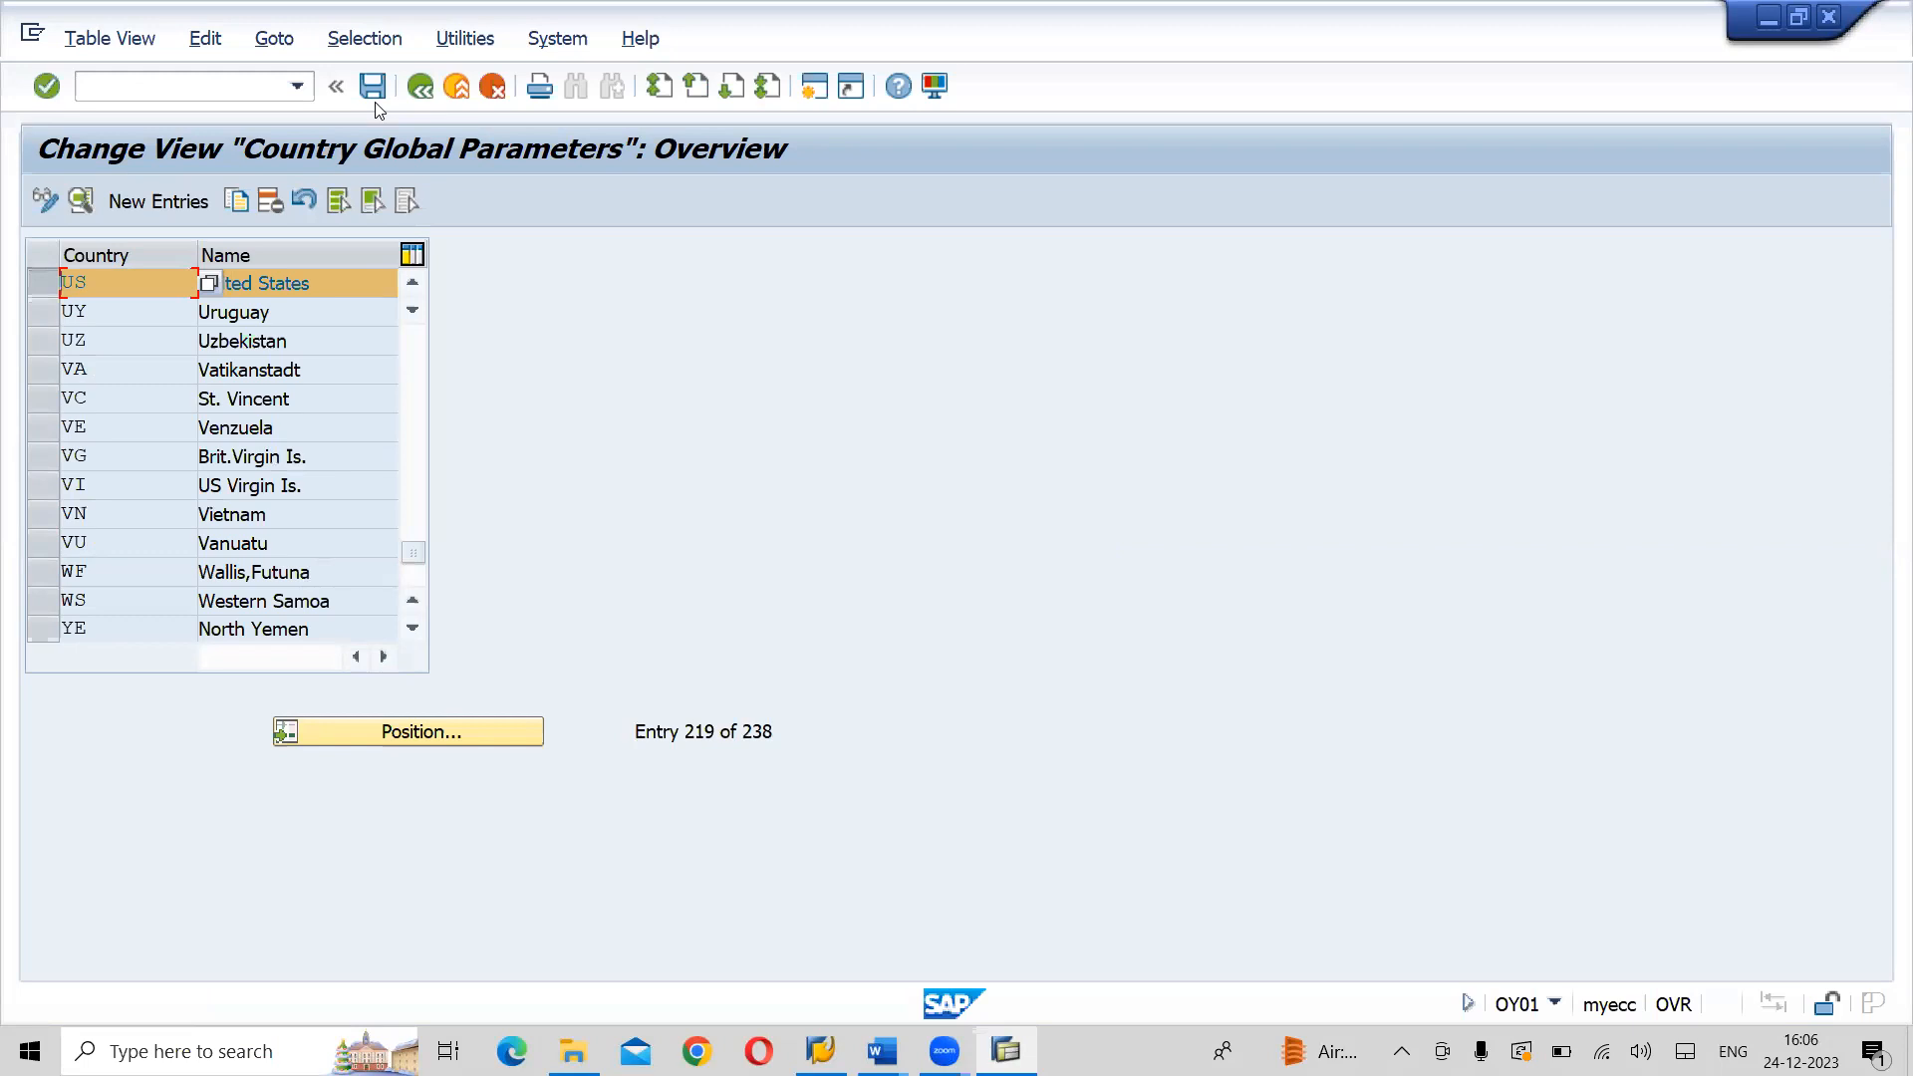
- Return to the implementation guide, locate Insert Regions under Set Countries and check its transaction code against the Word notes
{"action": "key", "text": "F3"}
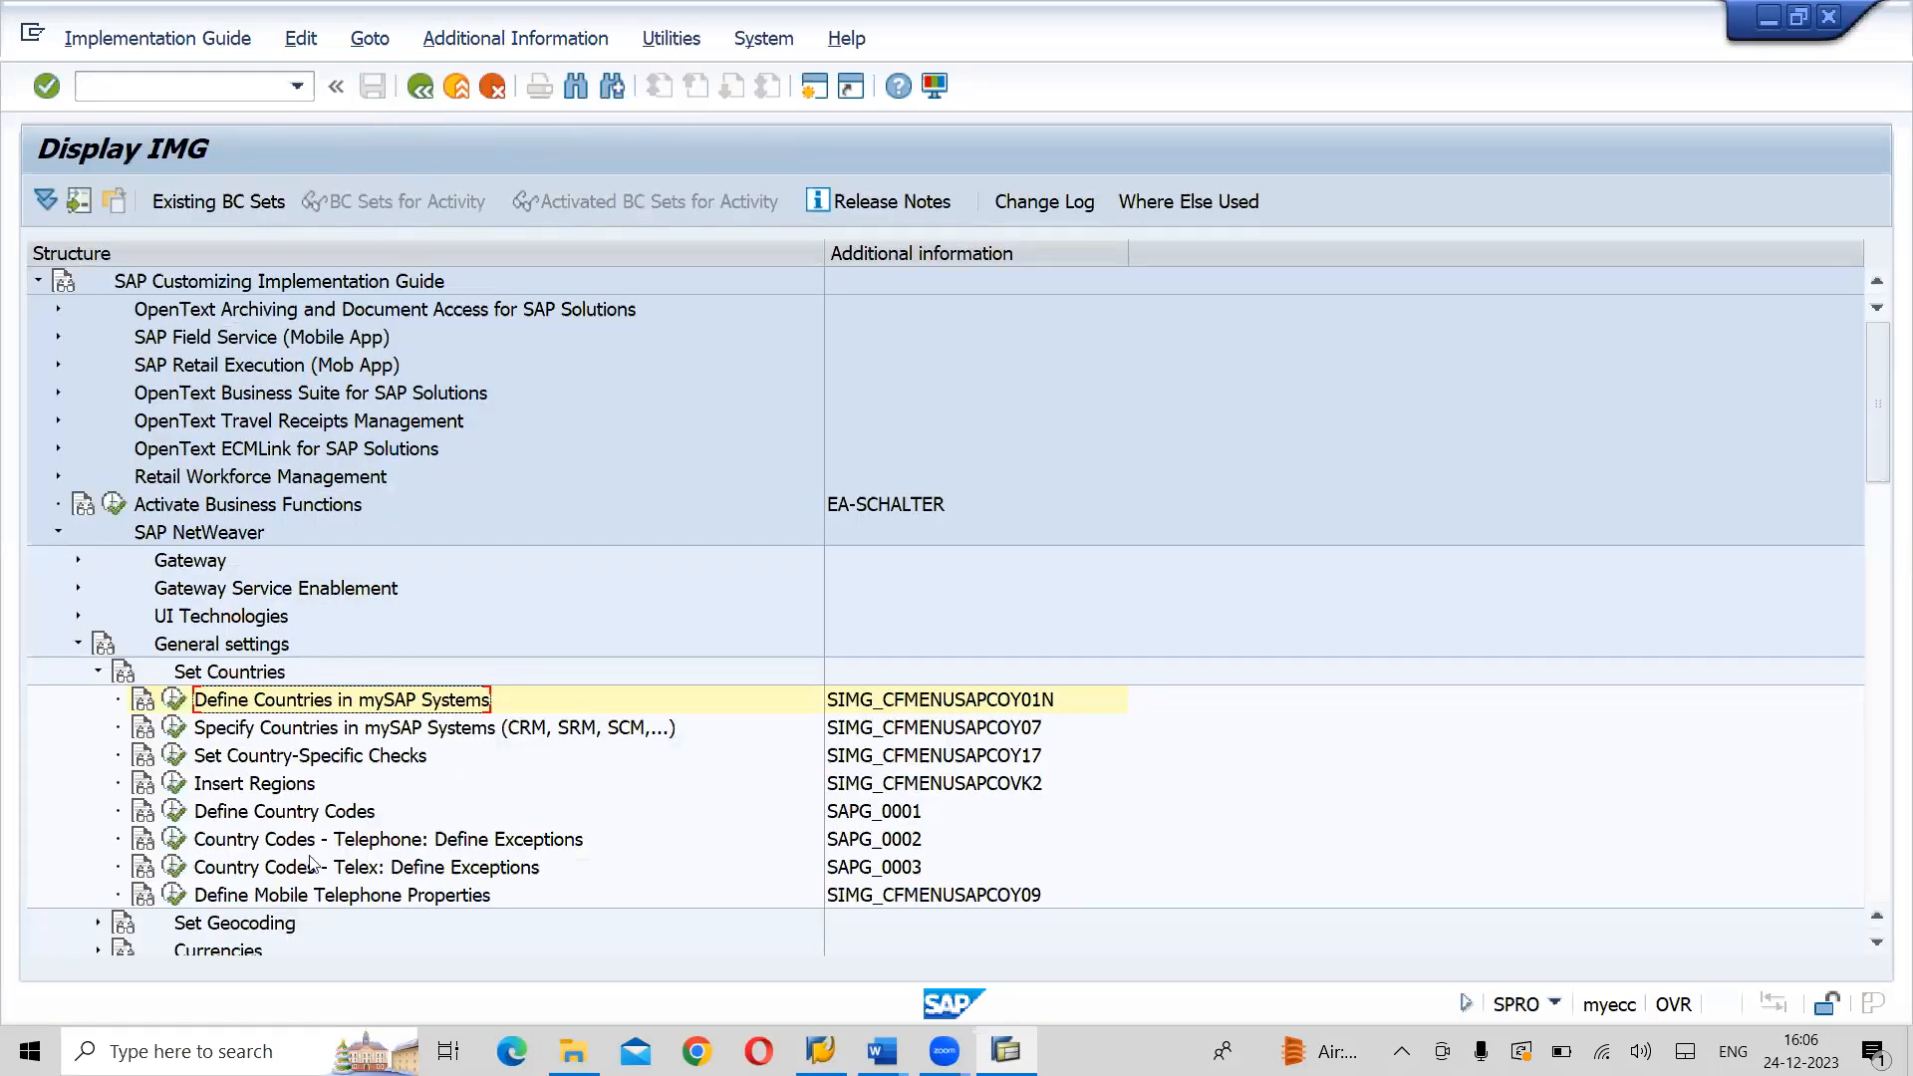
{"action": "left_click", "coordinate": [265, 785]}
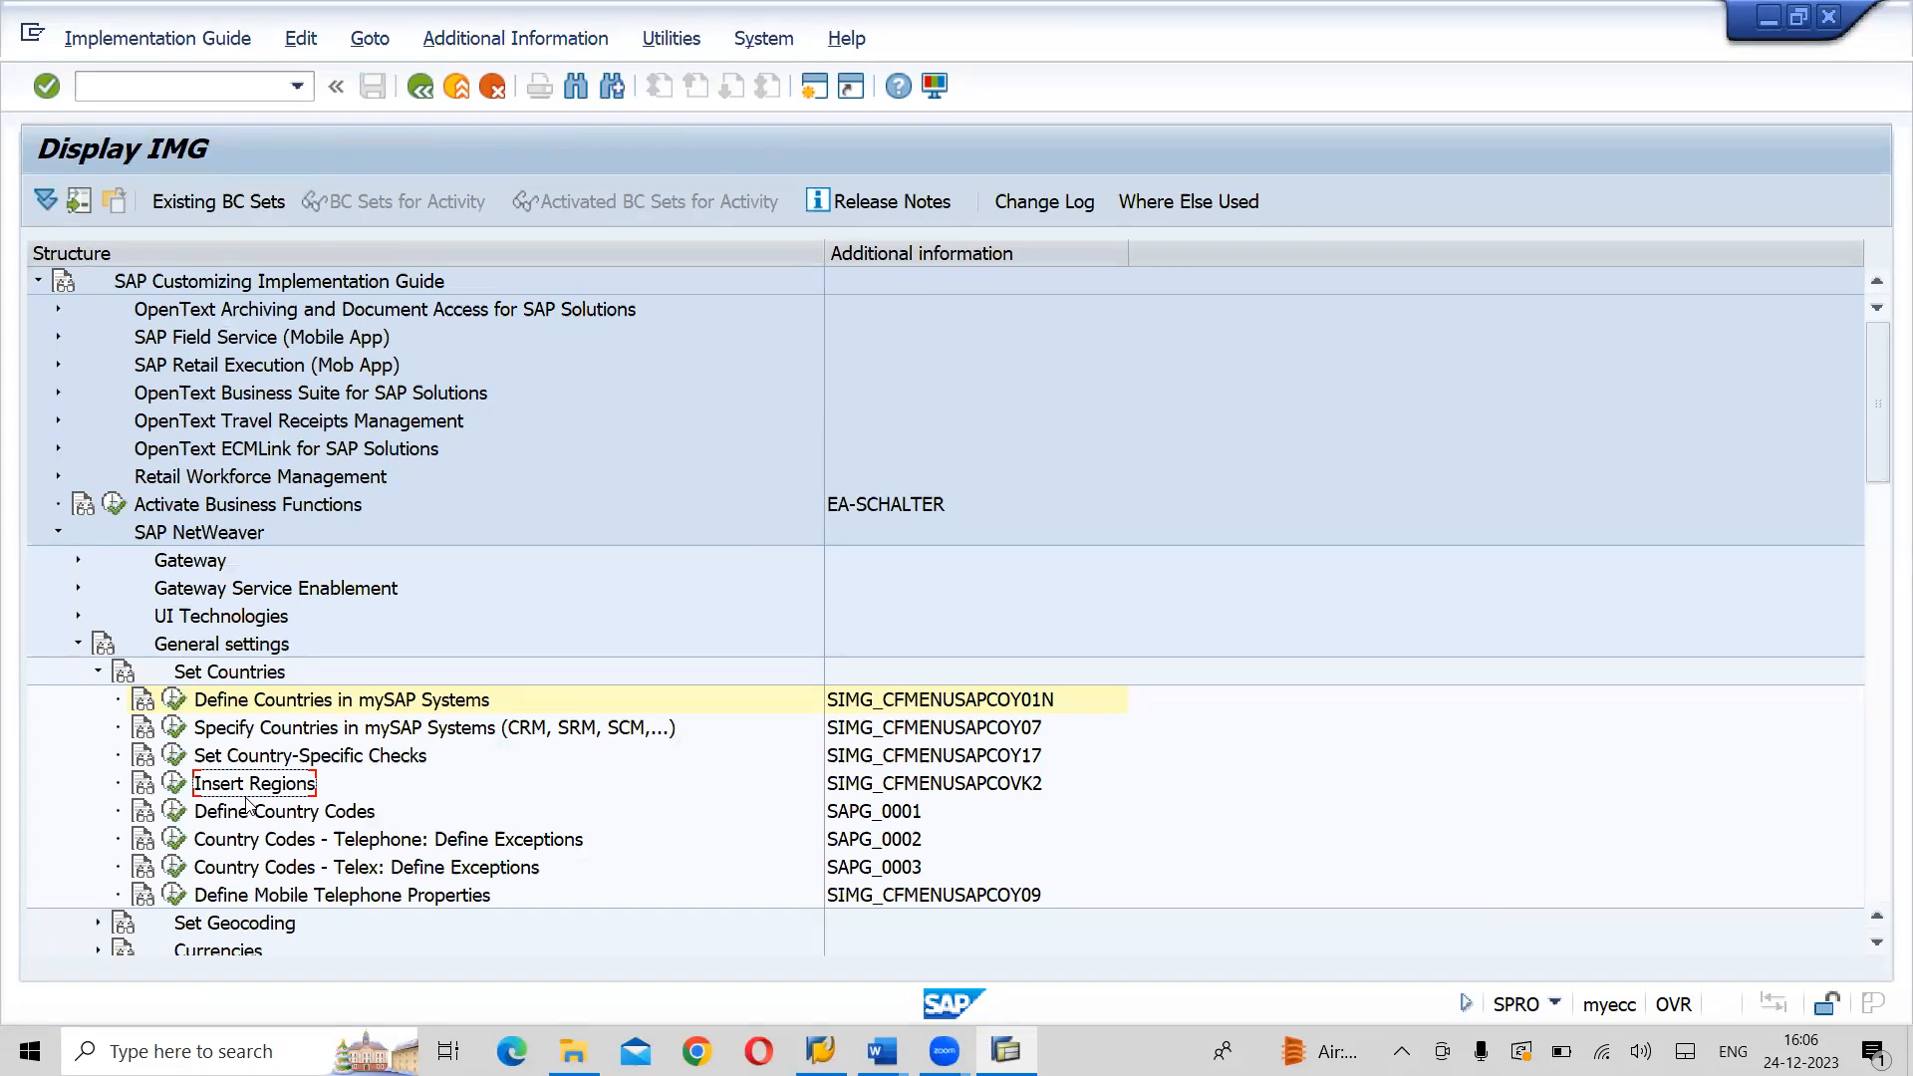
{"action": "key", "text": "alt+Tab"}
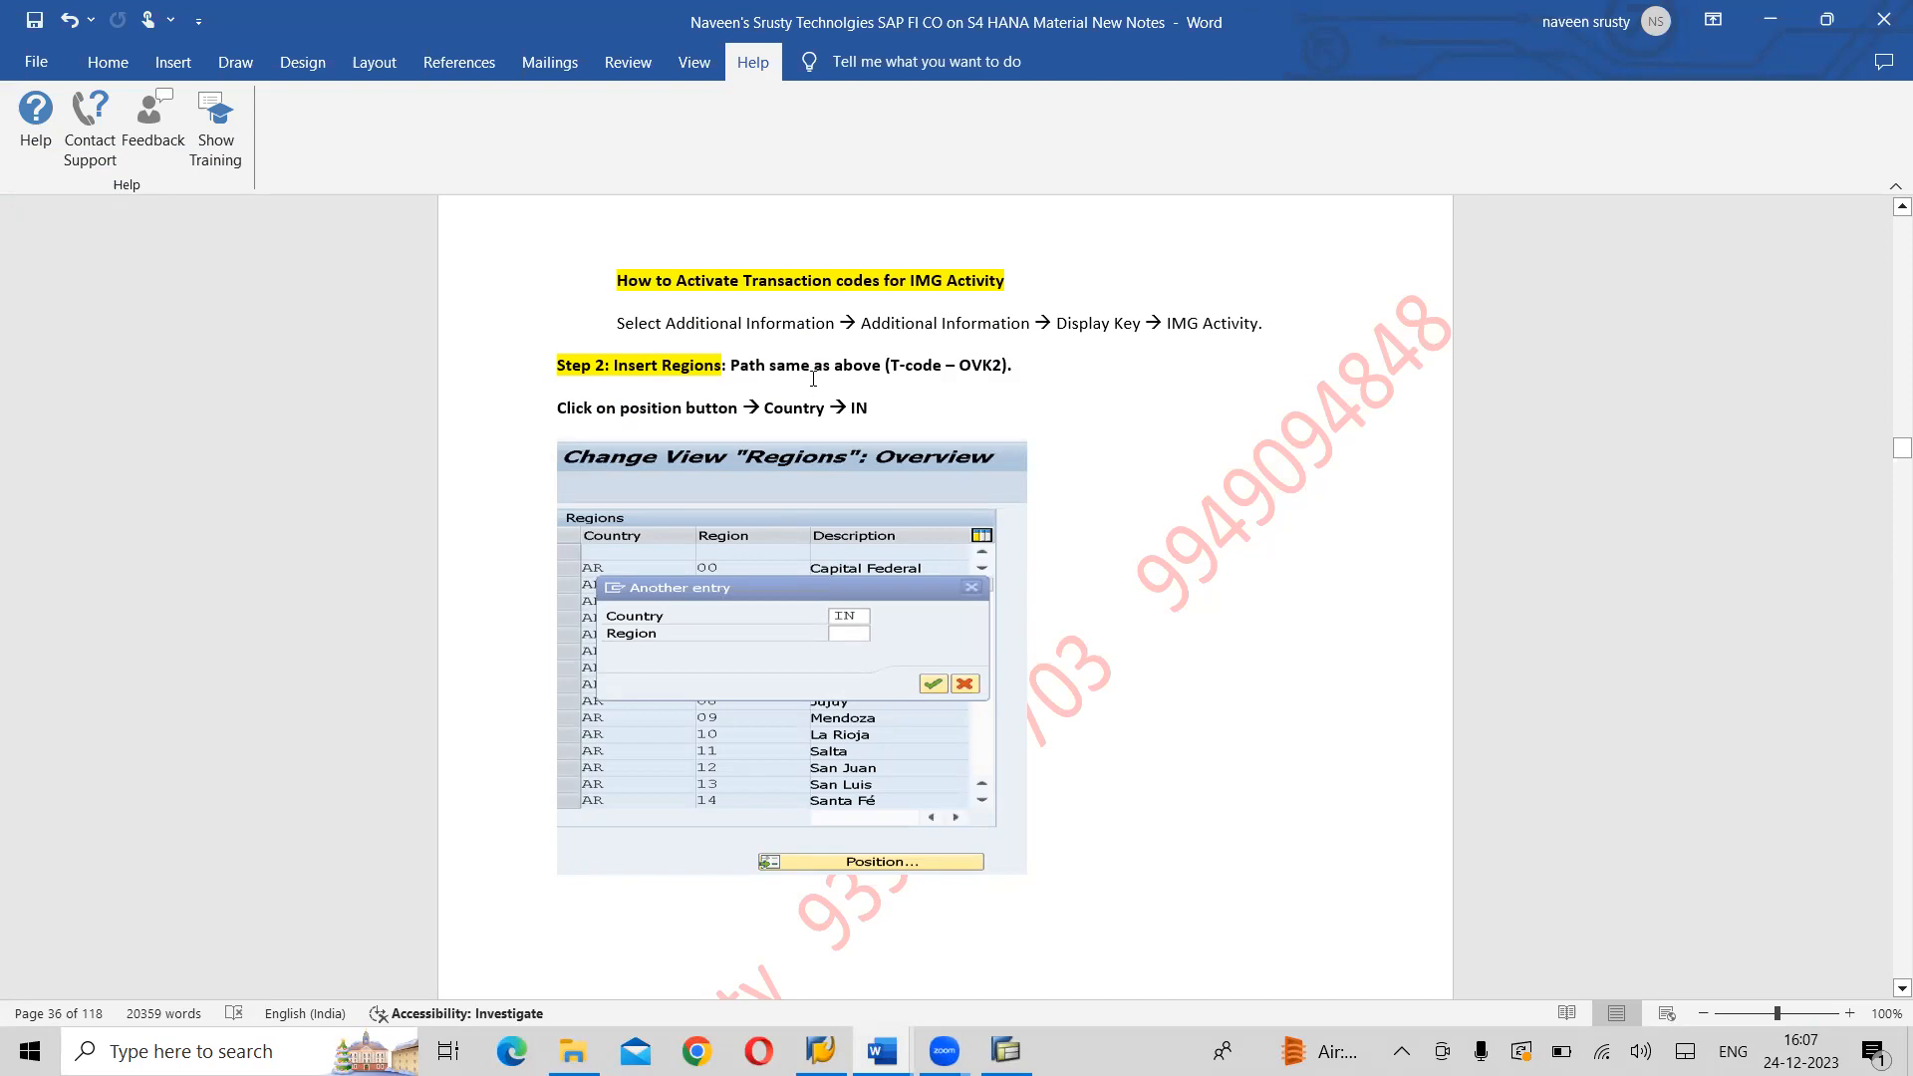
{"action": "key", "text": "alt+Tab"}
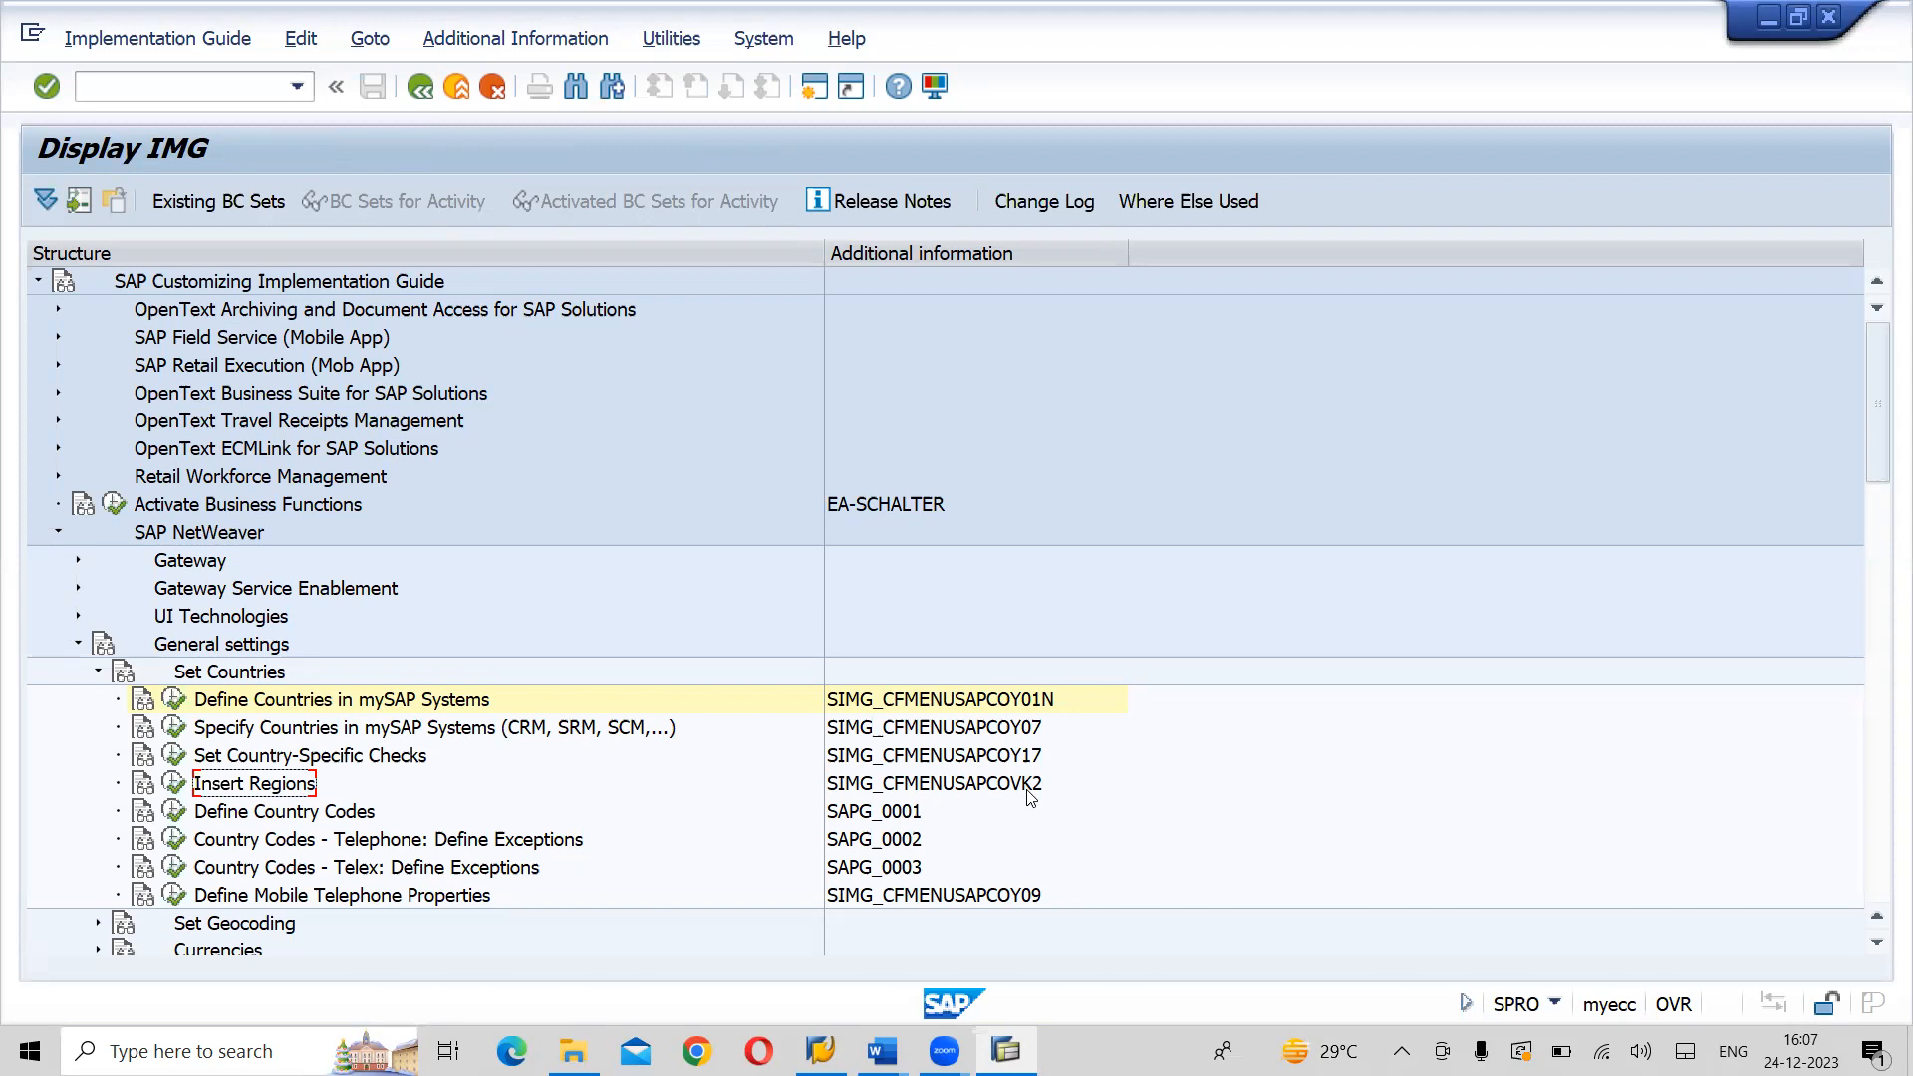
{"action": "key", "text": "alt+Tab"}
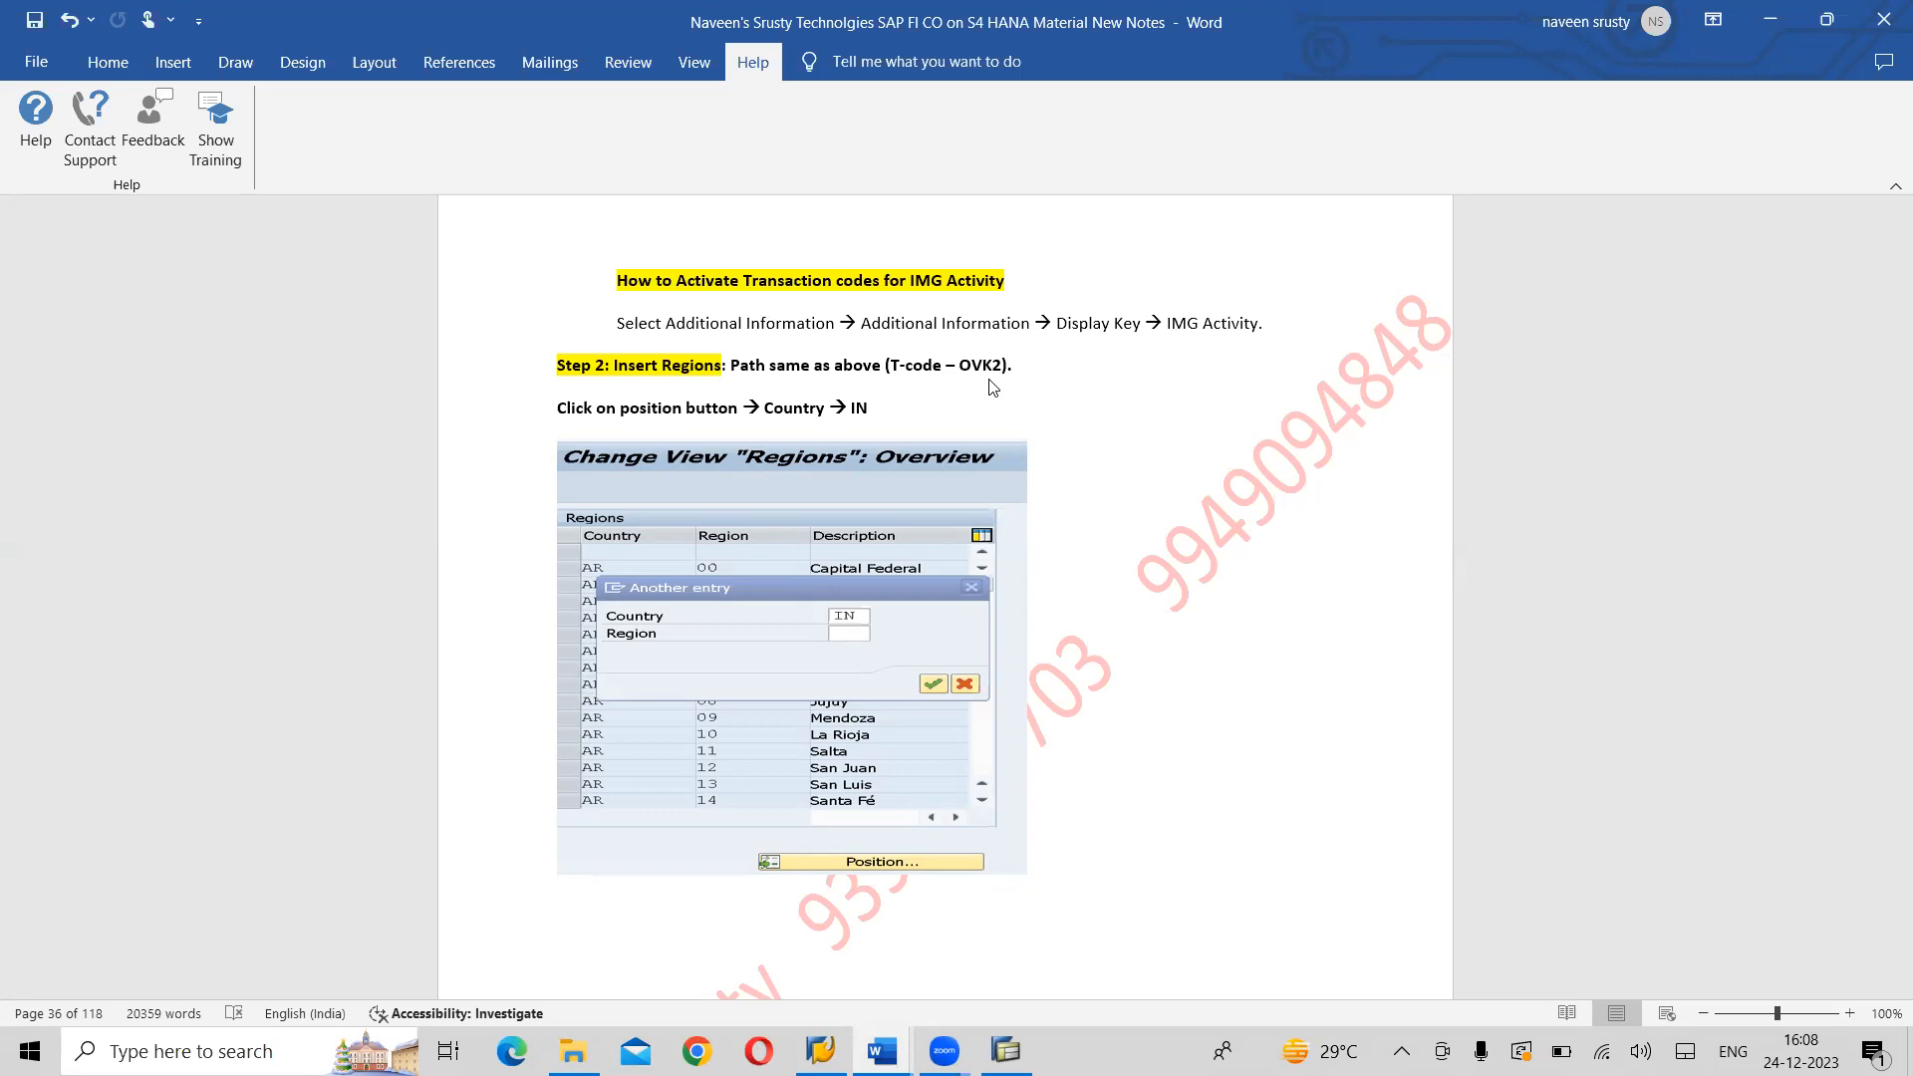
{"action": "key", "text": "alt+Tab"}
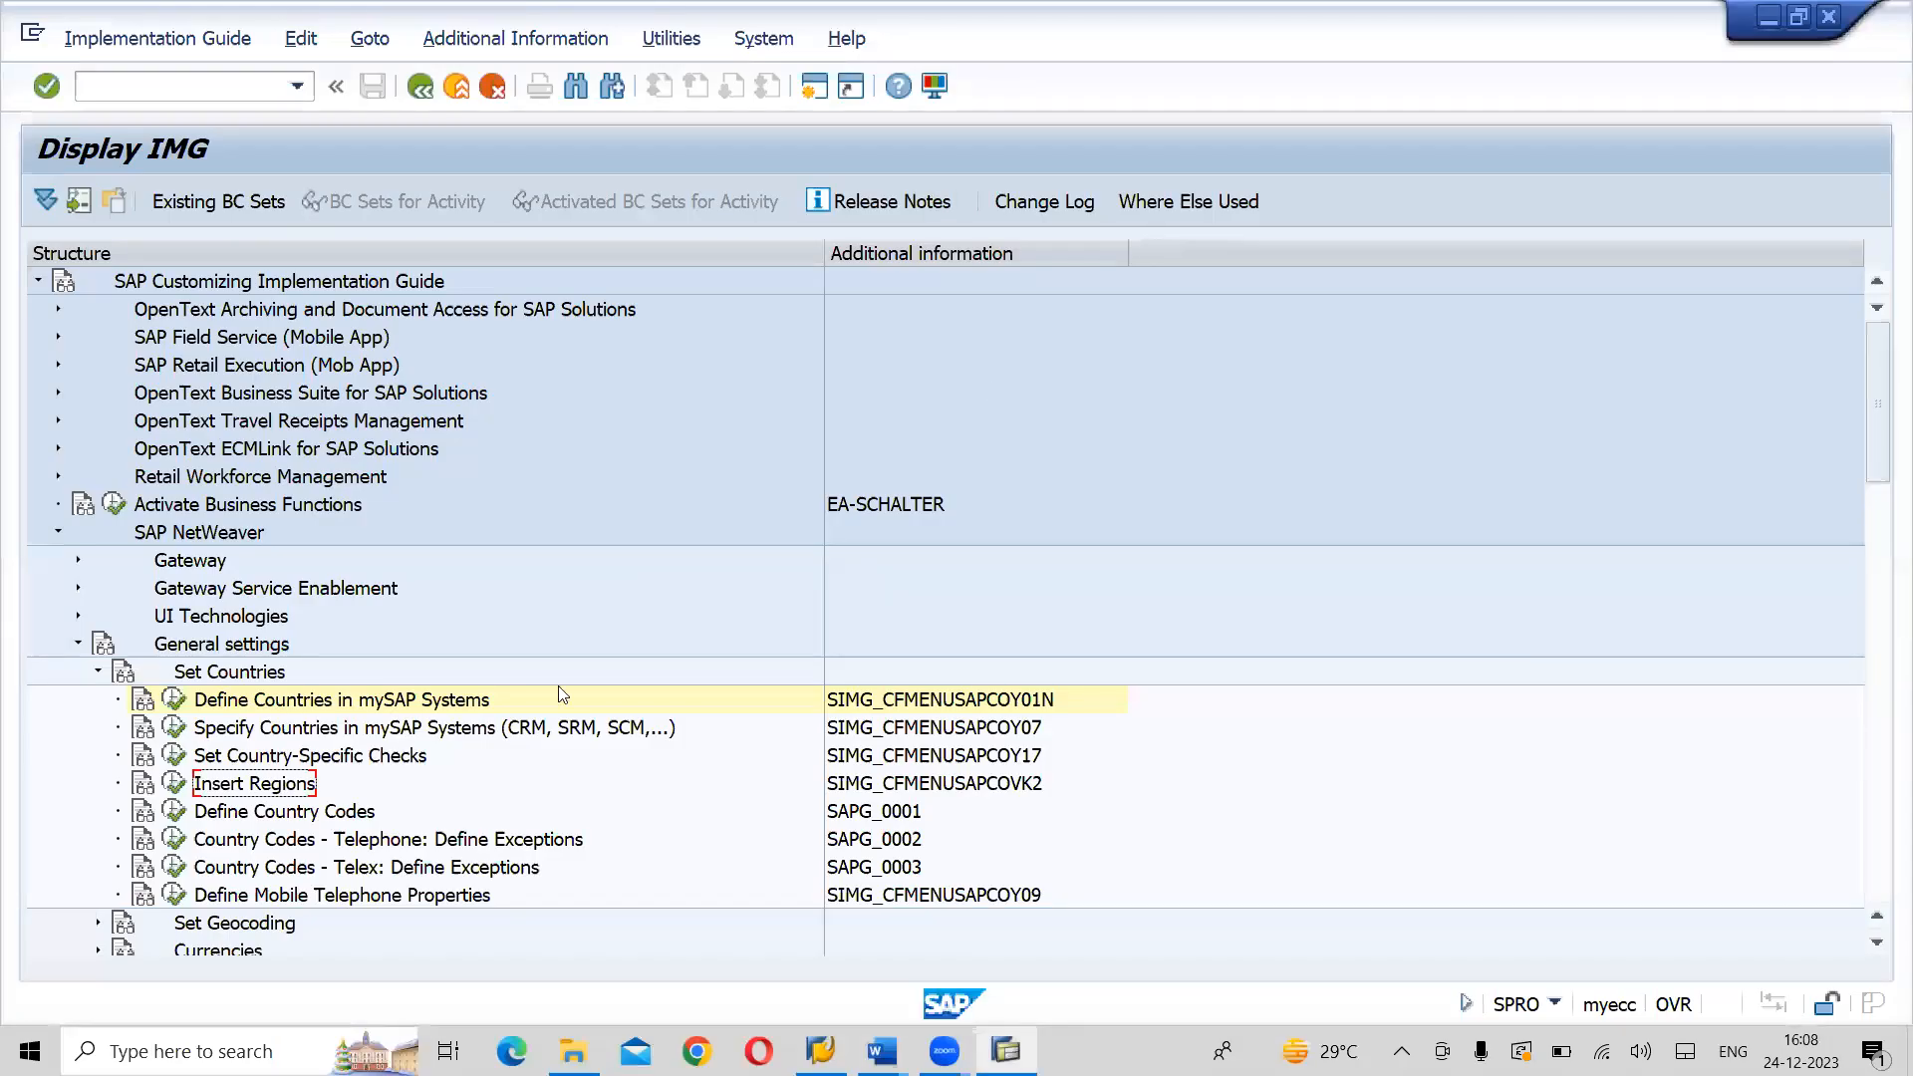
- Open the Insert Regions activity, position the list at country IN and review the Indian regions through to the last one
{"action": "left_click", "coordinate": [175, 785]}
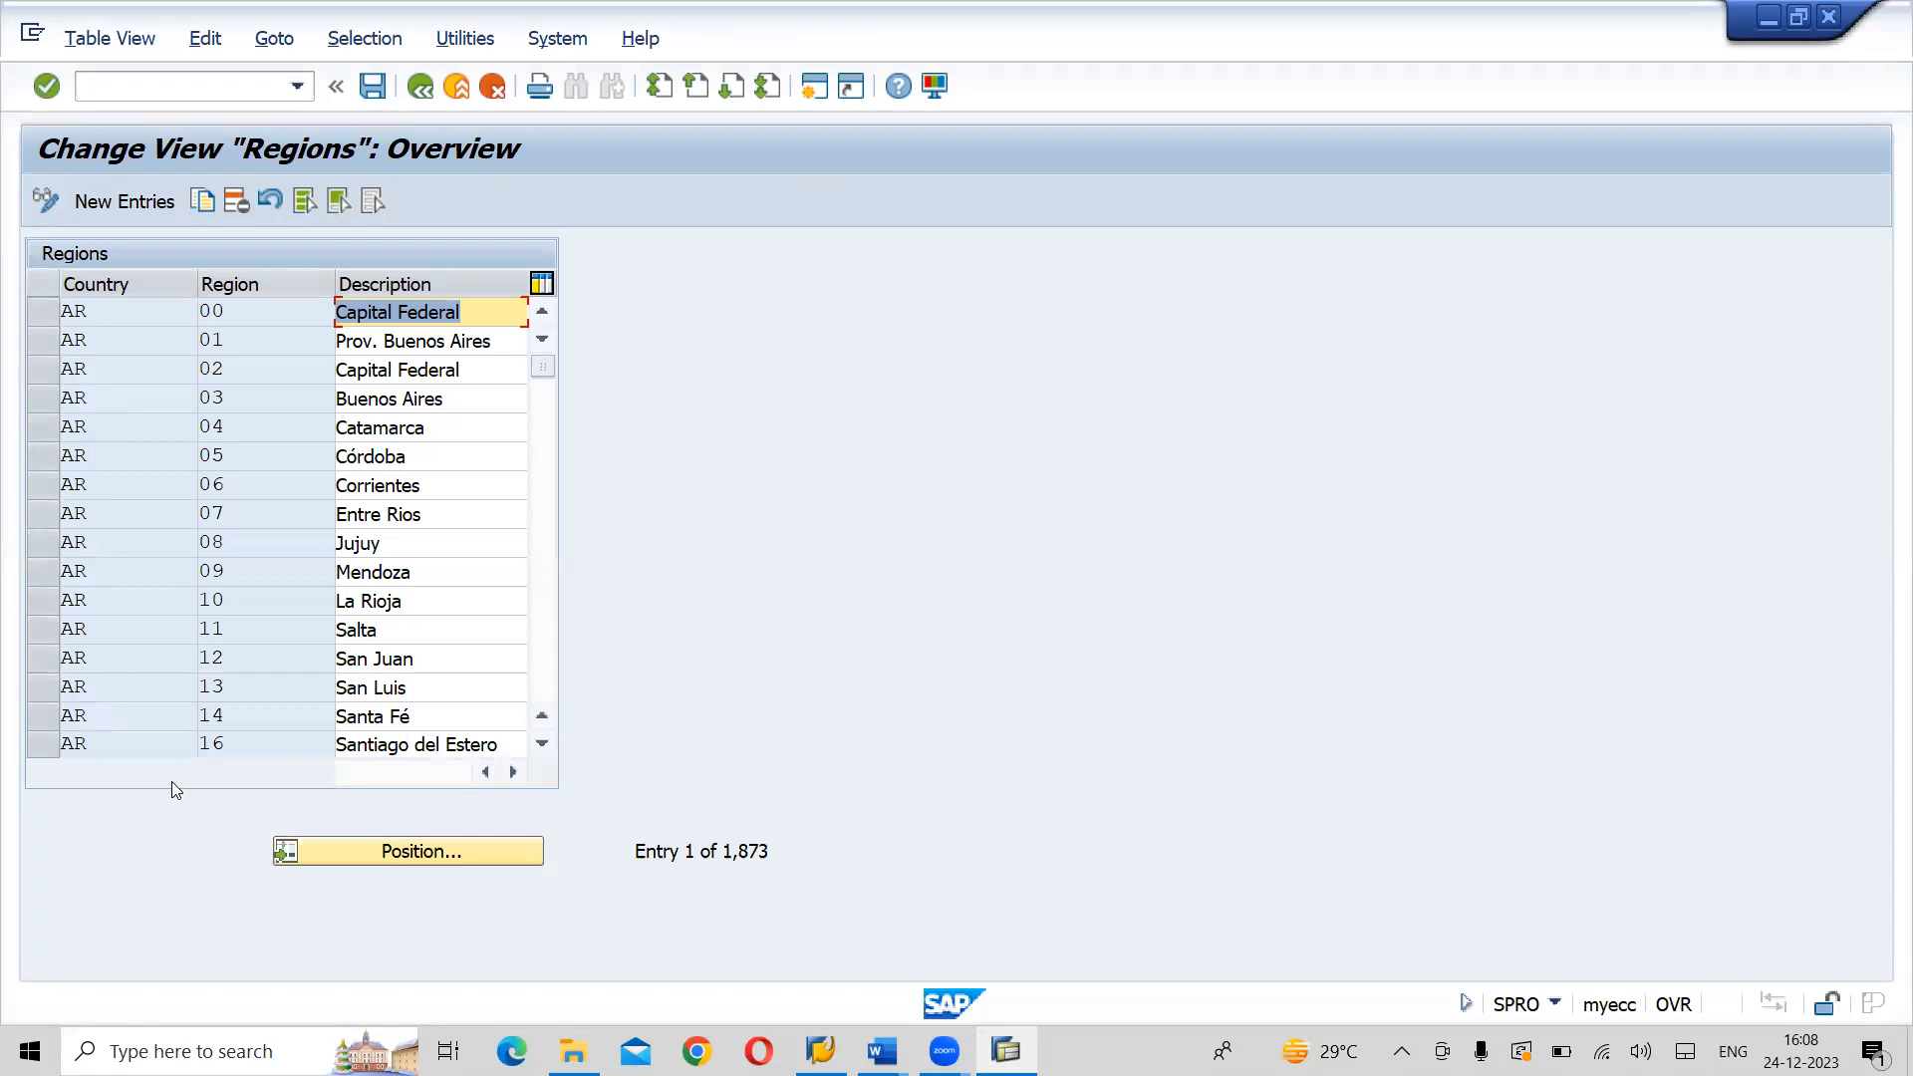
{"action": "left_click", "coordinate": [457, 850]}
{"action": "type", "text": "IN"}
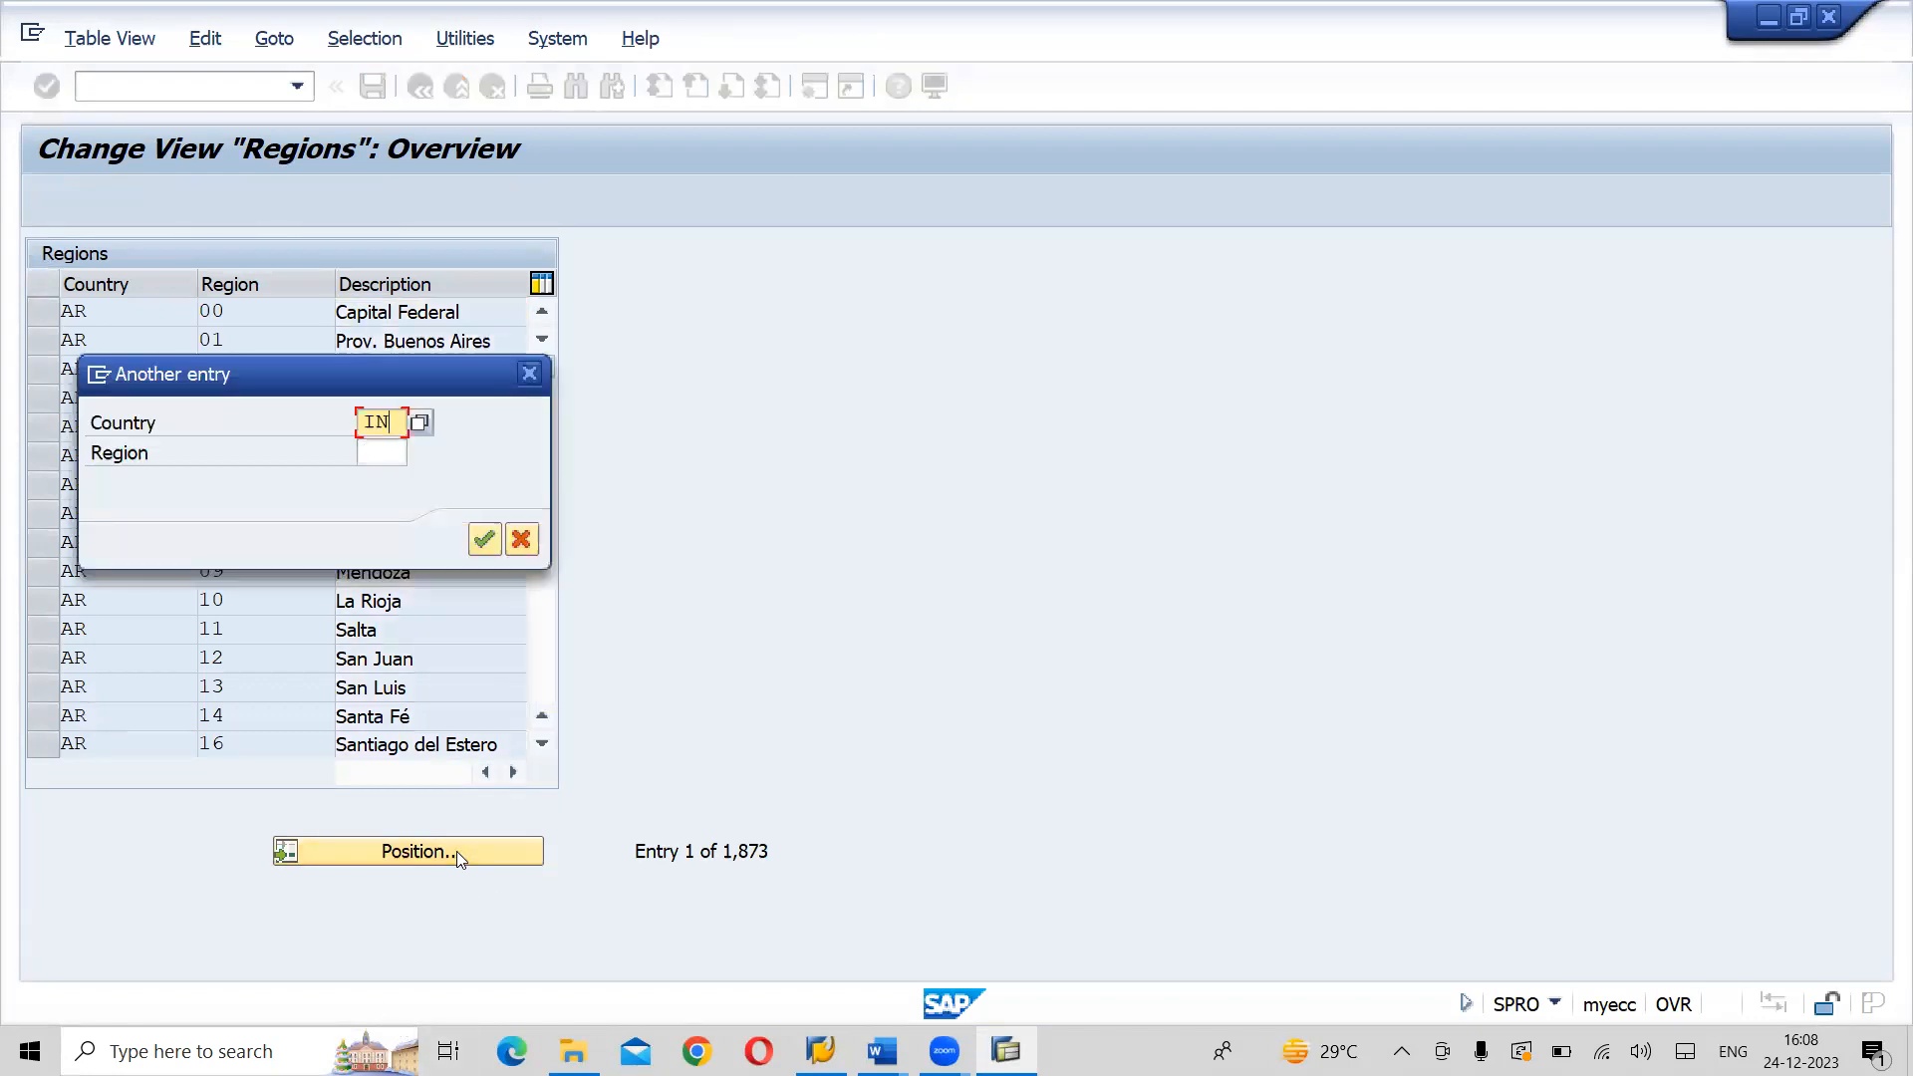
{"action": "key", "text": "Return"}
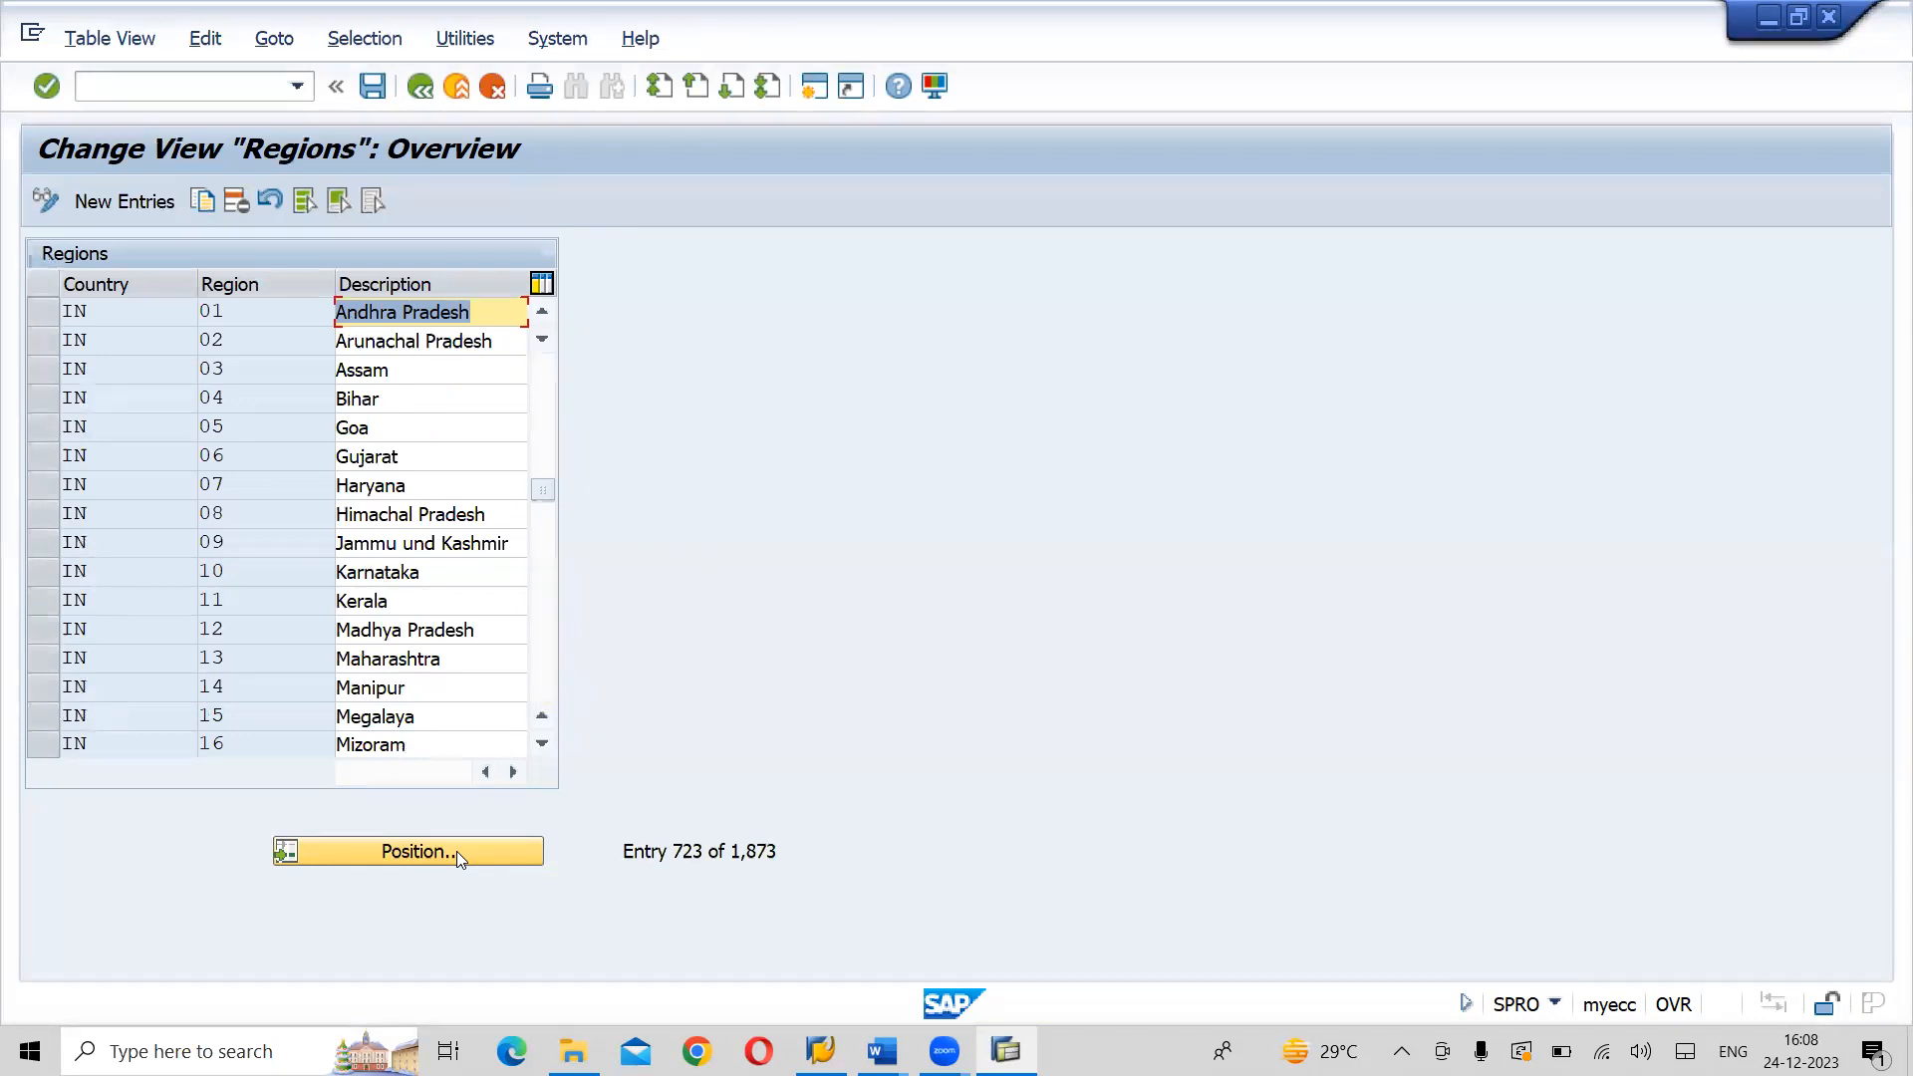
{"action": "left_click", "coordinate": [547, 668]}
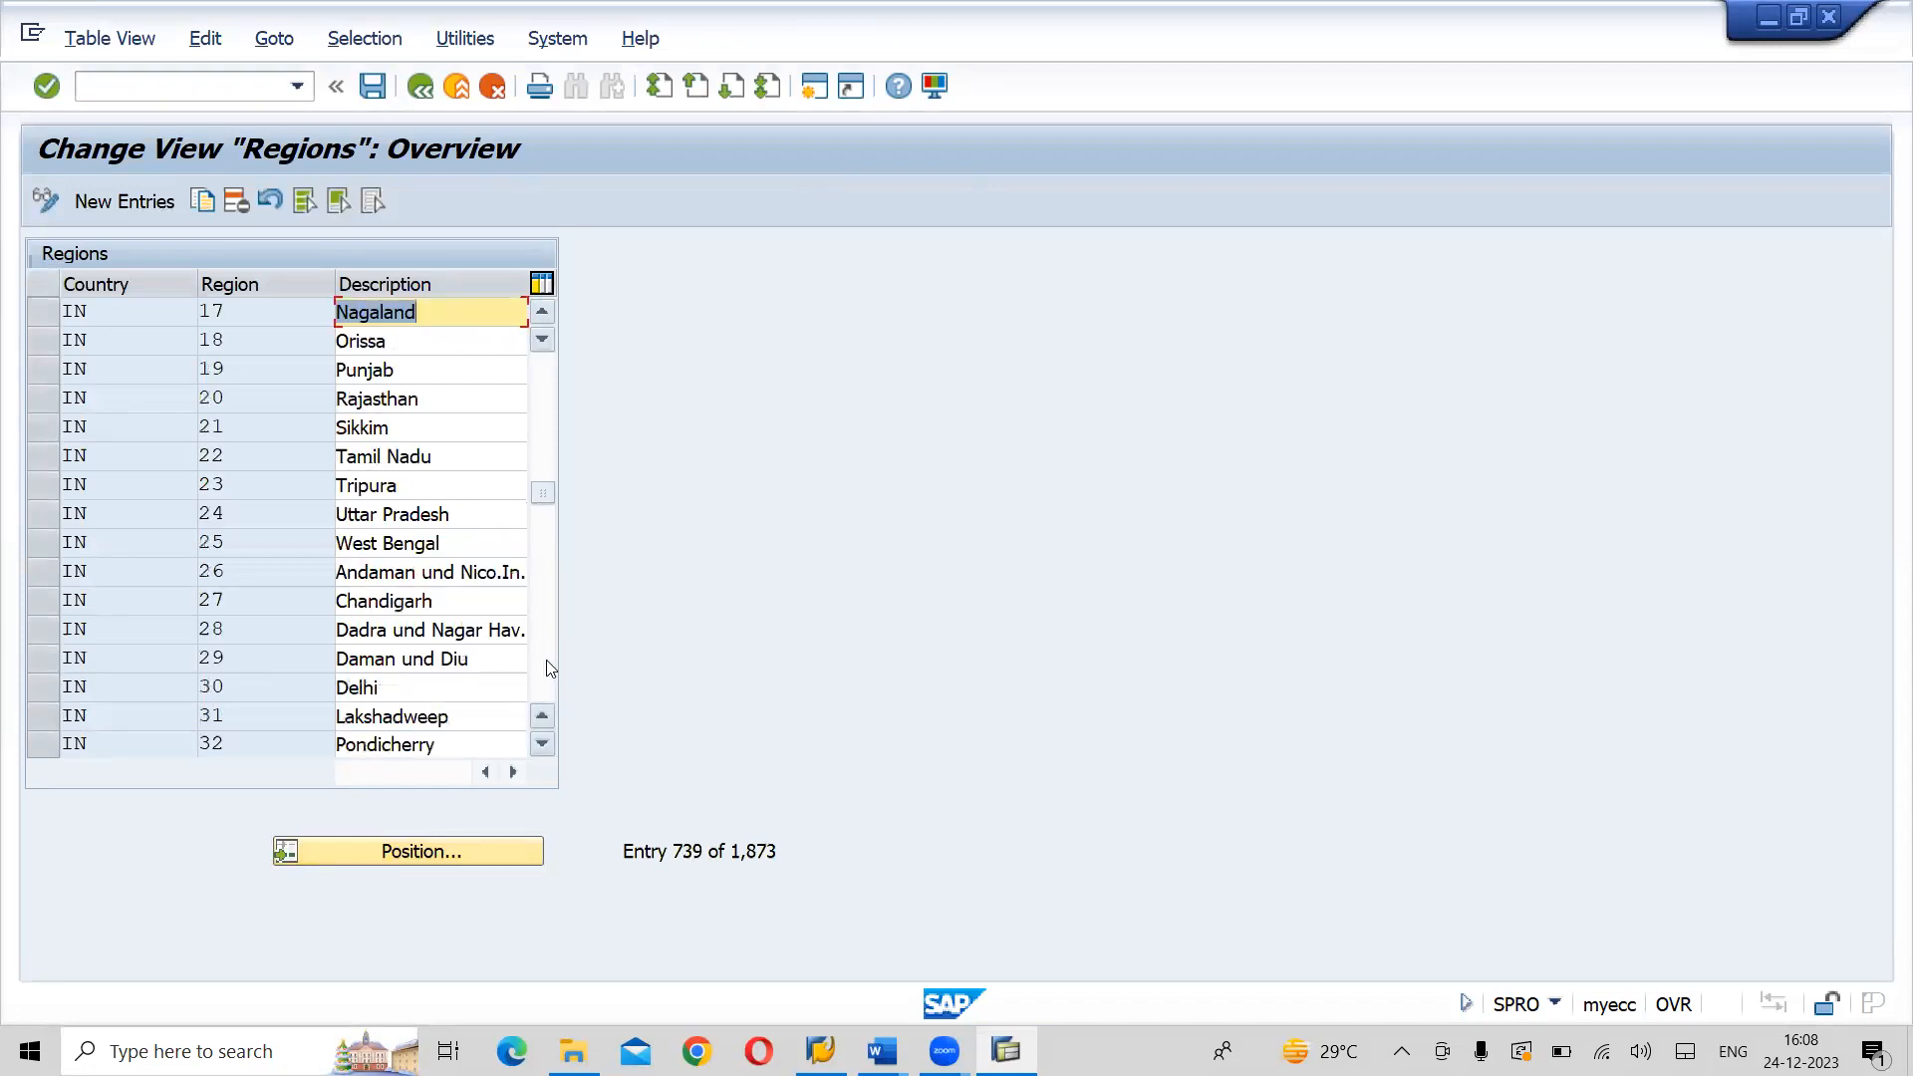
{"action": "left_click", "coordinate": [547, 667]}
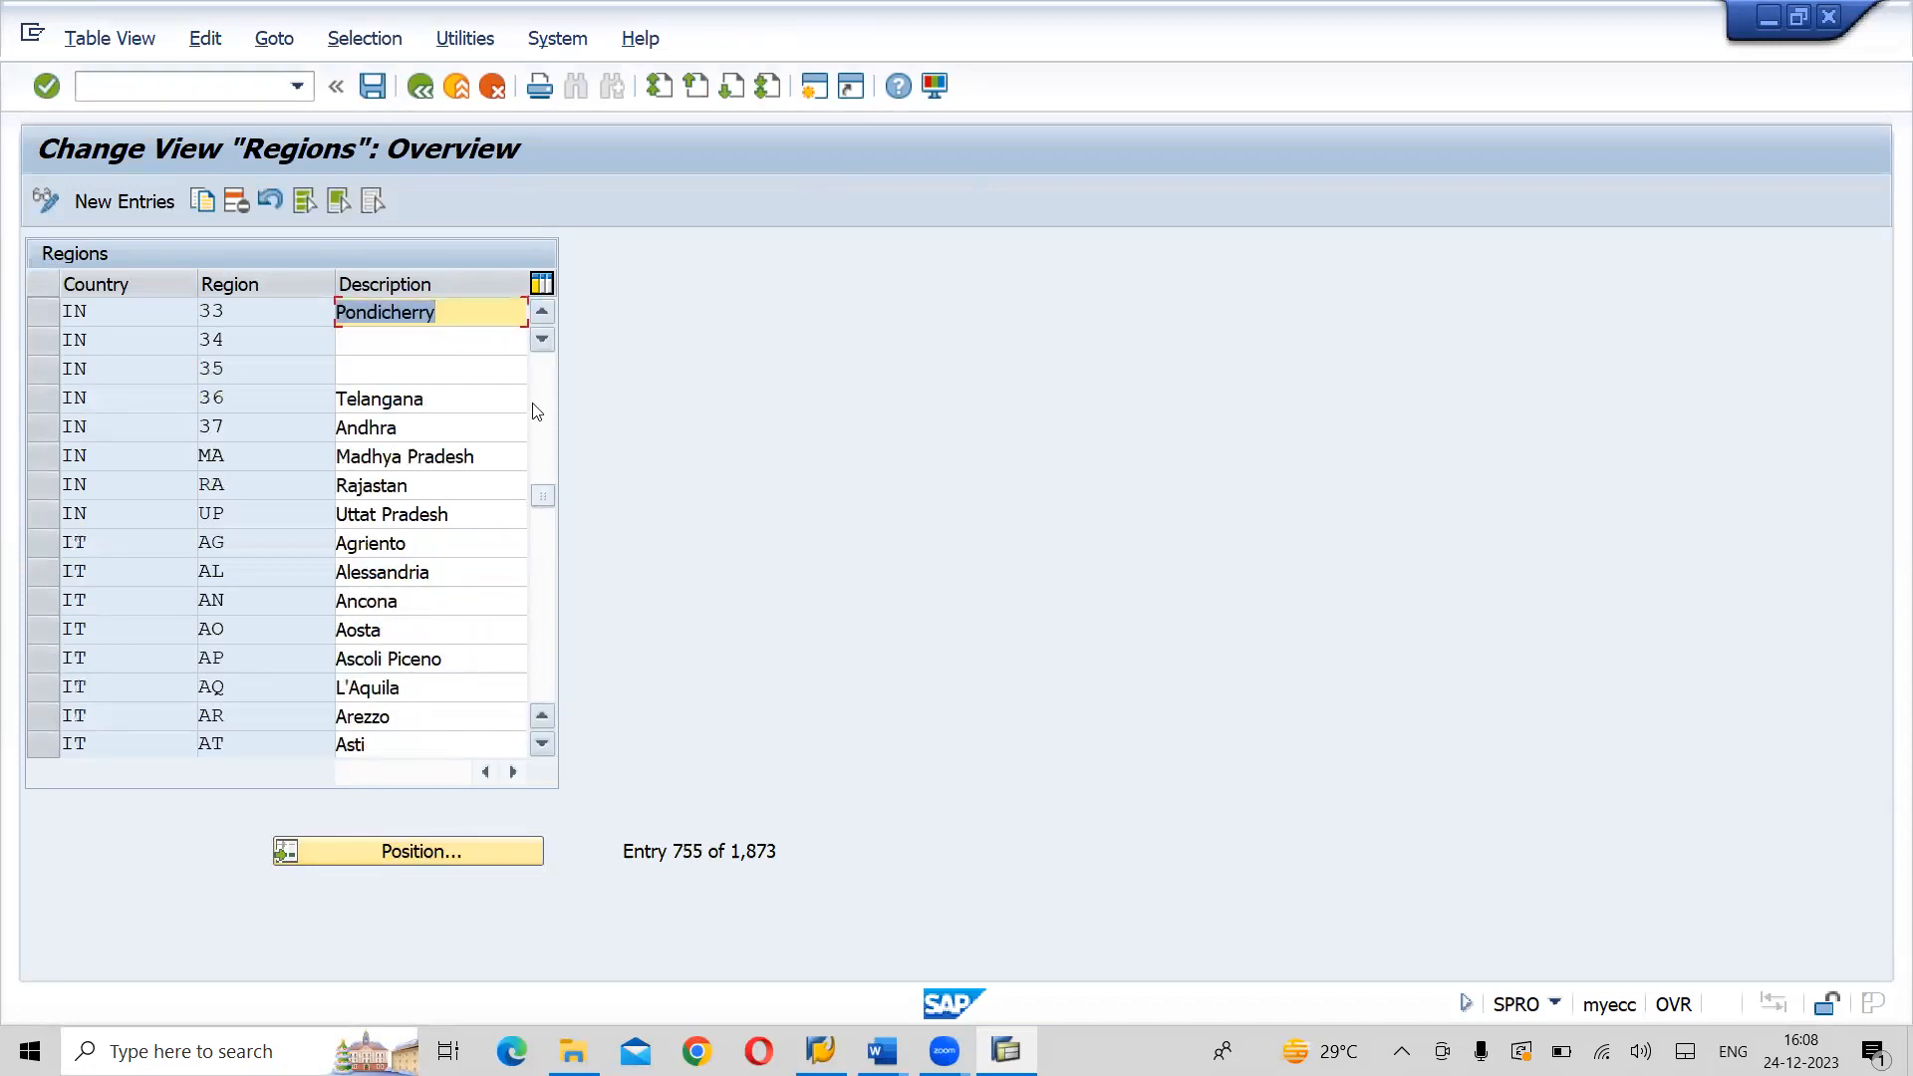
- Delete India's regions 36 (Telangana) and 37 (Andhra) and save the change under the proposed customizing request
{"action": "left_click", "coordinate": [55, 406]}
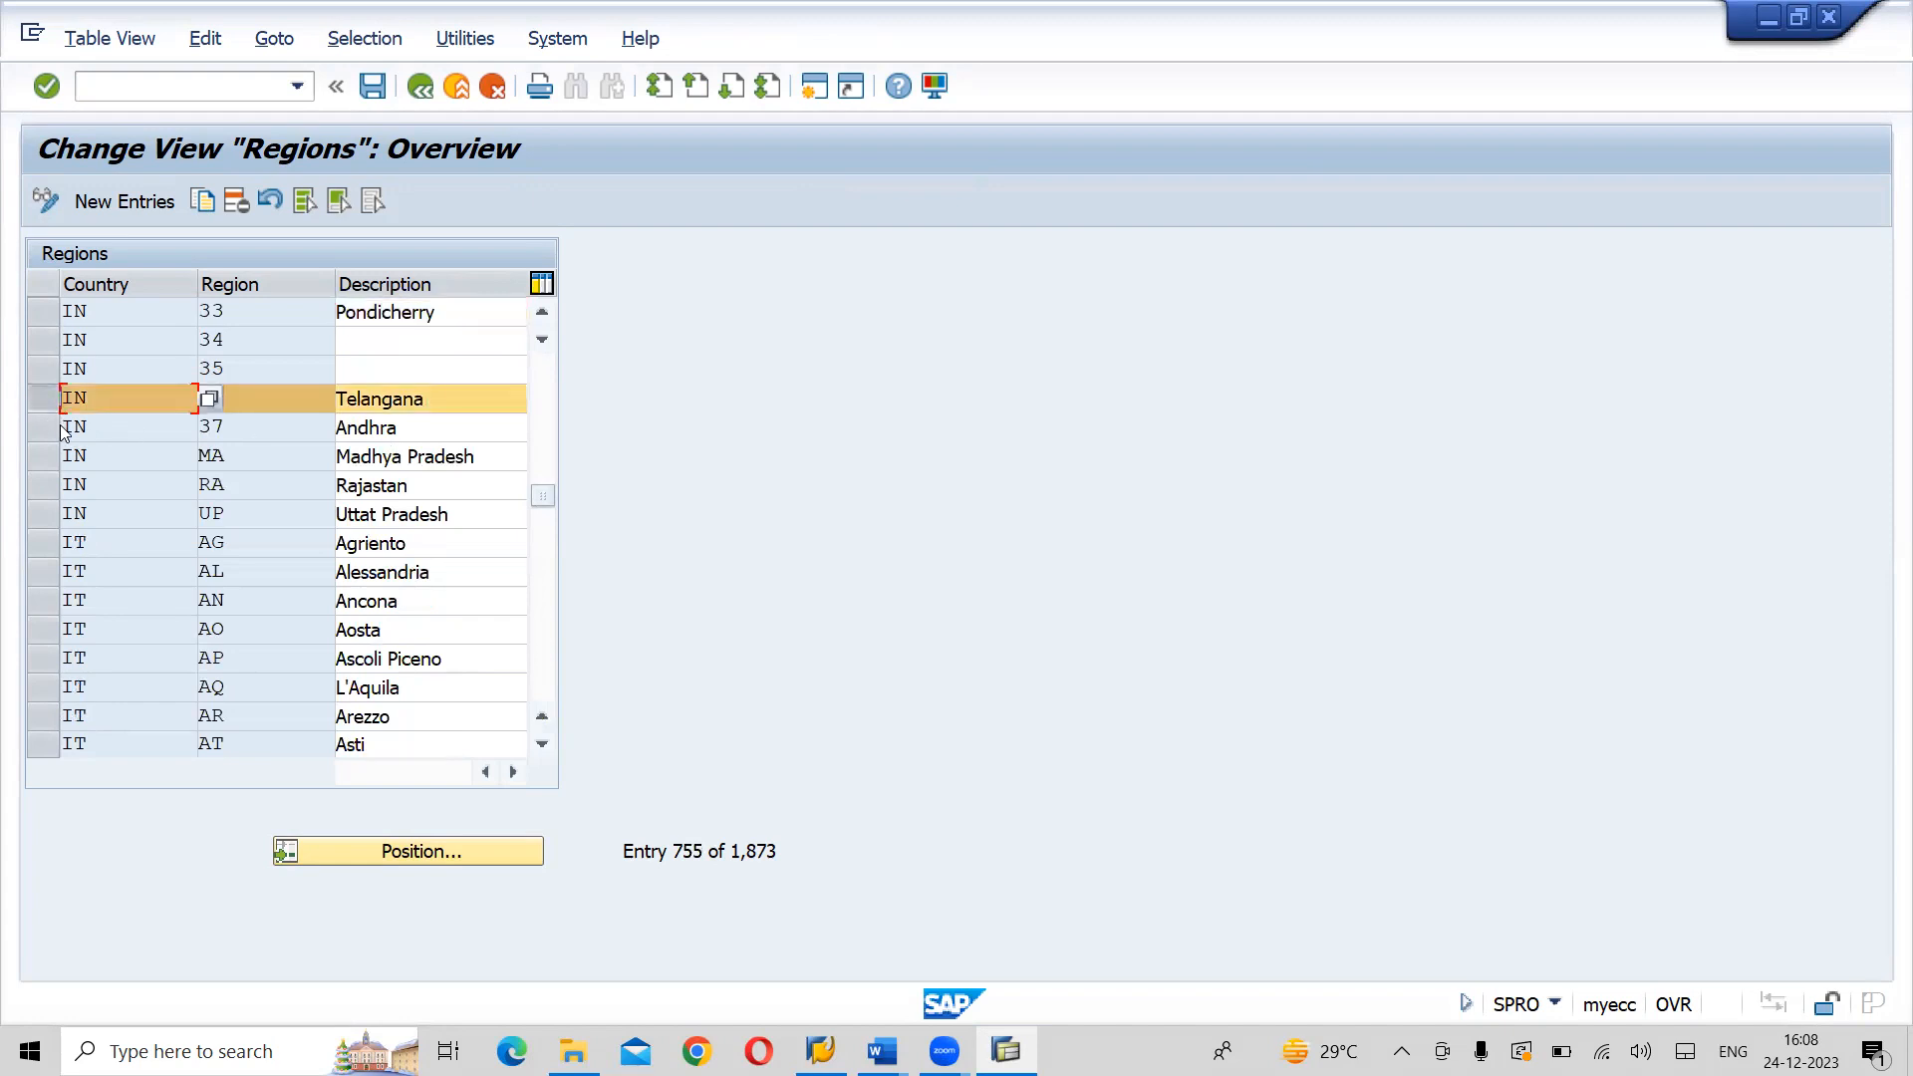
{"action": "left_click", "coordinate": [49, 426]}
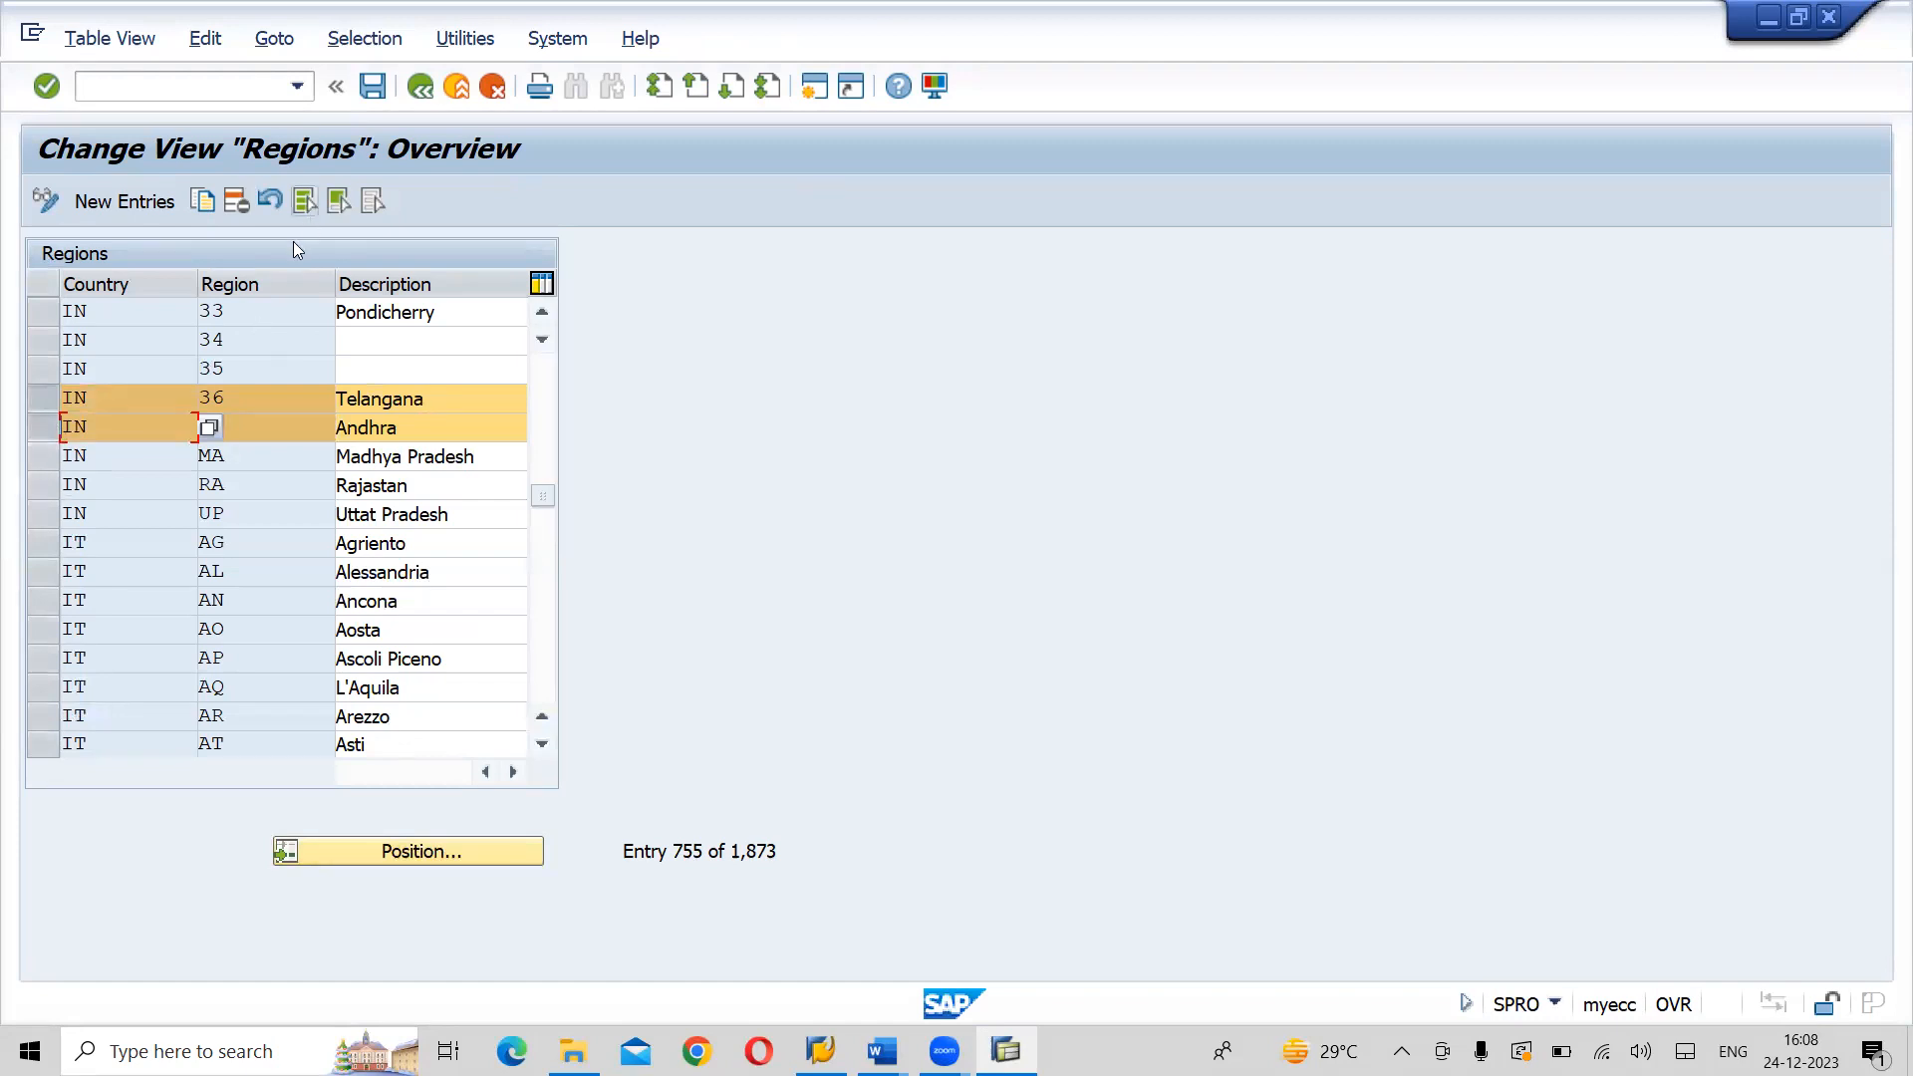
{"action": "left_click", "coordinate": [236, 201]}
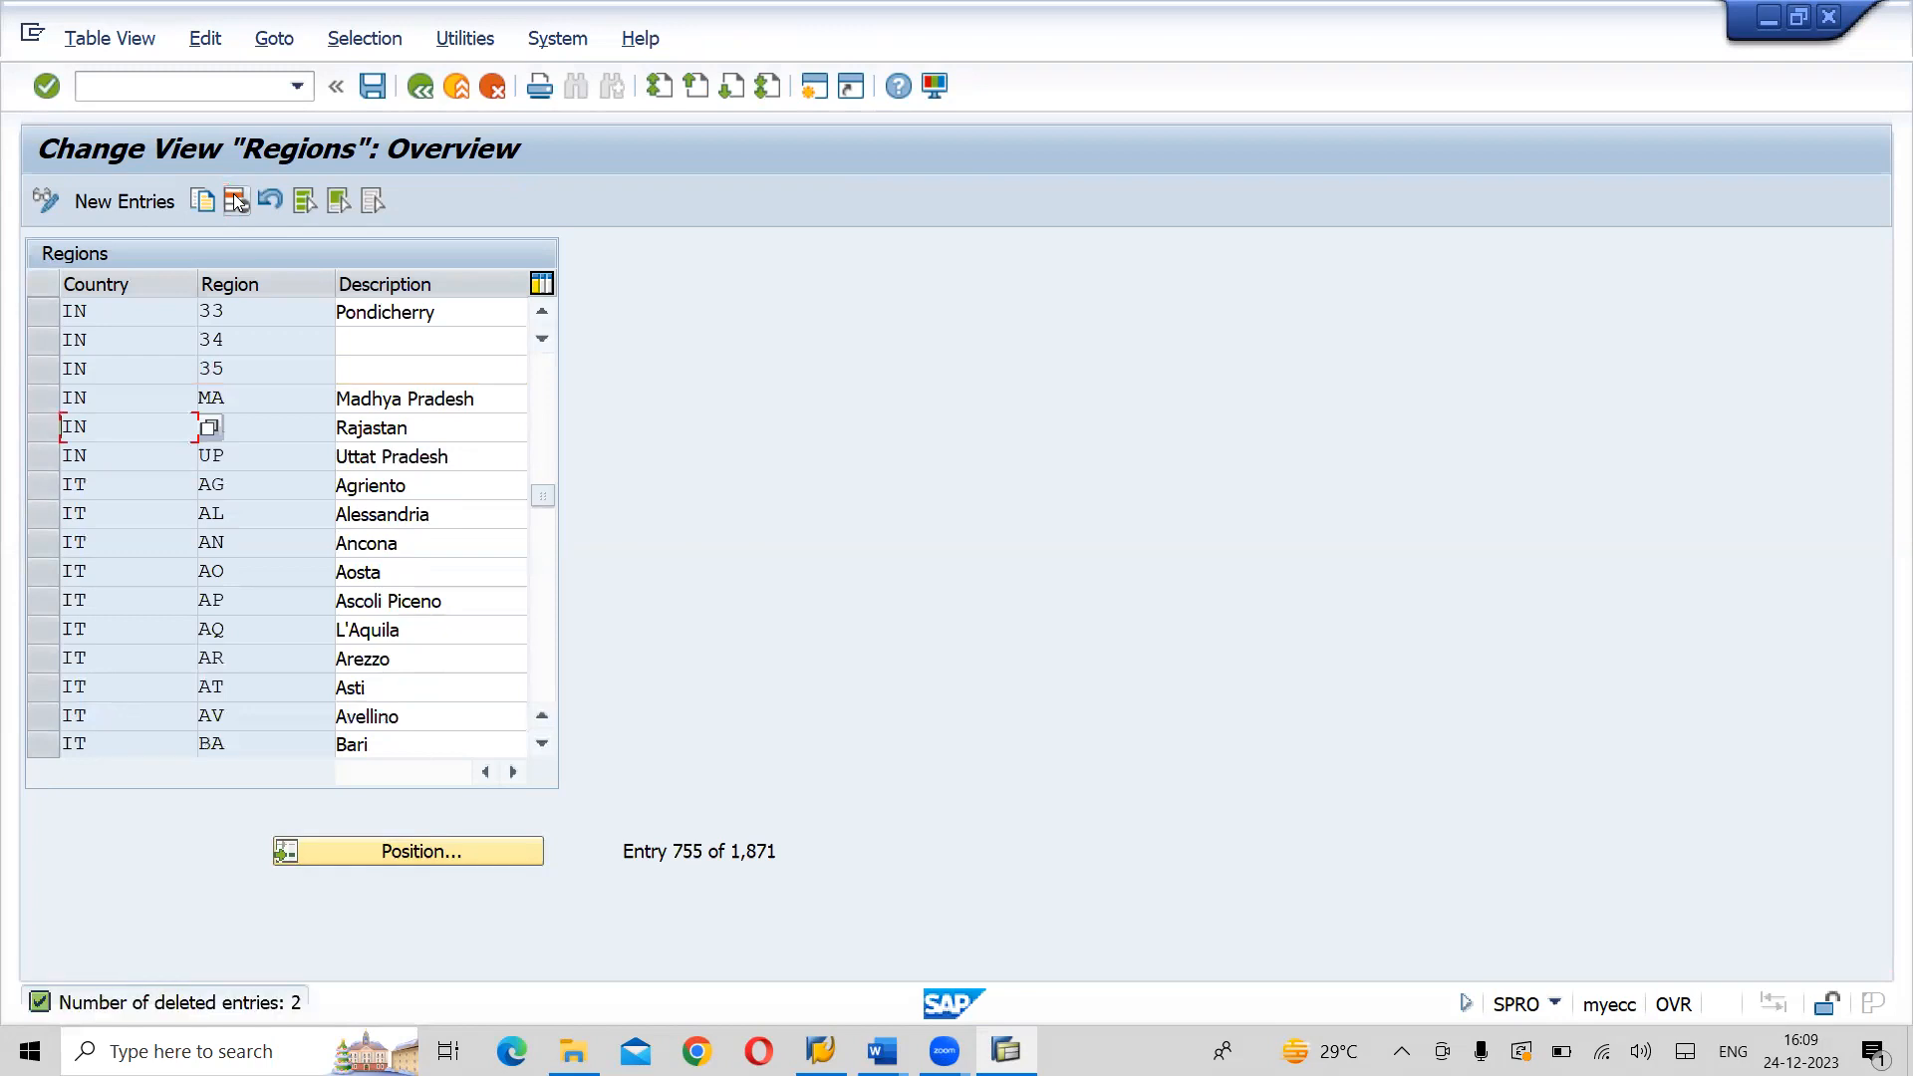
{"action": "left_click", "coordinate": [372, 87]}
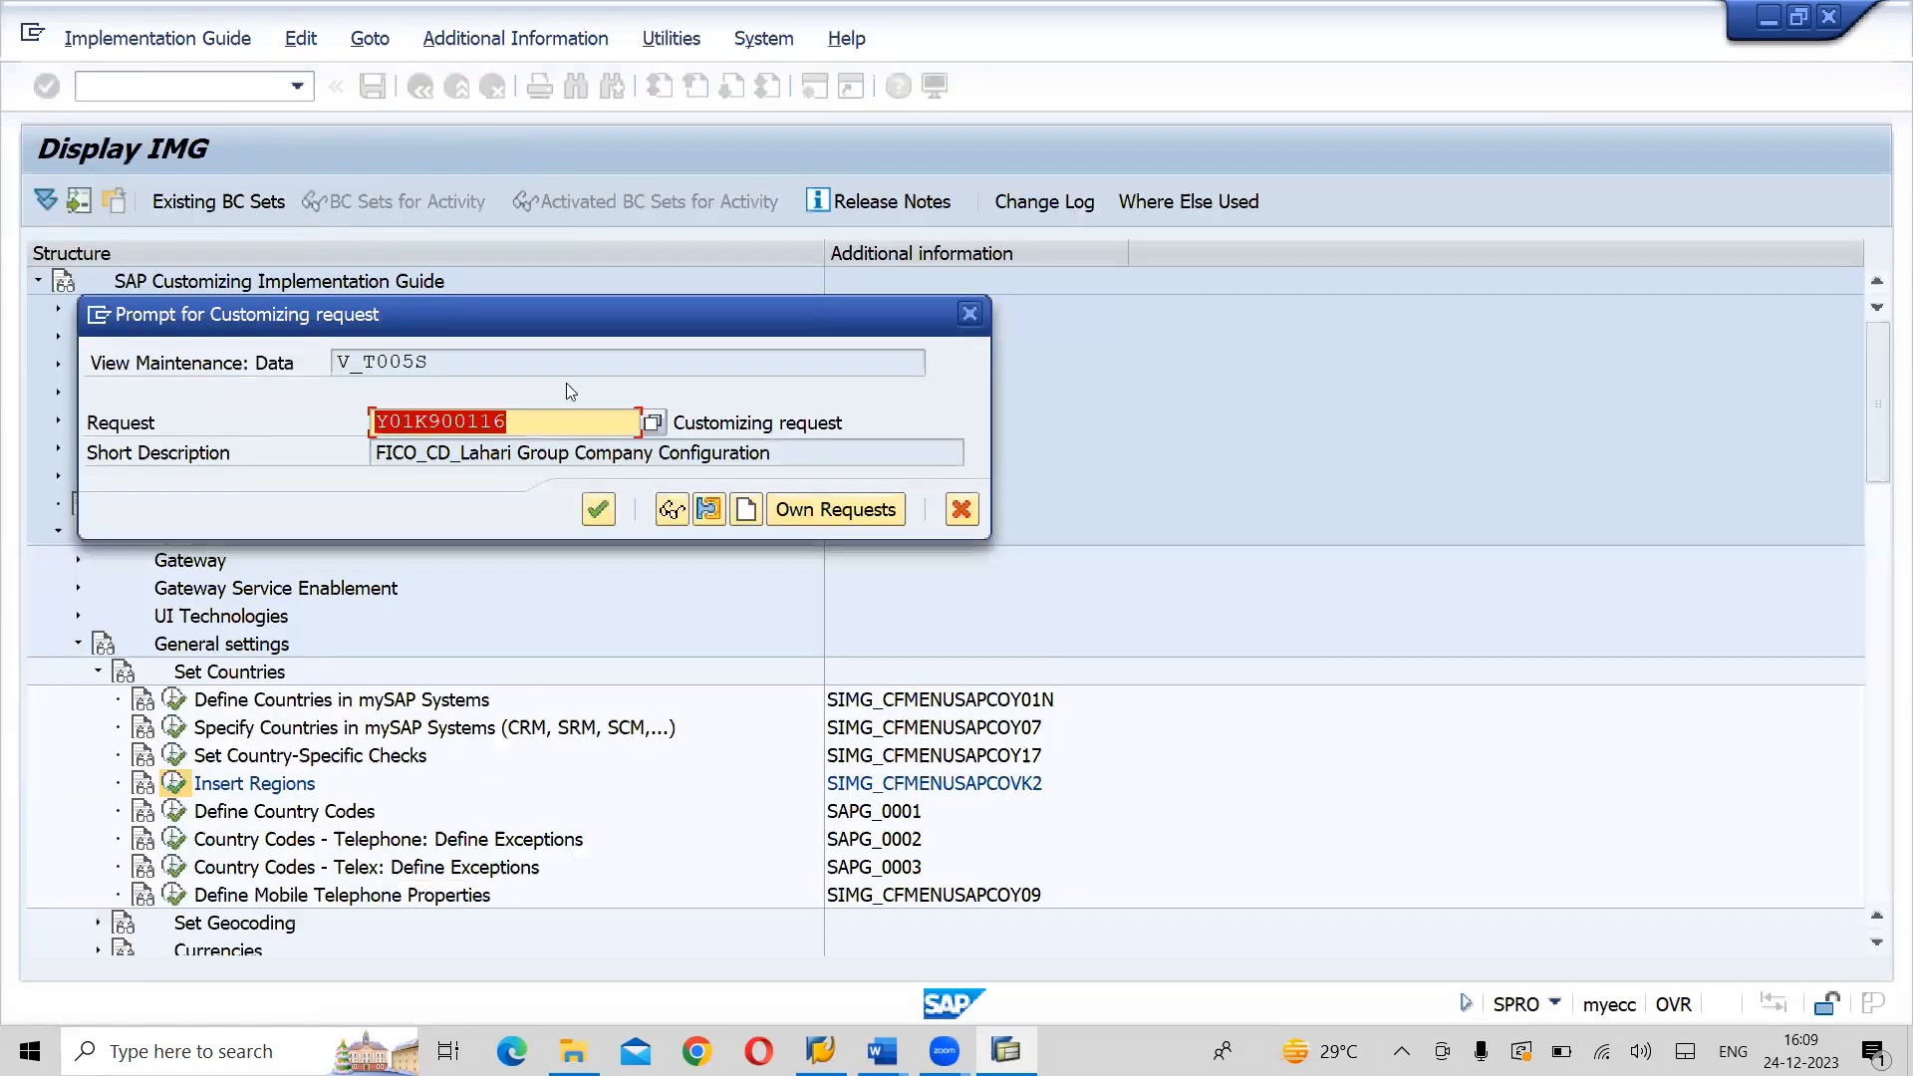
{"action": "left_click", "coordinate": [598, 516]}
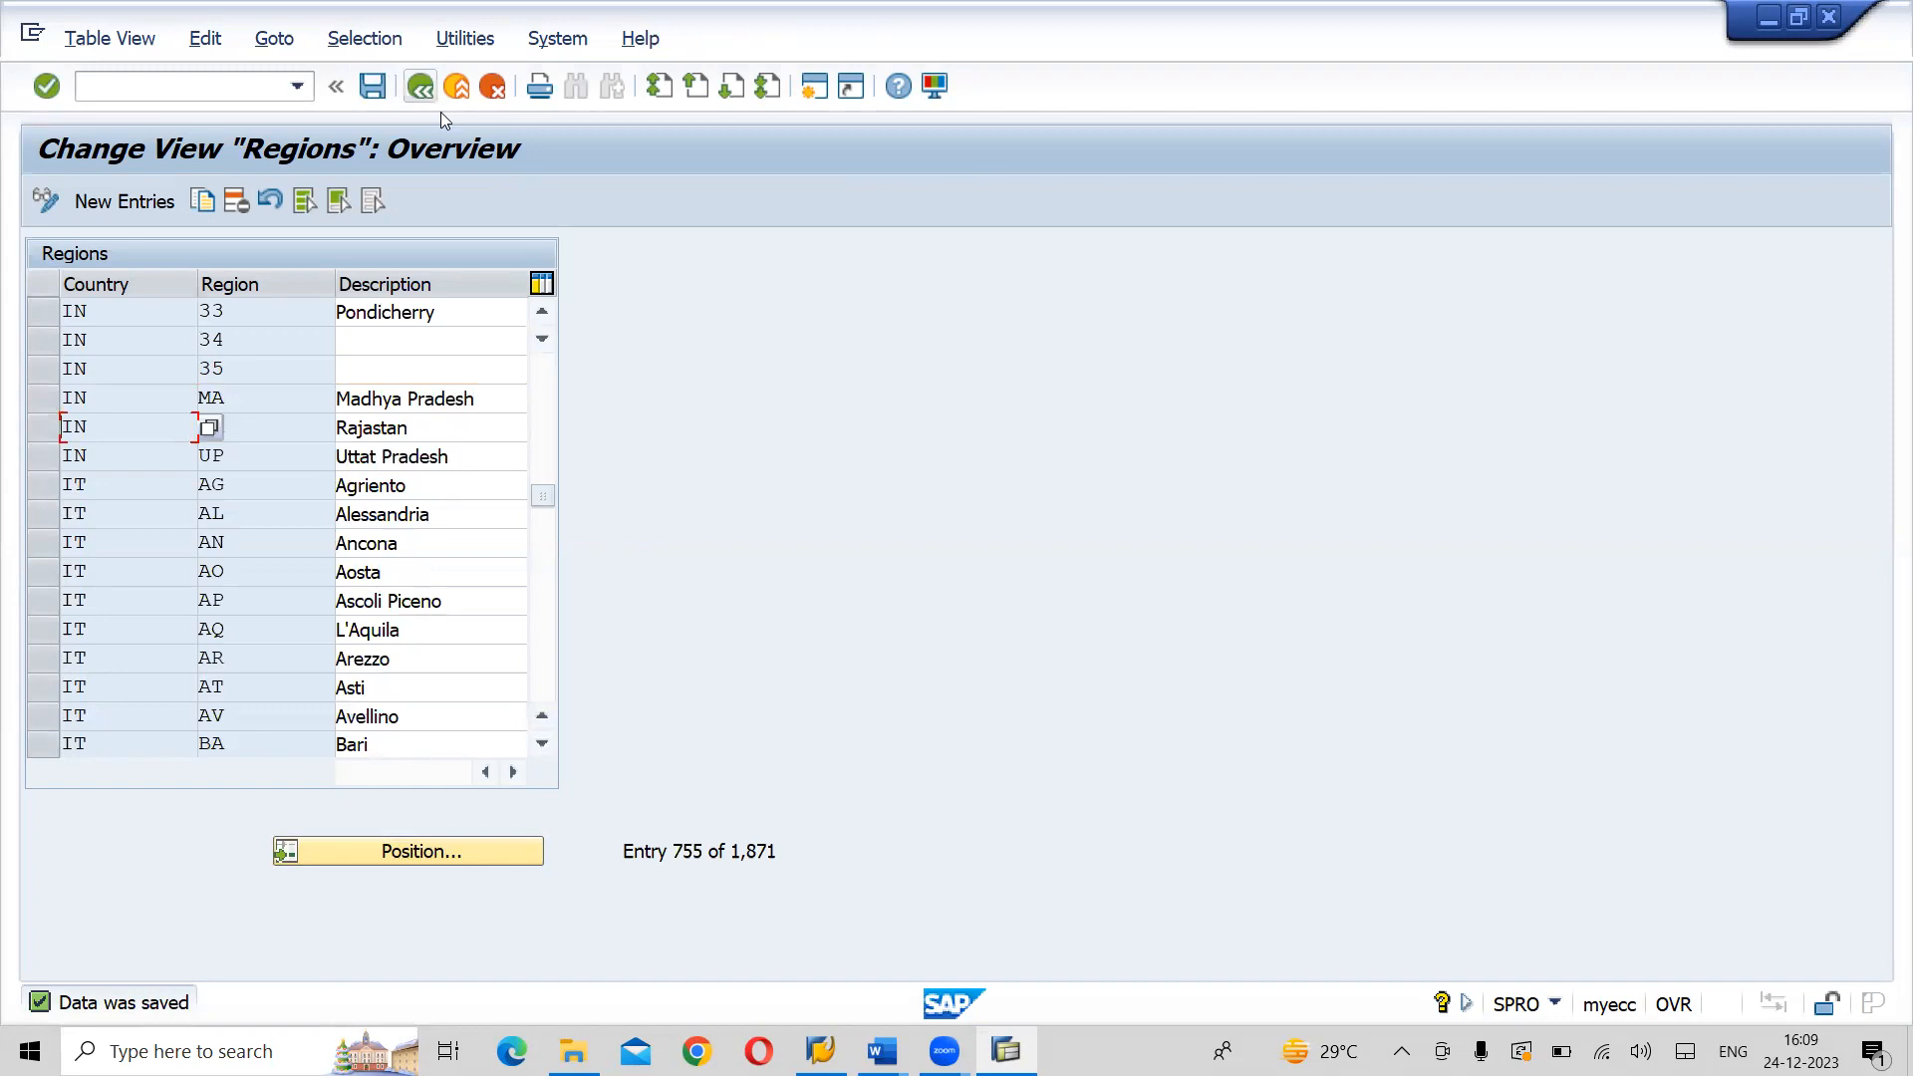
- Leave the regions table, reopen the Insert Regions activity and position the list at country IN
{"action": "key", "text": "F3"}
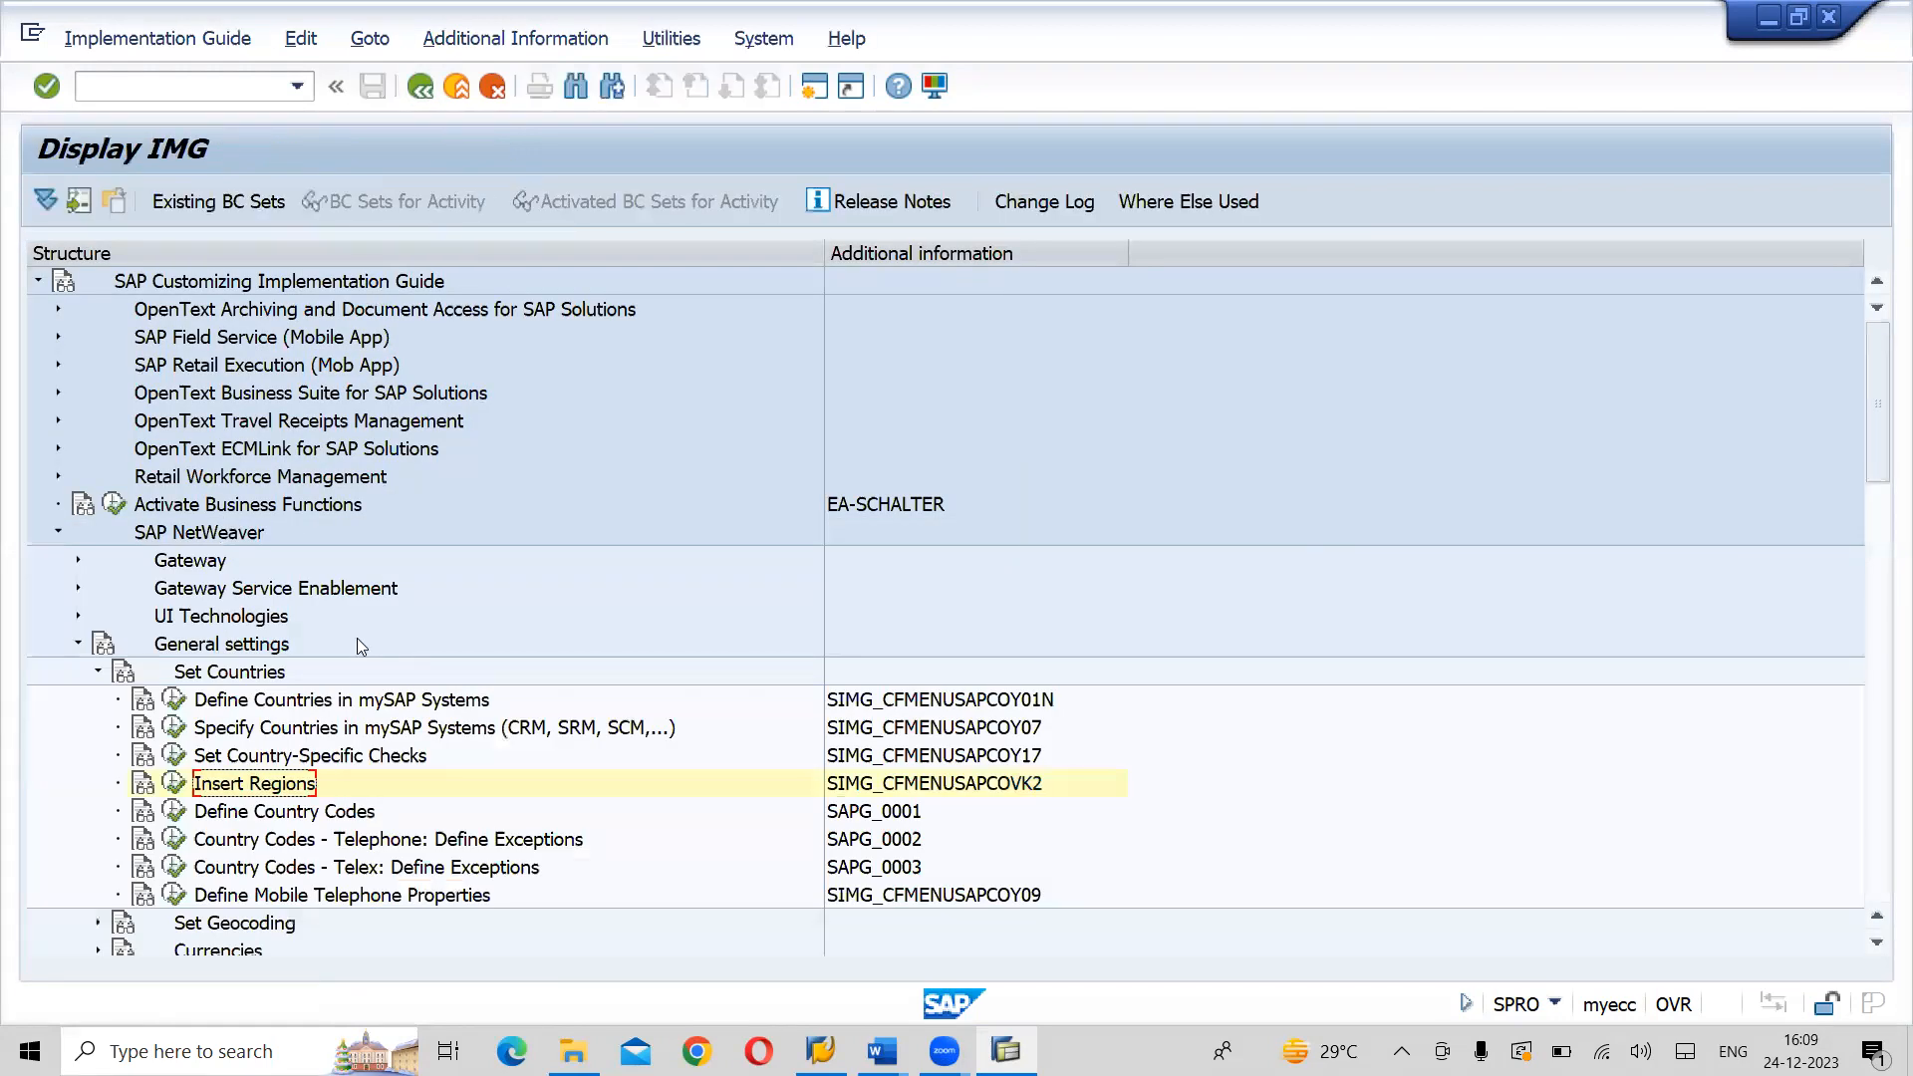
{"action": "left_click", "coordinate": [176, 784]}
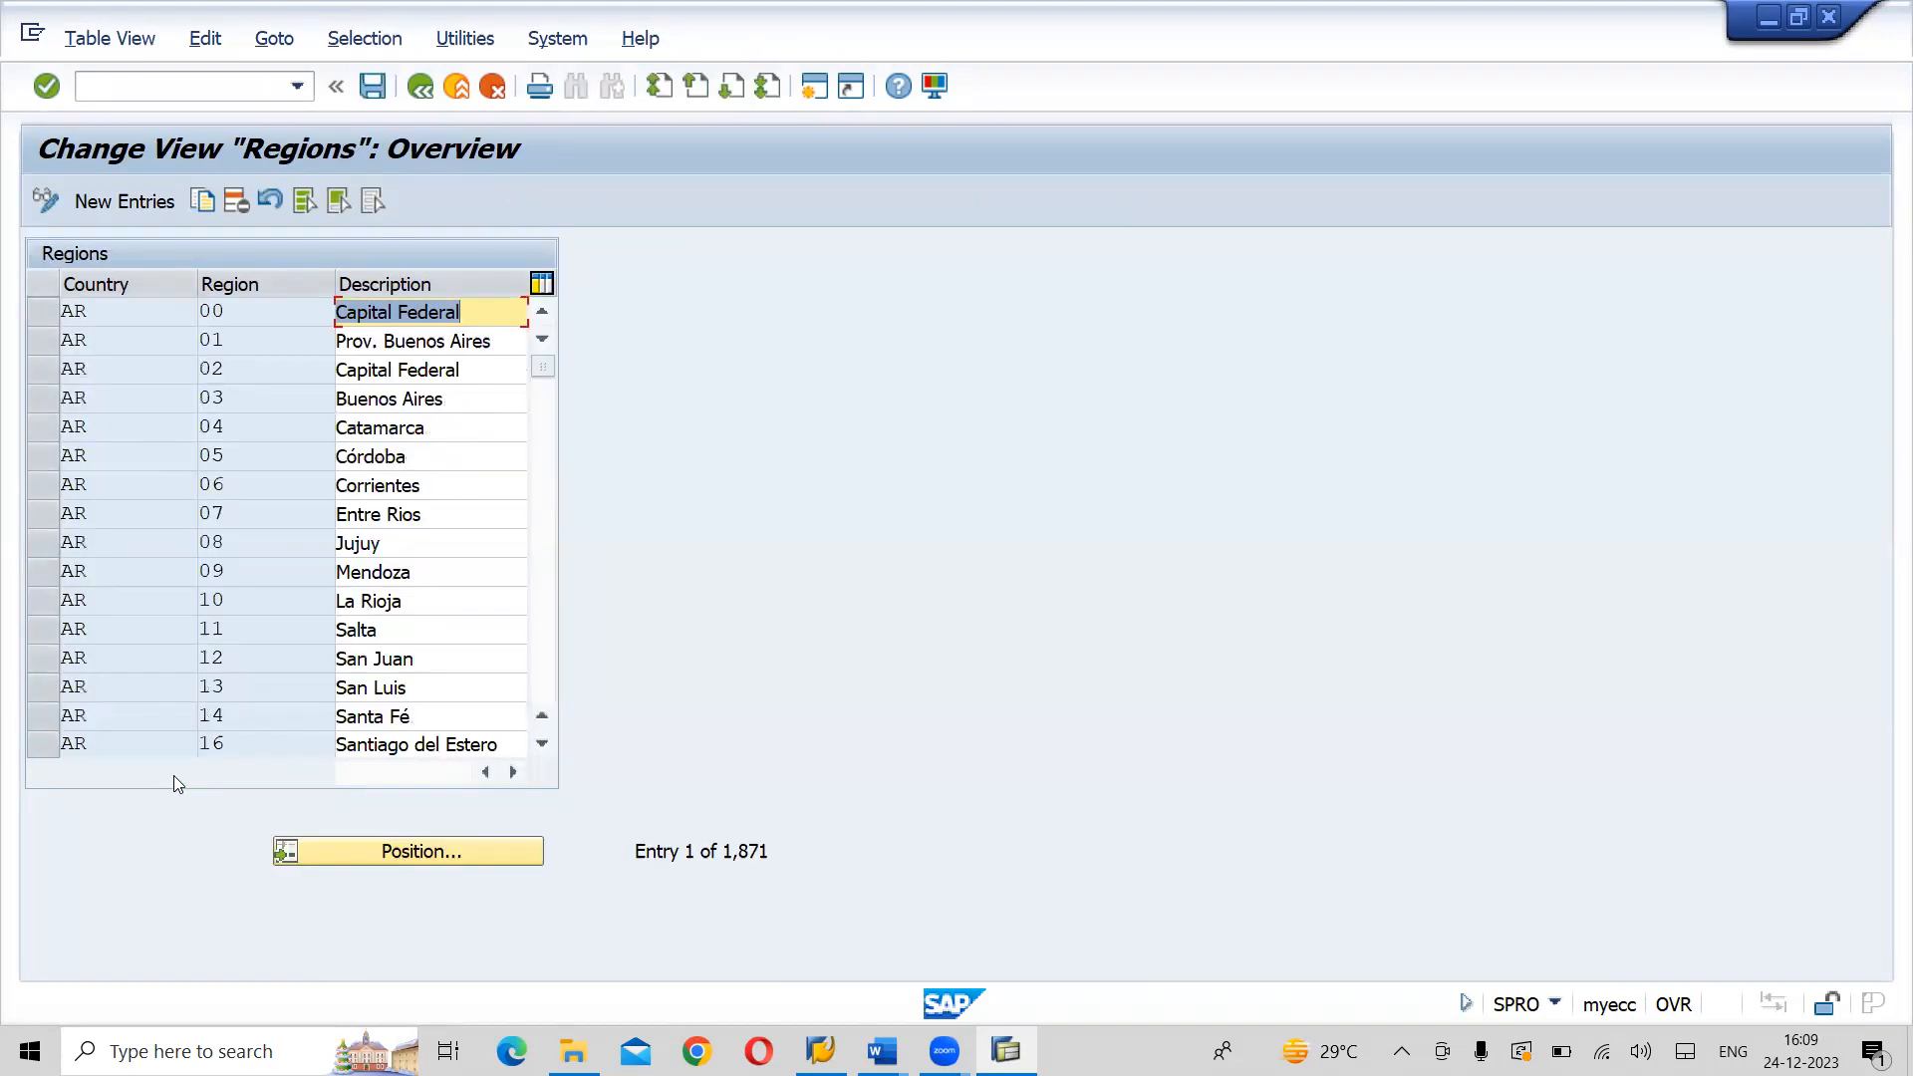
{"action": "left_click", "coordinate": [409, 852]}
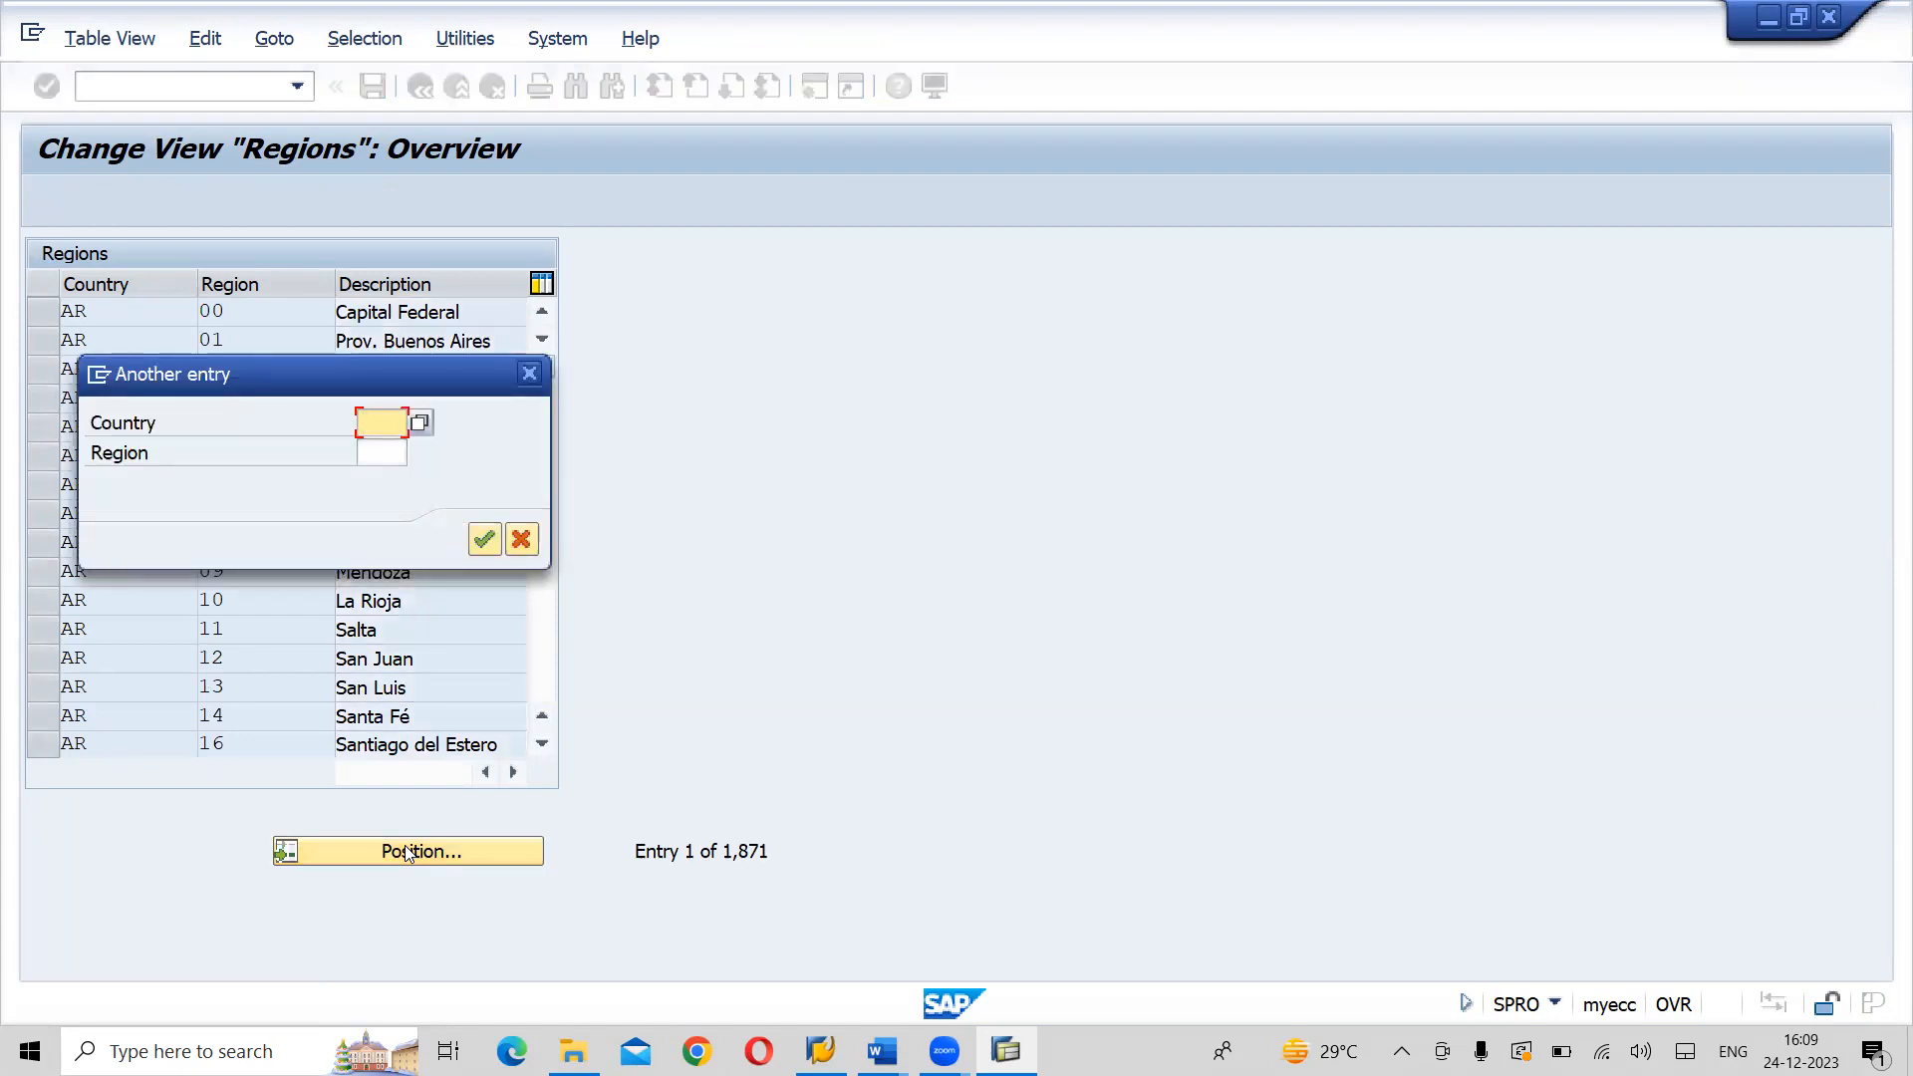
{"action": "type", "text": "CN"}
{"action": "key", "text": "Return"}
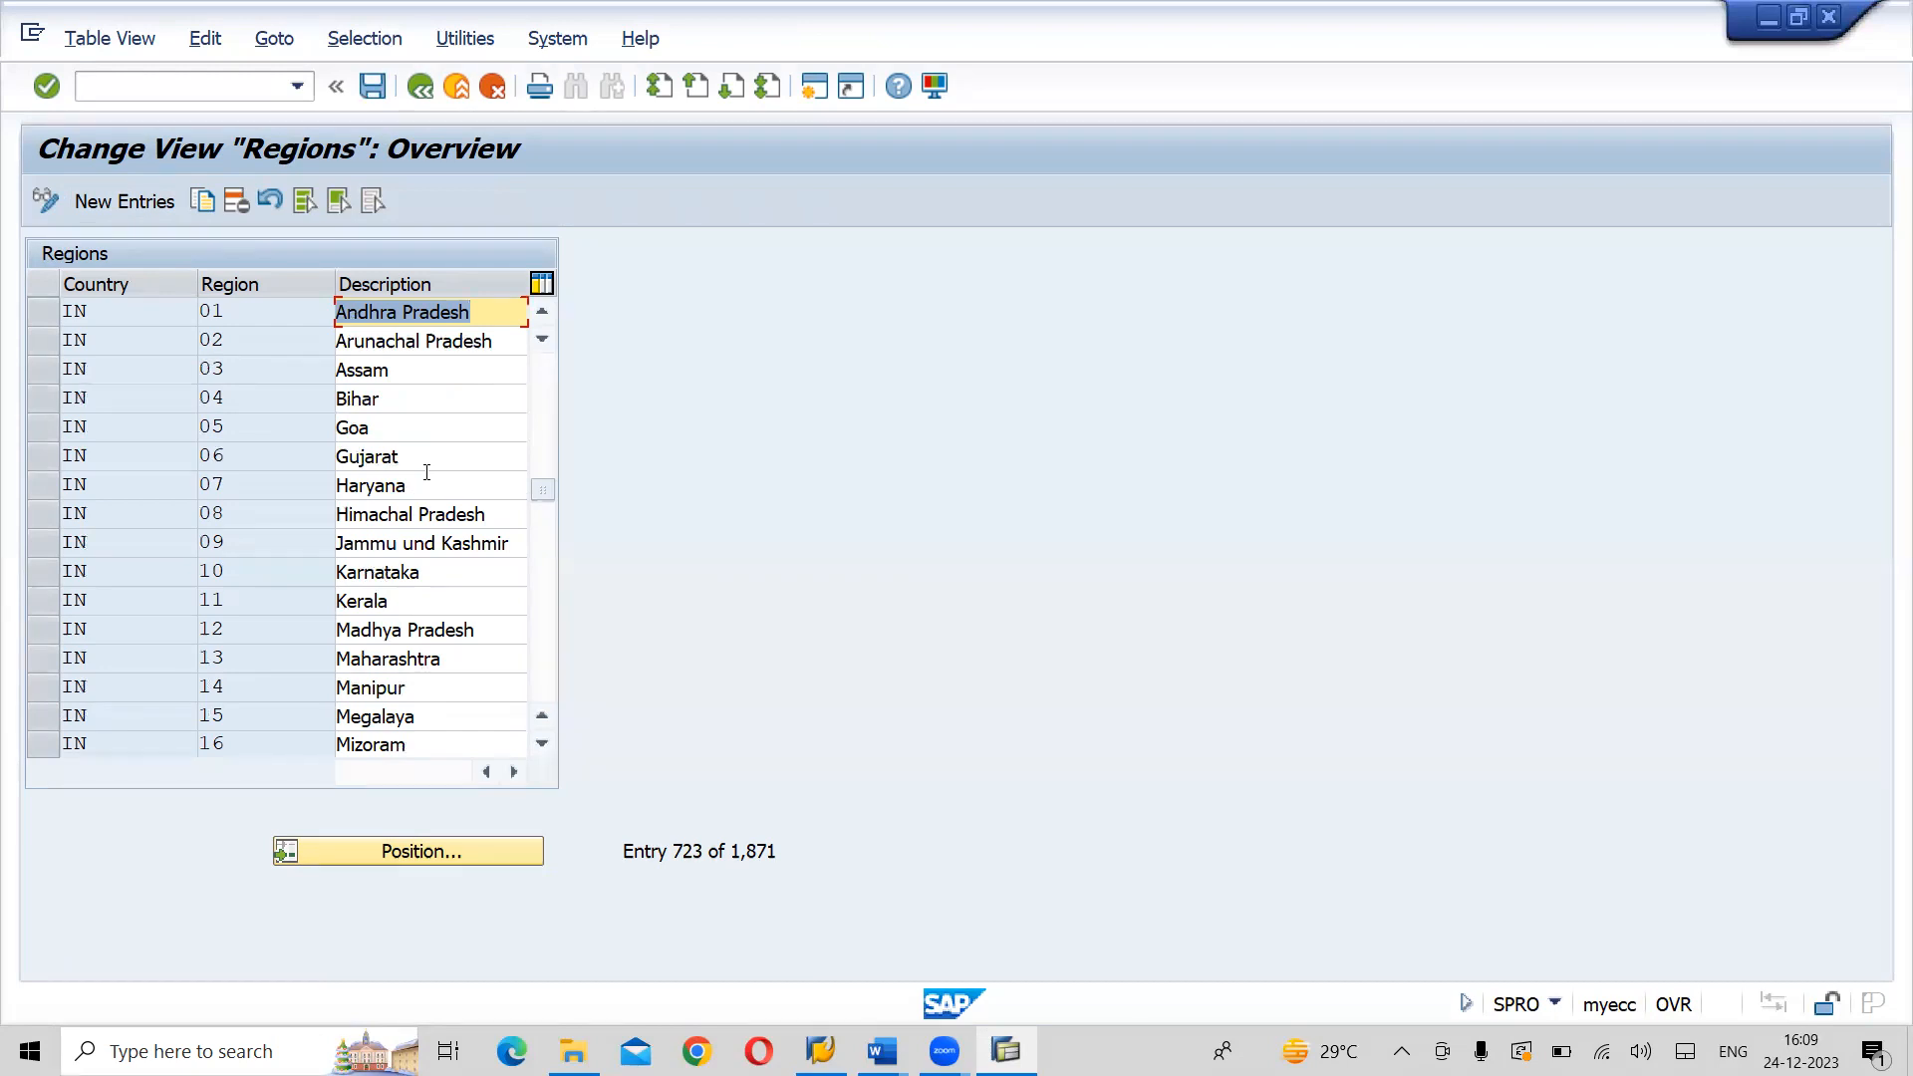
- Create a new region entry with country IN, region 36 and description Telangana
{"action": "left_click", "coordinate": [134, 207]}
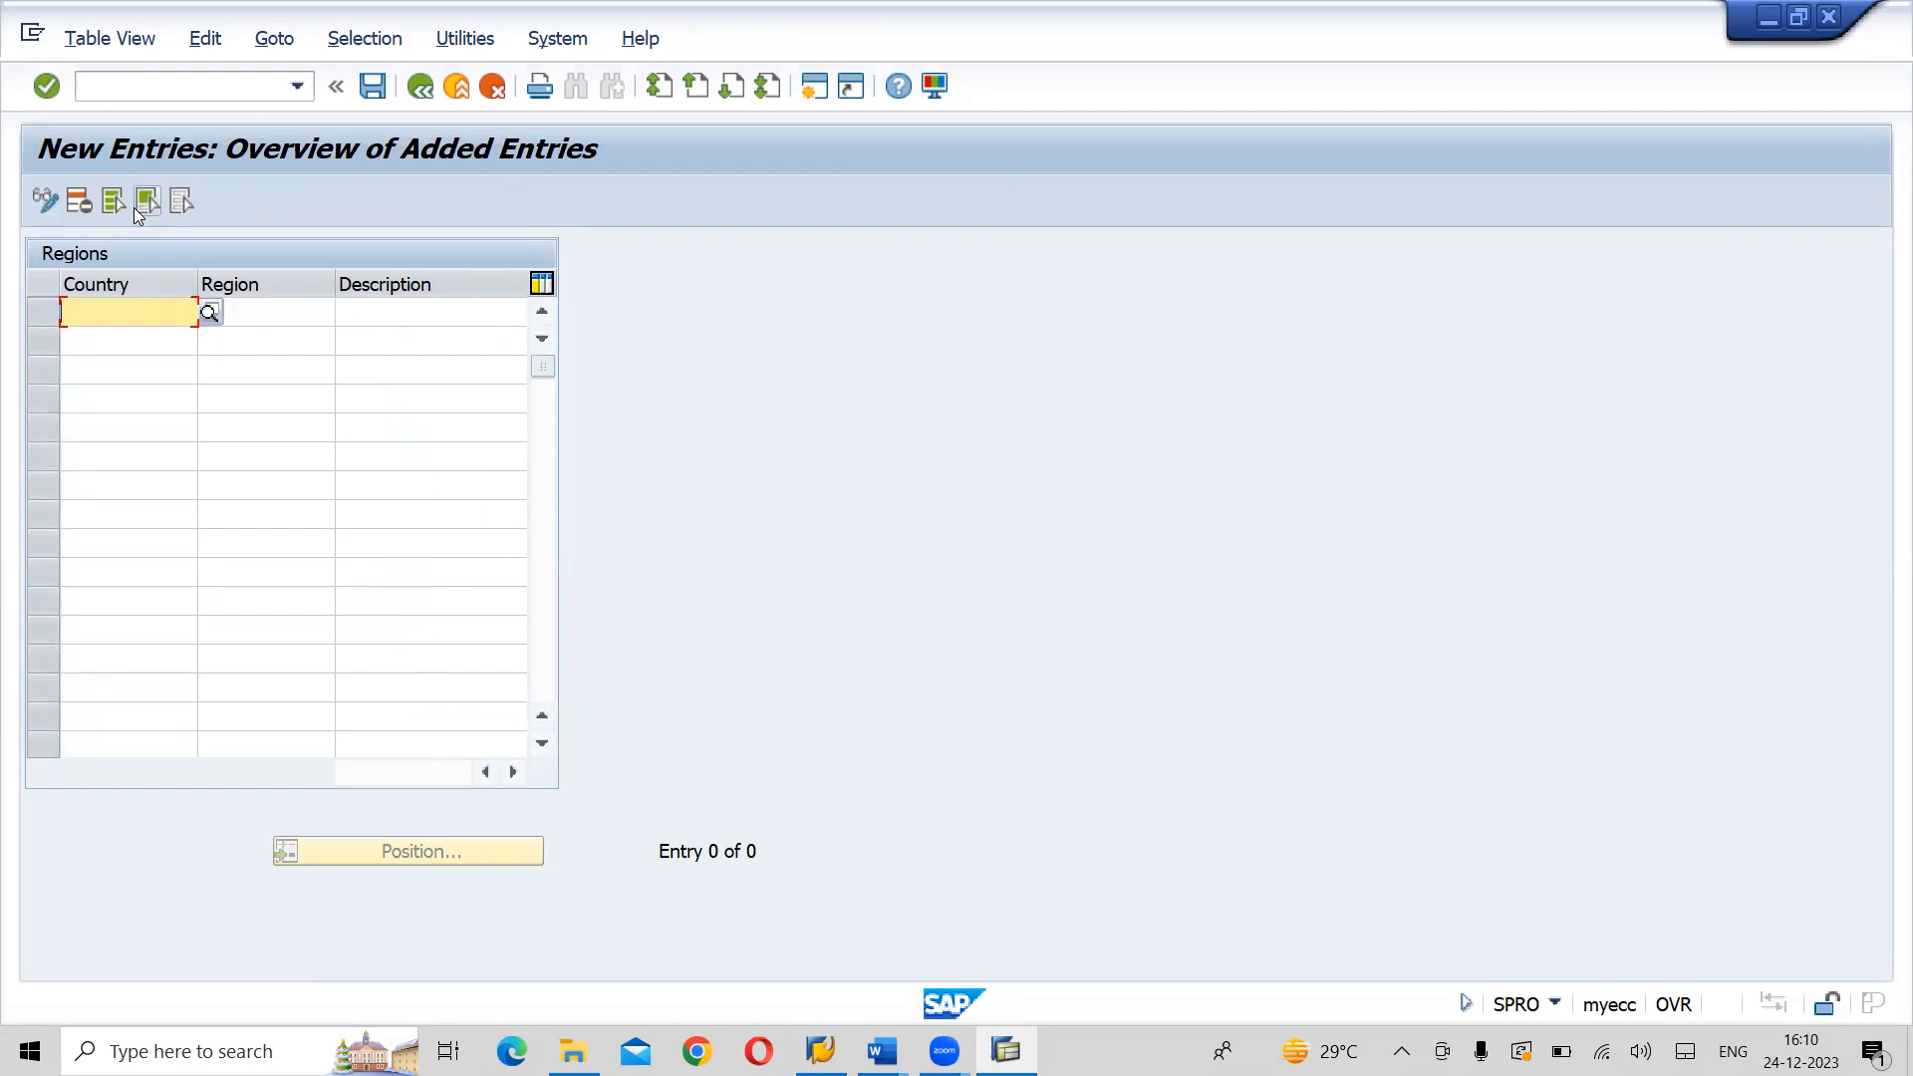
{"action": "type", "text": "IN"}
{"action": "key", "text": "Down"}
{"action": "key", "text": "Return"}
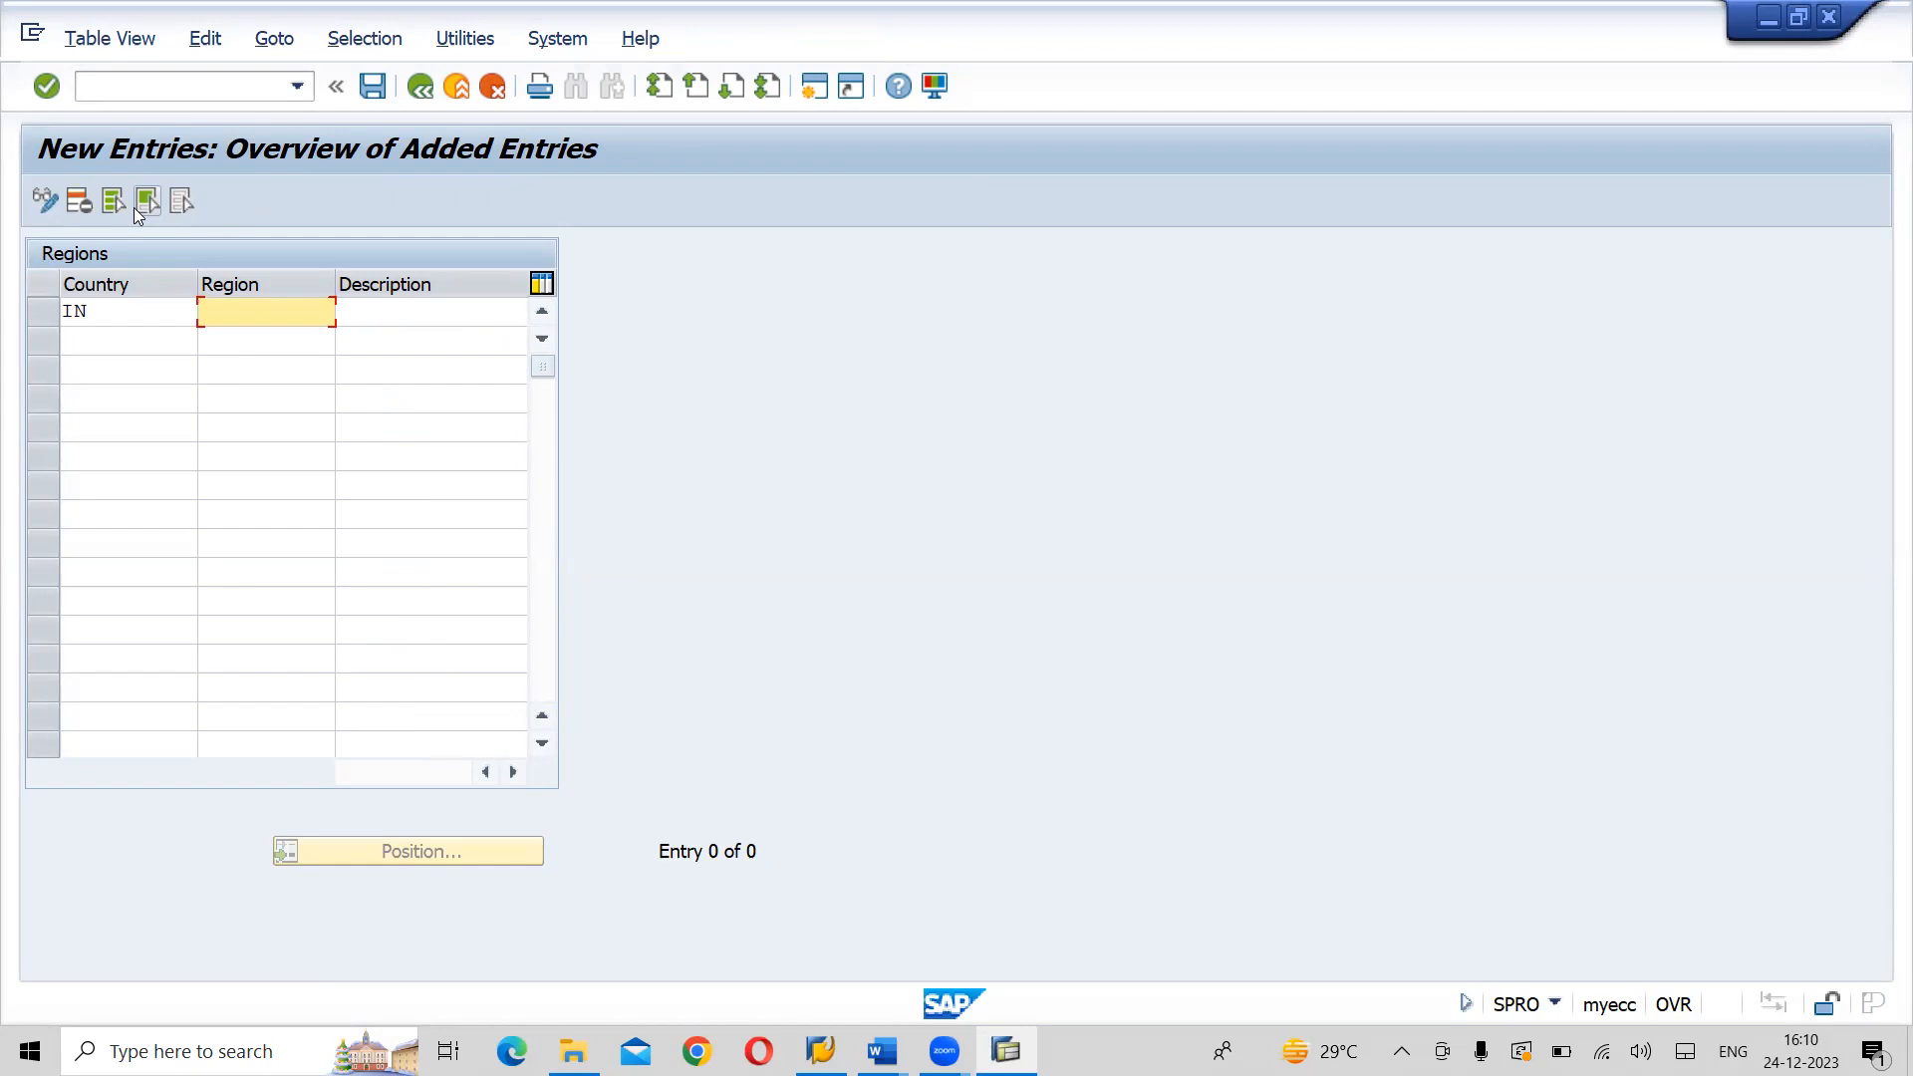
{"action": "type", "text": "36"}
{"action": "key", "text": "Tab"}
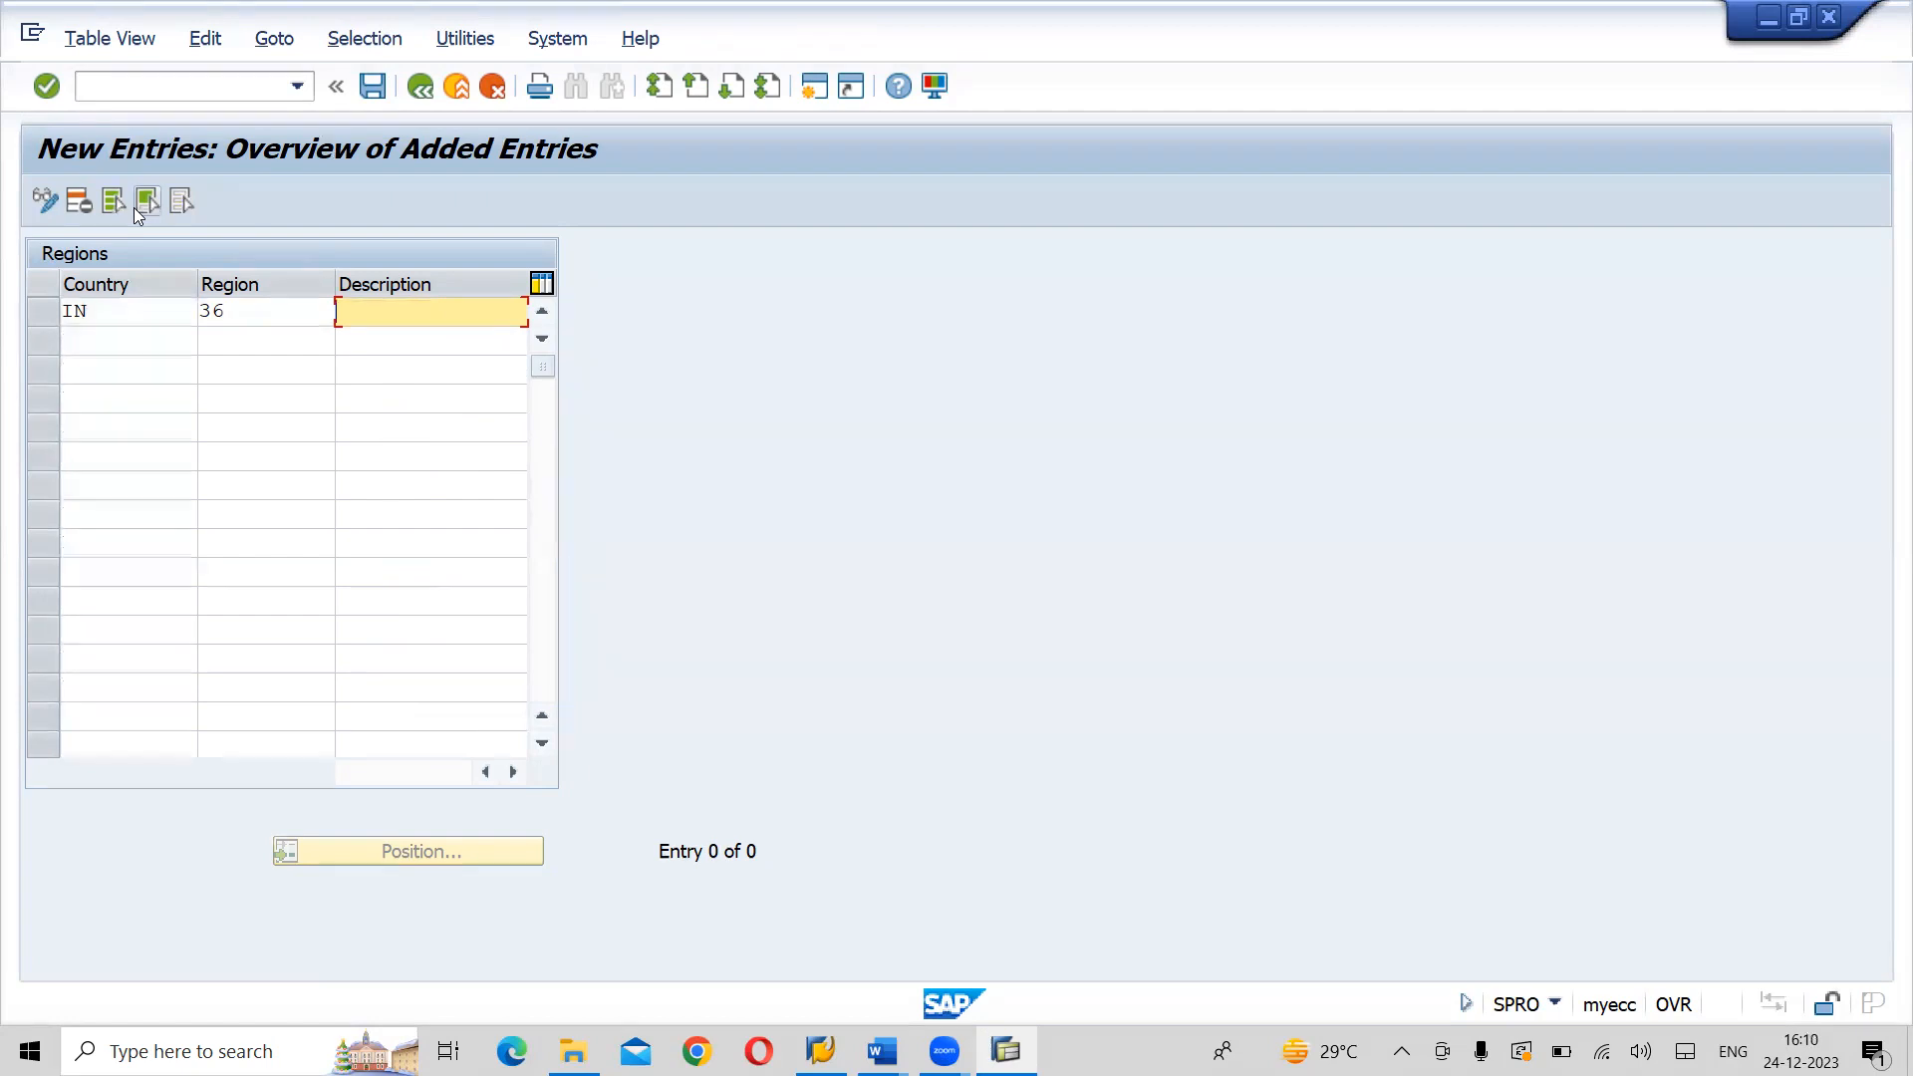
{"action": "type", "text": "Tel"}
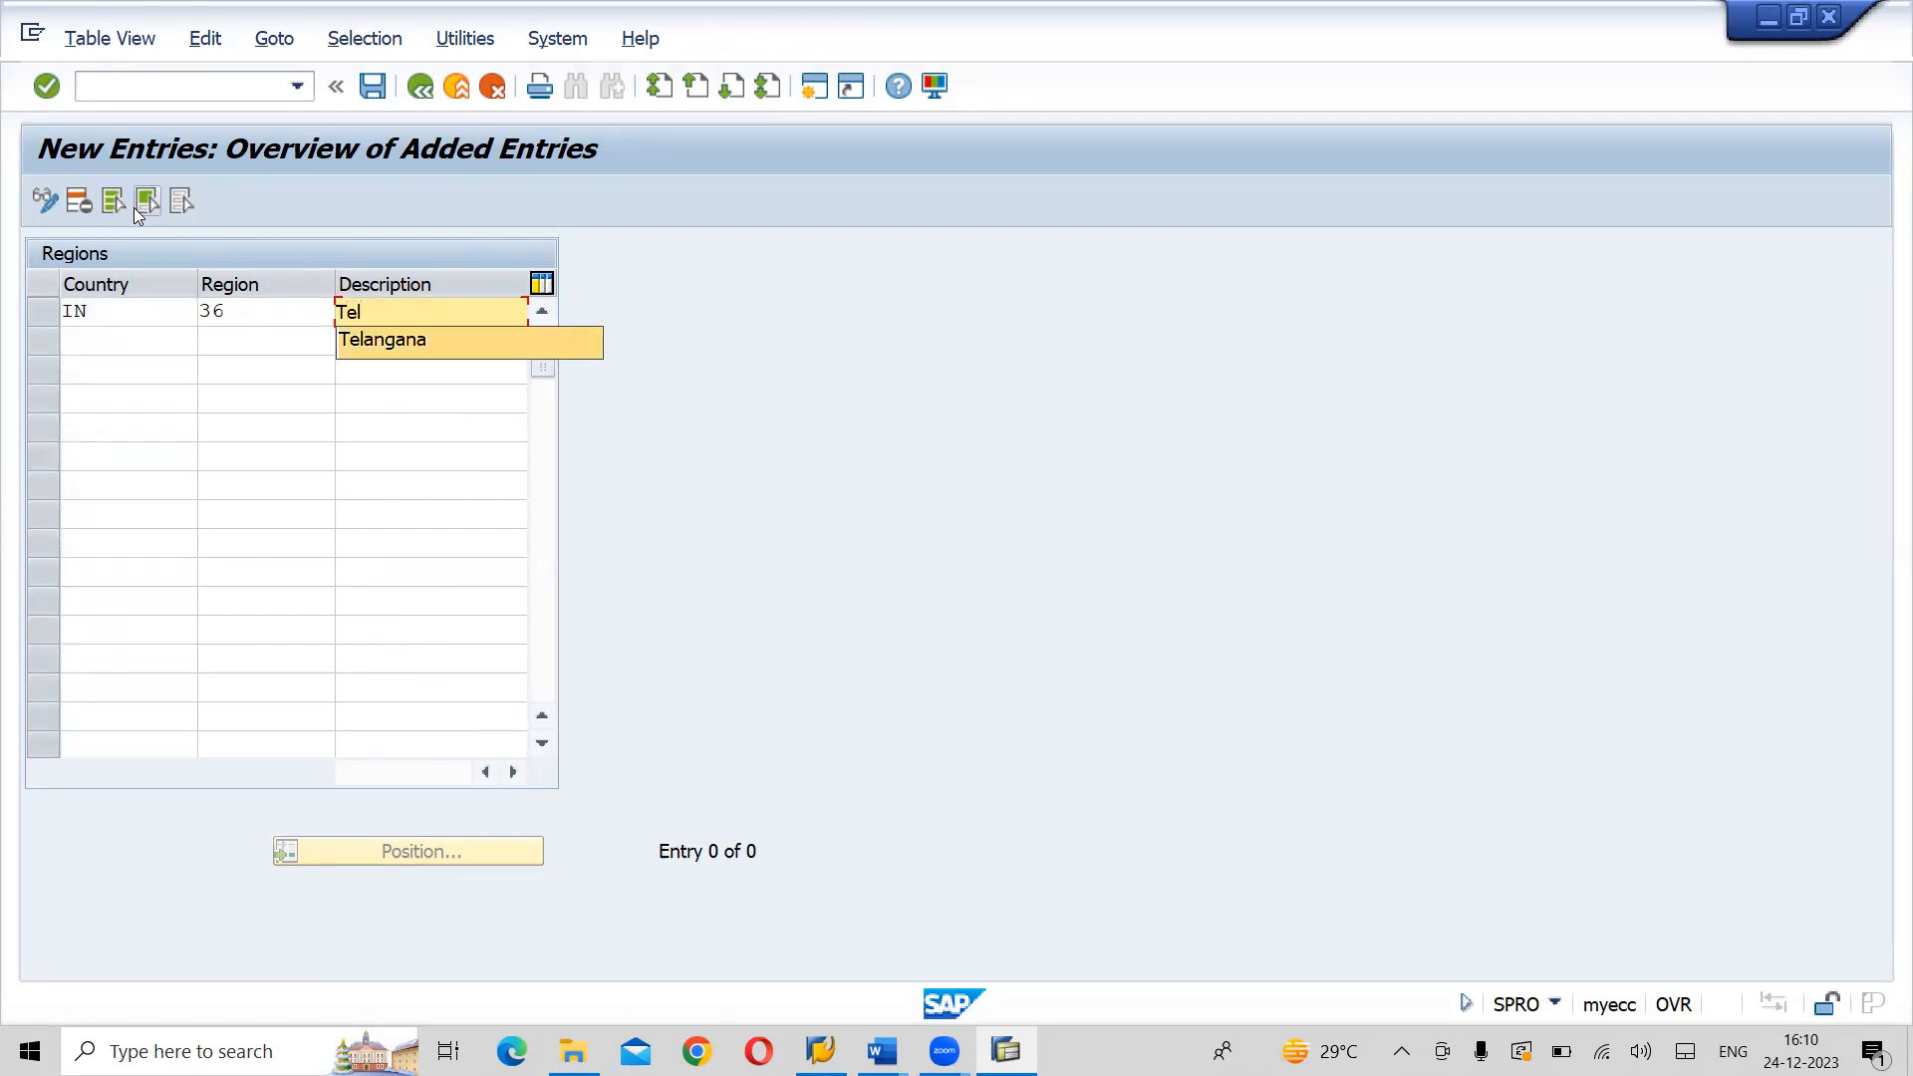
{"action": "key", "text": "Return"}
{"action": "key", "text": "Tab"}
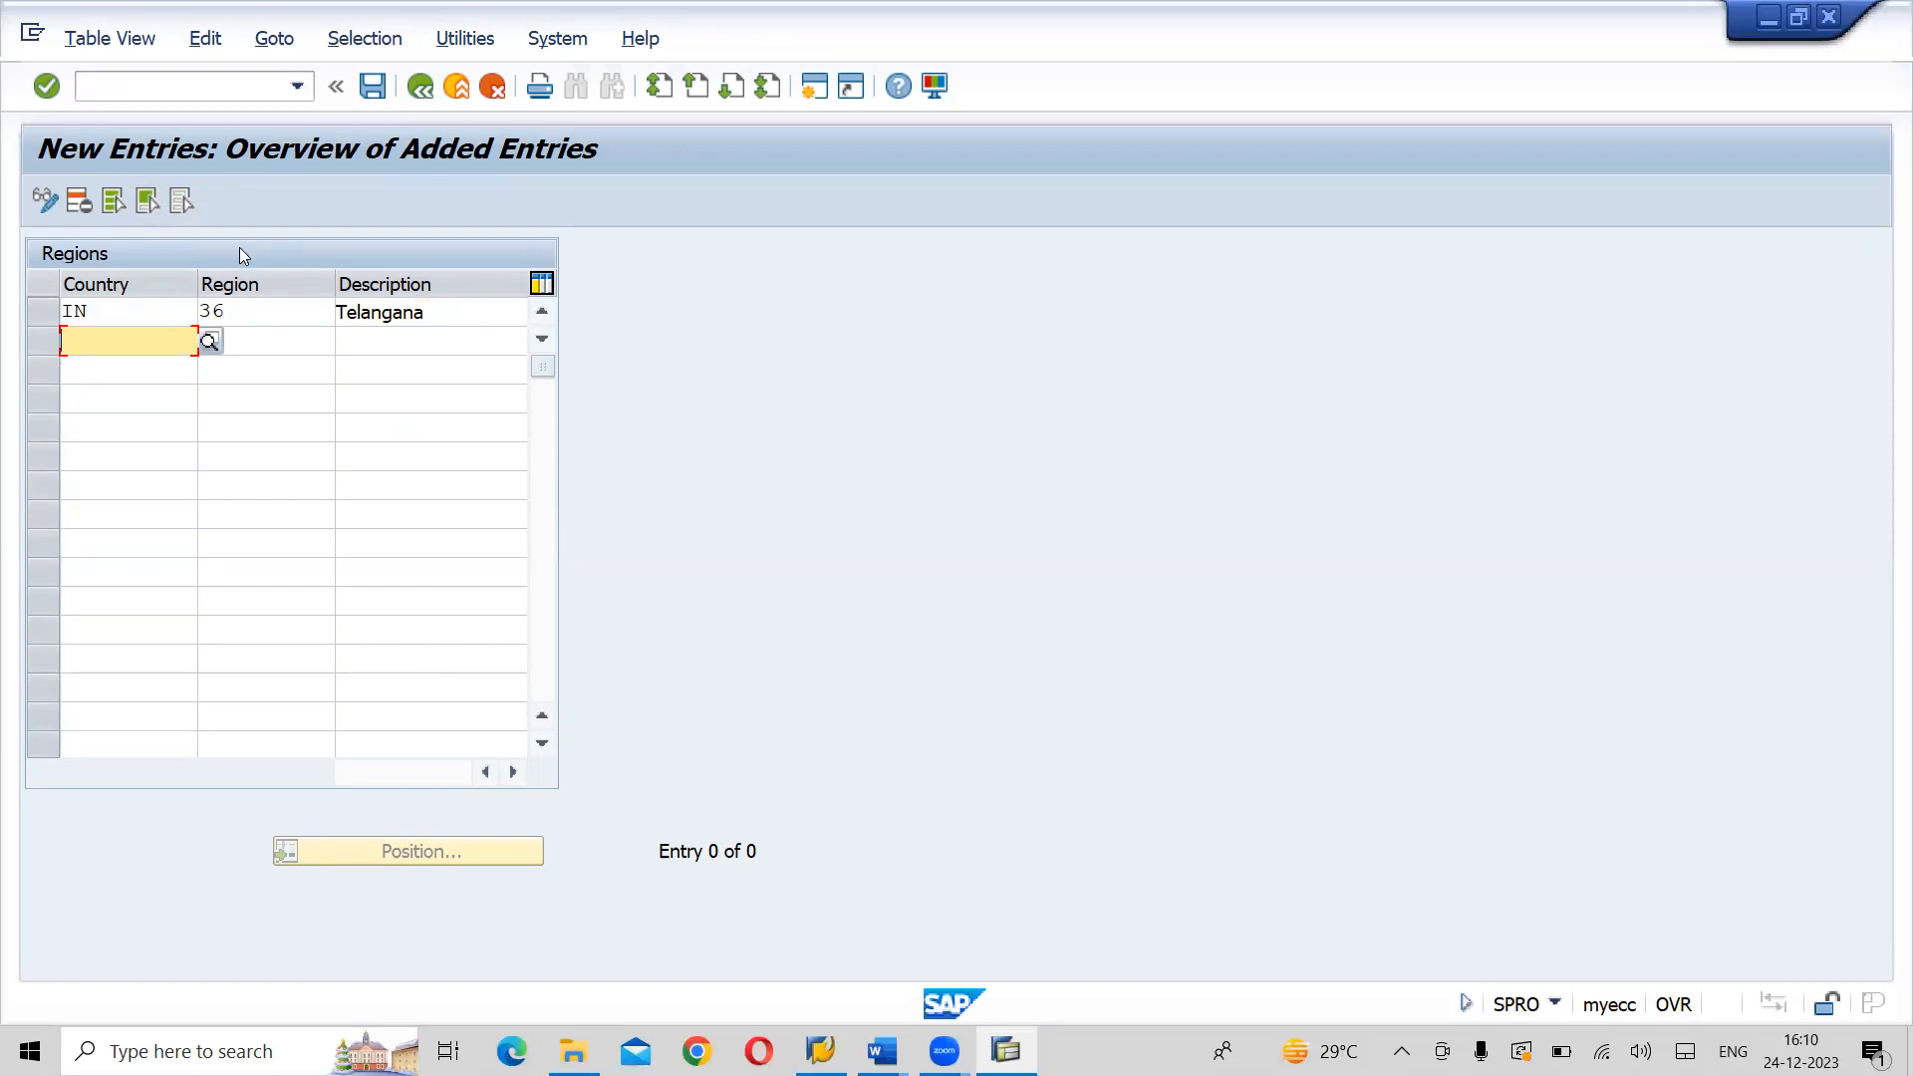
- Start a second new region entry below Telangana with country IN
{"action": "left_click", "coordinate": [243, 315]}
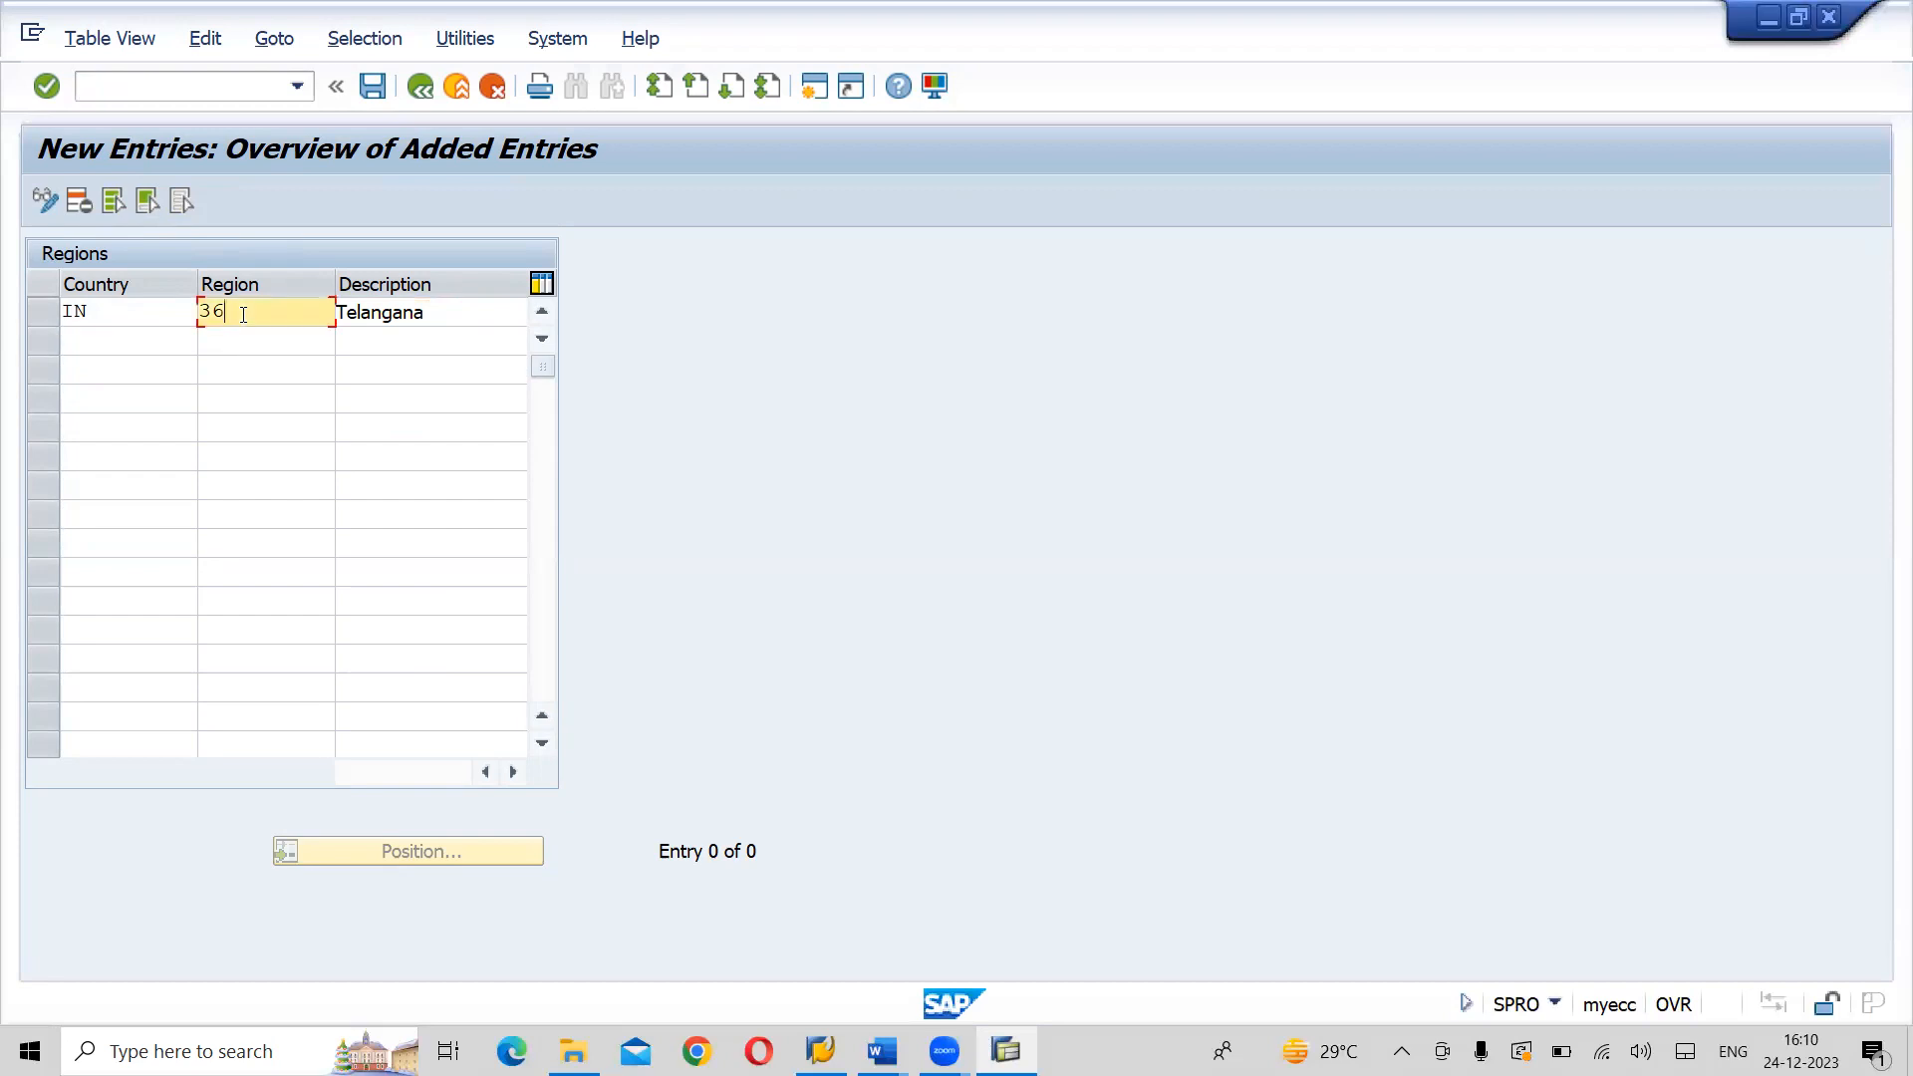
{"action": "left_click", "coordinate": [121, 343]}
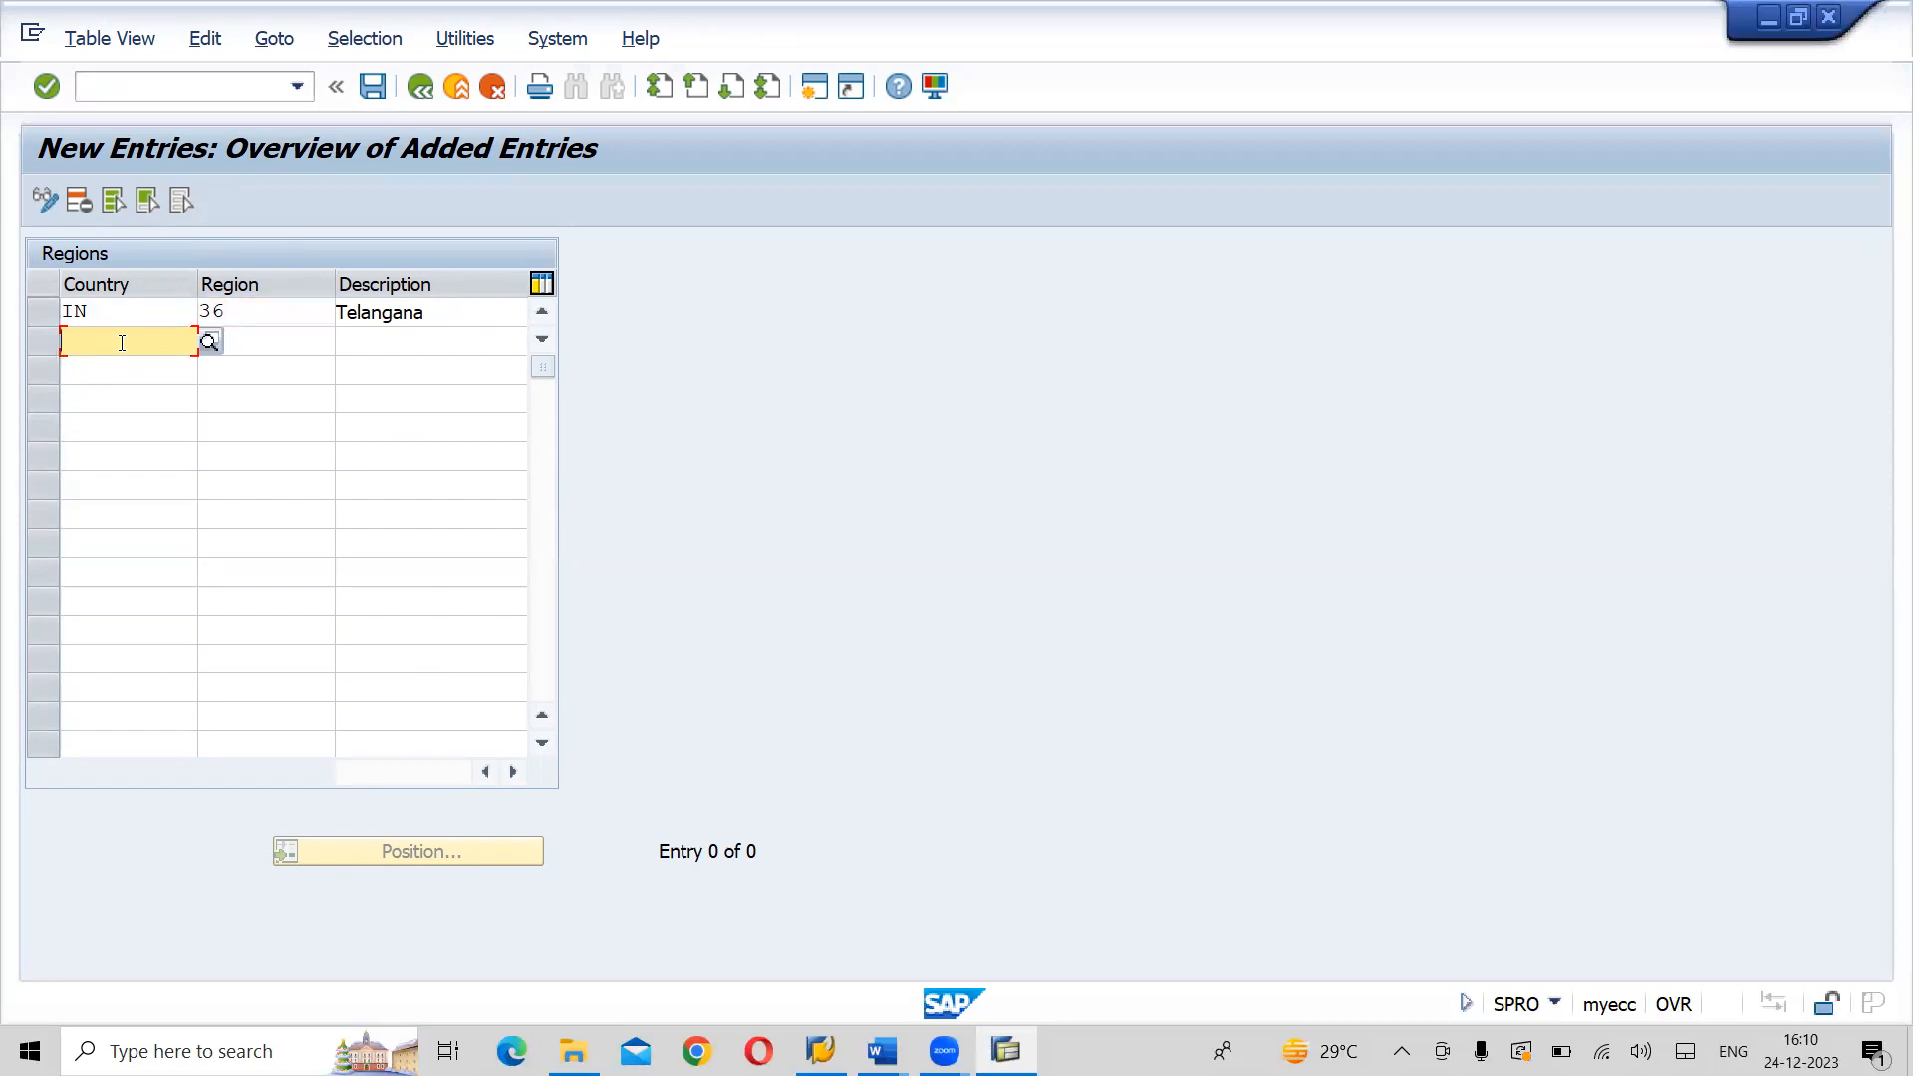
{"action": "type", "text": "IN"}
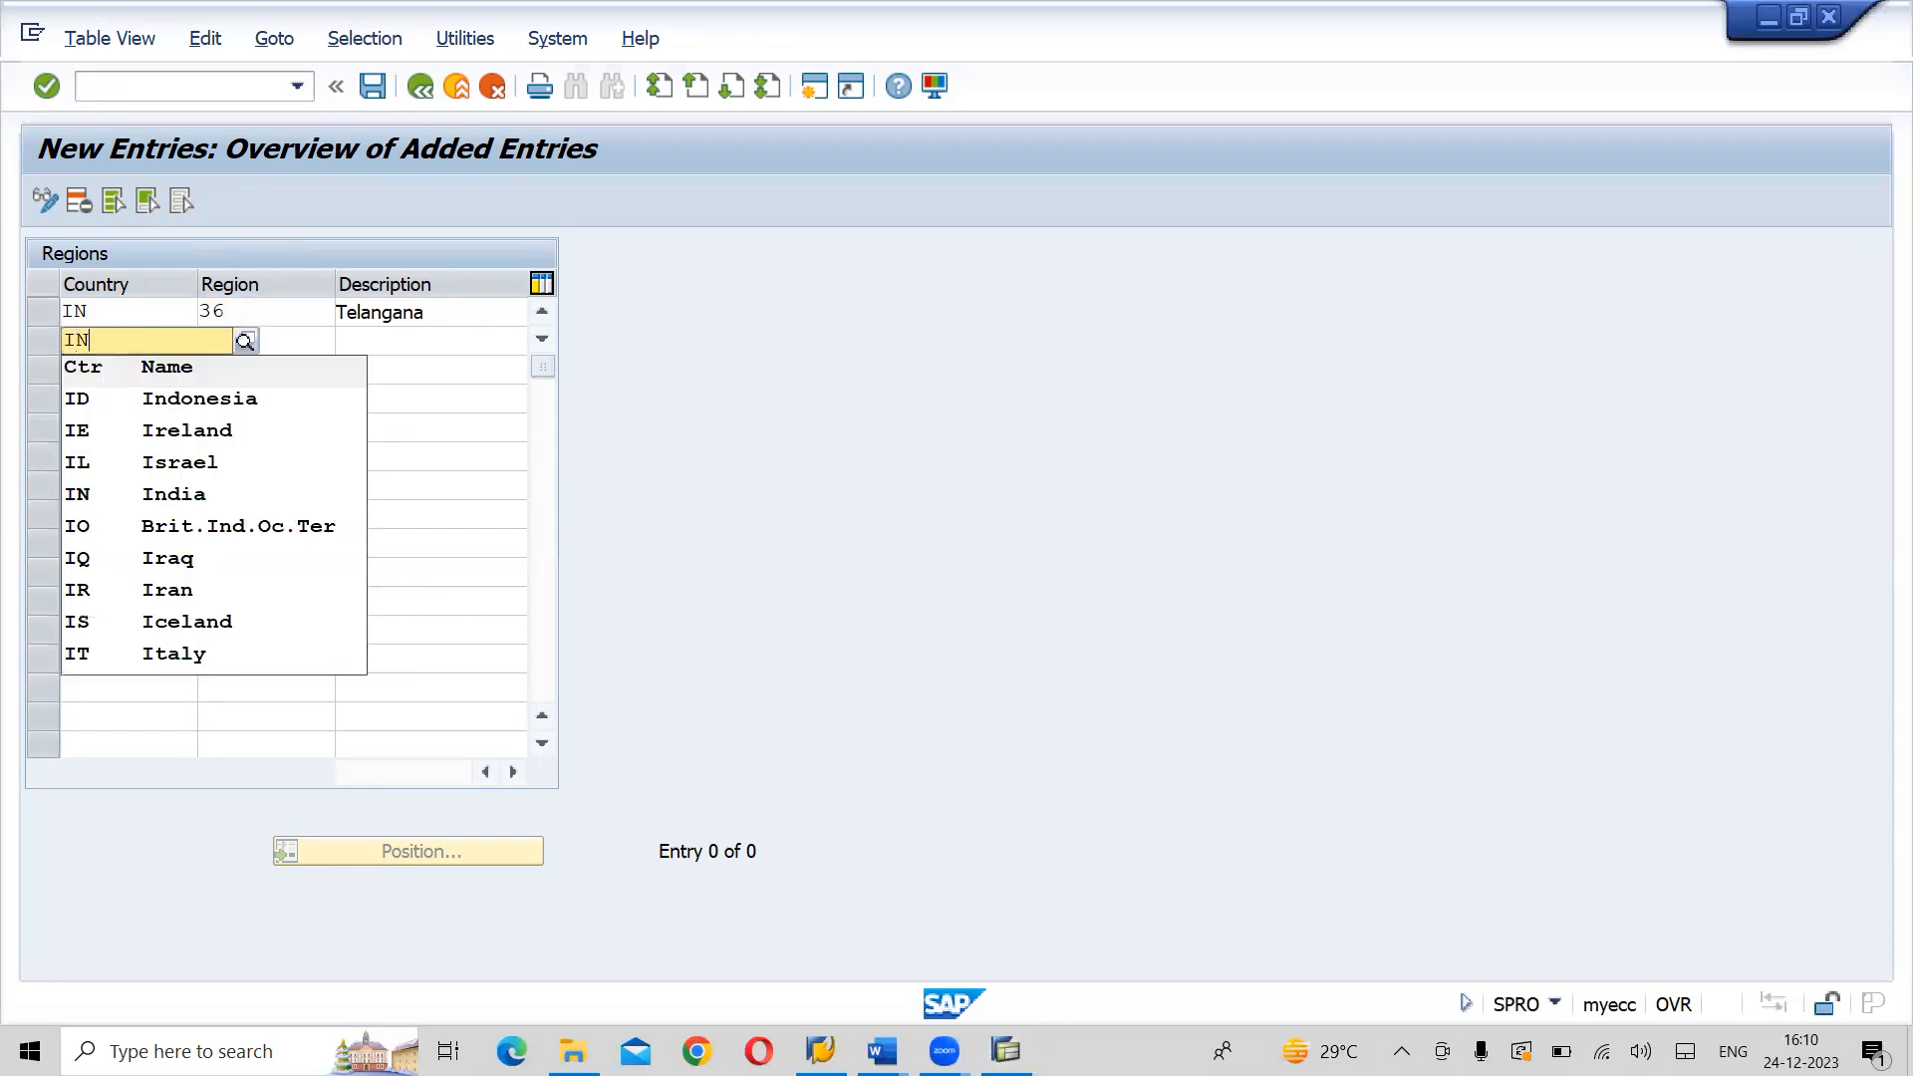
{"action": "key", "text": "Down"}
{"action": "key", "text": "Tab"}
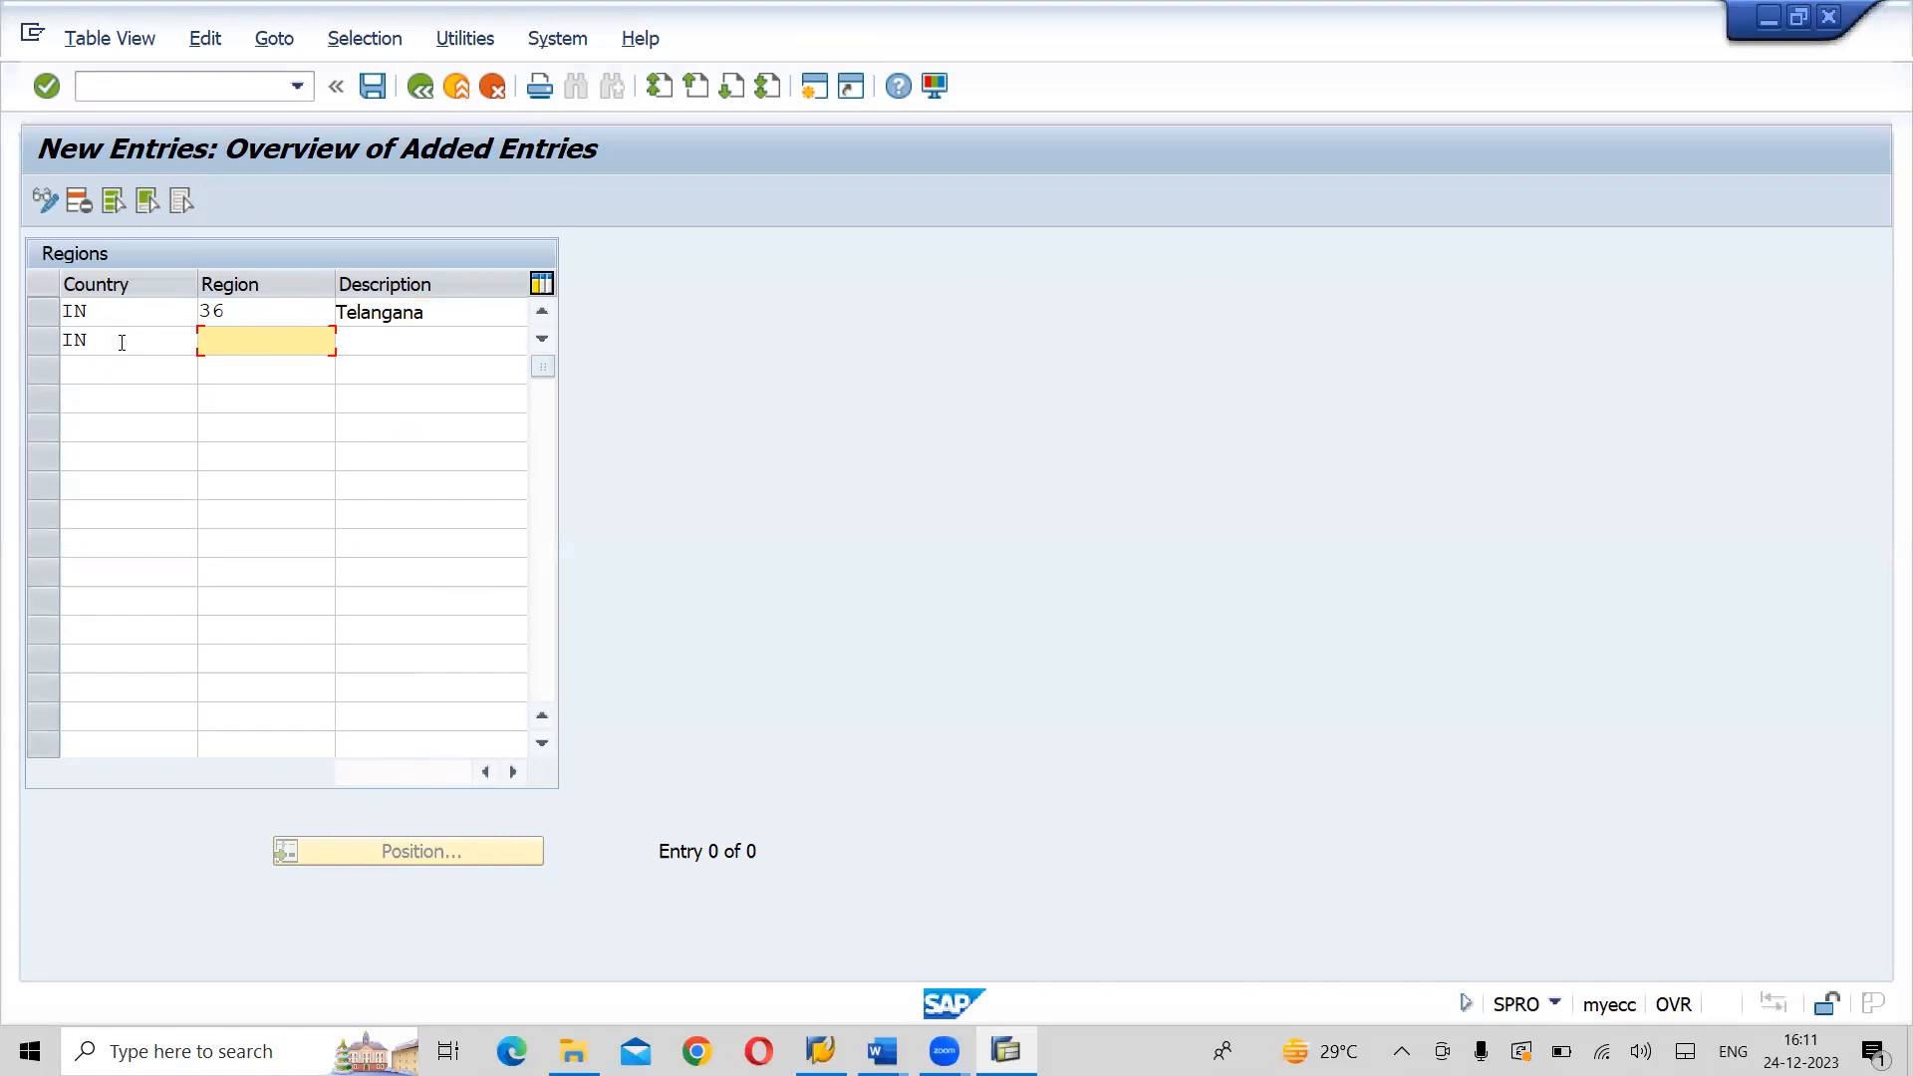
- Complete the second IN entry with region 37 and description Andhra, and validate the new regions
{"action": "type", "text": "37"}
{"action": "key", "text": "Tab"}
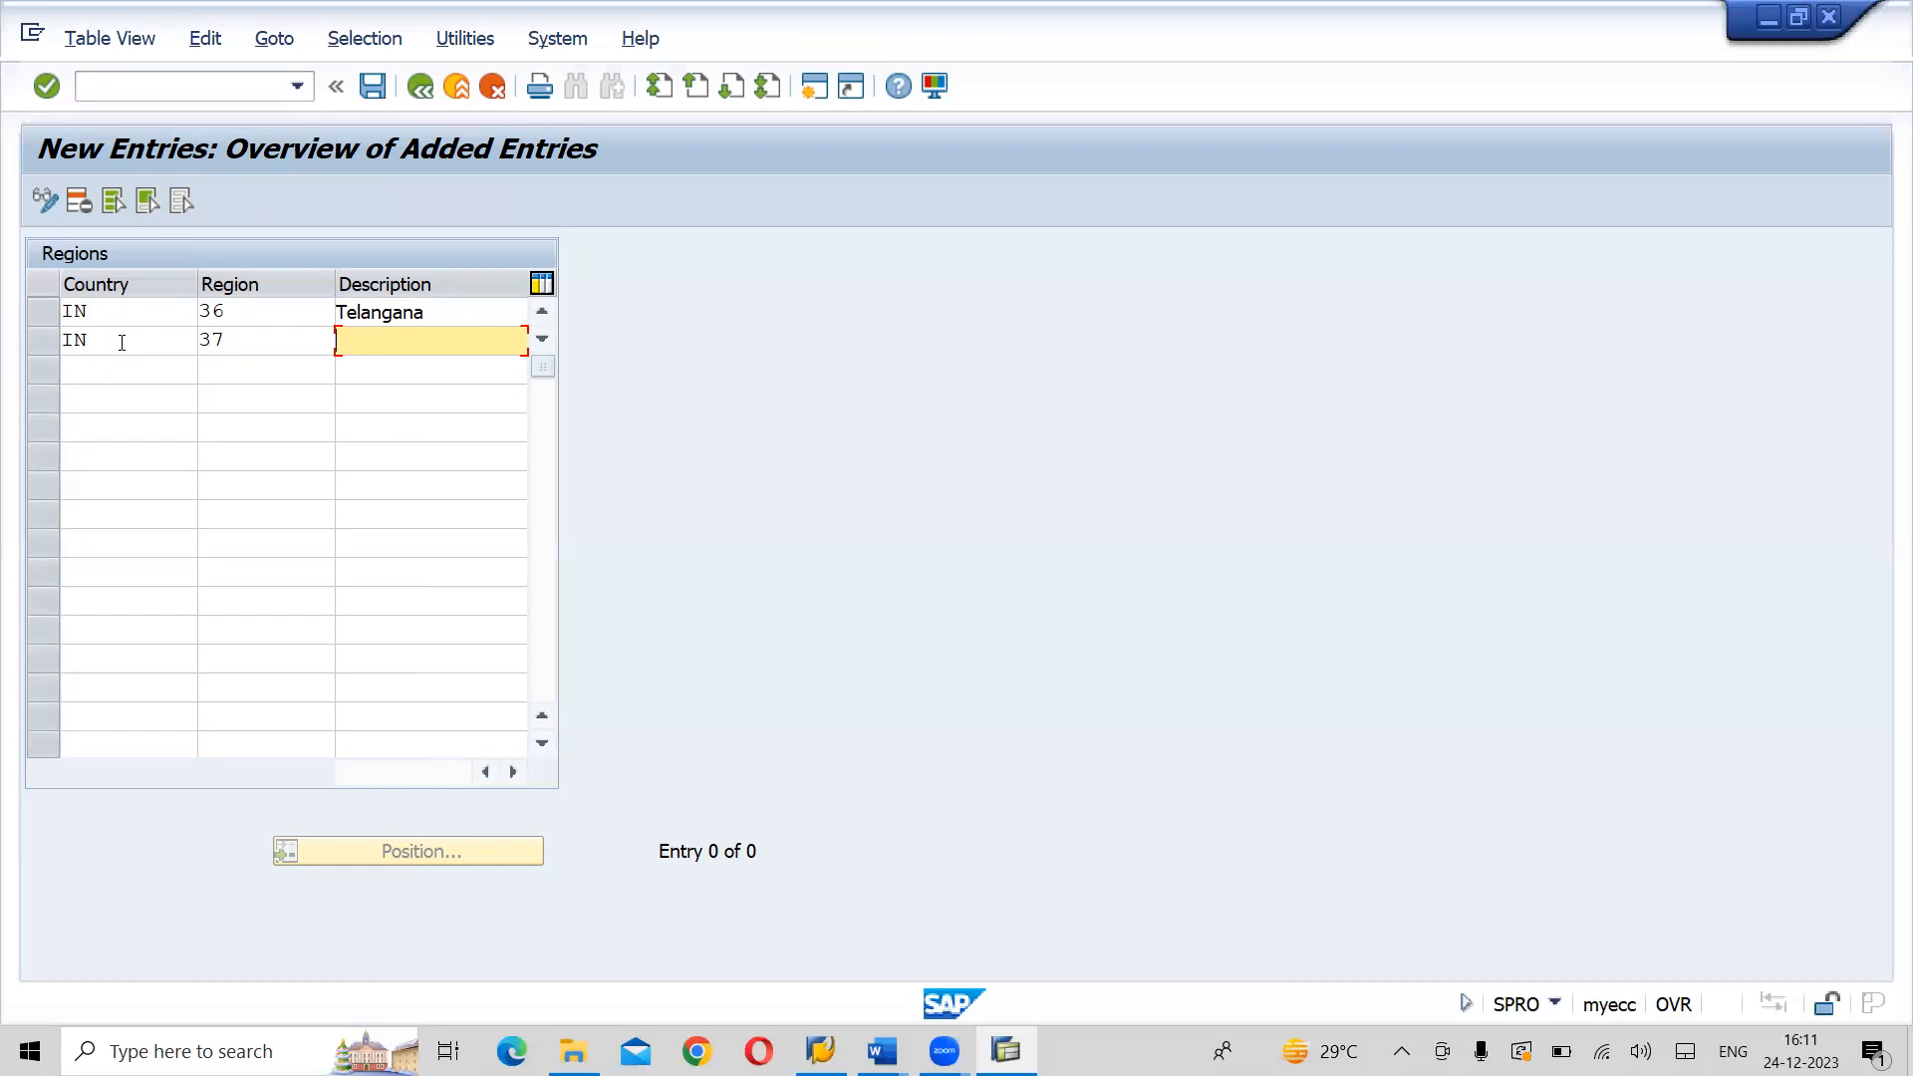
{"action": "type", "text": "Andh"}
{"action": "key", "text": "Return"}
{"action": "key", "text": "Return"}
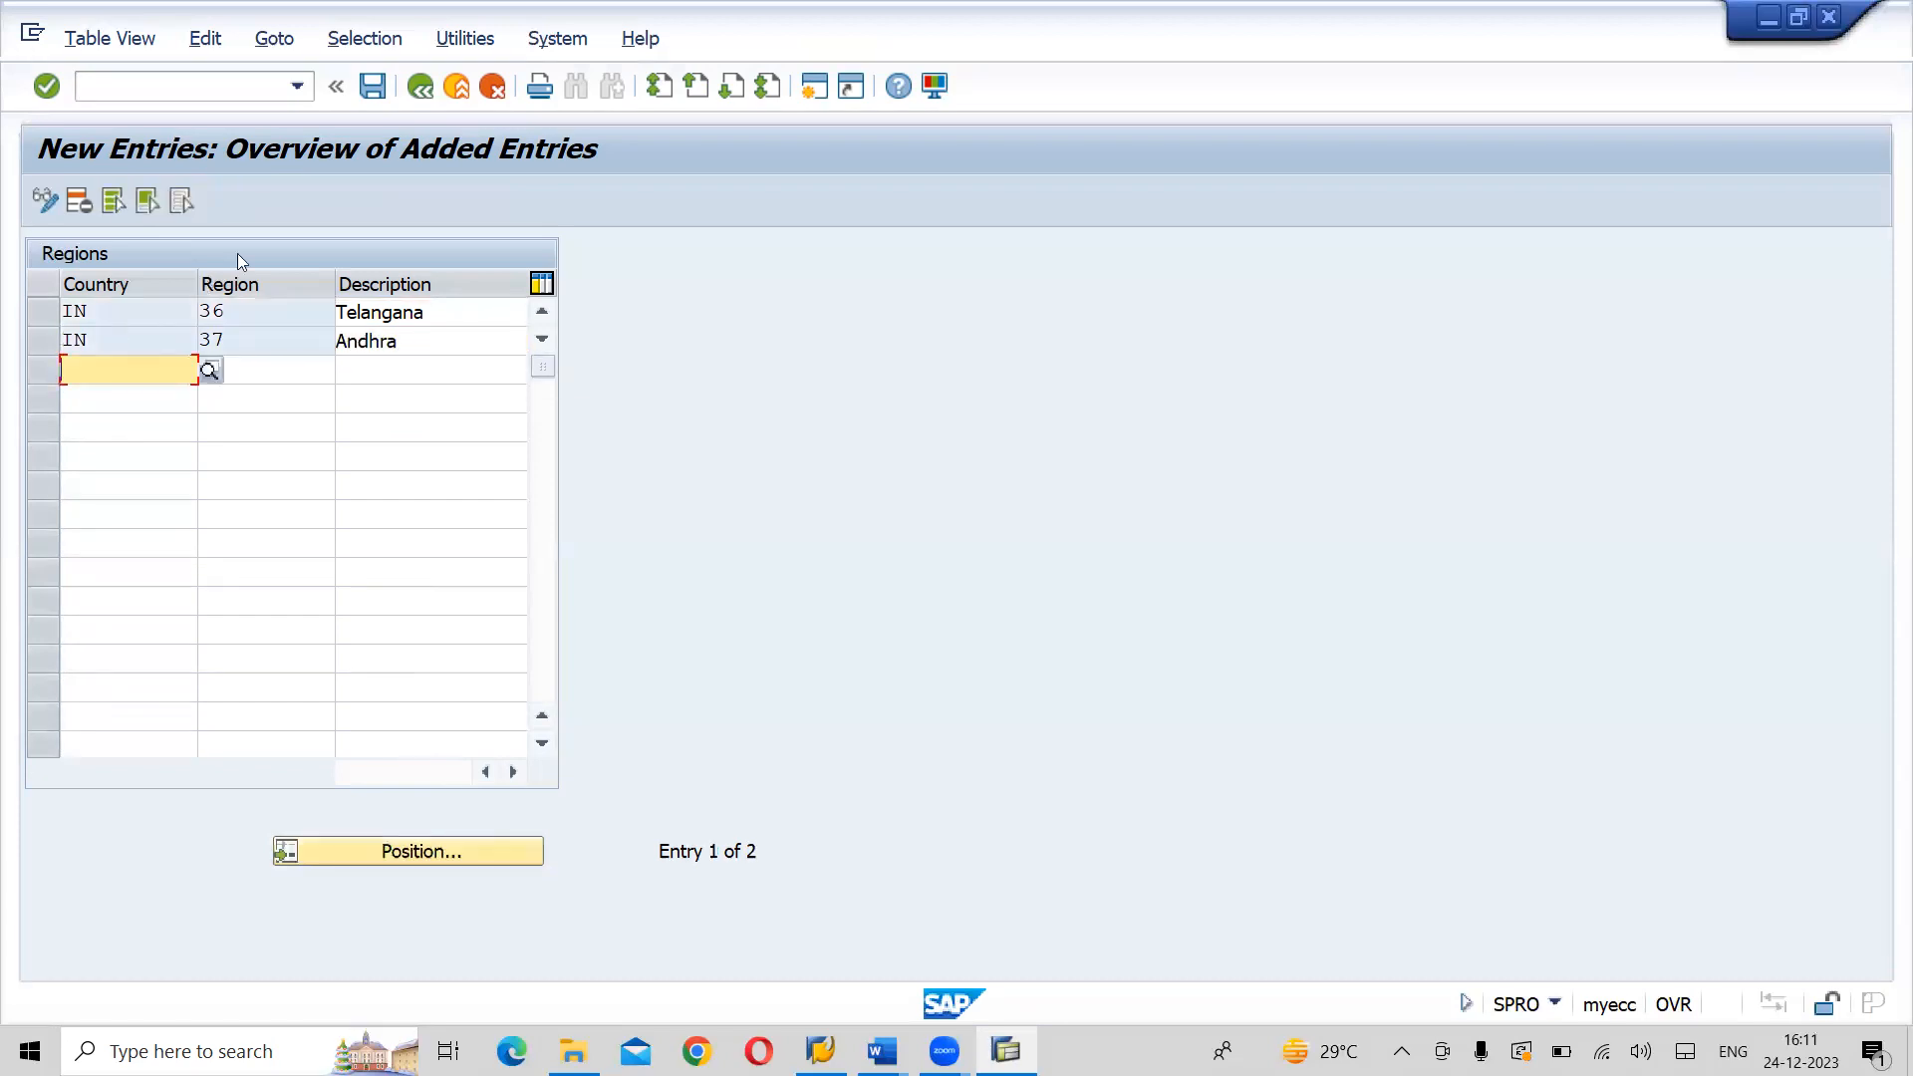
- Save the new regions under customizing request Y01K900116, FICO_CD_Lahari Group Company Configuration, chosen from the own requests
{"action": "left_click", "coordinate": [354, 108]}
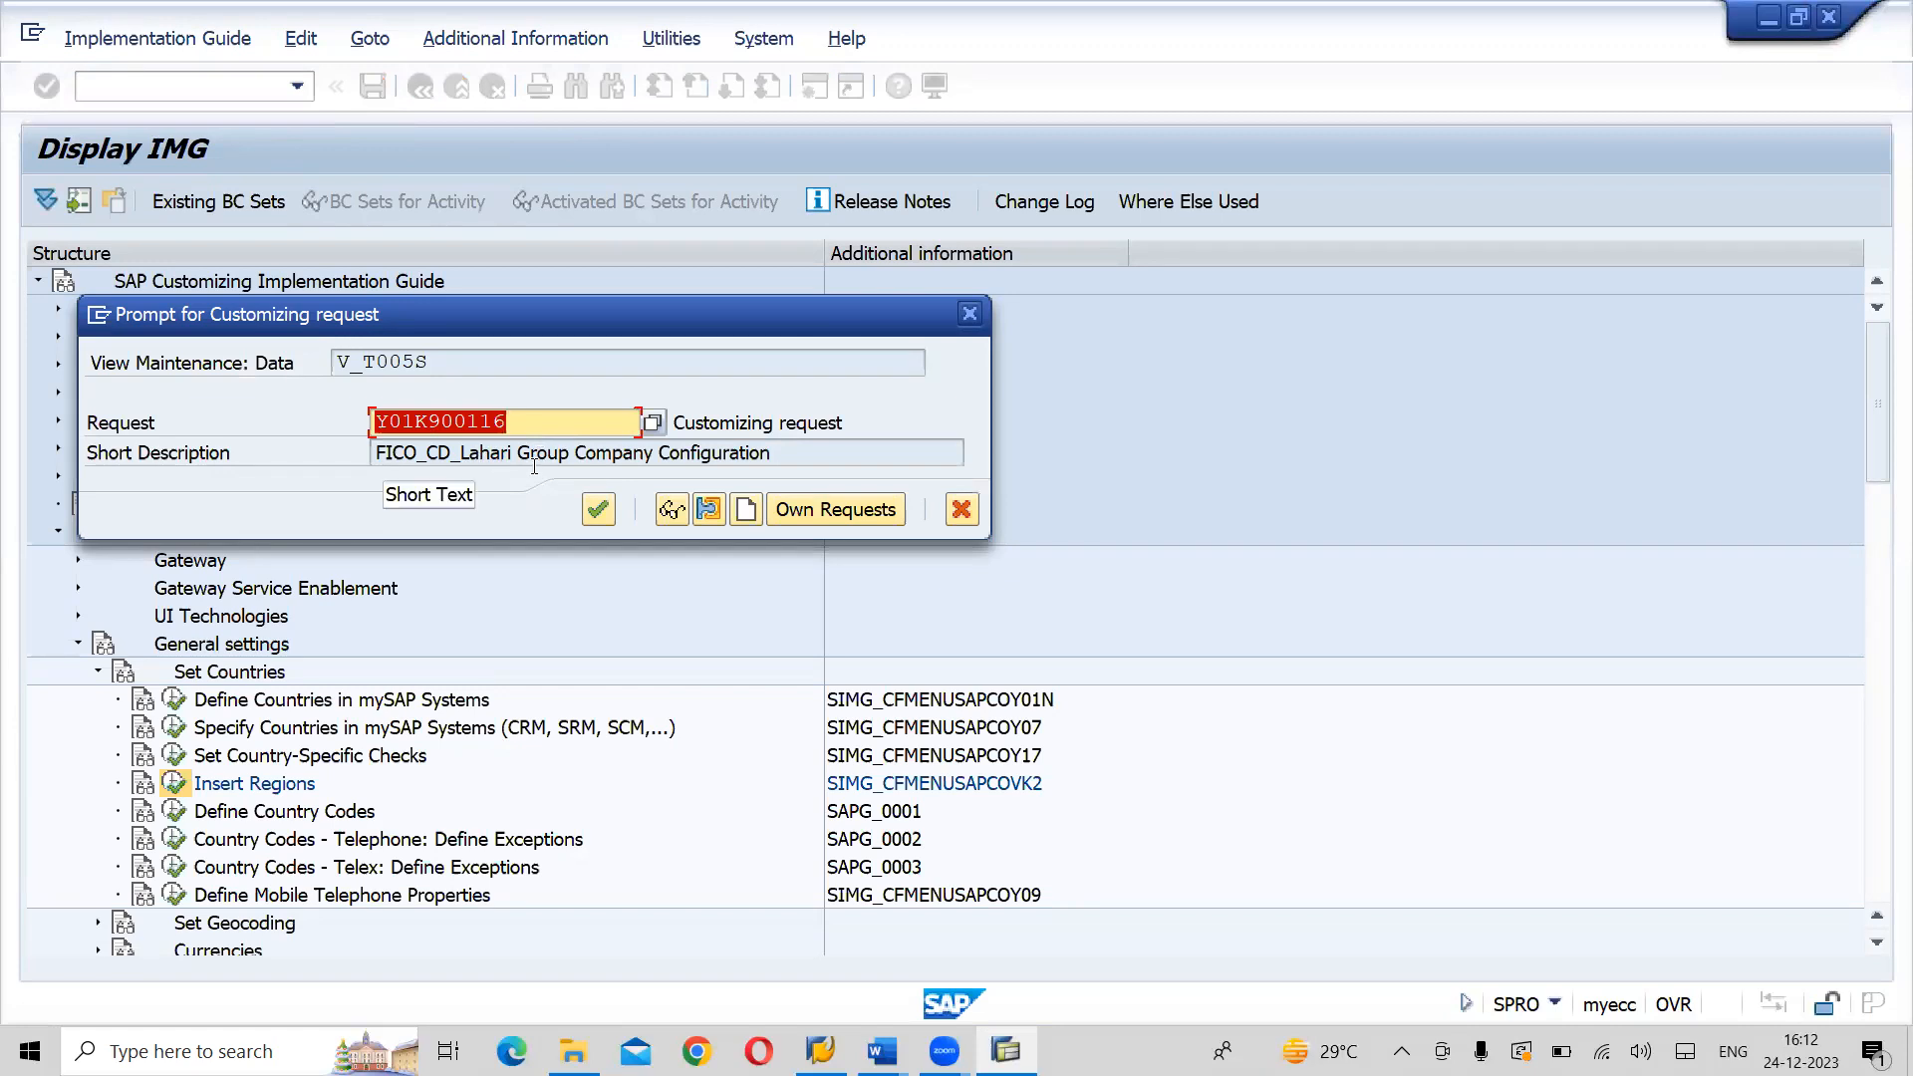
{"action": "left_click", "coordinate": [845, 510]}
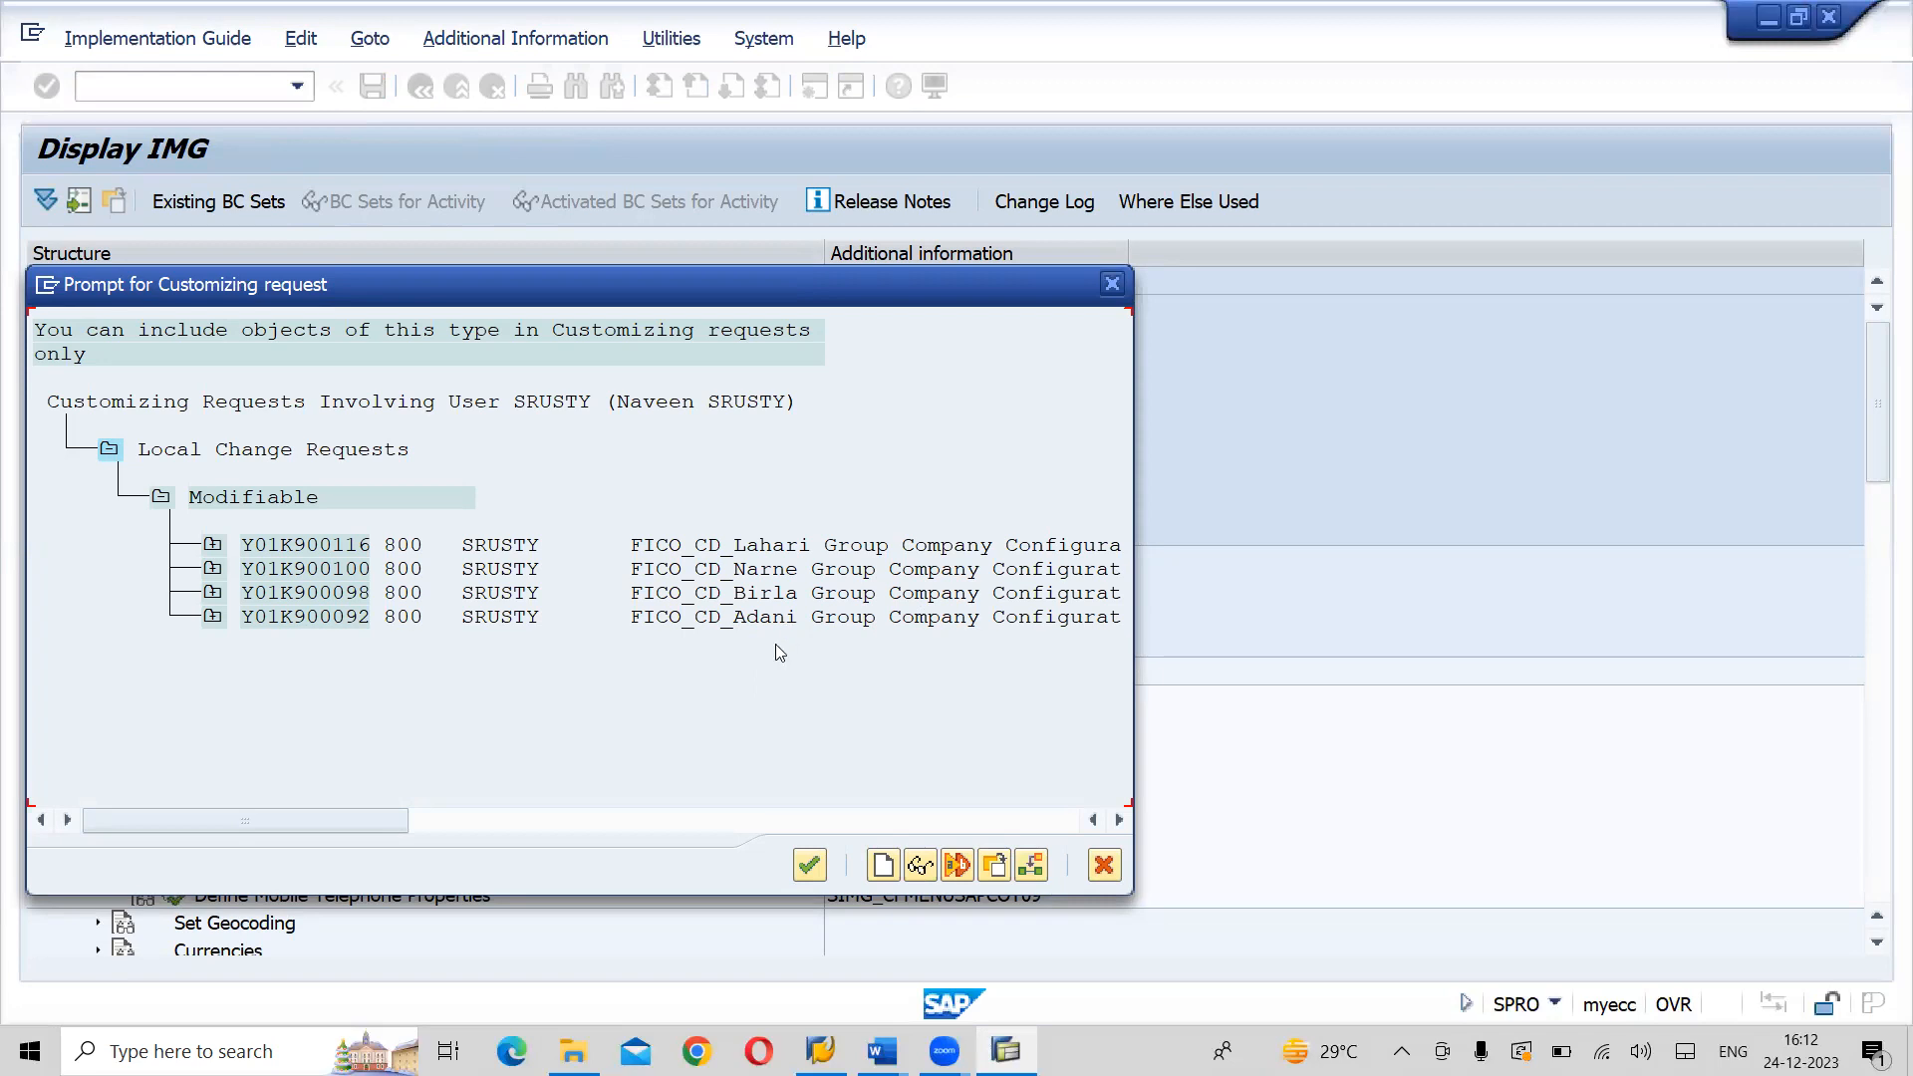
{"action": "double_click", "coordinate": [787, 549]}
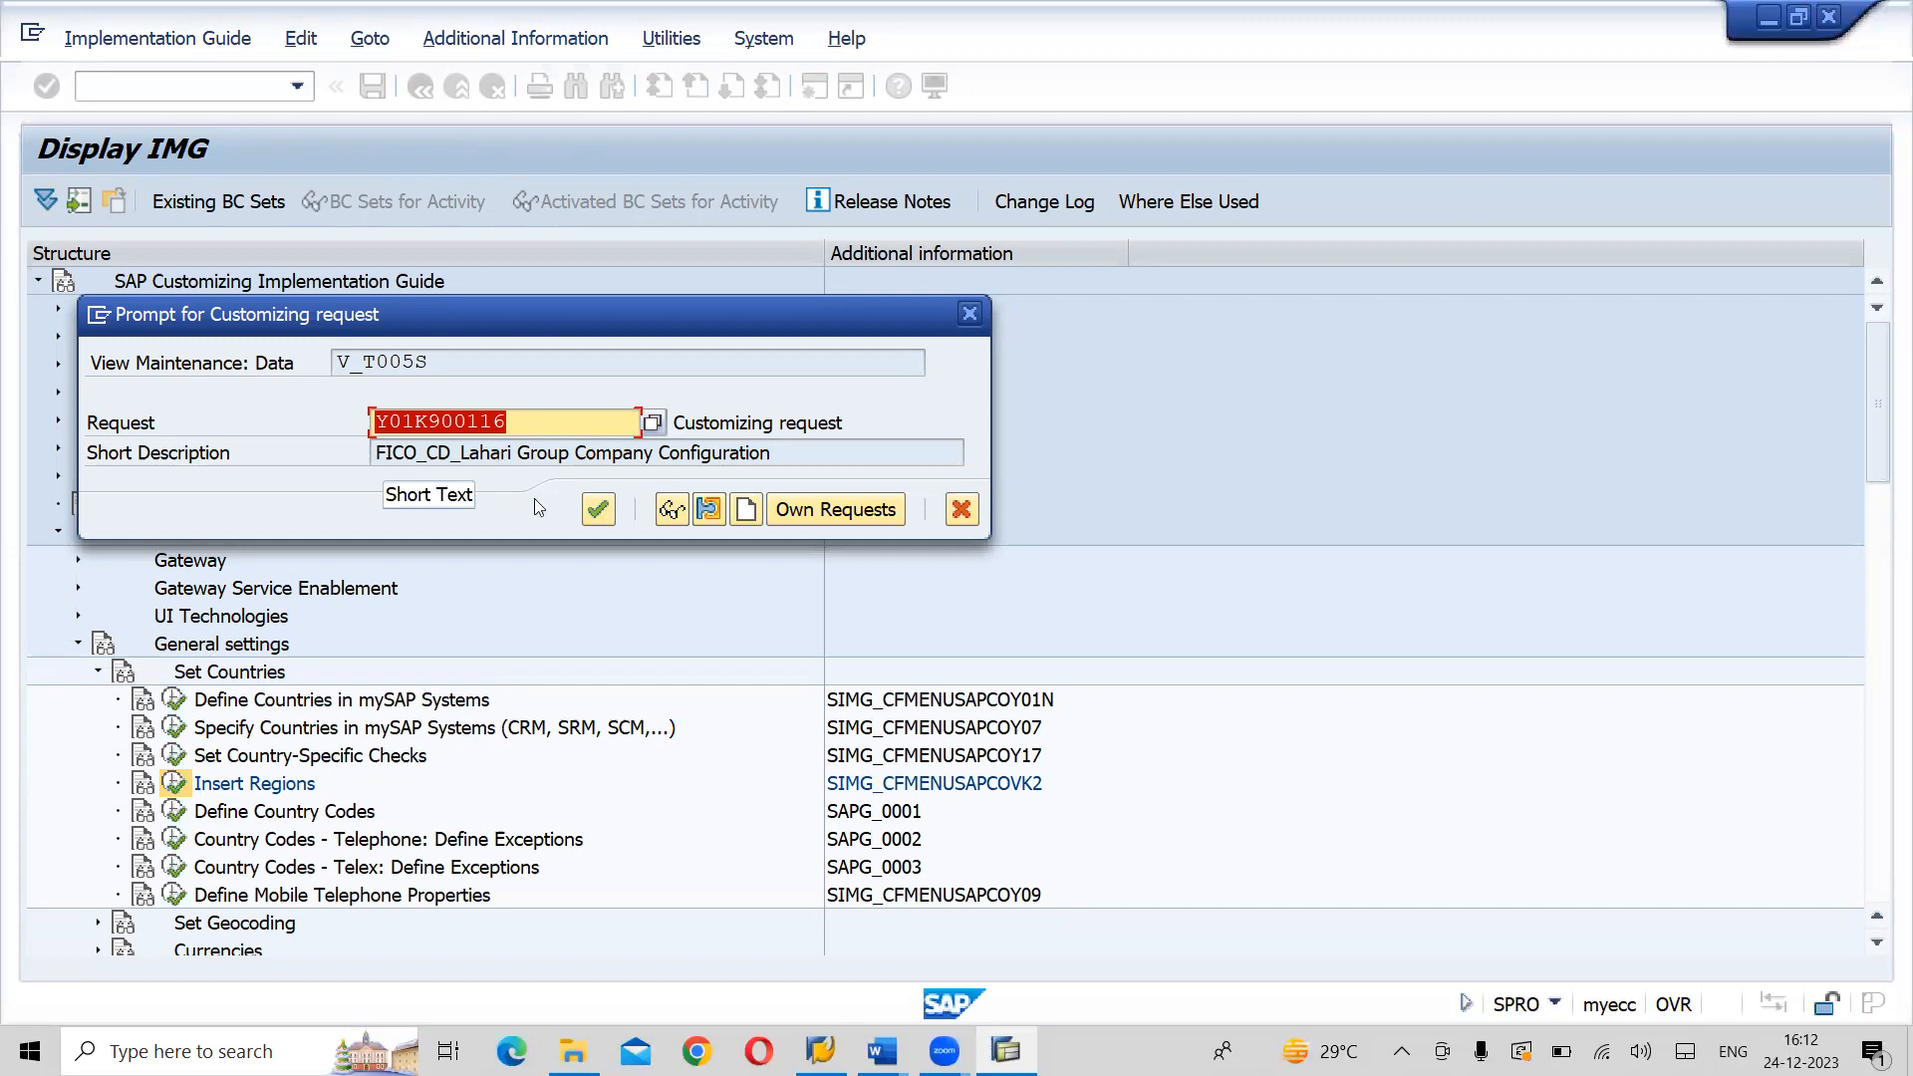
{"action": "left_click", "coordinate": [601, 510]}
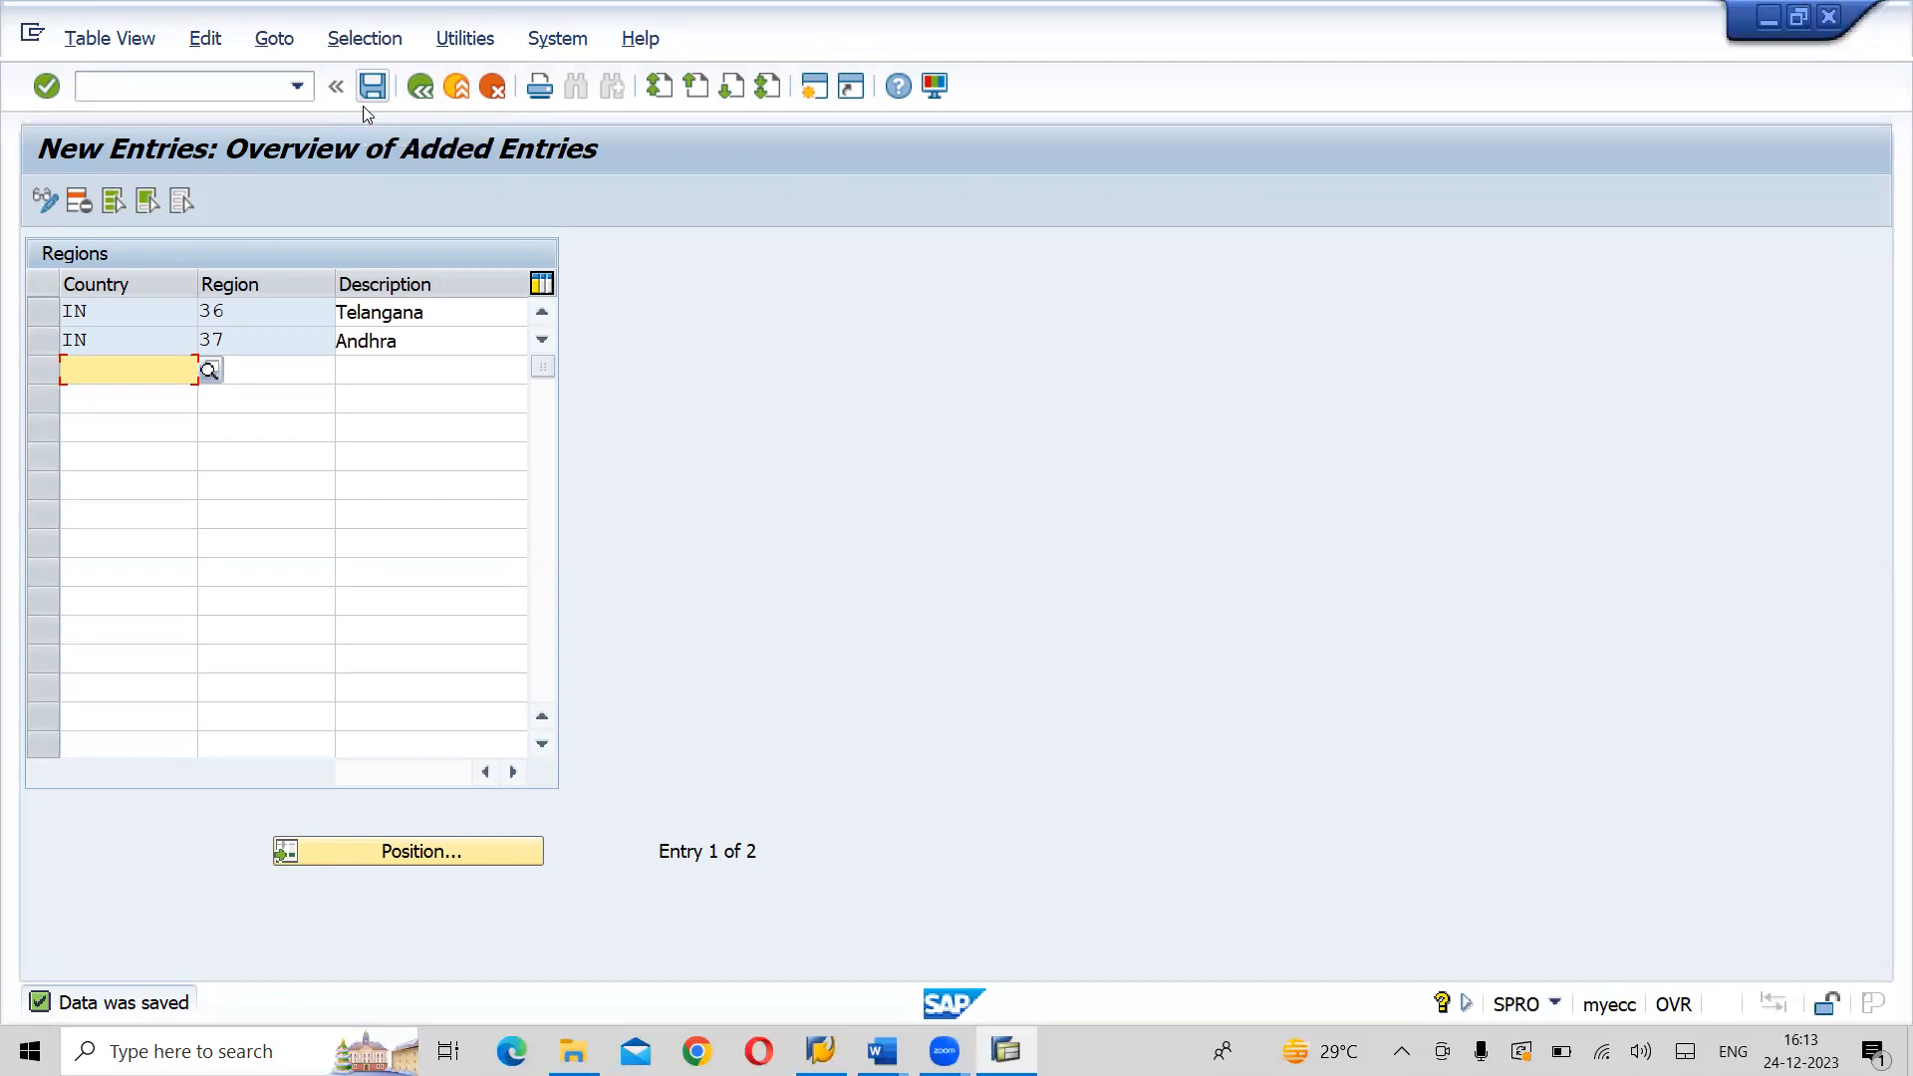
- Switch to the Word notes and review the steps following Insert Regions, from Currency Settings and Maintain Calendar through the Enterprise Structure outline
{"action": "key", "text": "alt+Tab"}
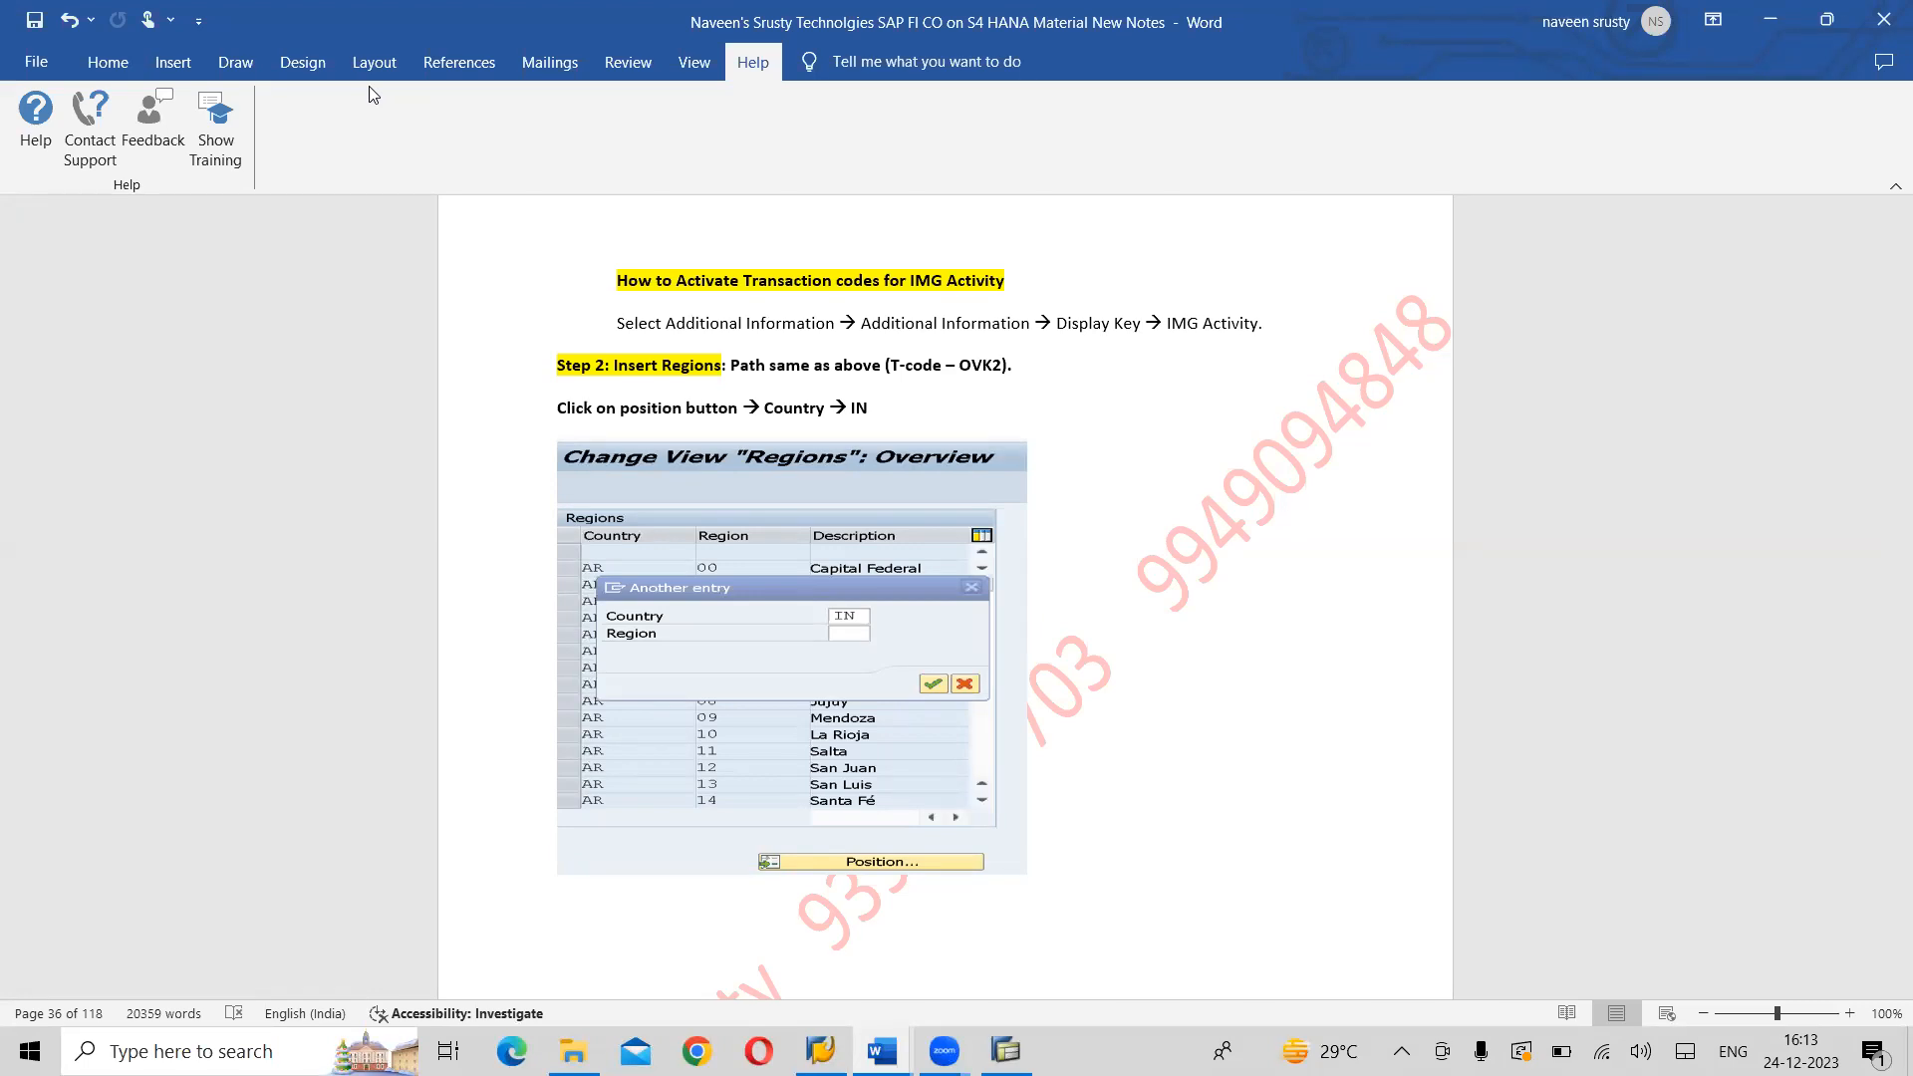
{"action": "scroll", "coordinate": [369, 94], "scroll_direction": "down", "scroll_amount": 18}
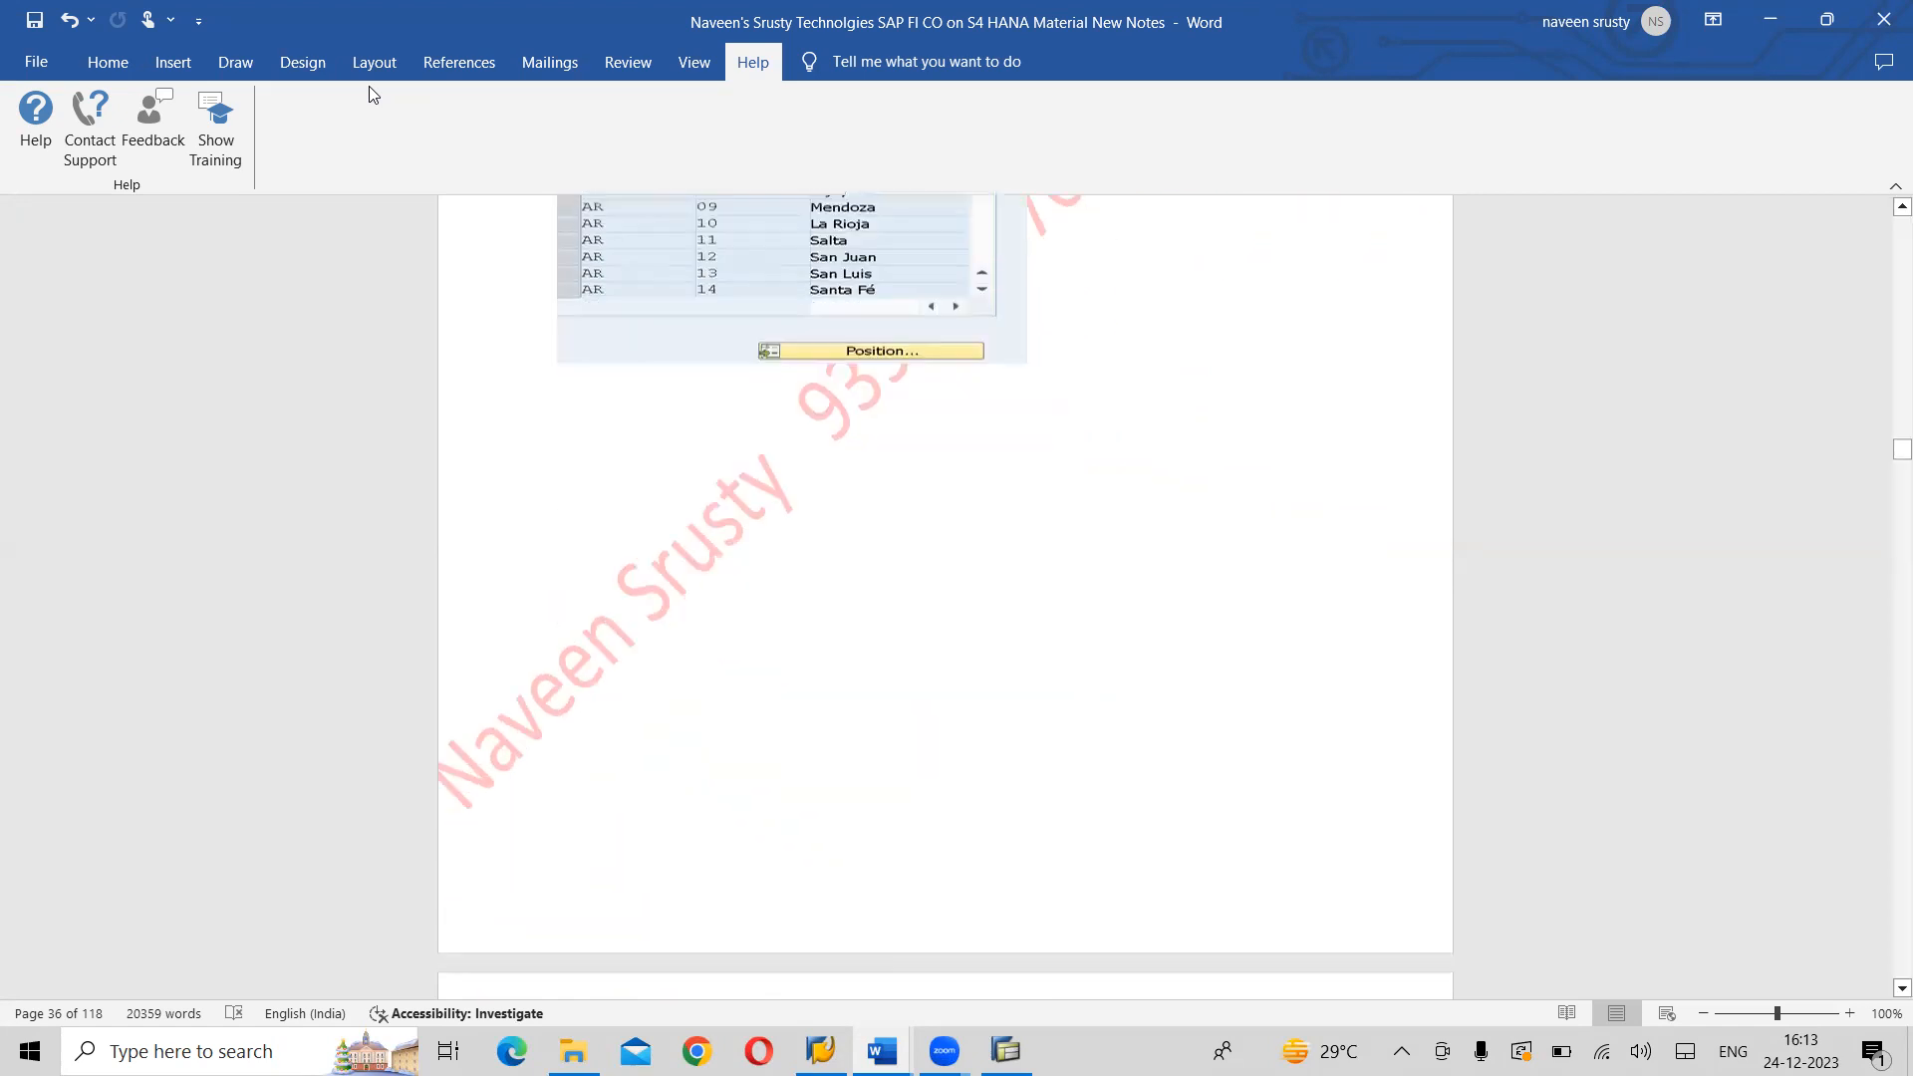
{"action": "scroll", "coordinate": [369, 95], "scroll_direction": "down", "scroll_amount": 15}
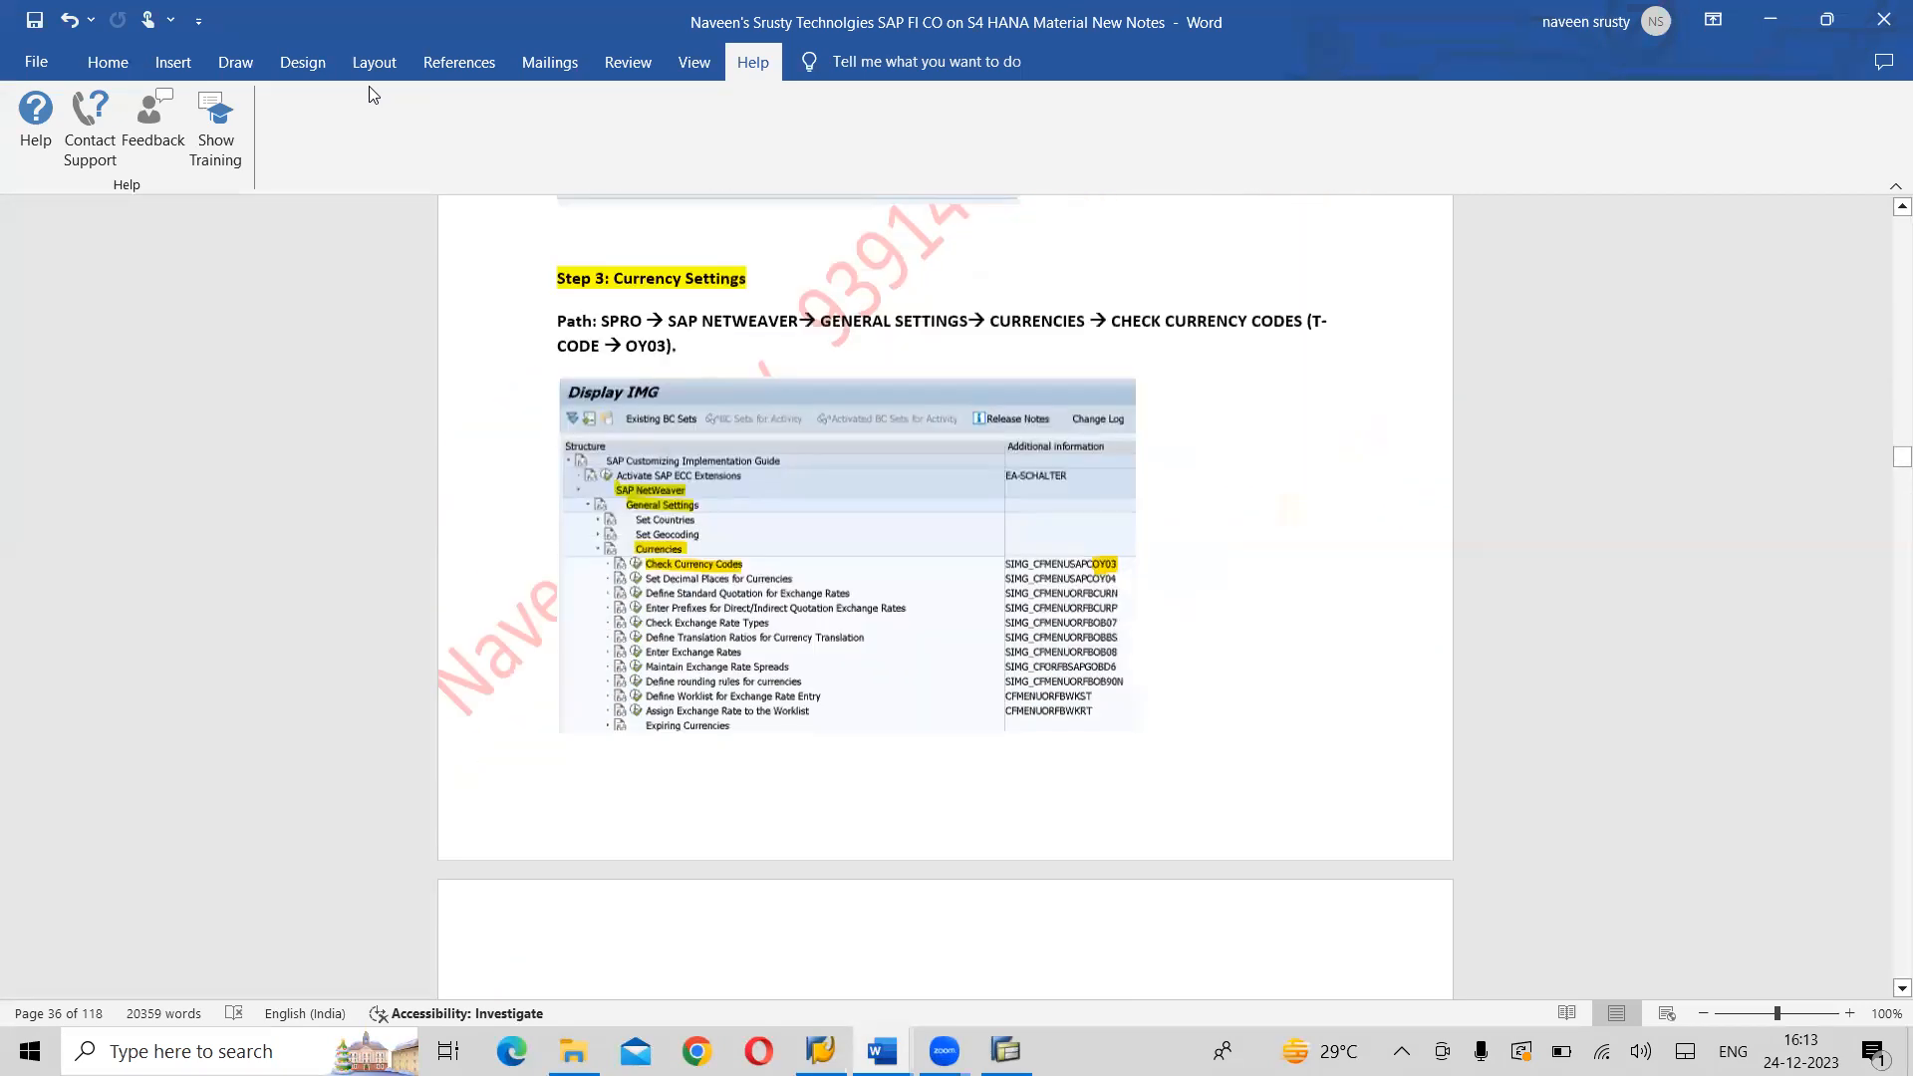
{"action": "scroll", "coordinate": [368, 95], "scroll_direction": "down", "scroll_amount": 15}
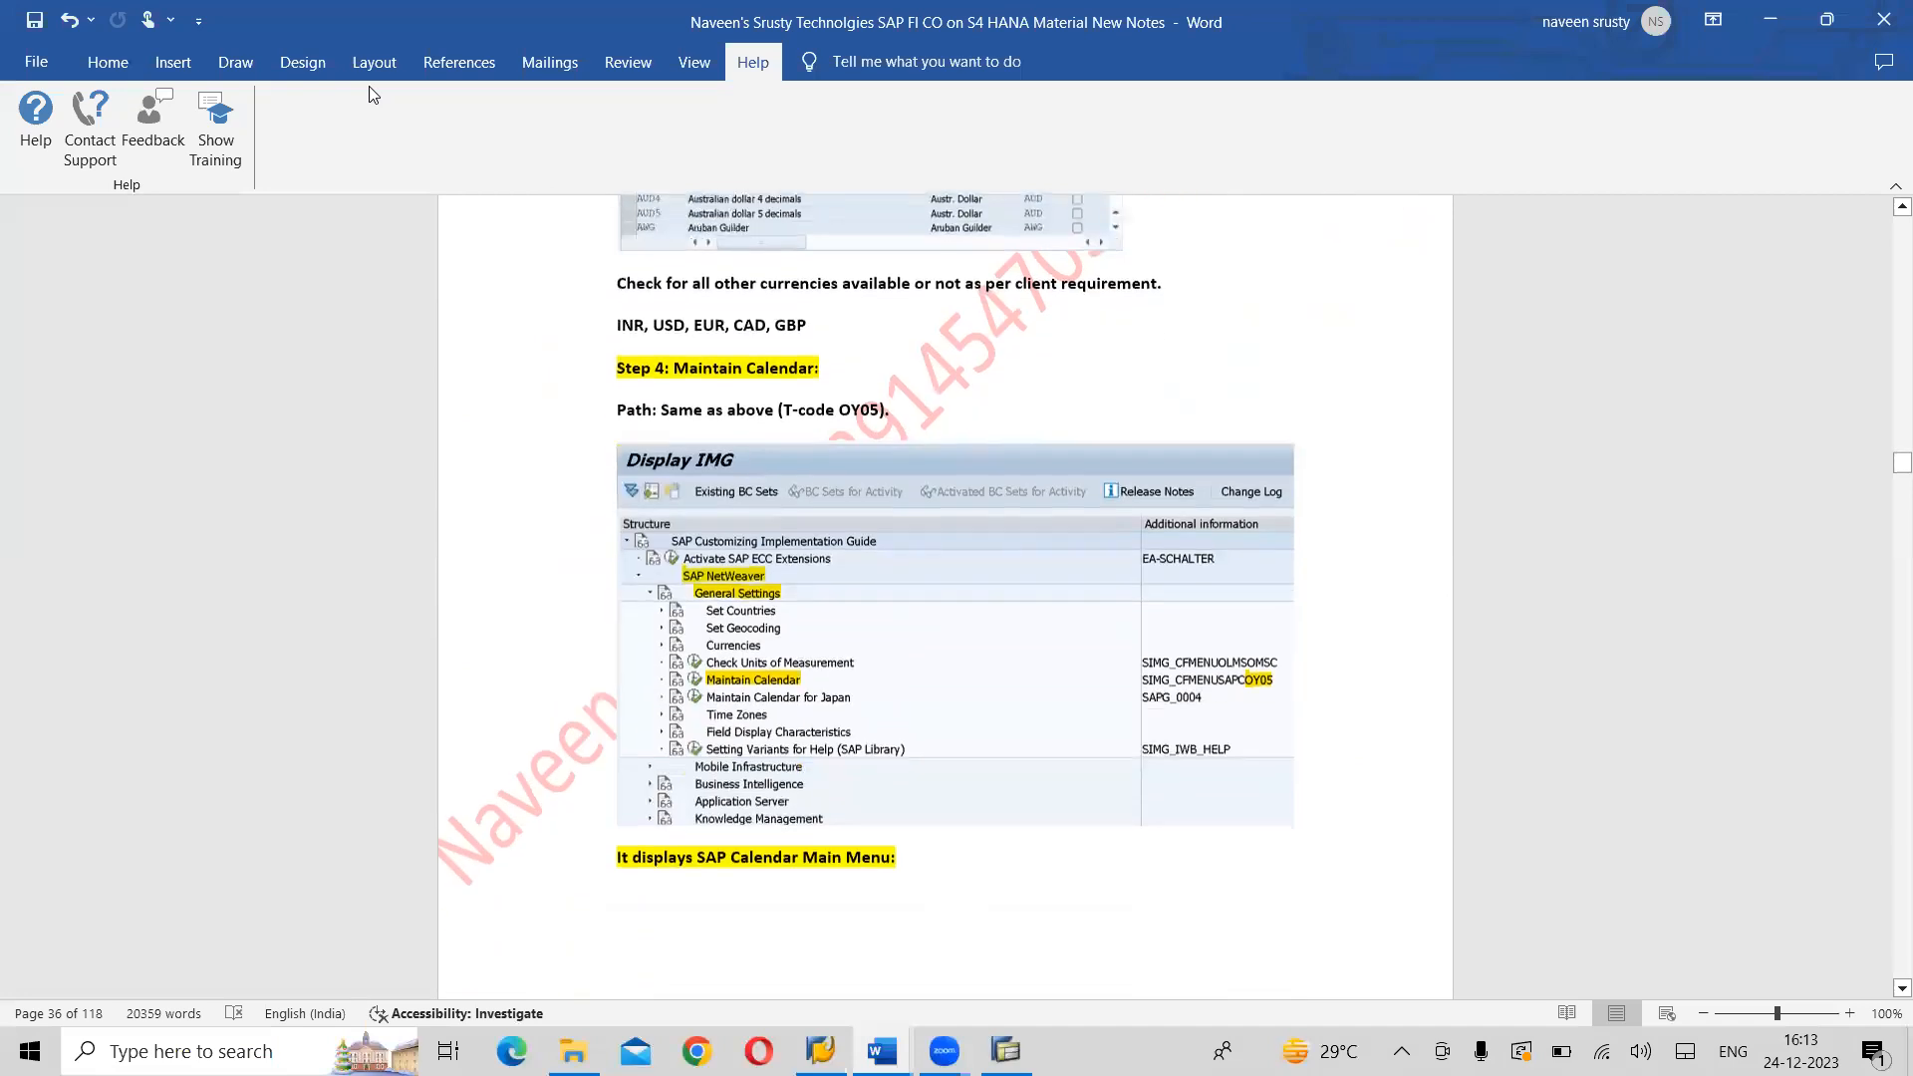
{"action": "scroll", "coordinate": [369, 95], "scroll_direction": "down", "scroll_amount": 8}
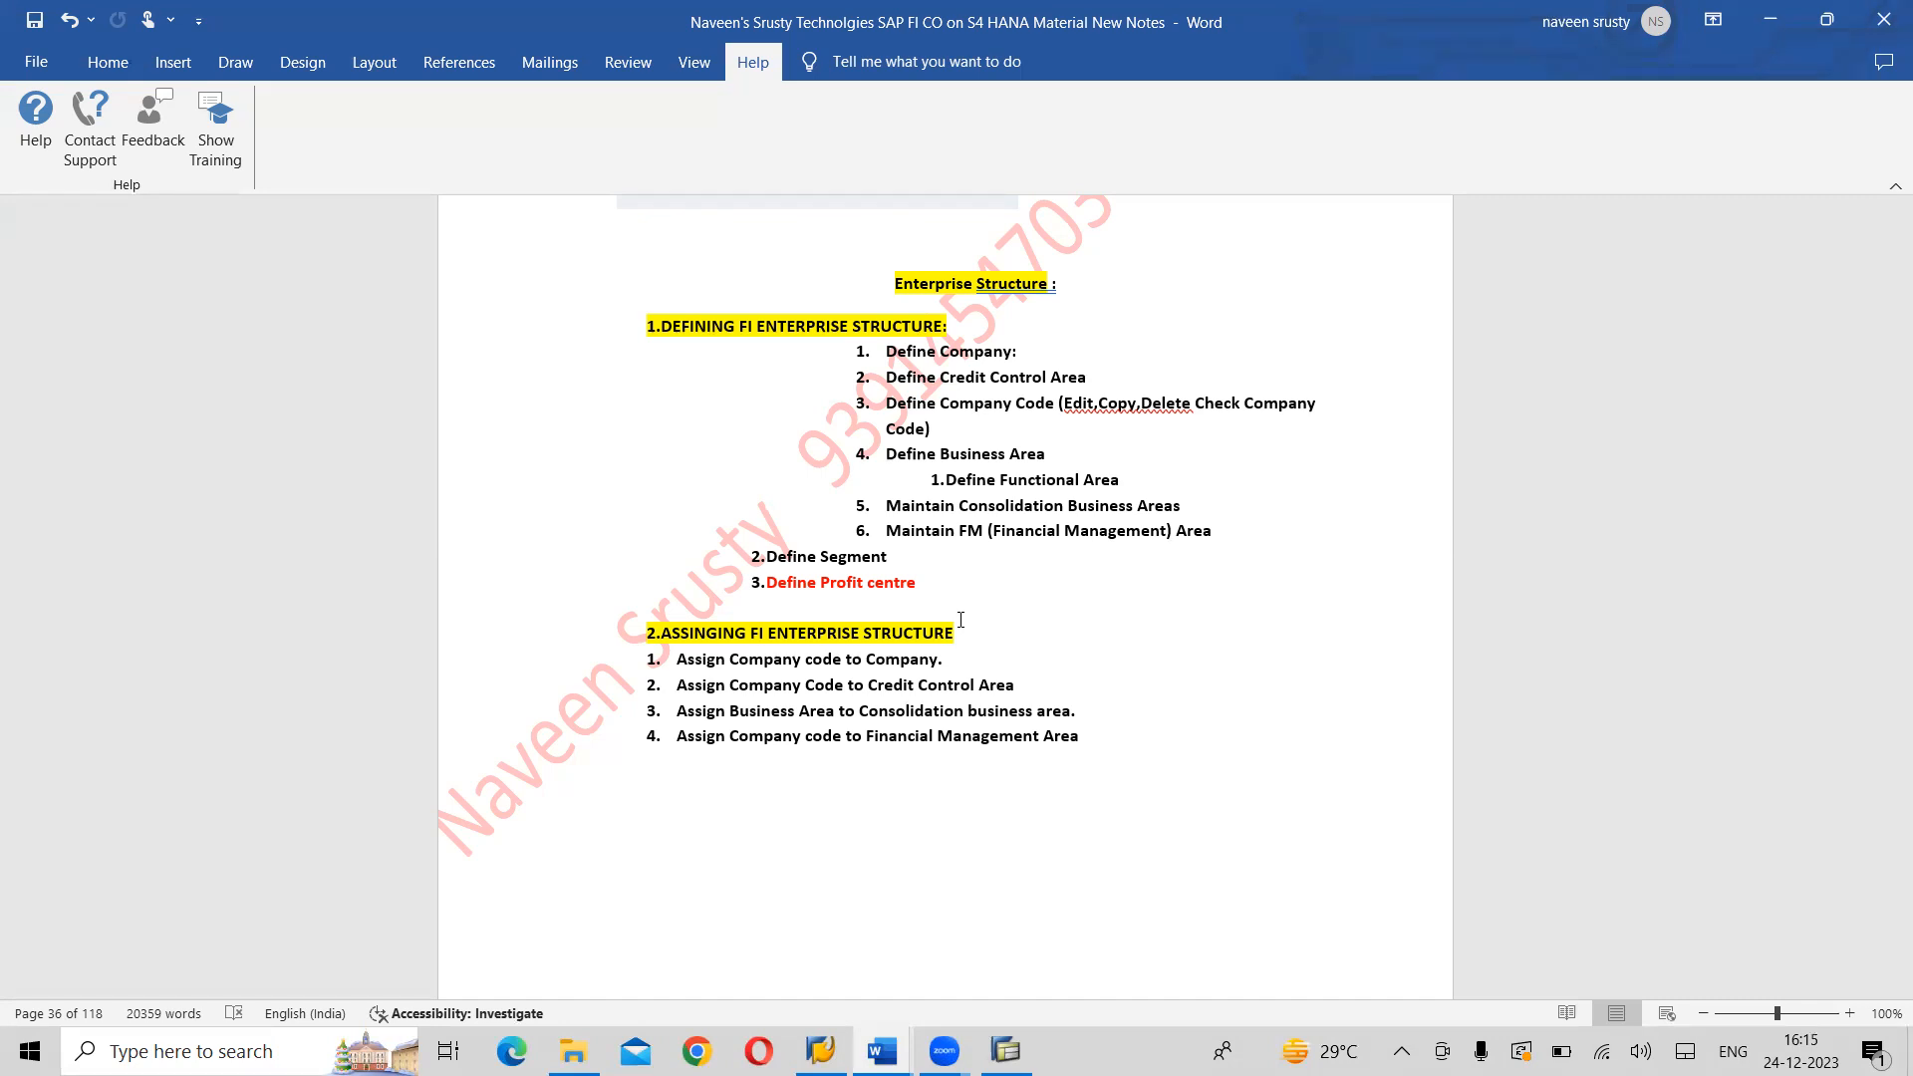
{"action": "scroll", "coordinate": [961, 620], "scroll_direction": "down", "scroll_amount": 15}
{"action": "scroll", "coordinate": [961, 619], "scroll_direction": "up", "scroll_amount": 10}
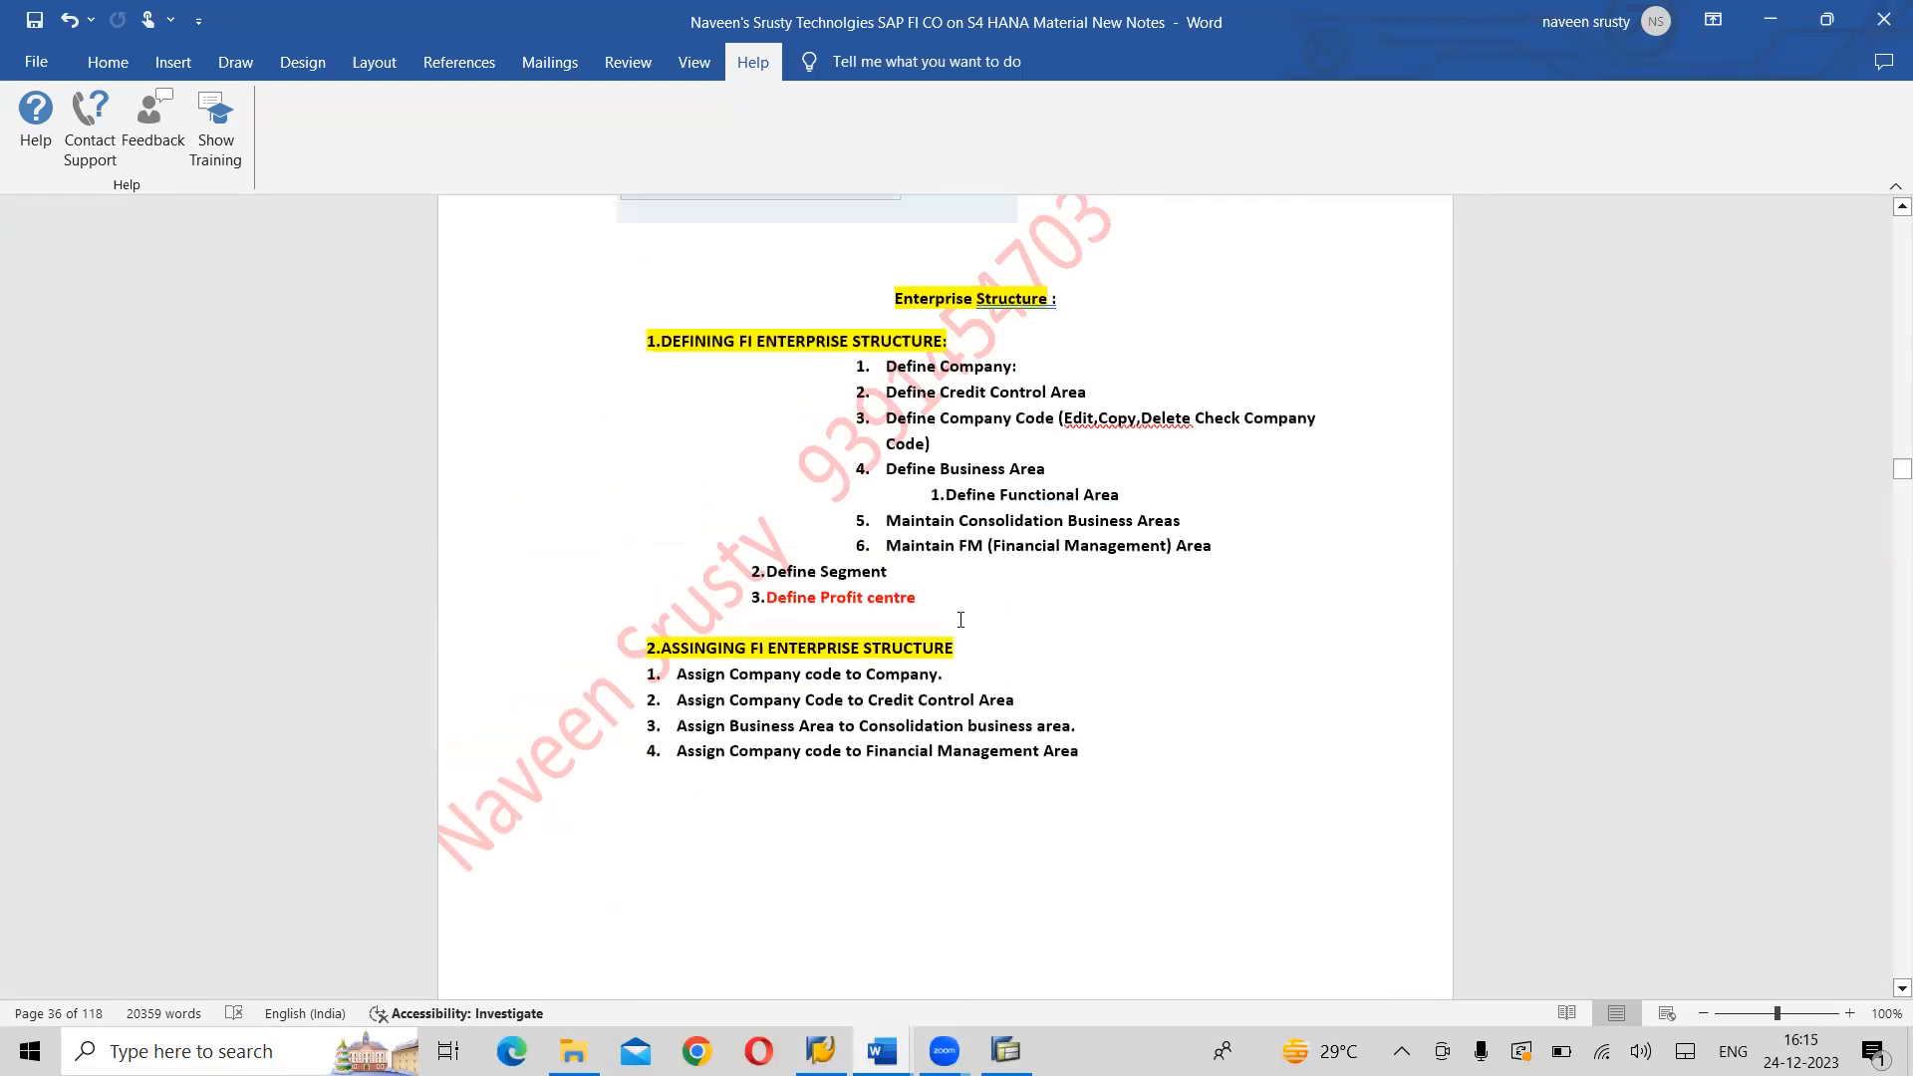